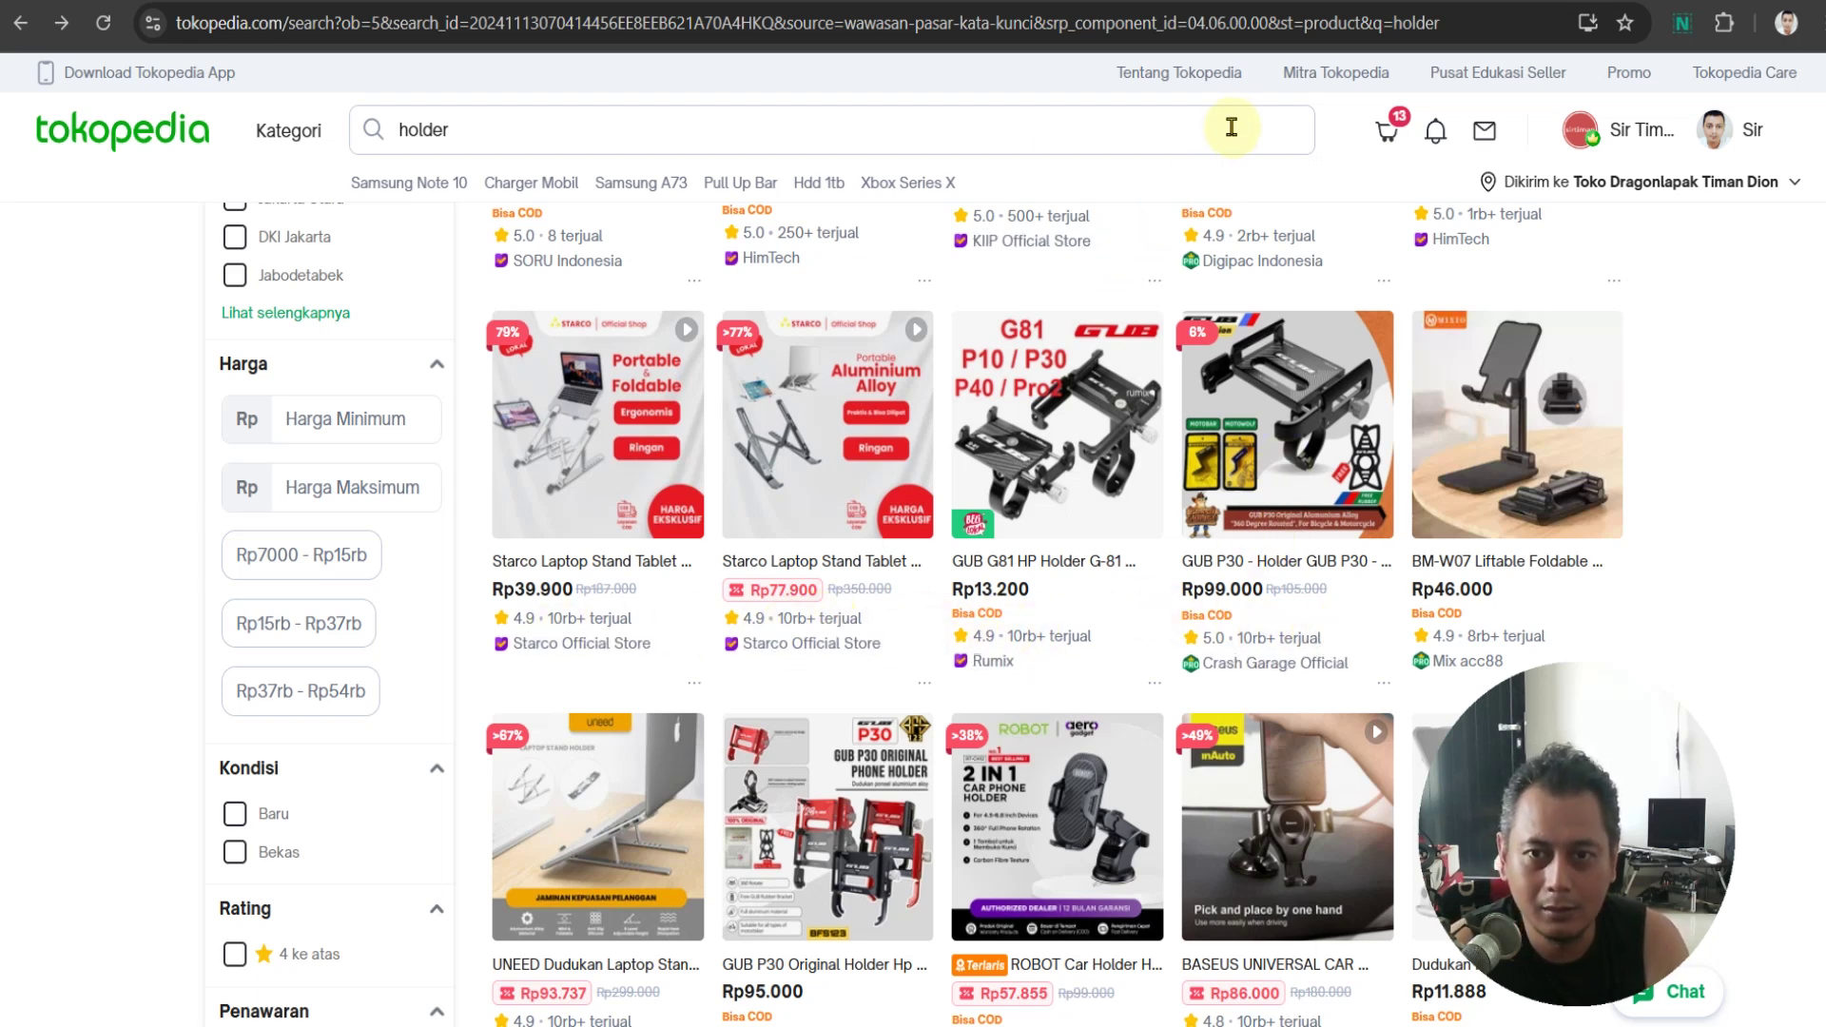
Switch to the TokoSir shop page and look through all its listed demo products
{"action": "left_click", "coordinate": [1111, 4]}
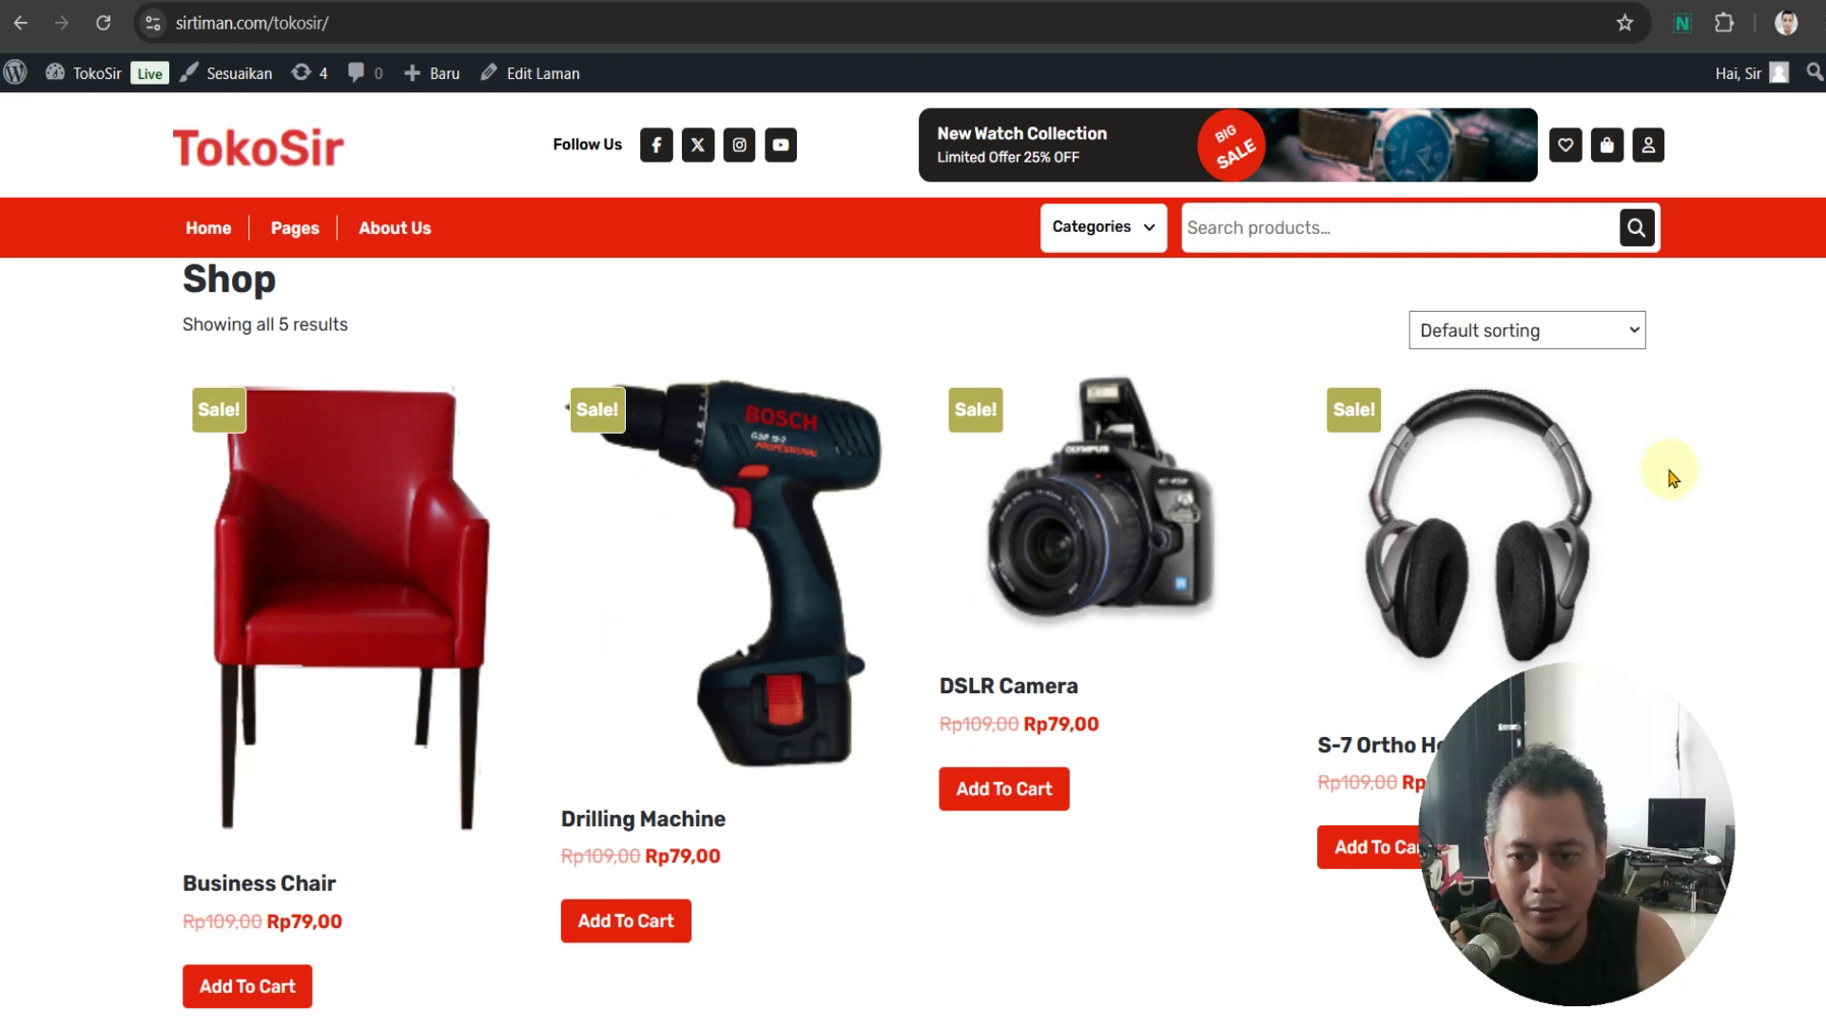
{"action": "scroll", "coordinate": [1453, 513], "scroll_direction": "down", "scroll_amount": 5}
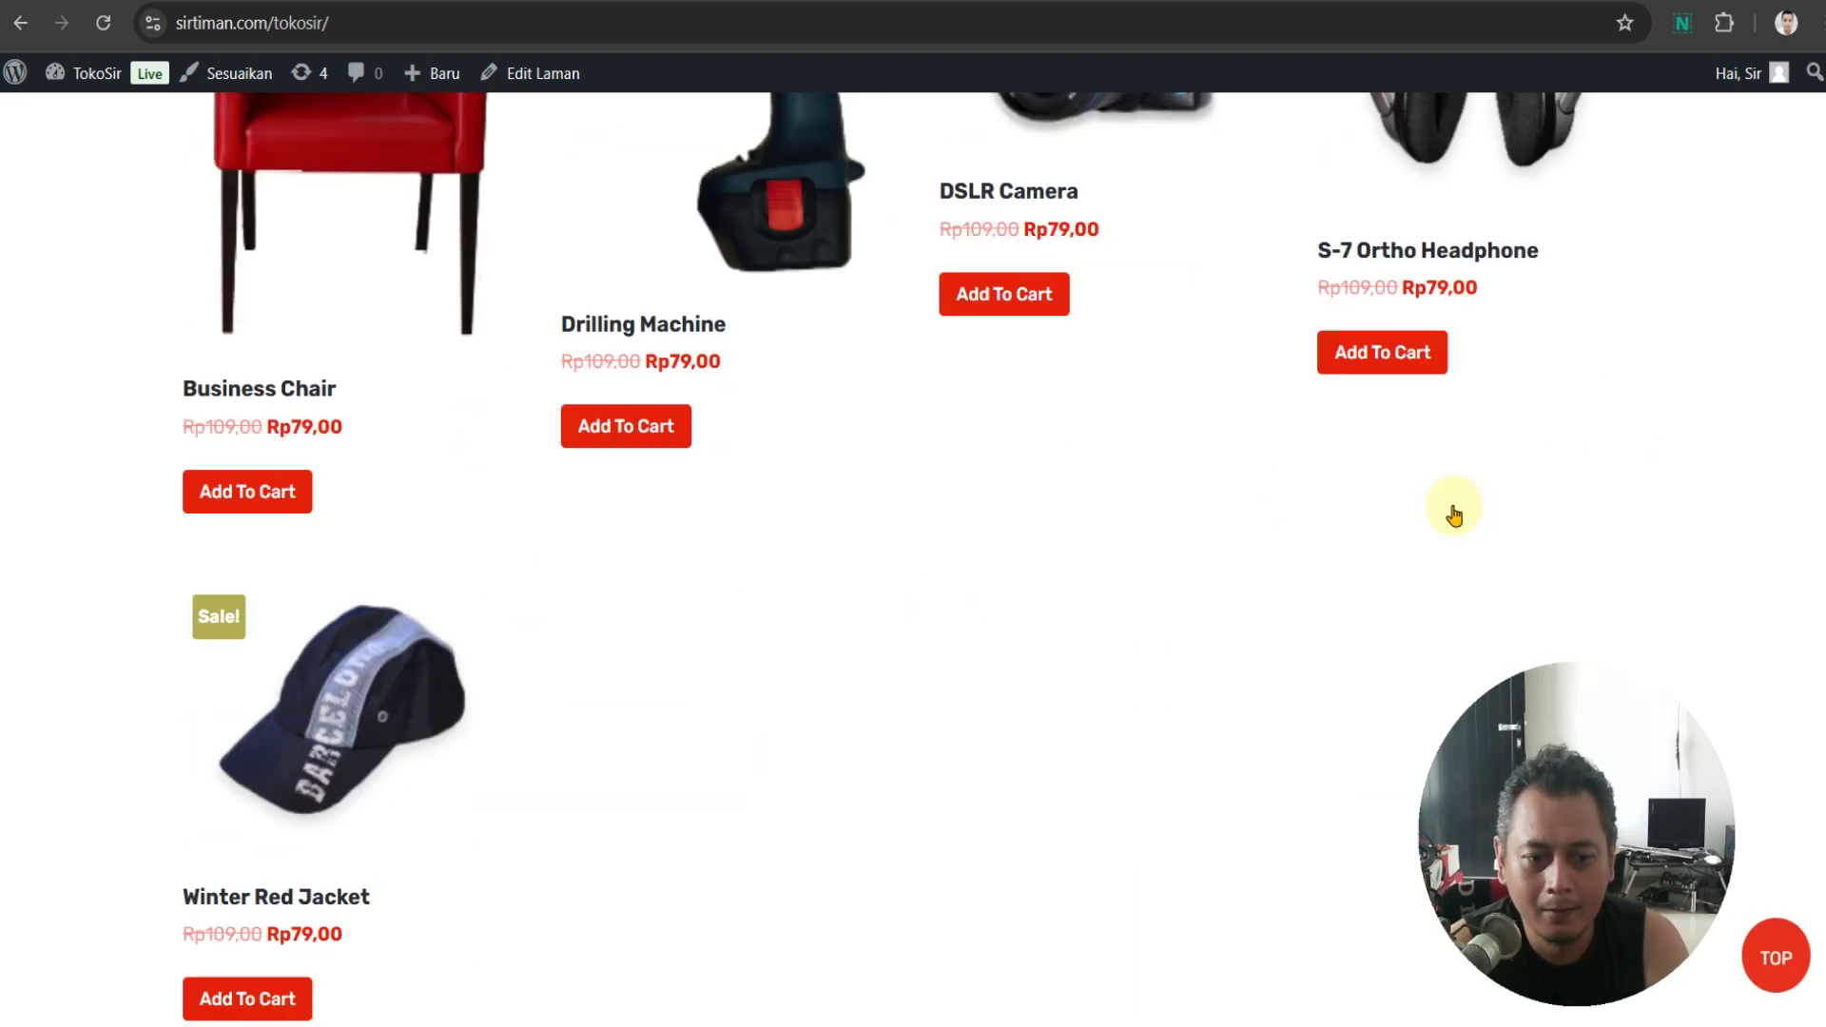
{"action": "scroll", "coordinate": [1453, 513], "scroll_direction": "down", "scroll_amount": 4}
{"action": "scroll", "coordinate": [1453, 514], "scroll_direction": "up", "scroll_amount": 9}
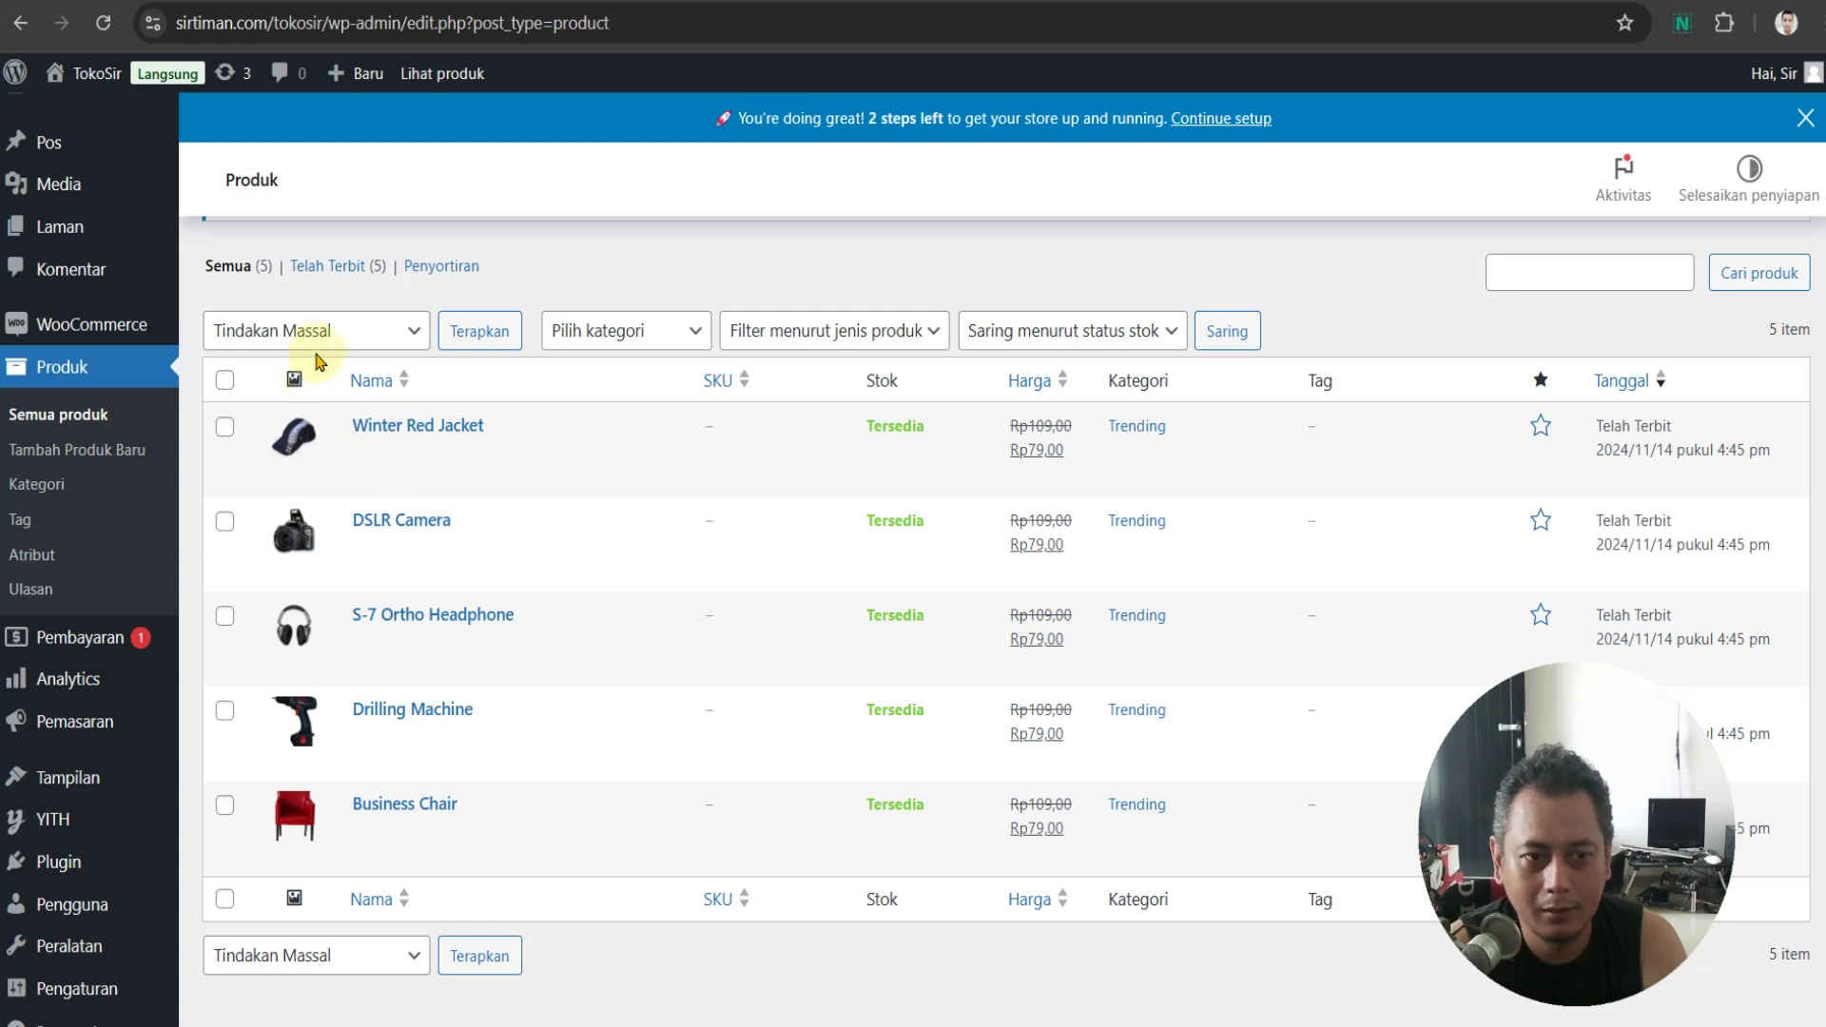
Move the Business Chair, Drilling Machine, S-7 Ortho Headphone and DSLR Camera products to the trash with a bulk action
{"action": "mouse_move", "coordinate": [131, 330]}
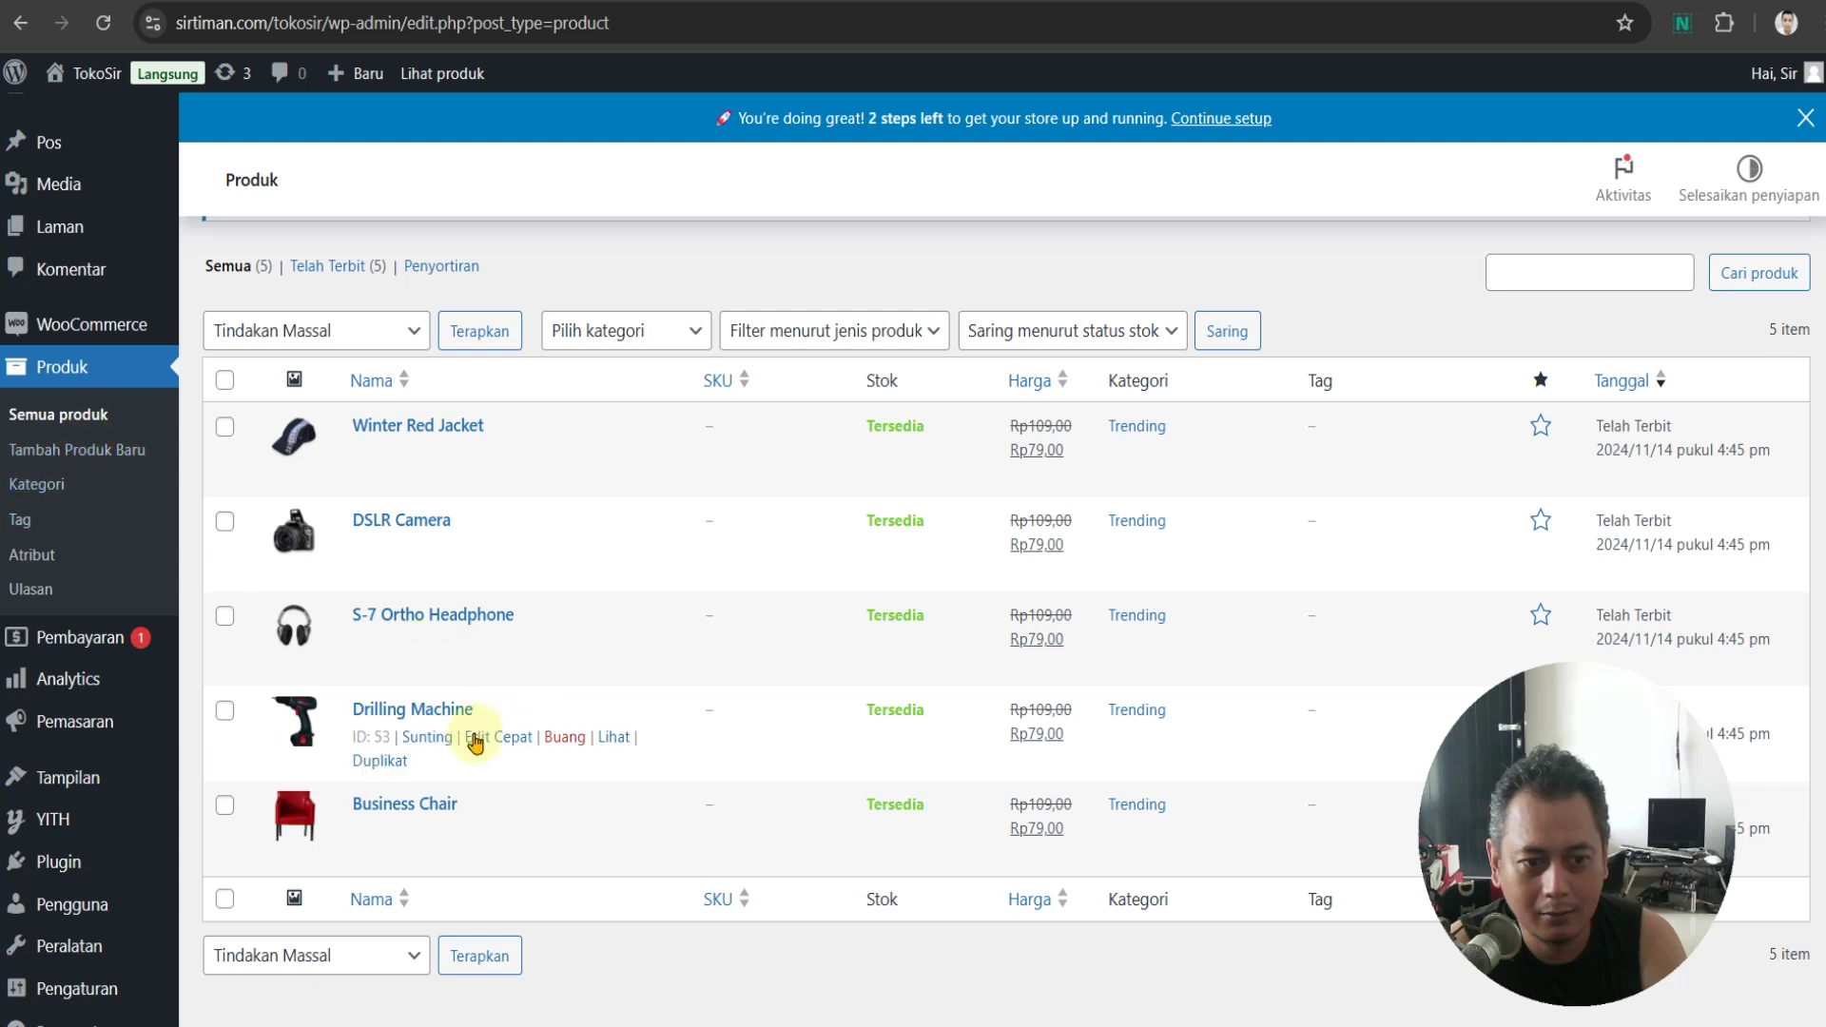
{"action": "left_click", "coordinate": [226, 807]}
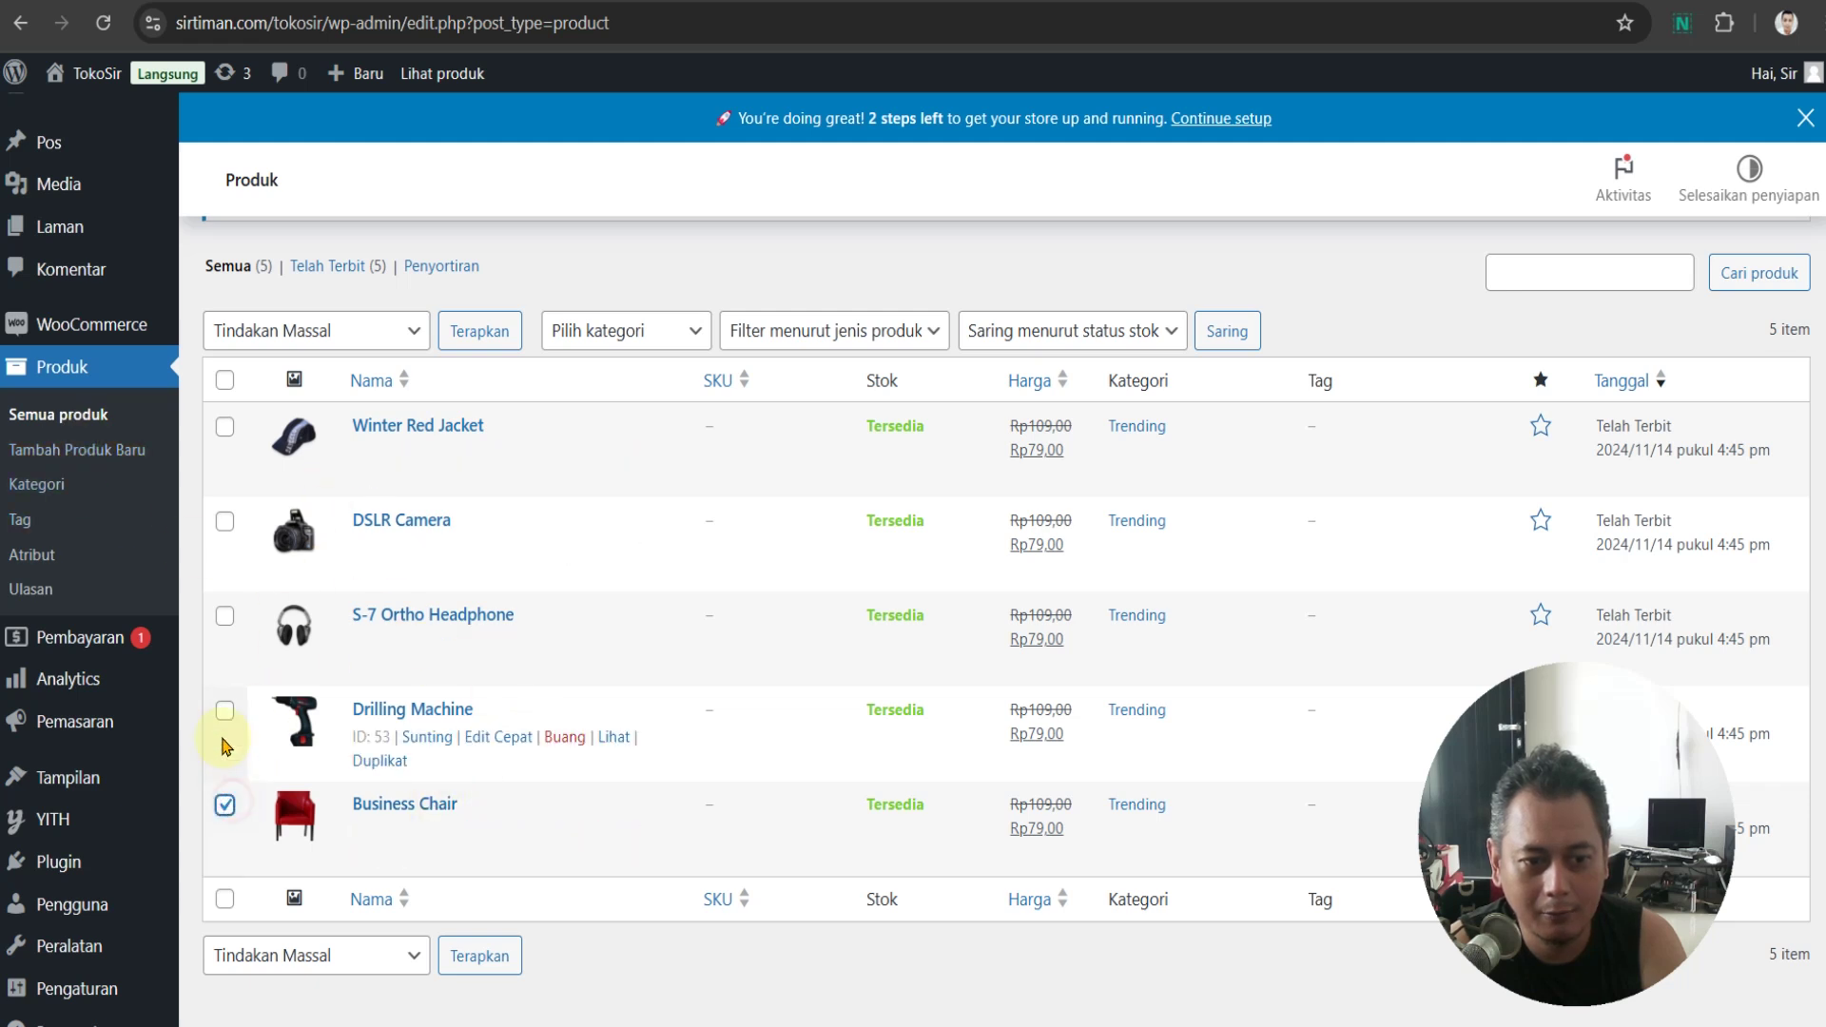
{"action": "left_click", "coordinate": [225, 712]}
{"action": "left_click", "coordinate": [225, 615]}
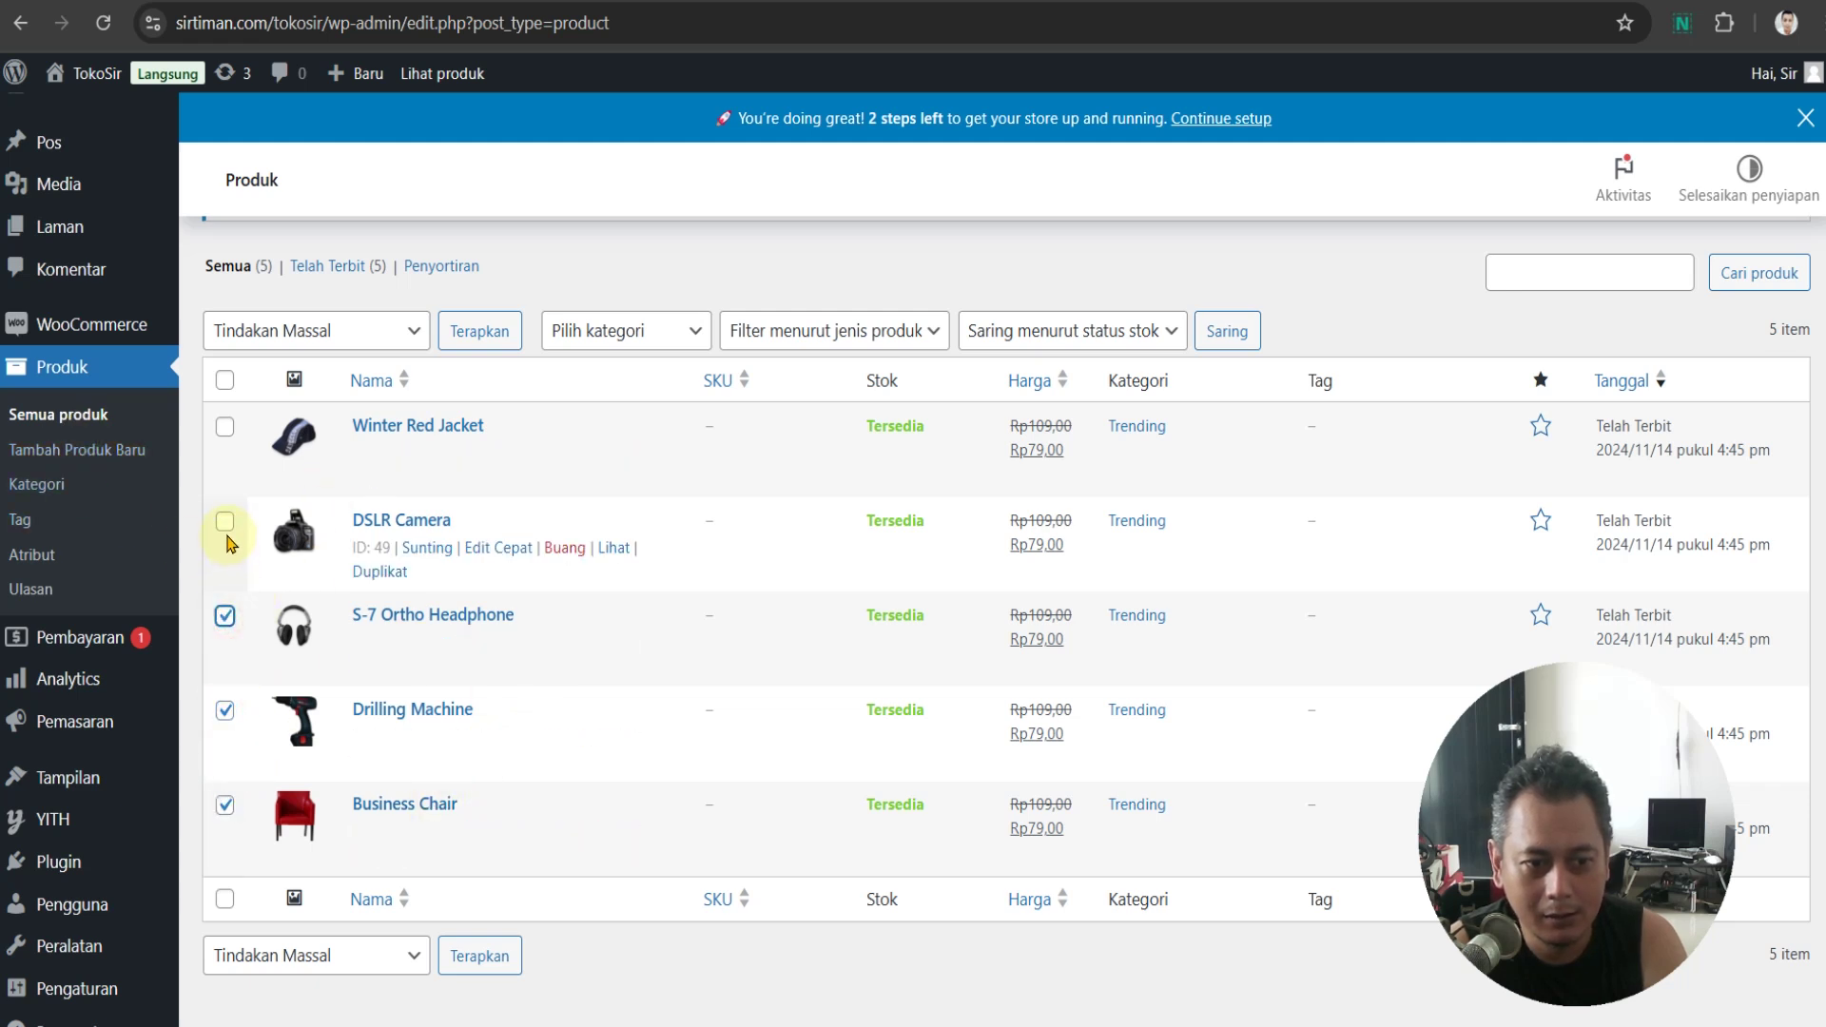
{"action": "left_click", "coordinate": [224, 522]}
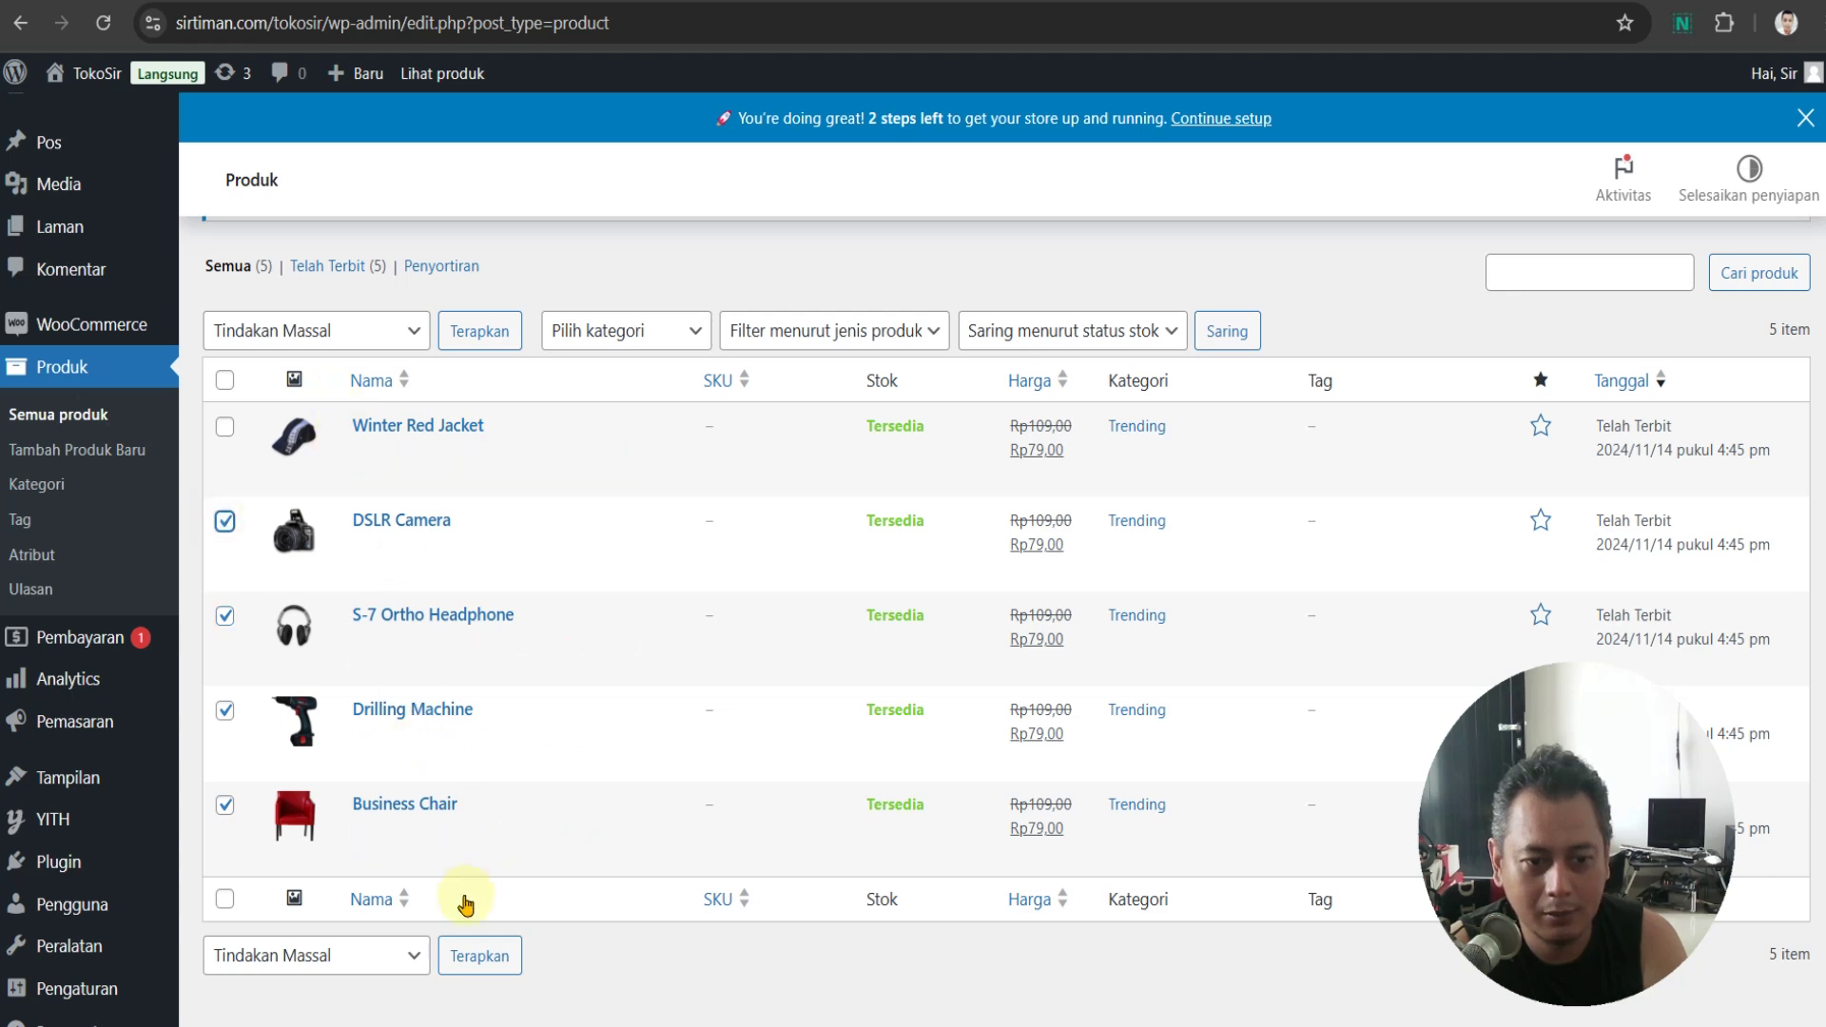
{"action": "left_click", "coordinate": [398, 344]}
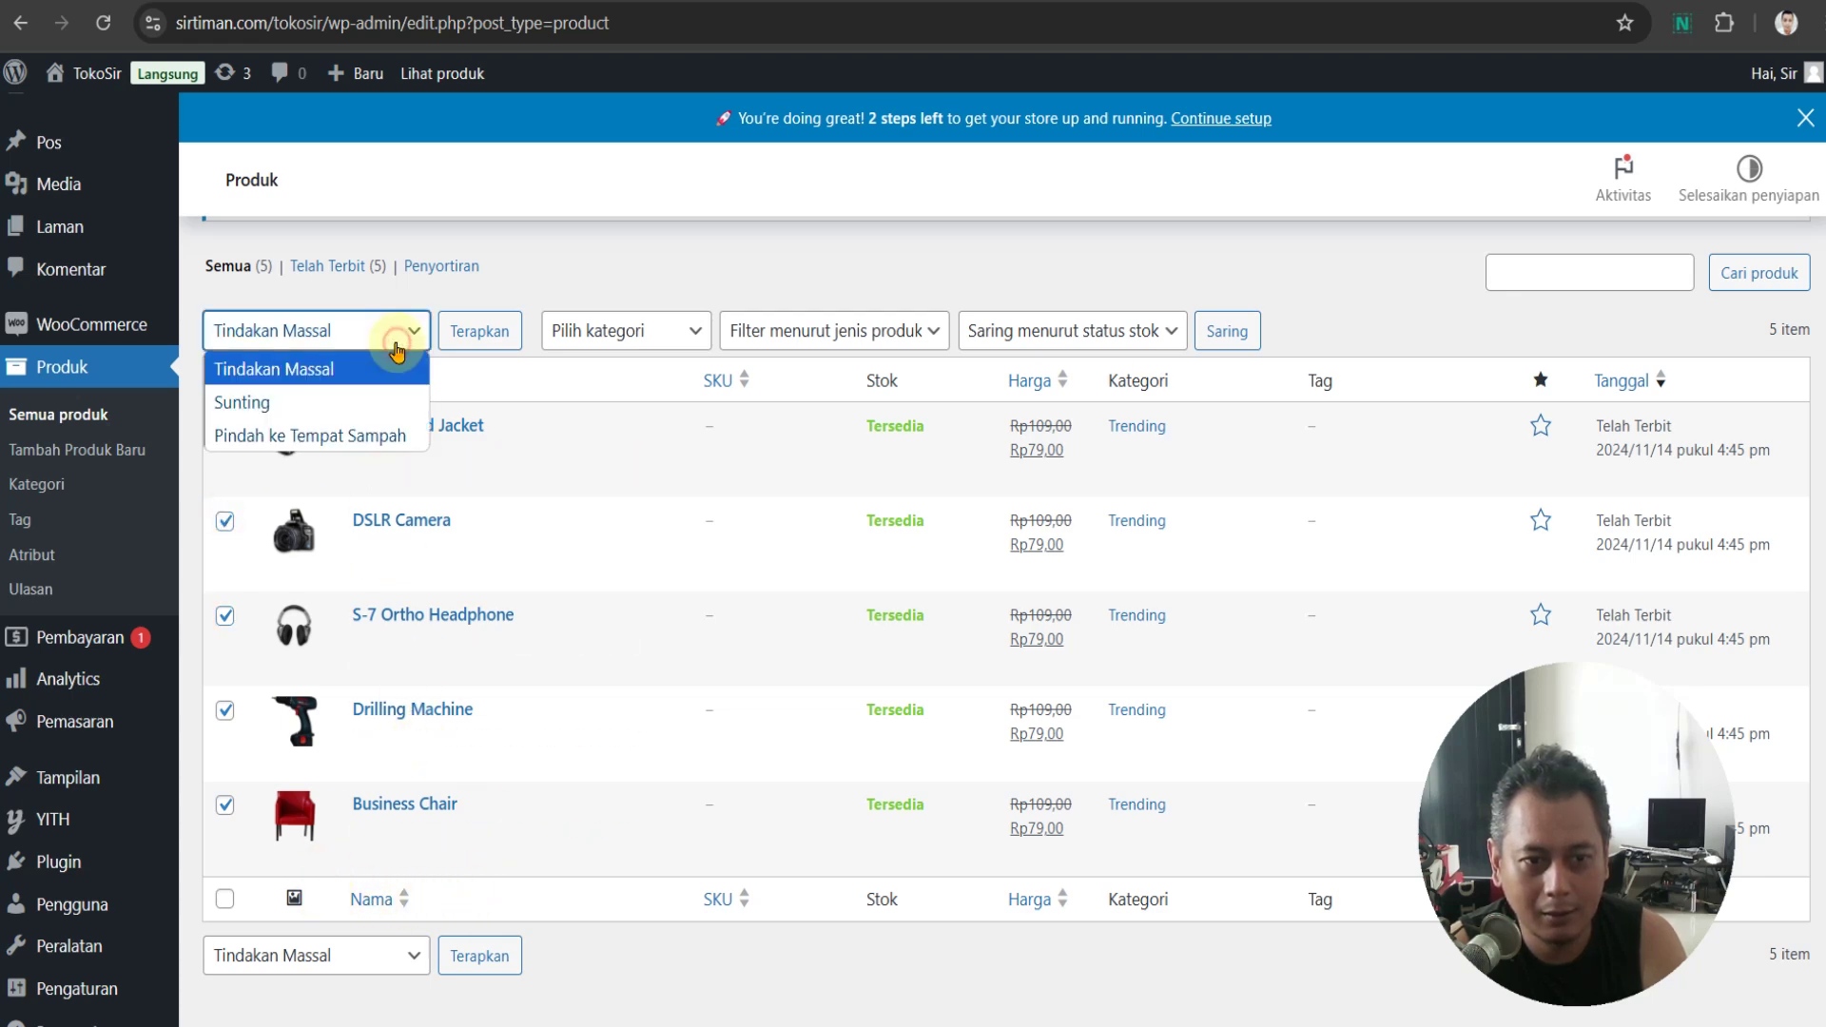
{"action": "left_click", "coordinate": [380, 433]}
{"action": "left_click", "coordinate": [475, 333]}
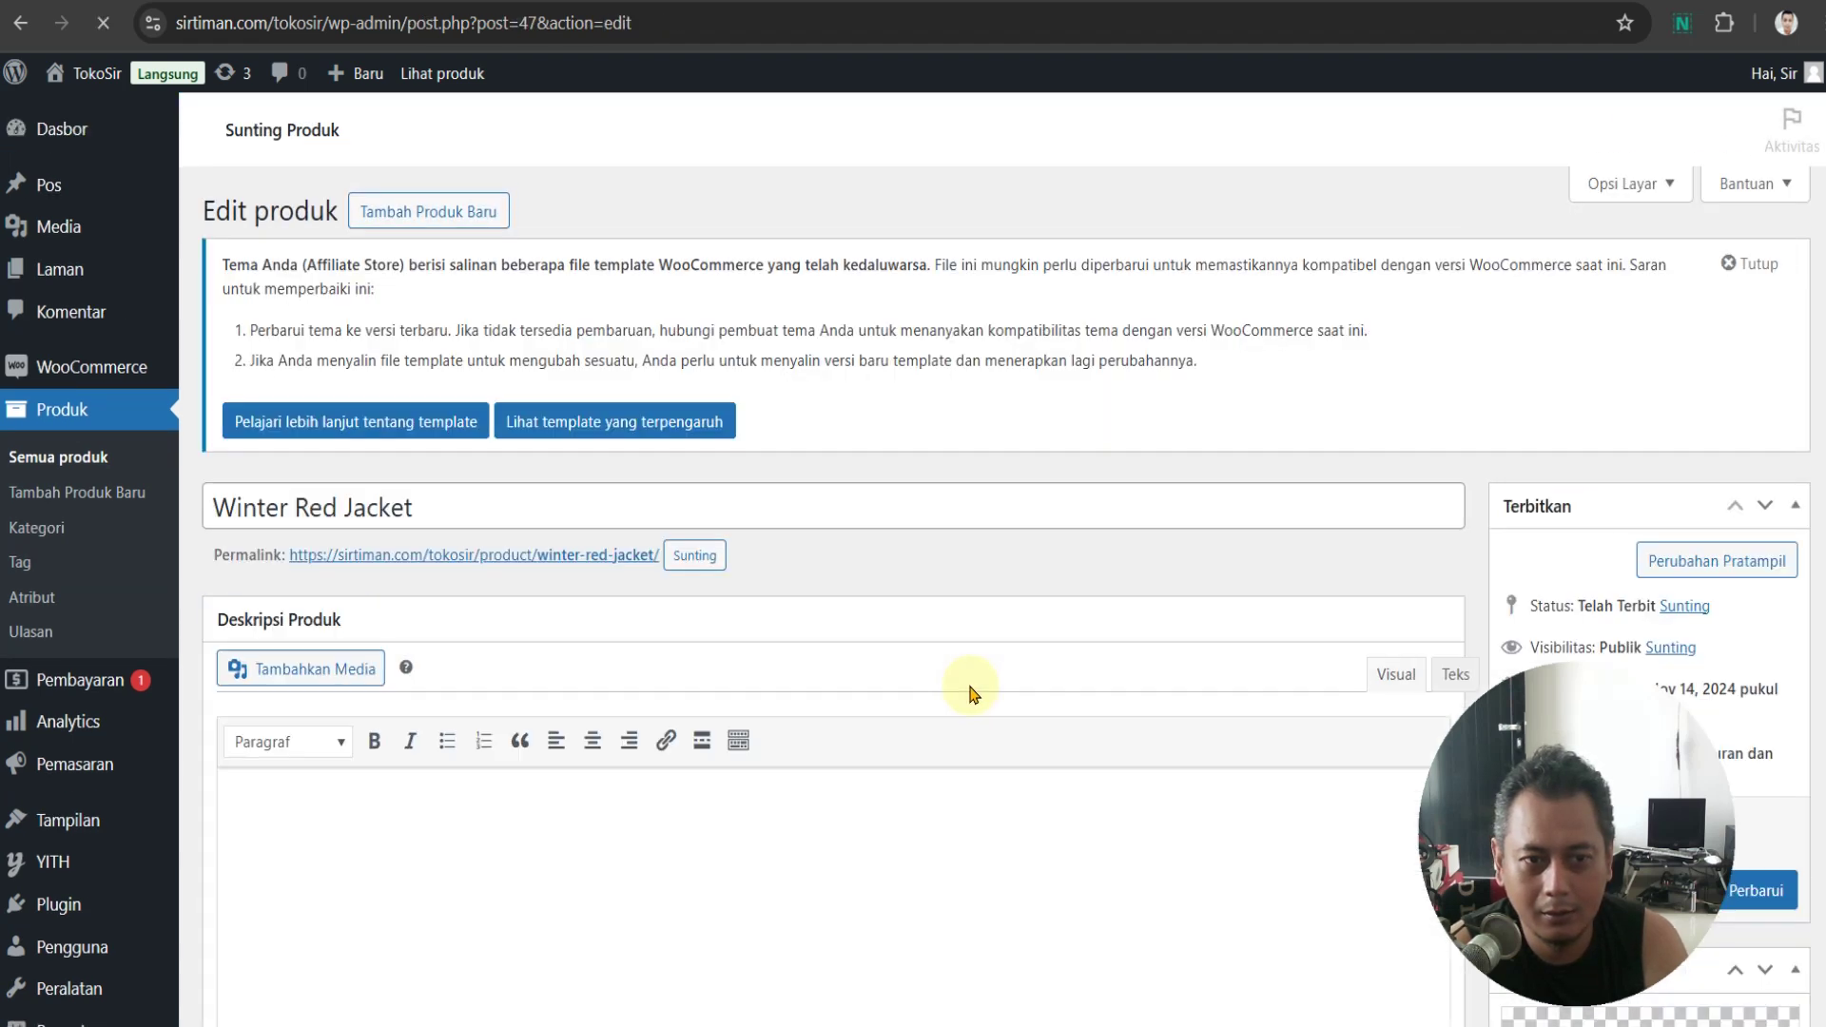
Examine the Winter Red Jacket's edit page, including its description, image, prices and categories
{"action": "scroll", "coordinate": [1031, 676], "scroll_direction": "down", "scroll_amount": 2}
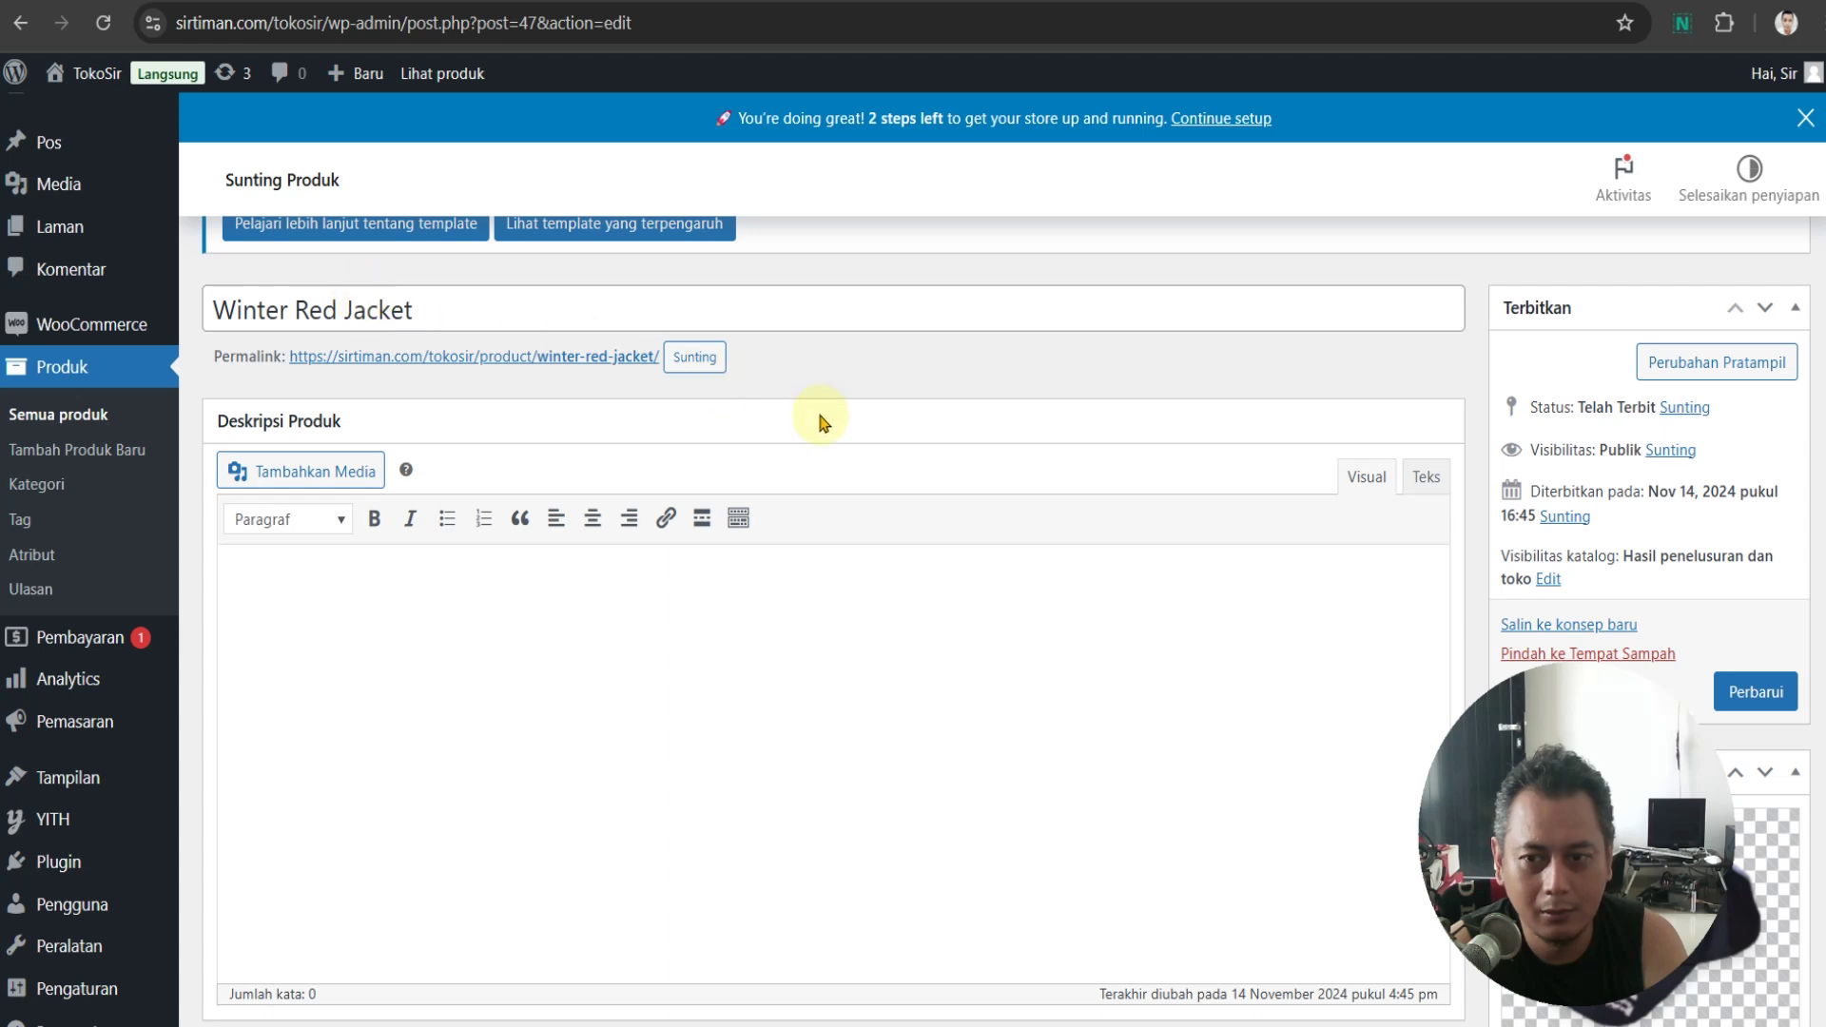
{"action": "scroll", "coordinate": [818, 428], "scroll_direction": "down", "scroll_amount": 4}
{"action": "scroll", "coordinate": [825, 443], "scroll_direction": "down", "scroll_amount": 1}
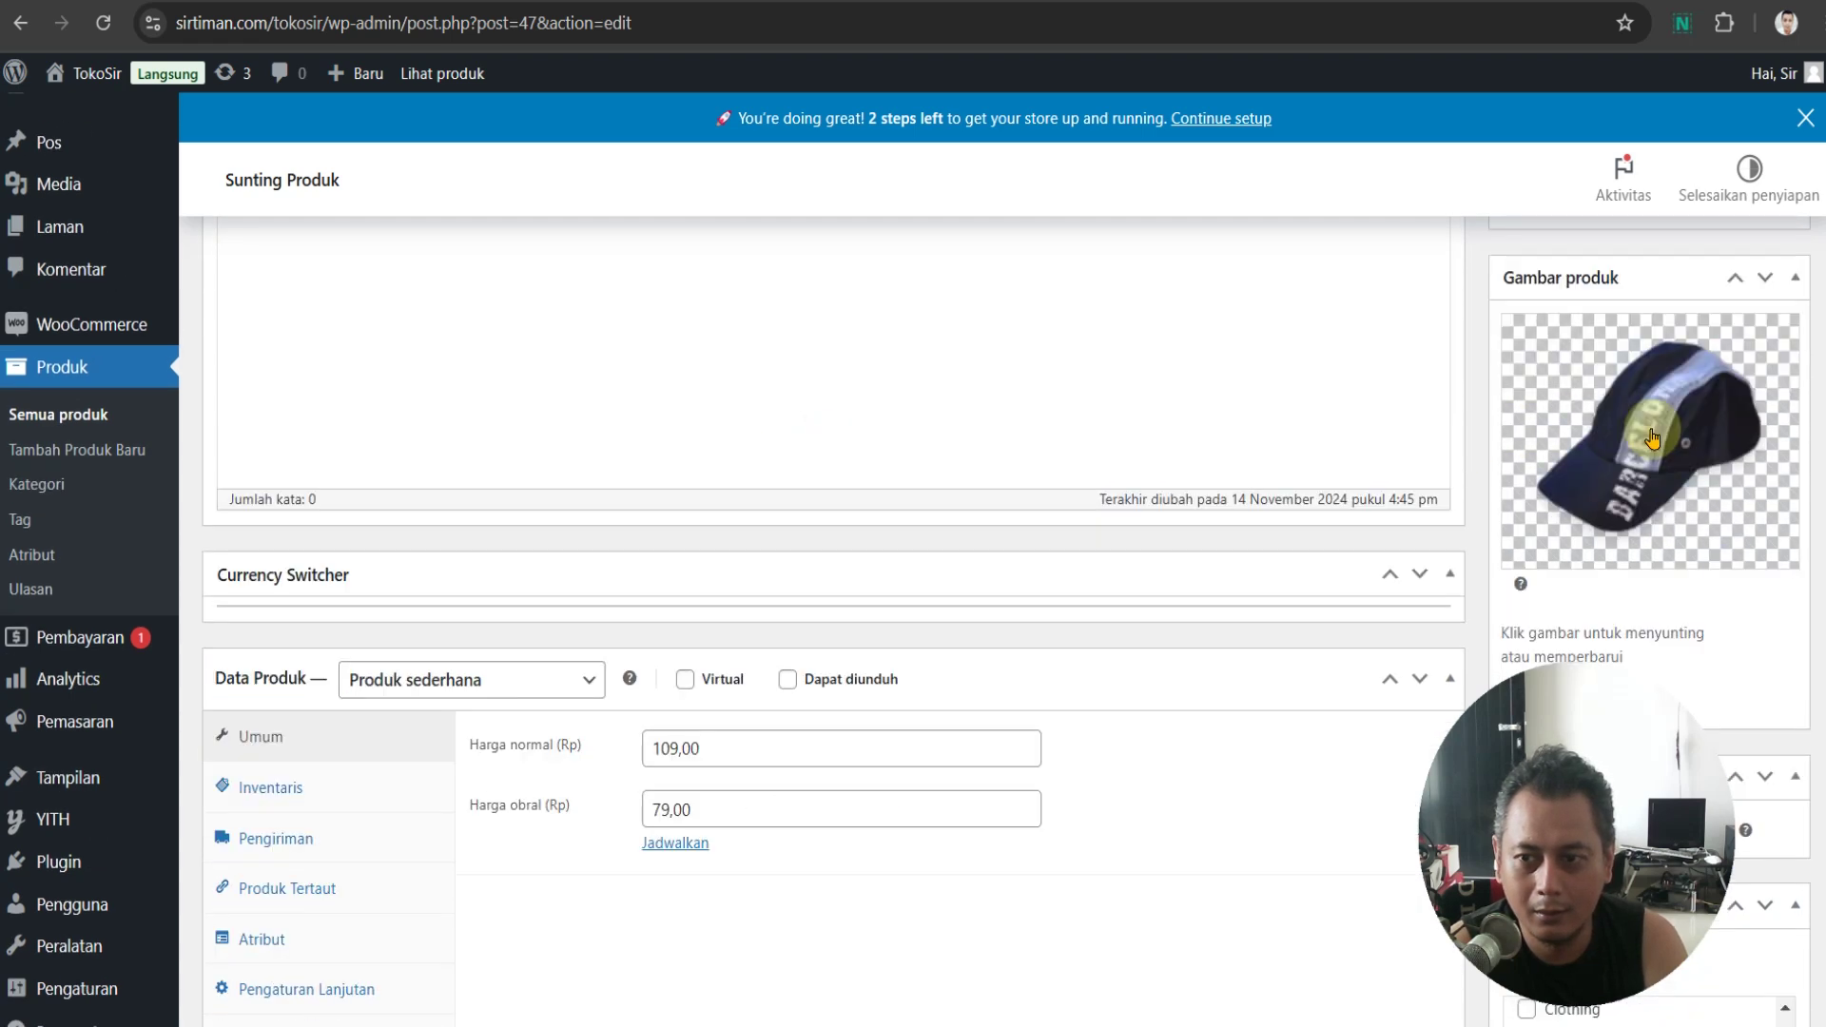
{"action": "scroll", "coordinate": [1288, 611], "scroll_direction": "down", "scroll_amount": 2}
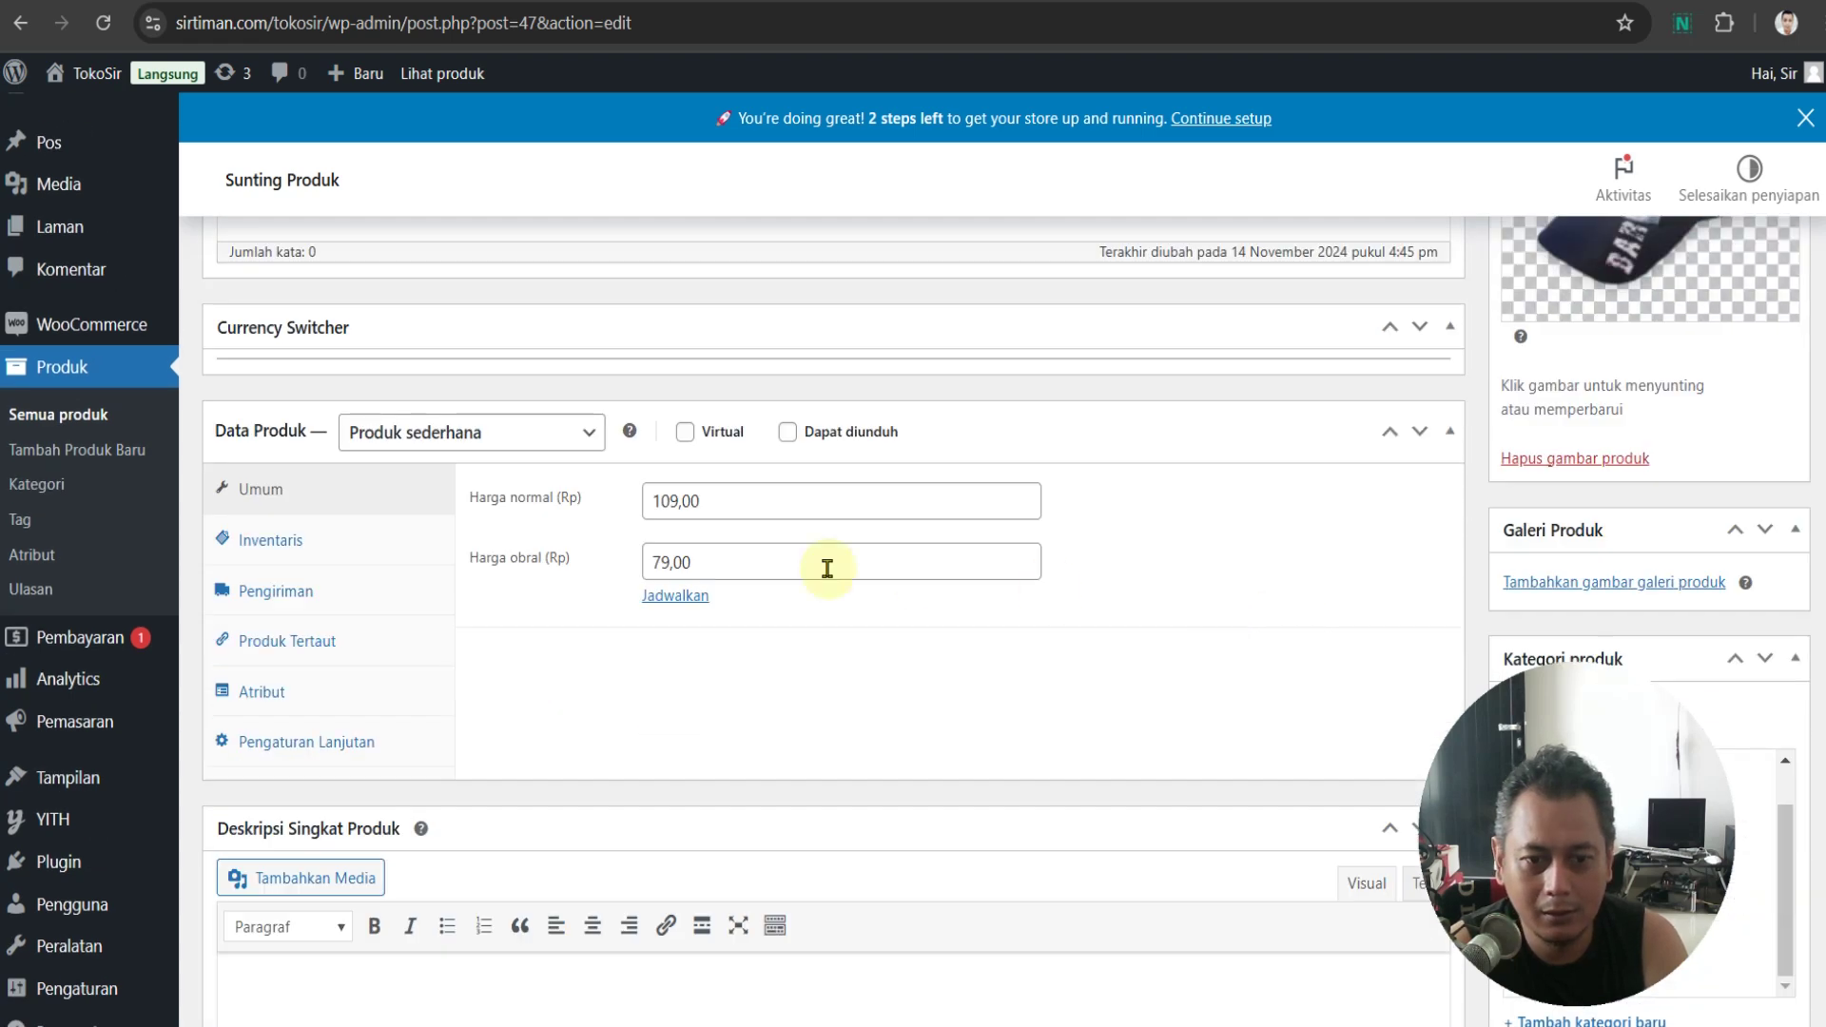
{"action": "scroll", "coordinate": [802, 674], "scroll_direction": "down", "scroll_amount": 4}
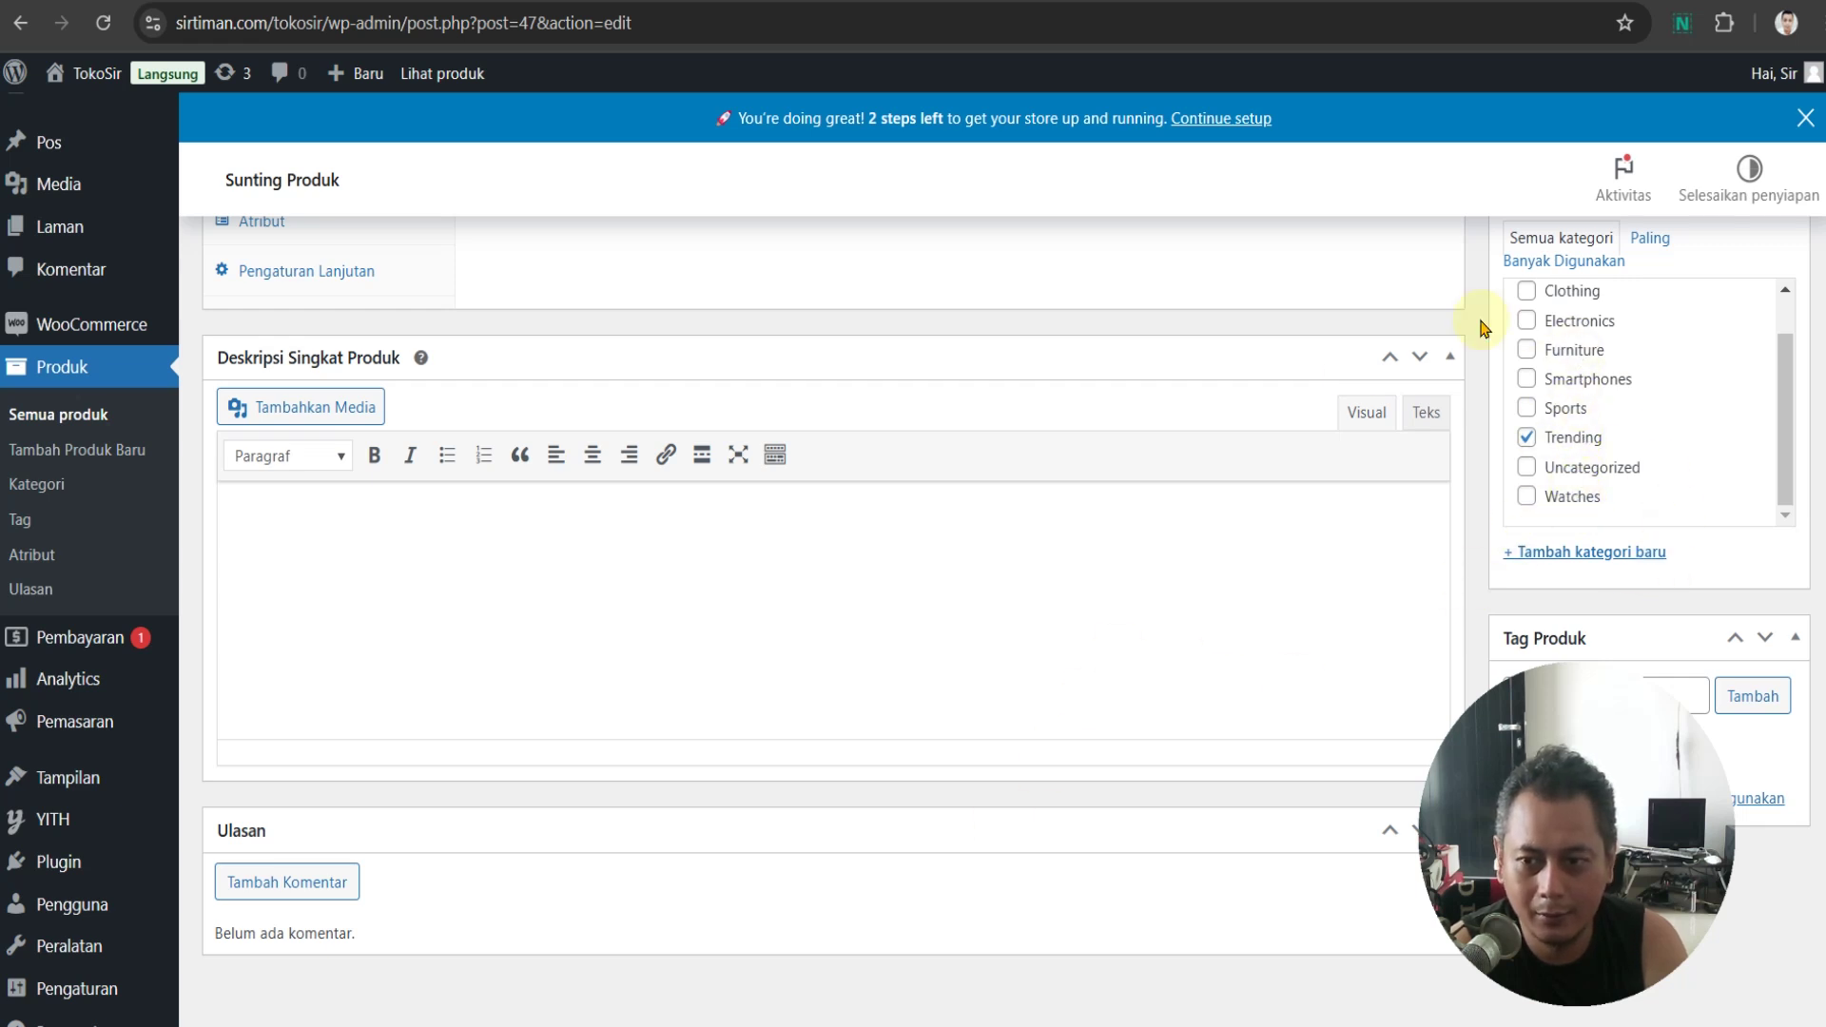
{"action": "scroll", "coordinate": [1617, 522], "scroll_direction": "up", "scroll_amount": 1}
{"action": "scroll", "coordinate": [1617, 522], "scroll_direction": "down", "scroll_amount": 1}
{"action": "scroll", "coordinate": [1172, 521], "scroll_direction": "up", "scroll_amount": 8}
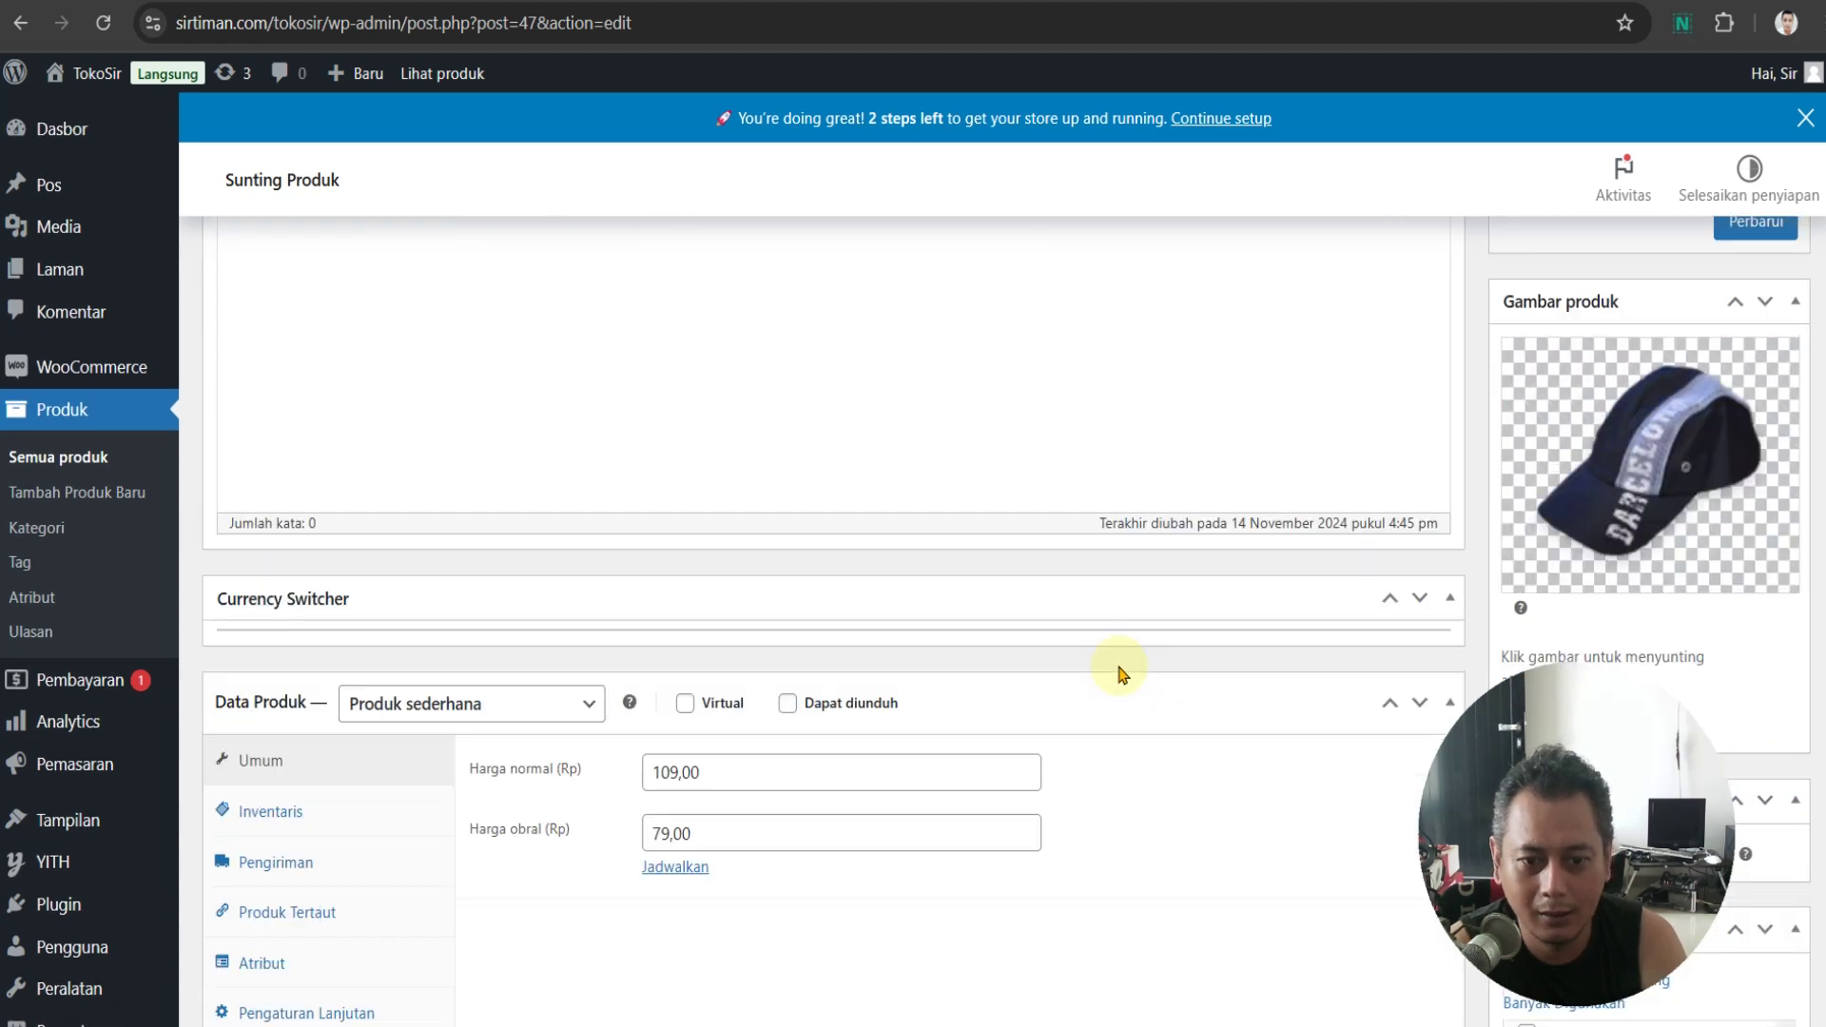
{"action": "scroll", "coordinate": [1122, 671], "scroll_direction": "down", "scroll_amount": 4}
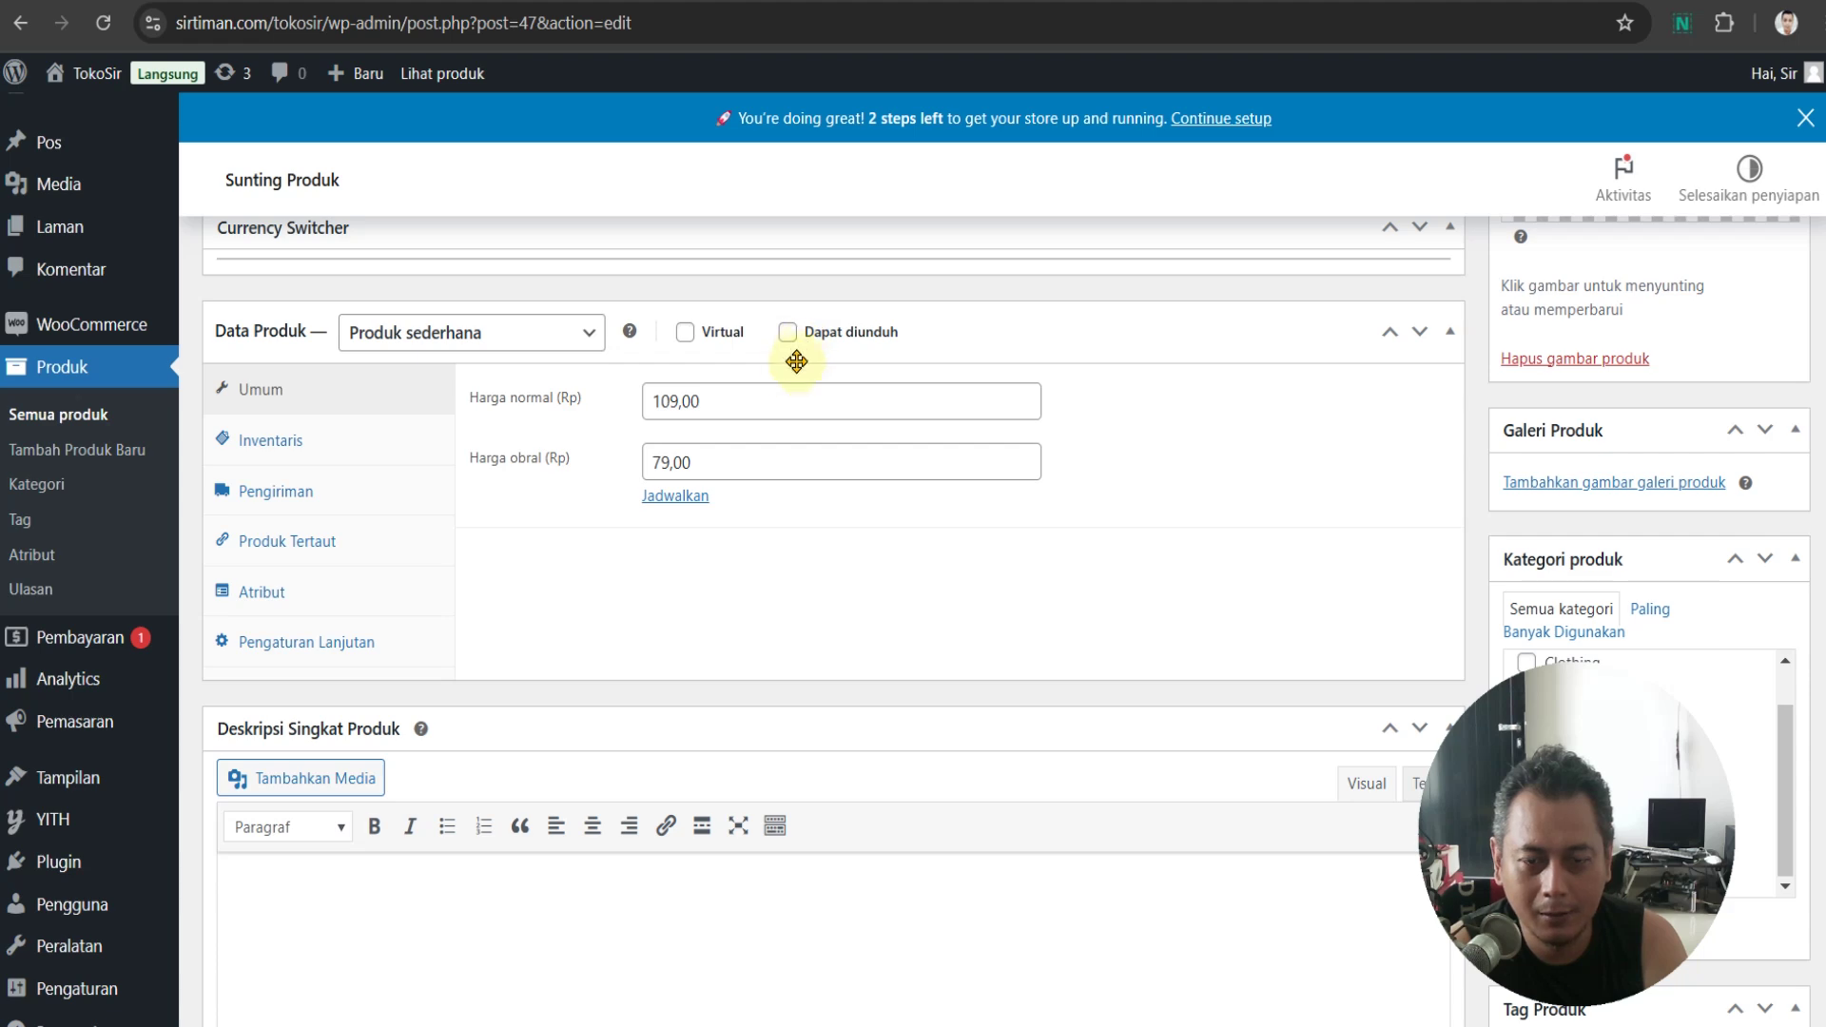
Try marking the Winter Red Jacket as a Virtual product and compare its product data sections with the option off and on
{"action": "left_click", "coordinate": [685, 333]}
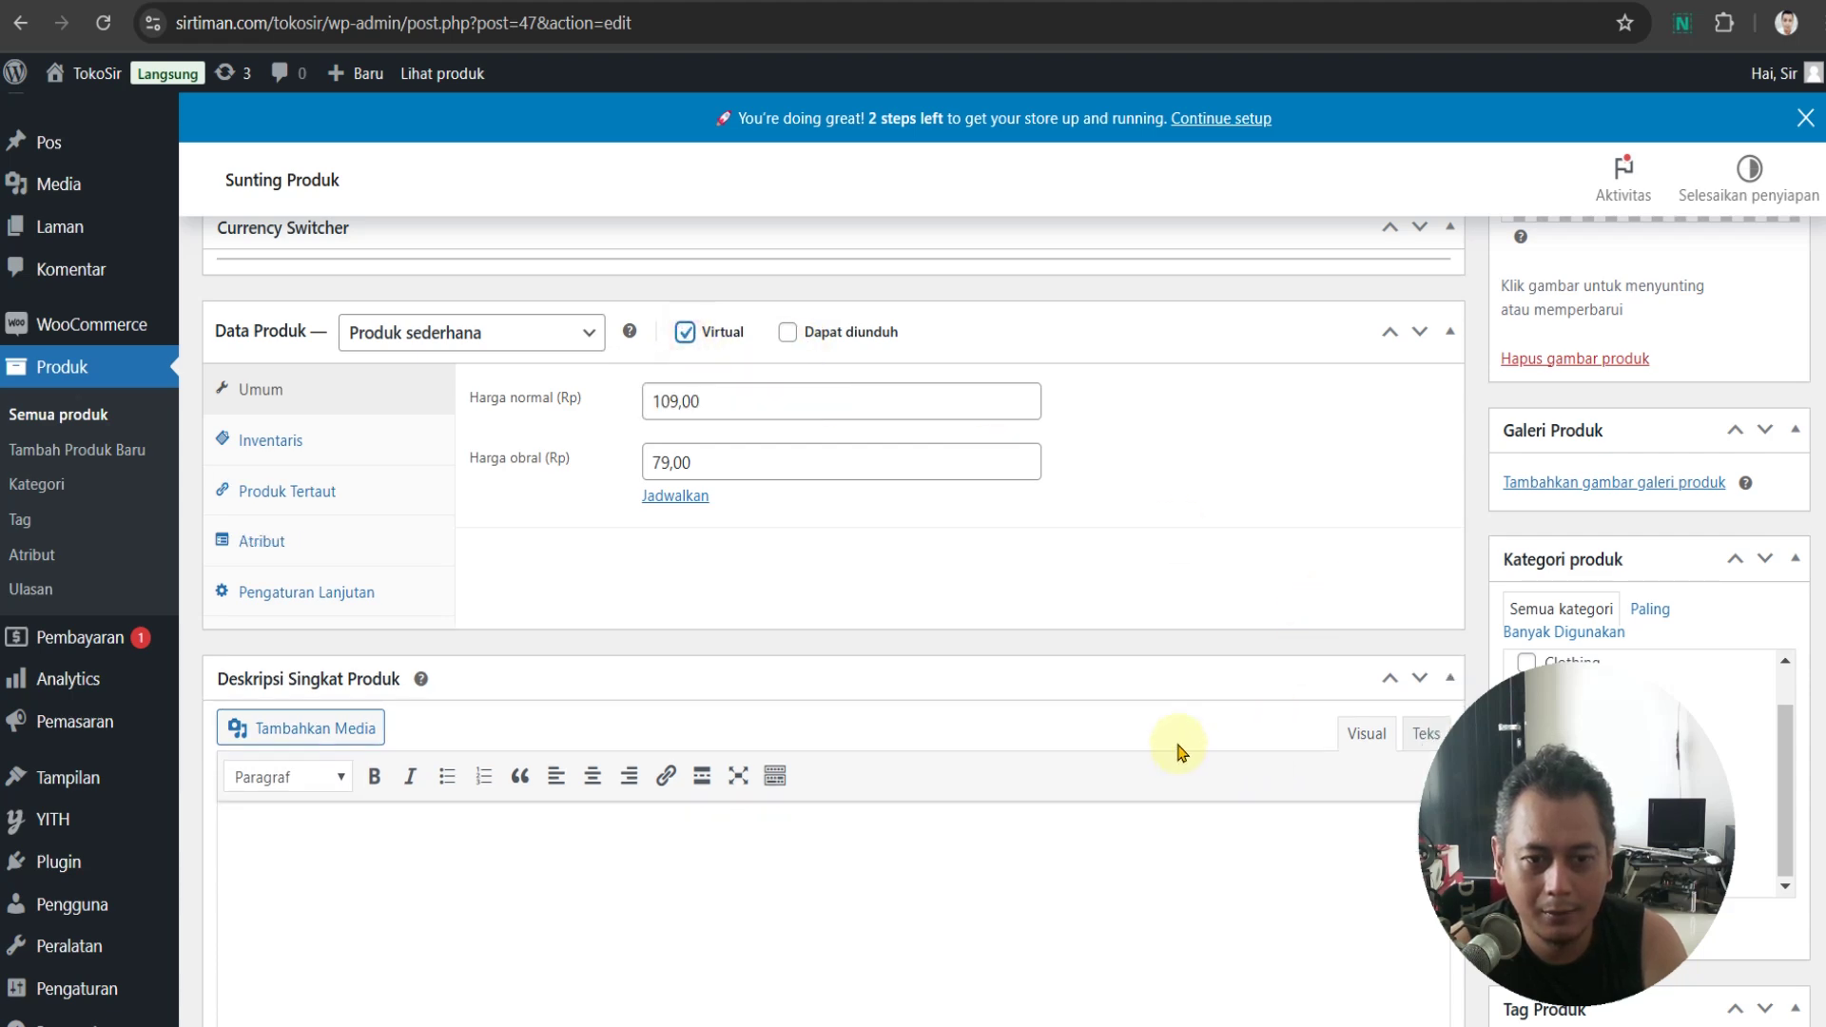
{"action": "scroll", "coordinate": [1193, 806], "scroll_direction": "down", "scroll_amount": 3}
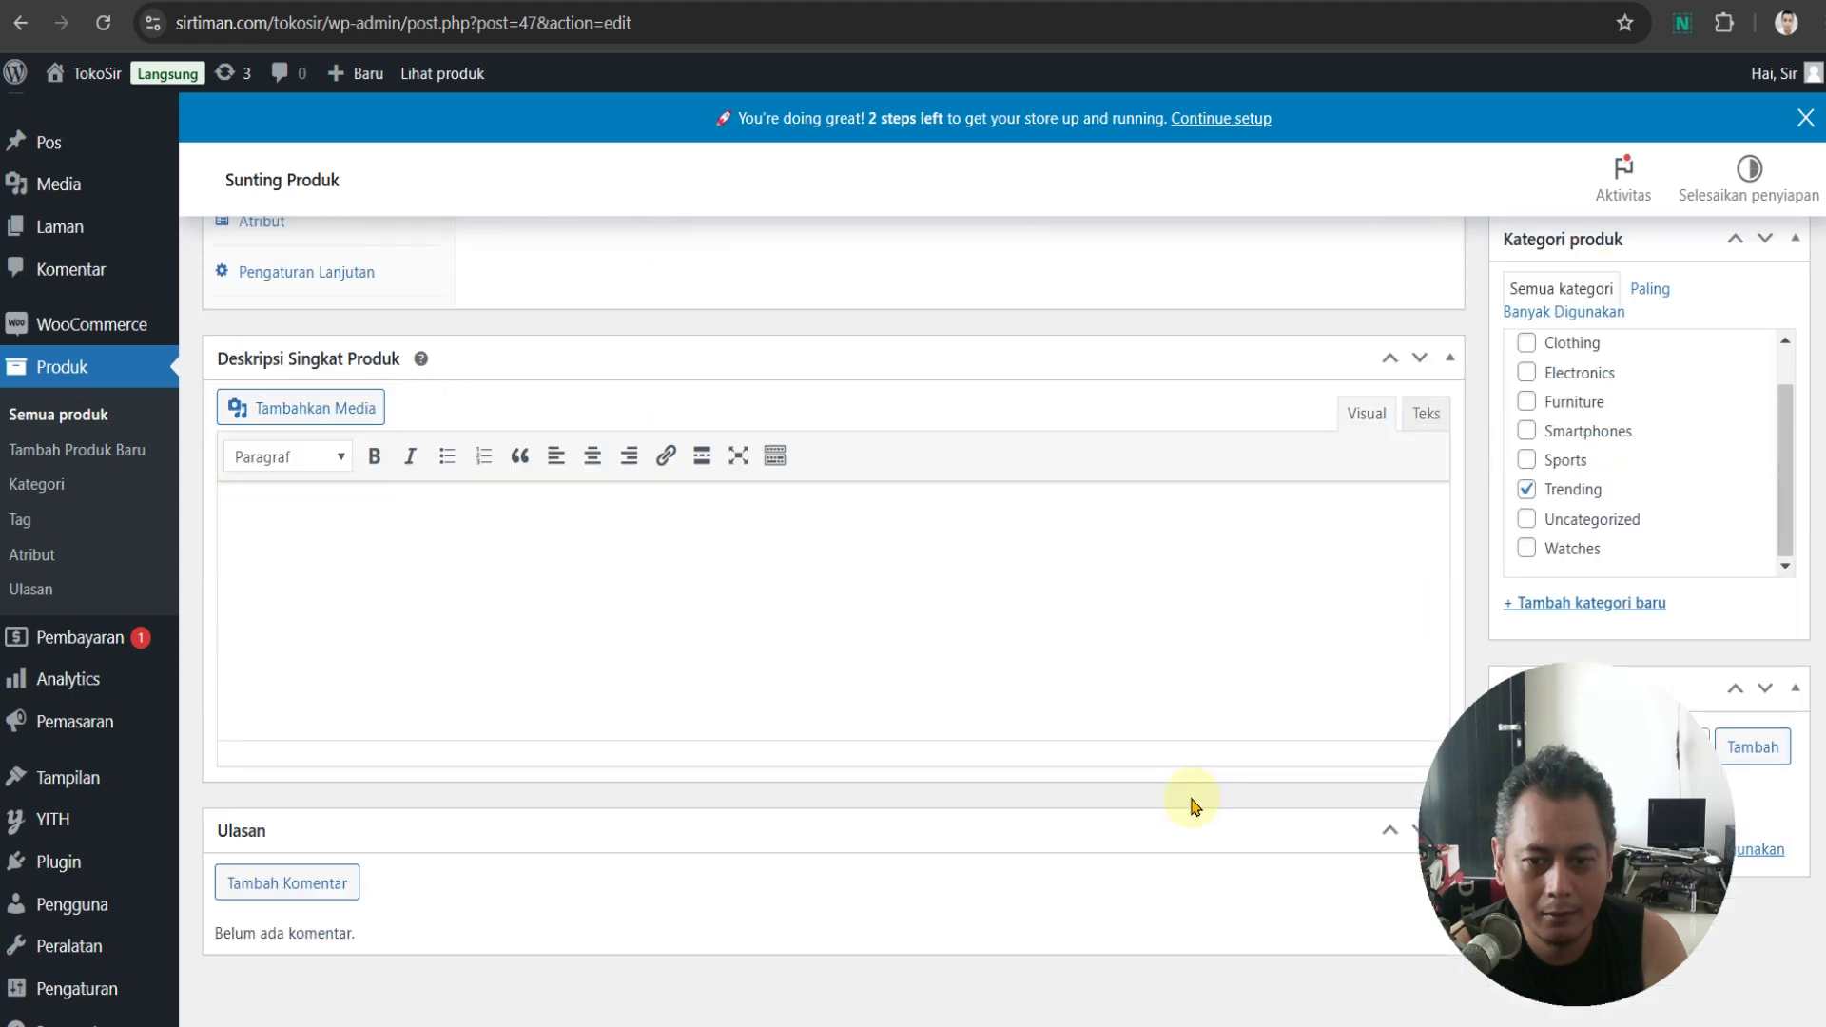
{"action": "scroll", "coordinate": [1195, 807], "scroll_direction": "up", "scroll_amount": 1}
{"action": "scroll", "coordinate": [1191, 797], "scroll_direction": "up", "scroll_amount": 3}
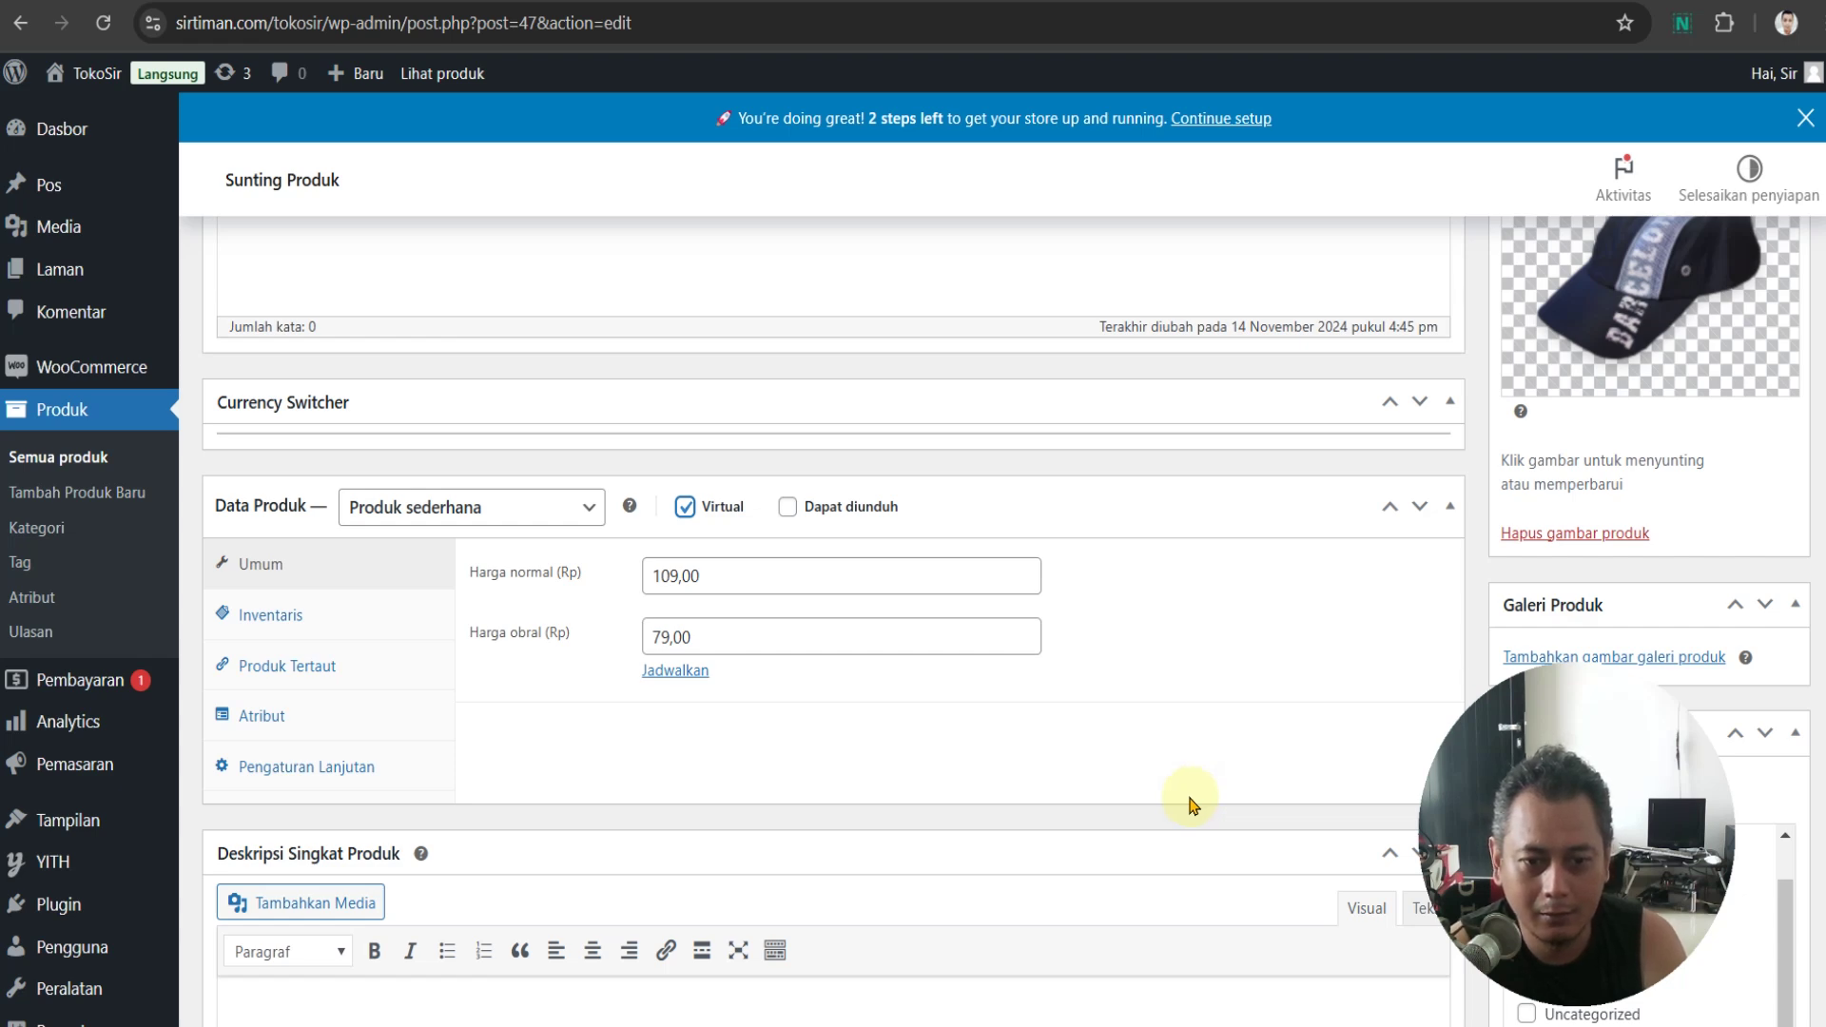
{"action": "scroll", "coordinate": [974, 750], "scroll_direction": "down", "scroll_amount": 3}
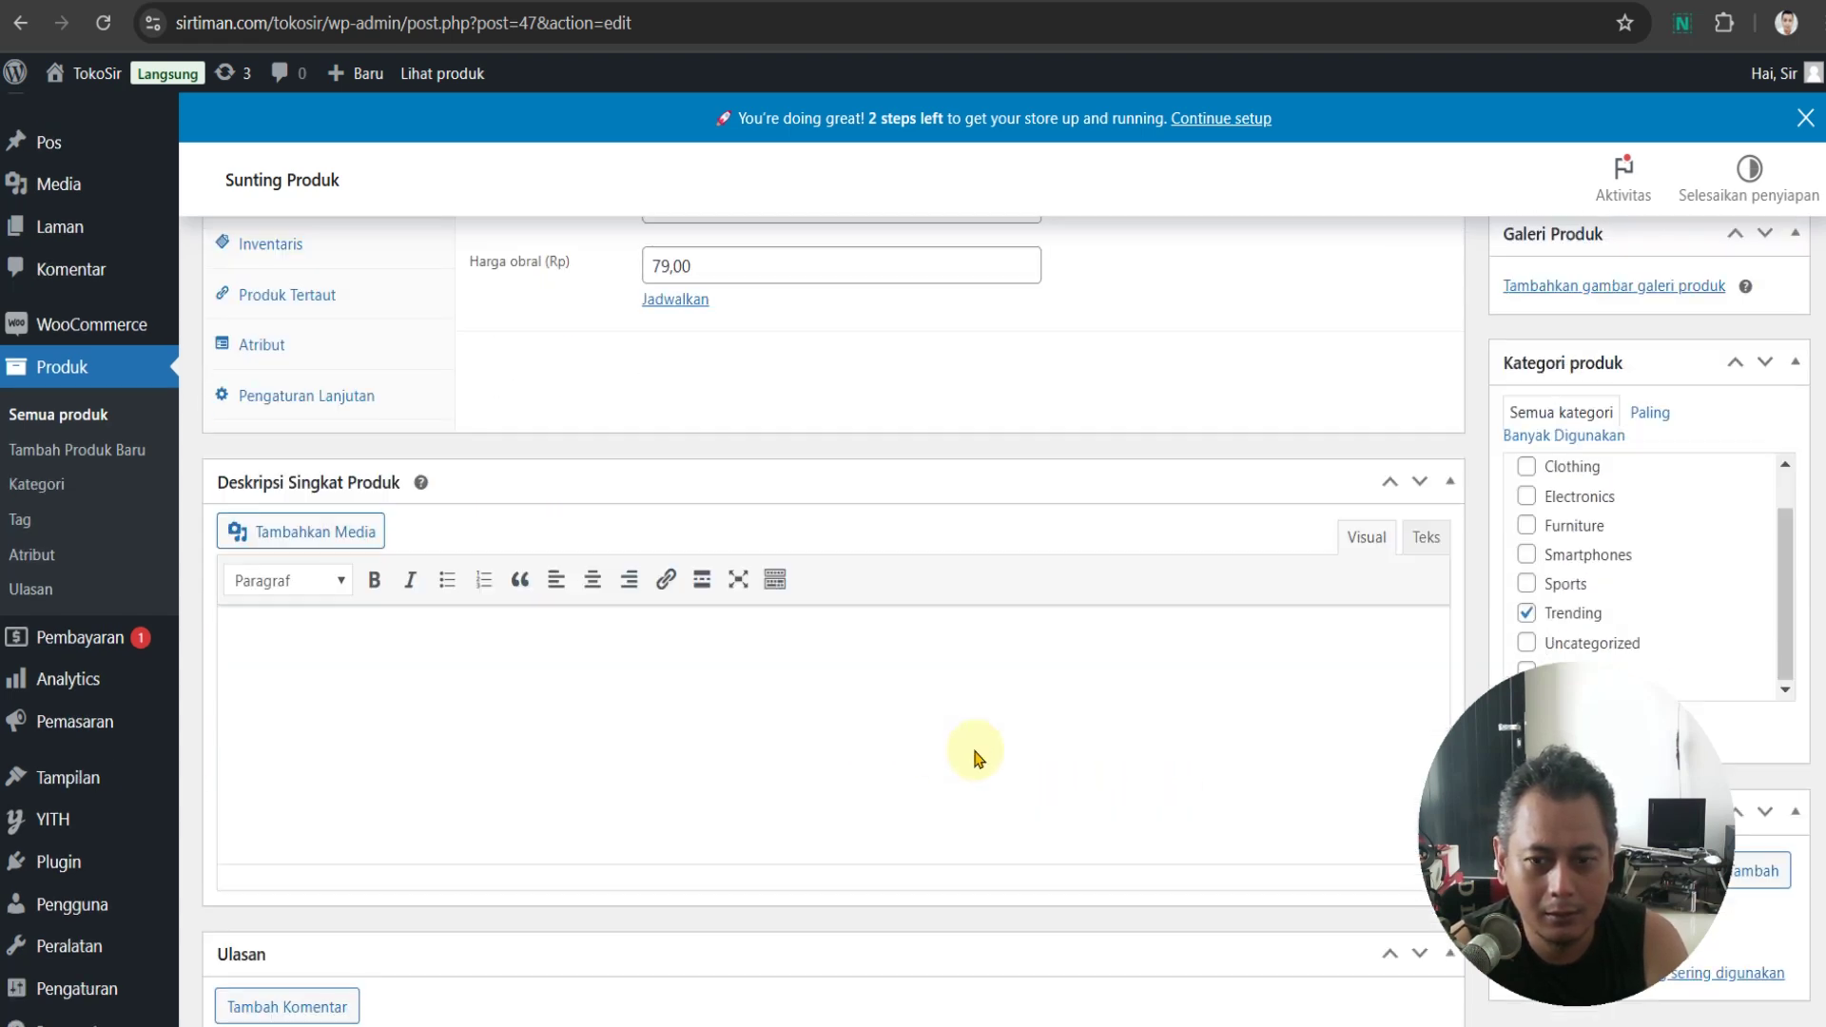
{"action": "scroll", "coordinate": [974, 752], "scroll_direction": "down", "scroll_amount": 1}
{"action": "scroll", "coordinate": [974, 752], "scroll_direction": "up", "scroll_amount": 4}
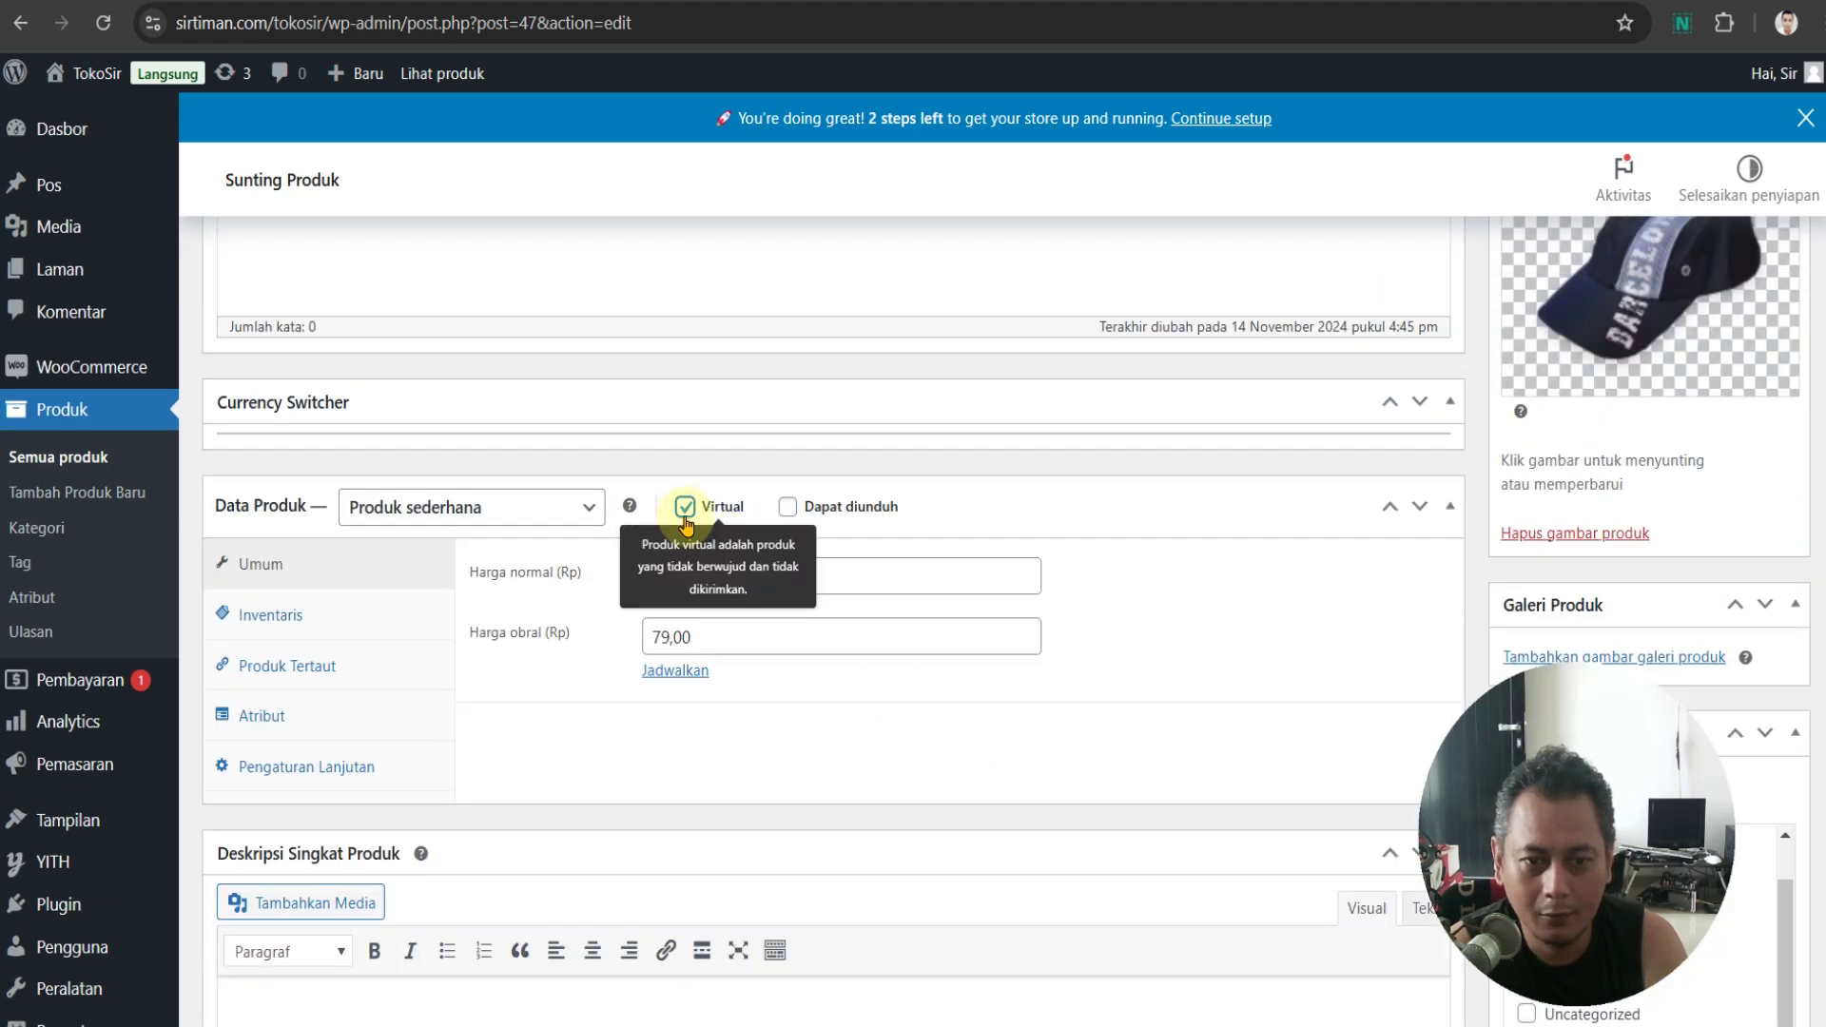
{"action": "left_click", "coordinate": [684, 519]}
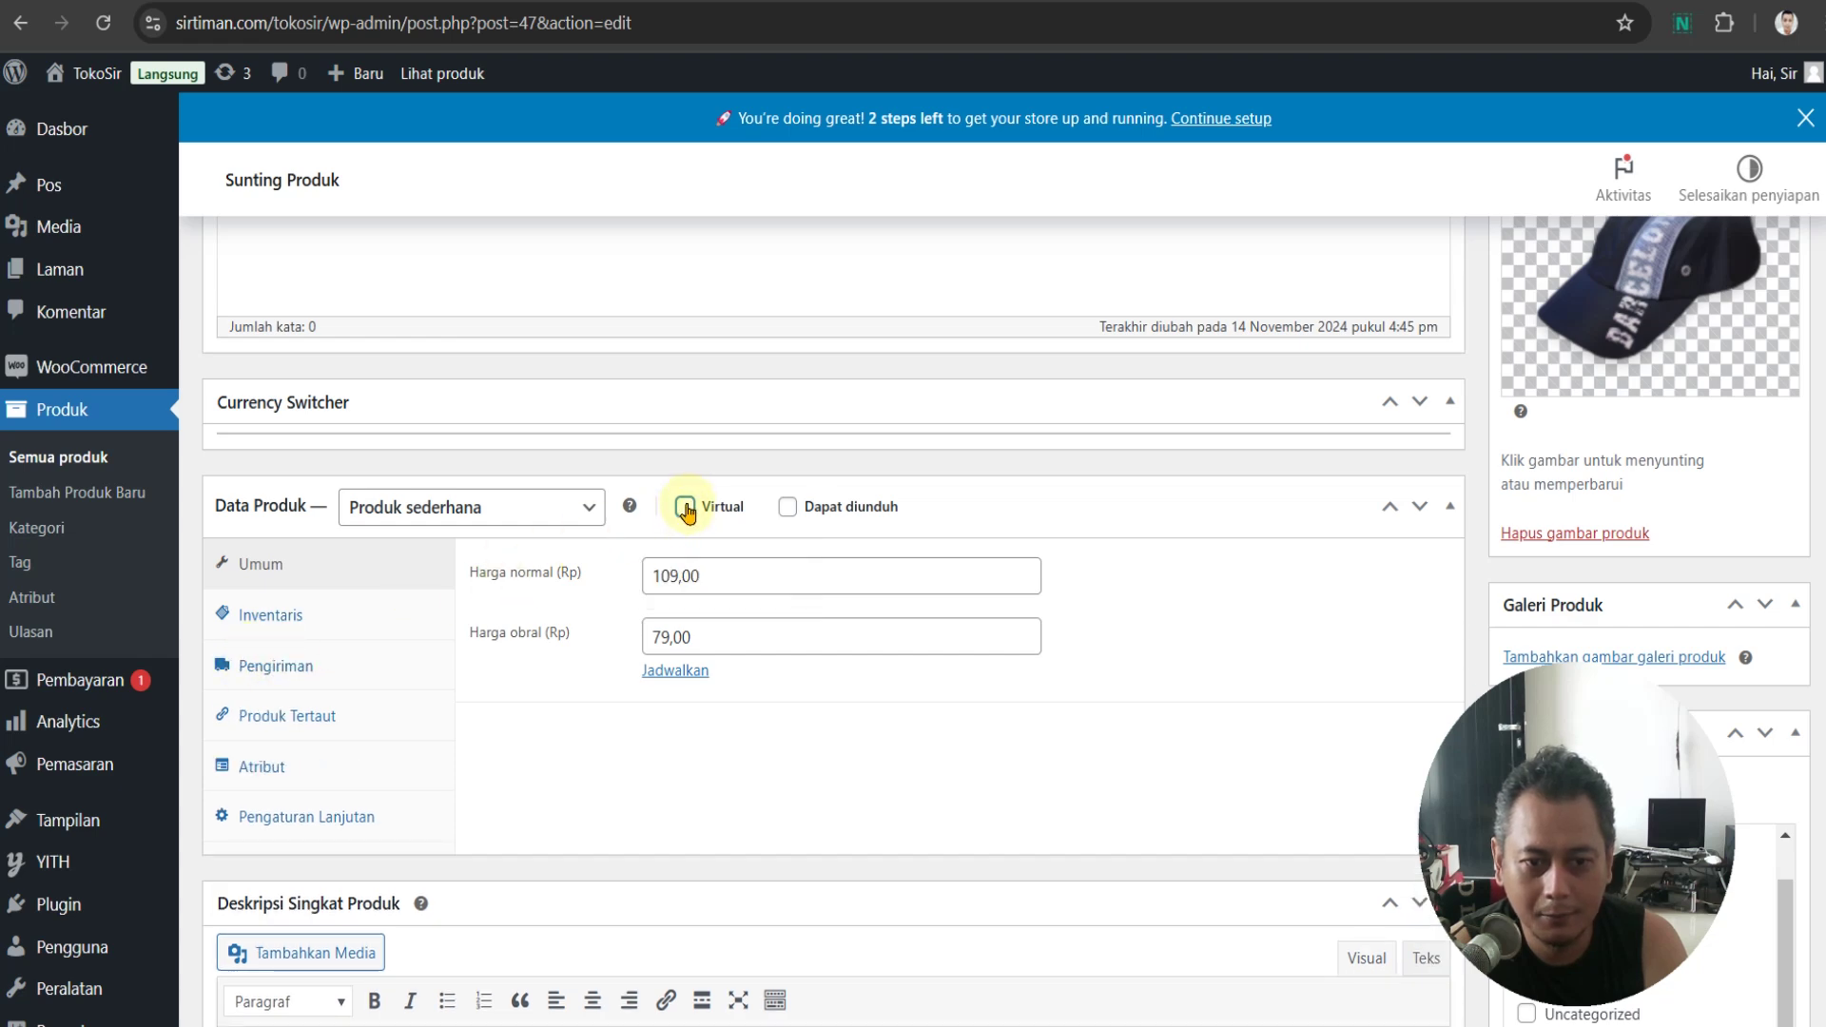
{"action": "left_click", "coordinate": [686, 509]}
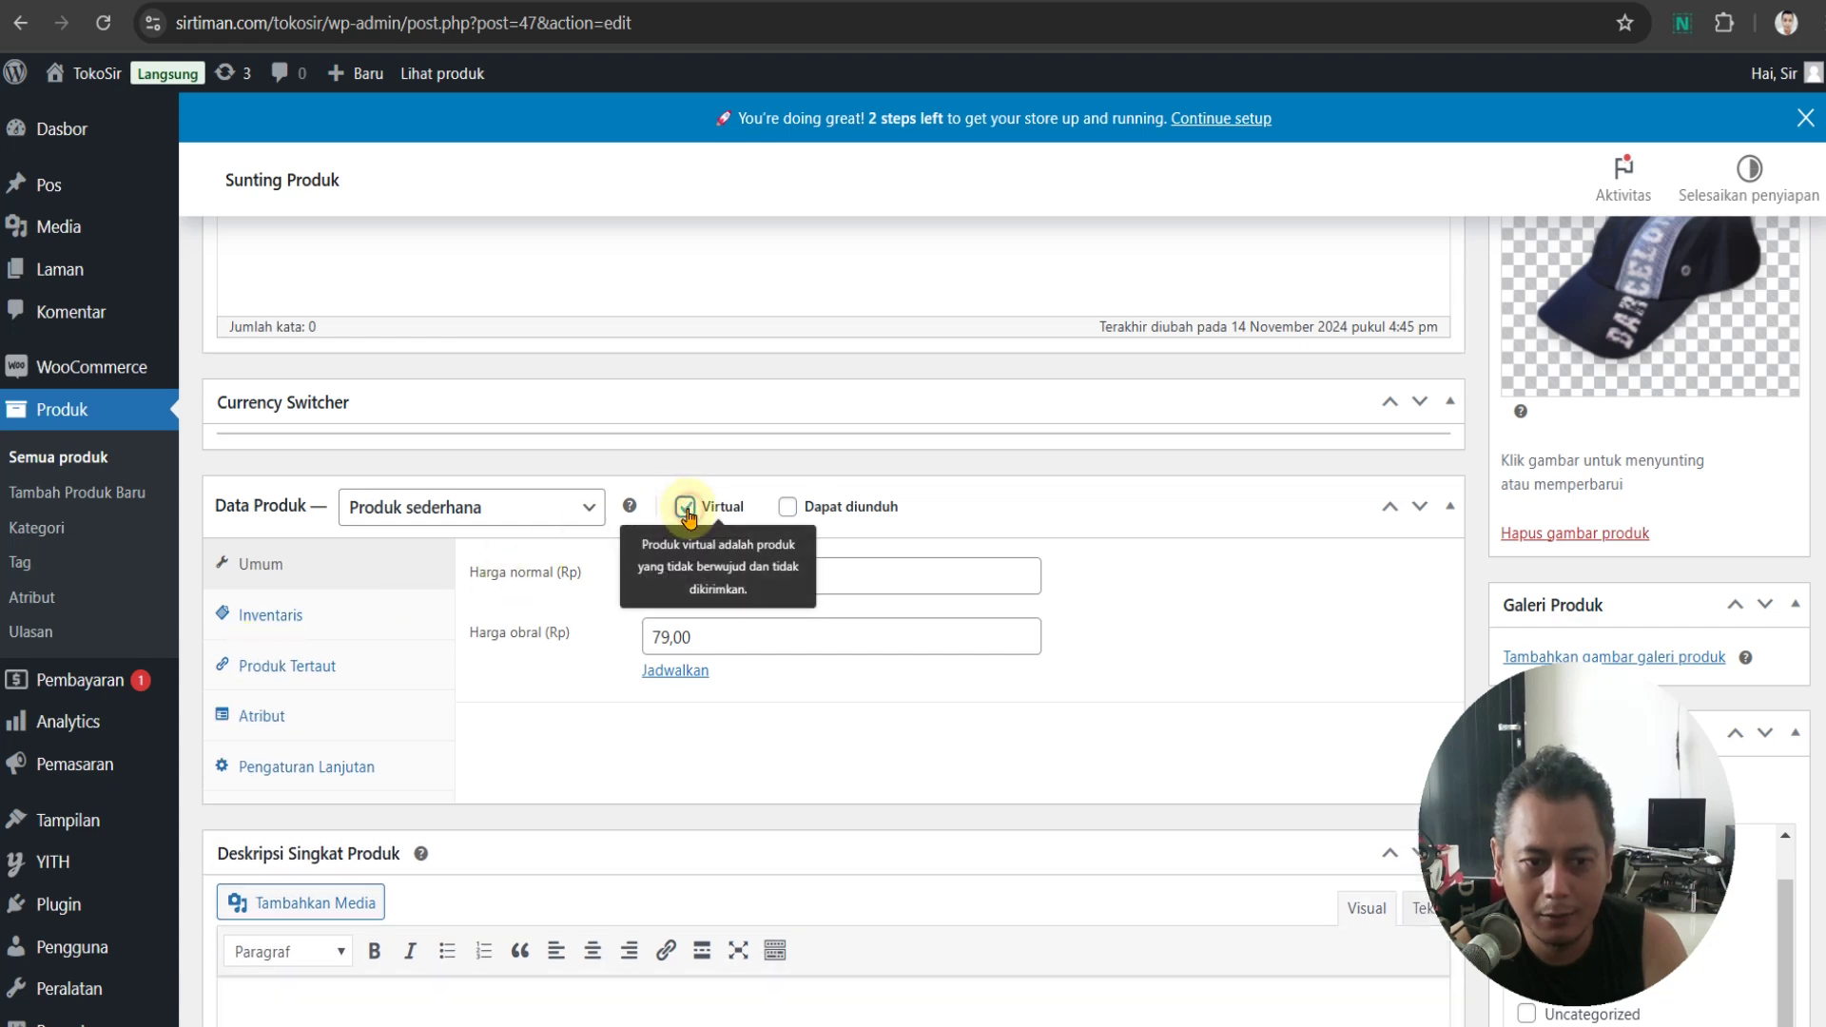
Examine the product's linked product, general, inventory, attribute and advanced settings, and check the effect of the Virtual option again
{"action": "left_click", "coordinate": [302, 668]}
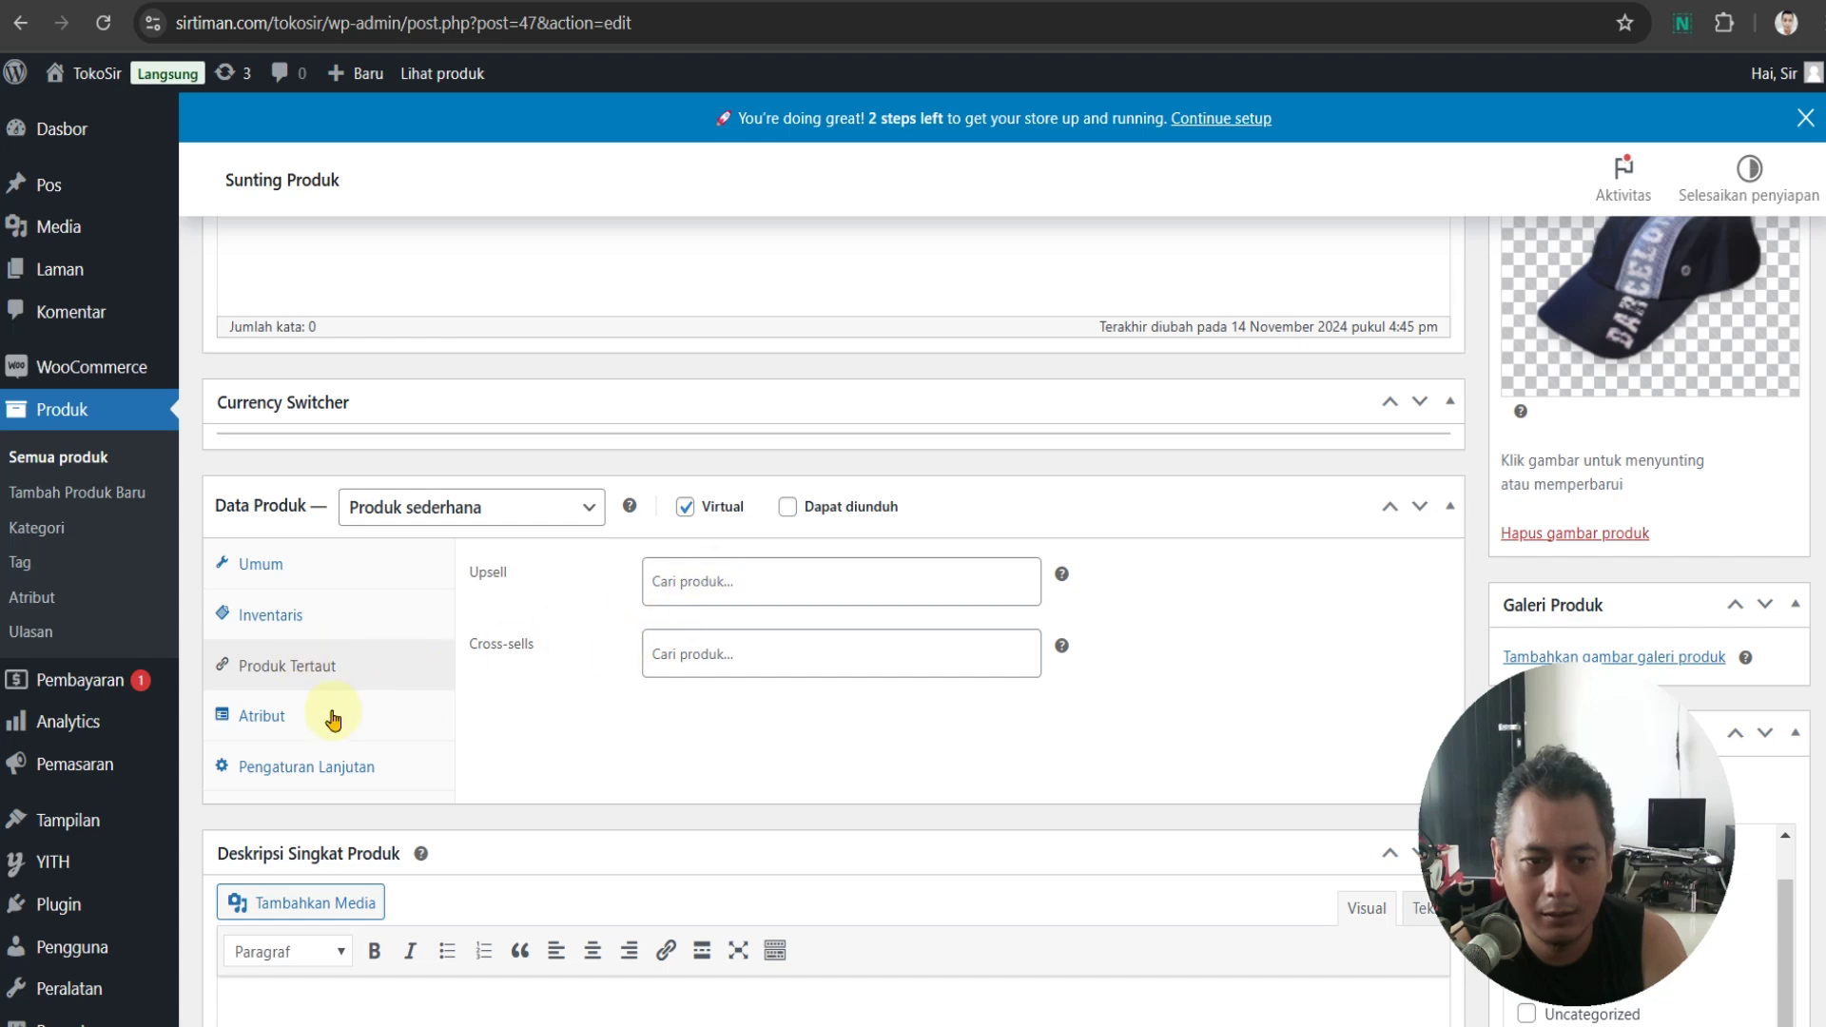
{"action": "left_click", "coordinate": [307, 572]}
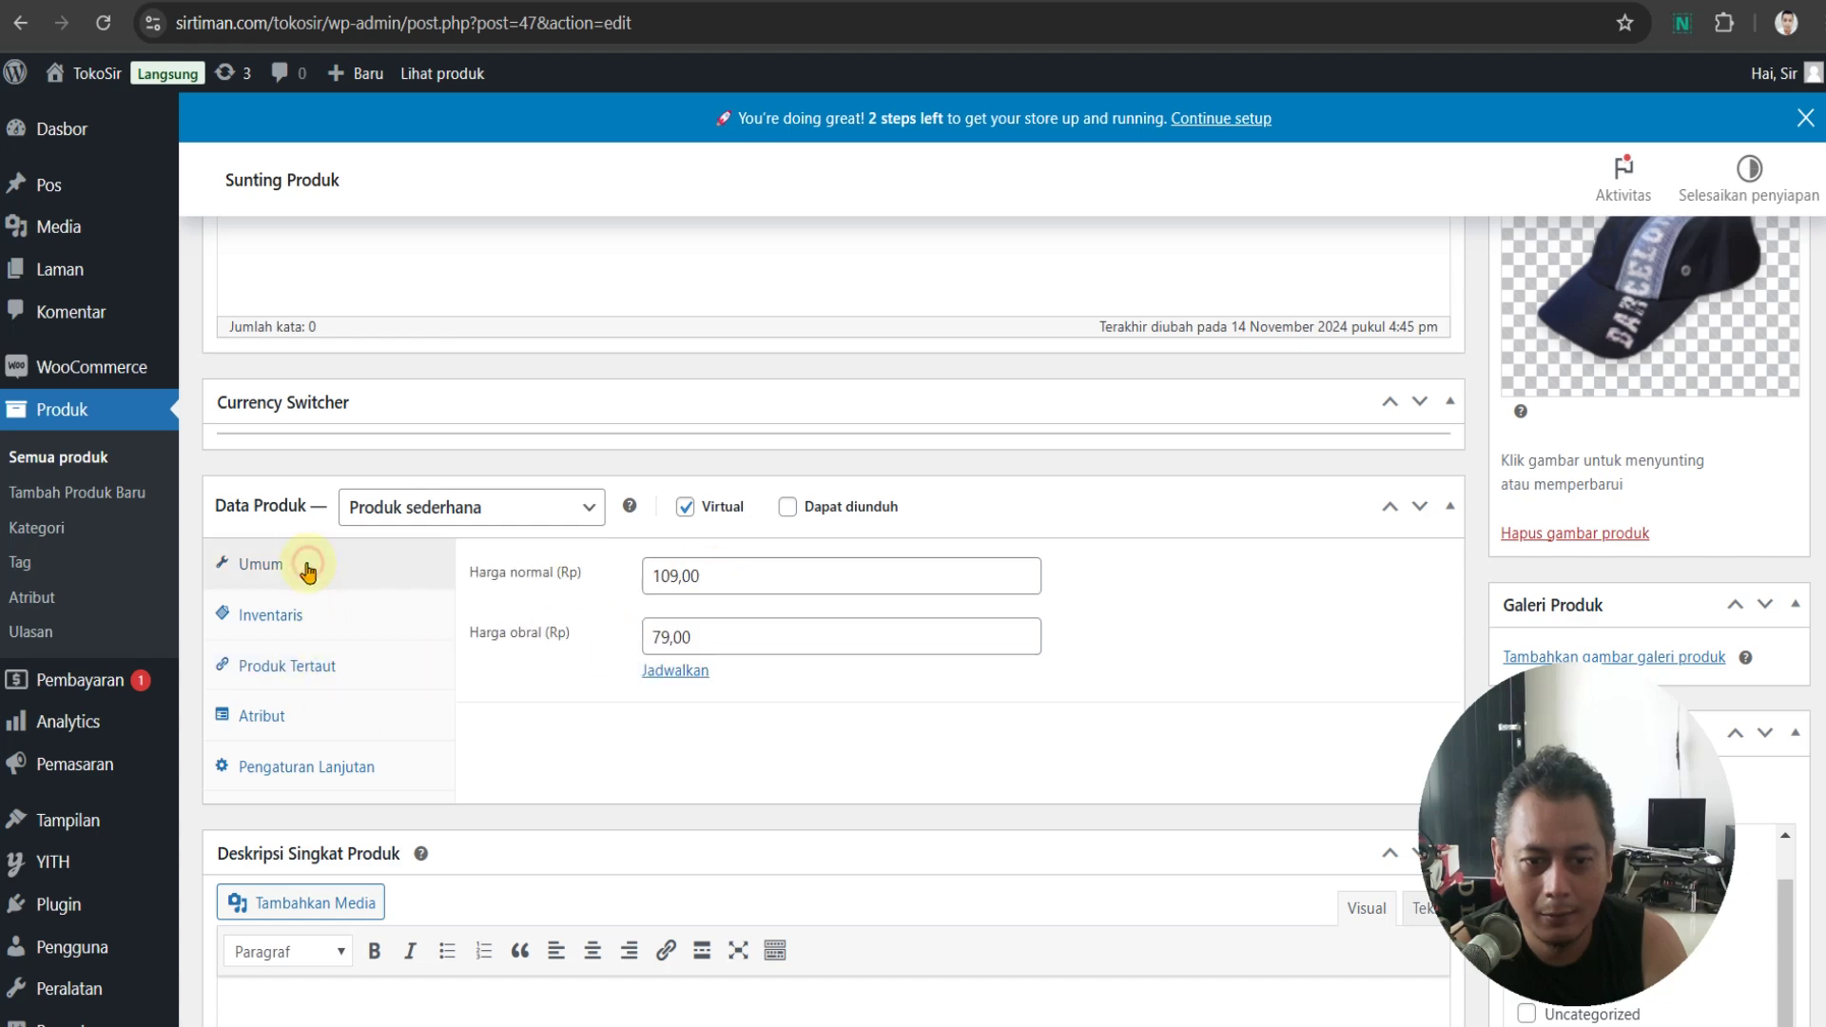
{"action": "left_click", "coordinate": [291, 627]}
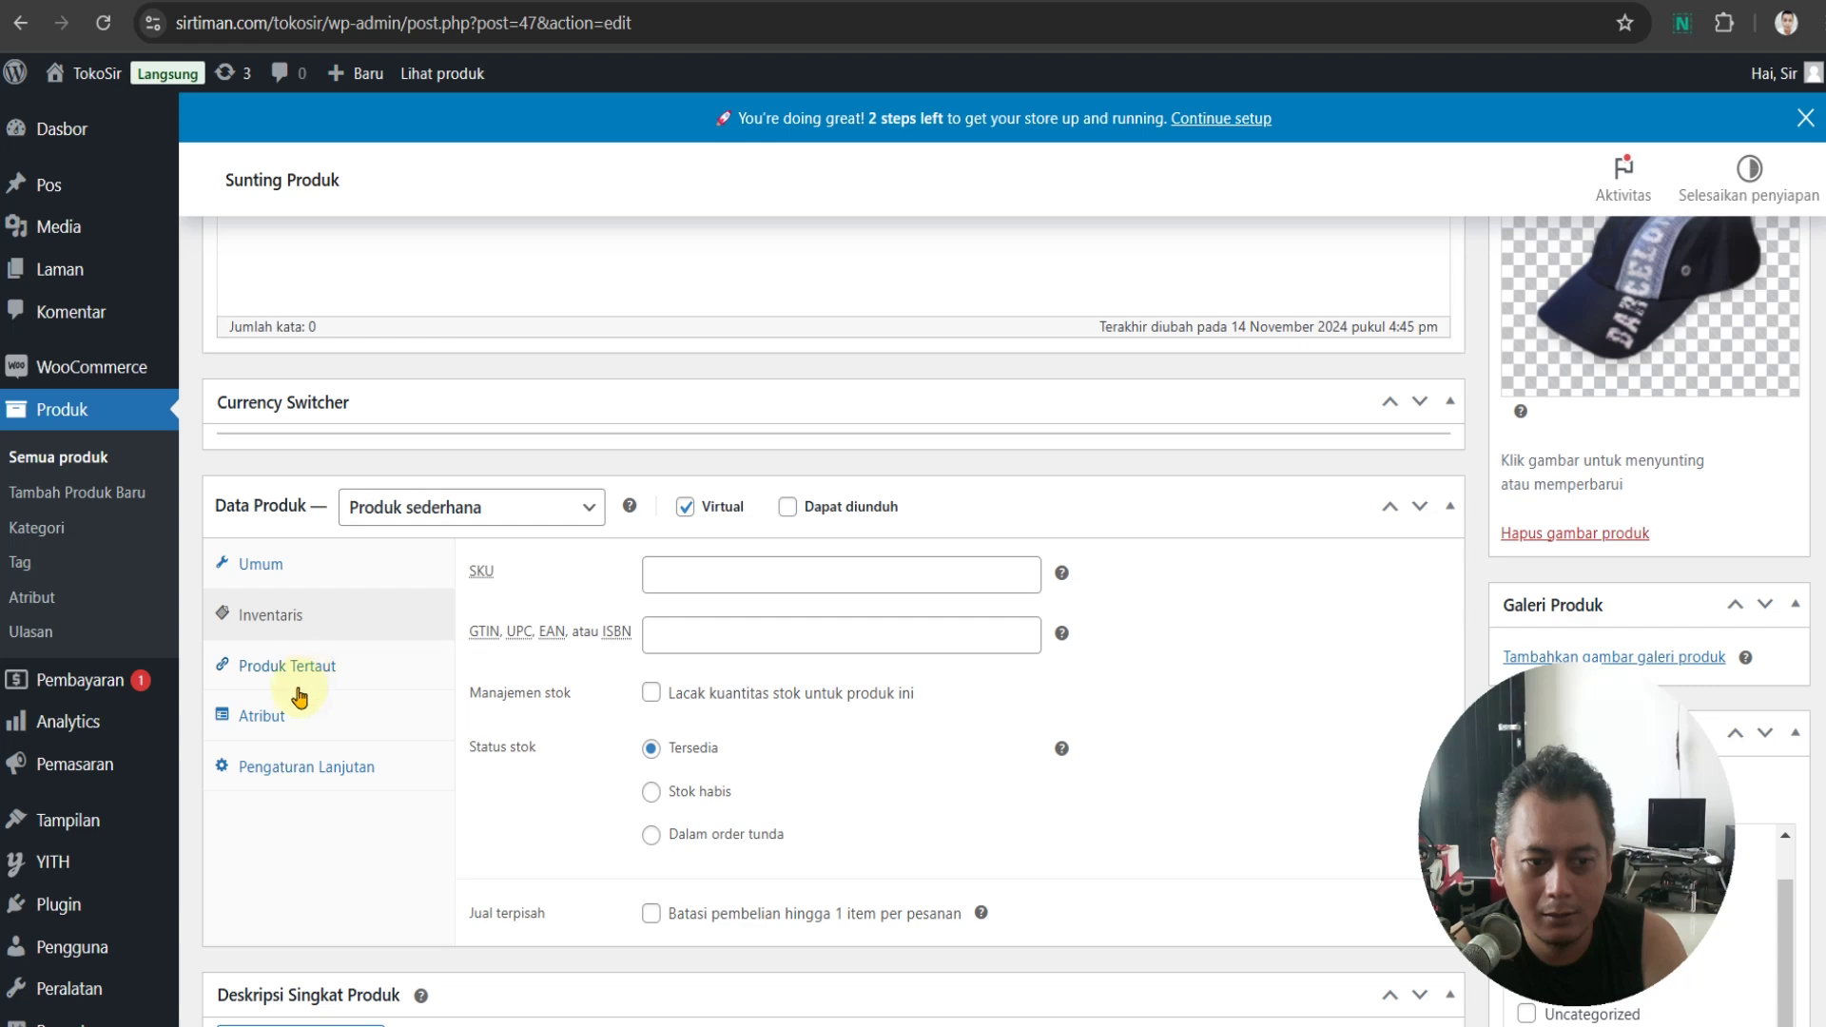
{"action": "left_click", "coordinate": [291, 723]}
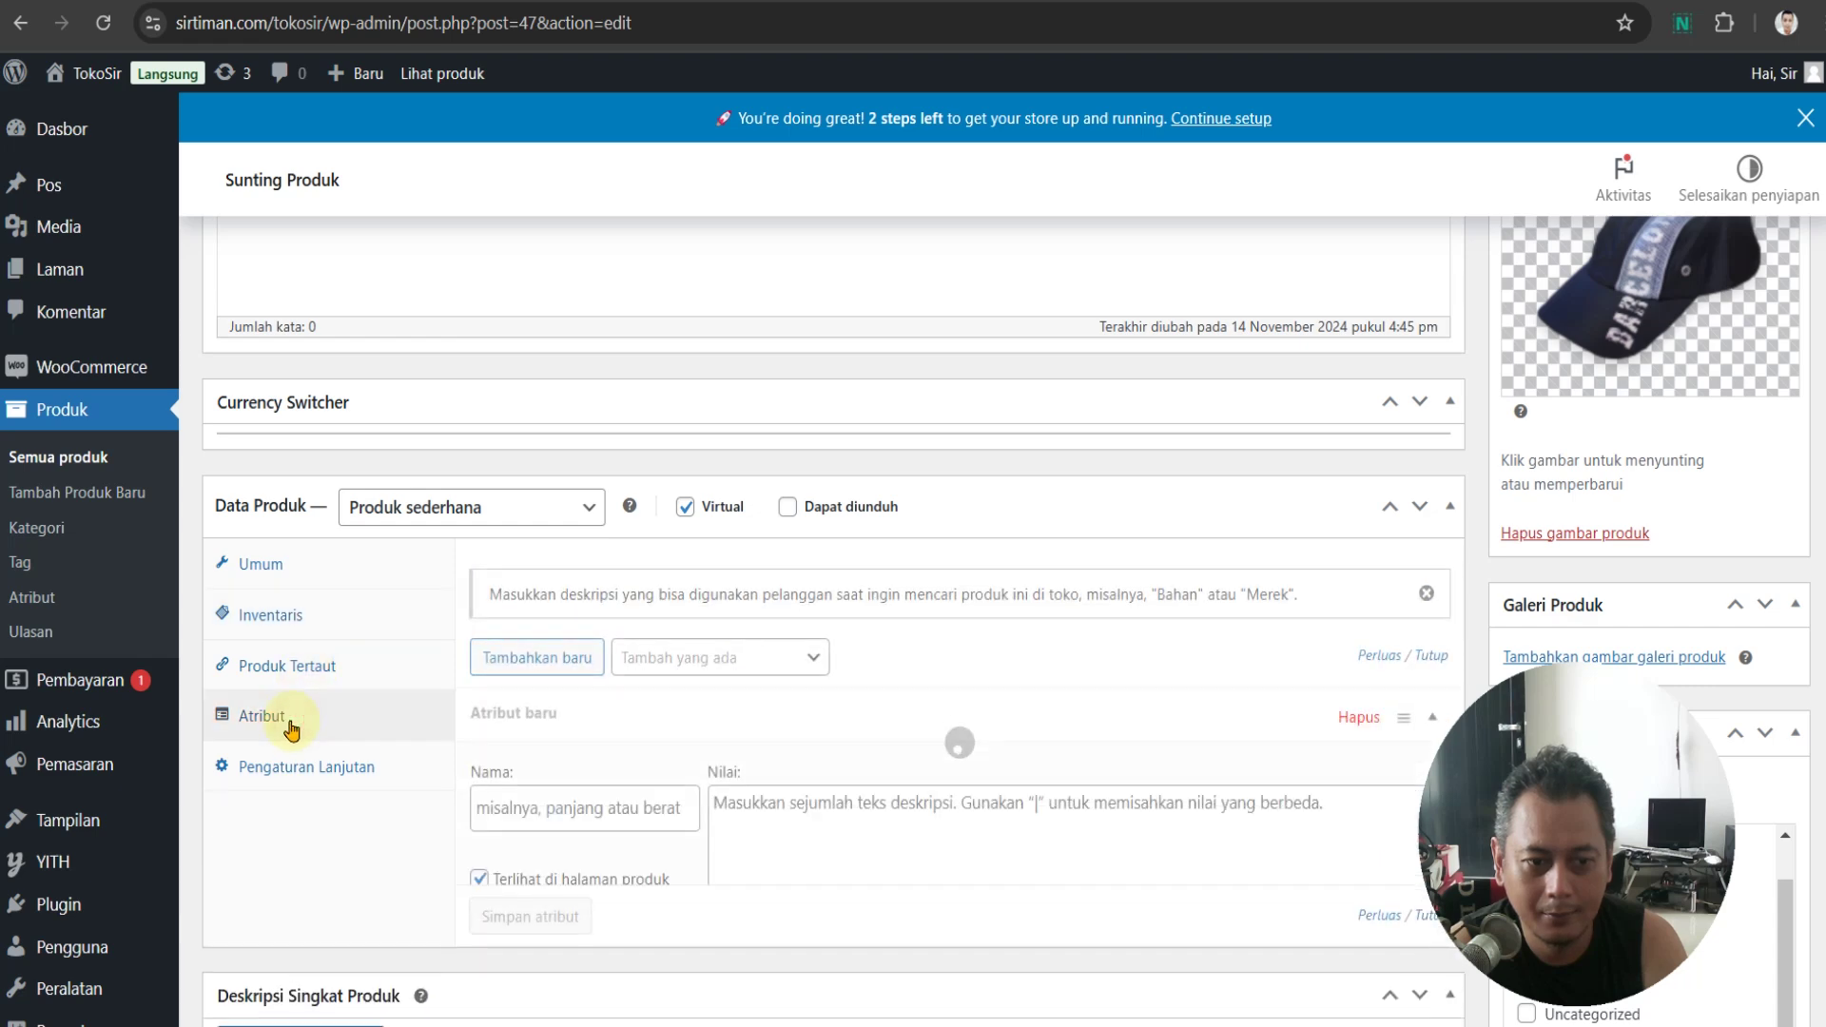
{"action": "left_click", "coordinate": [291, 782]}
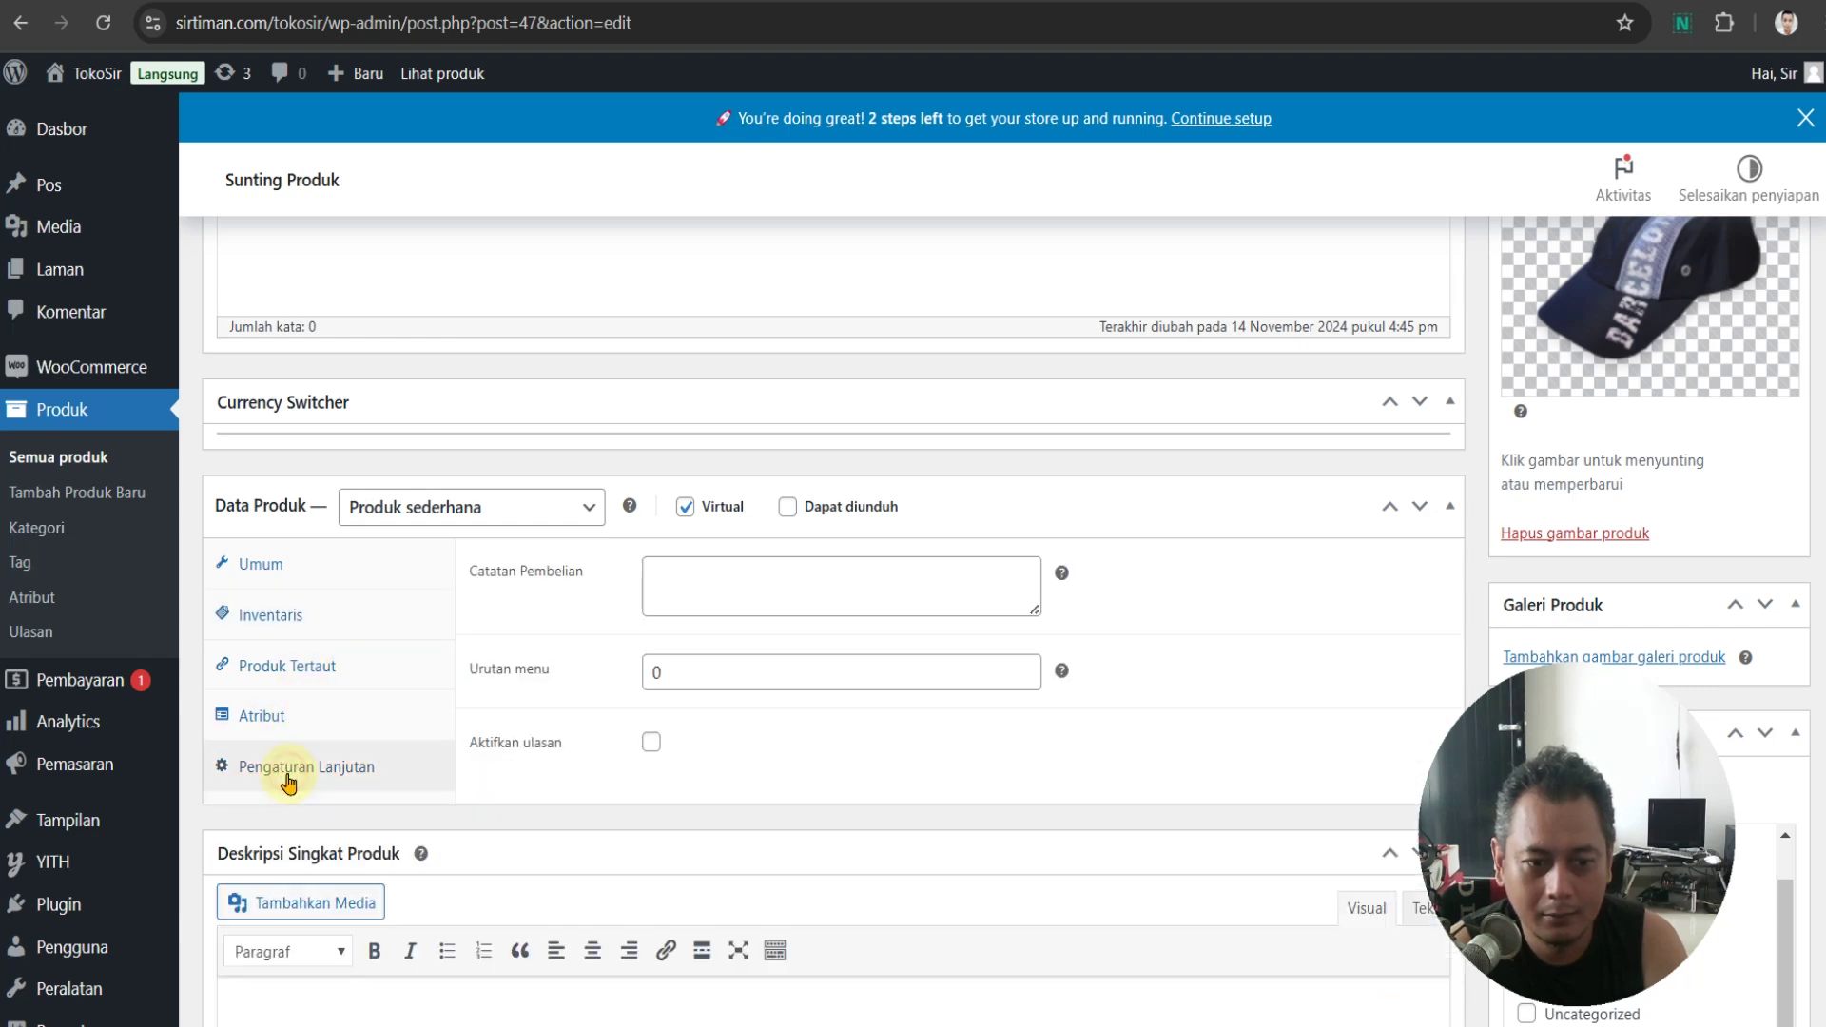
{"action": "scroll", "coordinate": [1001, 742], "scroll_direction": "down", "scroll_amount": 2}
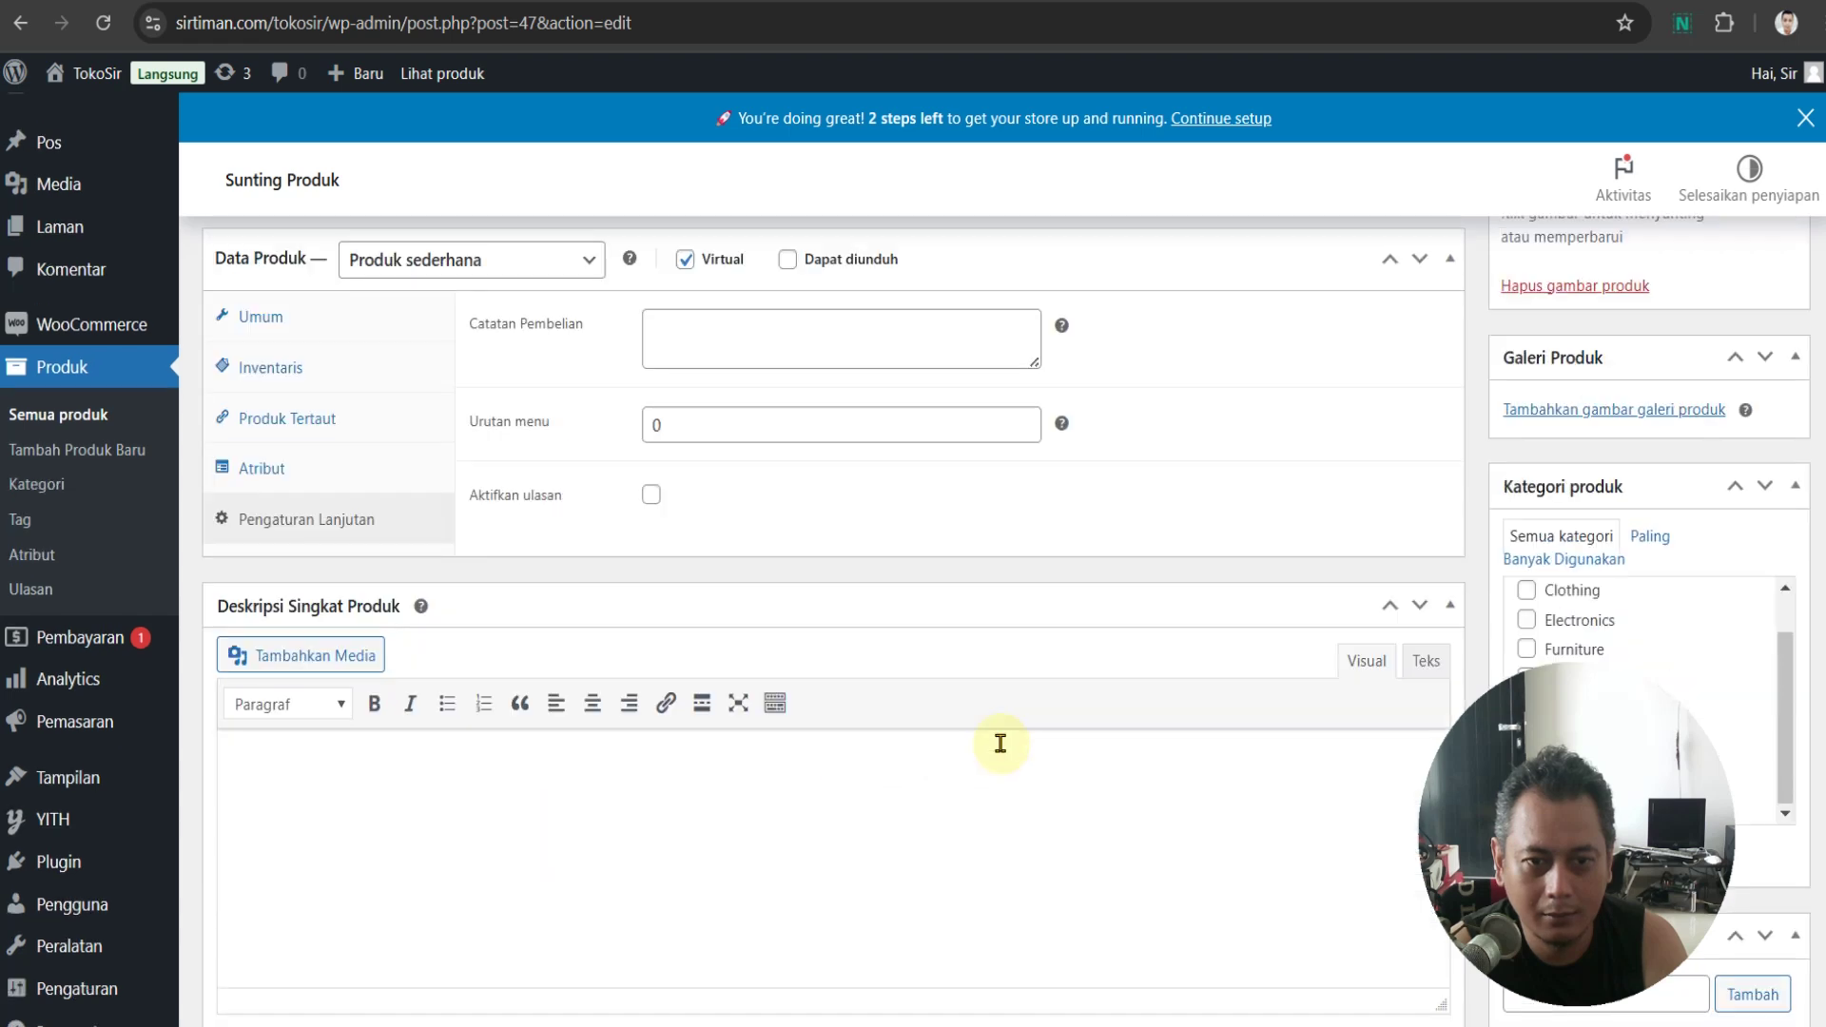
{"action": "scroll", "coordinate": [1001, 742], "scroll_direction": "up", "scroll_amount": 2}
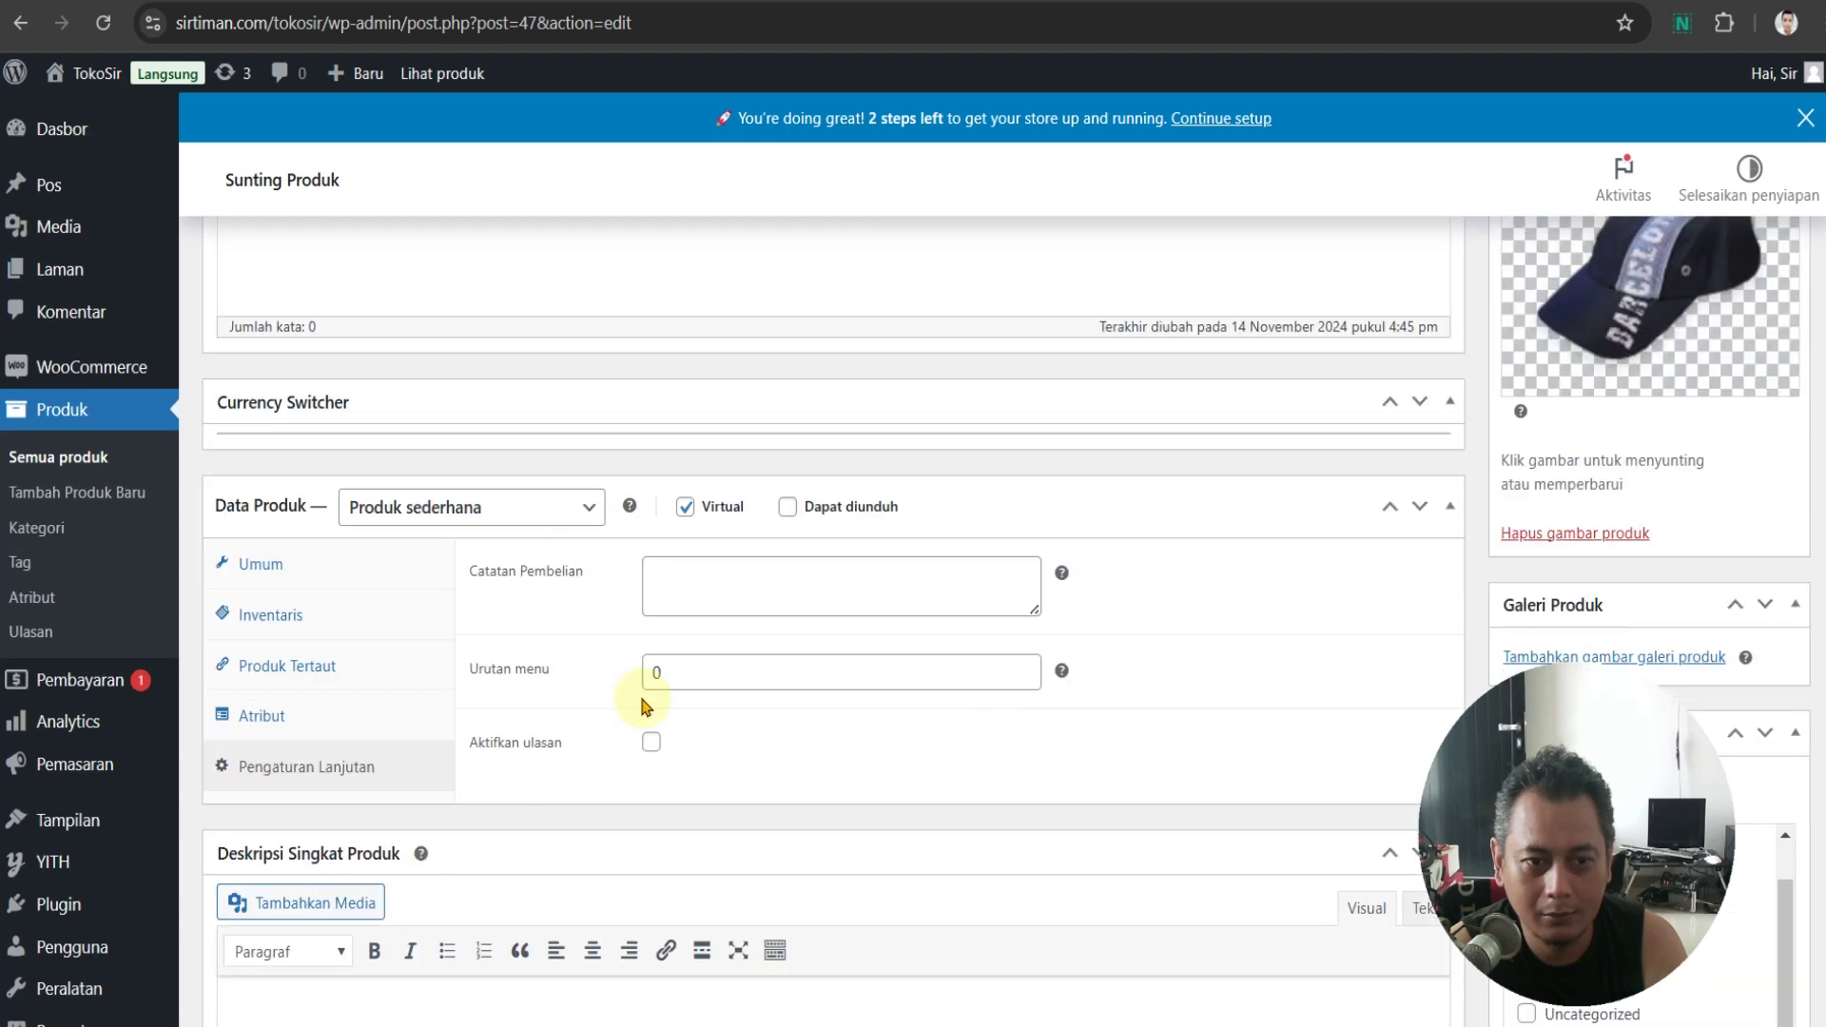
{"action": "left_click", "coordinate": [685, 507]}
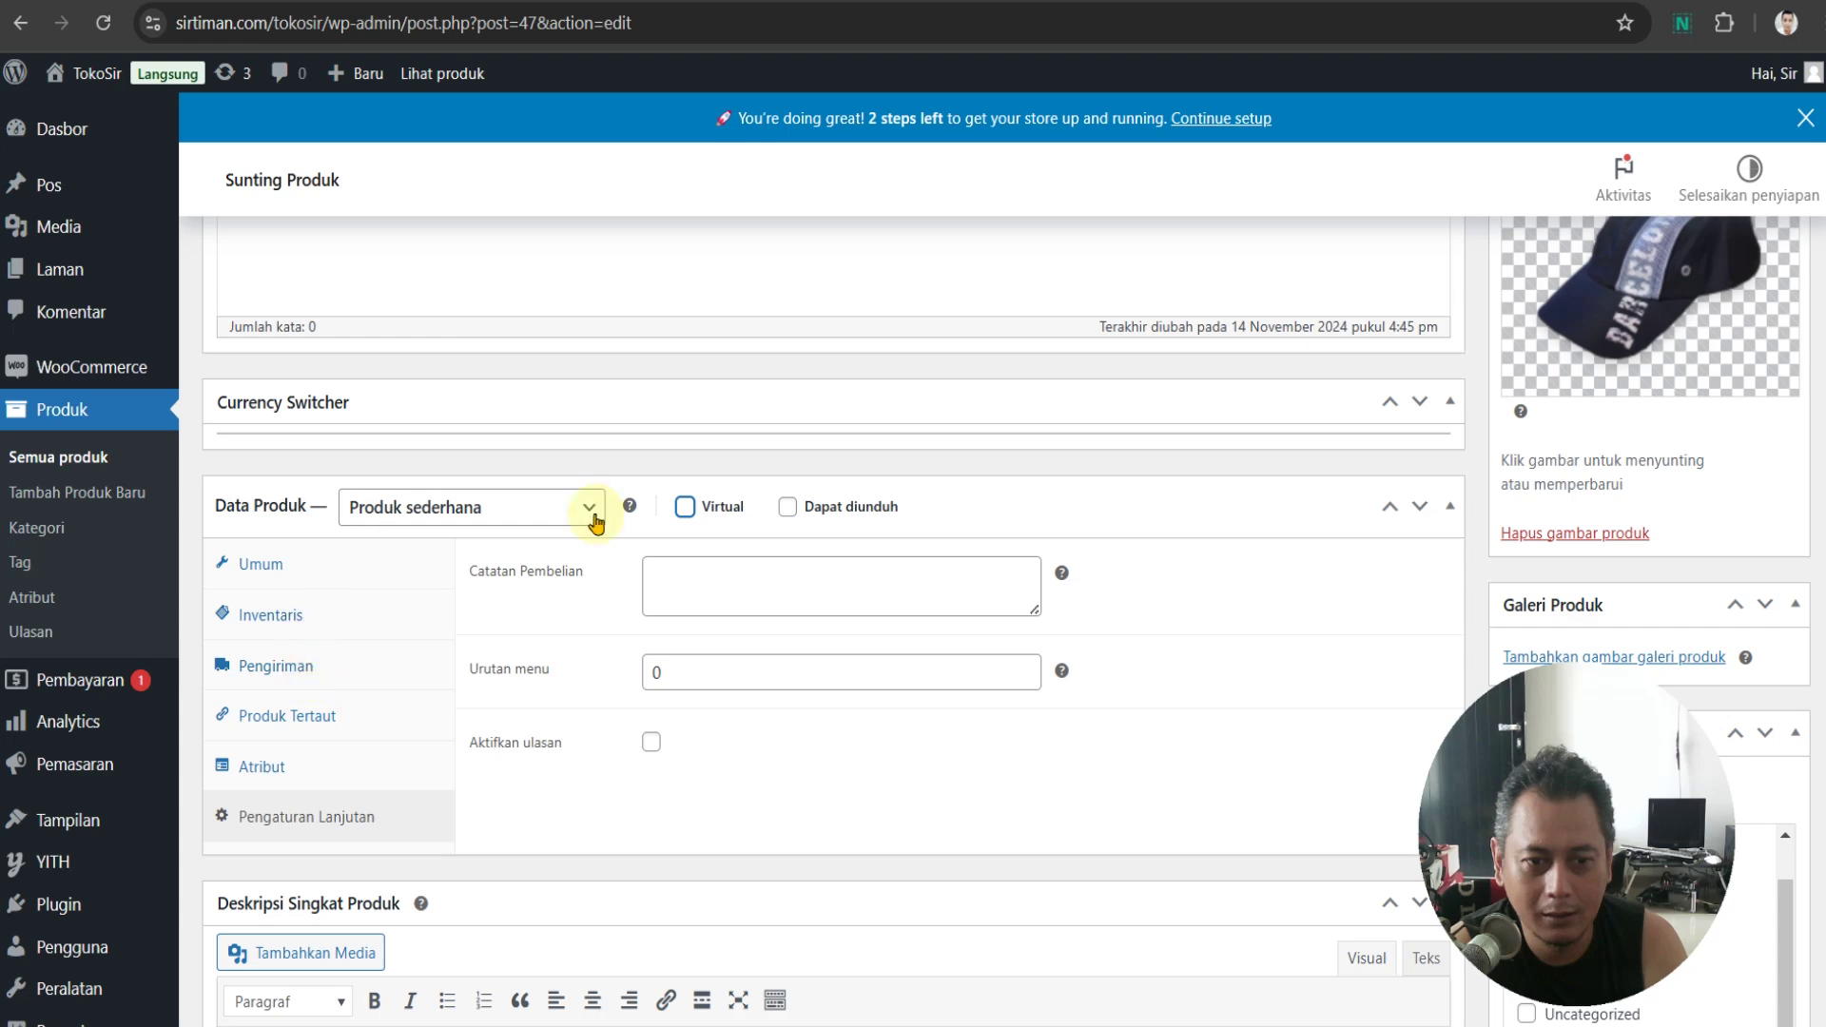
{"action": "left_click", "coordinate": [685, 507]}
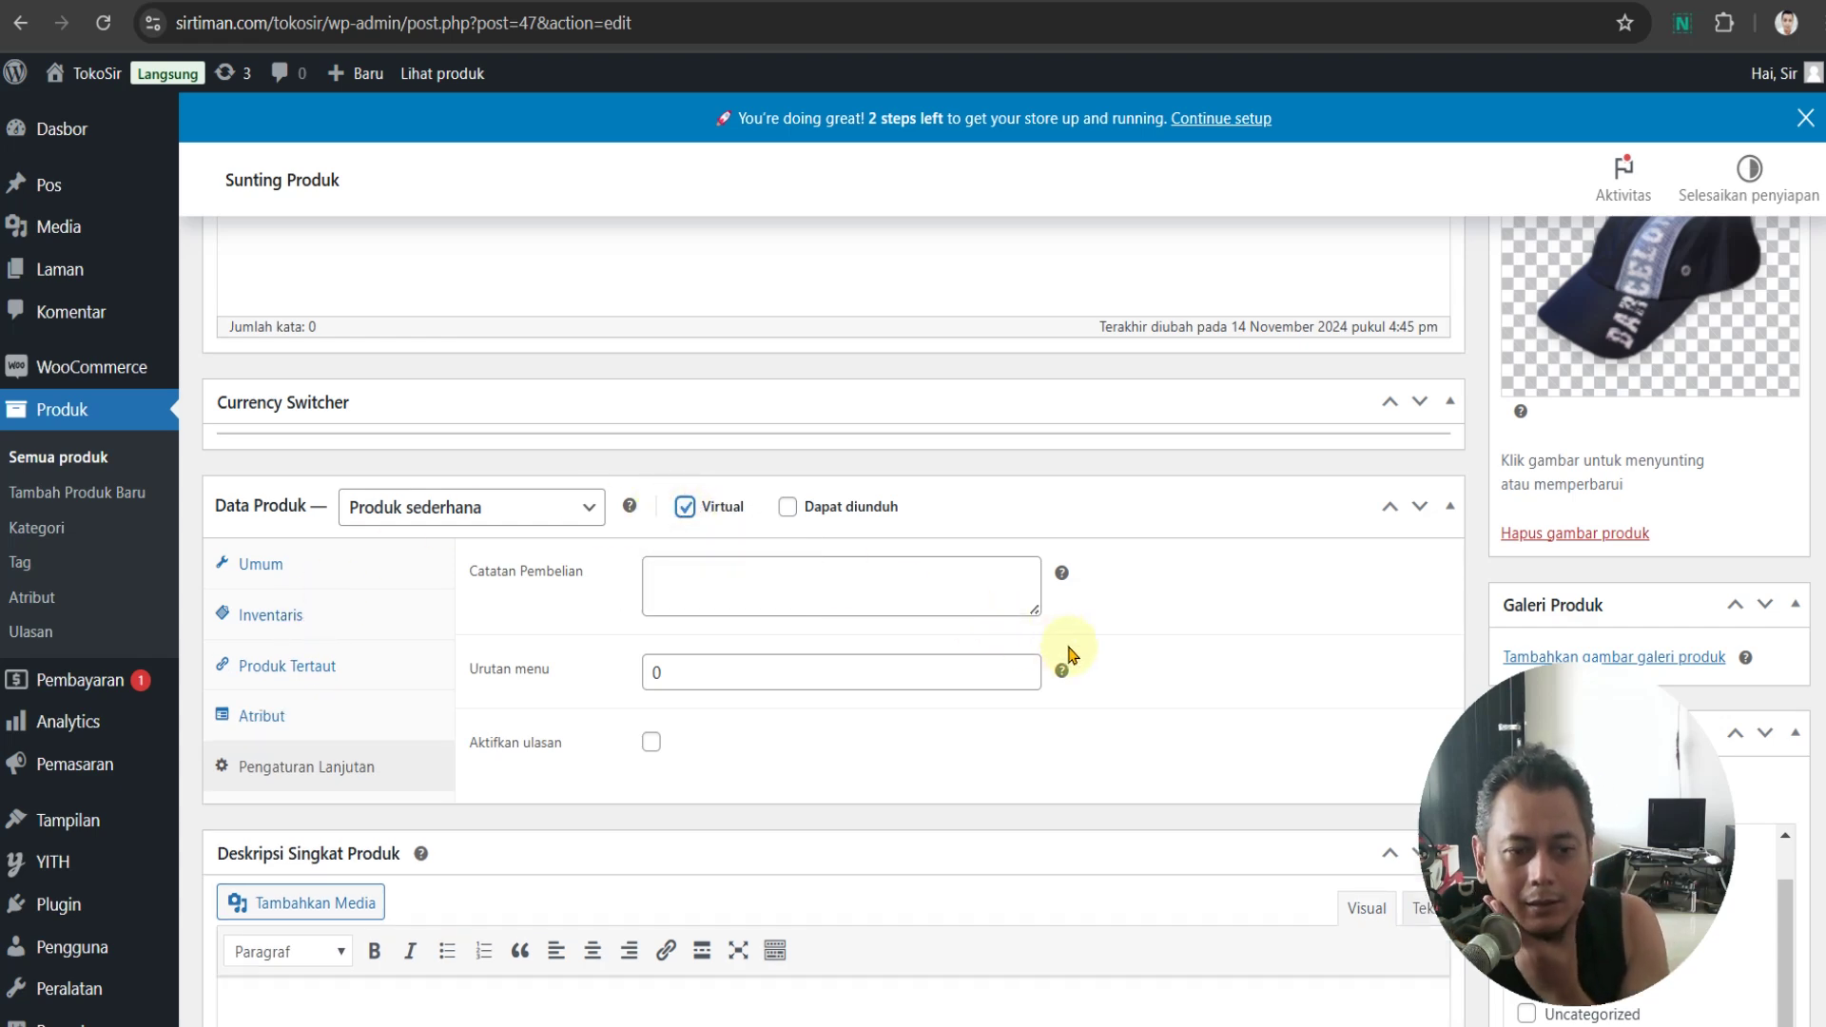
Change the Winter Red Jacket's product type to Produk eksternal/afiliasi
{"action": "left_click", "coordinate": [317, 567]}
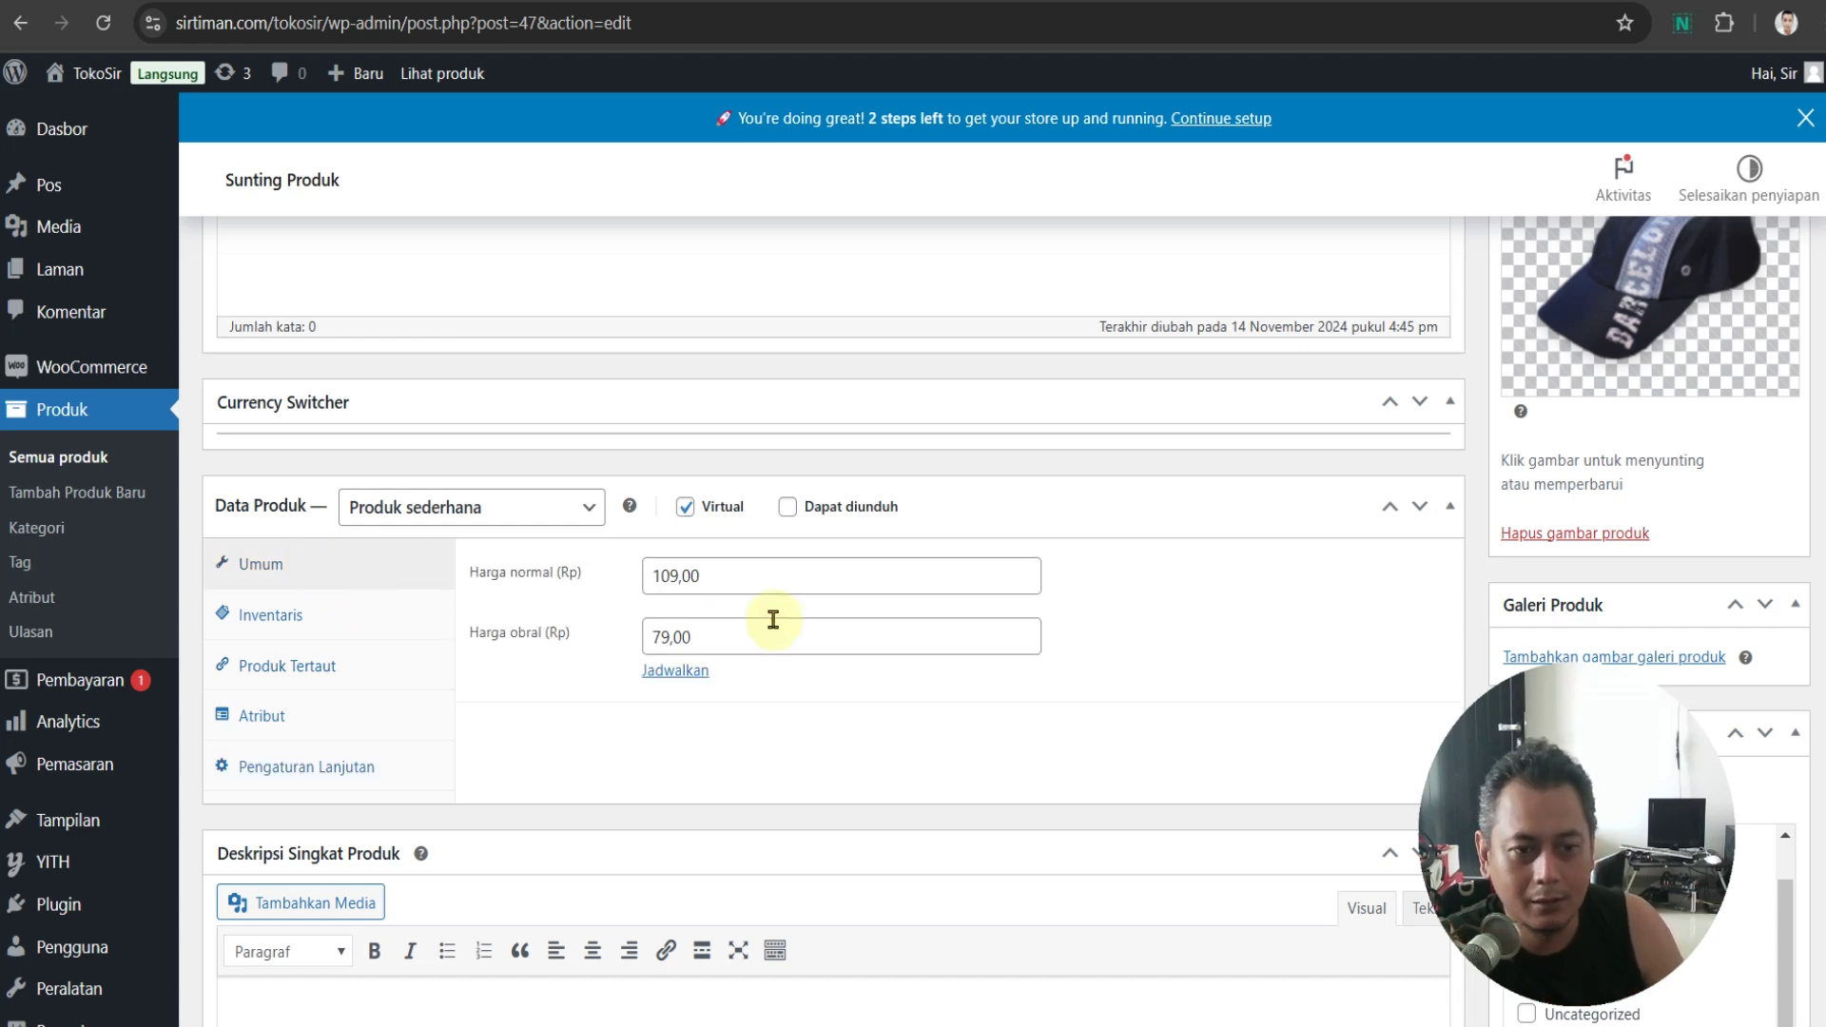
{"action": "left_click", "coordinate": [585, 510]}
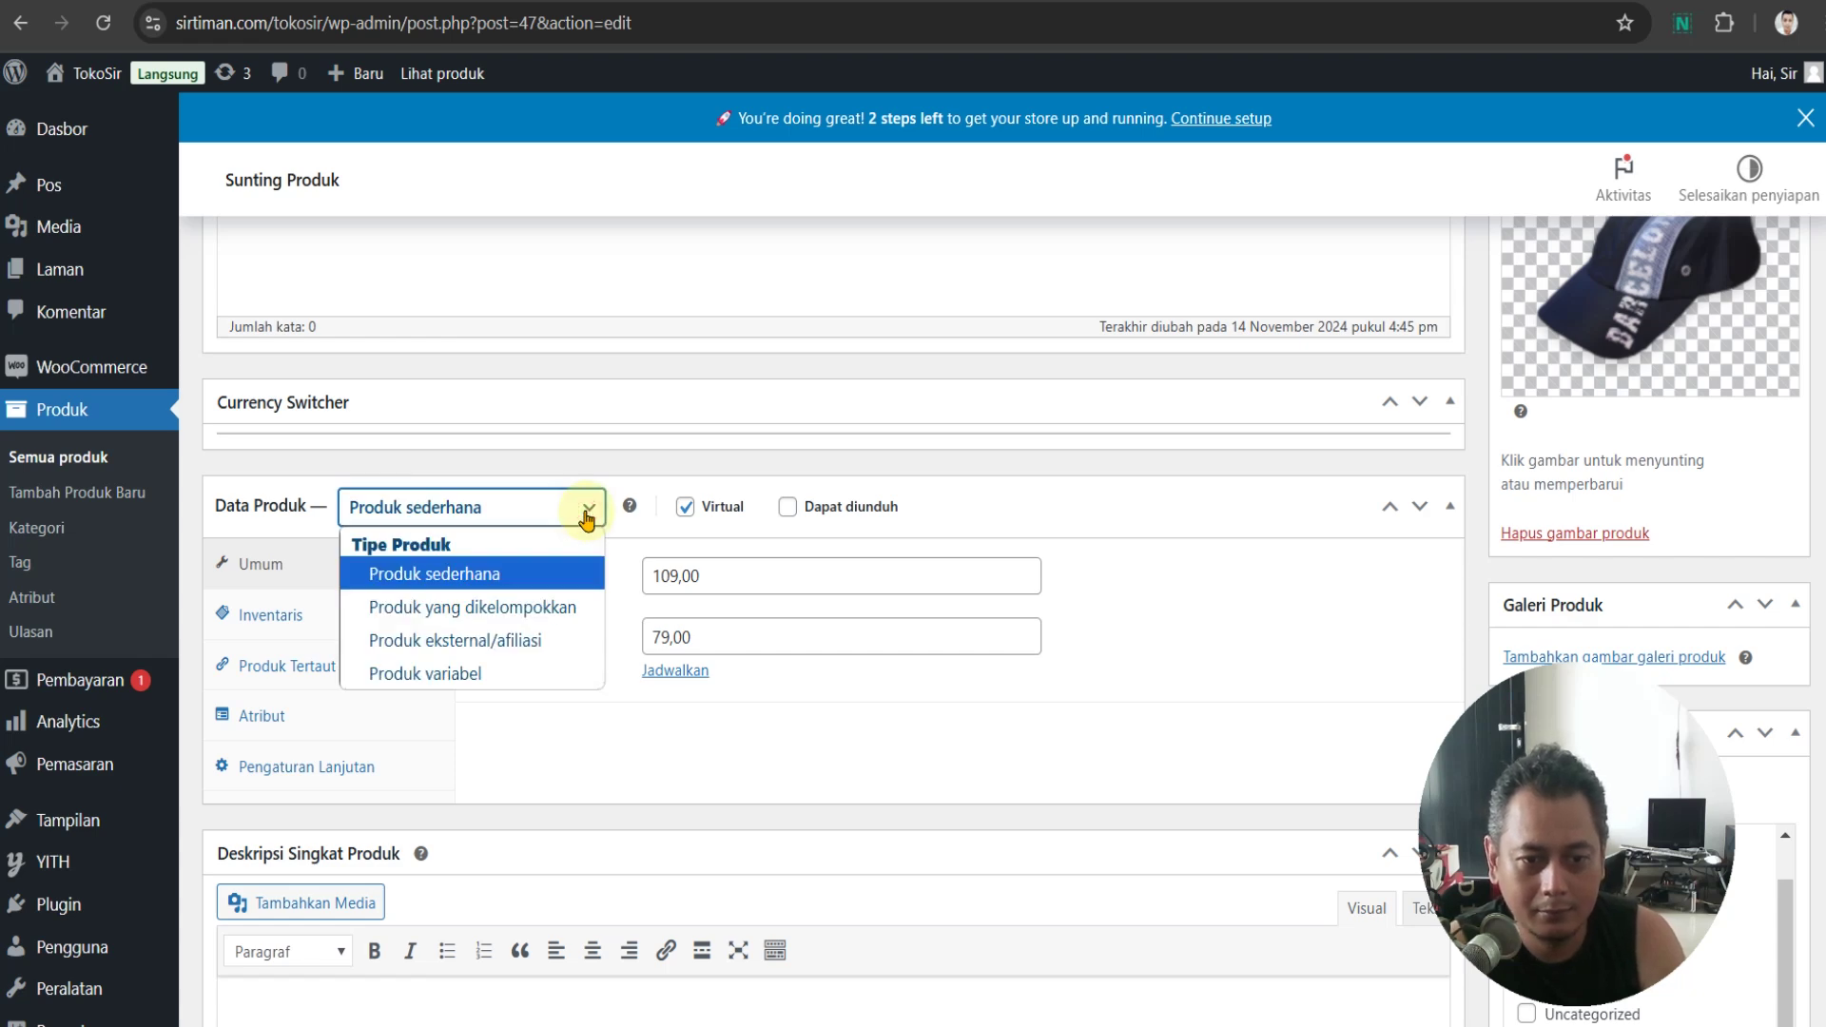
{"action": "left_click", "coordinate": [565, 648]}
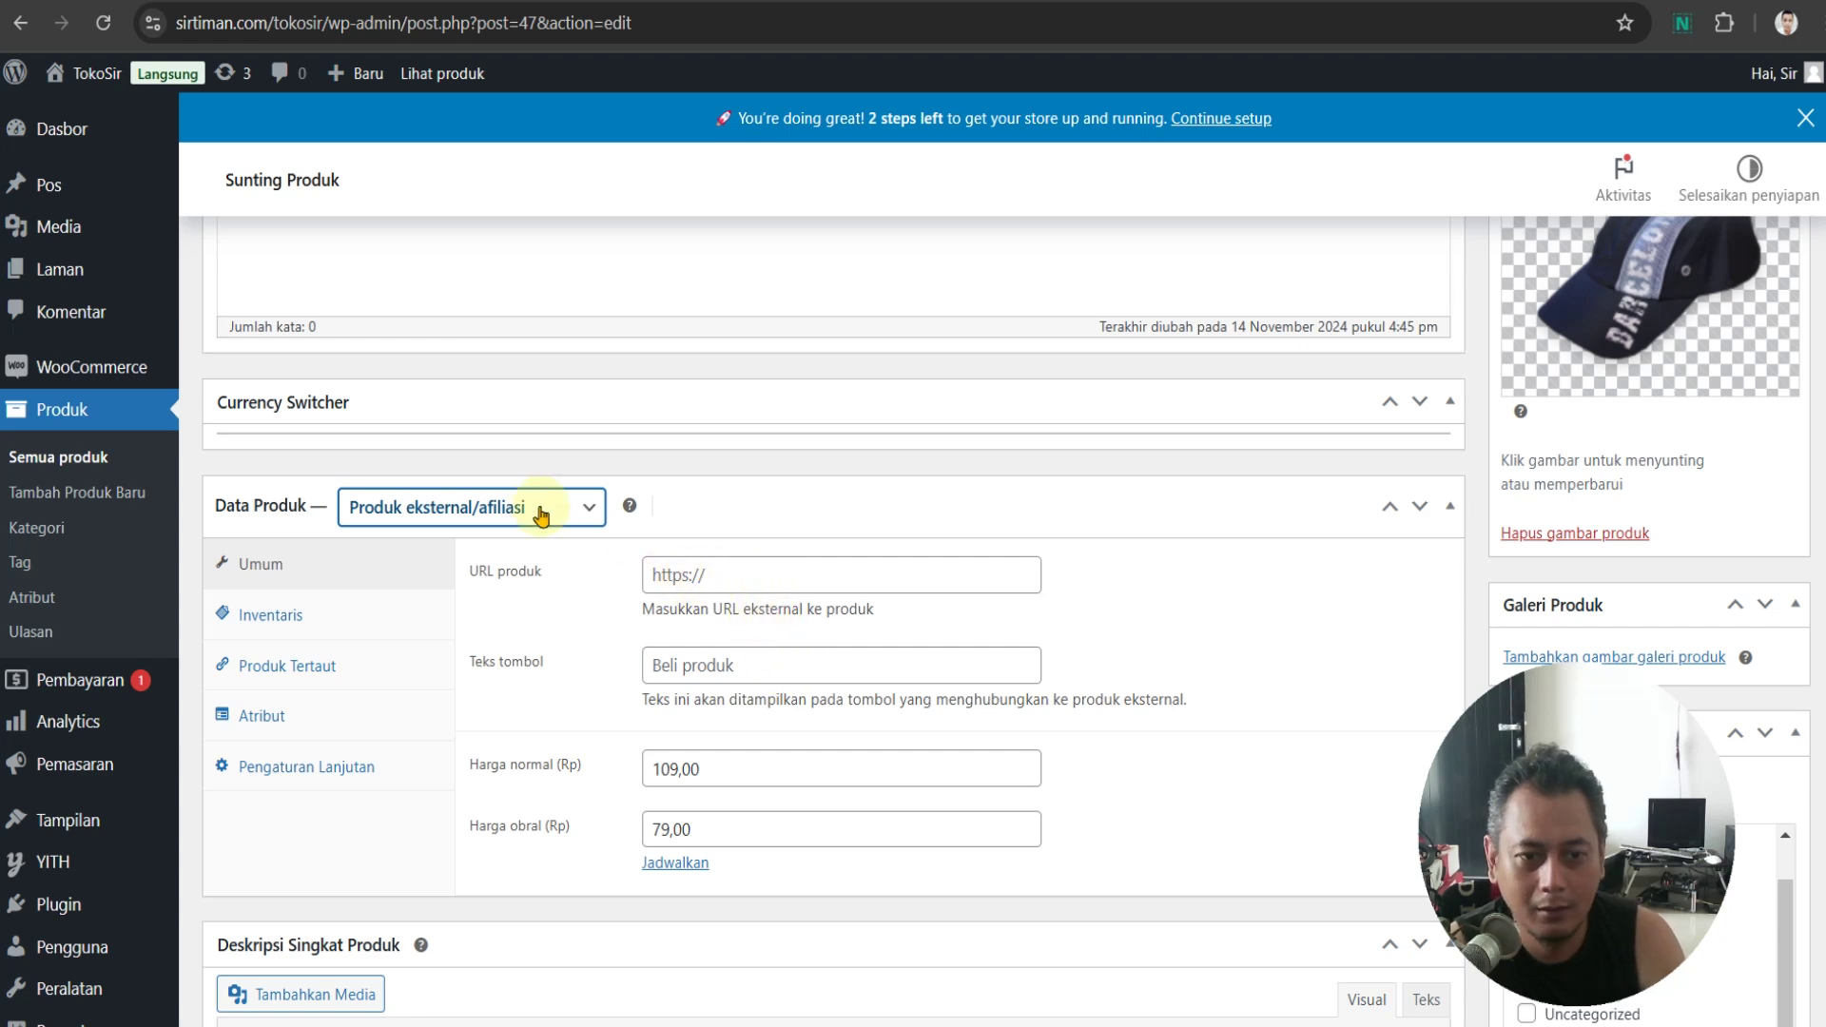
{"action": "scroll", "coordinate": [1173, 704], "scroll_direction": "up", "scroll_amount": 10}
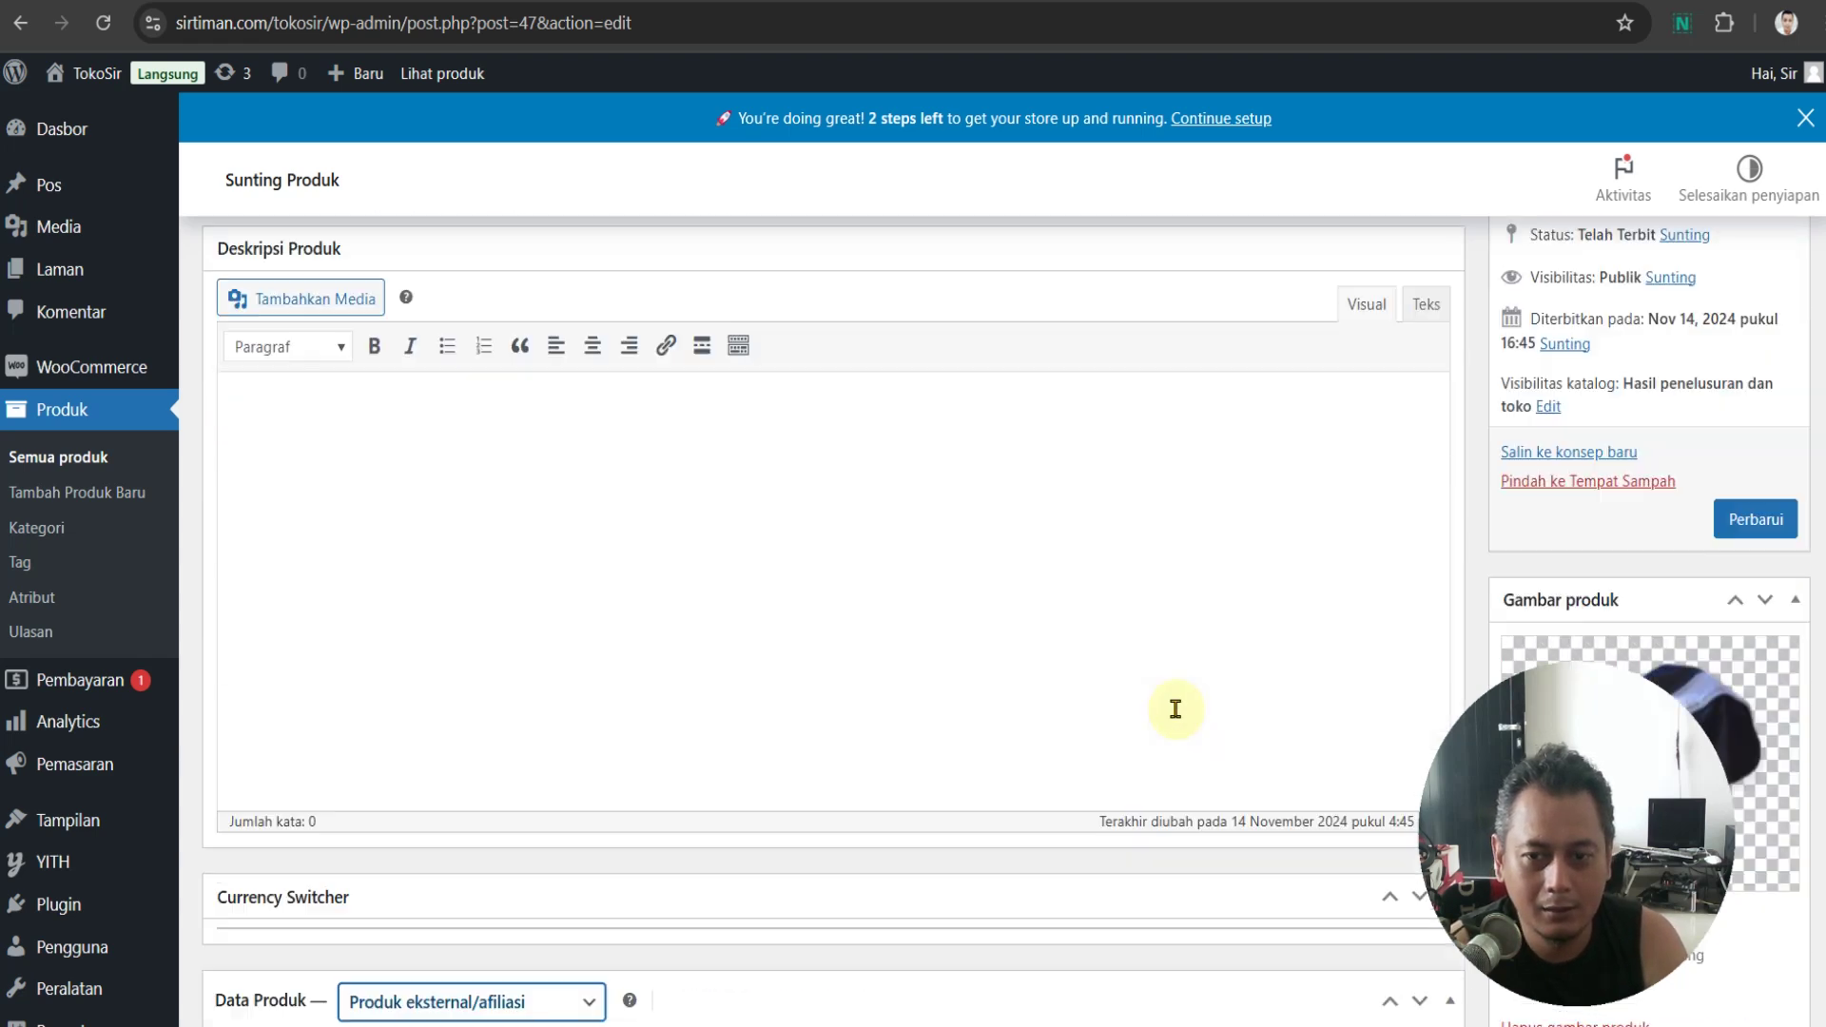
Start a new product from the Winter Red Jacket's edit page and look over its blank form
{"action": "scroll", "coordinate": [1177, 714], "scroll_direction": "down", "scroll_amount": 8}
{"action": "scroll", "coordinate": [1178, 716], "scroll_direction": "up", "scroll_amount": 10}
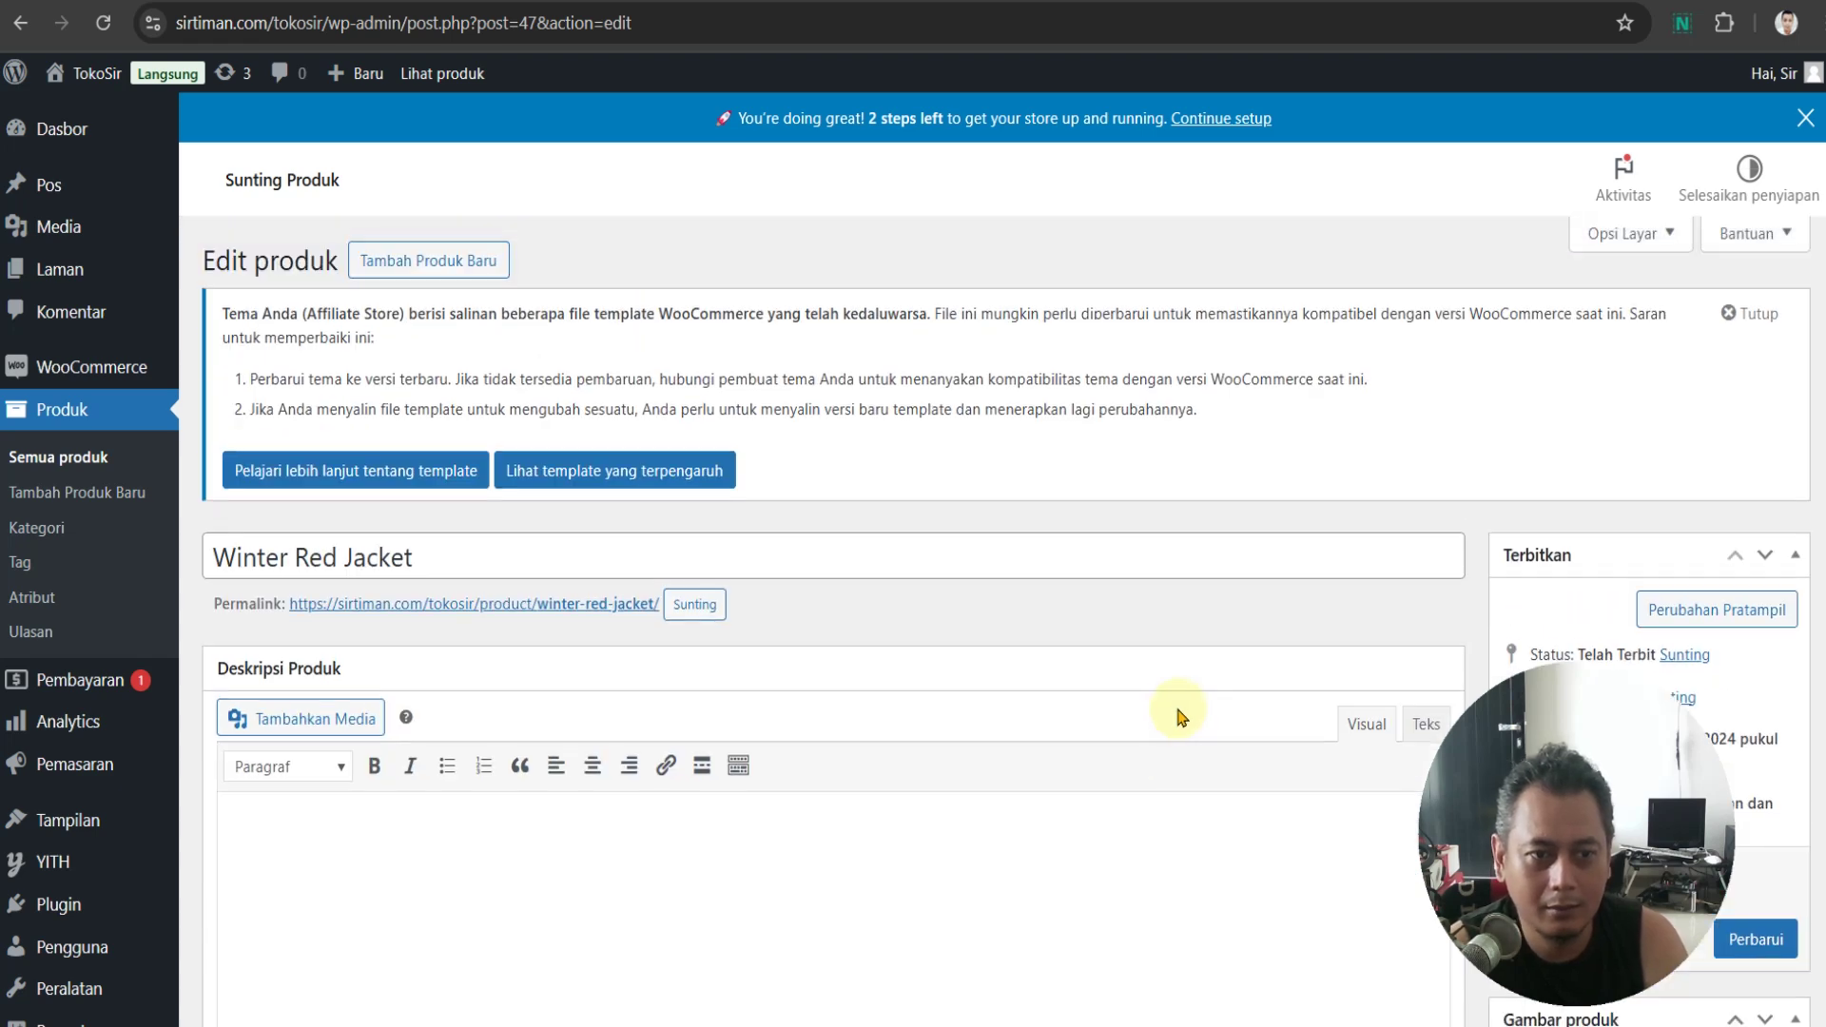
{"action": "left_click", "coordinate": [453, 271]}
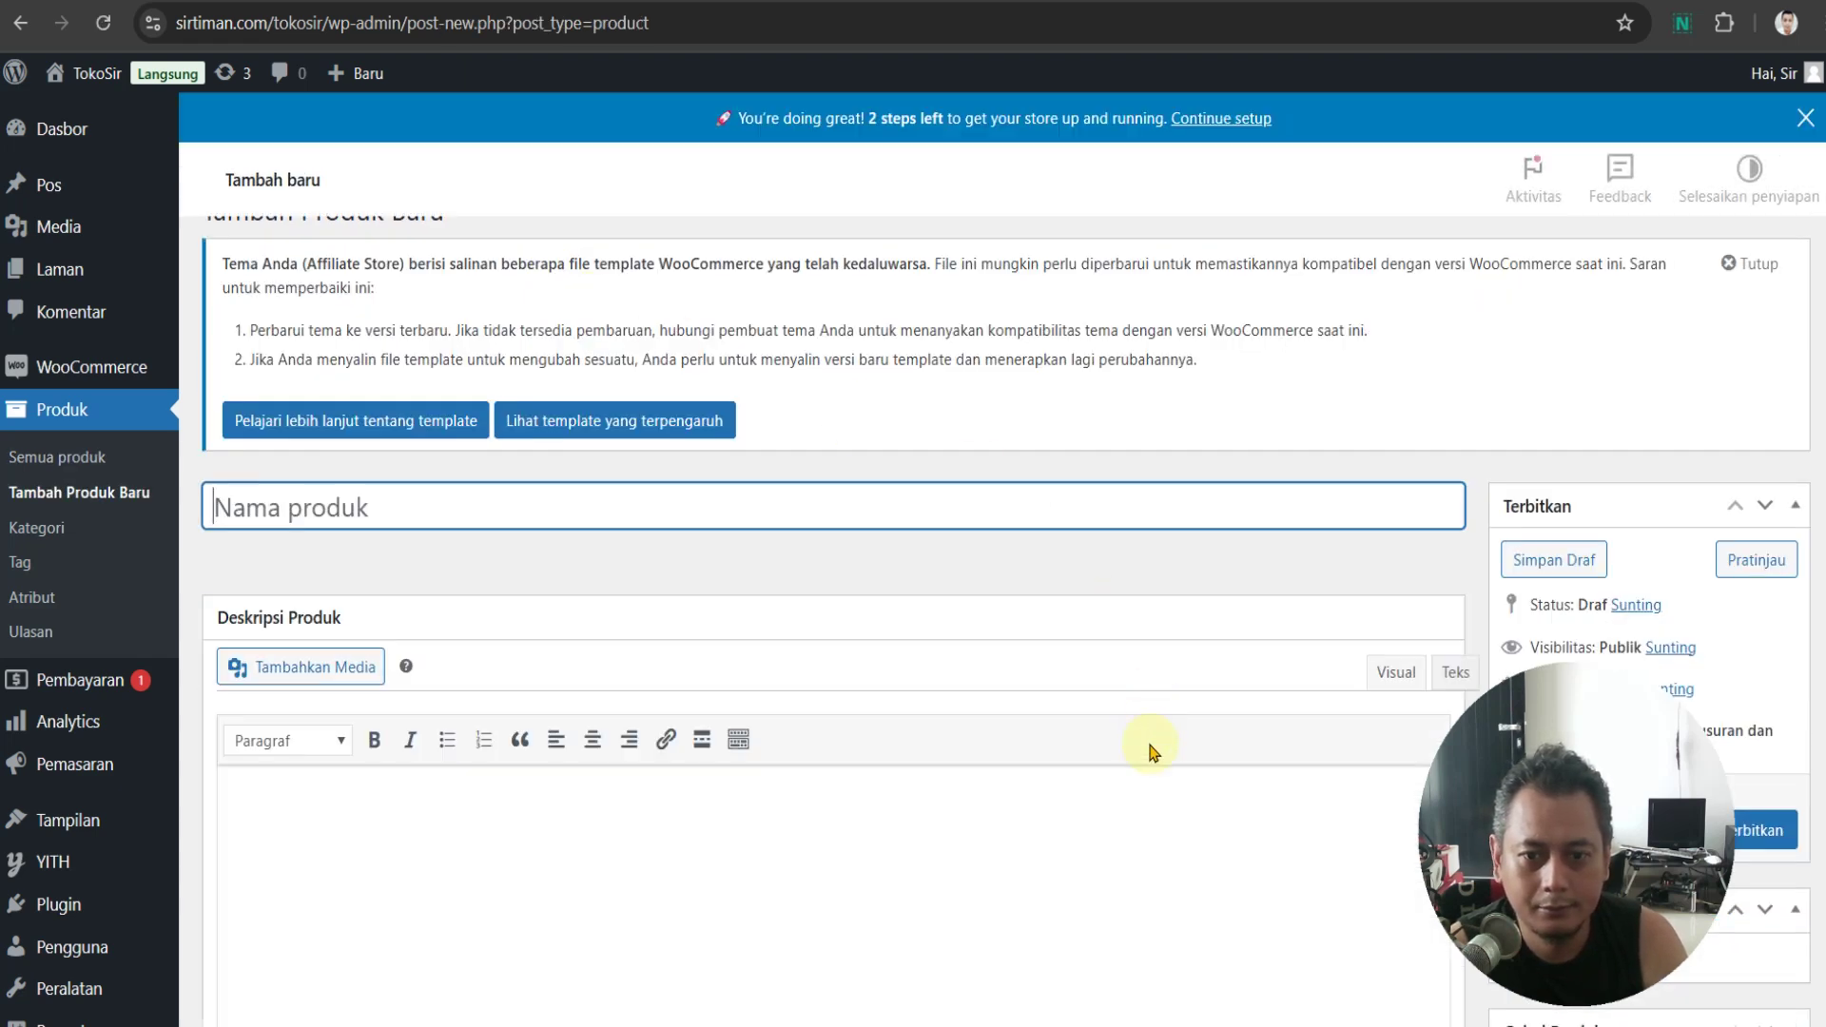
{"action": "scroll", "coordinate": [1086, 828], "scroll_direction": "down", "scroll_amount": 6}
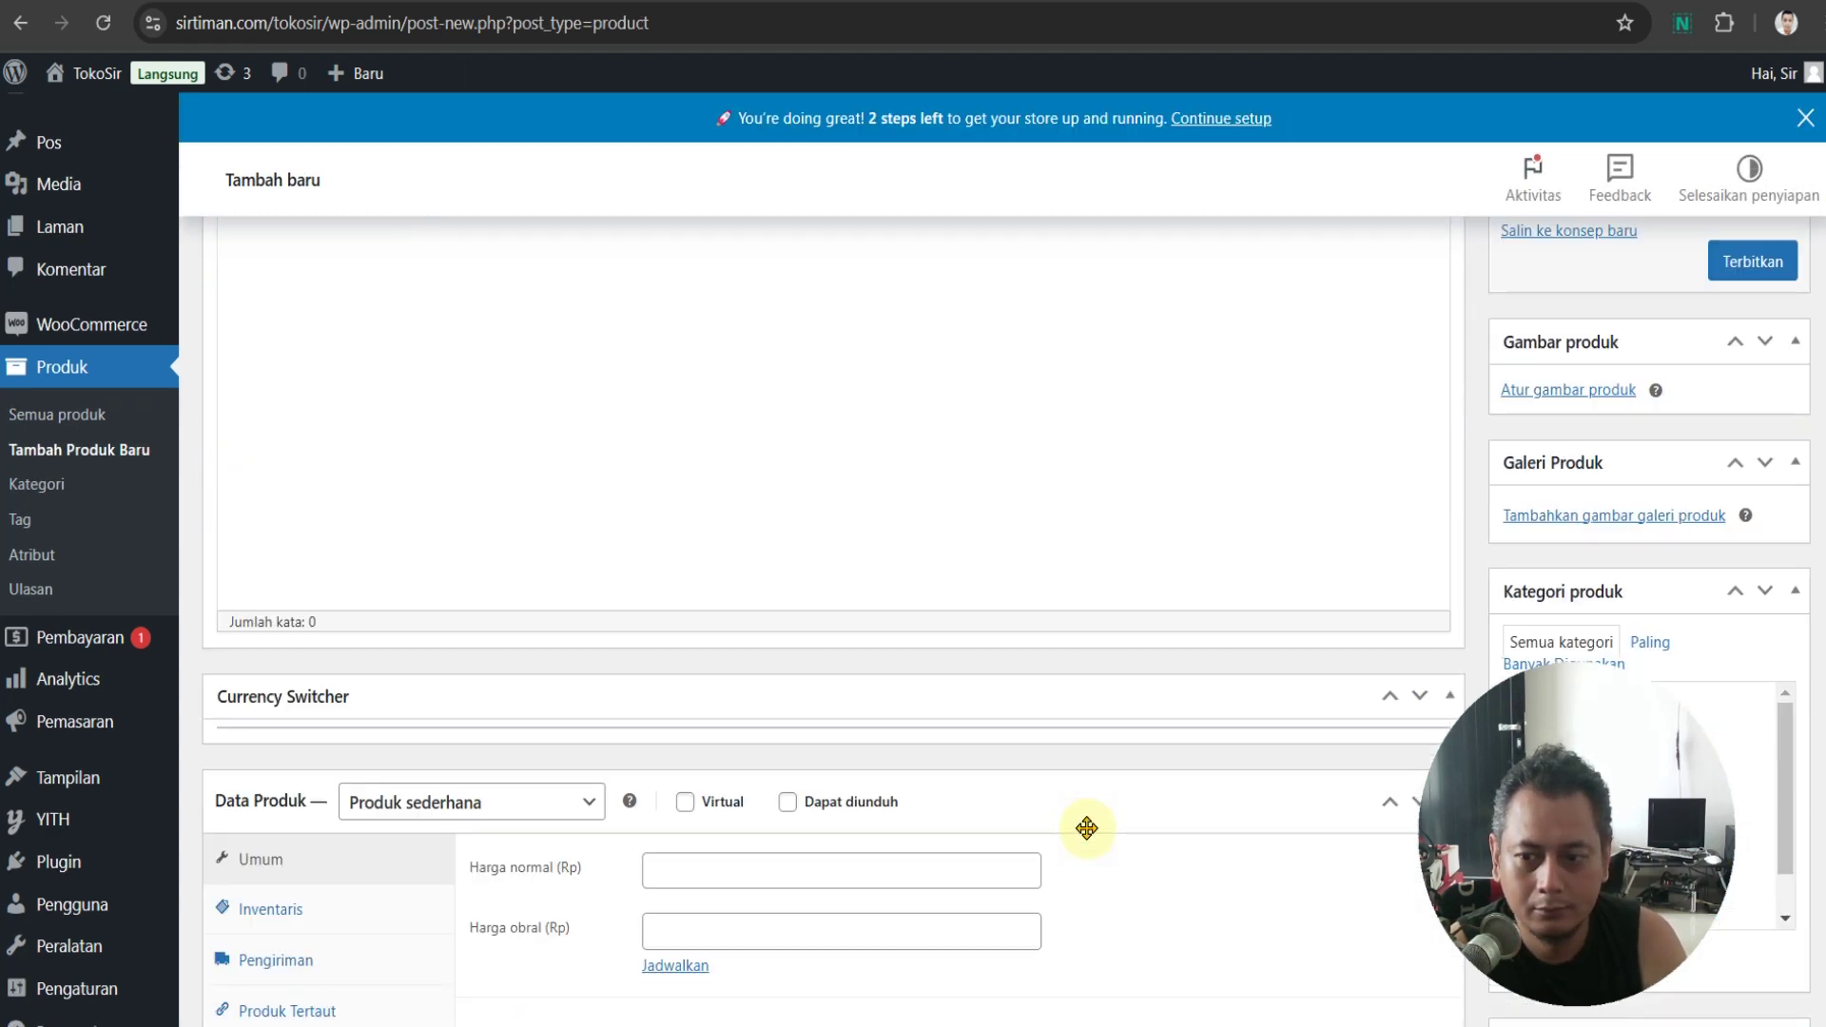
{"action": "scroll", "coordinate": [1086, 828], "scroll_direction": "up", "scroll_amount": 6}
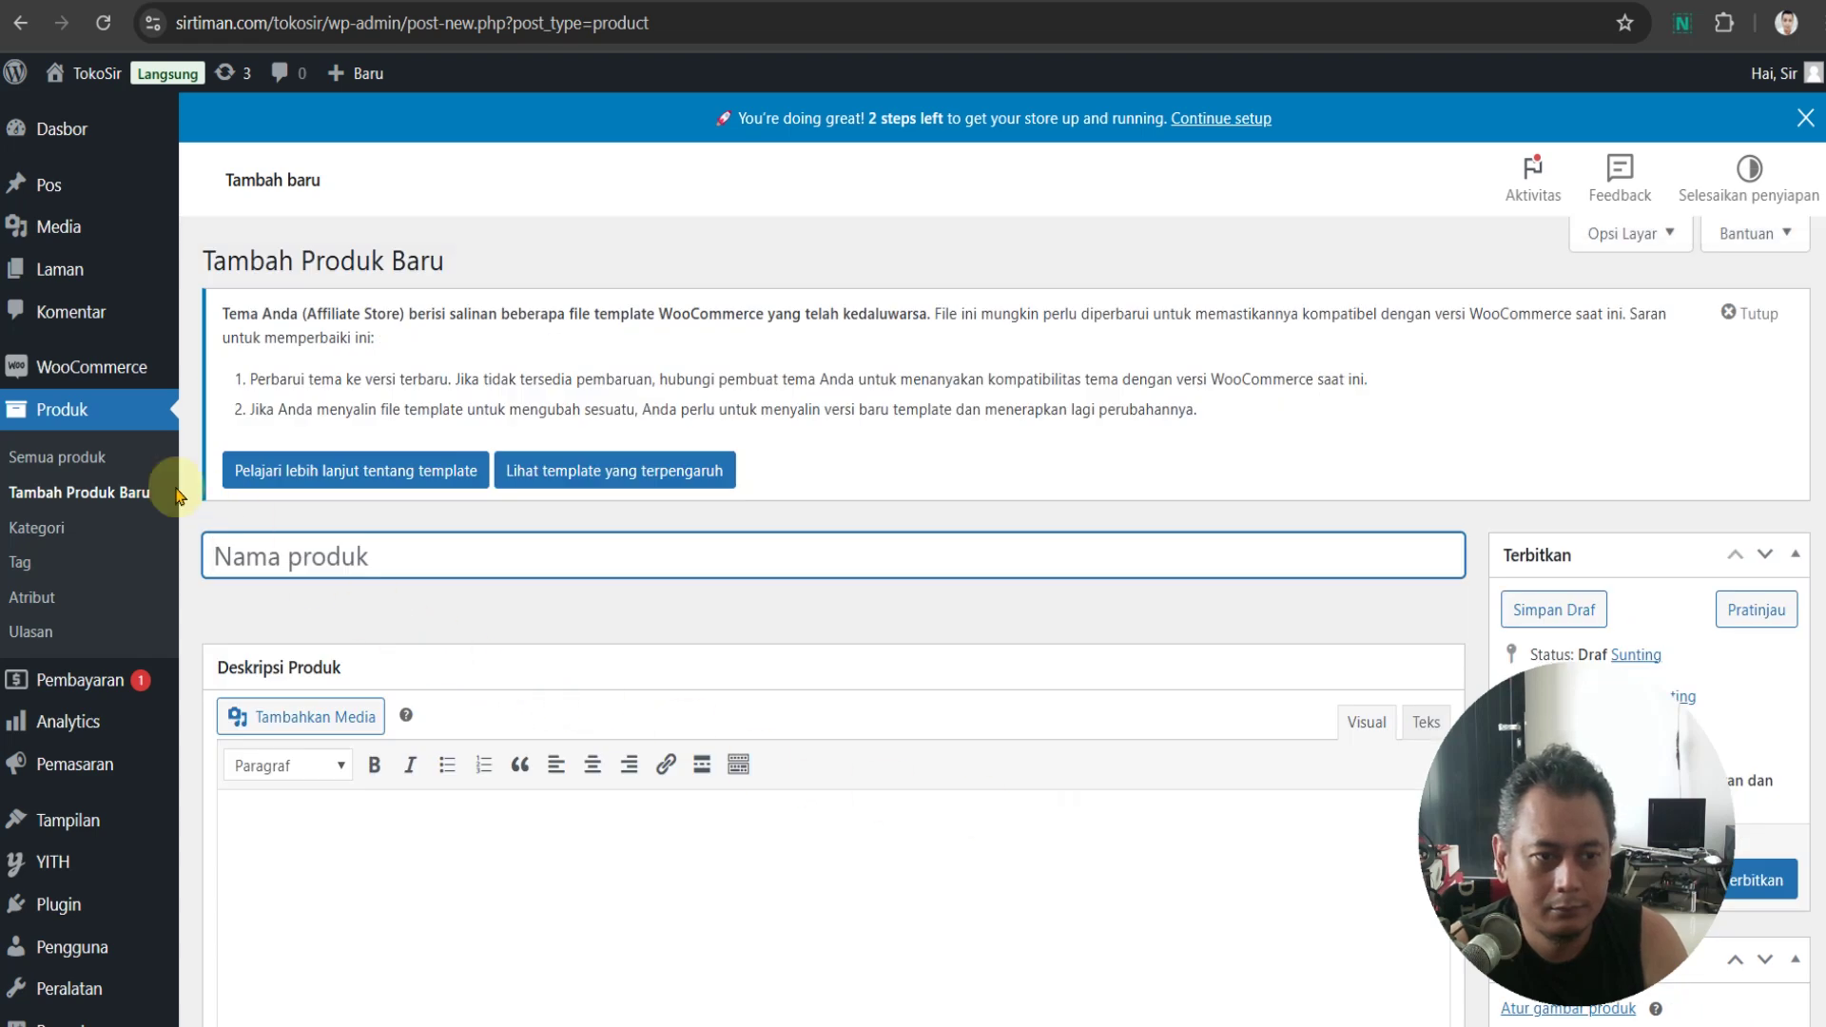
Open the Winter Red Jacket from the product list in a separate tab and examine its description, image, product data and categories
{"action": "right_click", "coordinate": [119, 466]}
{"action": "left_click", "coordinate": [255, 486]}
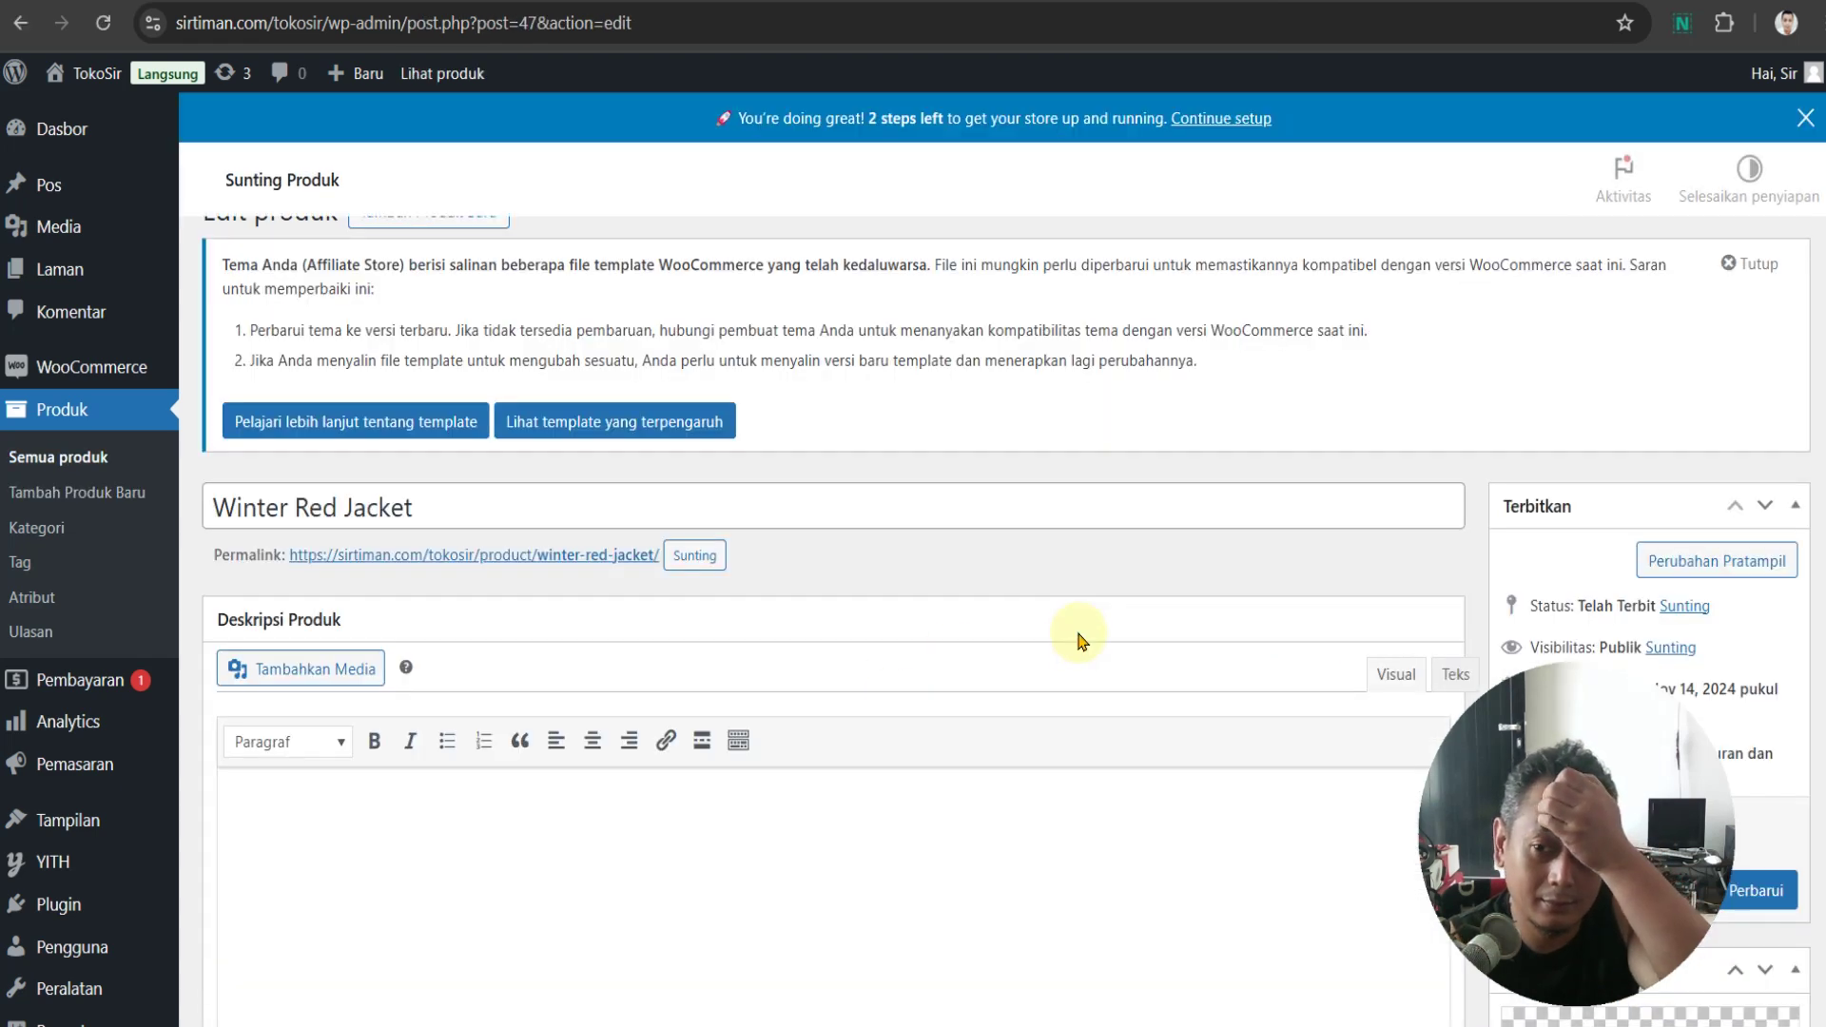
{"action": "scroll", "coordinate": [1078, 640], "scroll_direction": "down", "scroll_amount": 12}
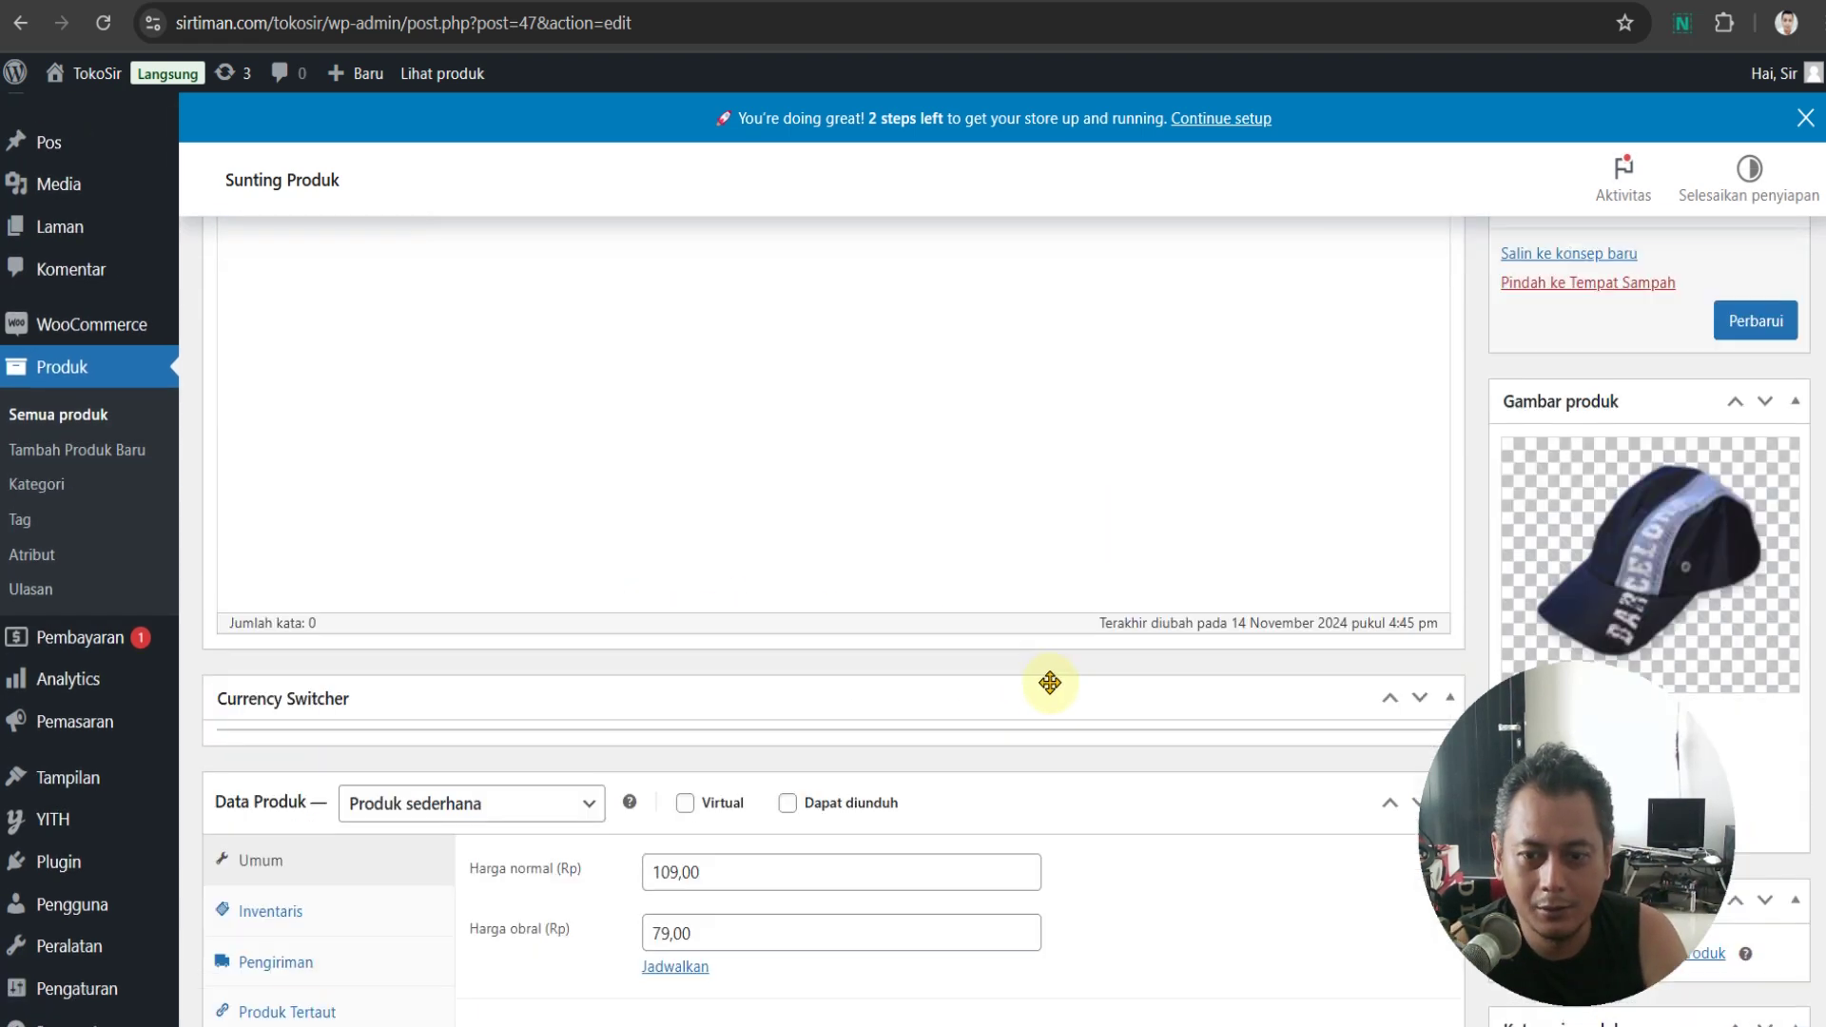
{"action": "scroll", "coordinate": [1049, 682], "scroll_direction": "down", "scroll_amount": 5}
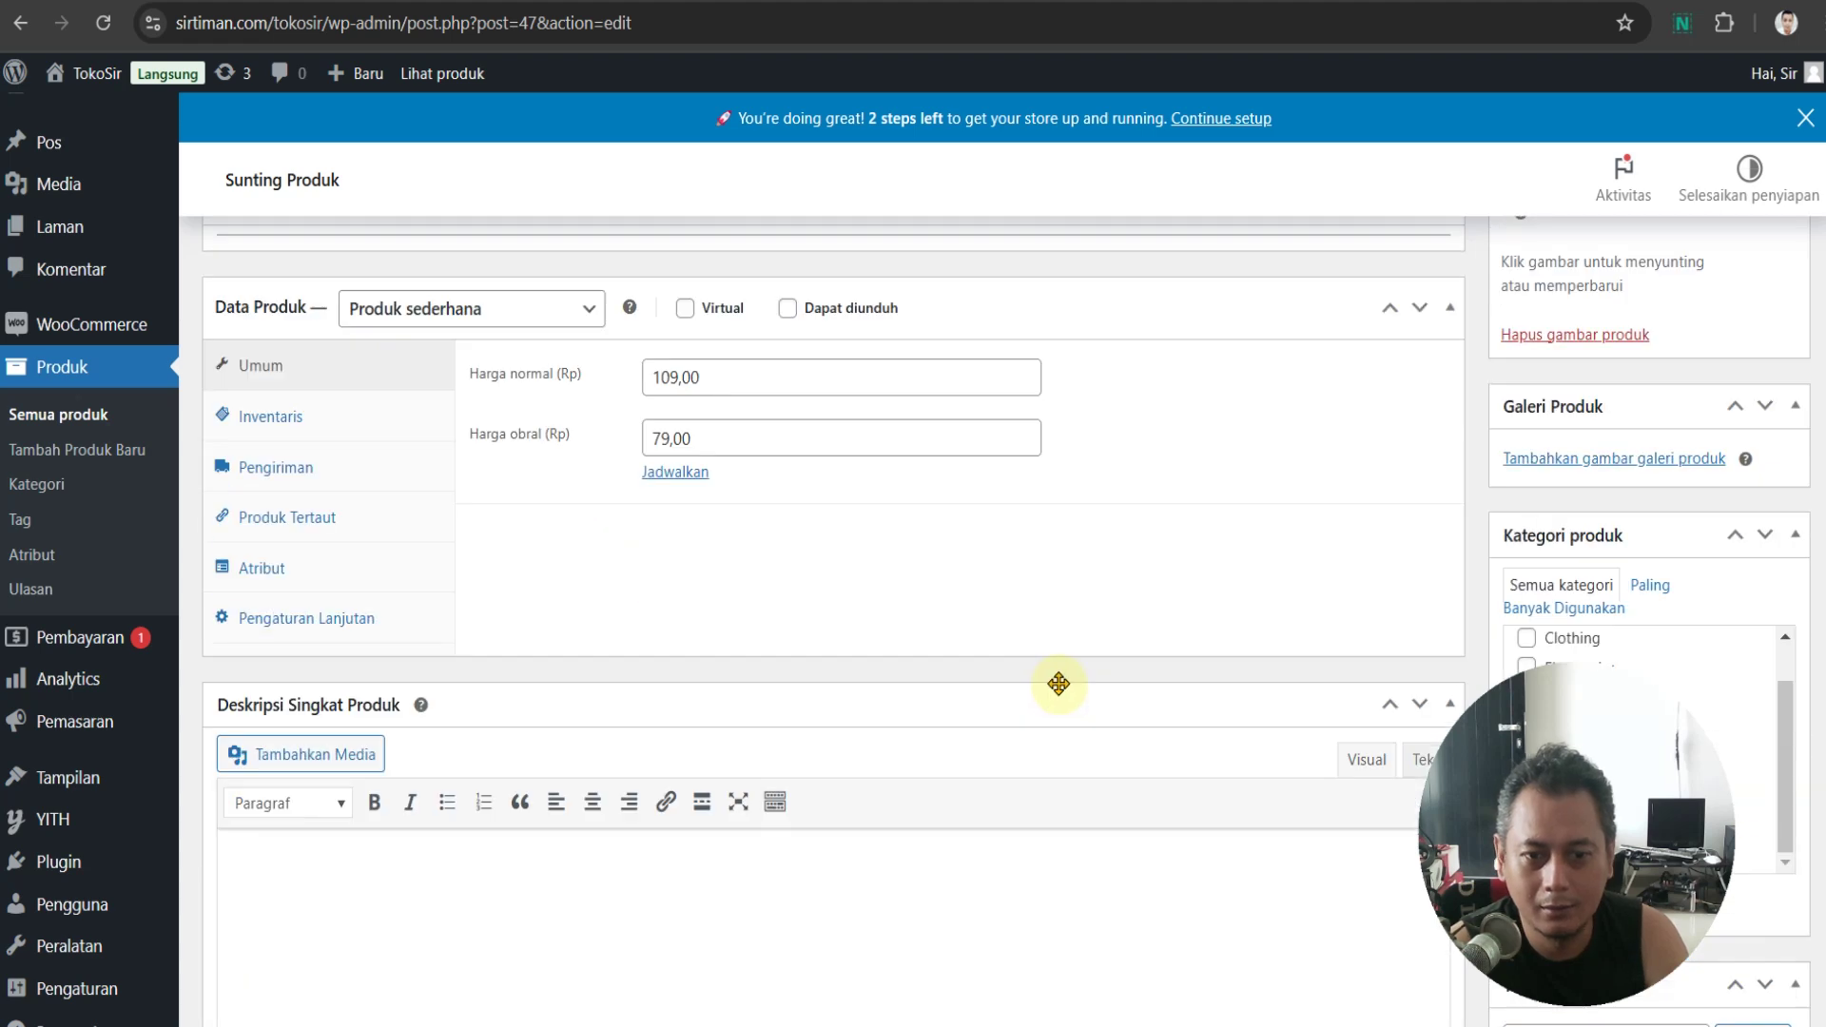
{"action": "scroll", "coordinate": [1008, 666], "scroll_direction": "down", "scroll_amount": 4}
{"action": "scroll", "coordinate": [1006, 640], "scroll_direction": "up", "scroll_amount": 6}
{"action": "scroll", "coordinate": [1683, 367], "scroll_direction": "down", "scroll_amount": 5}
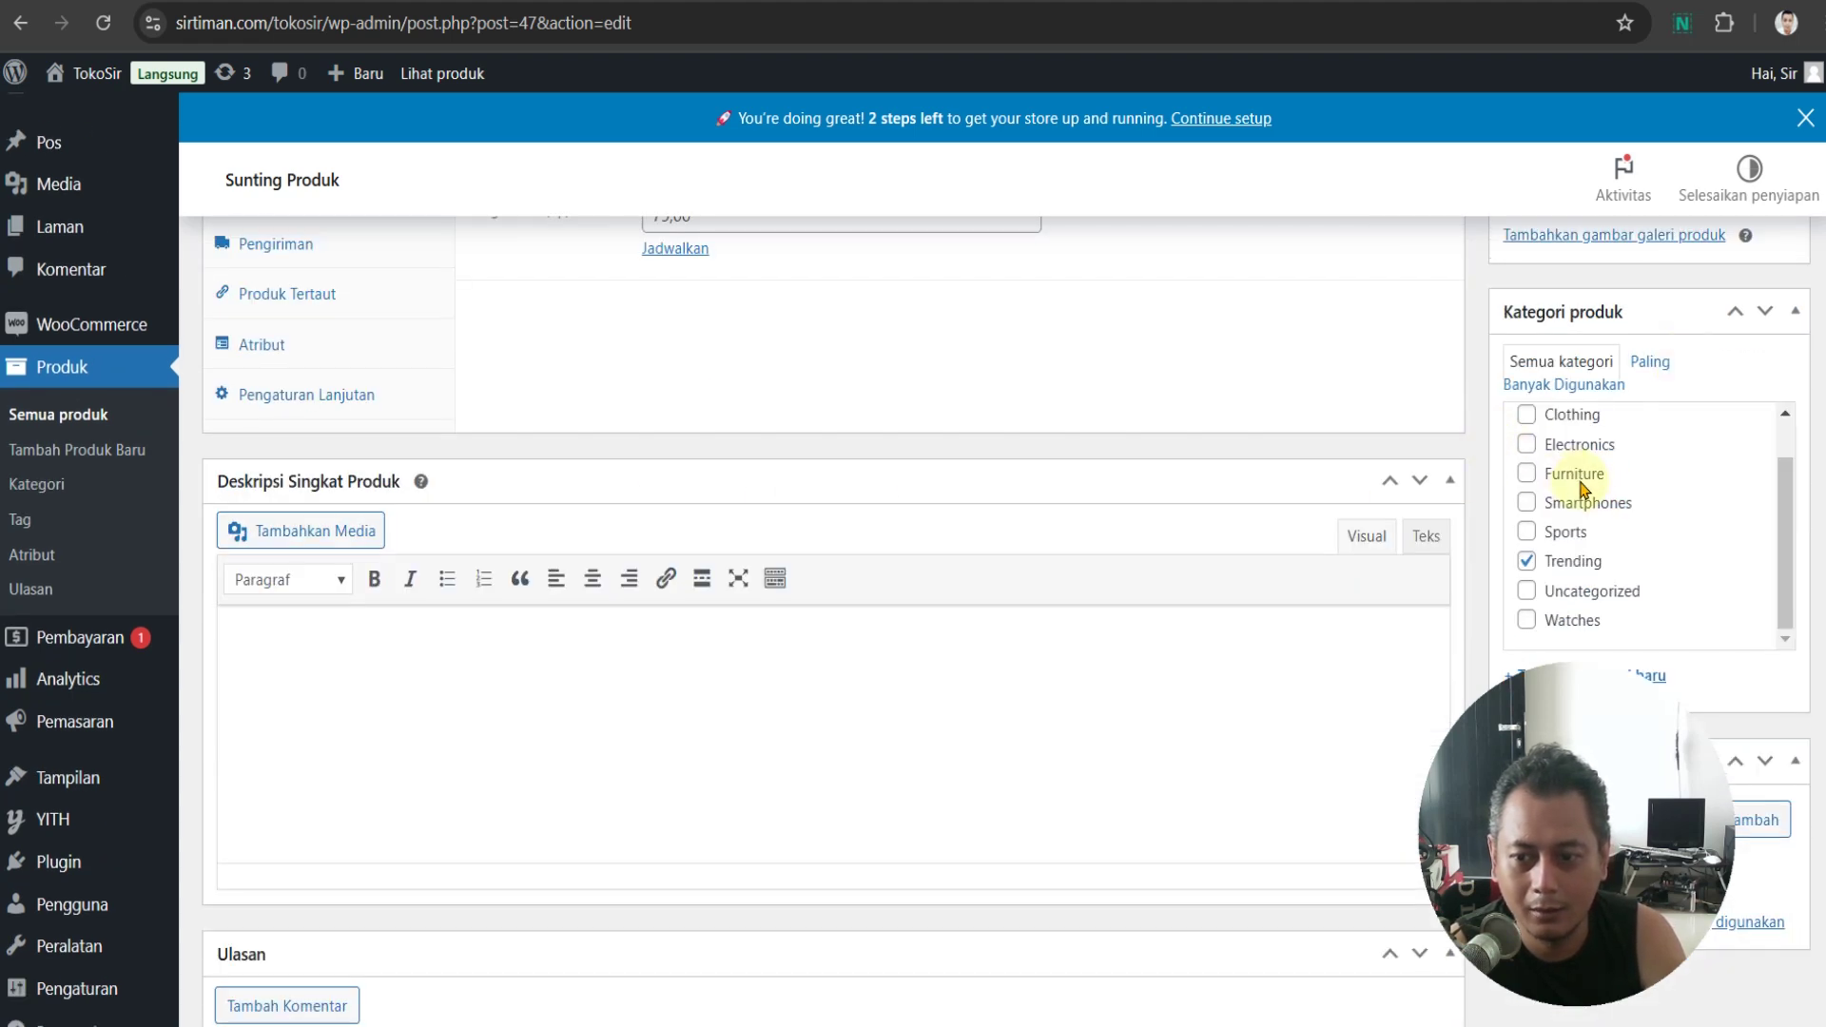
{"action": "scroll", "coordinate": [1458, 496], "scroll_direction": "up", "scroll_amount": 12}
{"action": "scroll", "coordinate": [1457, 496], "scroll_direction": "down", "scroll_amount": 5}
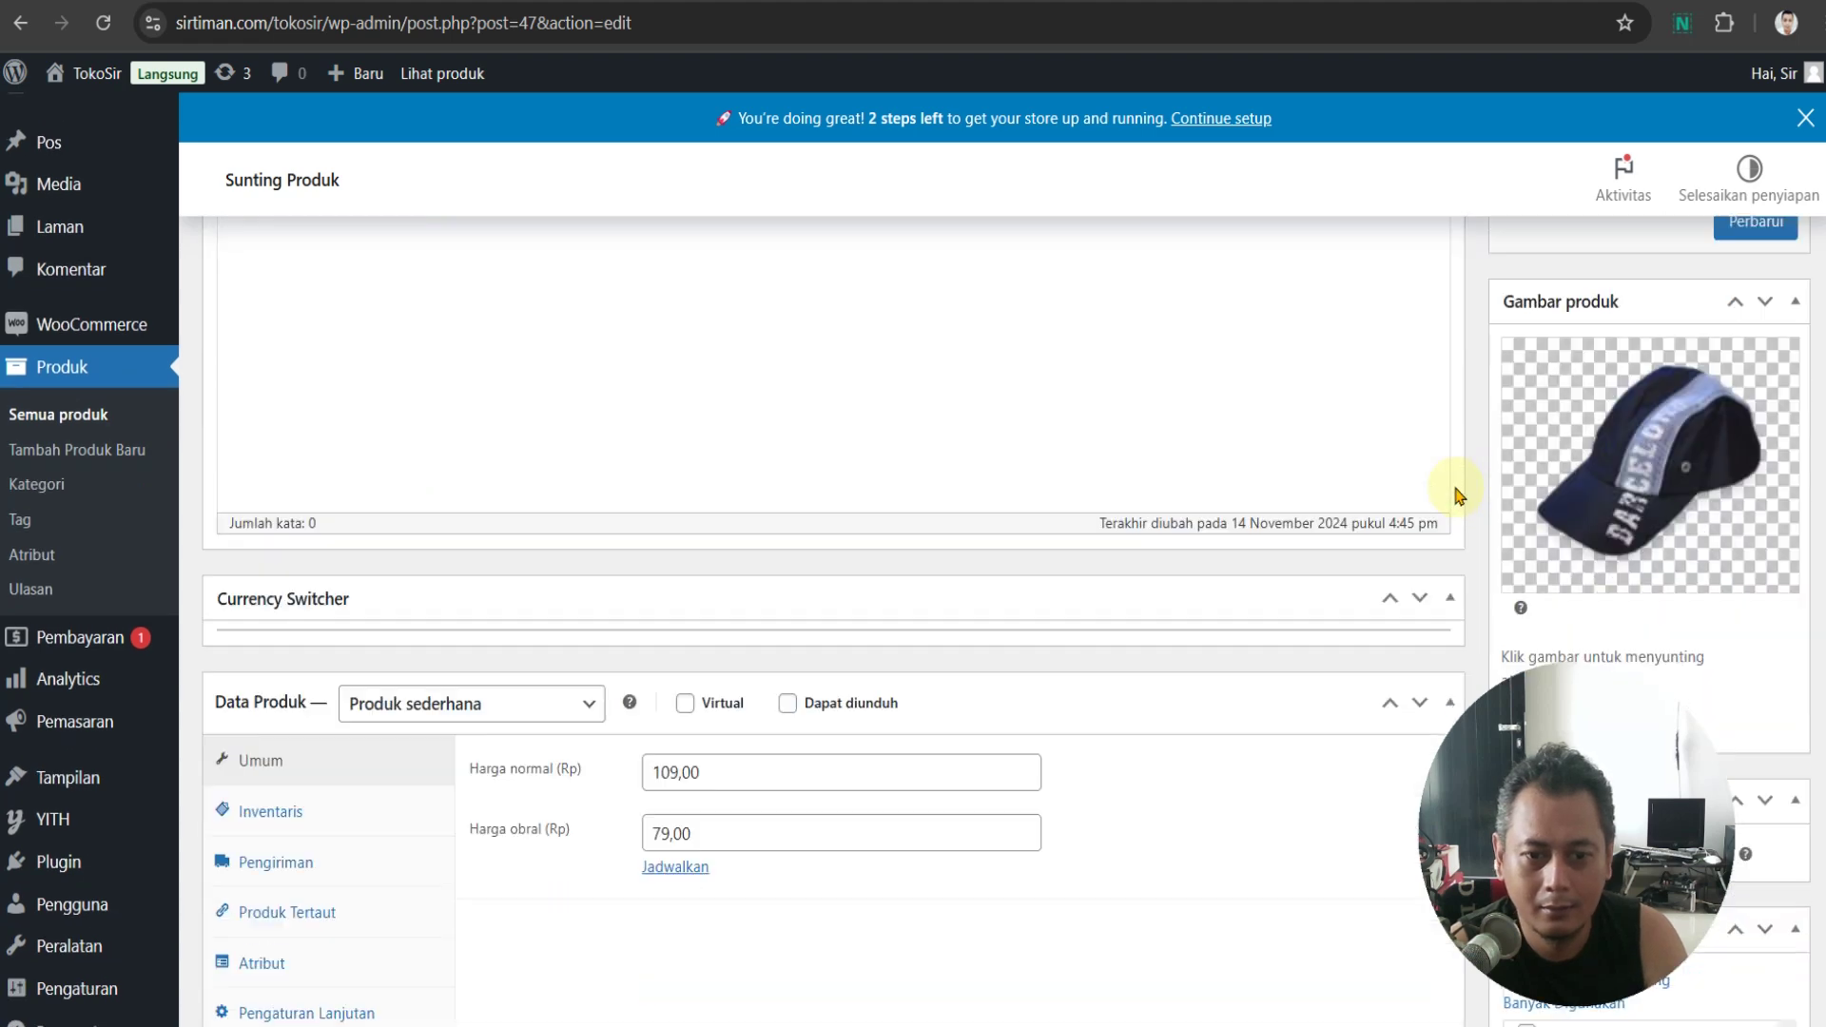
{"action": "scroll", "coordinate": [869, 863], "scroll_direction": "up", "scroll_amount": 6}
{"action": "scroll", "coordinate": [869, 858], "scroll_direction": "up", "scroll_amount": 2}
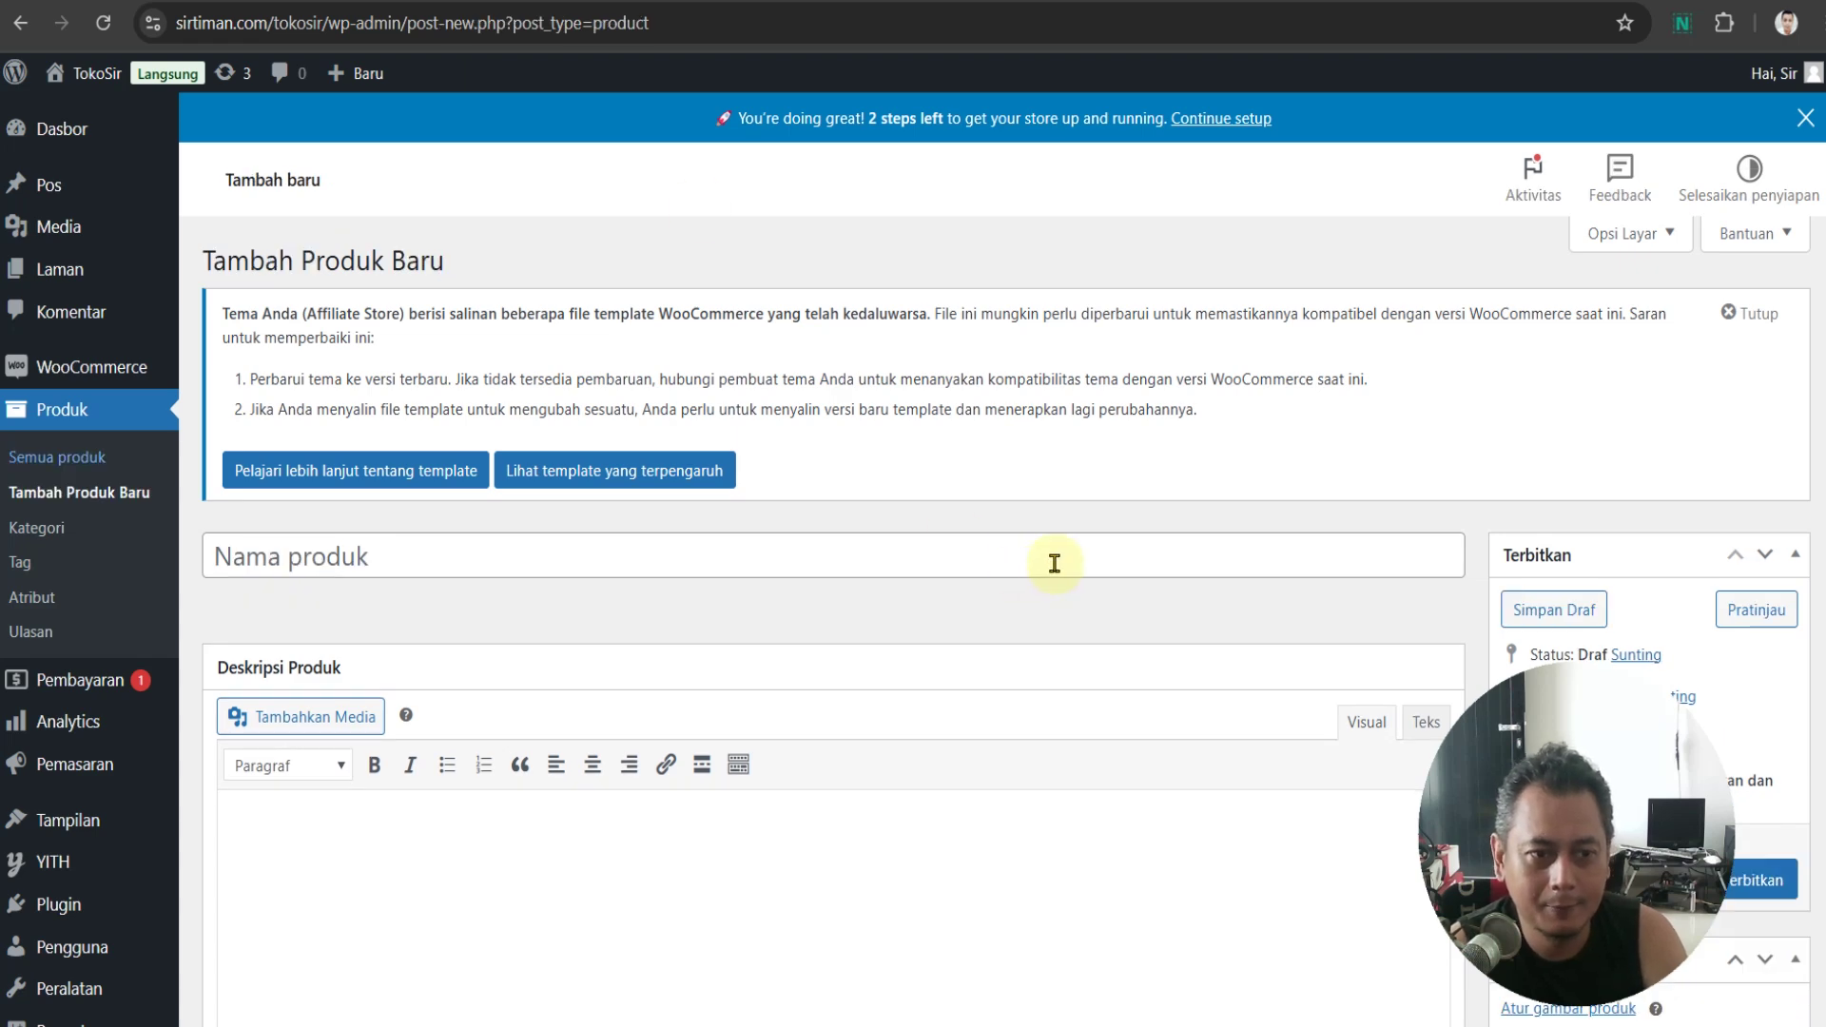
Switch to the Tokopedia holder results, open the BM-W07 Liftable Foldable phone holder in a new tab and show its black holder photo
{"action": "mouse_move", "coordinate": [52, 183]}
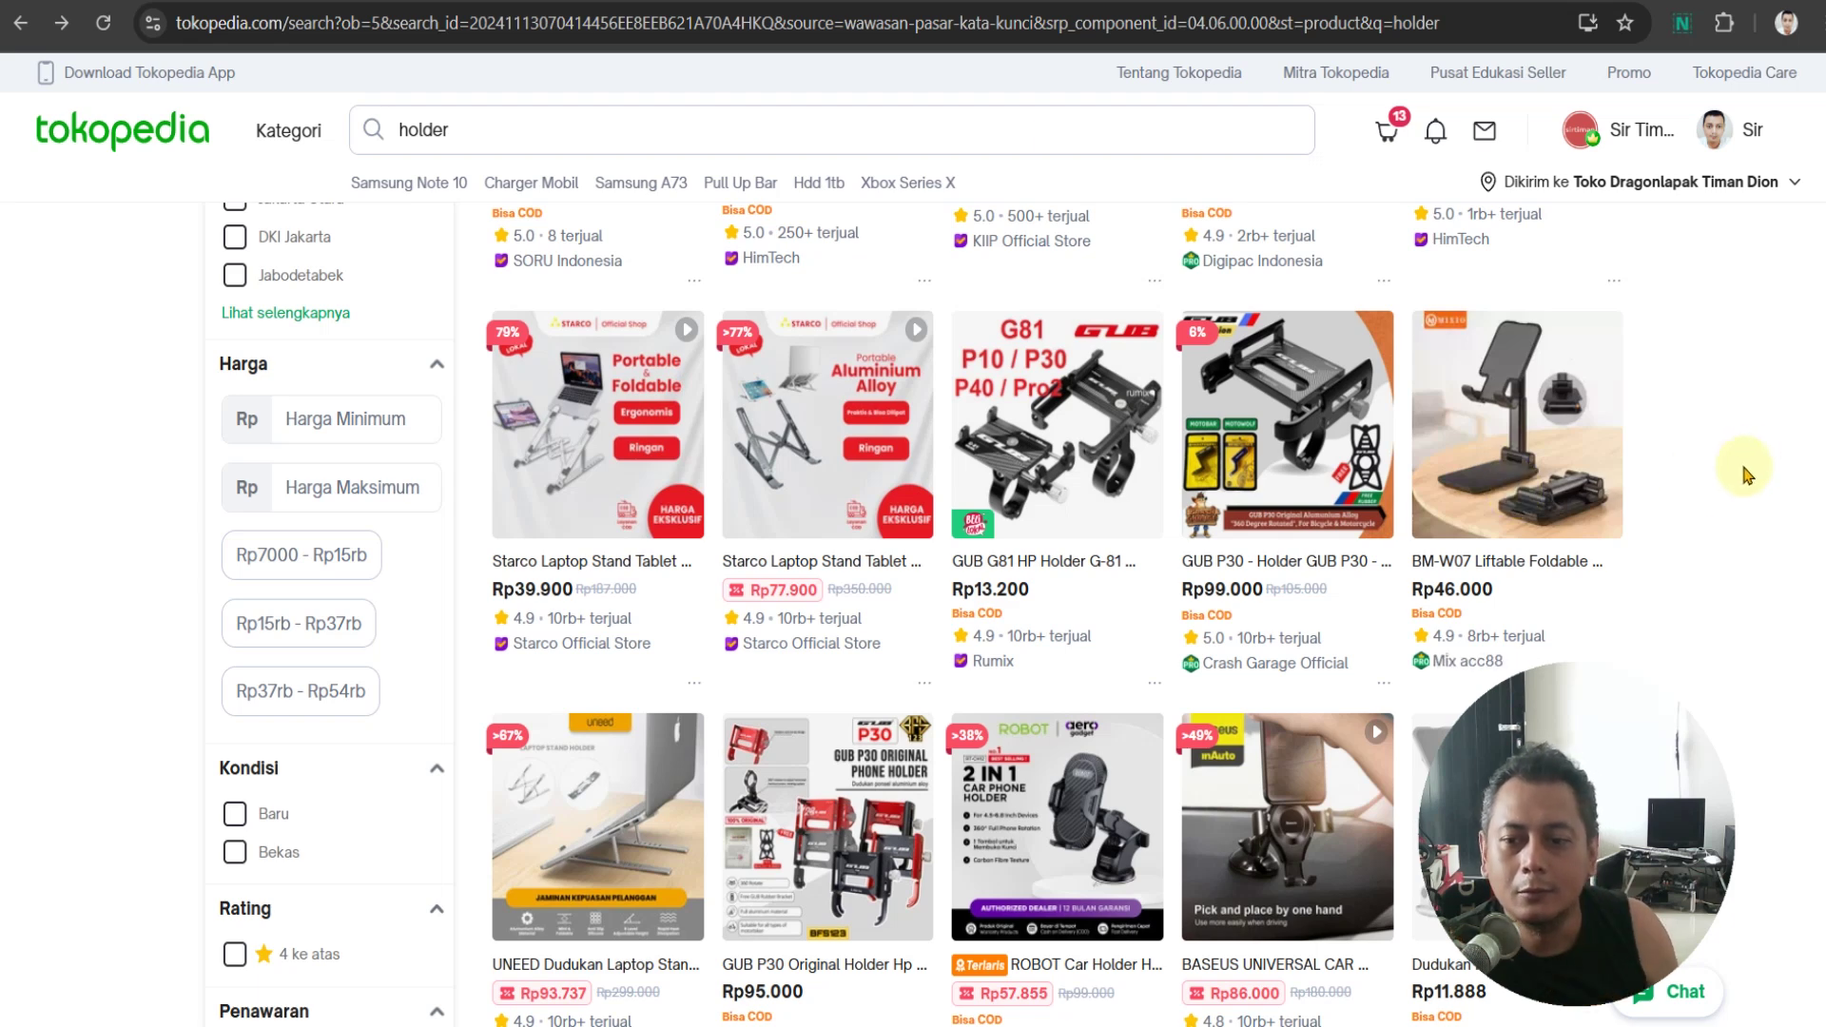
{"action": "right_click", "coordinate": [1503, 561]}
{"action": "left_click", "coordinate": [1600, 582]}
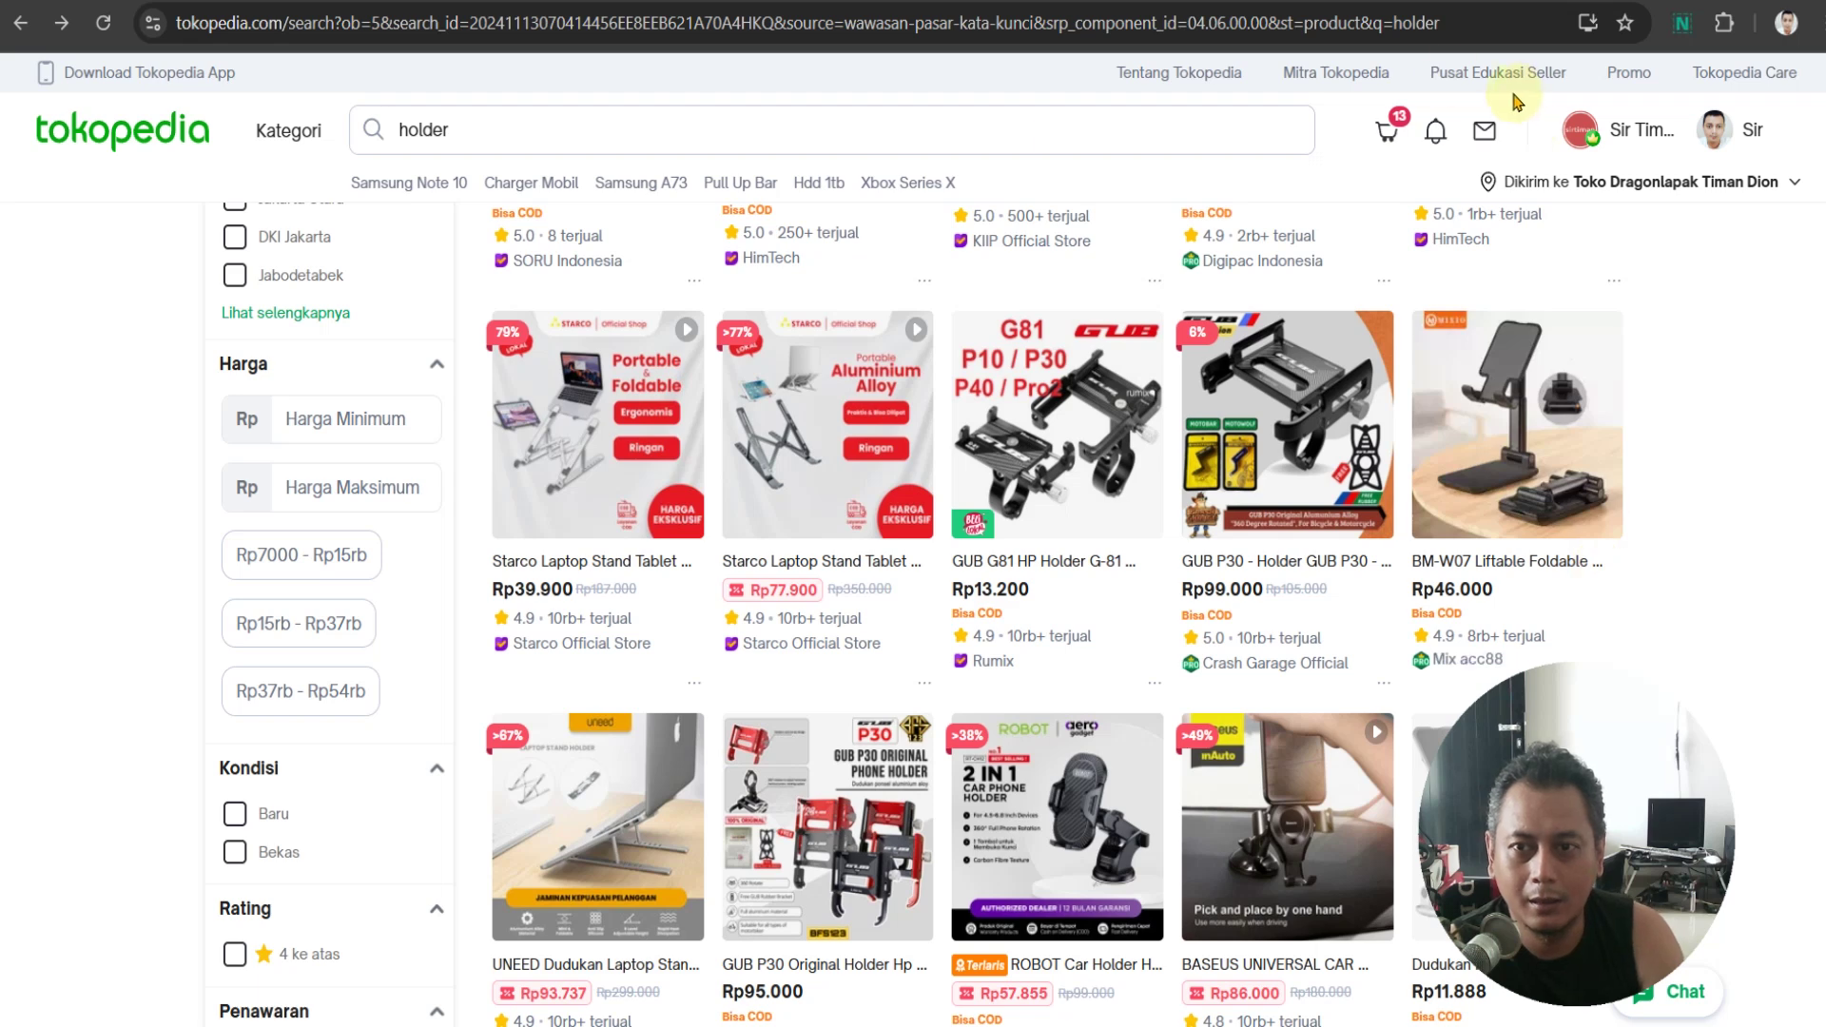
{"action": "key", "text": "ctrl+Tab"}
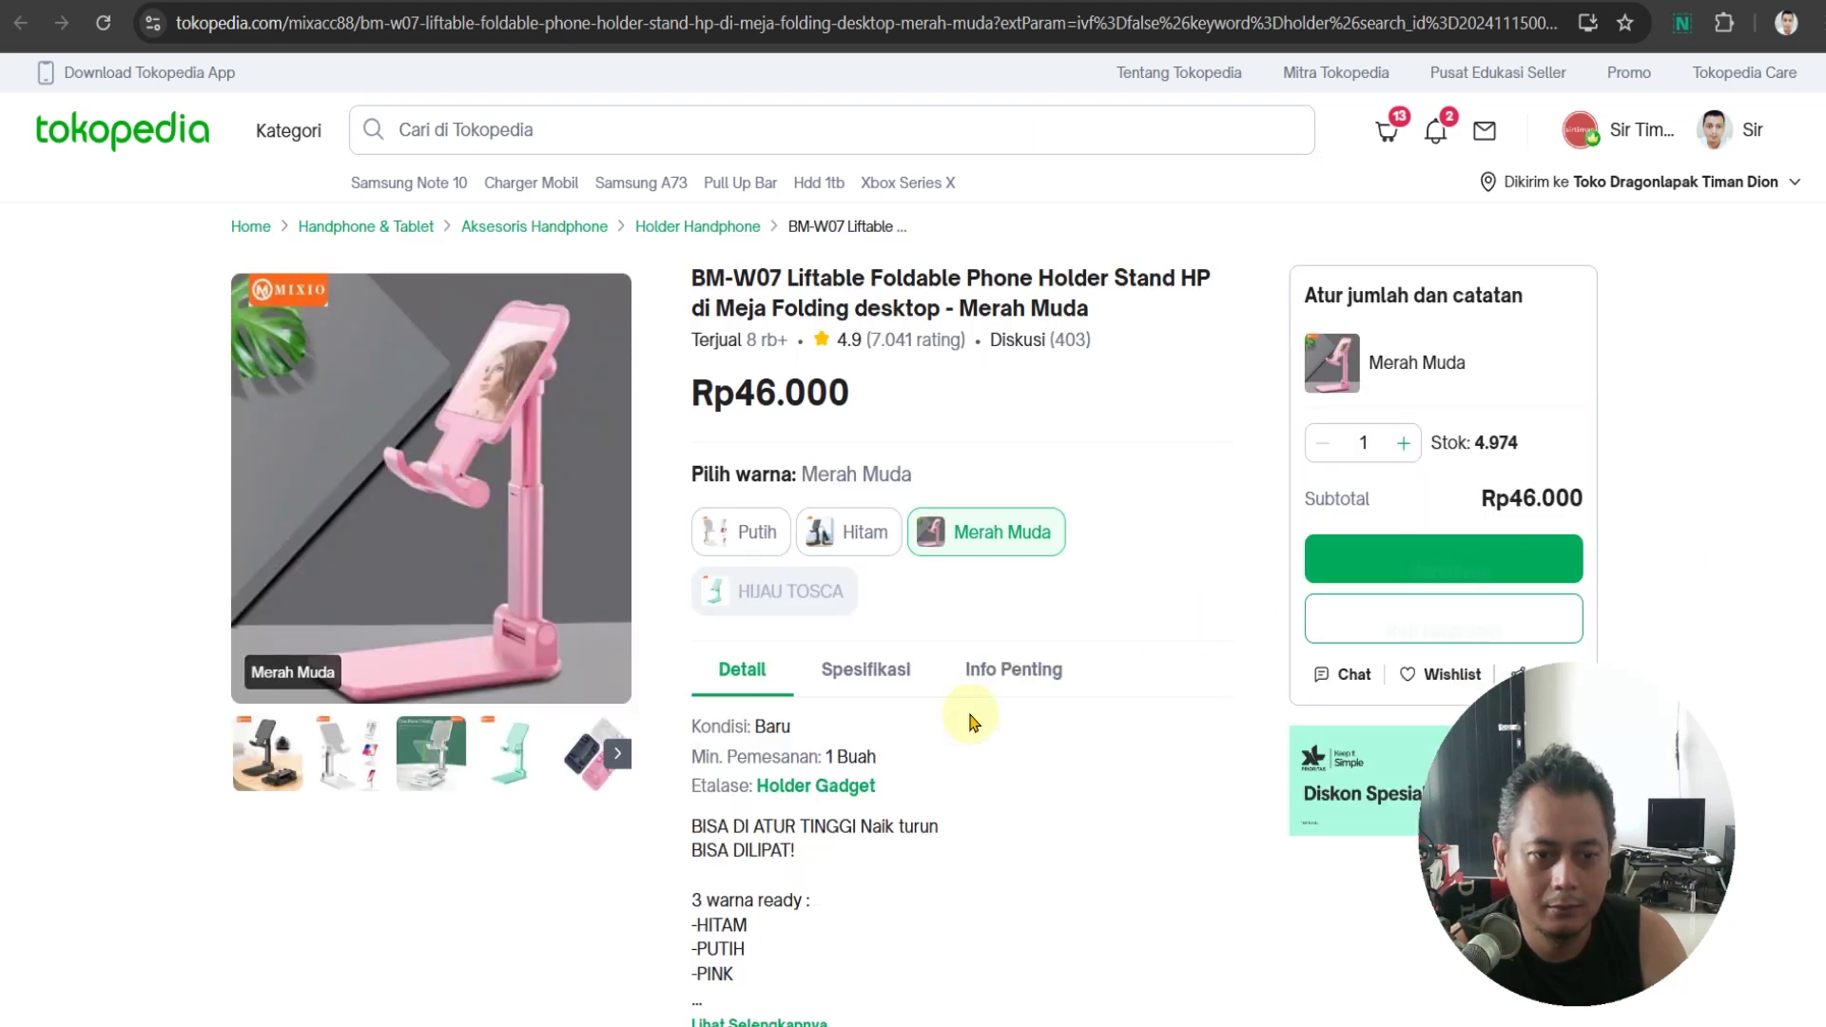
{"action": "left_click", "coordinate": [273, 761]}
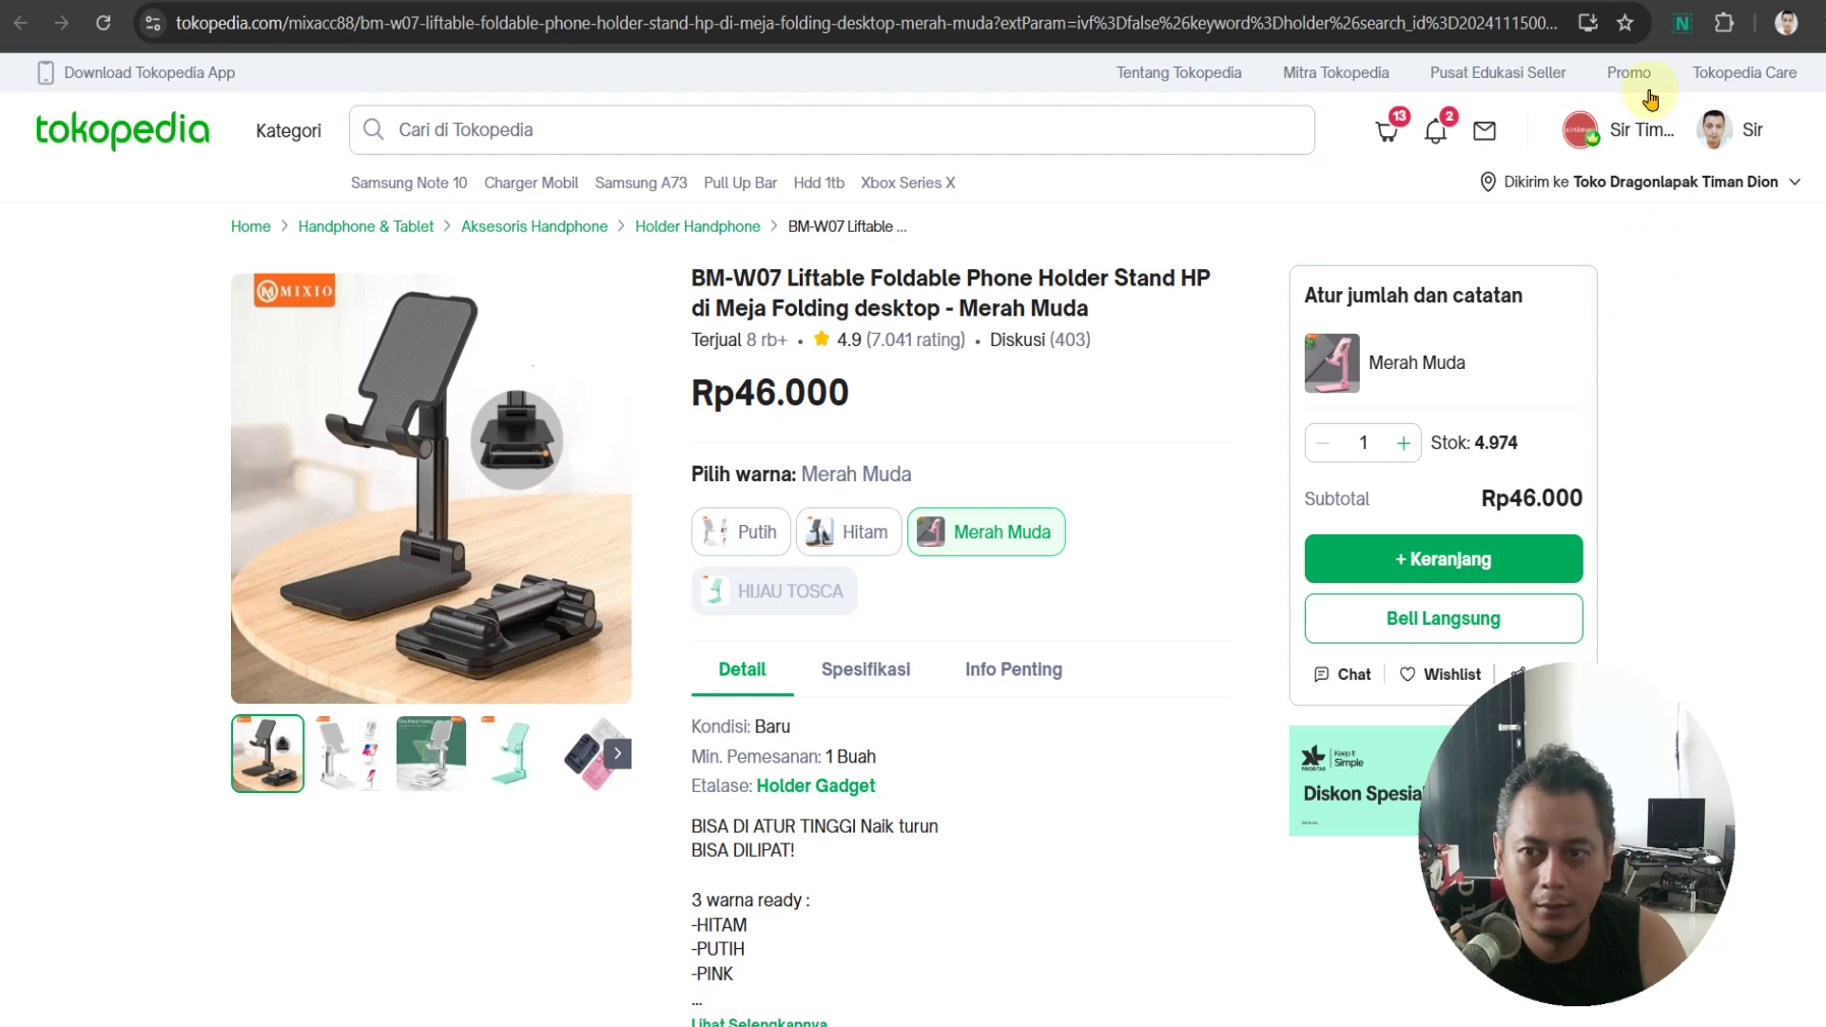
Mark the black holder's photo as a Nimble Capture selected area of about 346 x 346 pixels
{"action": "left_click", "coordinate": [1682, 25]}
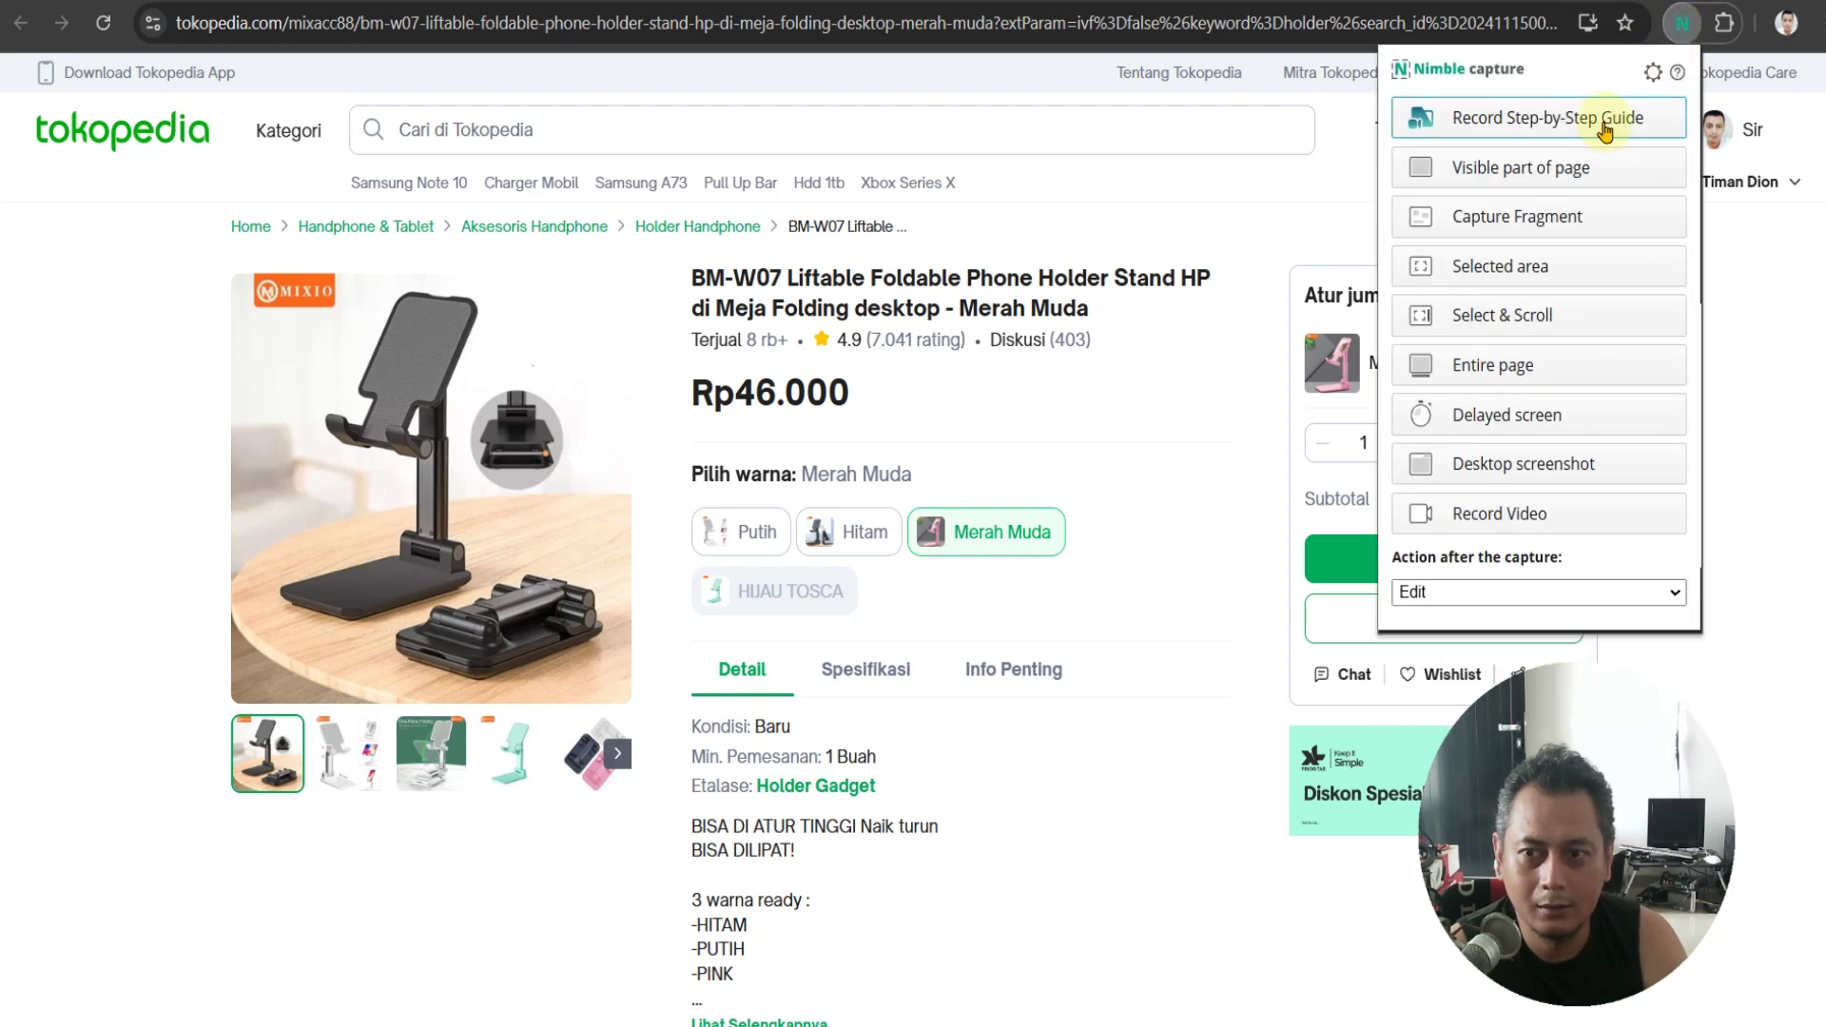
{"action": "left_click", "coordinate": [1541, 270]}
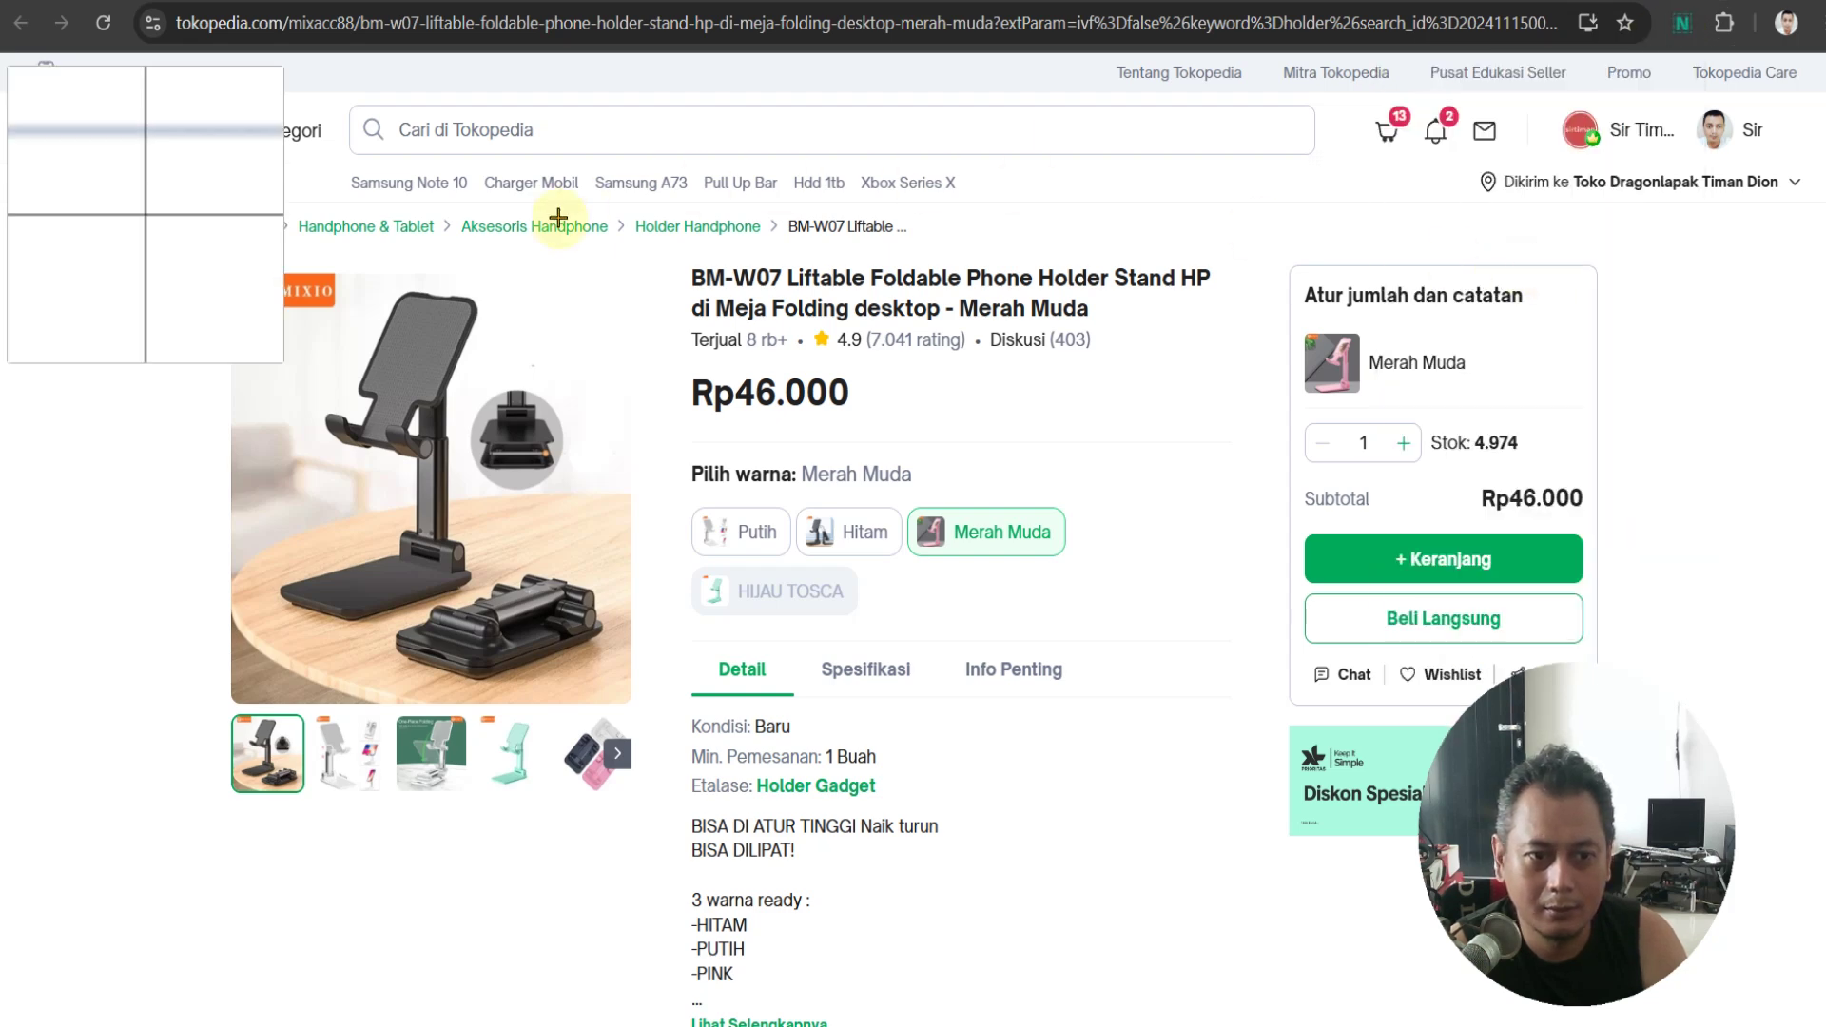
{"action": "mouse_move", "coordinate": [227, 274]}
{"action": "left_mouse_down"}
{"action": "mouse_move", "coordinate": [532, 556]}
{"action": "mouse_move", "coordinate": [634, 672]}
{"action": "mouse_move", "coordinate": [630, 706]}
{"action": "left_mouse_up"}
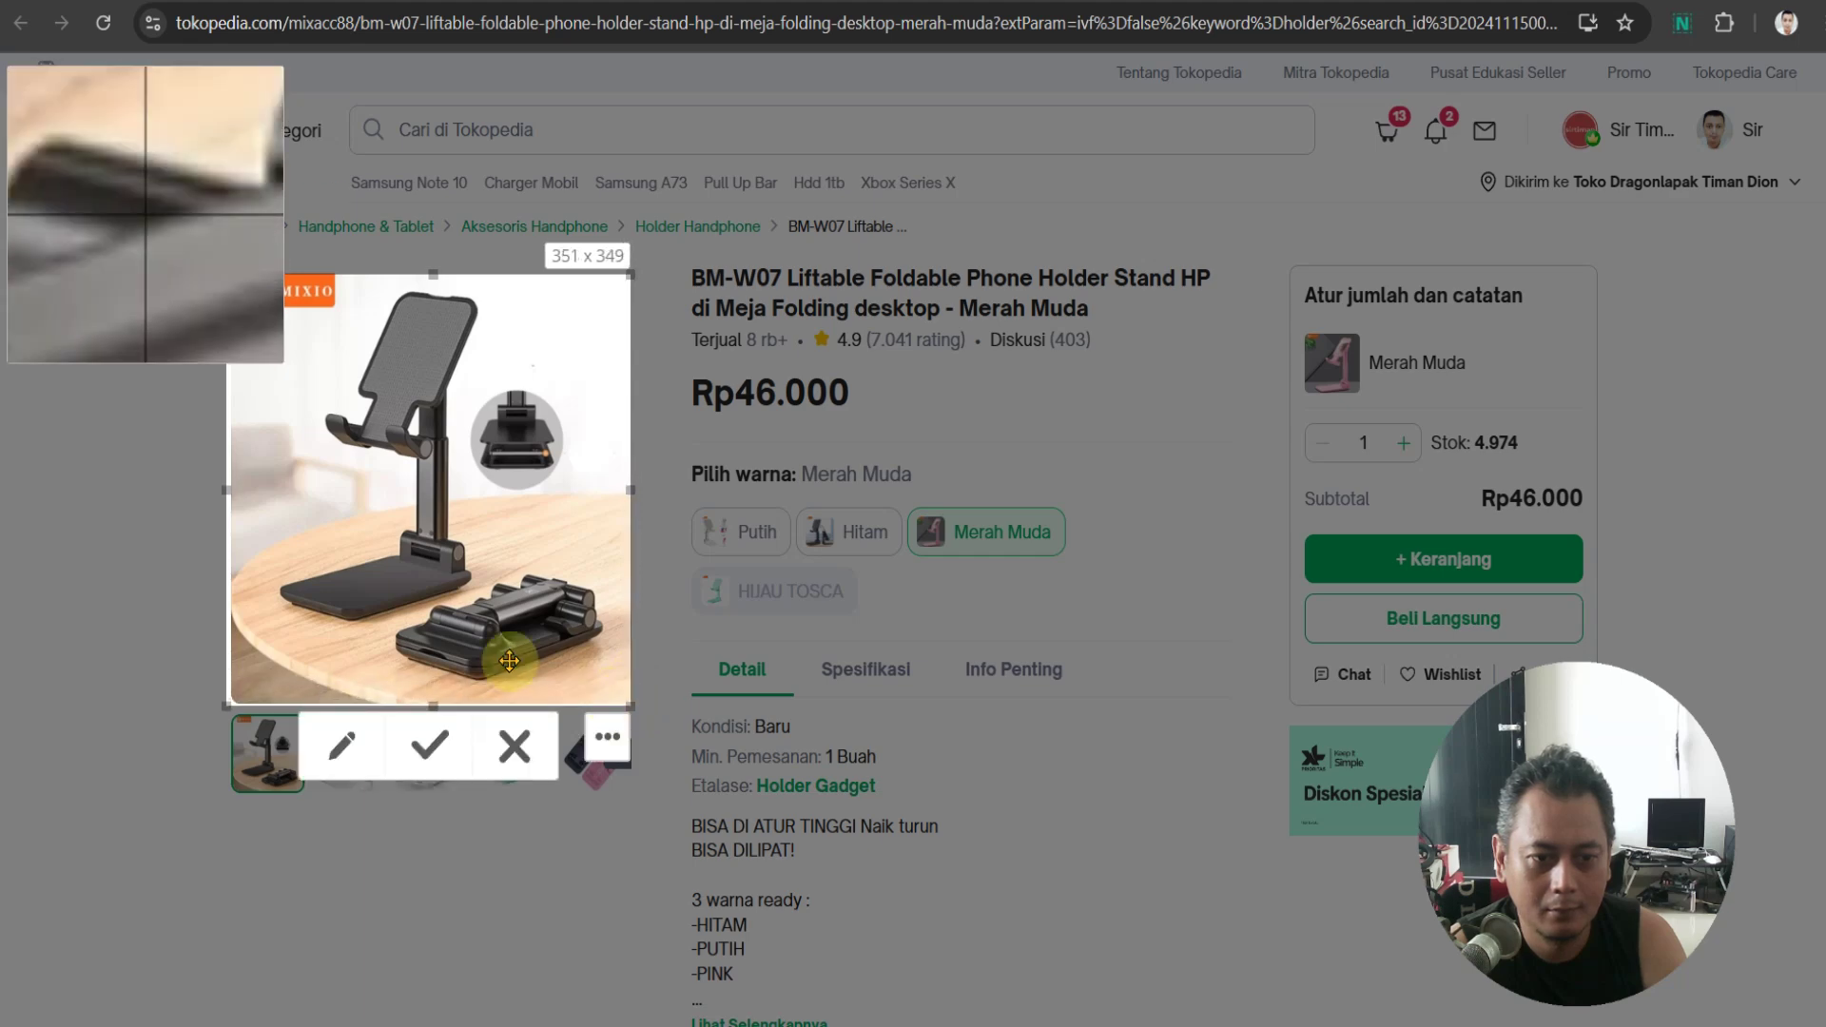
{"action": "left_click_drag", "start_coordinate": [224, 488], "coordinate": [232, 485]}
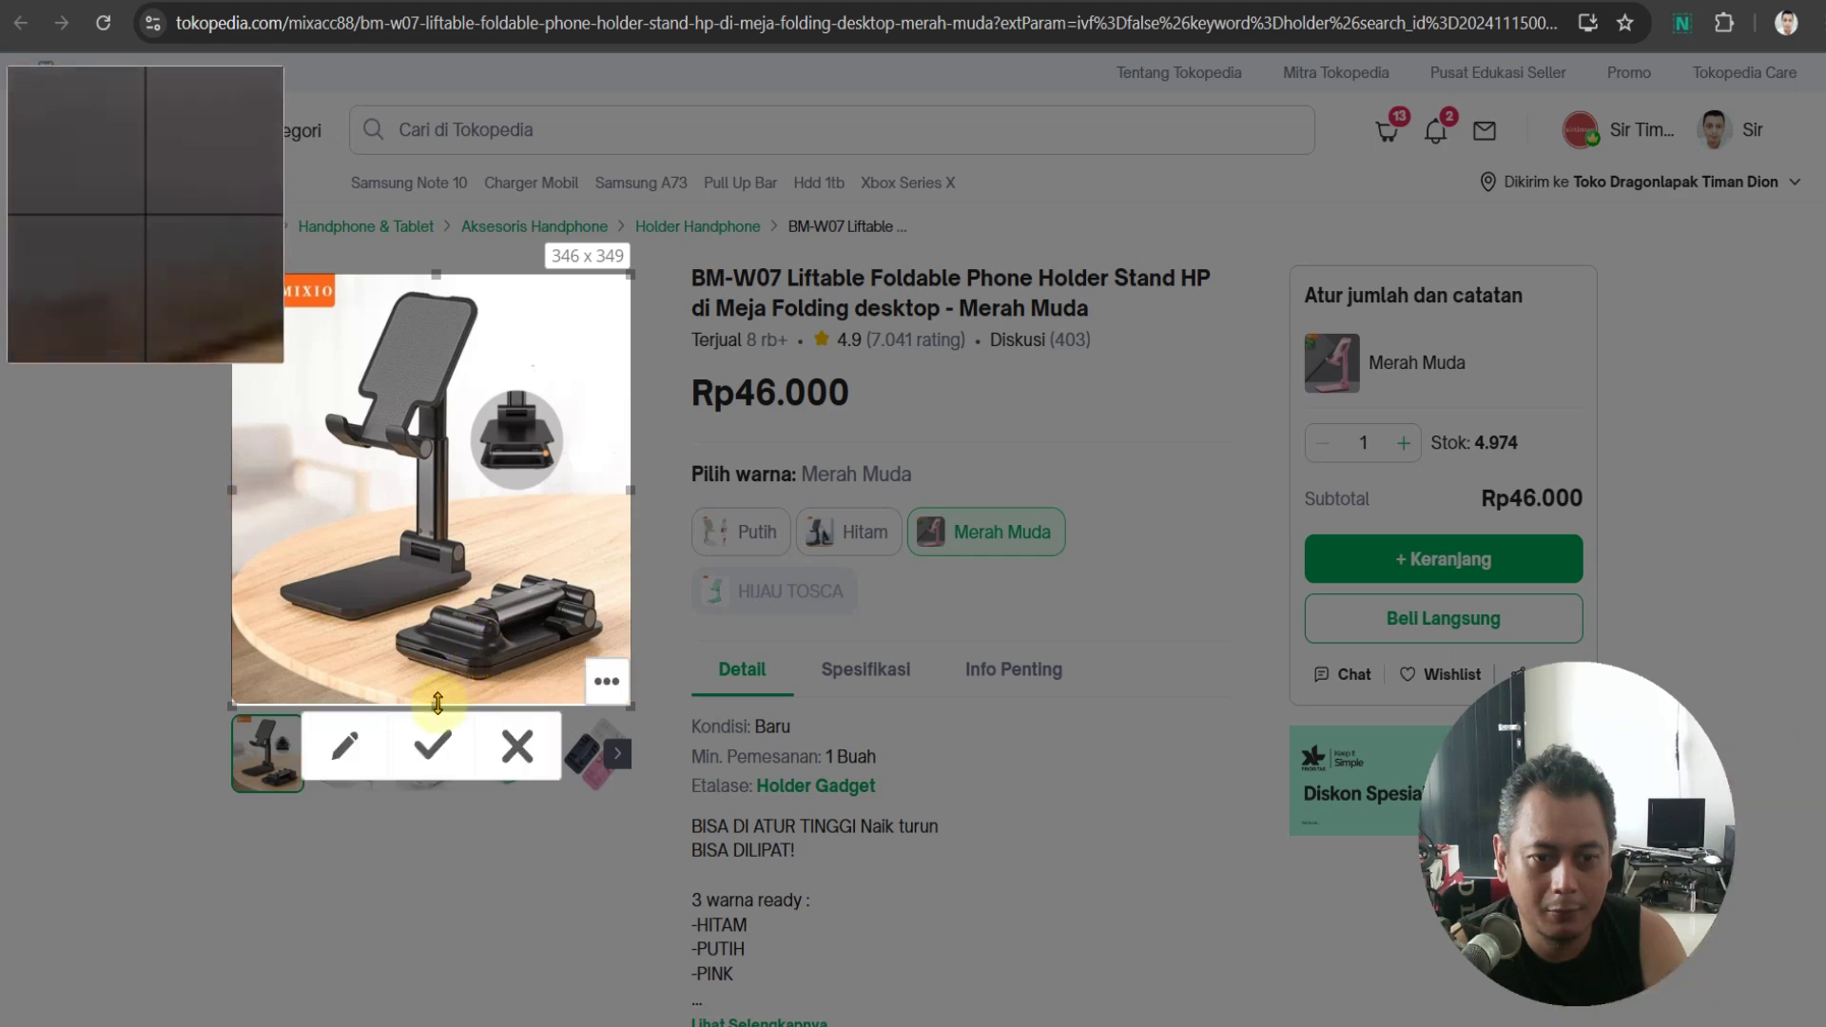
{"action": "left_click_drag", "start_coordinate": [437, 704], "coordinate": [437, 701]}
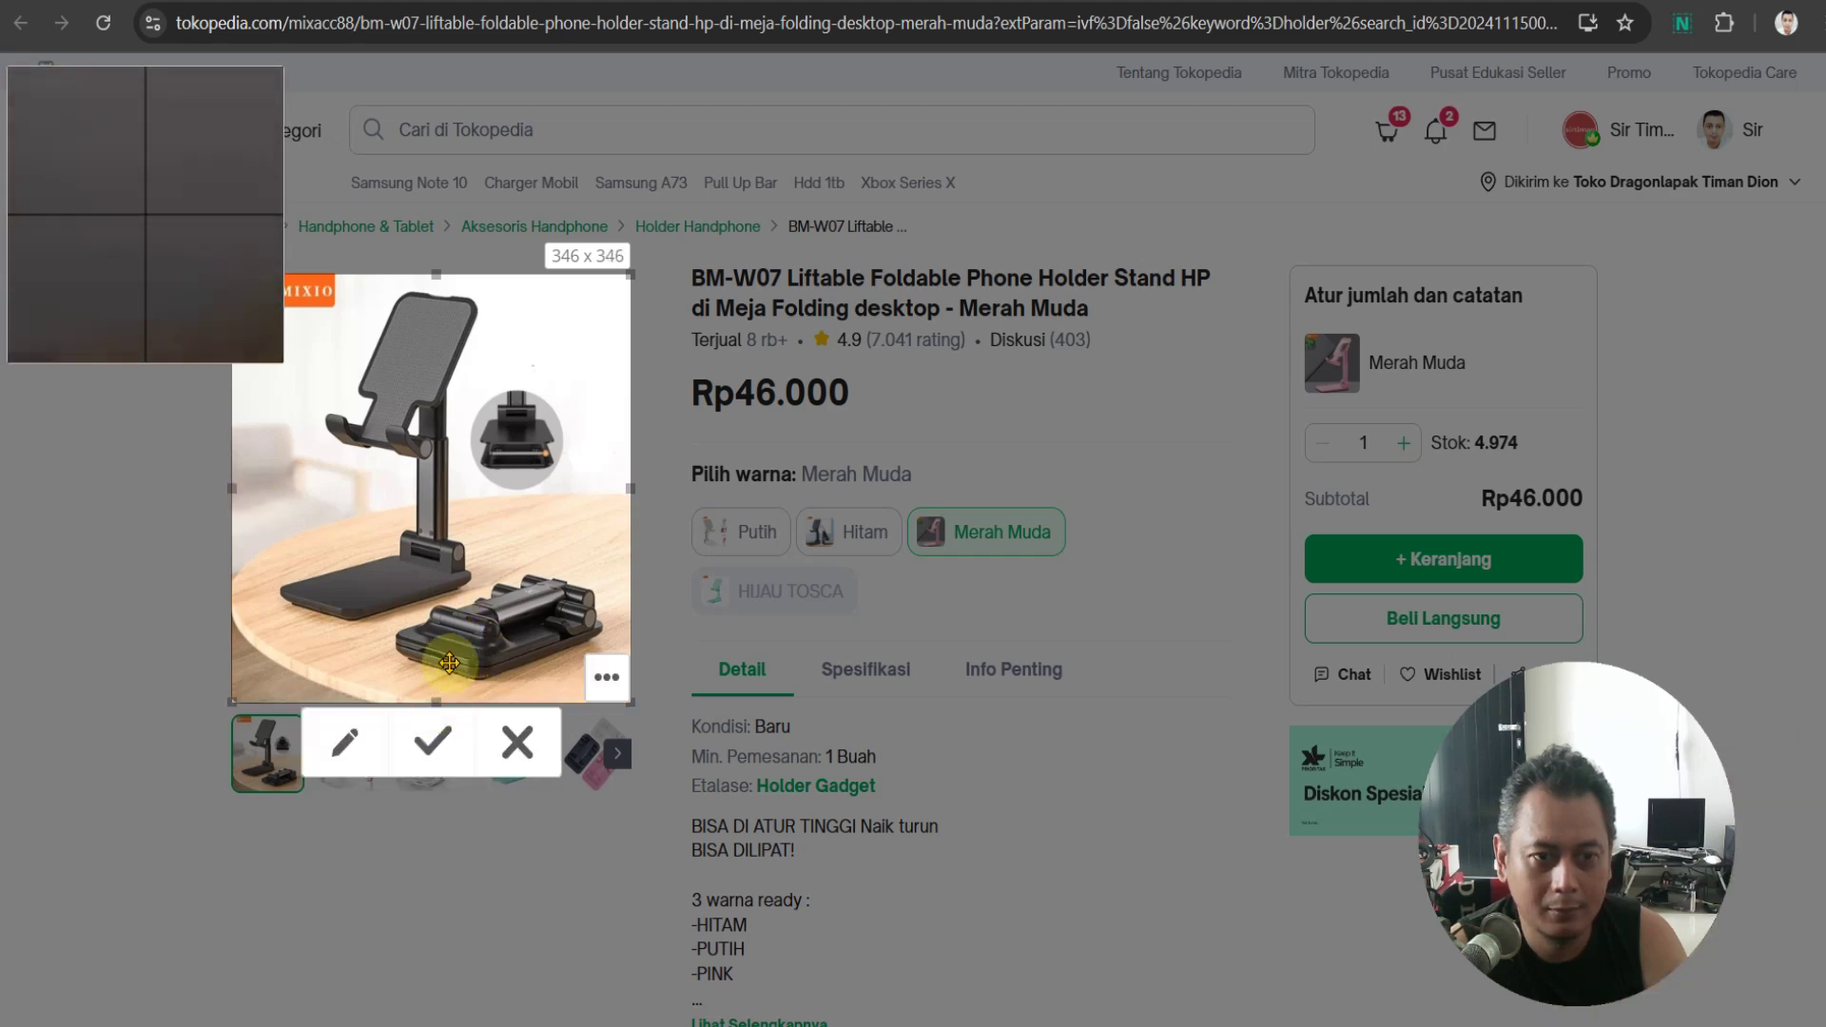
Save the captured photo in Downloads as a PNG image named holder hp lipat
{"action": "left_click", "coordinate": [432, 751]}
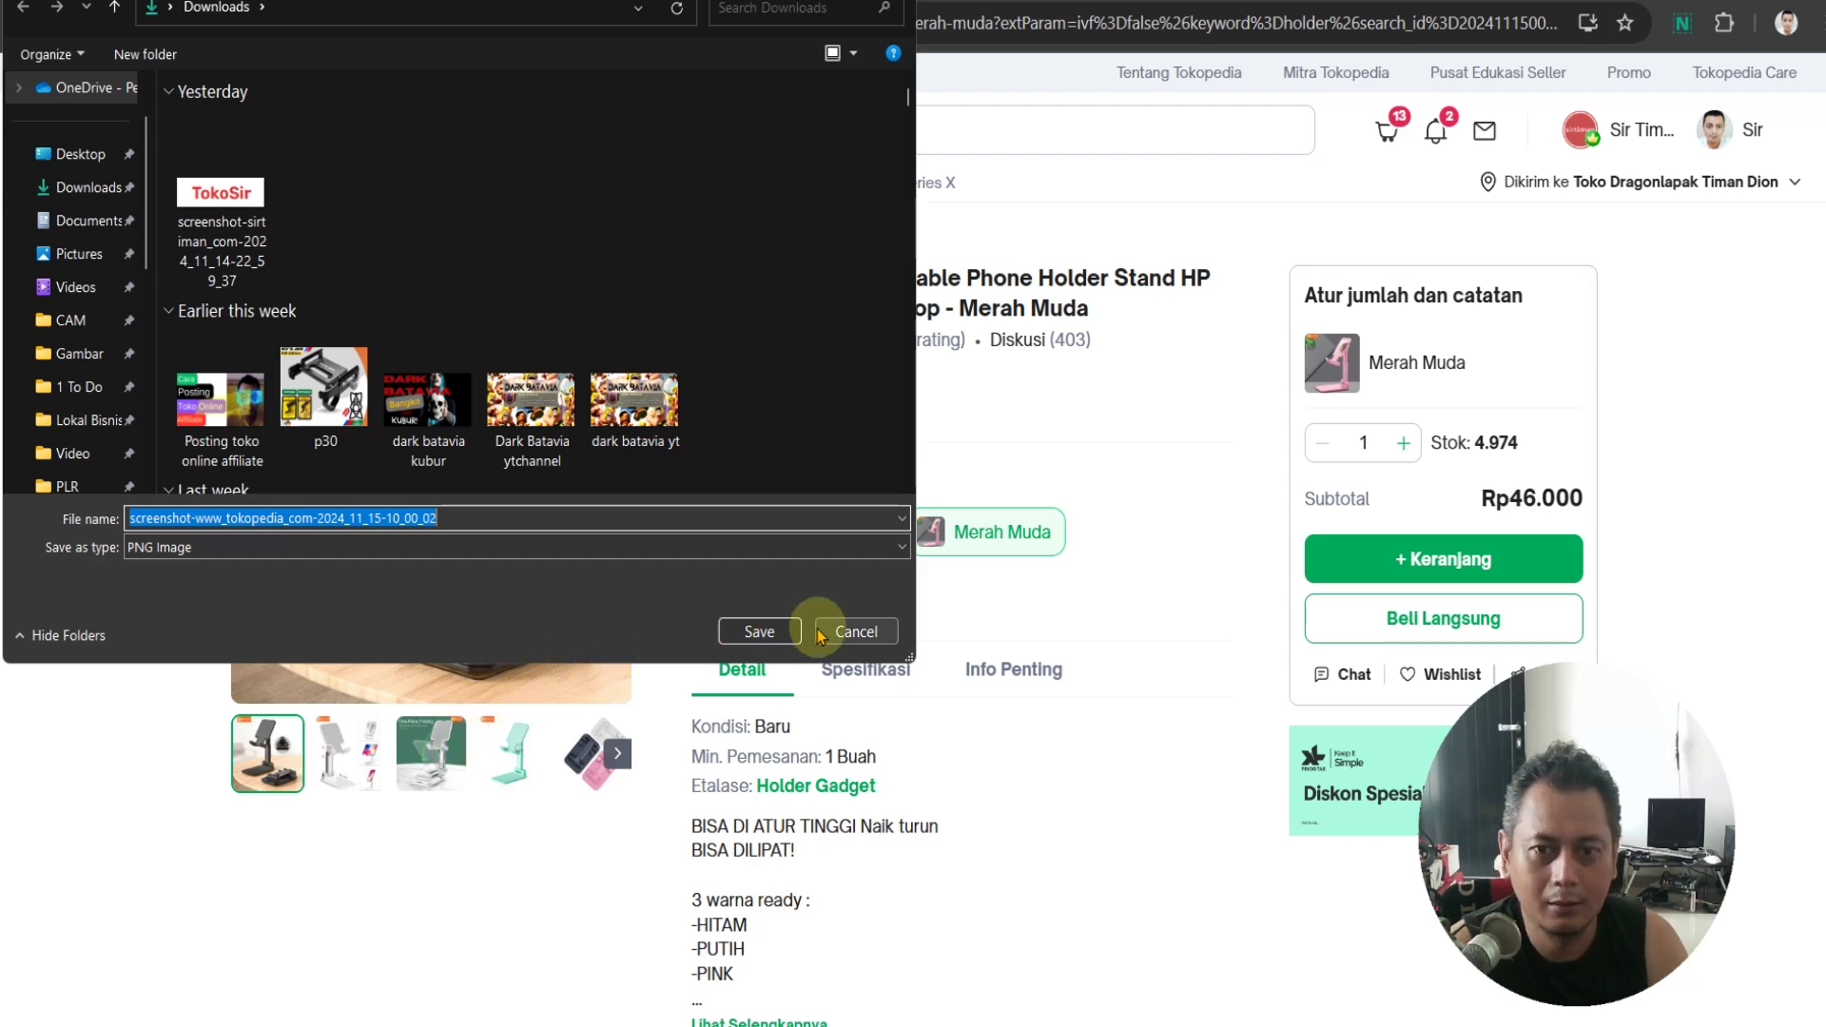
{"action": "type", "text": "holder hp lipat"}
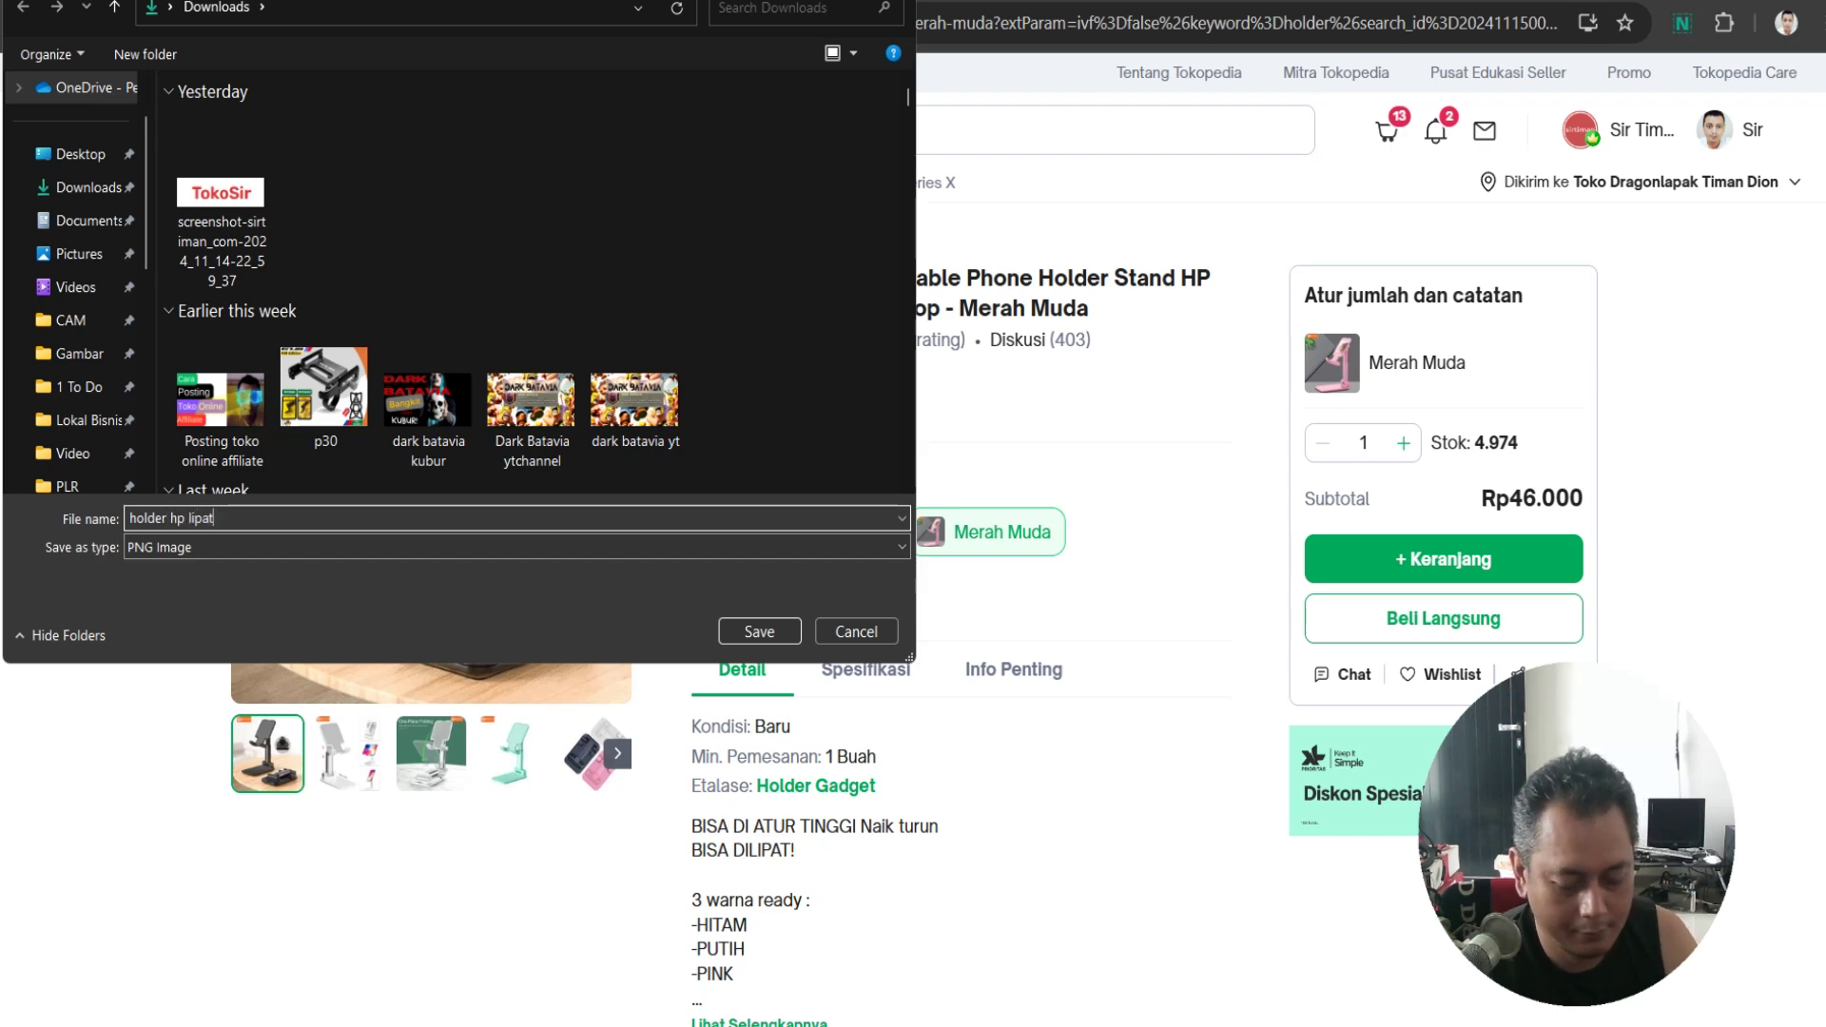
{"action": "left_click", "coordinate": [776, 634]}
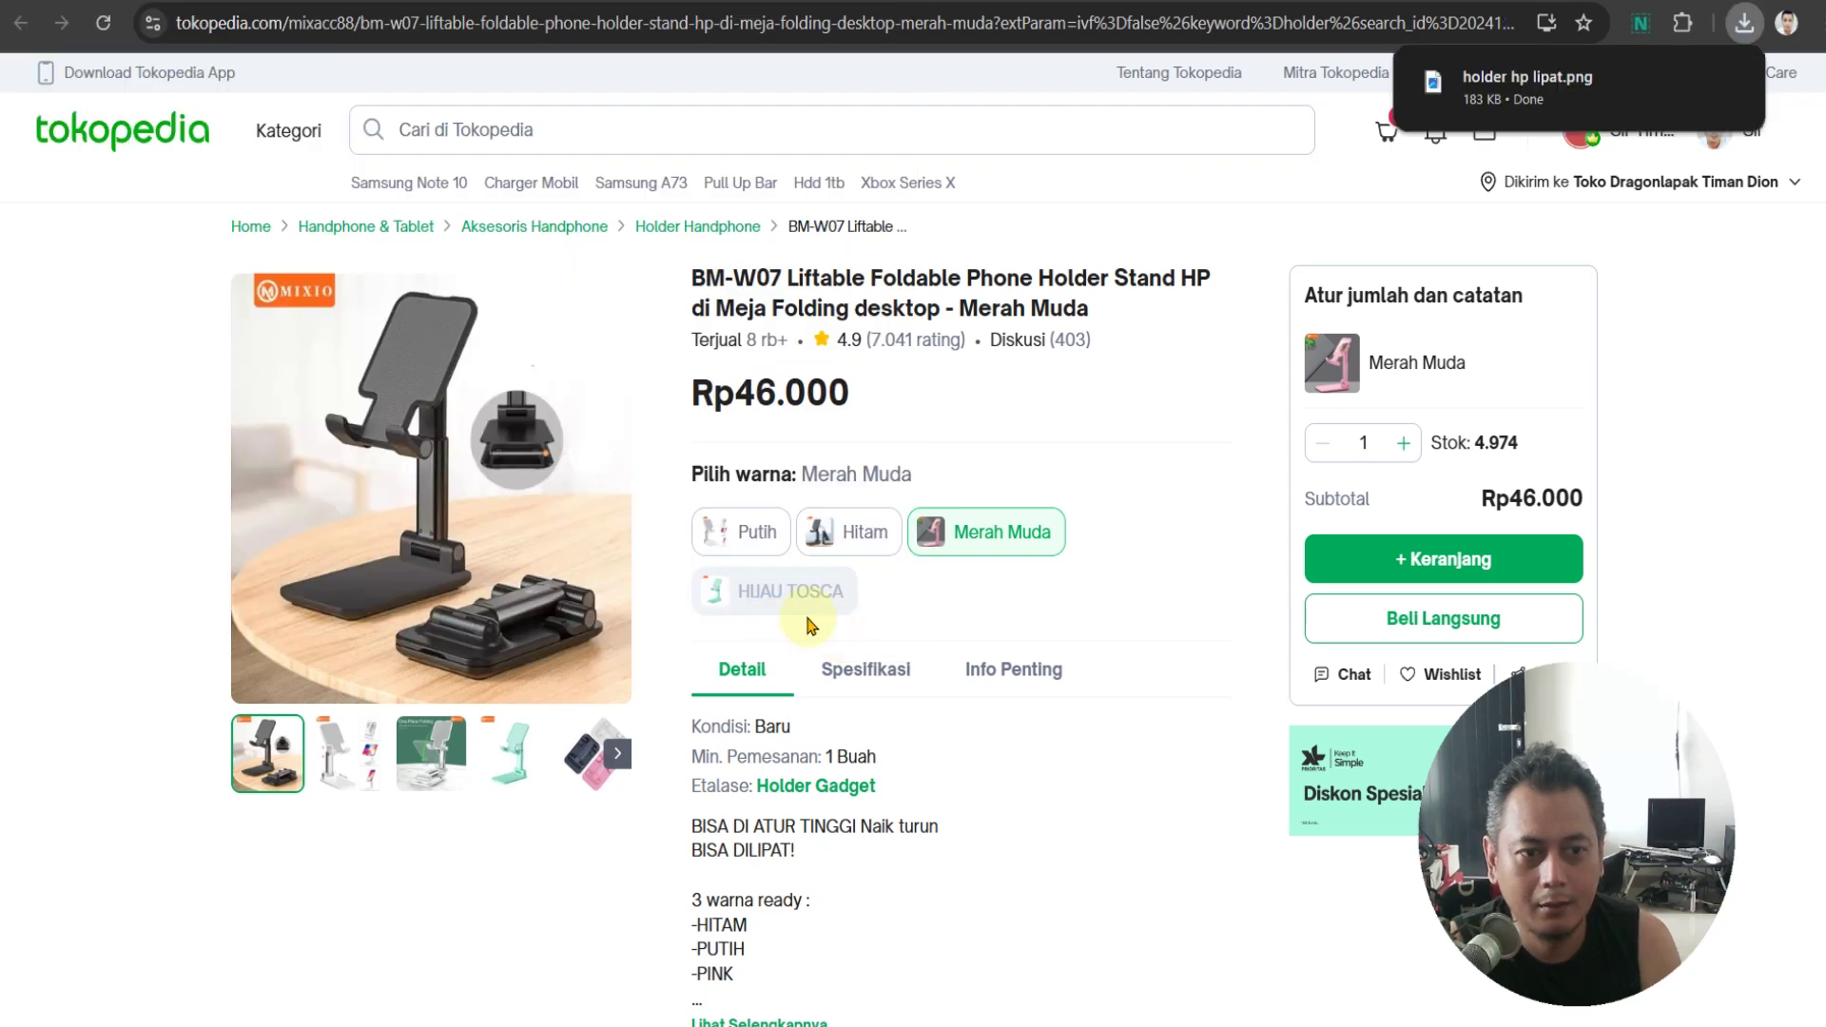
Show the phone holder's Merah Muda variant, and return to the product data on TokoSir's blank new product form
{"action": "left_click", "coordinate": [989, 537]}
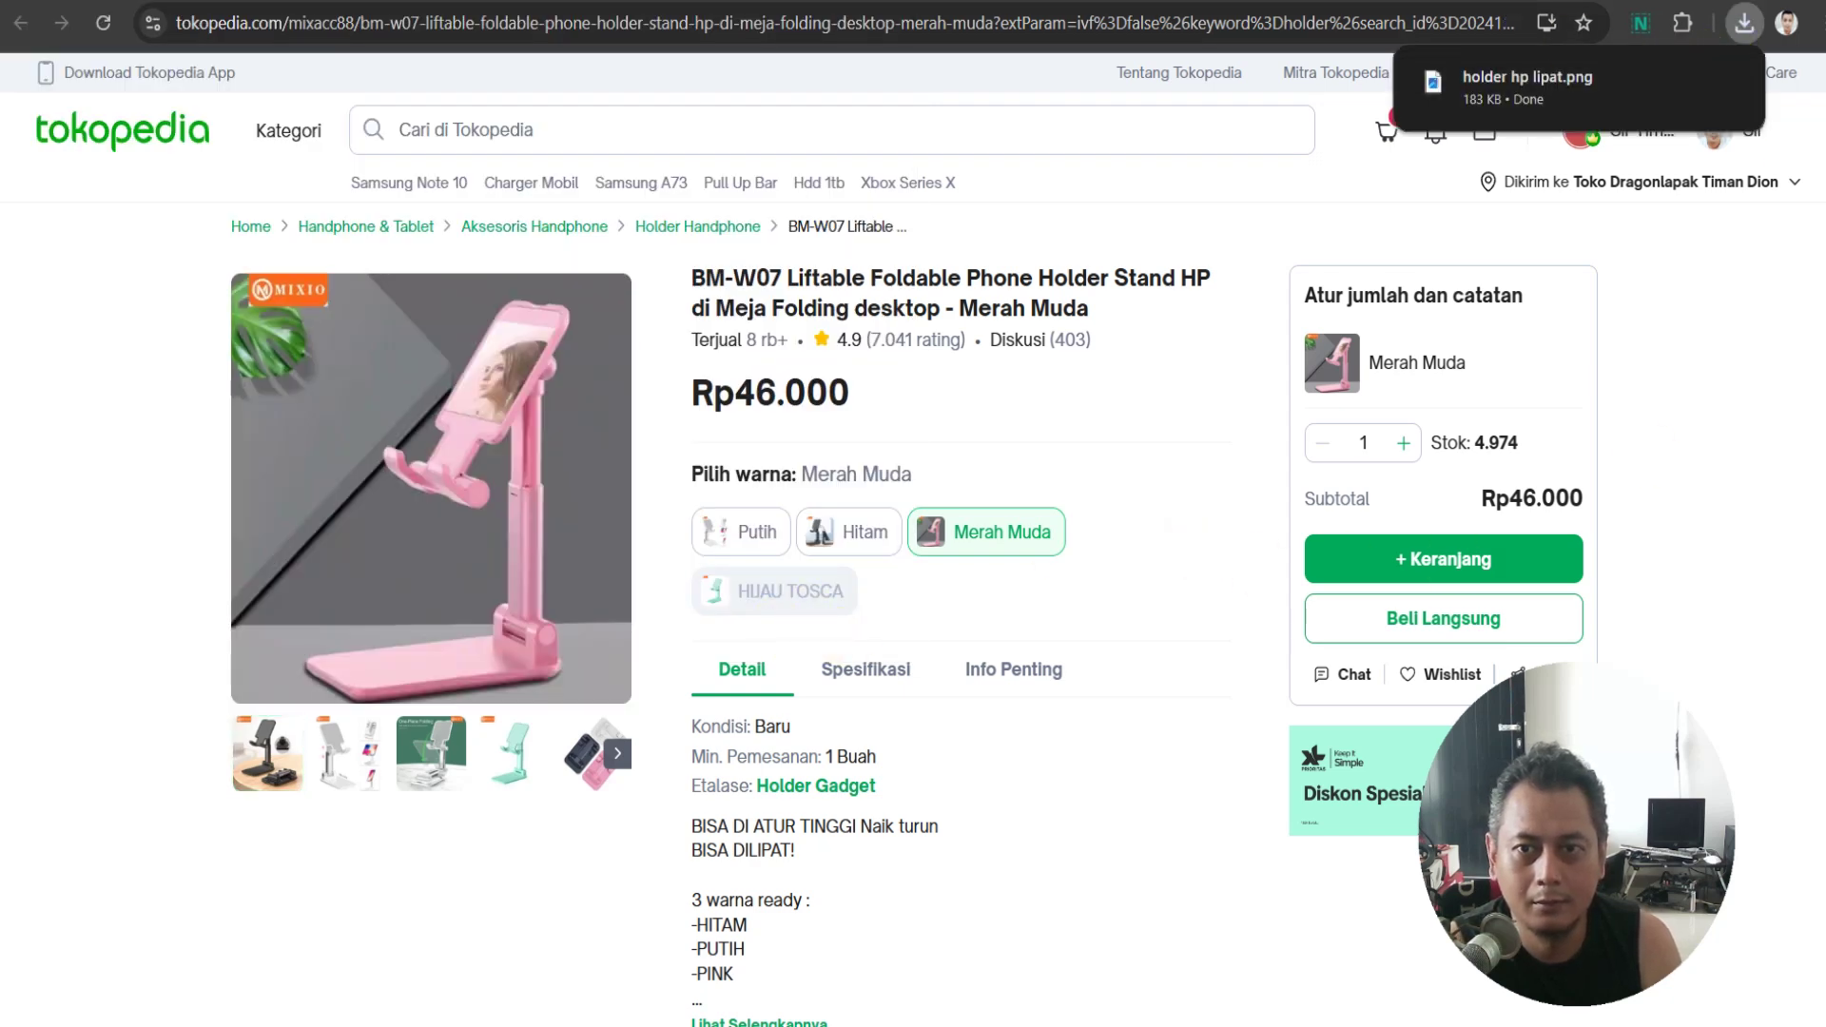
{"action": "key", "text": "ctrl+Tab"}
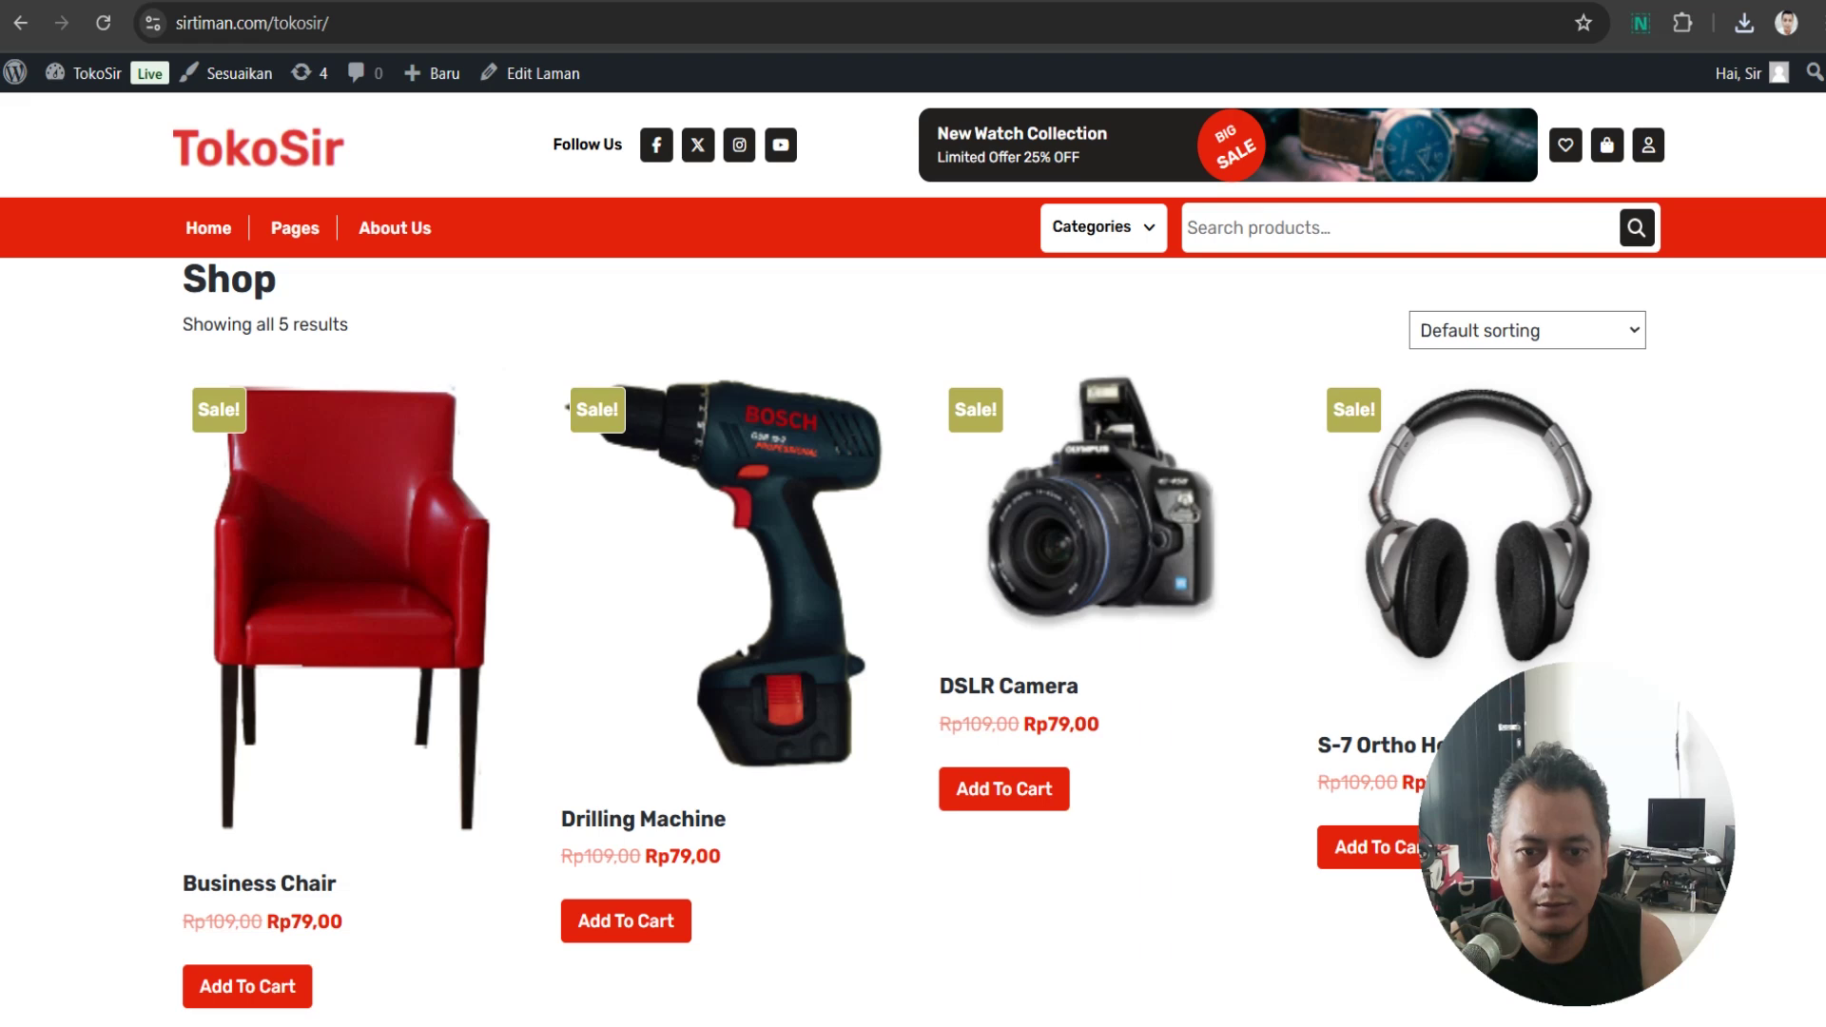
{"action": "key", "text": "ctrl+Tab"}
{"action": "scroll", "coordinate": [1161, 487], "scroll_direction": "down", "scroll_amount": 10}
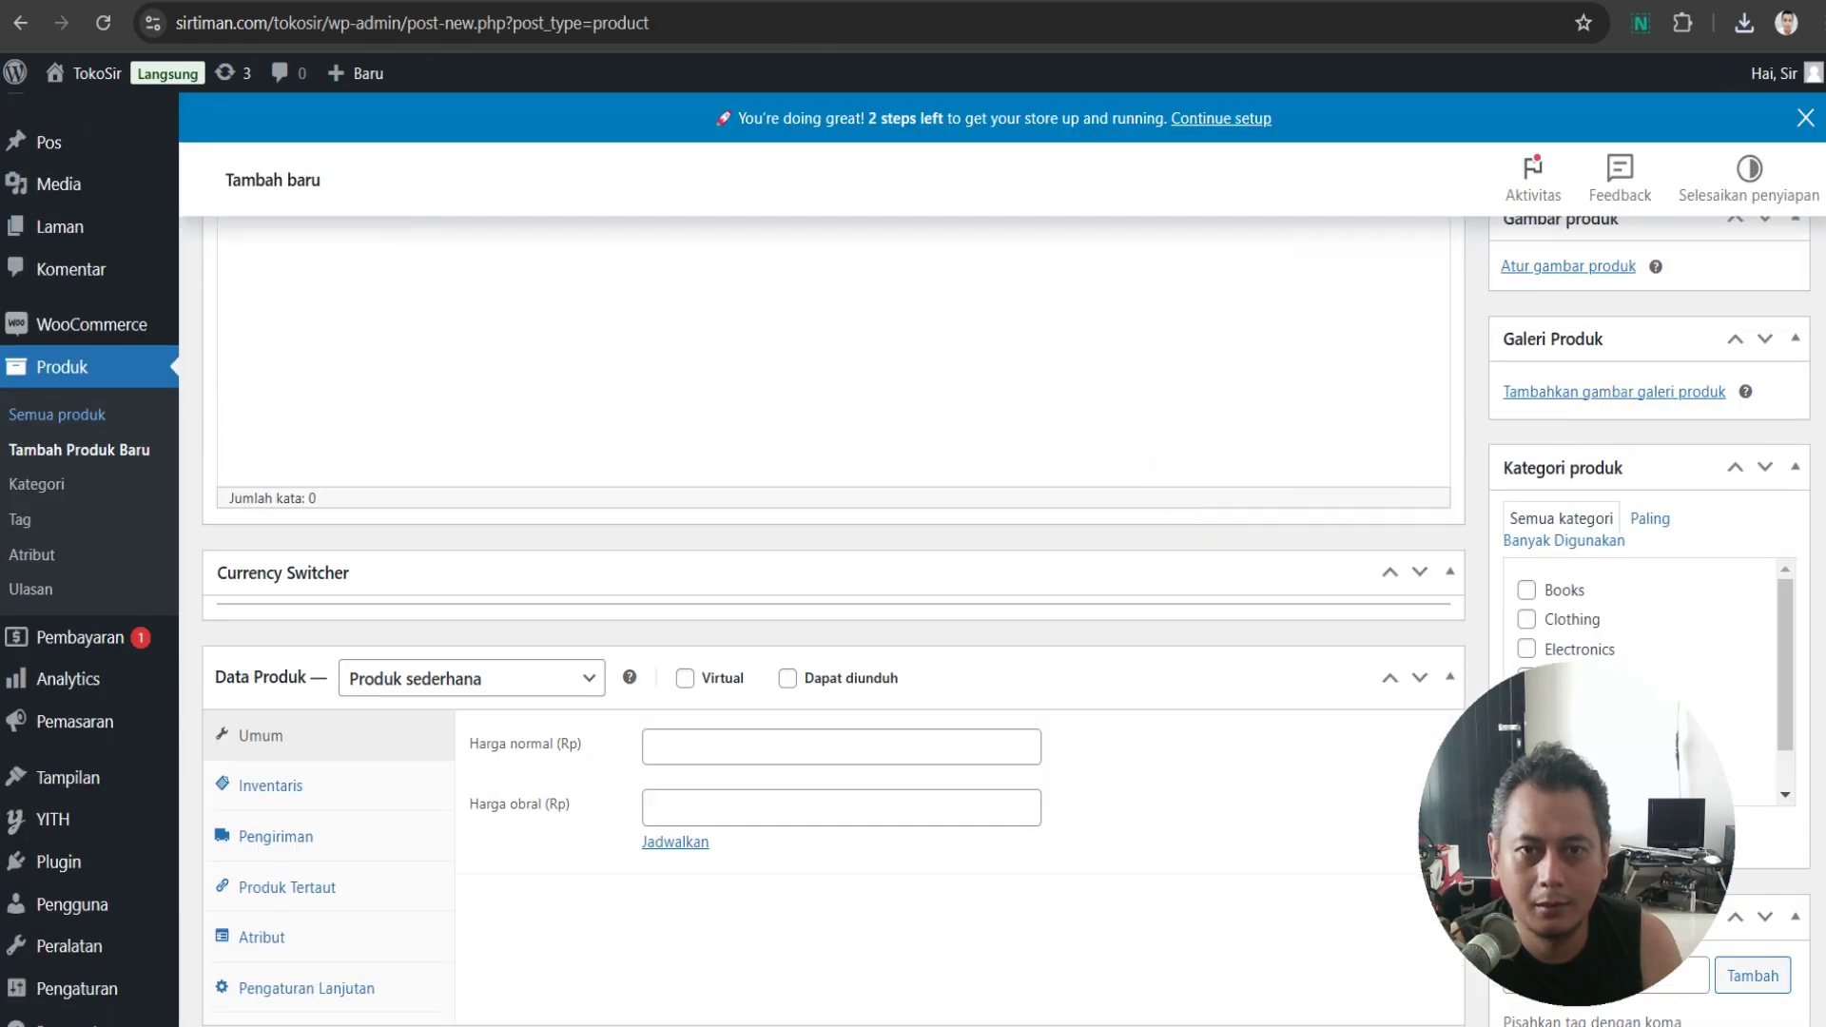
Examine the Winter Red Jacket's product image, publishing settings and prices as a reference for the new product
{"action": "key", "text": "ctrl+Tab"}
{"action": "scroll", "coordinate": [1548, 413], "scroll_direction": "down", "scroll_amount": 8}
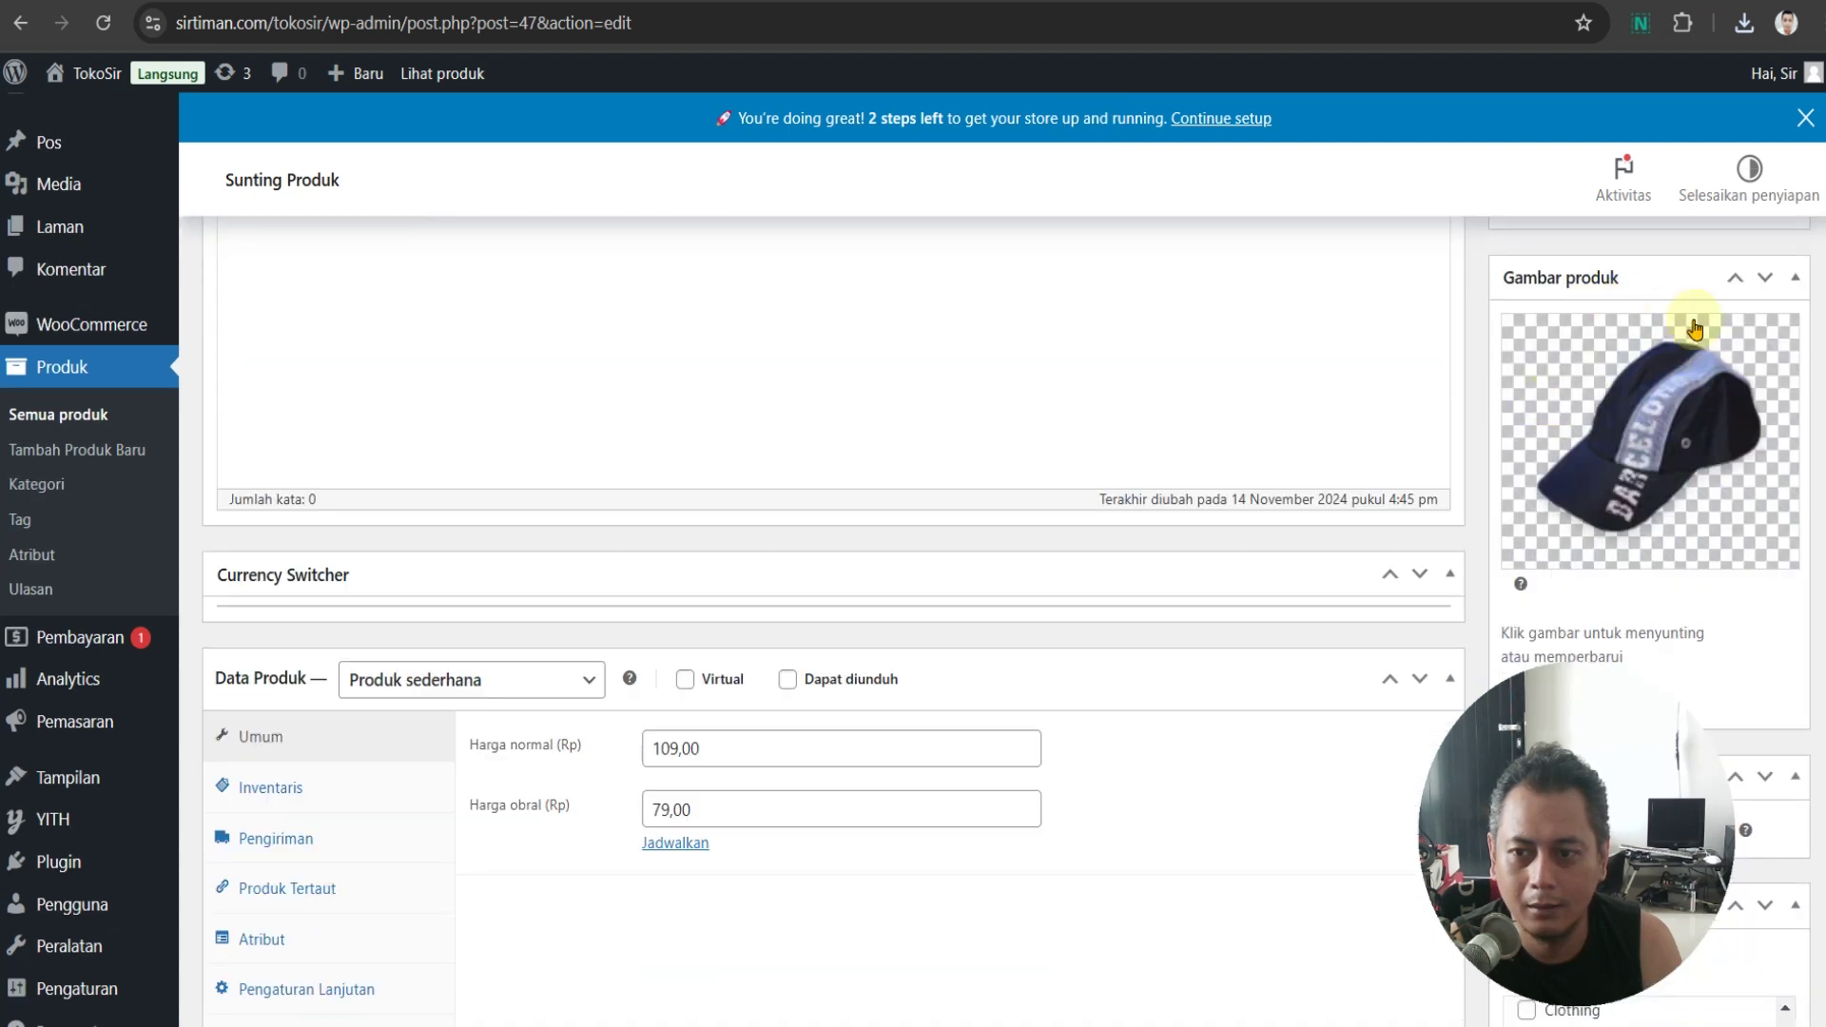
{"action": "scroll", "coordinate": [1683, 447], "scroll_direction": "up", "scroll_amount": 4}
{"action": "scroll", "coordinate": [1683, 466], "scroll_direction": "up", "scroll_amount": 2}
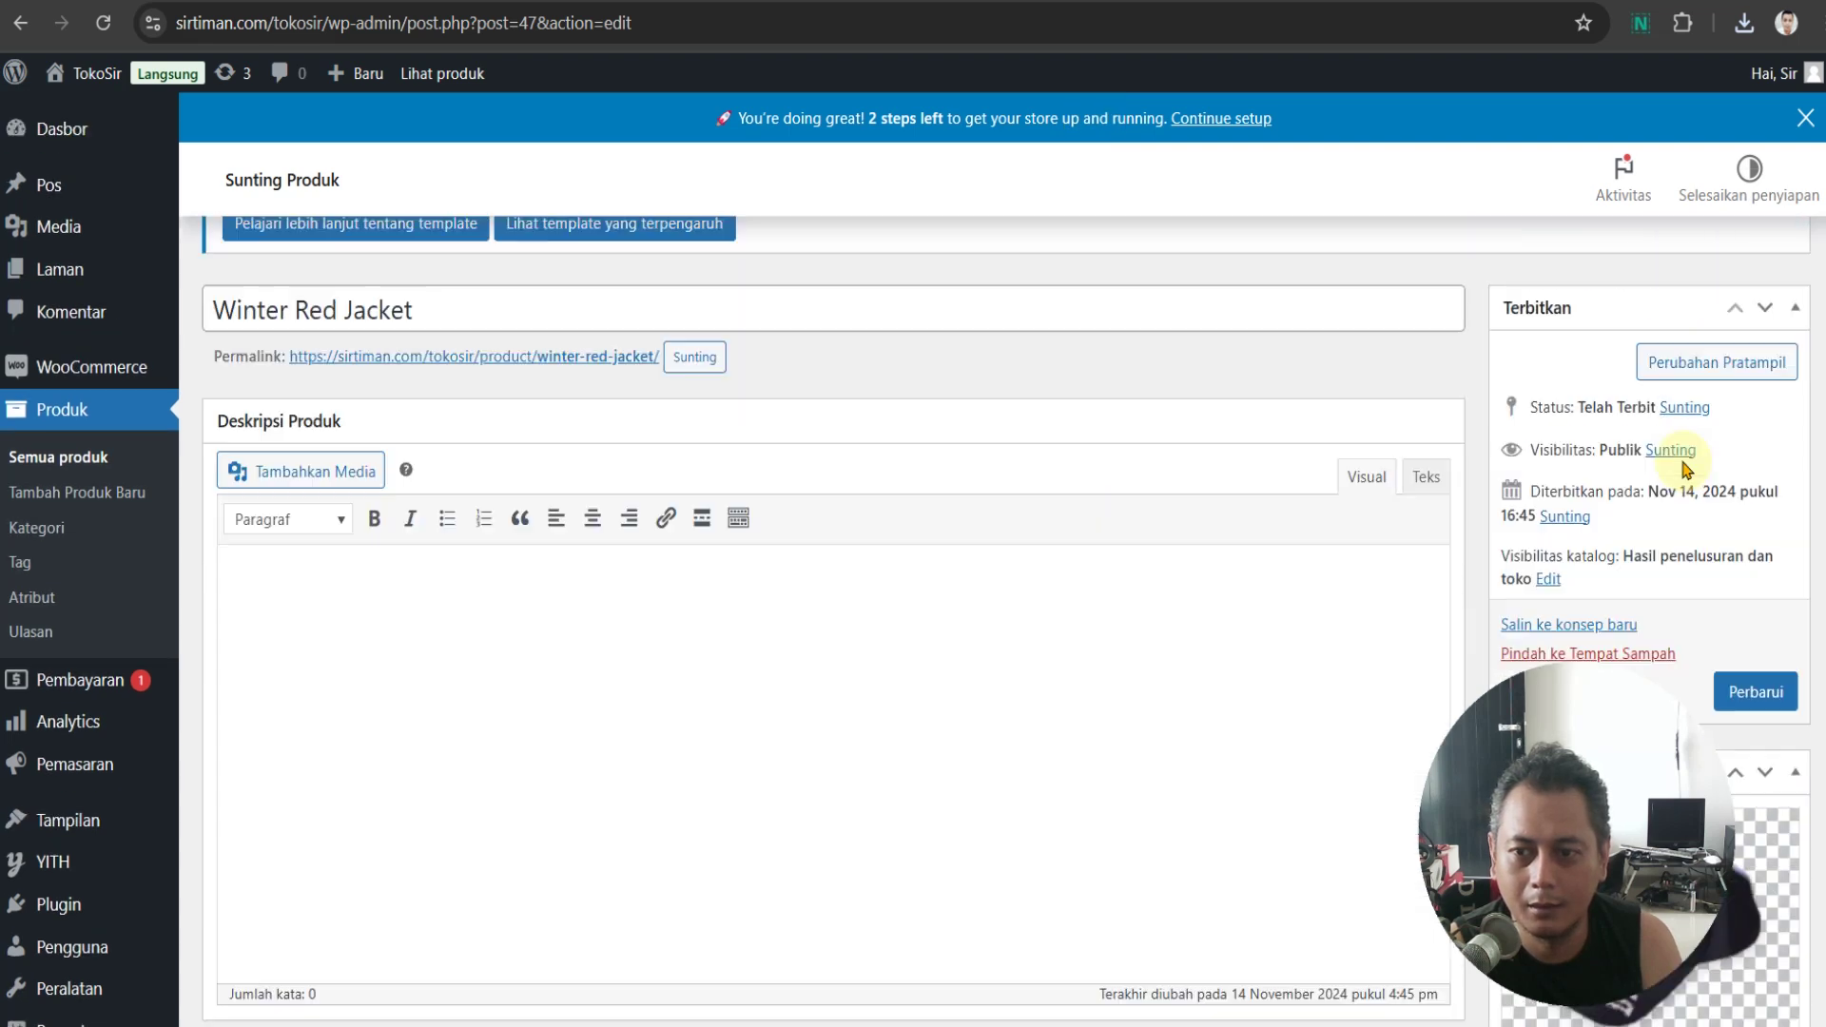
{"action": "scroll", "coordinate": [1674, 471], "scroll_direction": "down", "scroll_amount": 6}
{"action": "scroll", "coordinate": [1666, 478], "scroll_direction": "down", "scroll_amount": 5}
{"action": "scroll", "coordinate": [1633, 314], "scroll_direction": "up", "scroll_amount": 6}
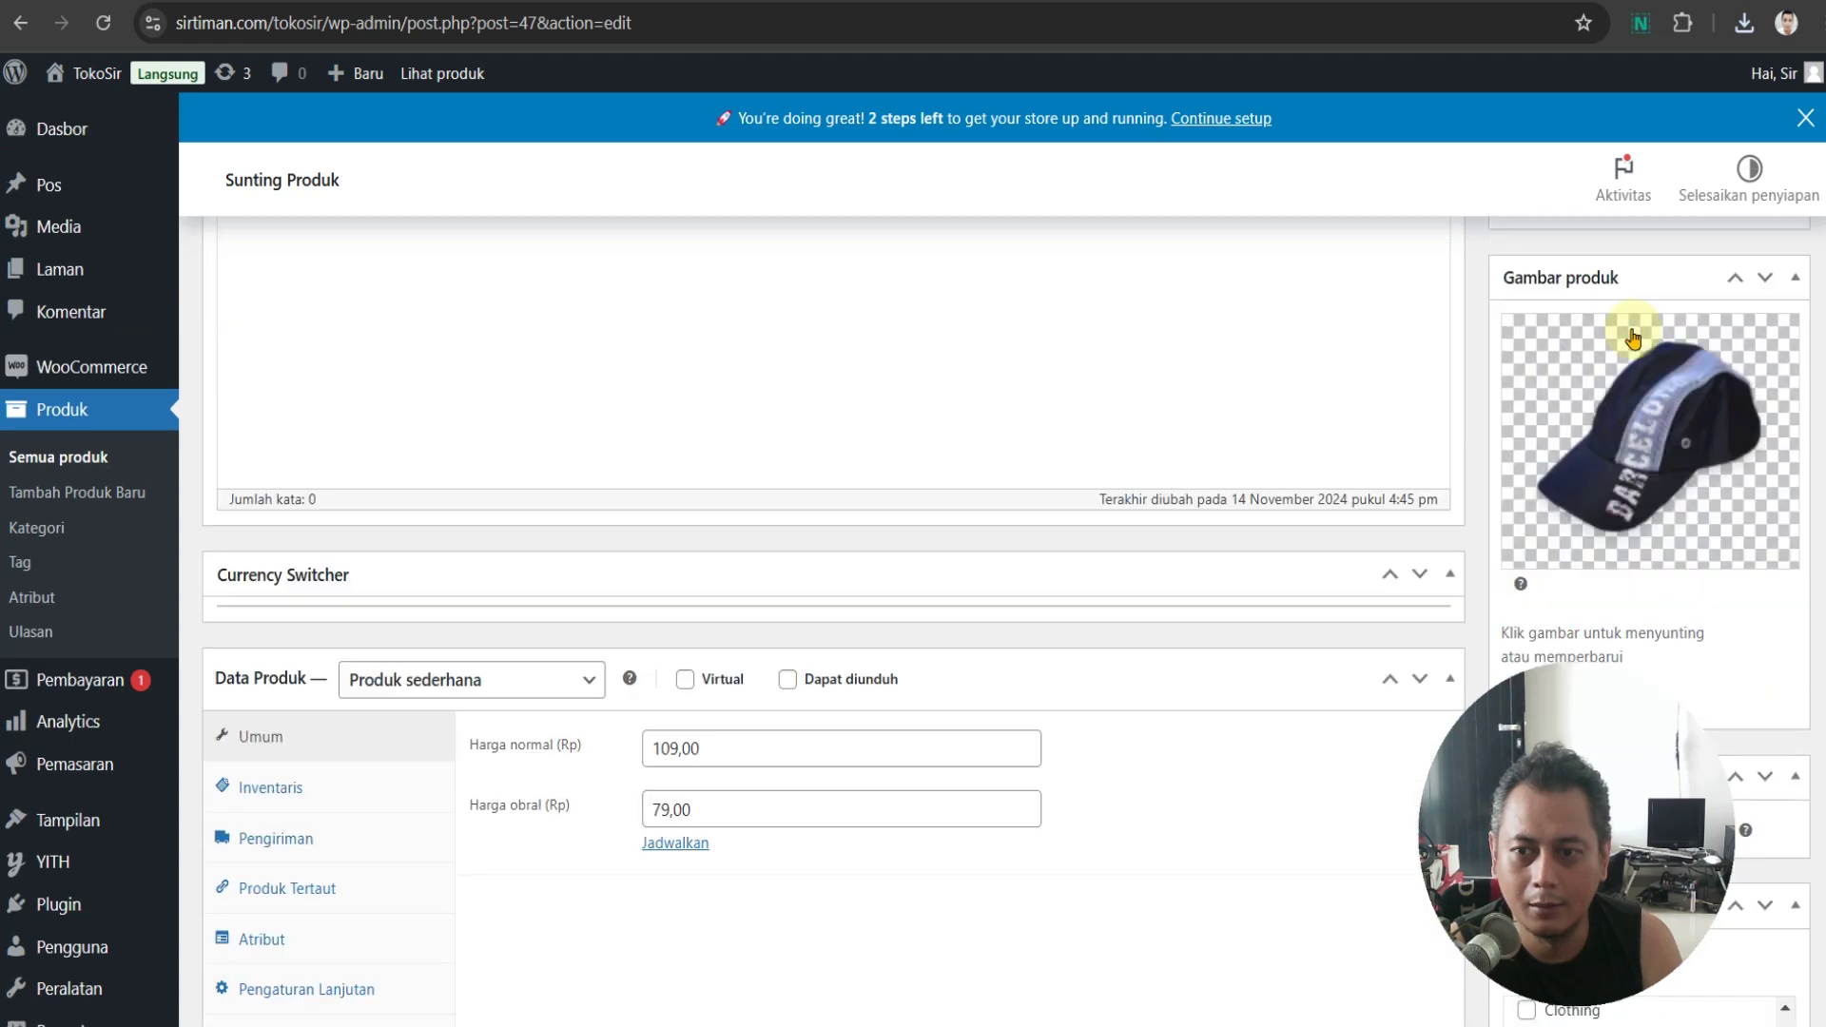
Upload the holder hp lipat image from Downloads and set it as the new product's image
{"action": "key", "text": "alt+Left"}
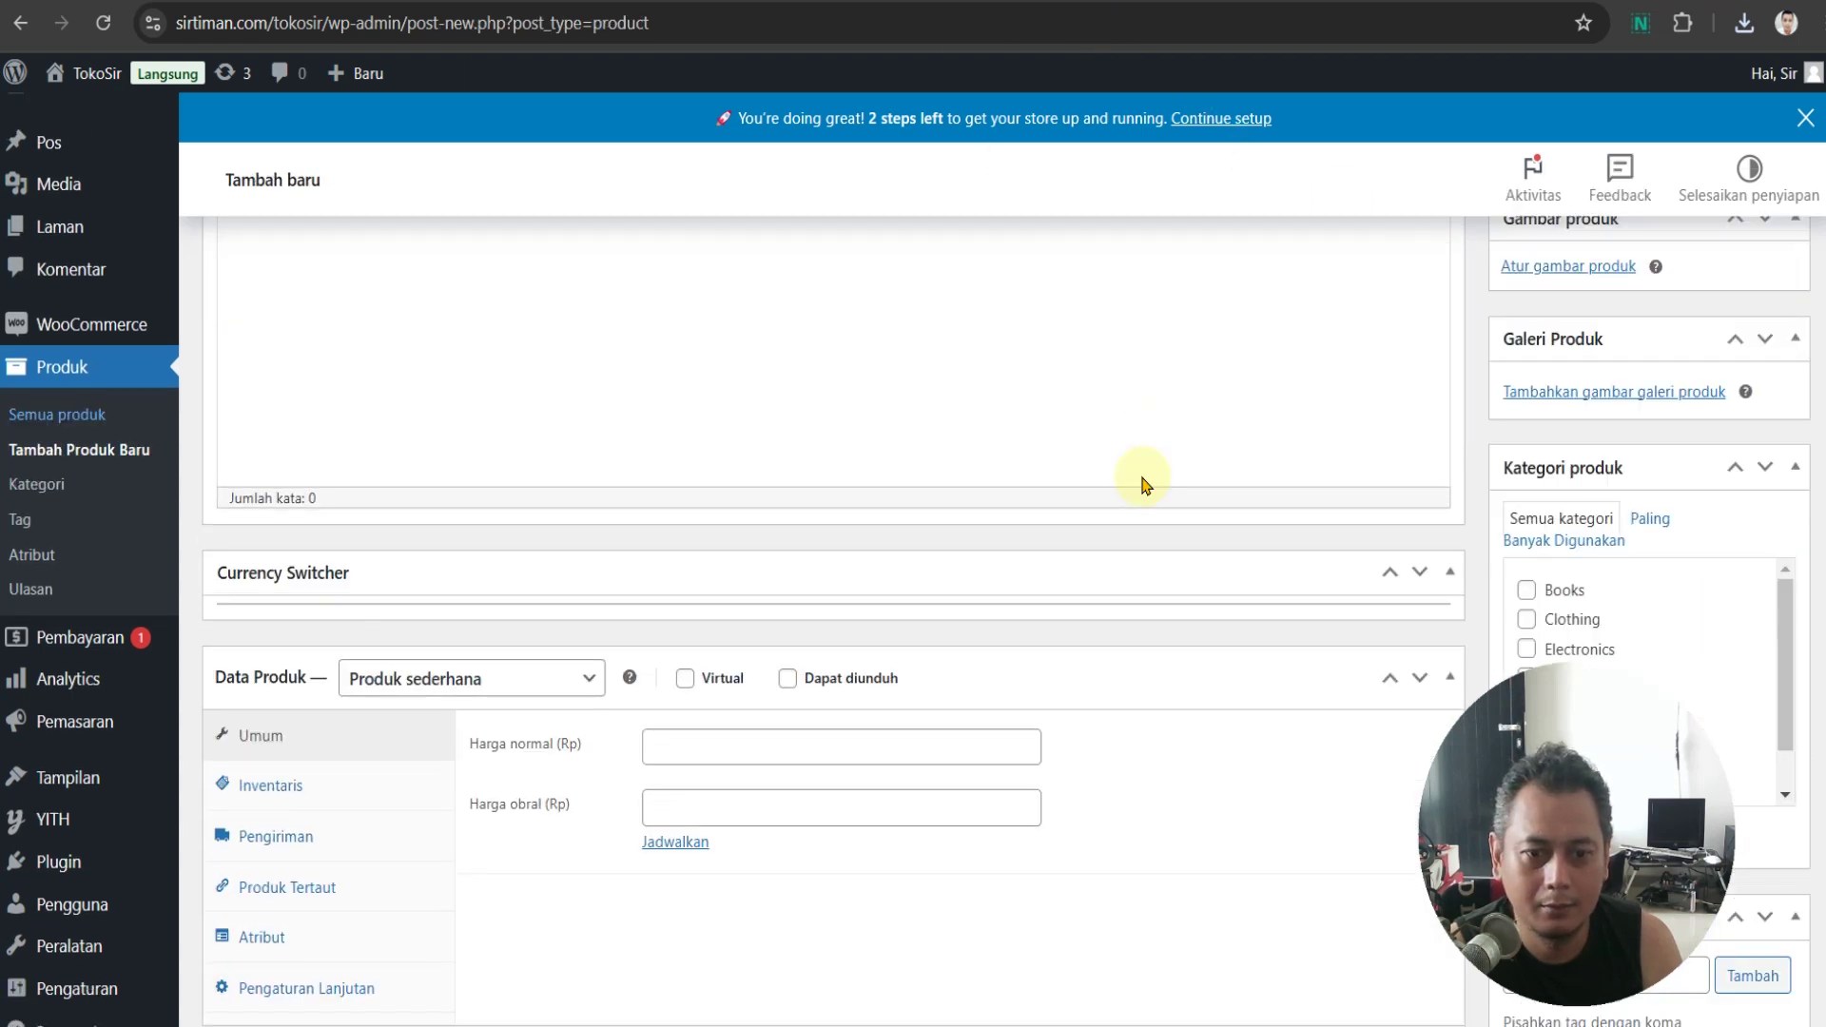
{"action": "scroll", "coordinate": [1588, 404], "scroll_direction": "up", "scroll_amount": 2}
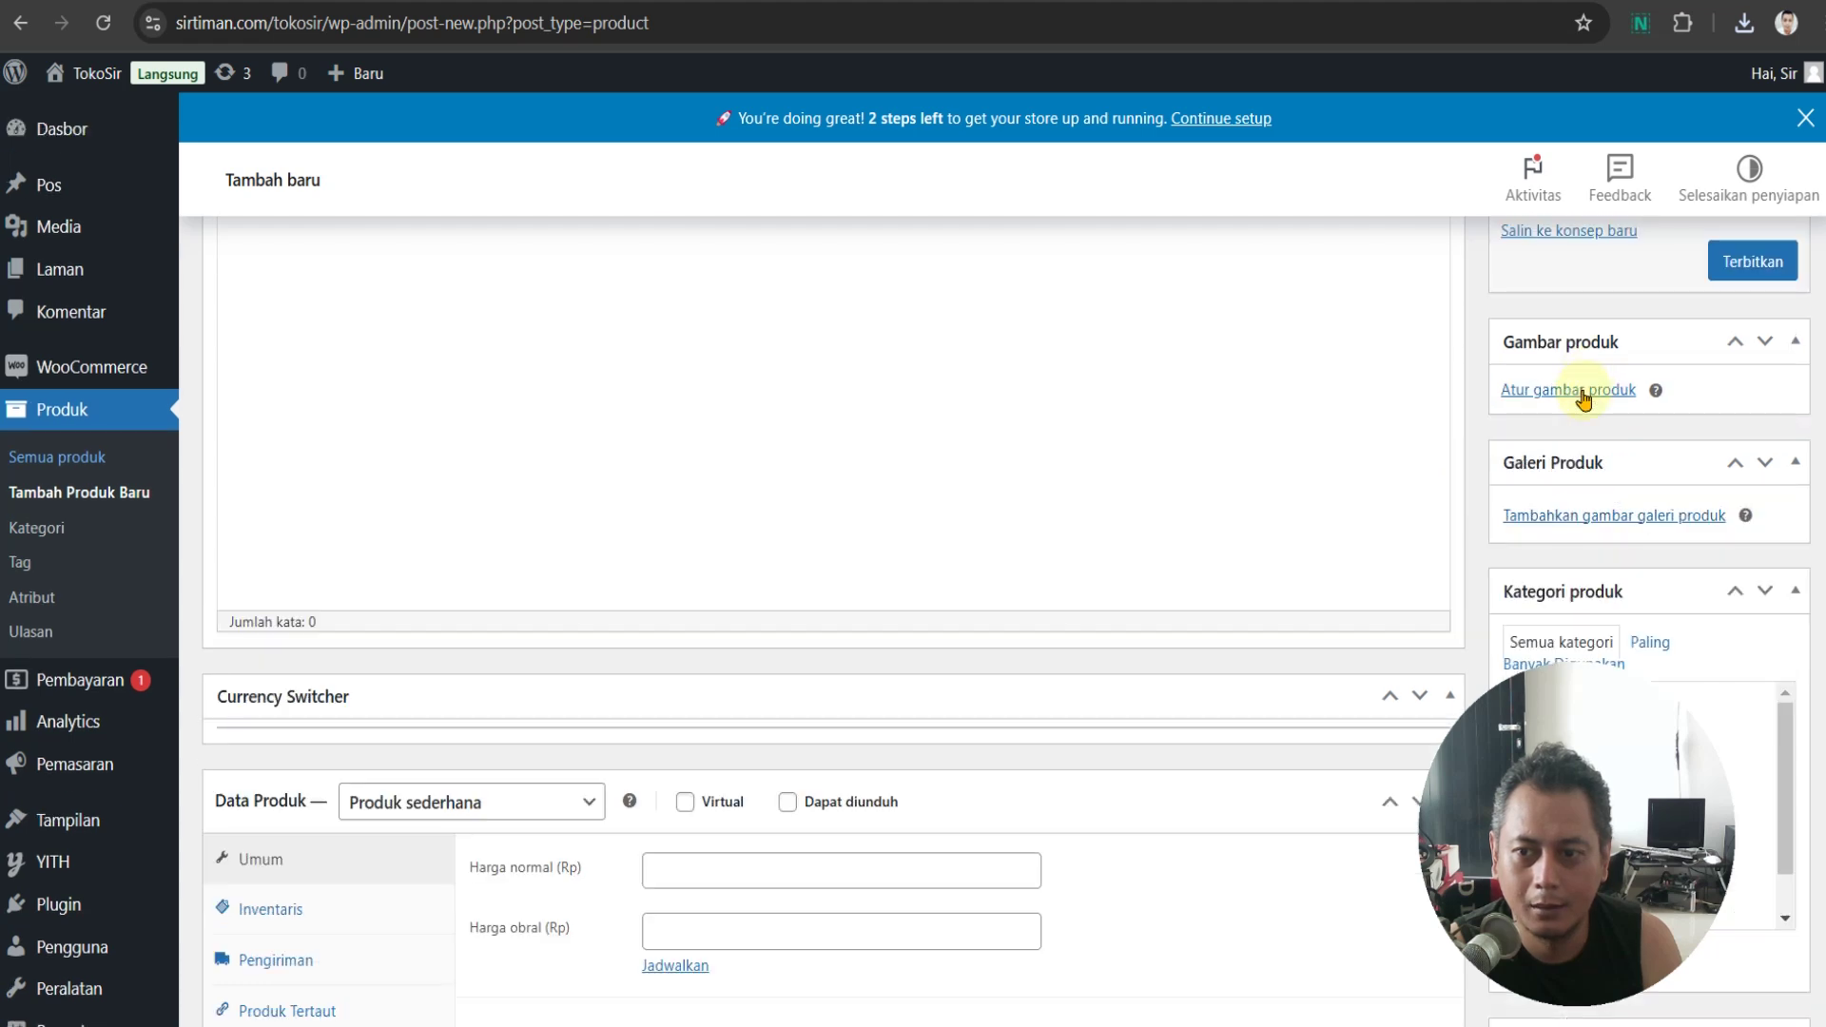
{"action": "left_click", "coordinate": [1581, 393]}
{"action": "left_click", "coordinate": [123, 173]}
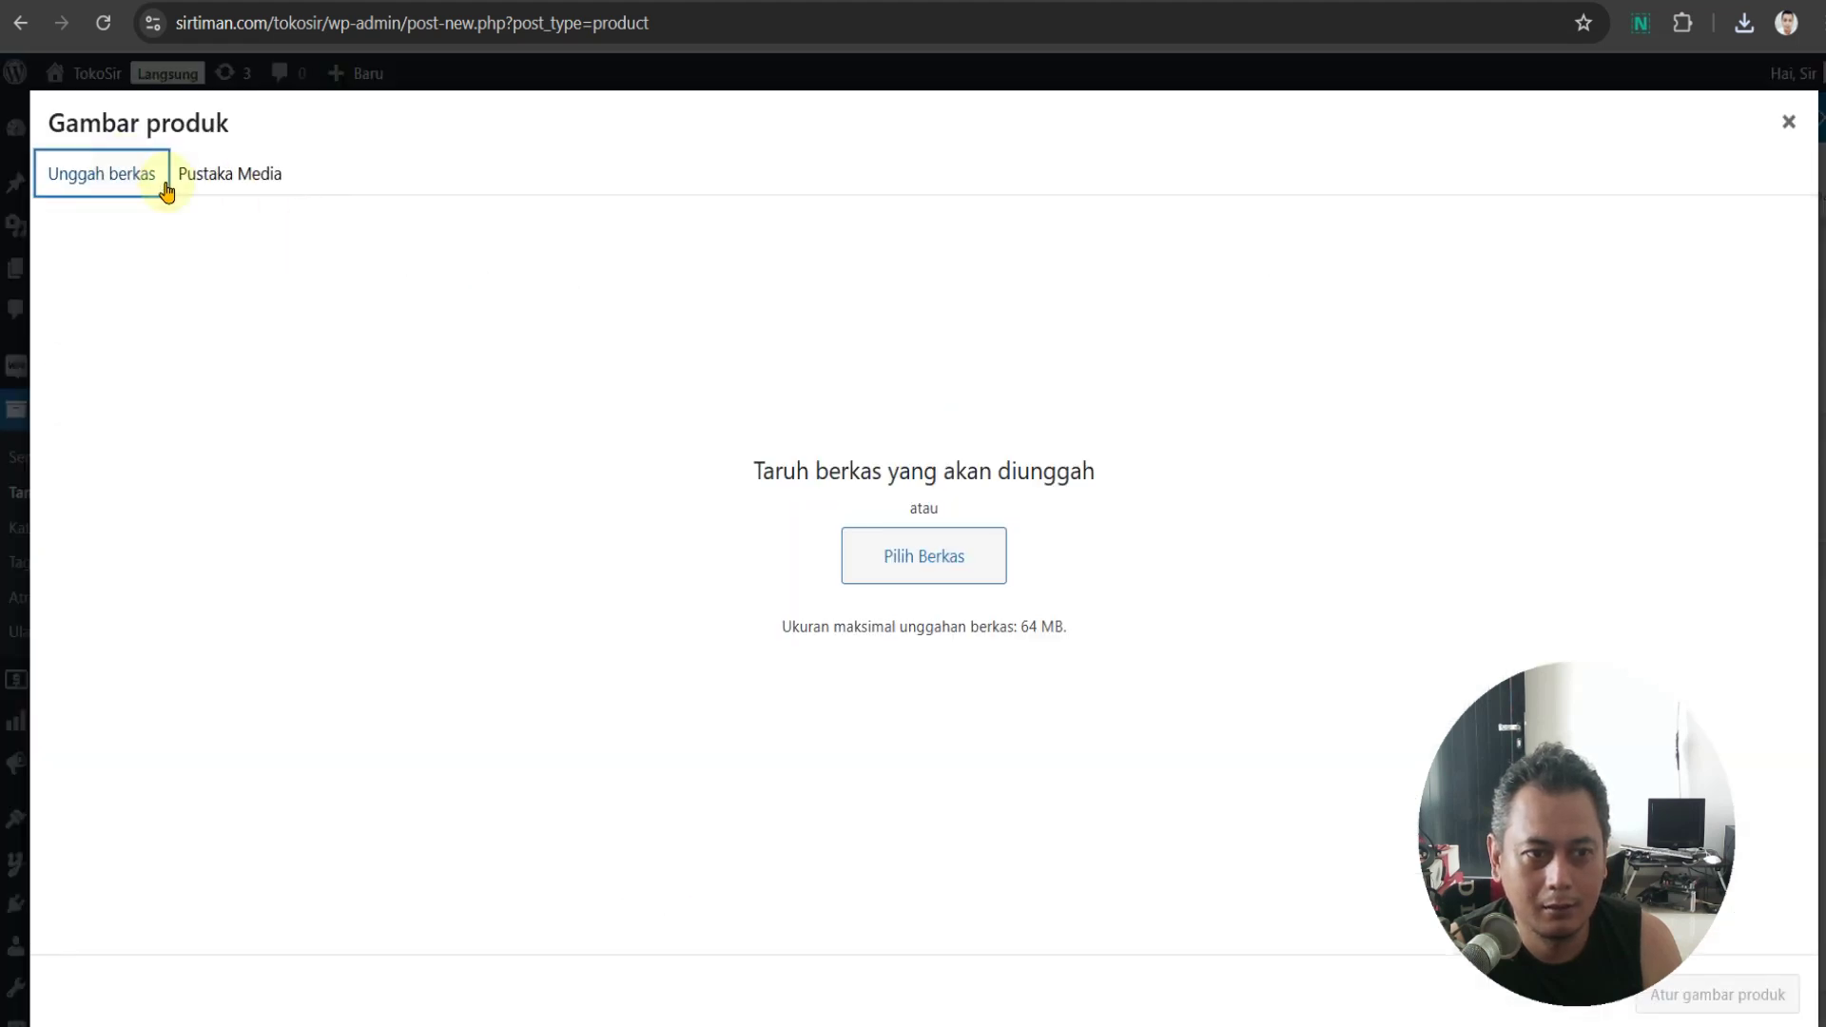
{"action": "left_click", "coordinate": [942, 565]}
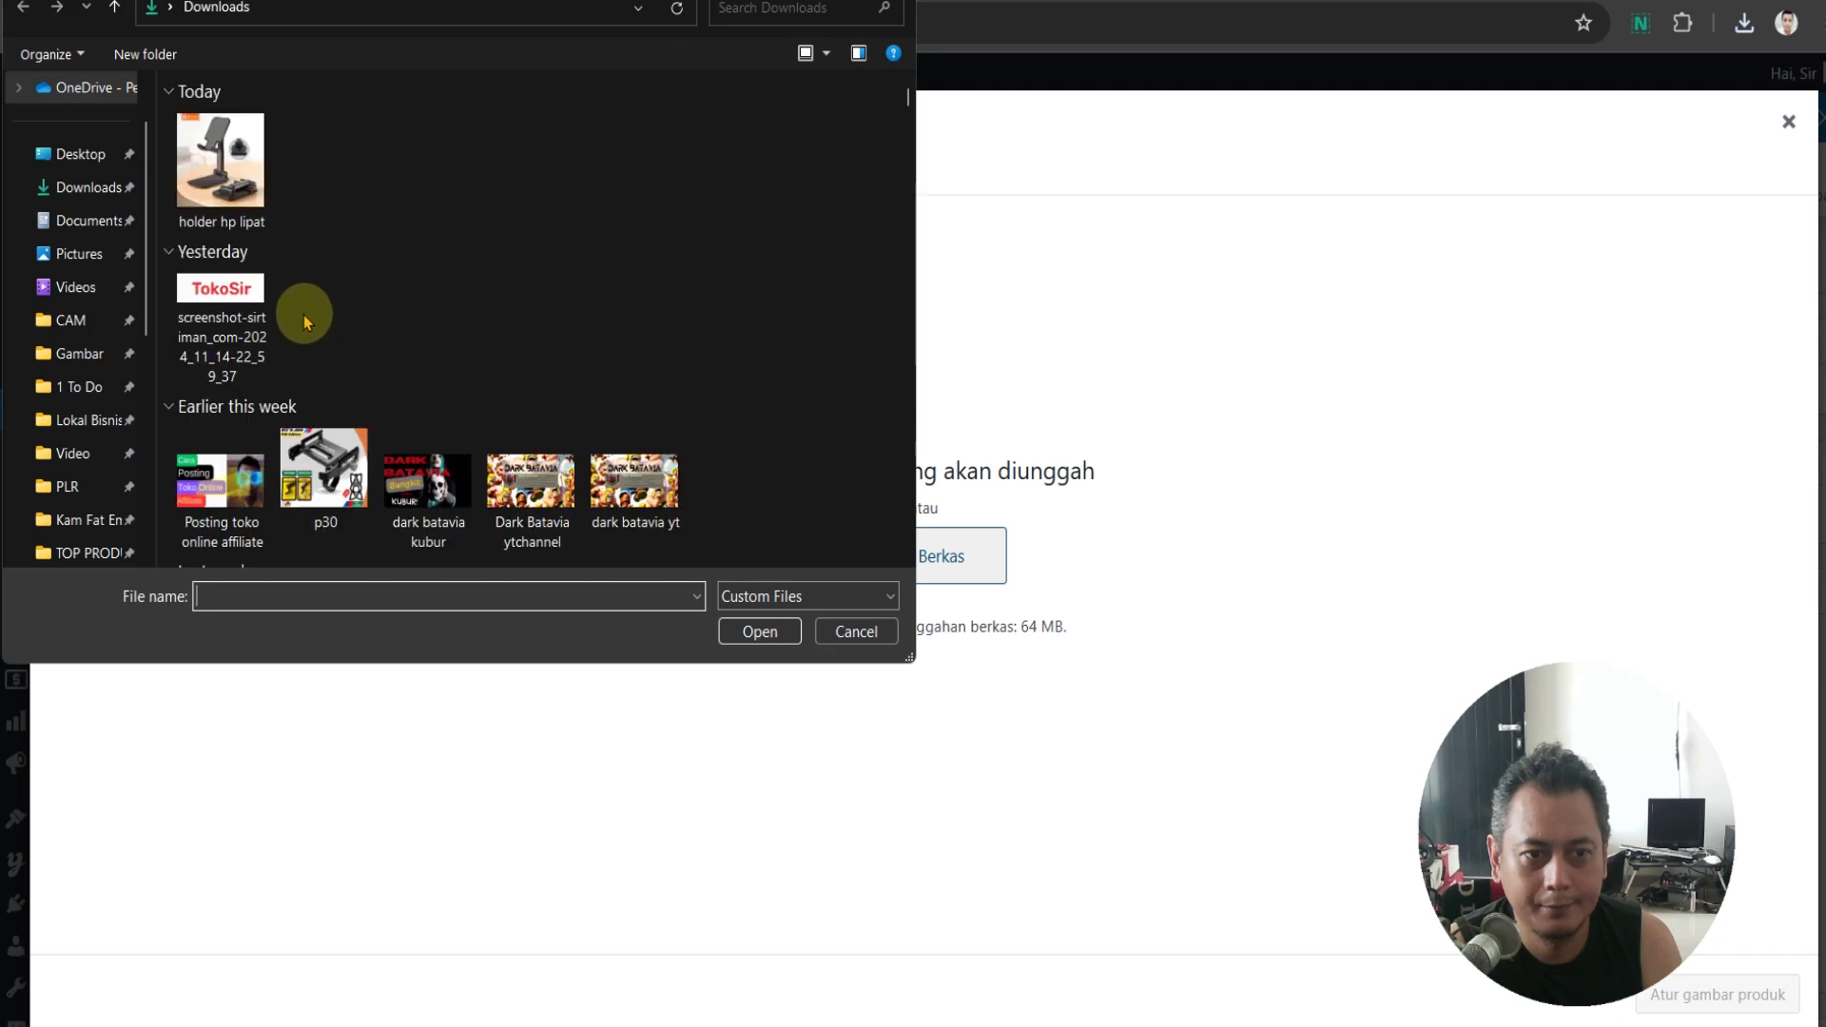
{"action": "left_click", "coordinate": [221, 159]}
{"action": "left_click", "coordinate": [760, 632]}
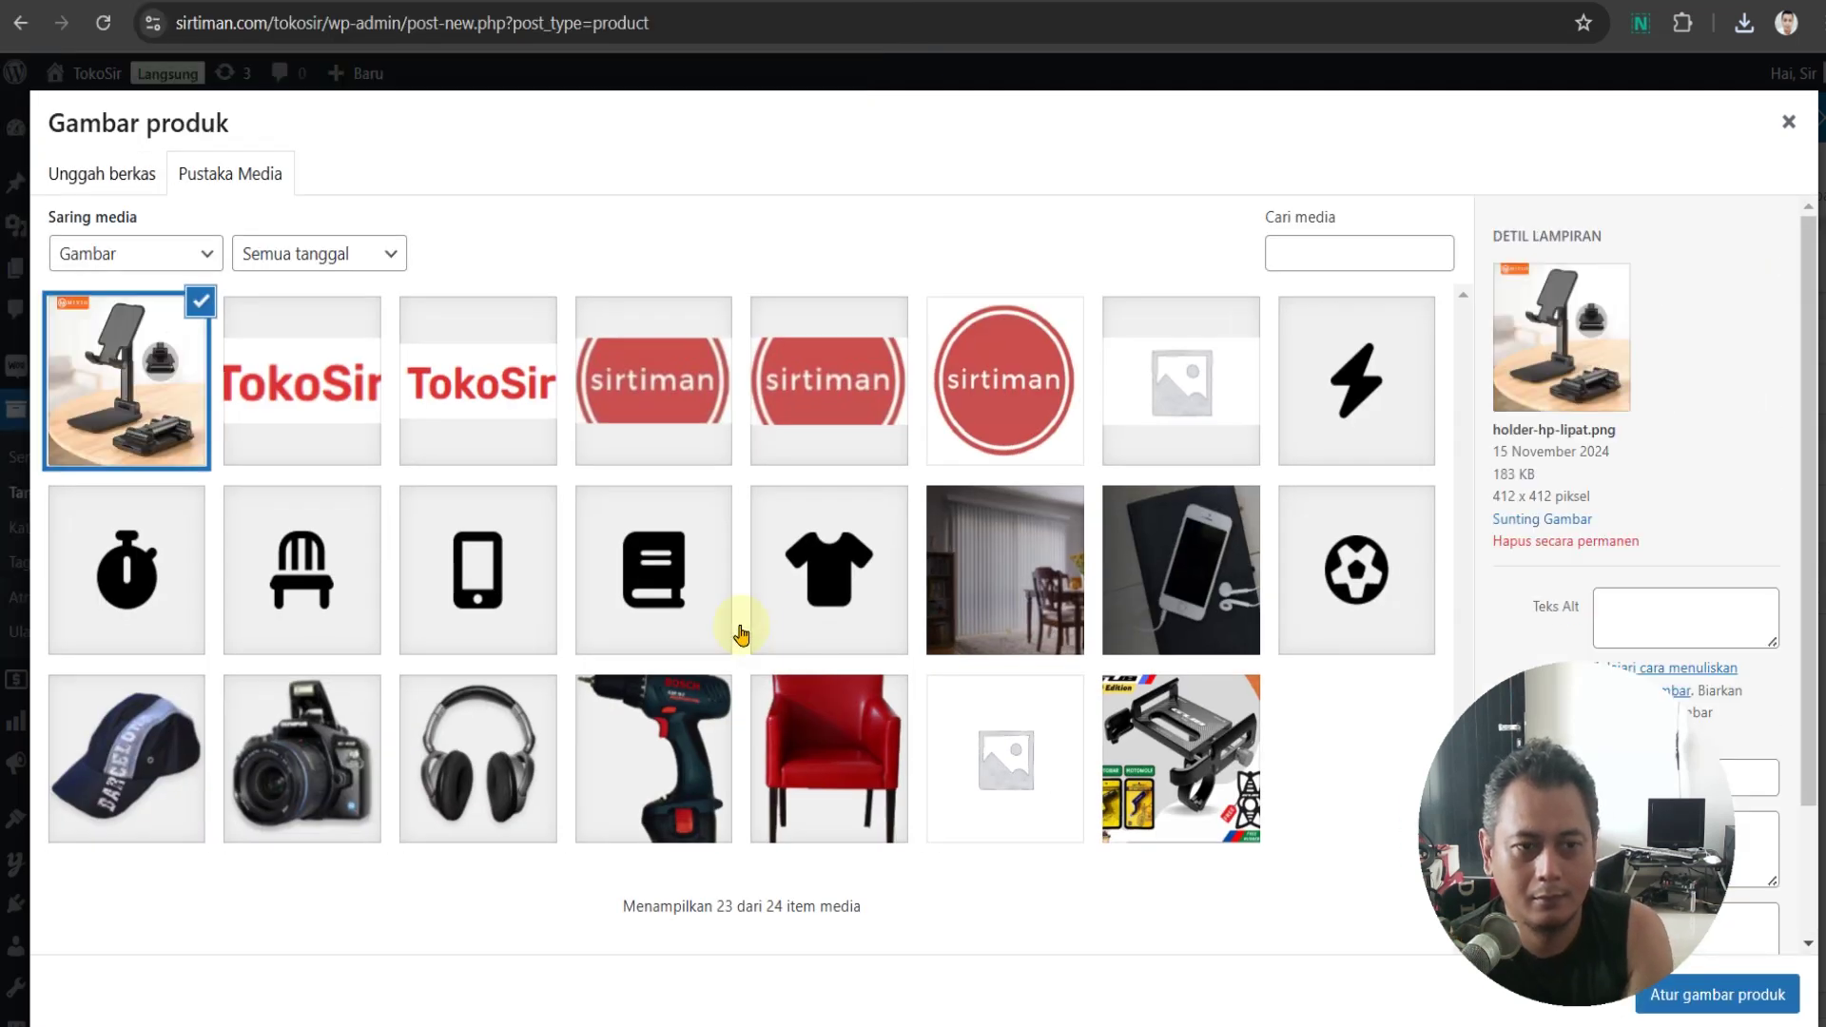
{"action": "left_click", "coordinate": [1726, 994]}
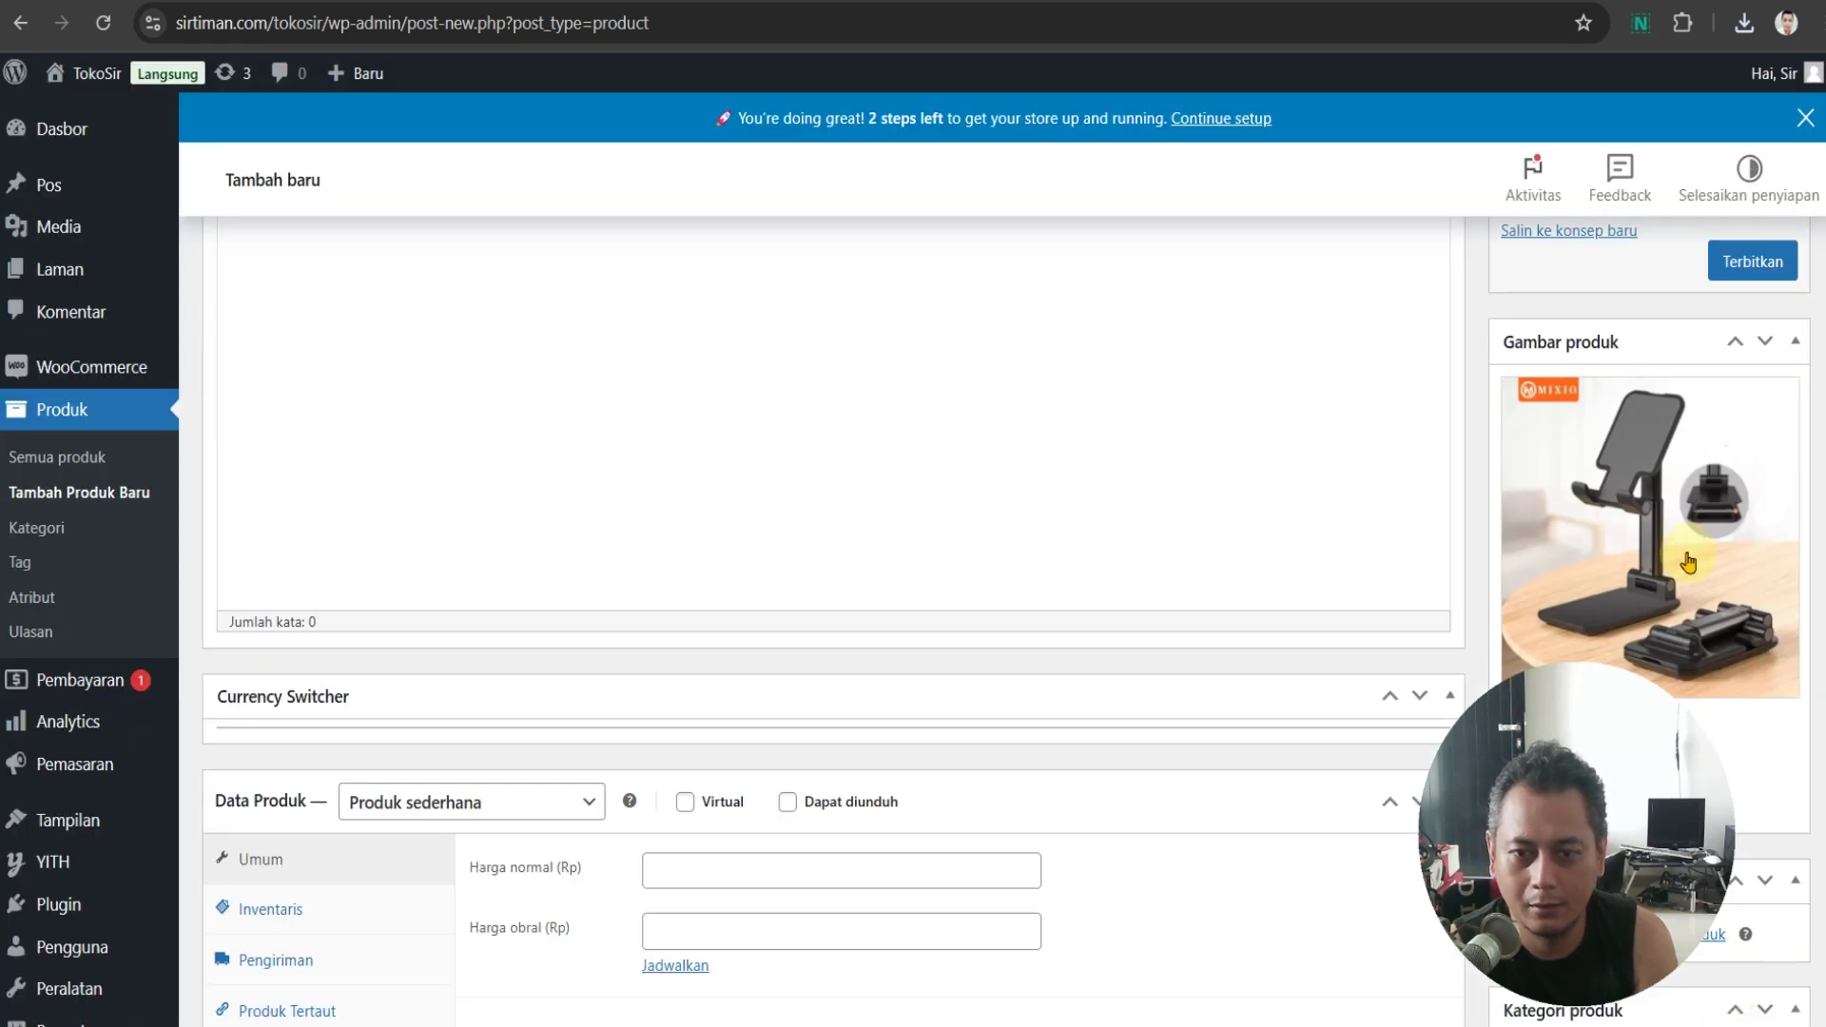
{"action": "scroll", "coordinate": [1206, 717], "scroll_direction": "up", "scroll_amount": 8}
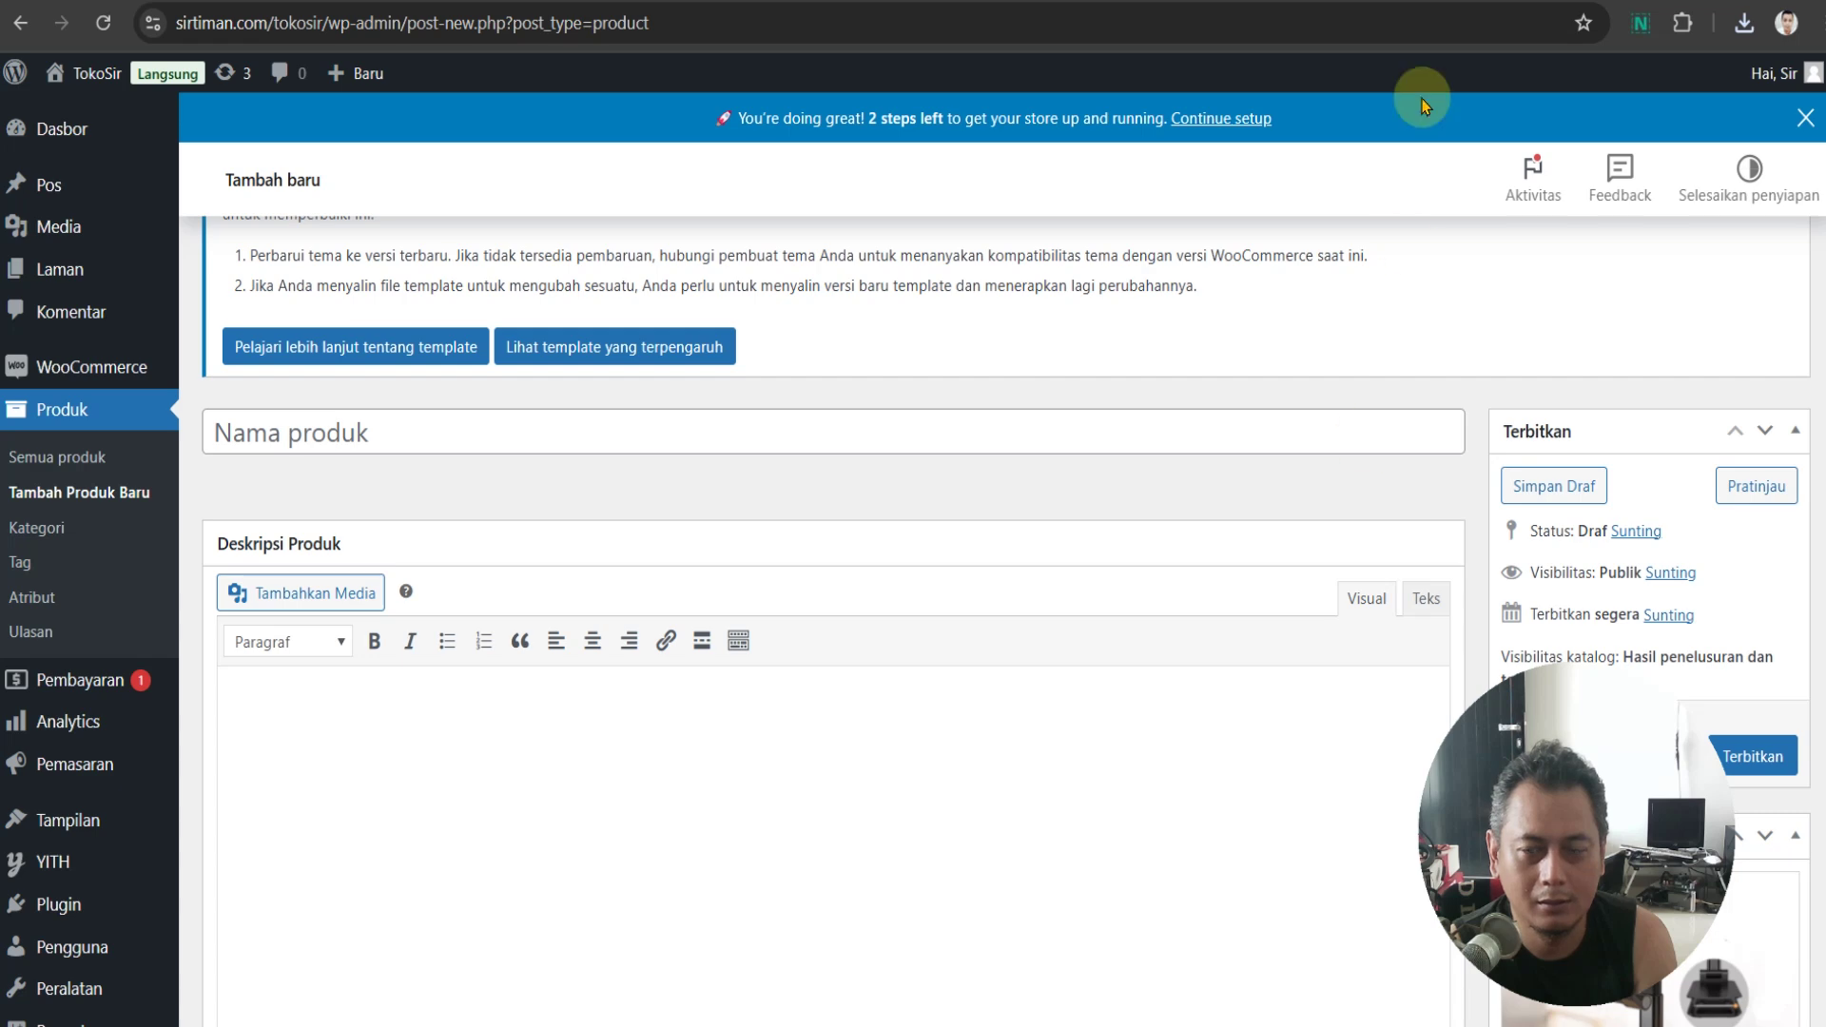
Switch to the phone holder's Tokopedia page, show its Hitam variant, and copy the title from Liftable through desktop
{"action": "key", "text": "ctrl+Tab"}
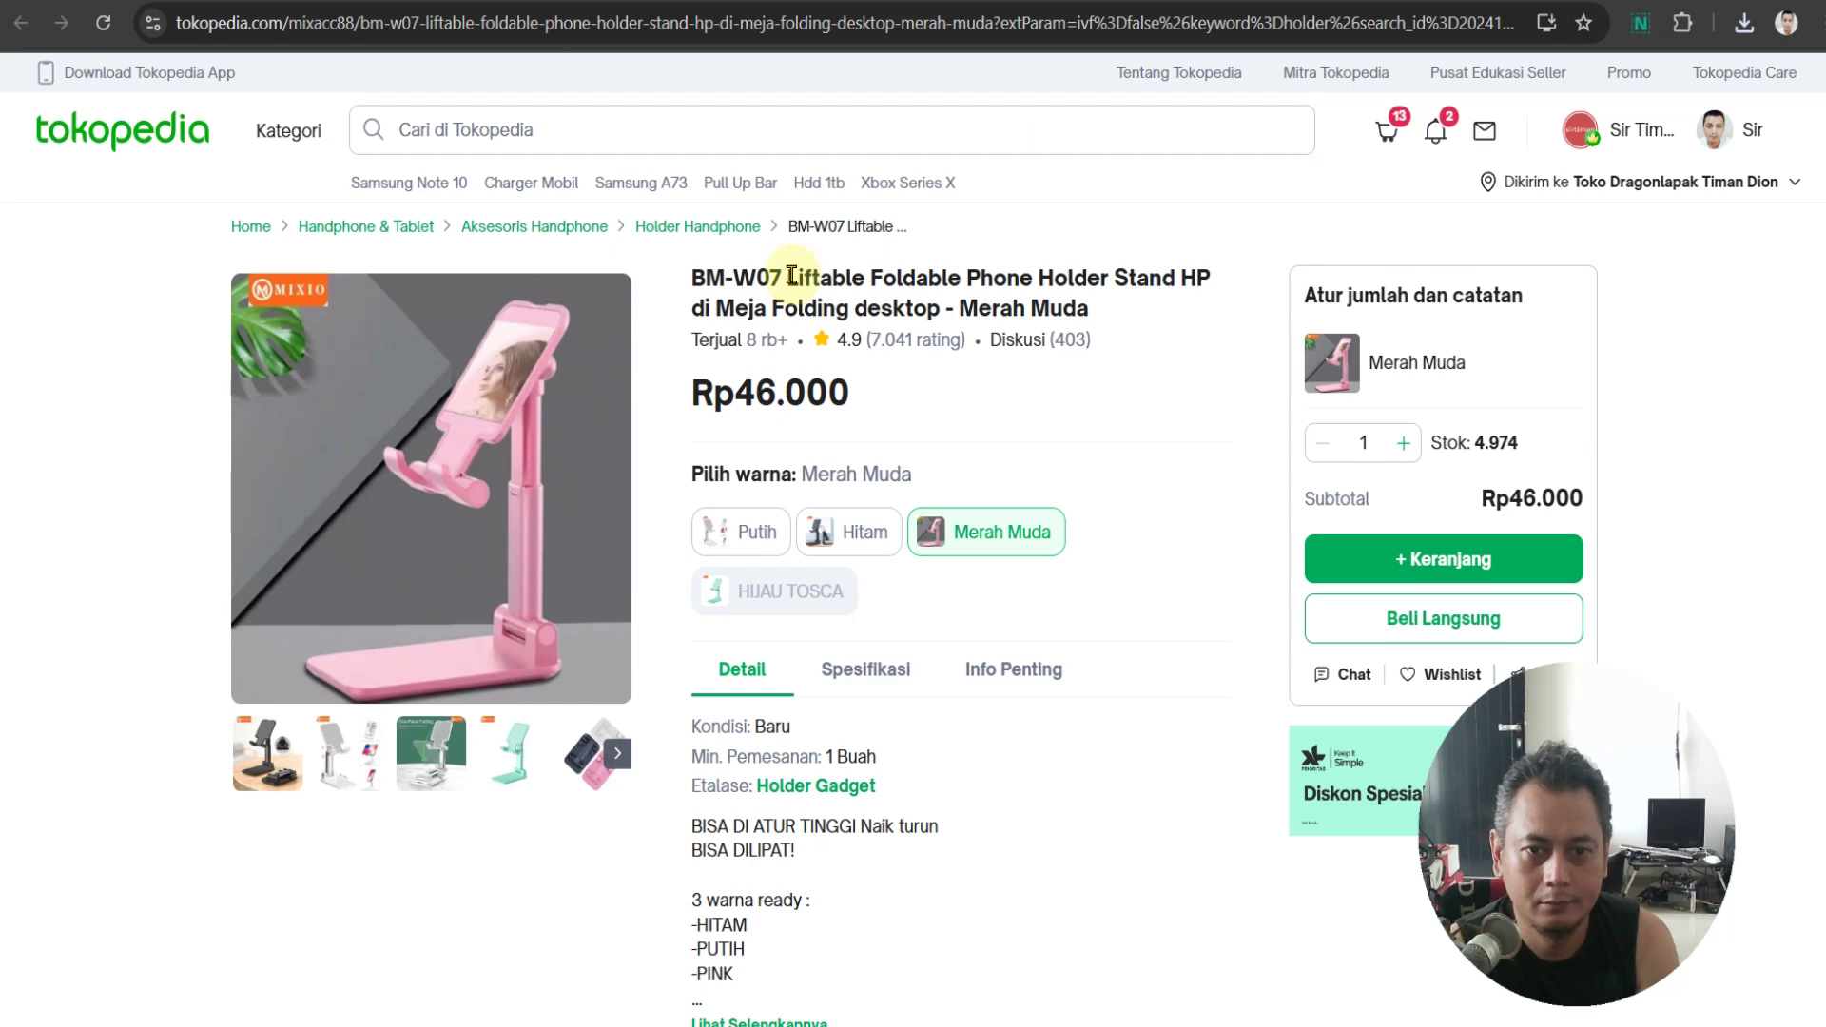
{"action": "left_click", "coordinate": [849, 533]}
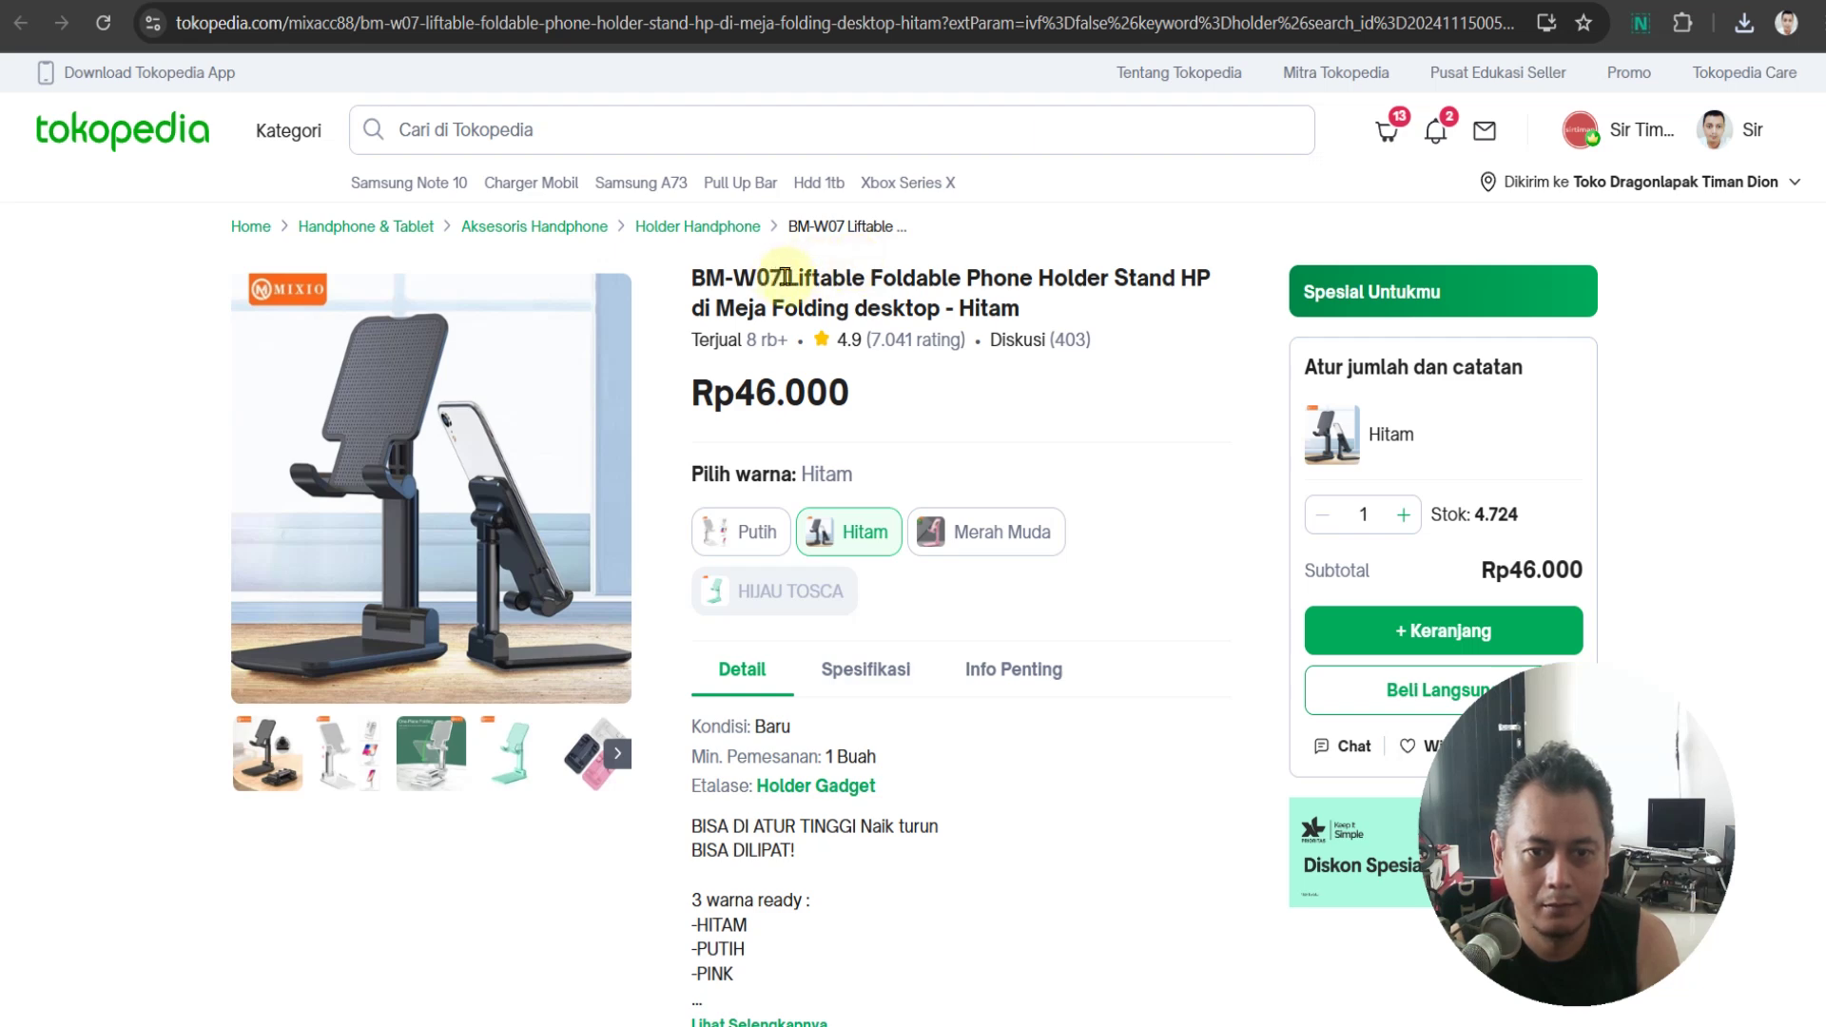
{"action": "left_click_drag", "start_coordinate": [784, 278], "coordinate": [928, 304]}
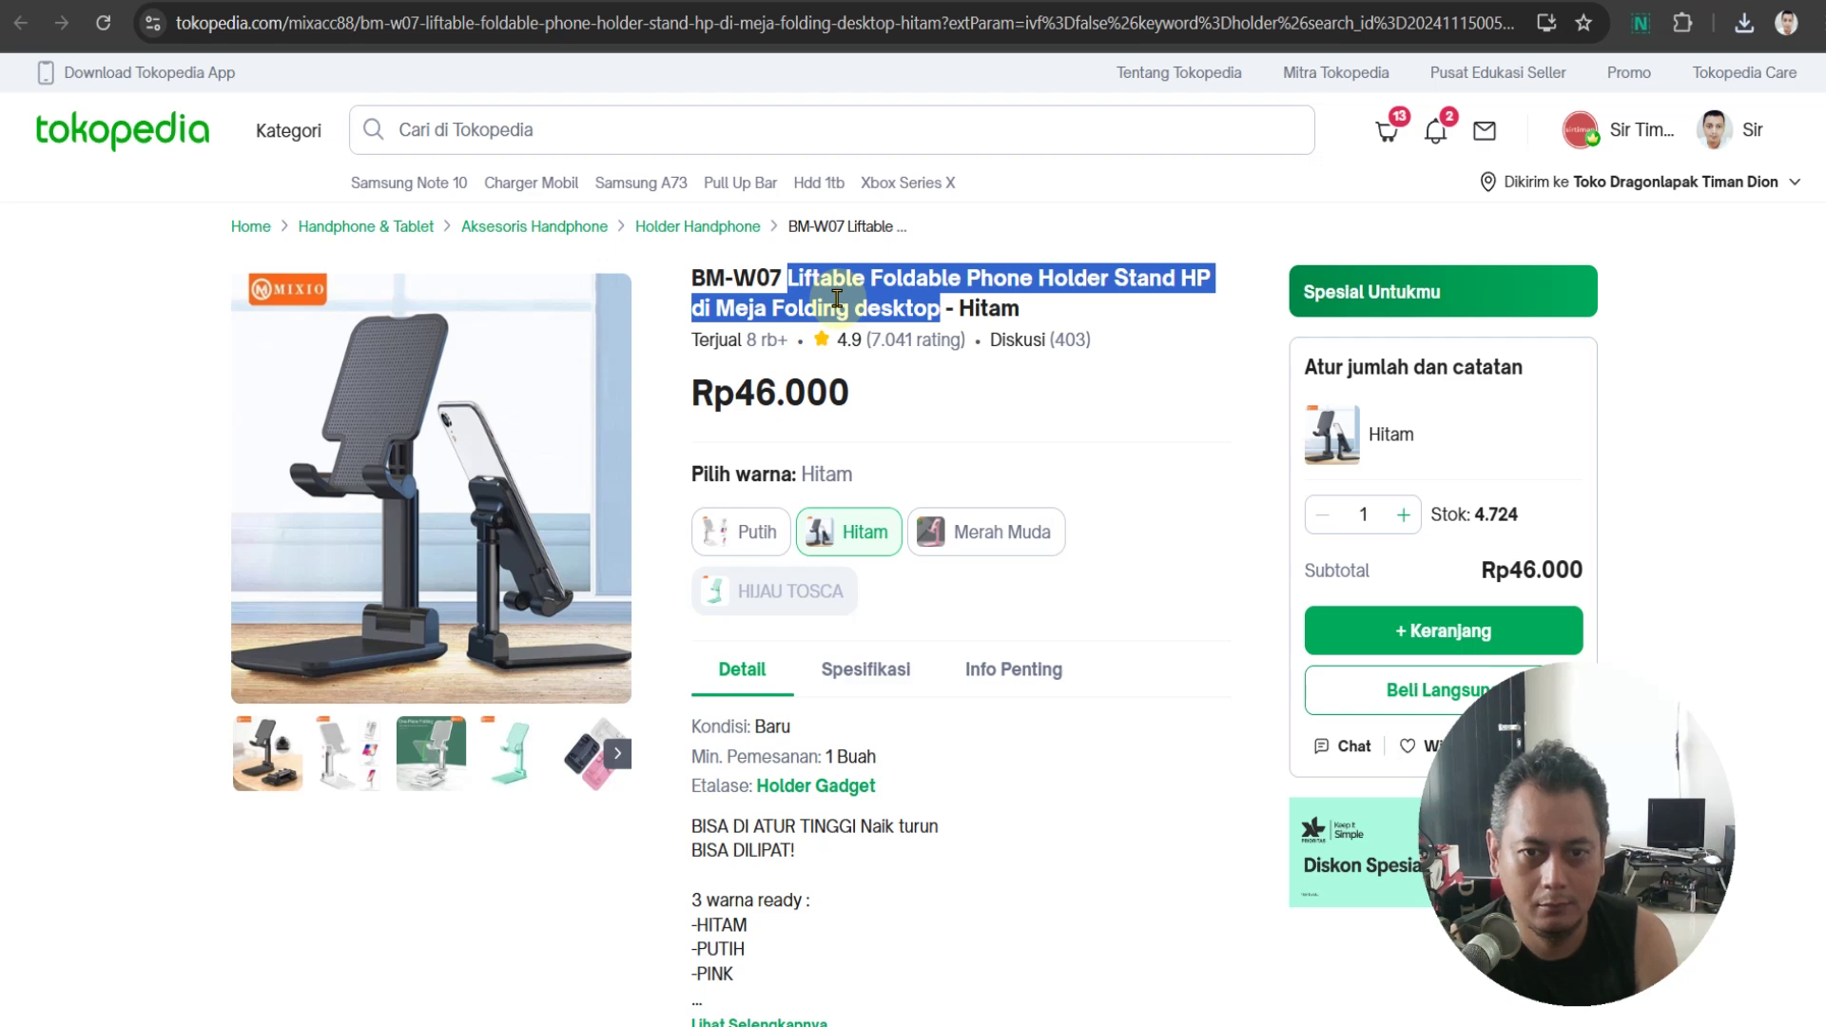
{"action": "right_click", "coordinate": [935, 302]}
{"action": "left_click", "coordinate": [951, 333]}
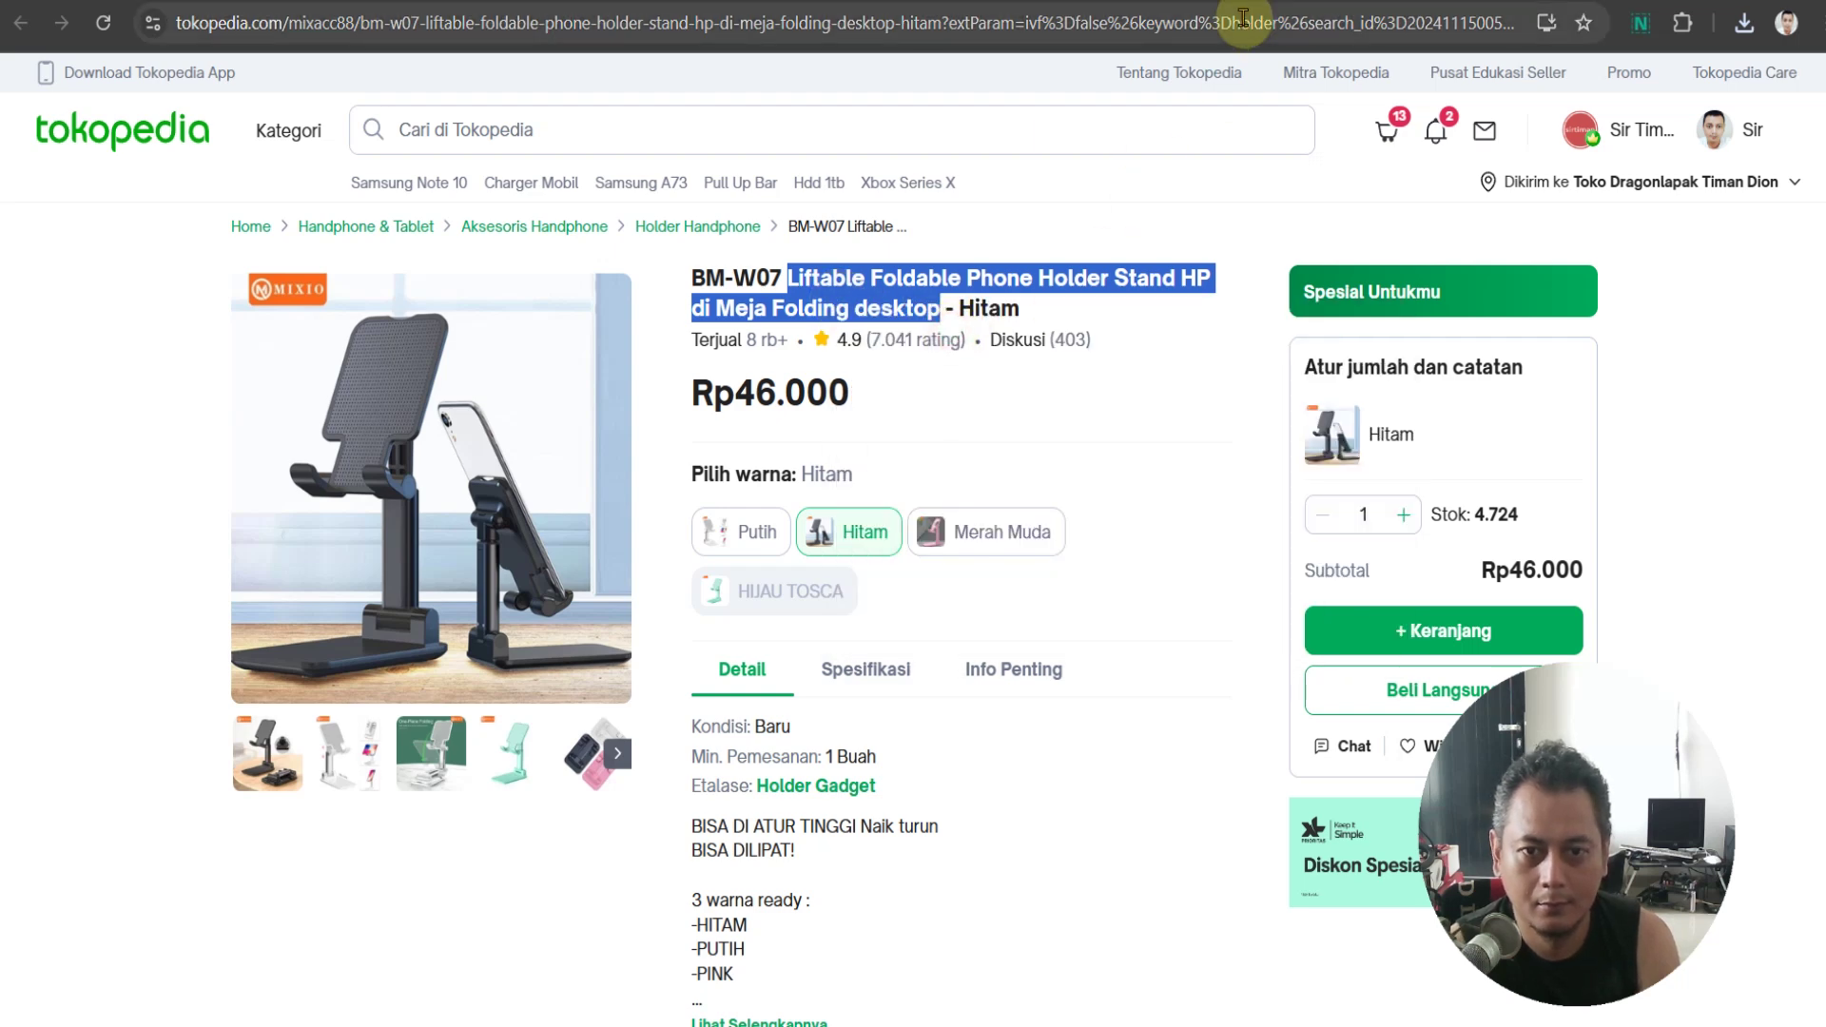
Expand the phone holder's full Tokopedia description and examine its colours, features and compatibility details
{"action": "left_click", "coordinate": [1139, 618]}
{"action": "scroll", "coordinate": [1032, 817], "scroll_direction": "down", "scroll_amount": 4}
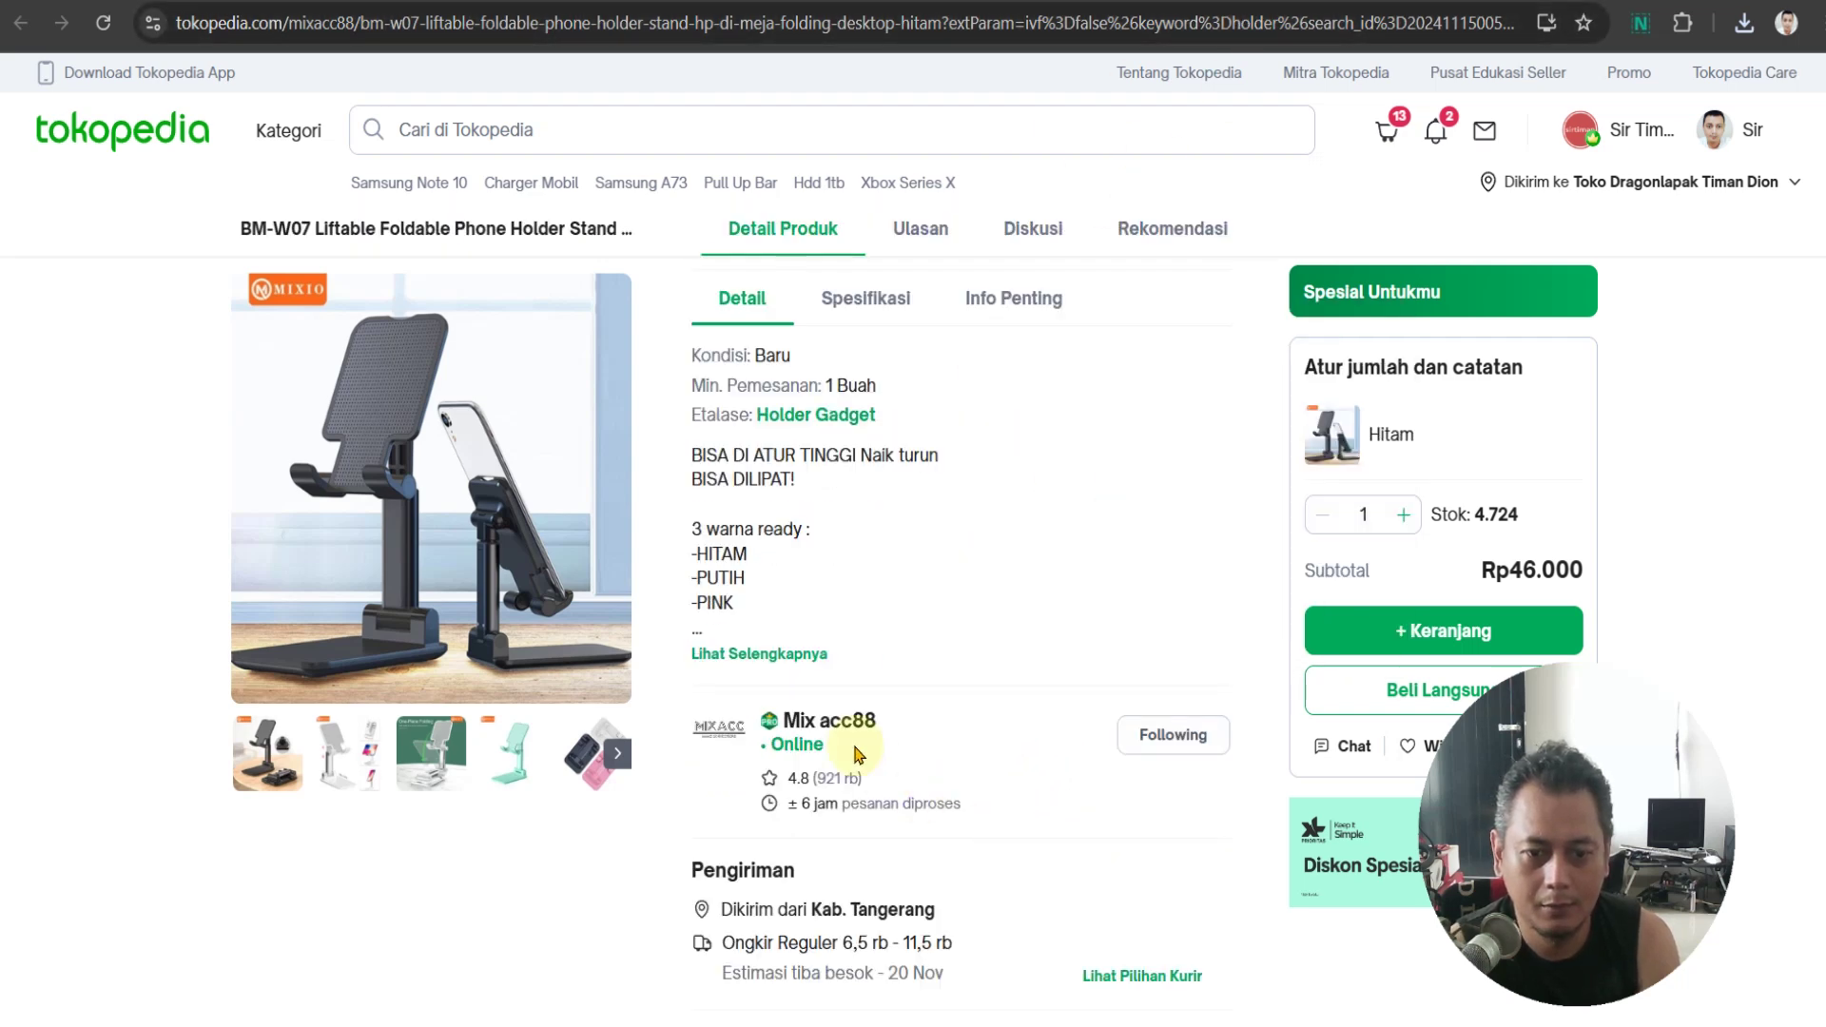
{"action": "left_click", "coordinate": [784, 658]}
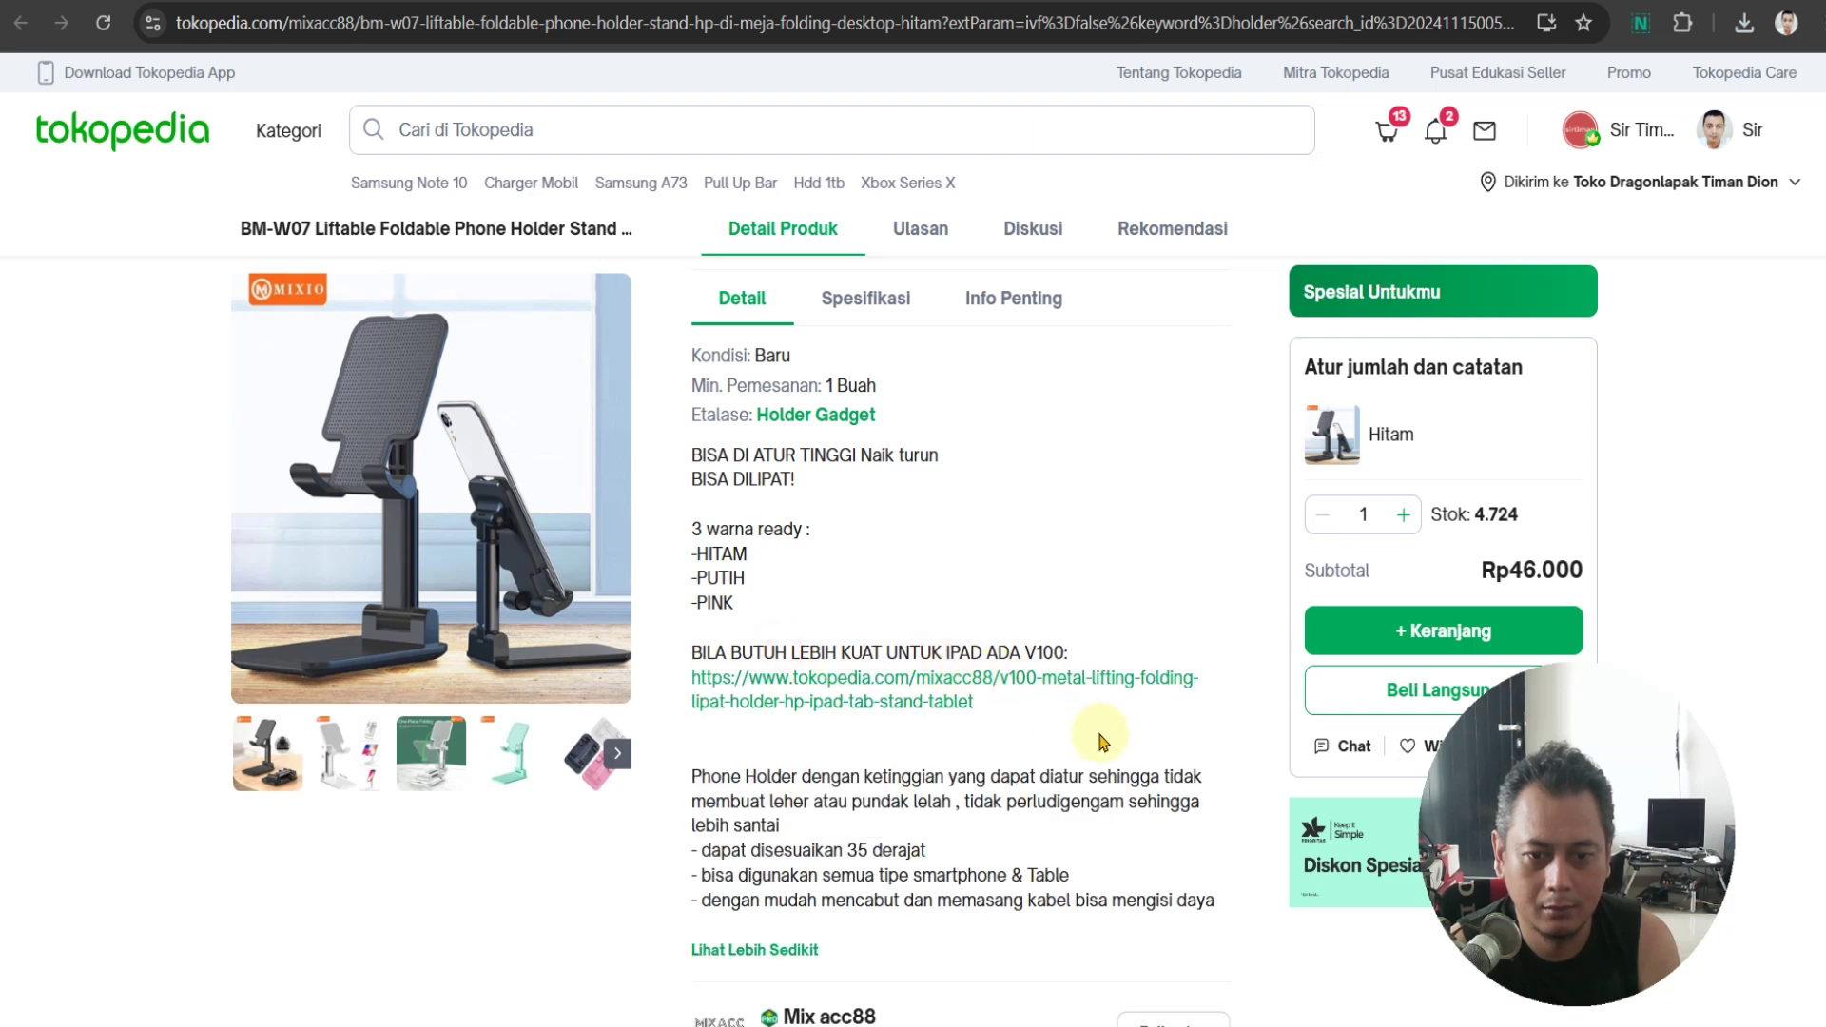
{"action": "scroll", "coordinate": [1101, 742], "scroll_direction": "down", "scroll_amount": 3}
{"action": "scroll", "coordinate": [1101, 742], "scroll_direction": "up", "scroll_amount": 3}
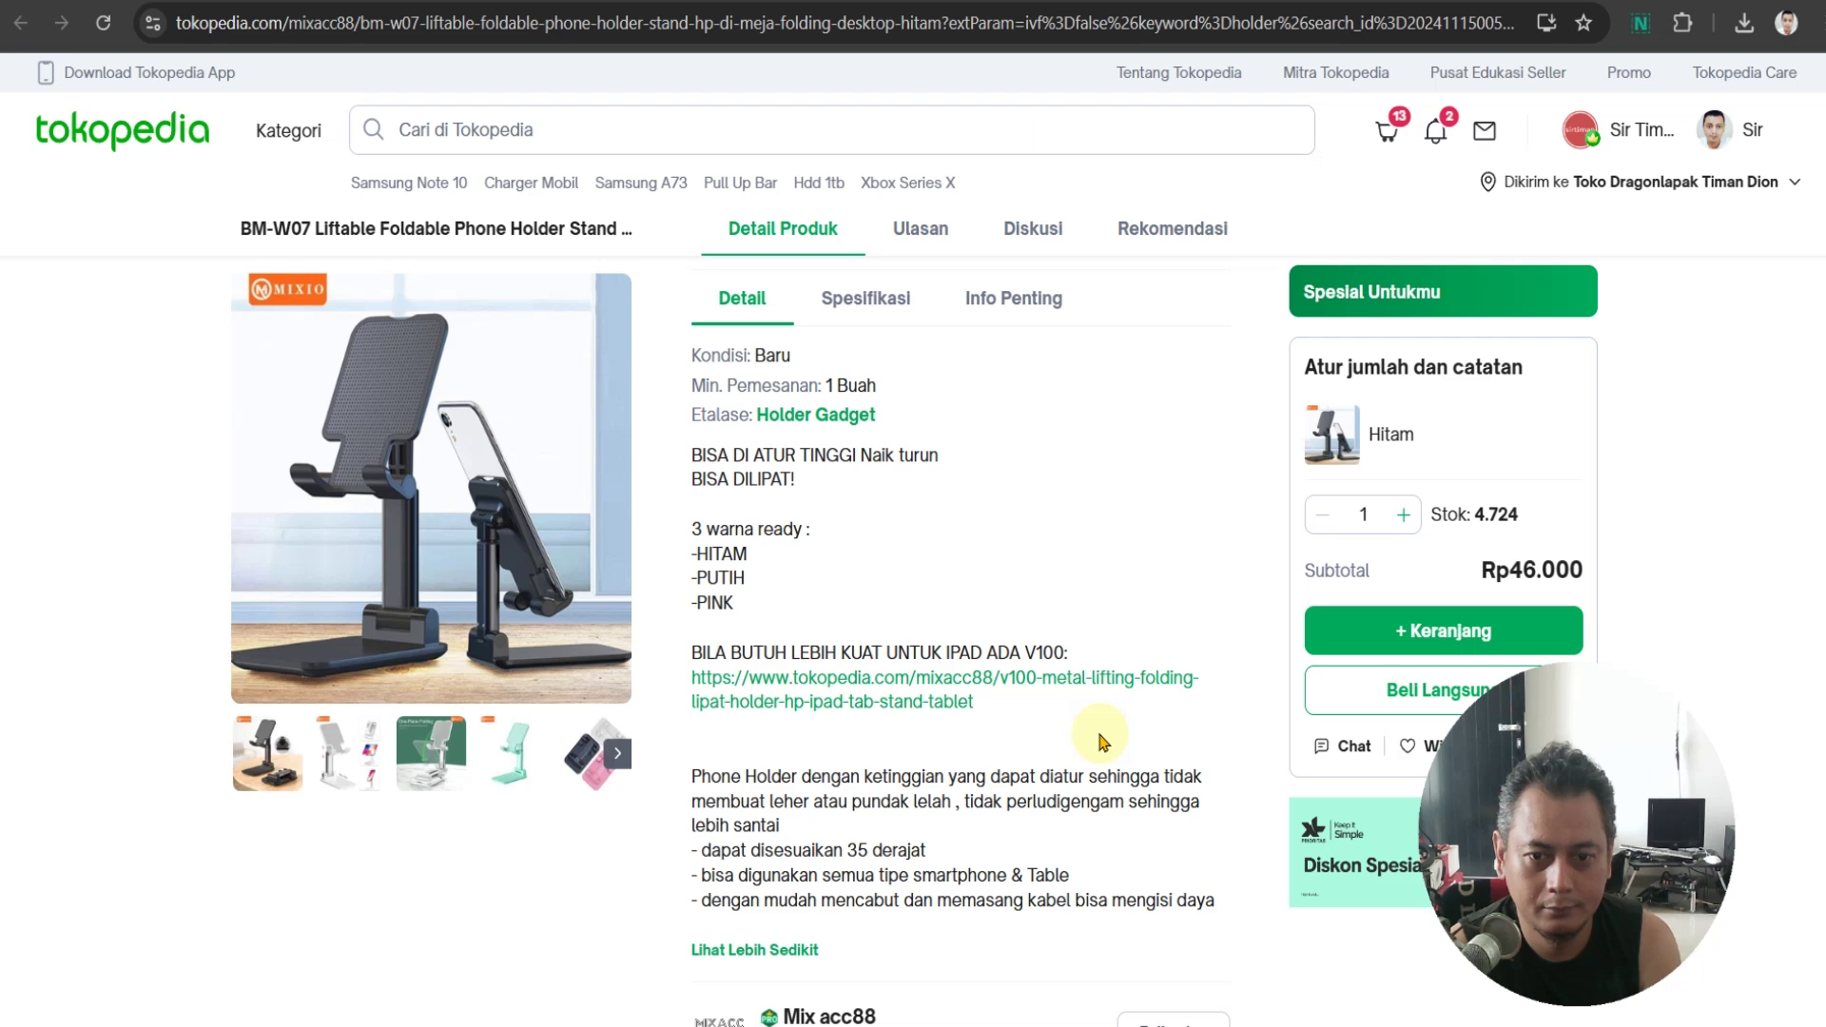
{"action": "scroll", "coordinate": [1101, 741], "scroll_direction": "up", "scroll_amount": 1}
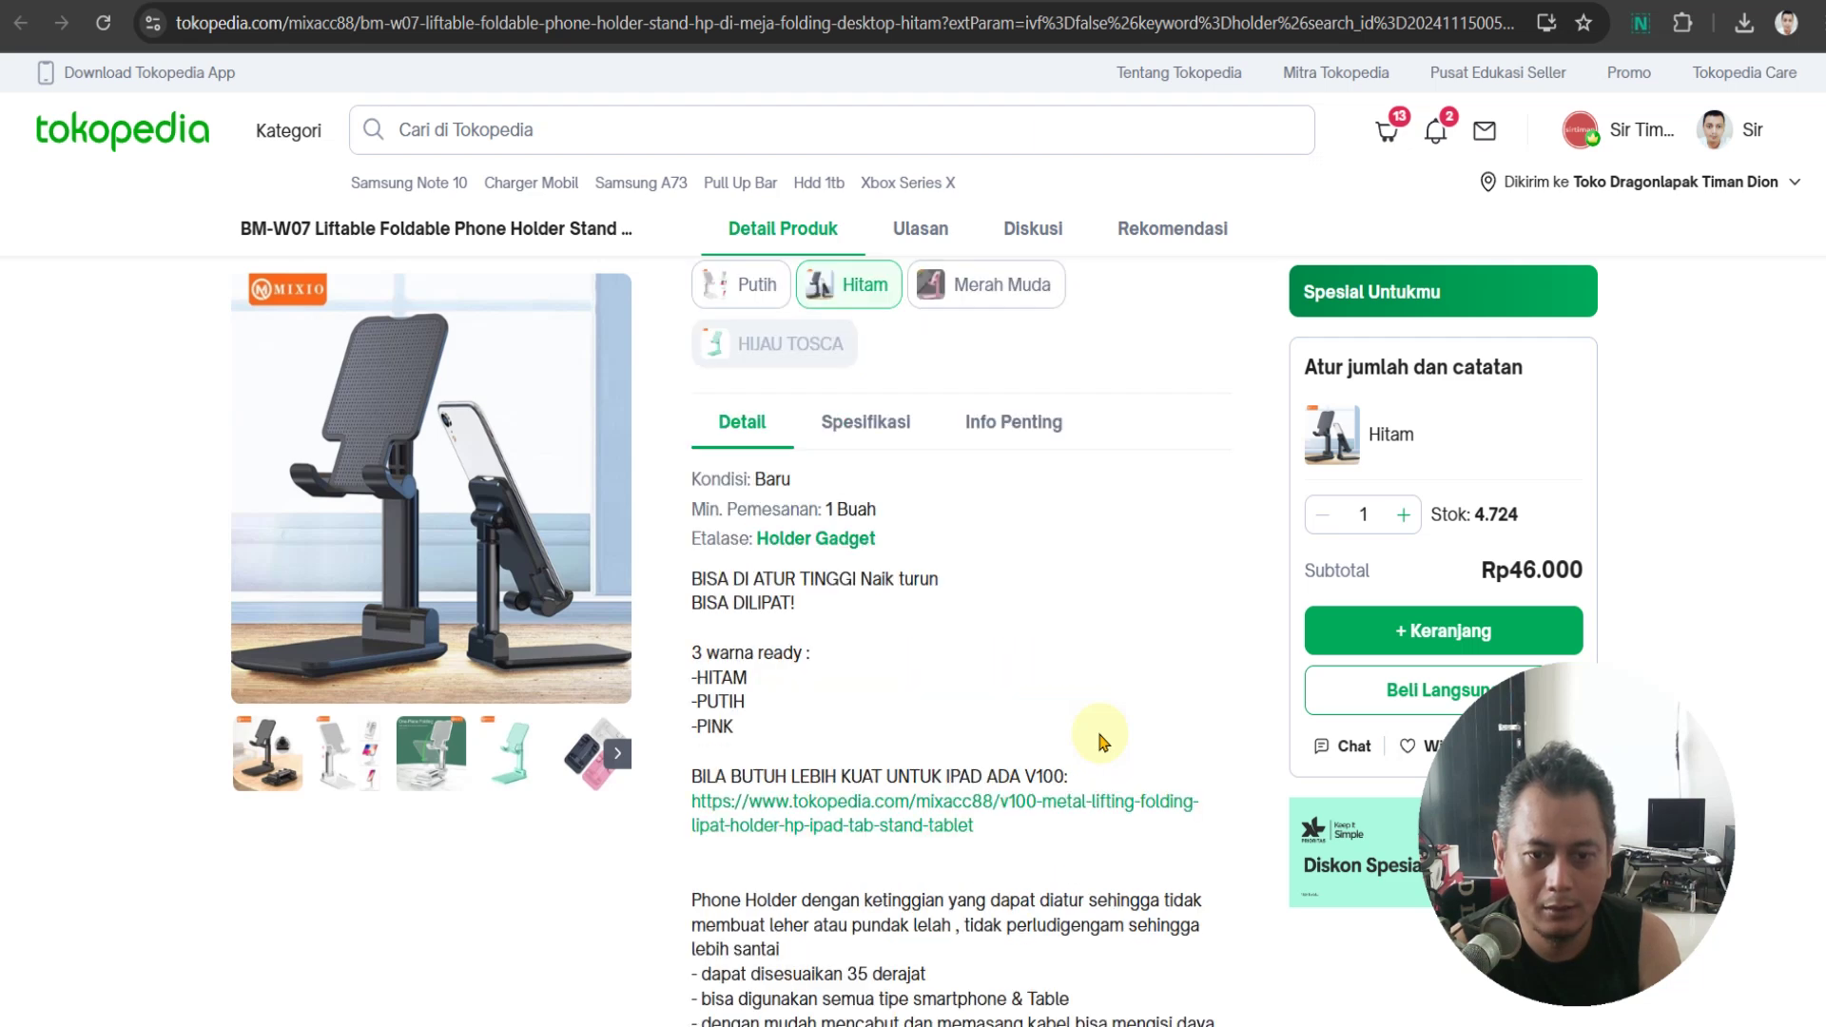
{"action": "scroll", "coordinate": [1101, 742], "scroll_direction": "down", "scroll_amount": 1}
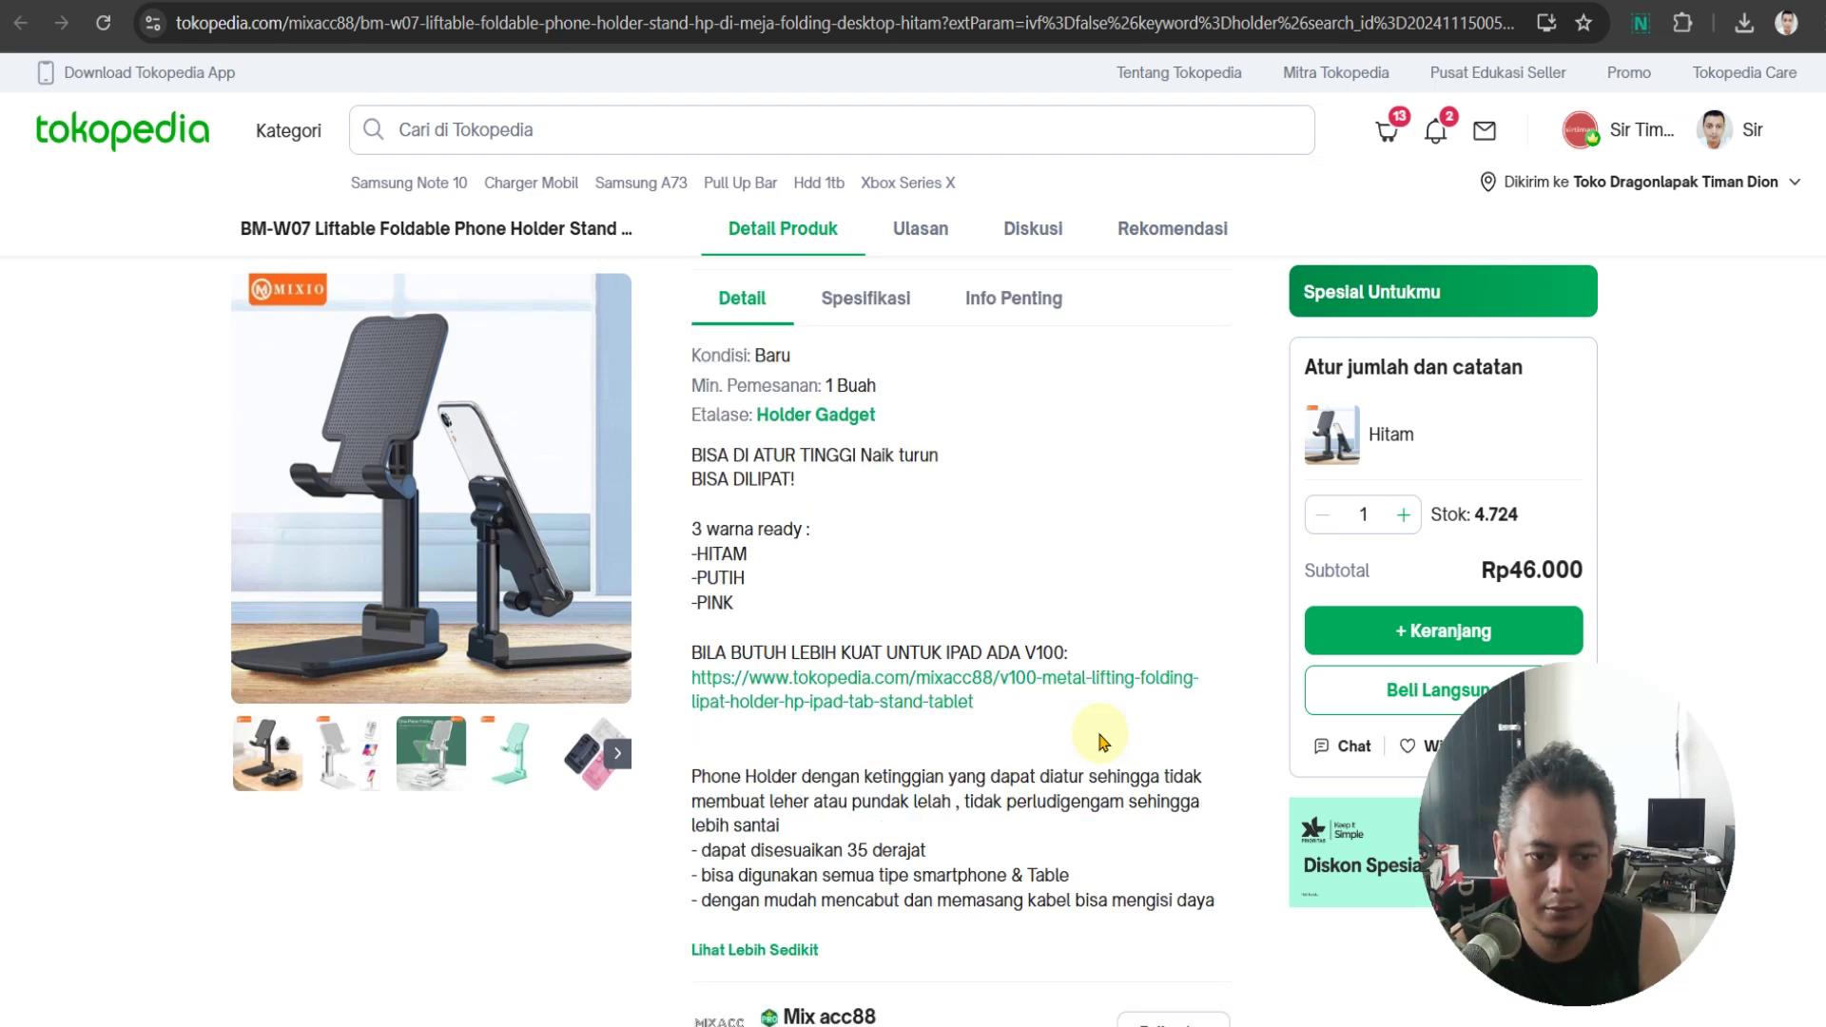
{"action": "scroll", "coordinate": [1101, 742], "scroll_direction": "up", "scroll_amount": 3}
{"action": "scroll", "coordinate": [1084, 713], "scroll_direction": "down", "scroll_amount": 1}
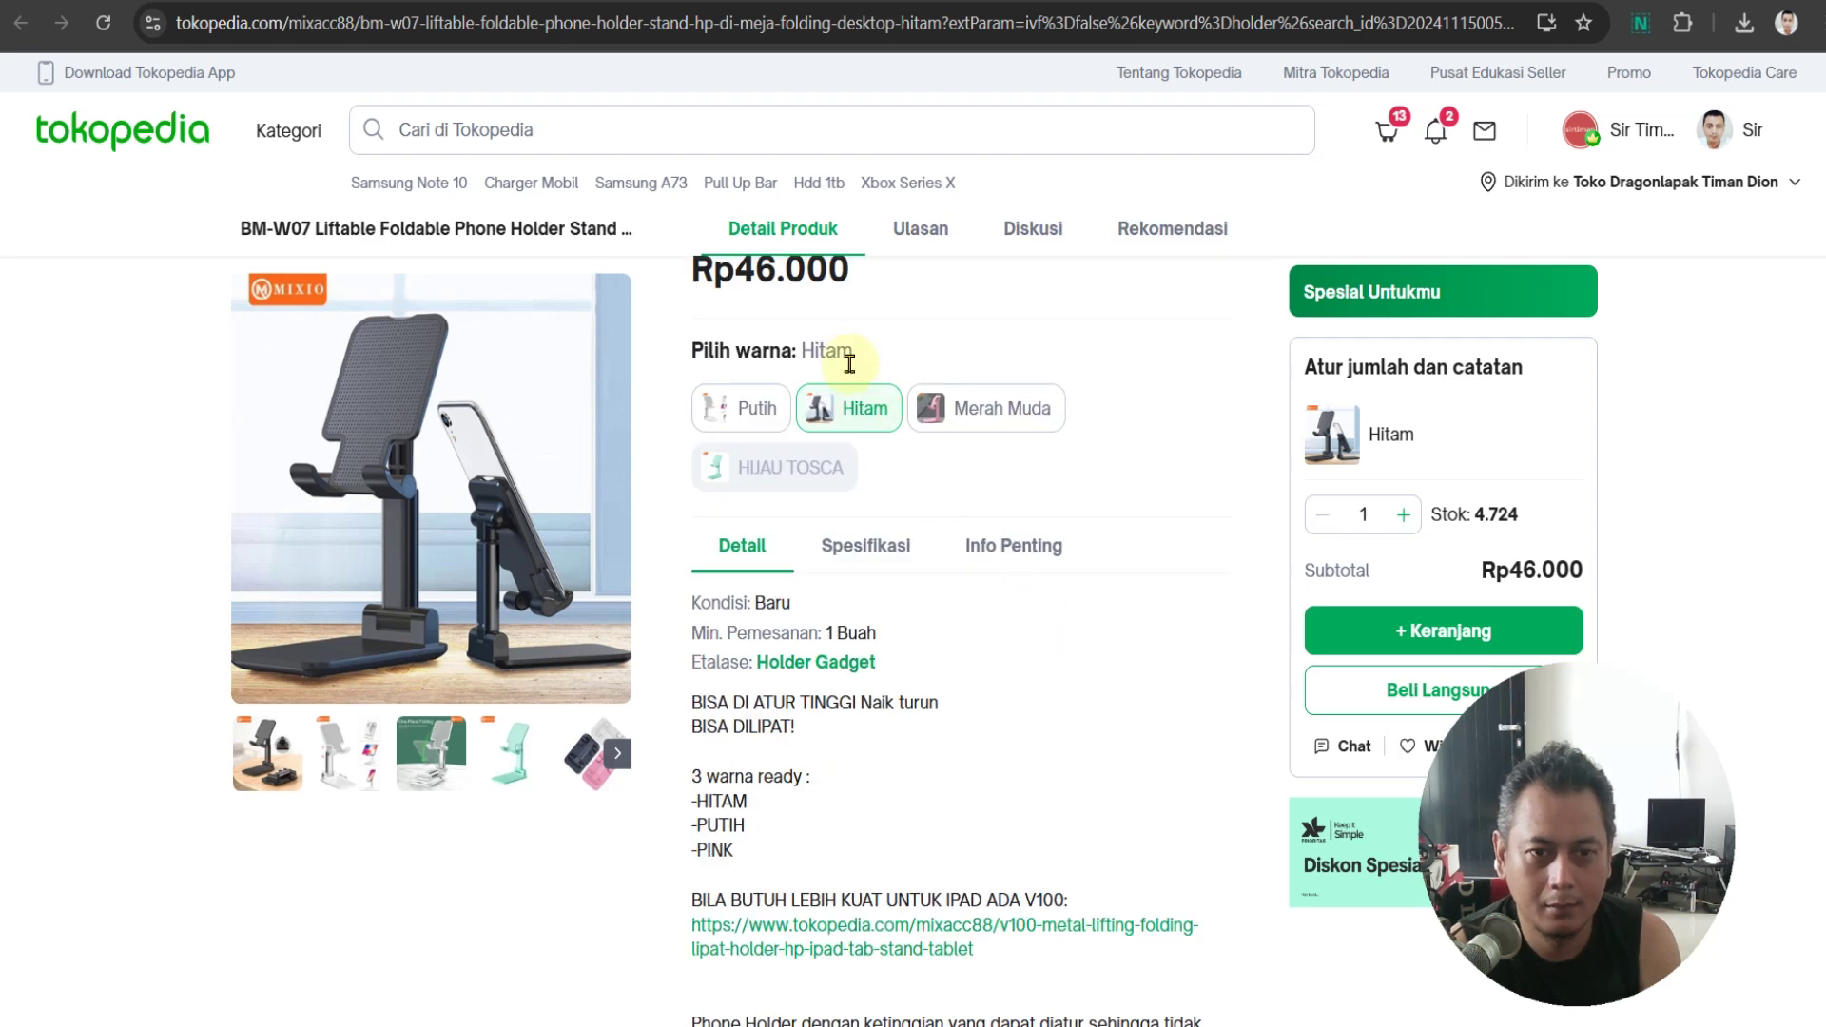
{"action": "scroll", "coordinate": [827, 343], "scroll_direction": "up", "scroll_amount": 1}
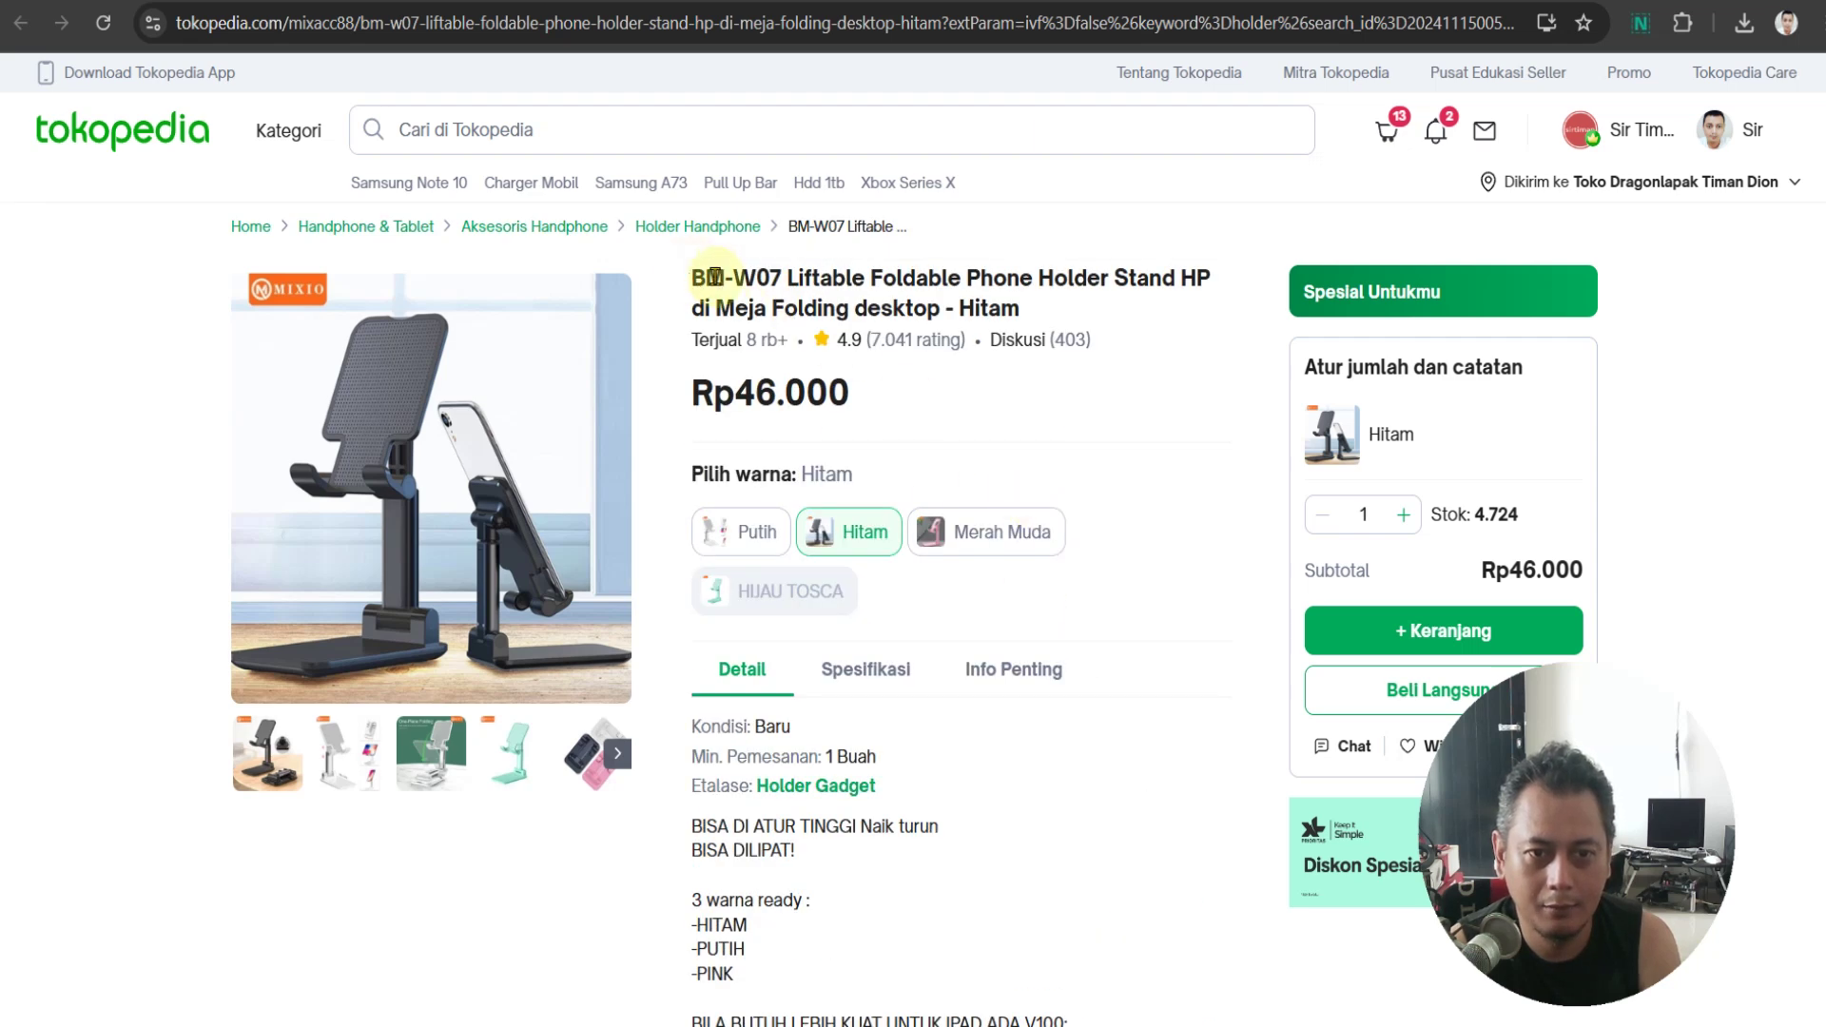
Copy the Tokopedia title from BM-W07 through desktop, without the colour, and paste it as the new TokoSir product's name
{"action": "left_click_drag", "start_coordinate": [690, 279], "coordinate": [930, 308]}
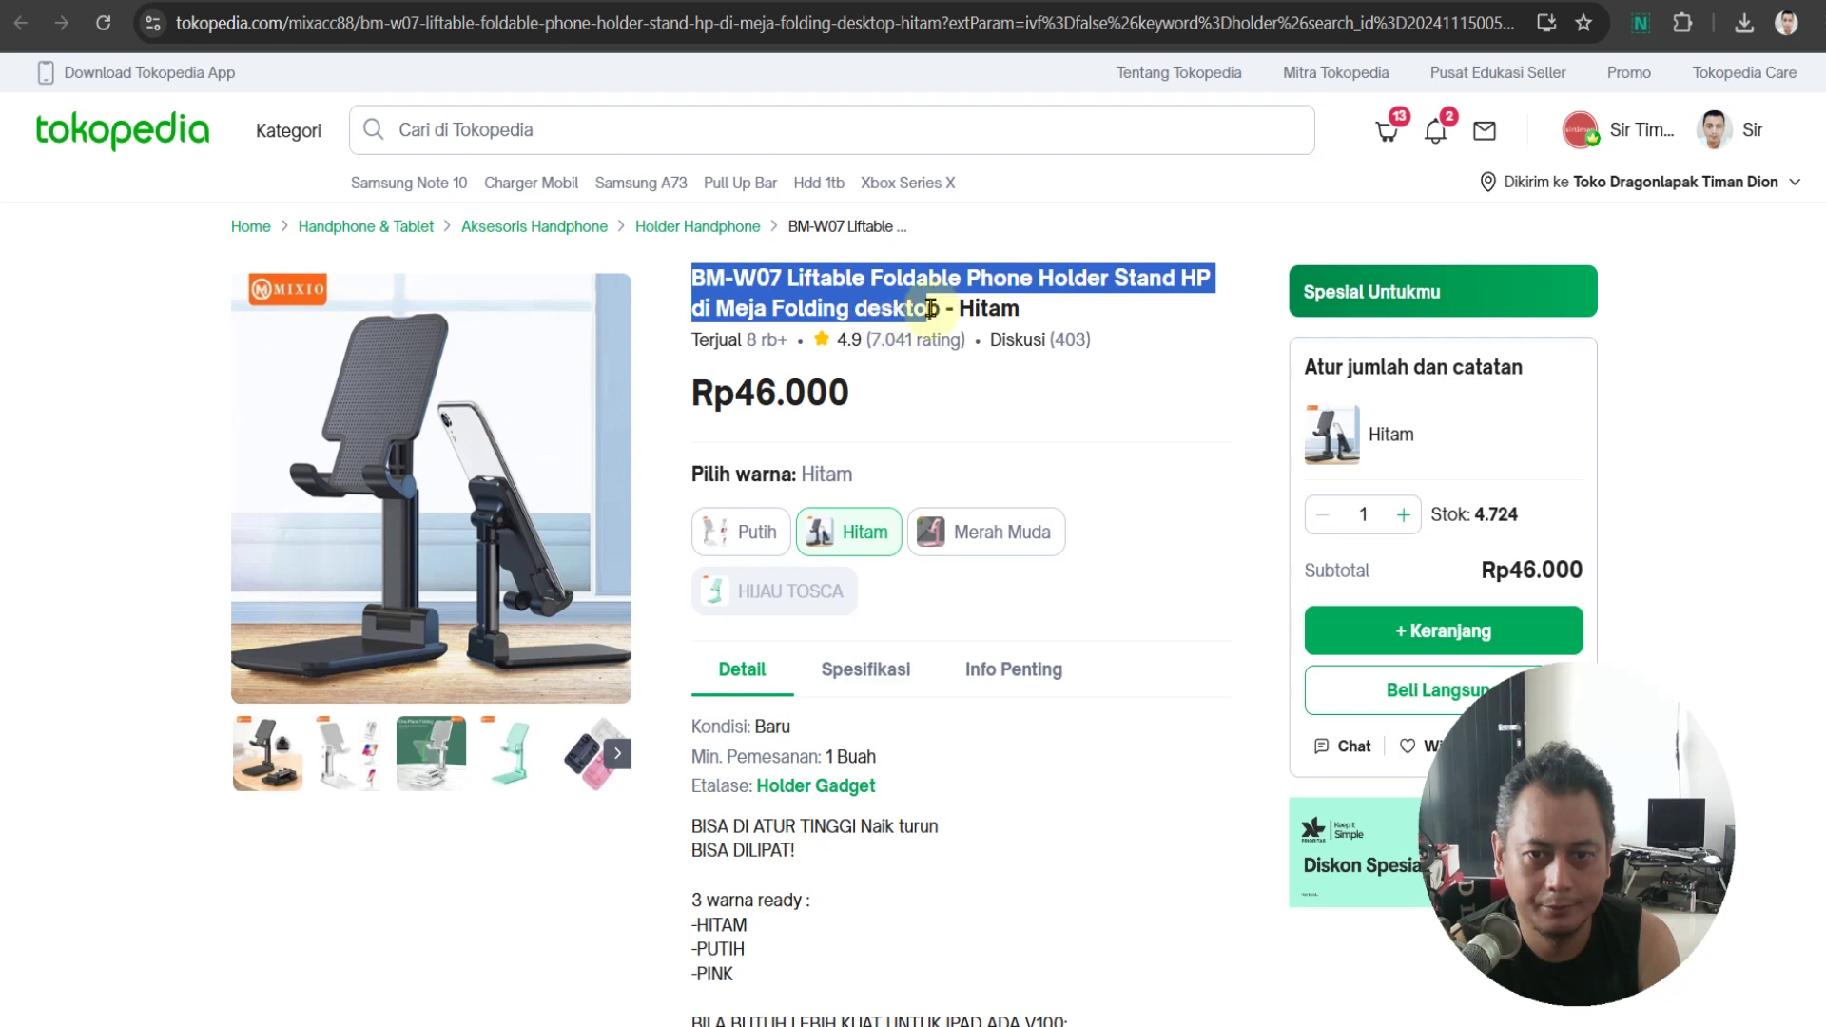
{"action": "right_click", "coordinate": [941, 307]}
{"action": "left_click", "coordinate": [1032, 335]}
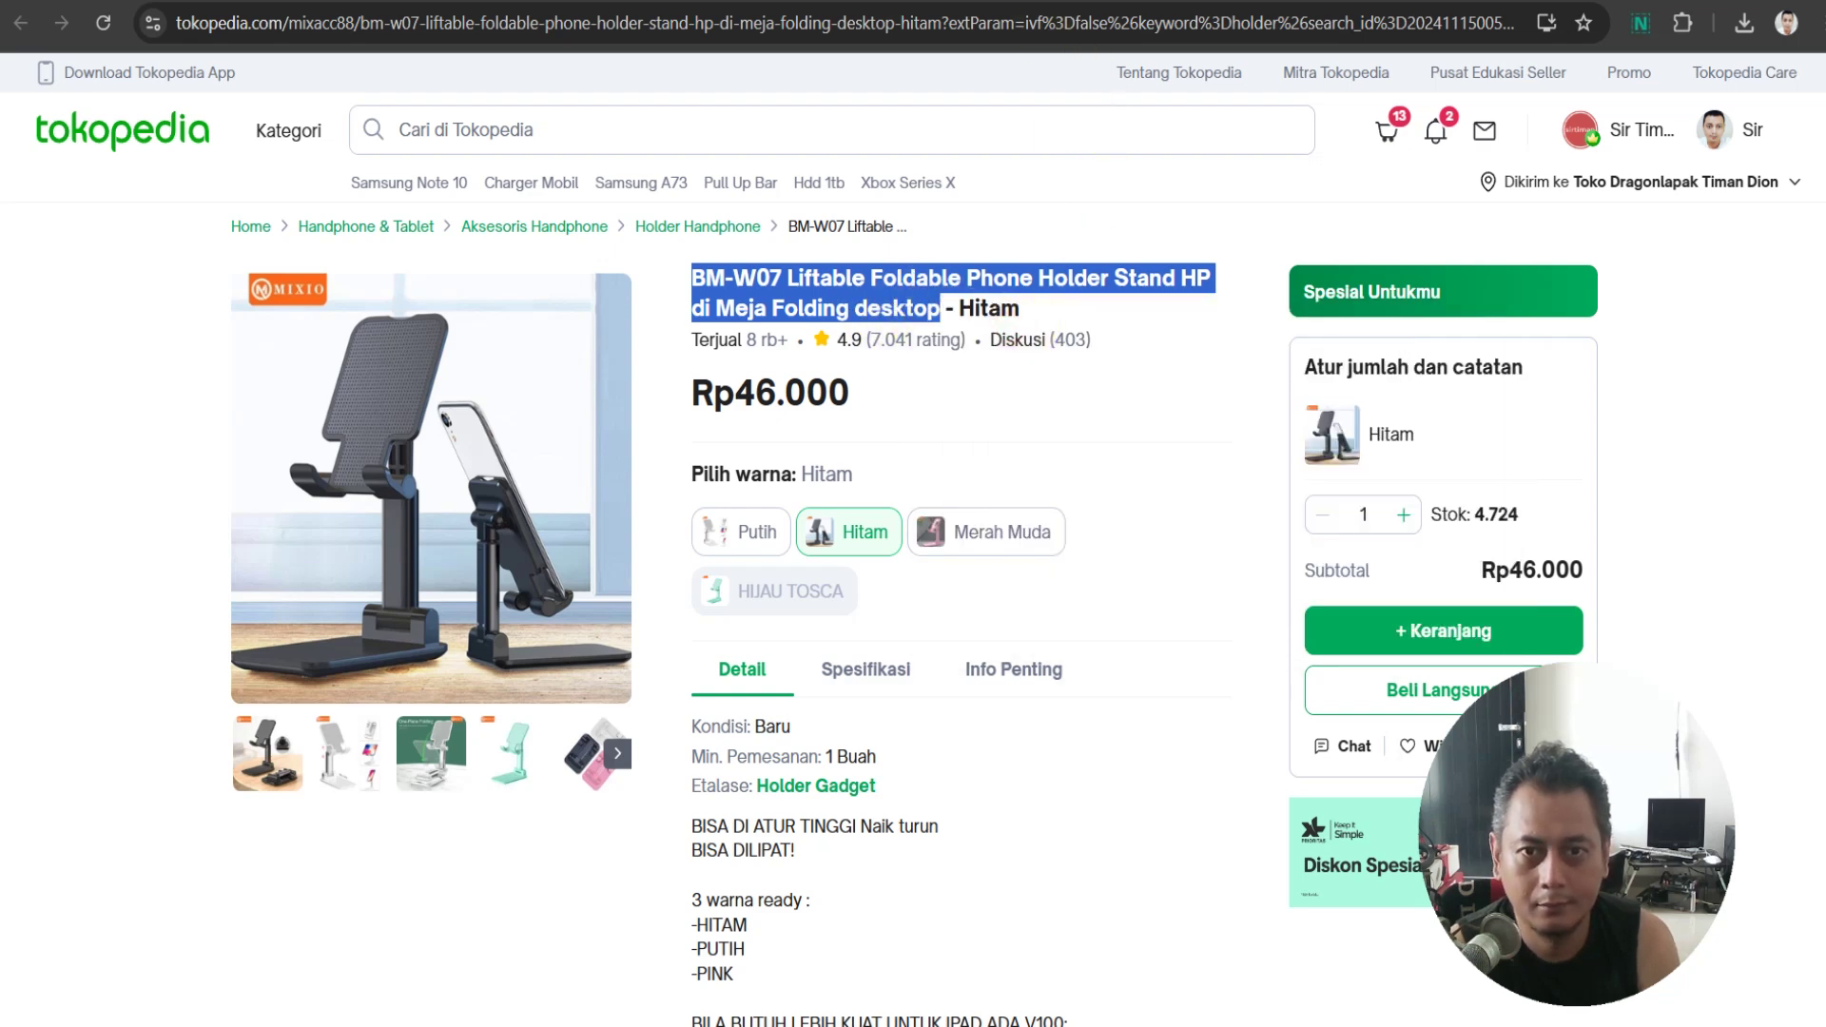
{"action": "key", "text": "alt+Tab"}
{"action": "left_click", "coordinate": [298, 424]}
{"action": "right_click", "coordinate": [298, 424]}
{"action": "left_click", "coordinate": [403, 672]}
Set the new product's type to Produk eksternal/afiliasi in its product data
{"action": "scroll", "coordinate": [940, 799], "scroll_direction": "down", "scroll_amount": 1}
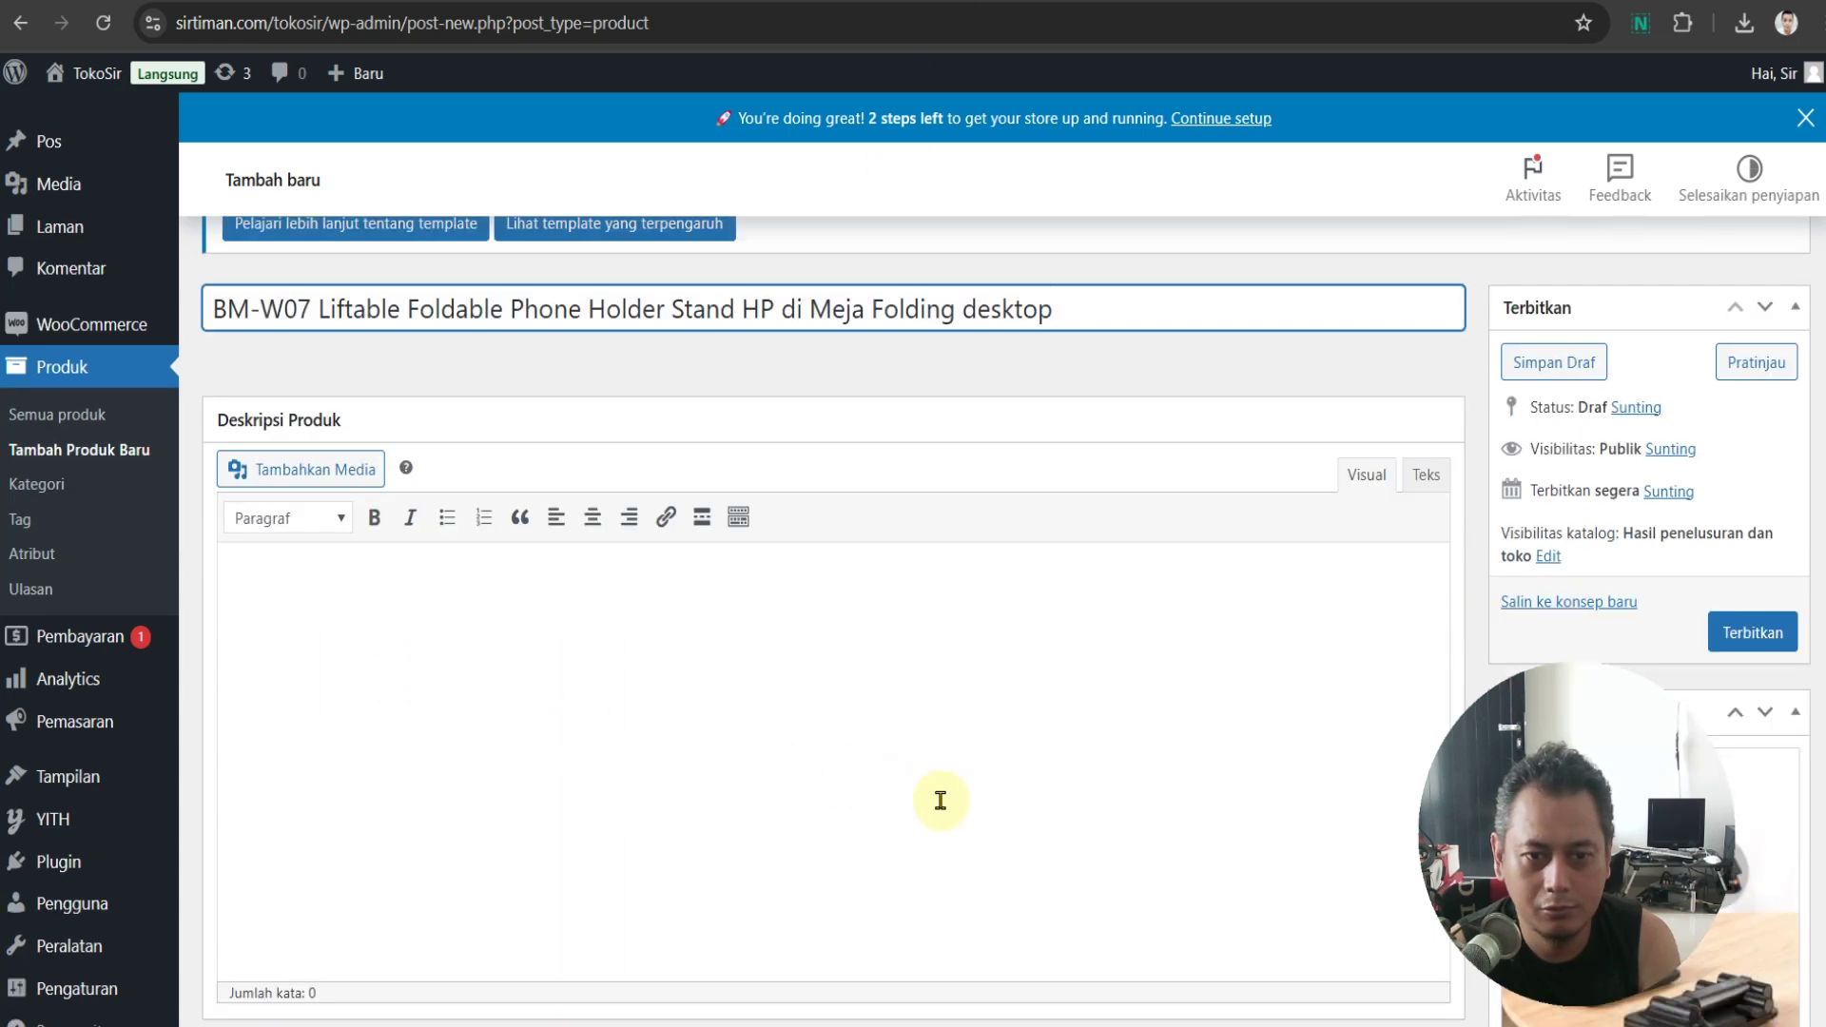
{"action": "scroll", "coordinate": [940, 799], "scroll_direction": "down", "scroll_amount": 5}
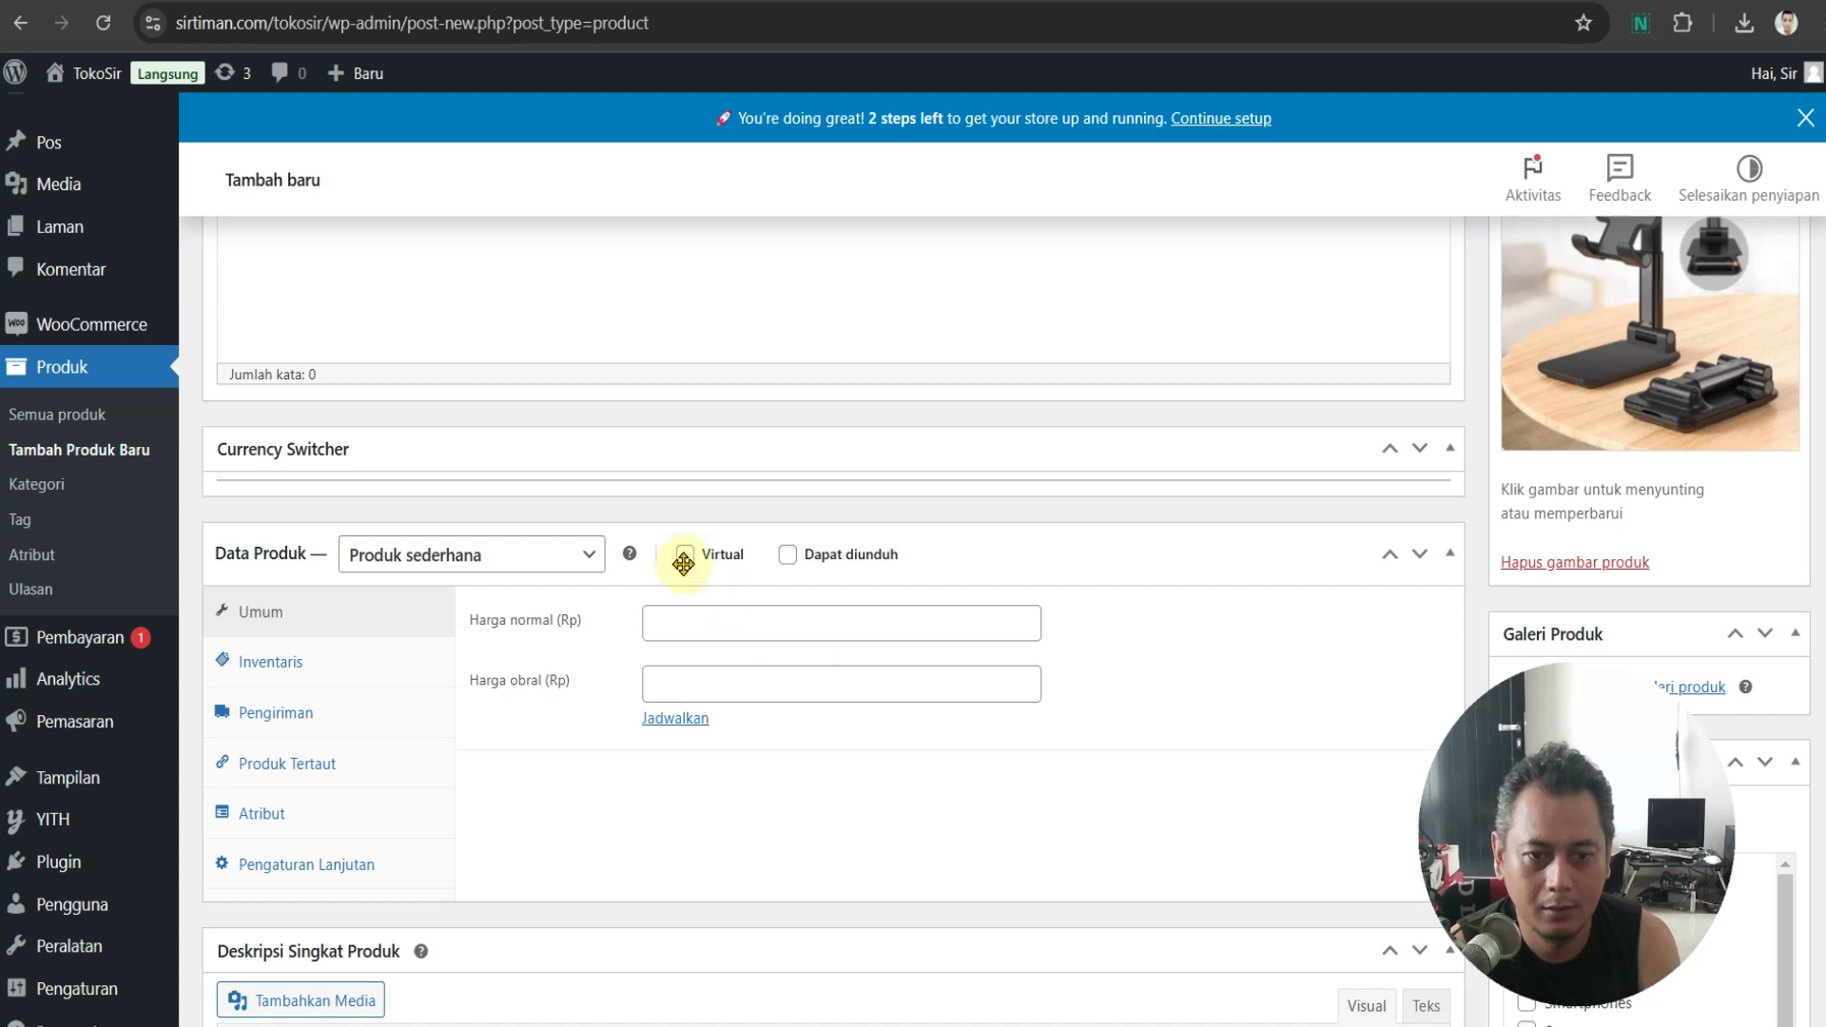
{"action": "left_click", "coordinate": [582, 554]}
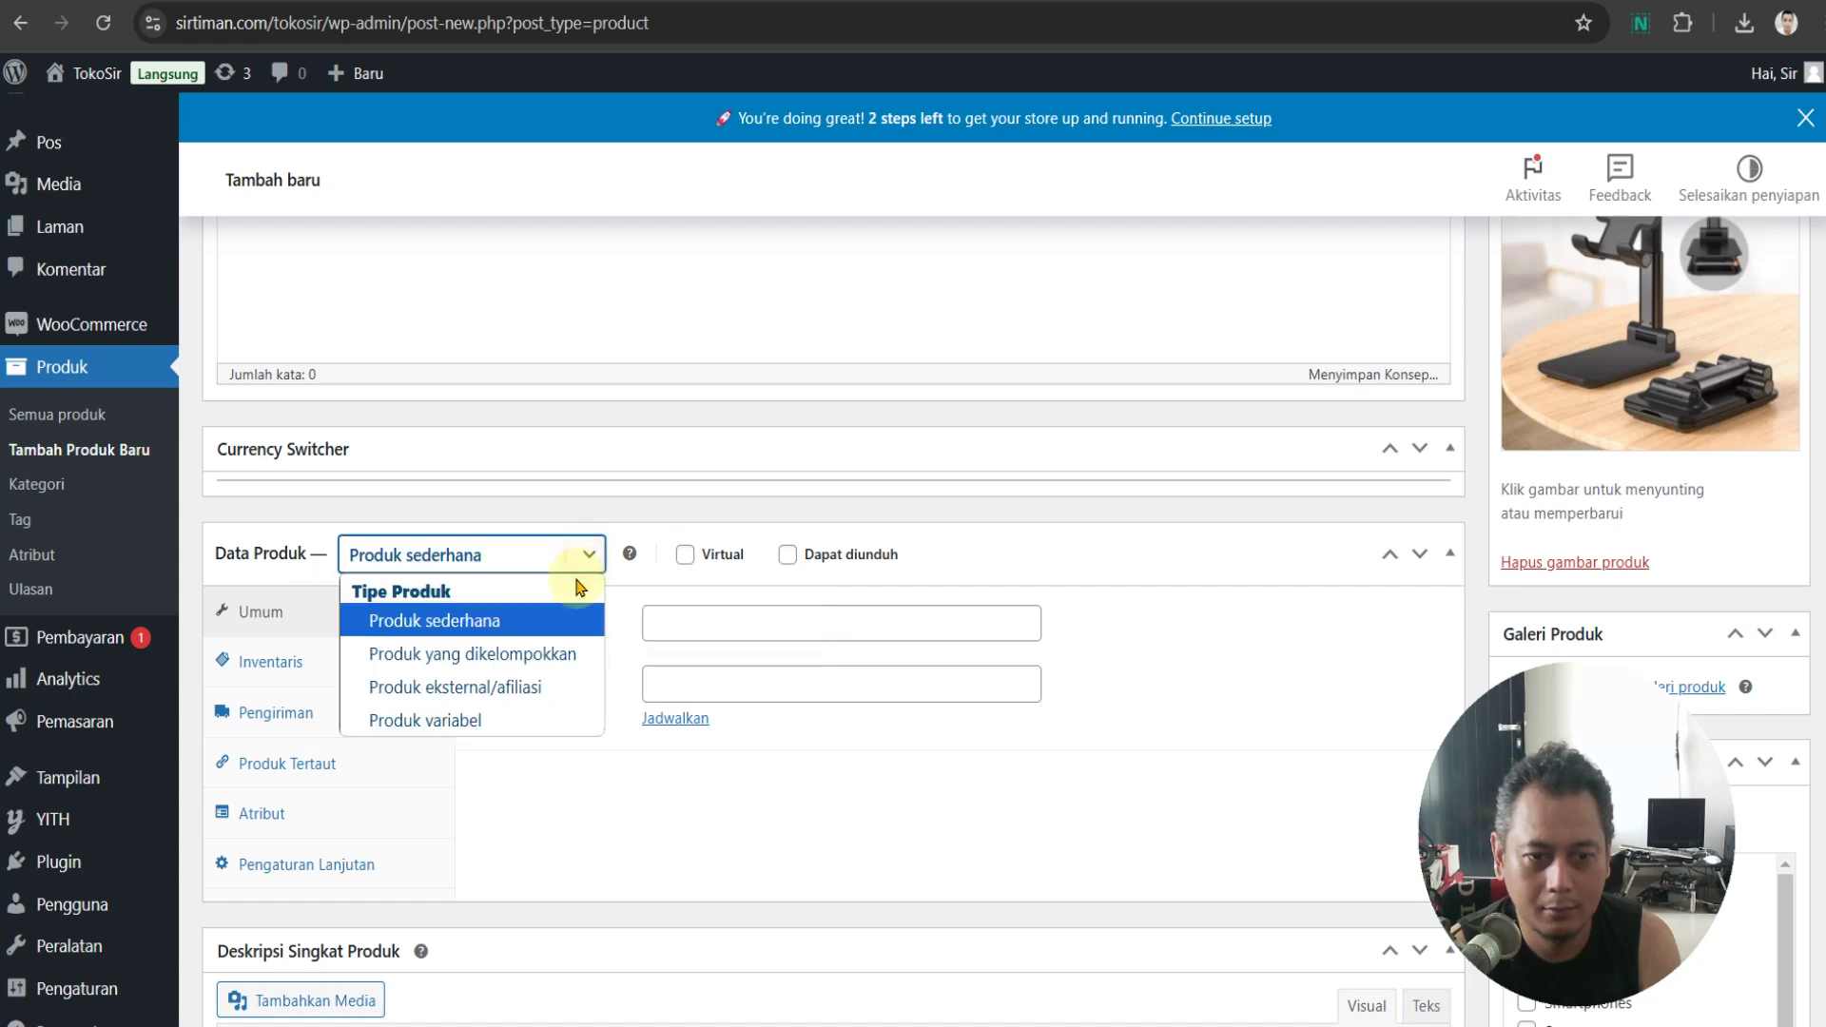
{"action": "left_click", "coordinate": [547, 686]}
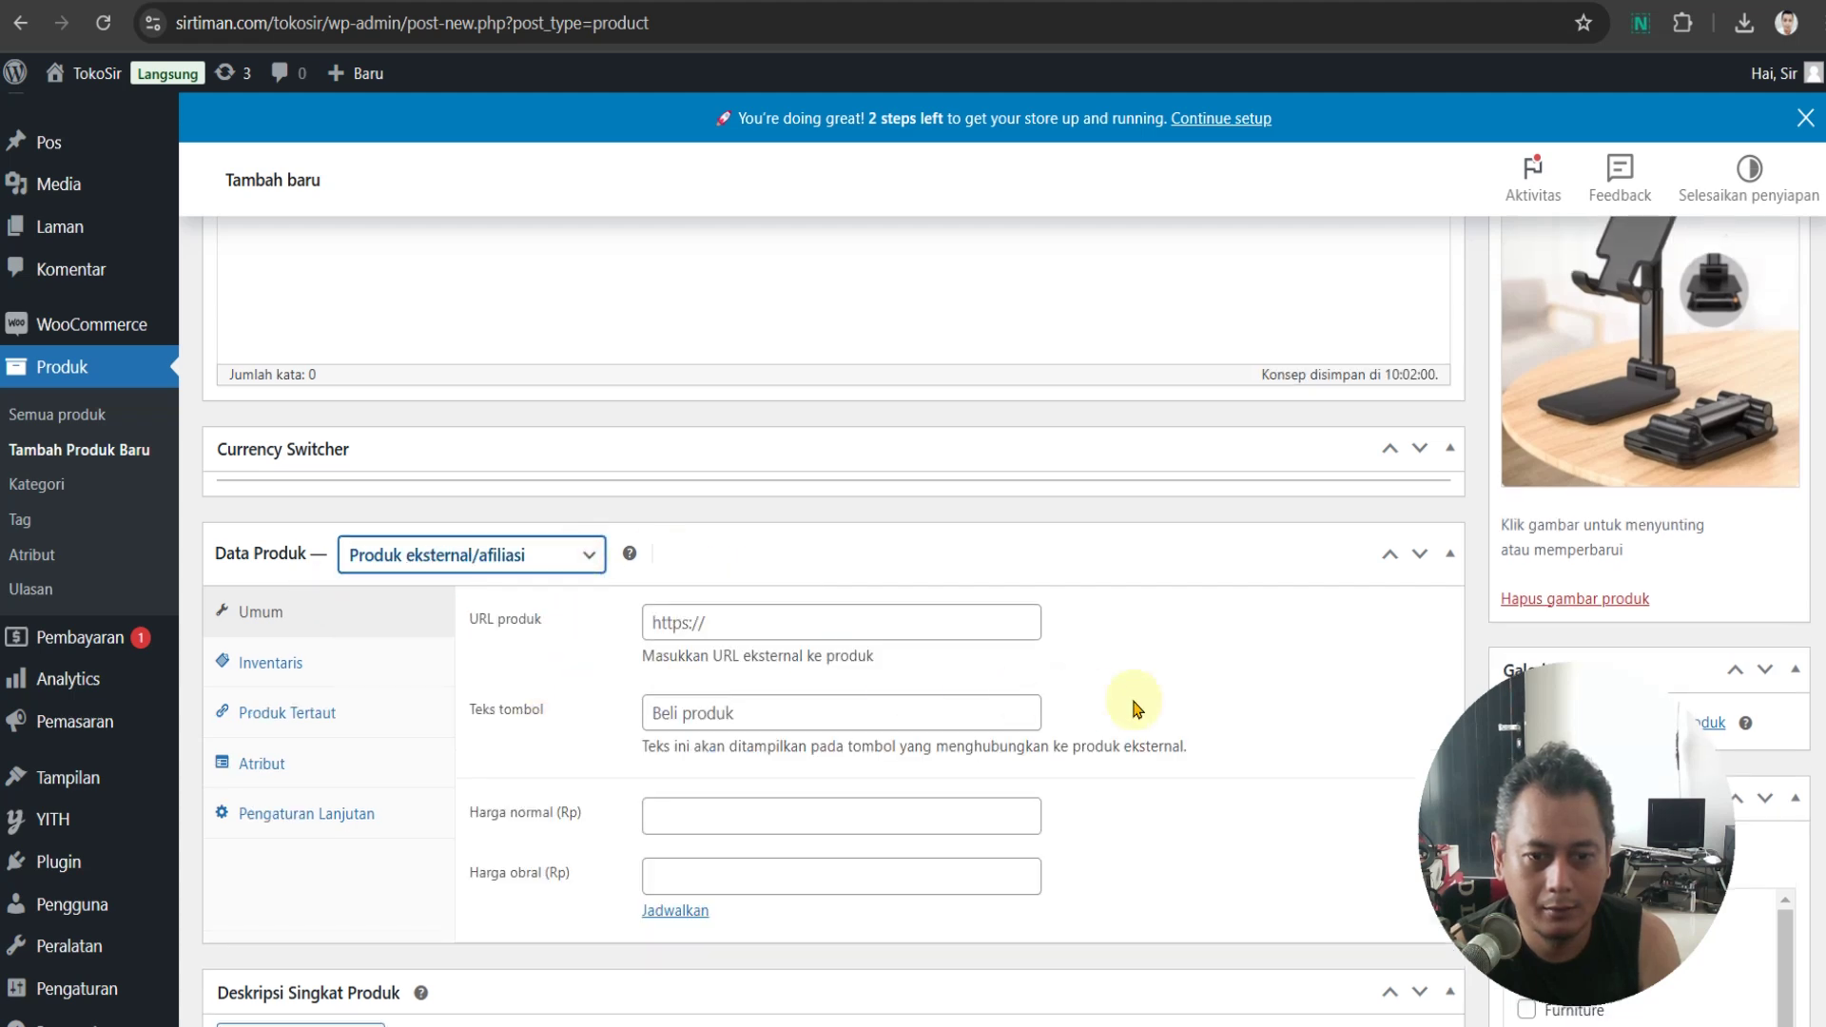
Check the phone holder's price on Tokopedia and set the new product's Harga normal to 46000
{"action": "scroll", "coordinate": [1129, 713], "scroll_direction": "down", "scroll_amount": 1}
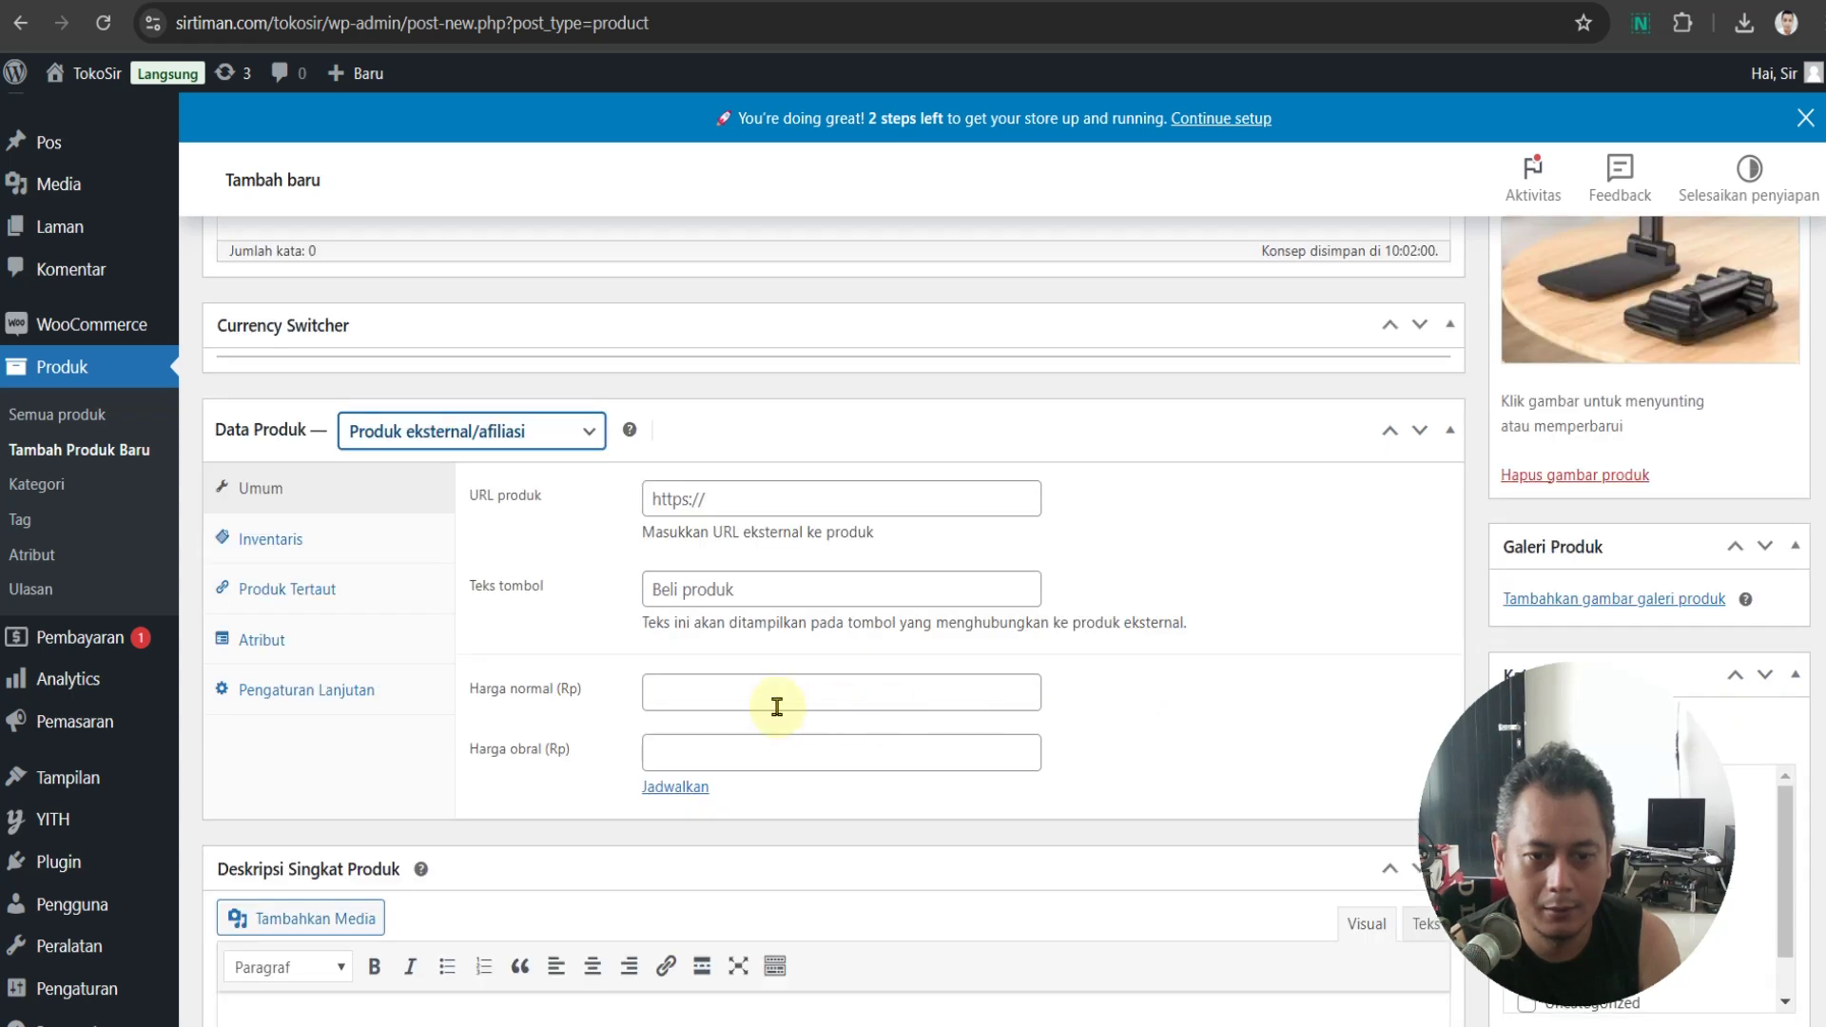
{"action": "key", "text": "ctrl+Tab"}
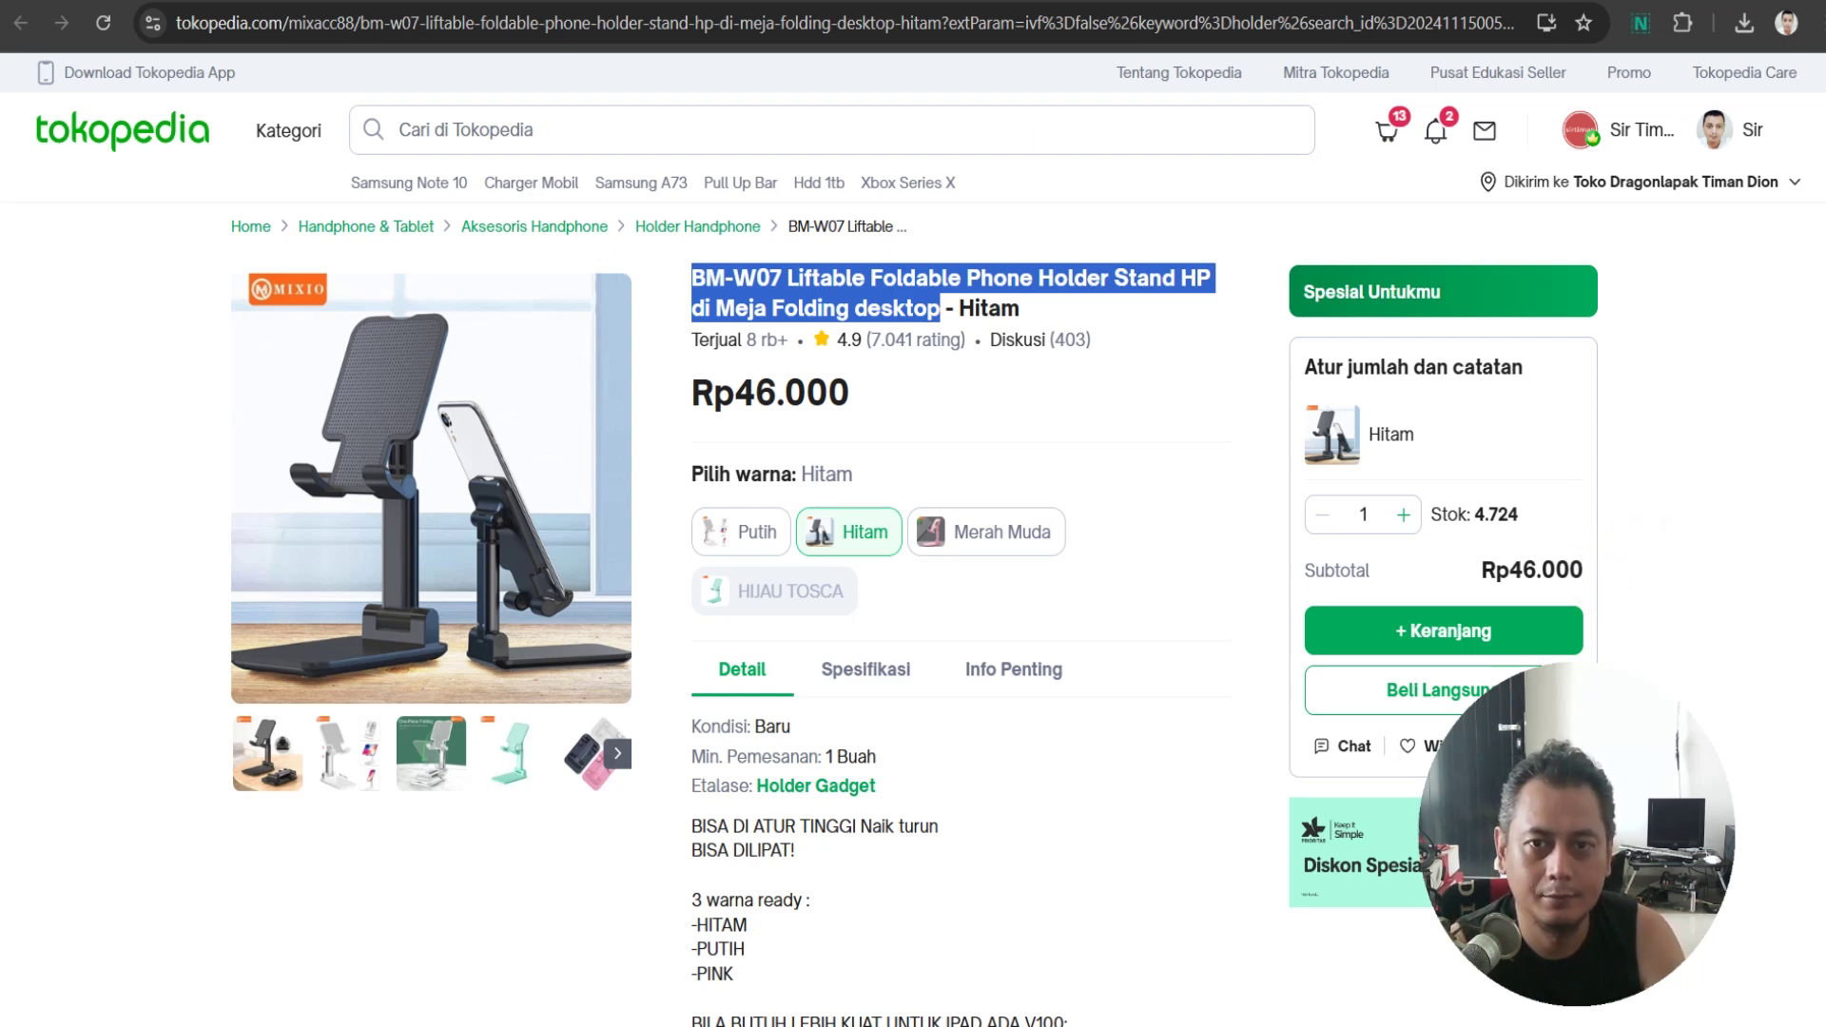
{"action": "left_click", "coordinate": [1065, 2]}
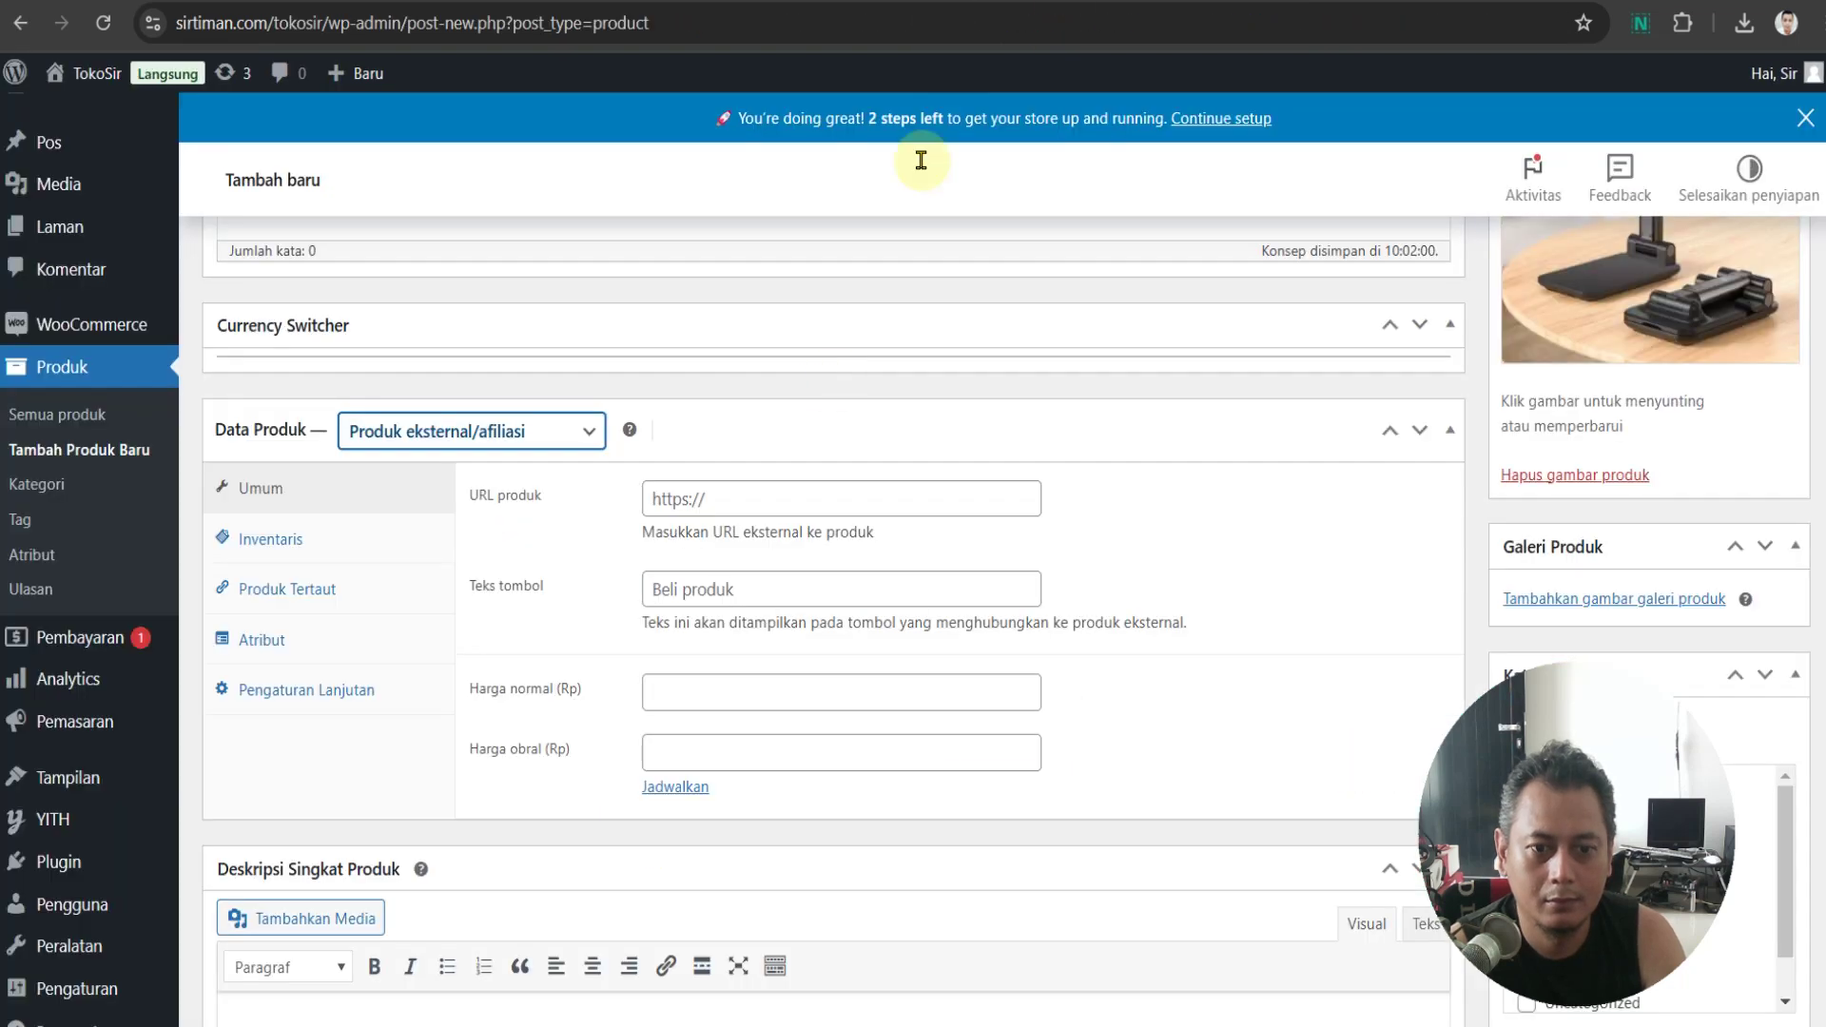
{"action": "left_click", "coordinate": [720, 691]}
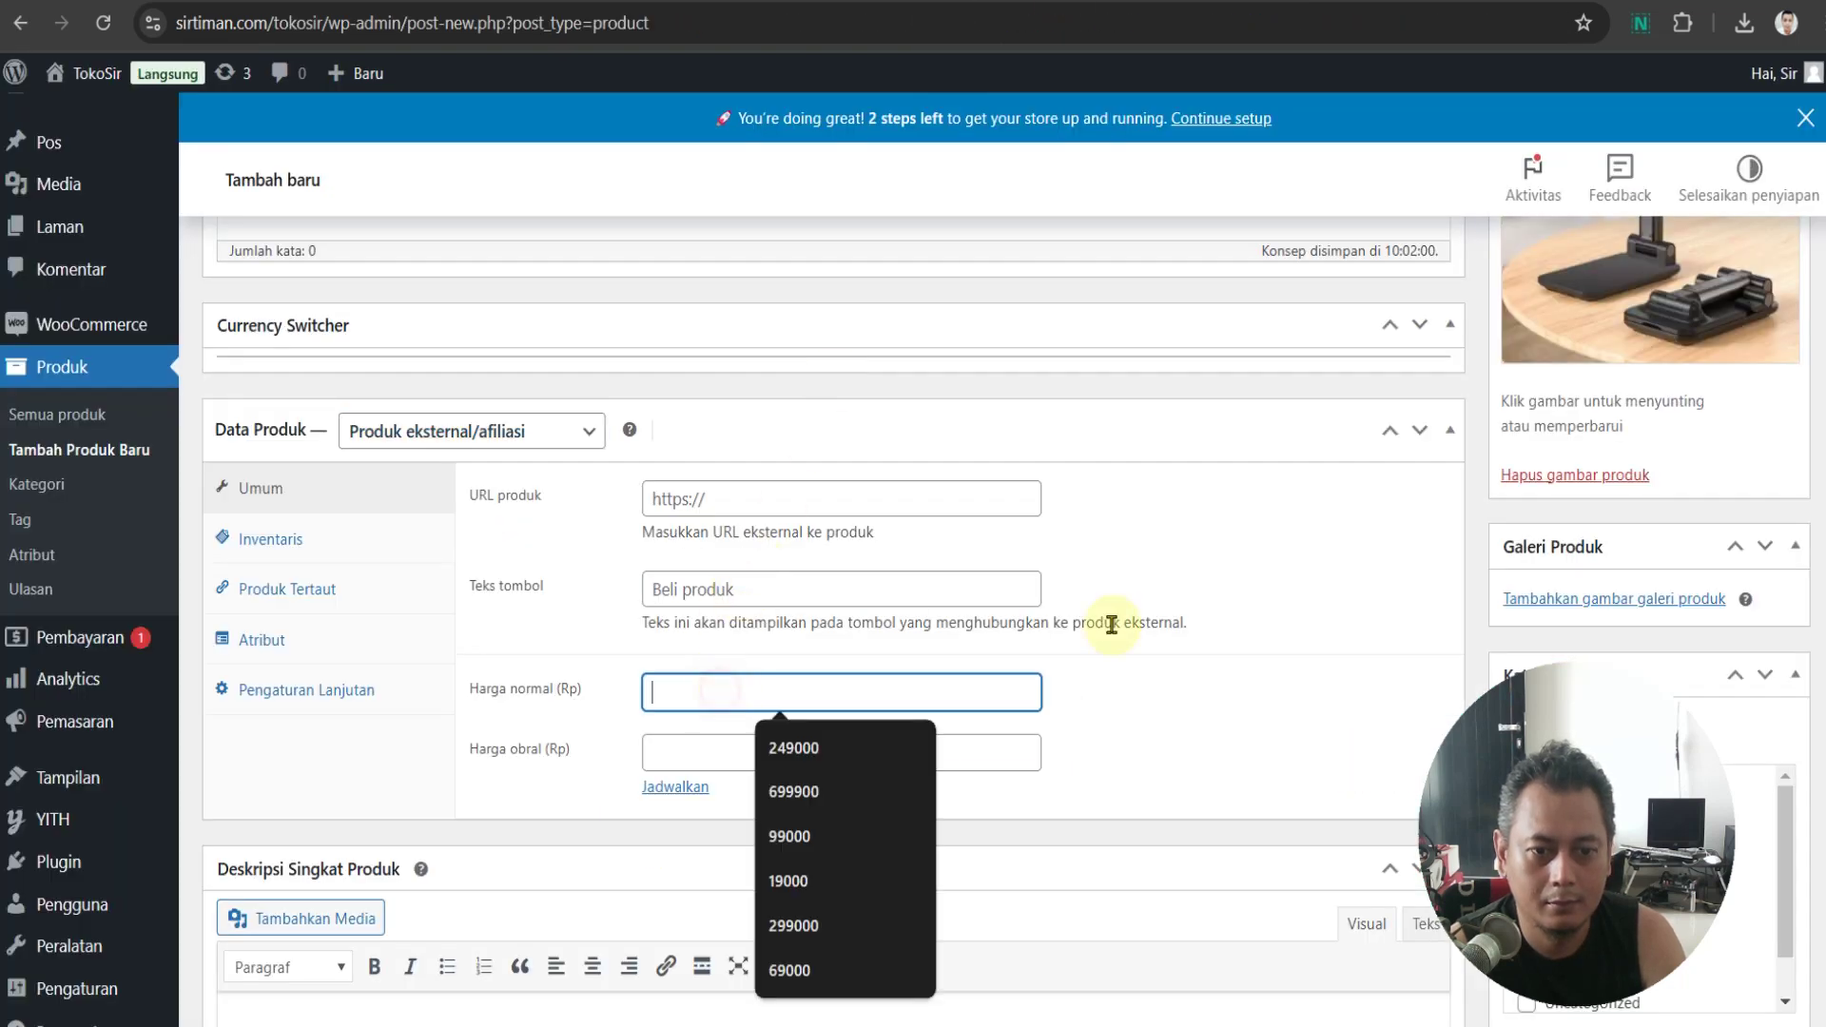
{"action": "type", "text": "46000"}
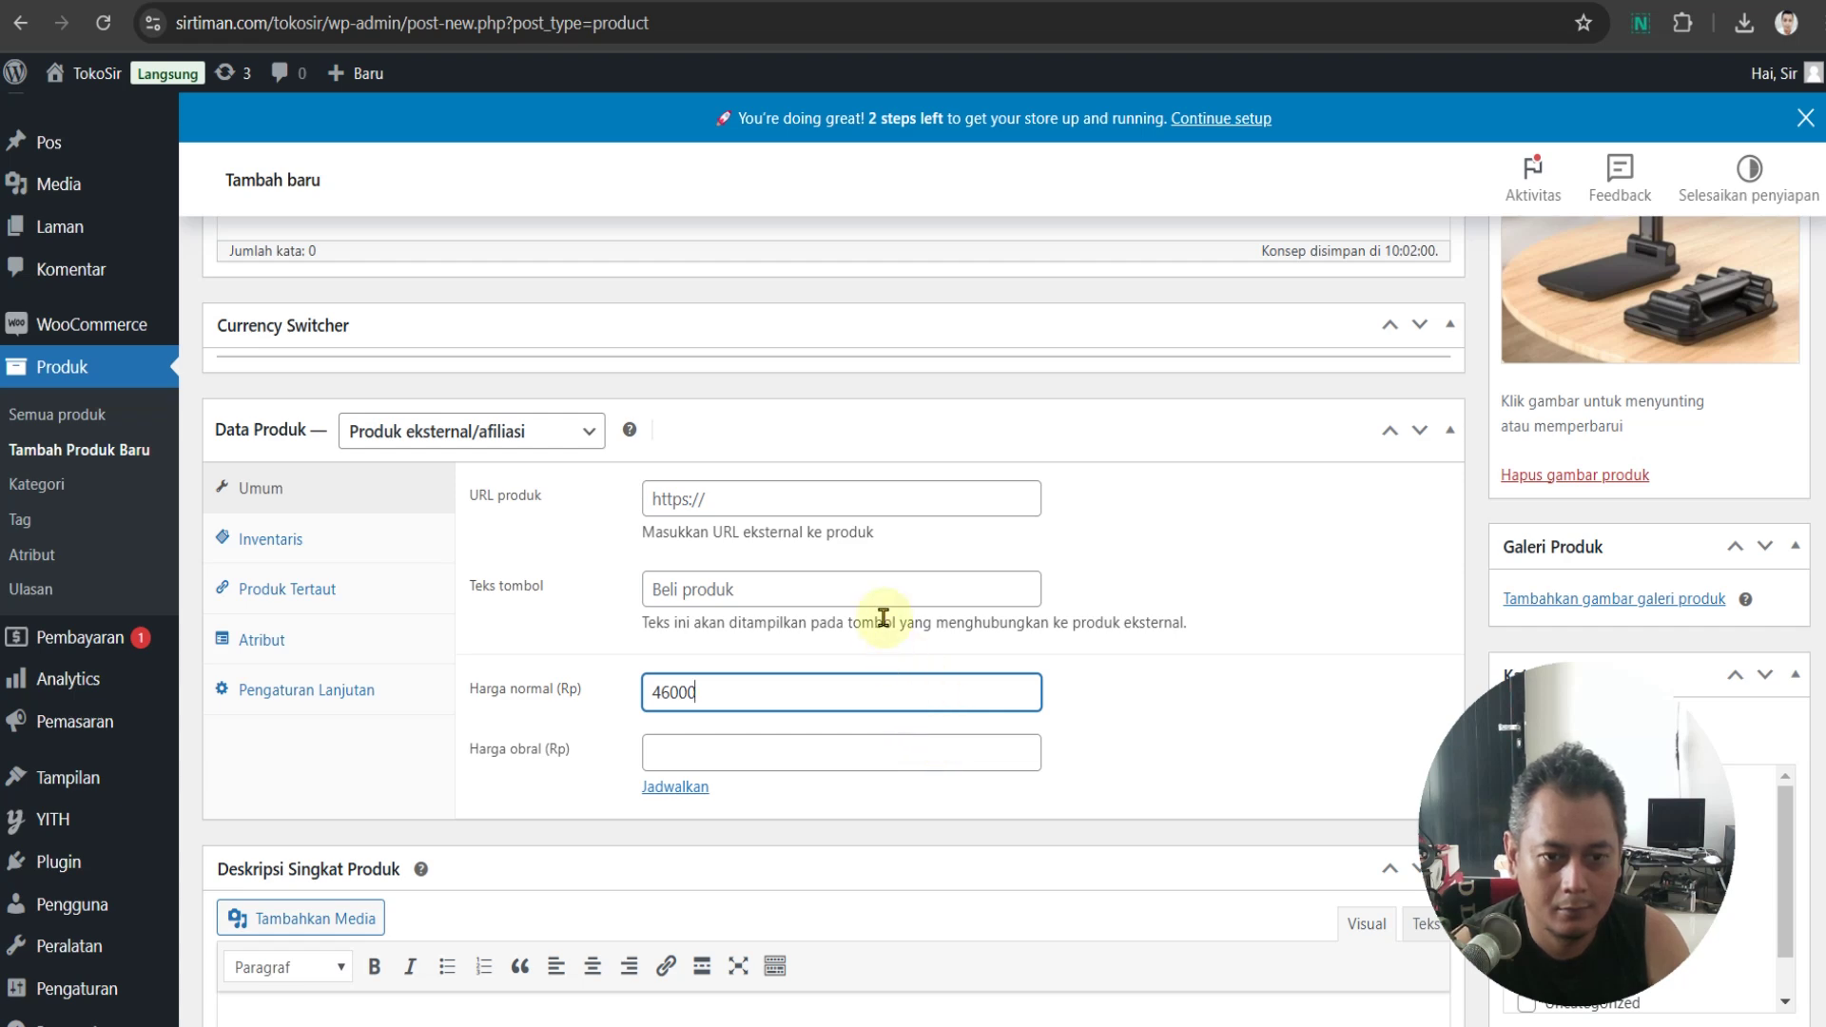
{"action": "key", "text": "alt+Tab"}
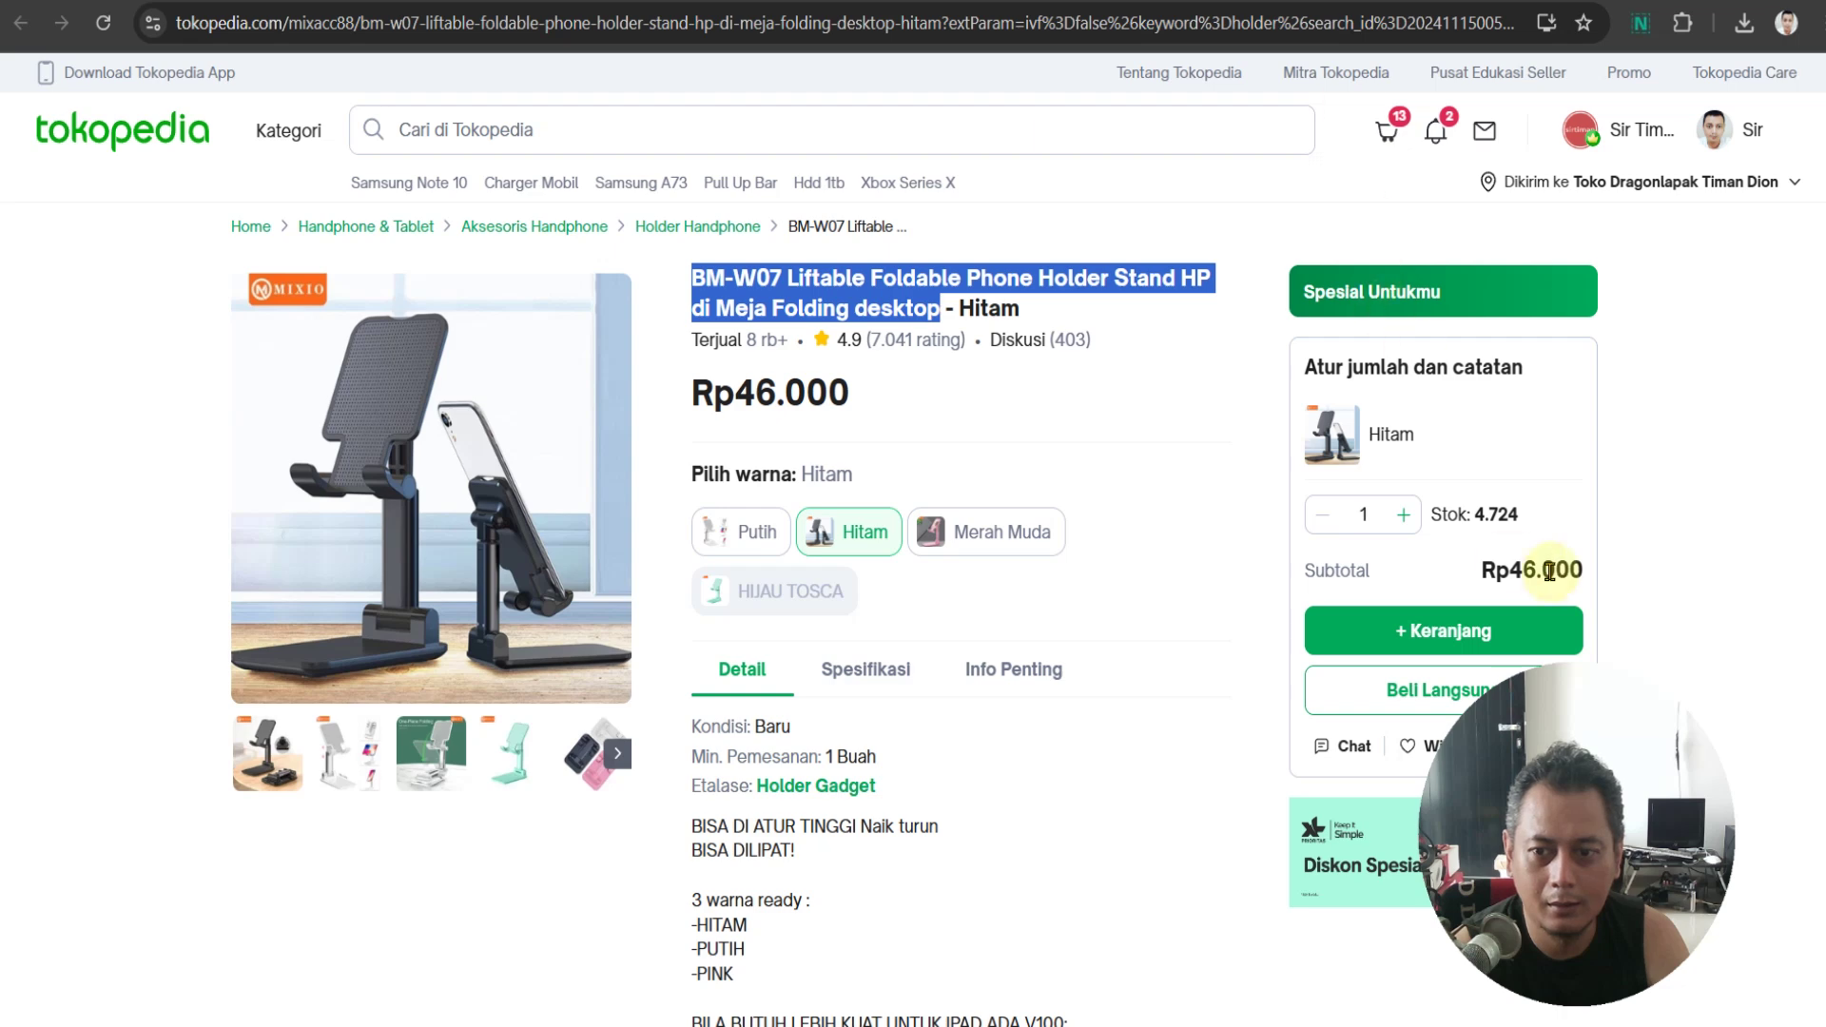
{"action": "scroll", "coordinate": [1634, 619], "scroll_direction": "down", "scroll_amount": 3}
{"action": "left_click_drag", "start_coordinate": [1694, 669], "coordinate": [1372, 687]}
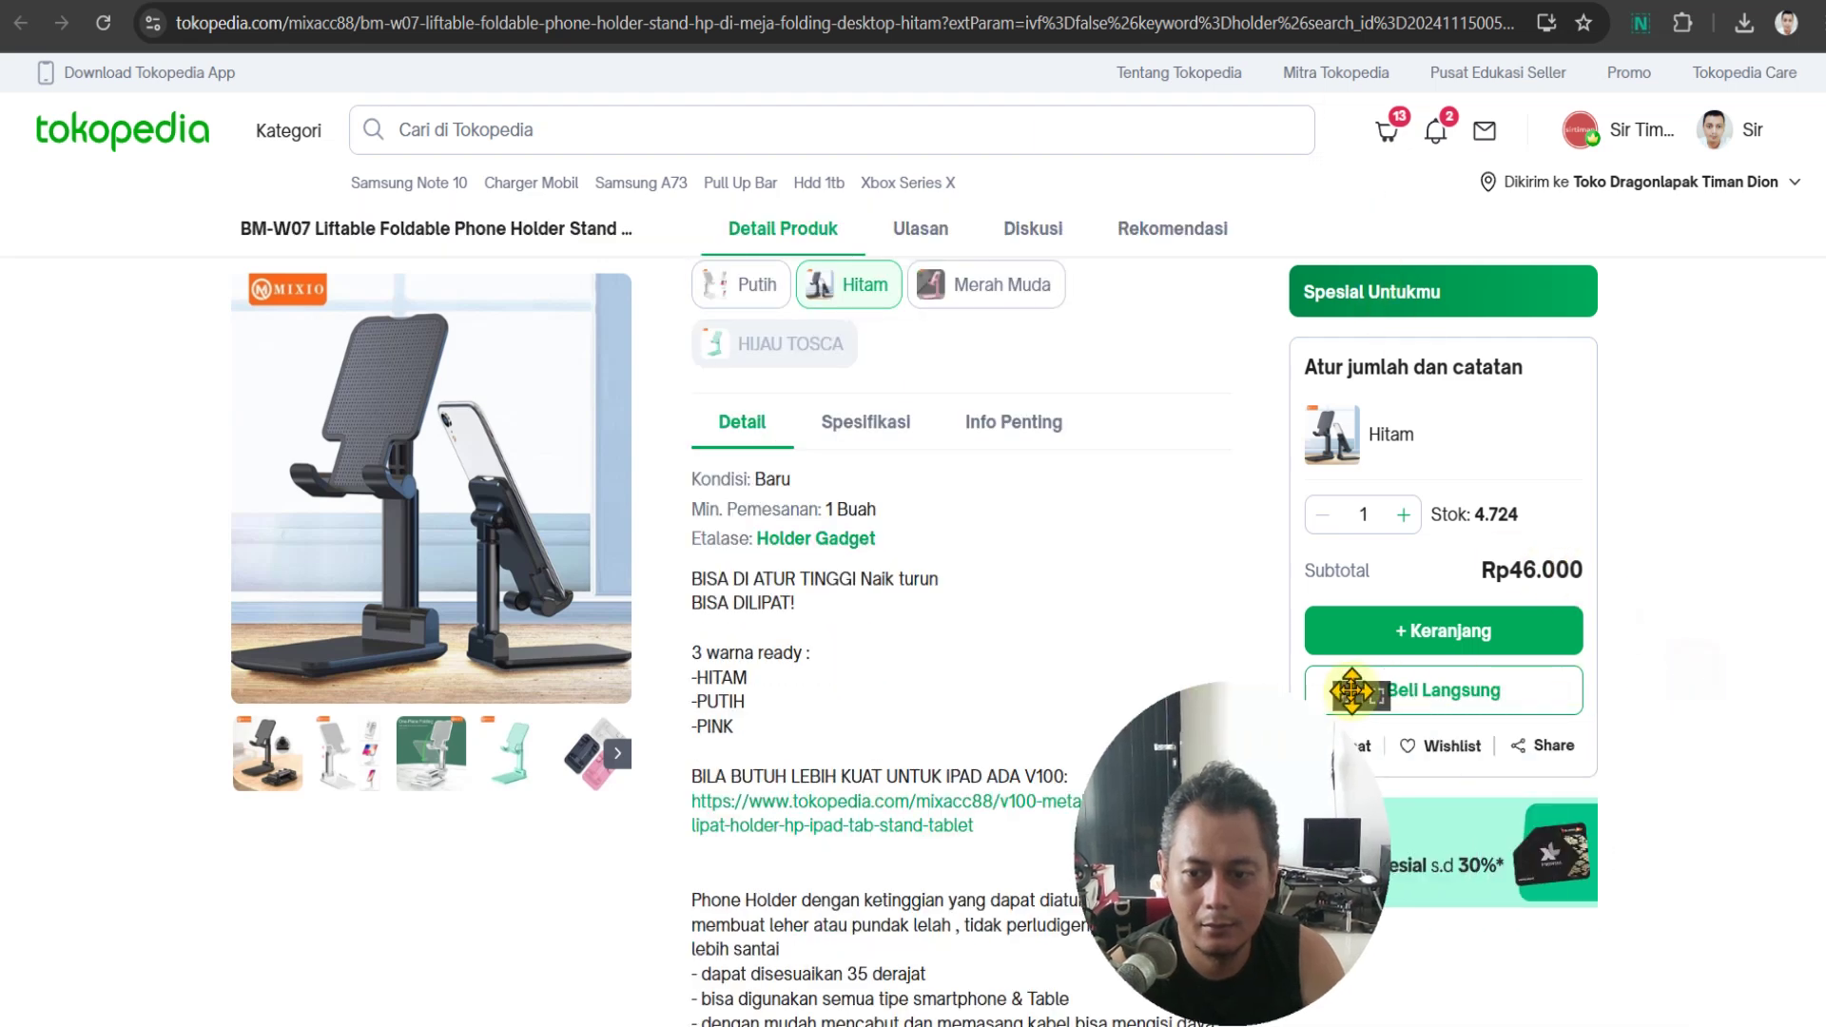
{"action": "left_click", "coordinate": [1554, 748]}
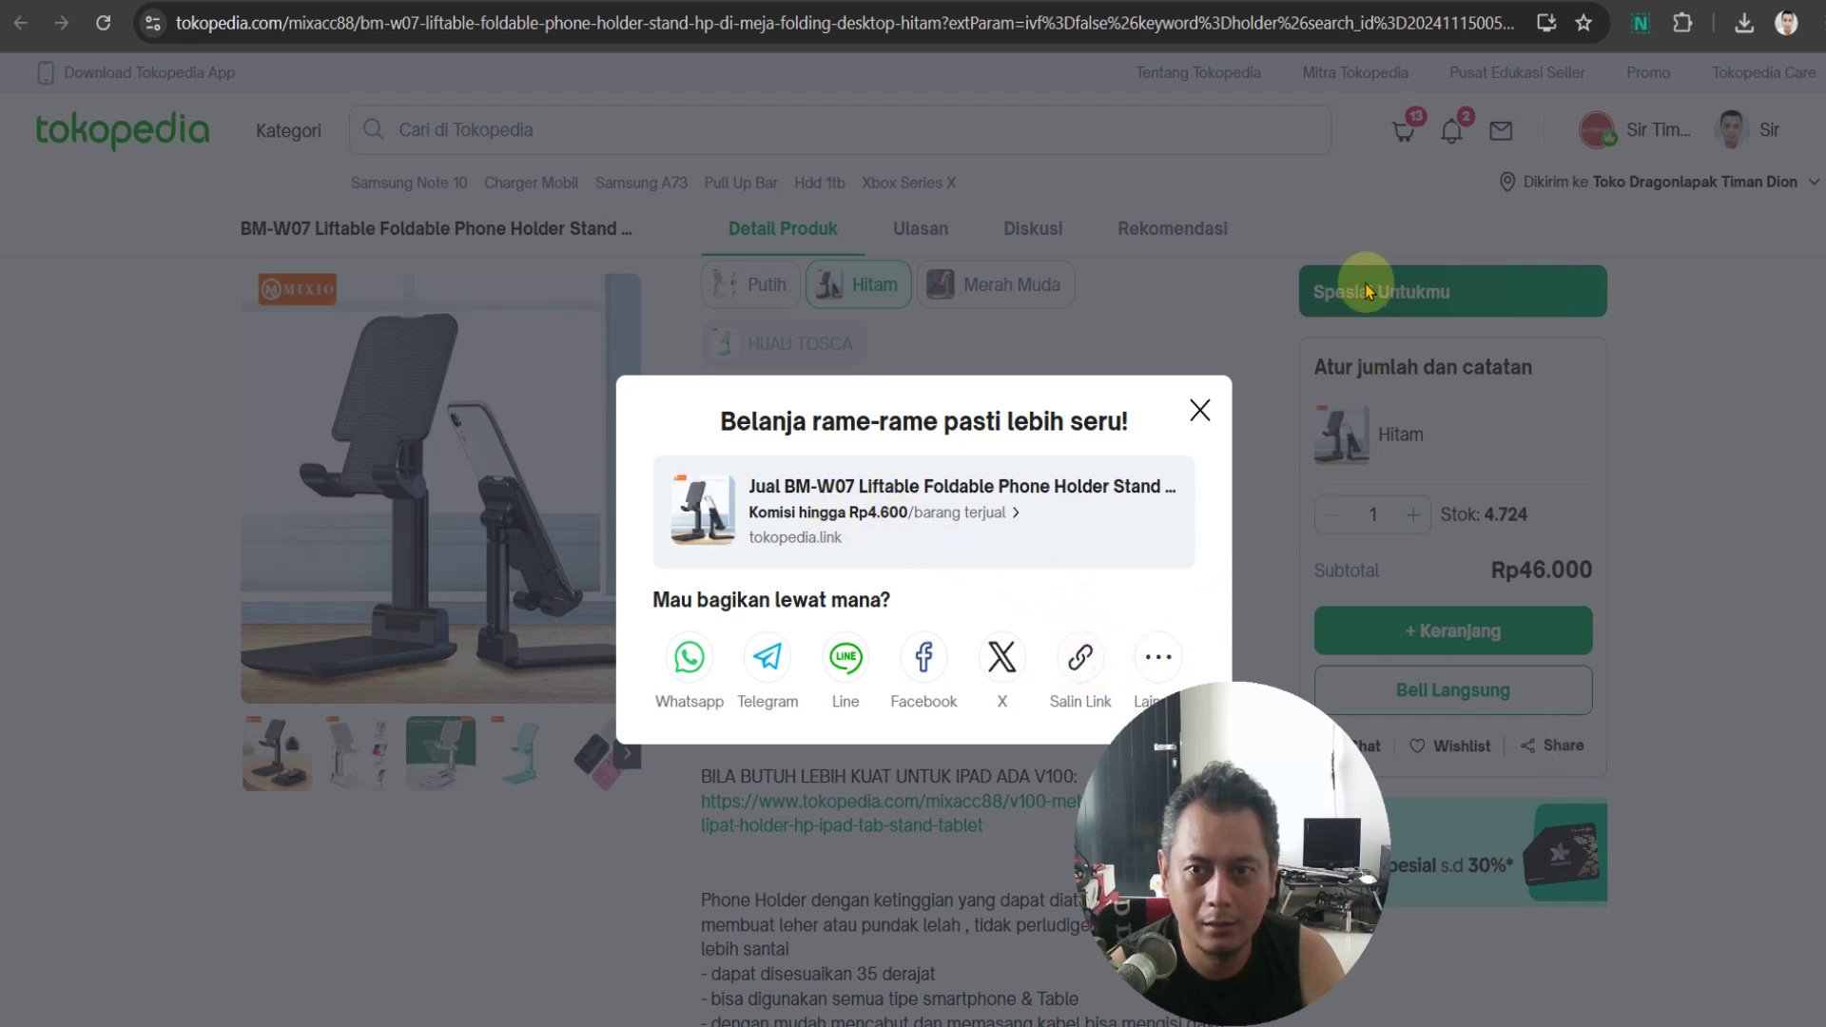
{"action": "key", "text": "ctrl+Tab"}
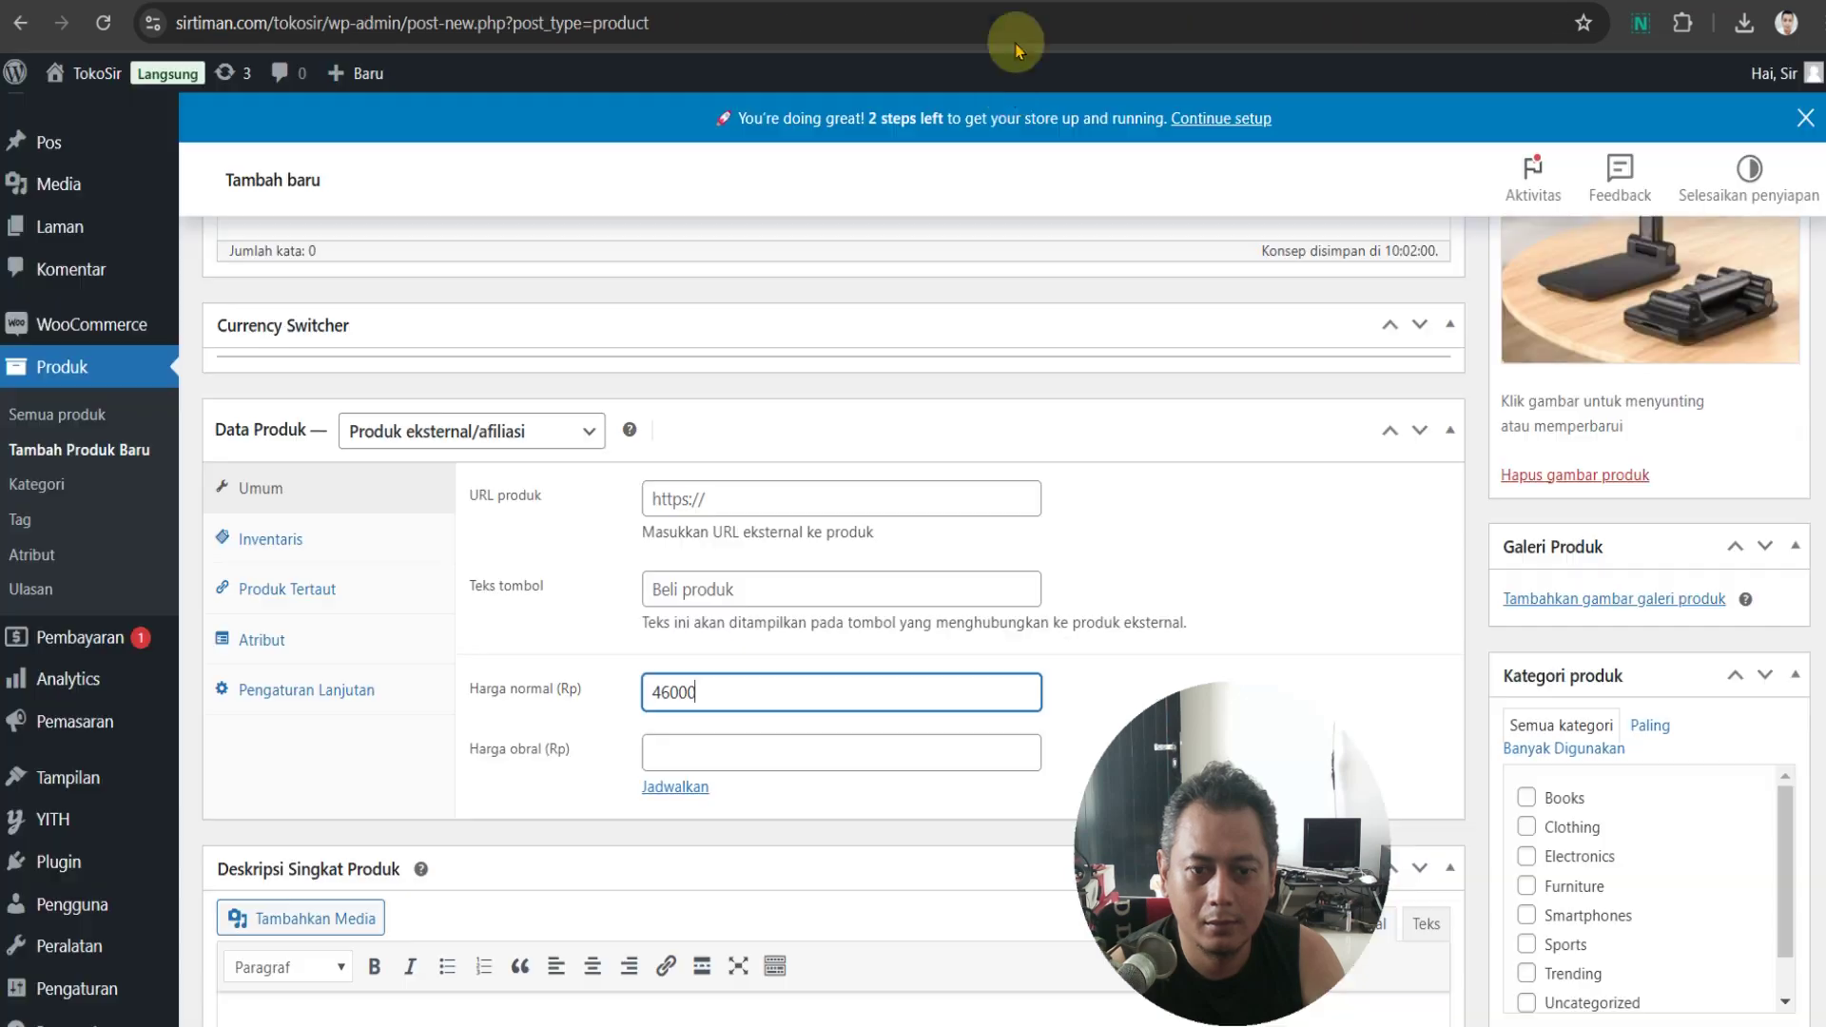
{"action": "left_click", "coordinate": [664, 496]}
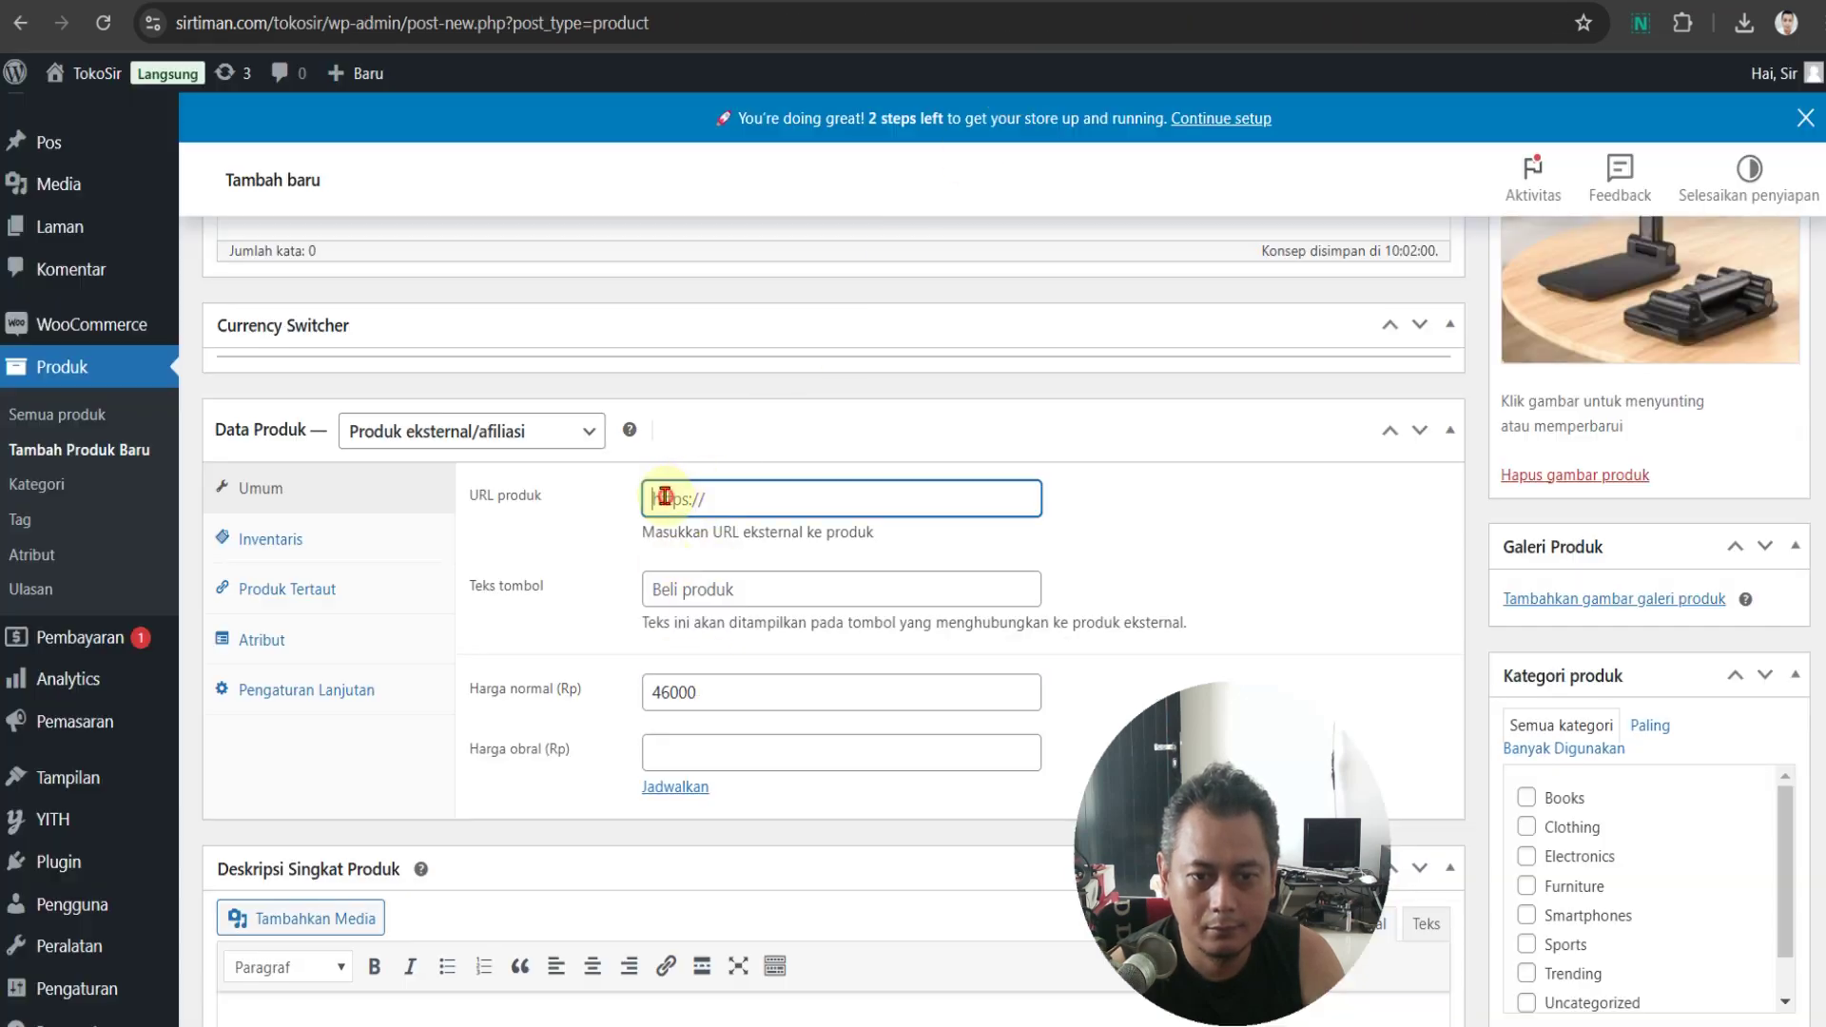
{"action": "right_click", "coordinate": [664, 496]}
{"action": "left_click", "coordinate": [754, 632]}
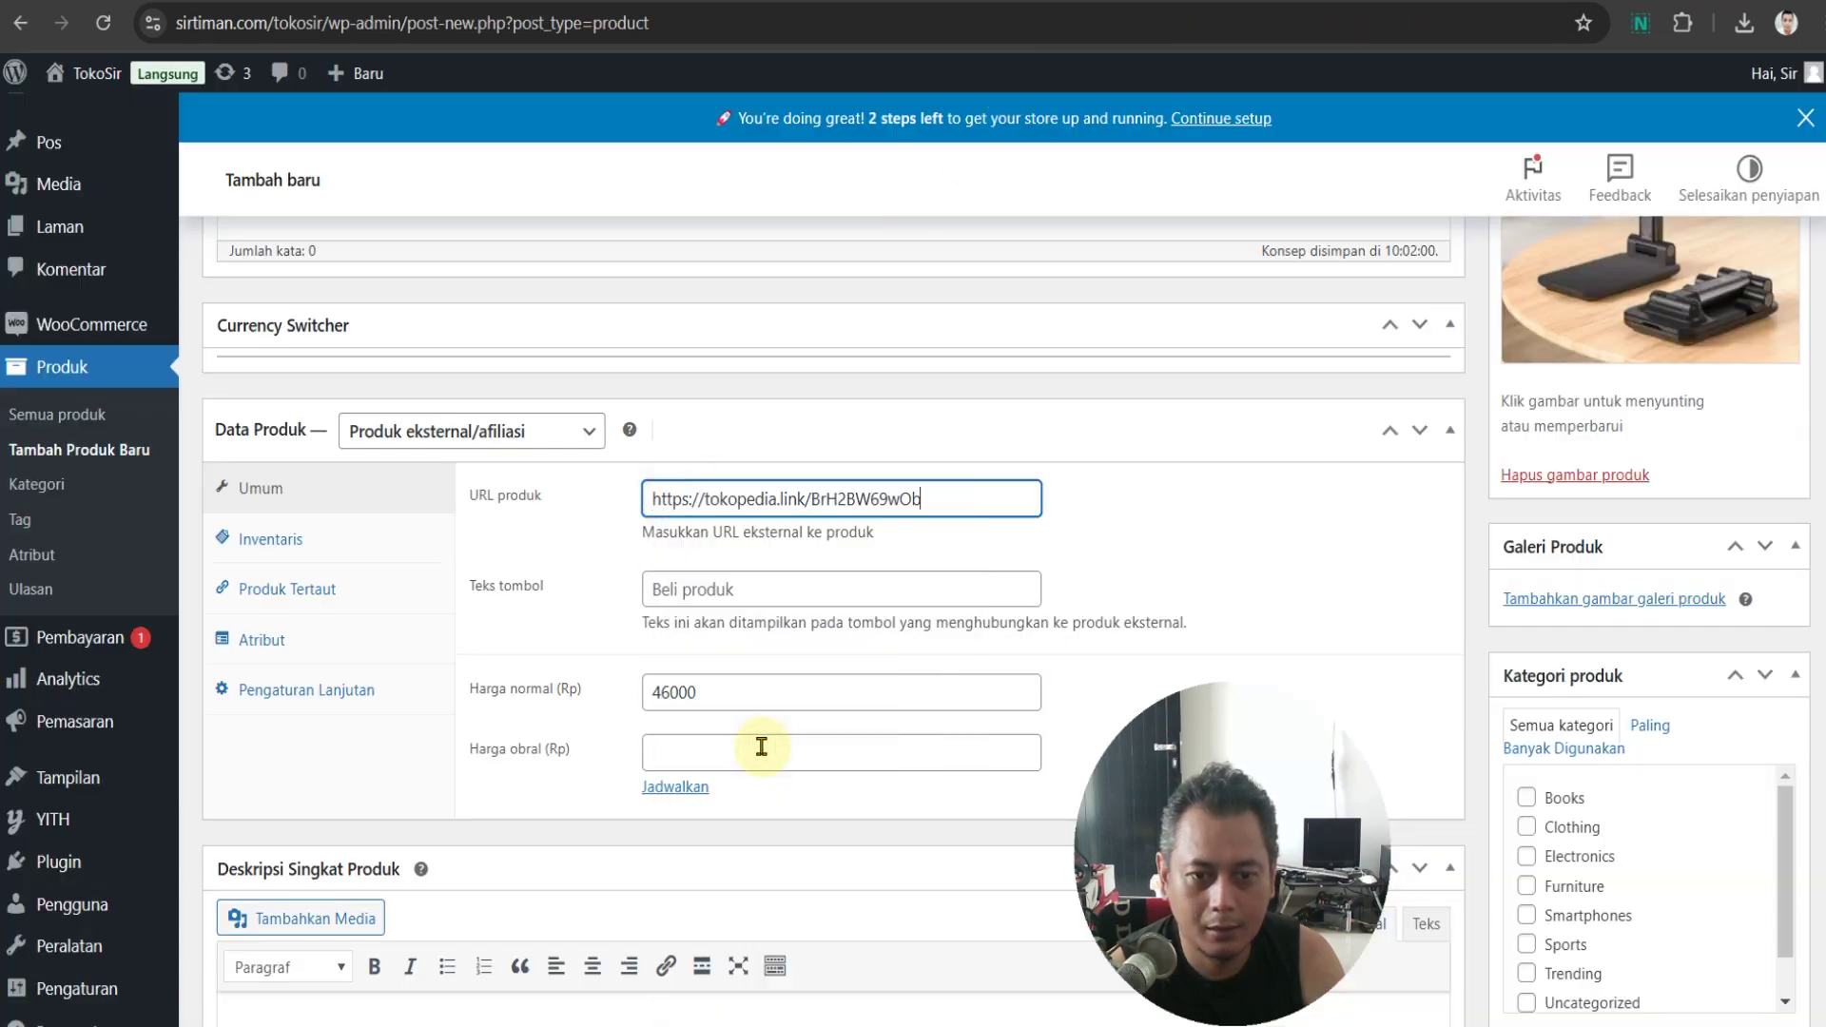
Add a new product category named Holder HP without a parent category, and check the category list
{"action": "scroll", "coordinate": [1787, 797], "scroll_direction": "down", "scroll_amount": 1}
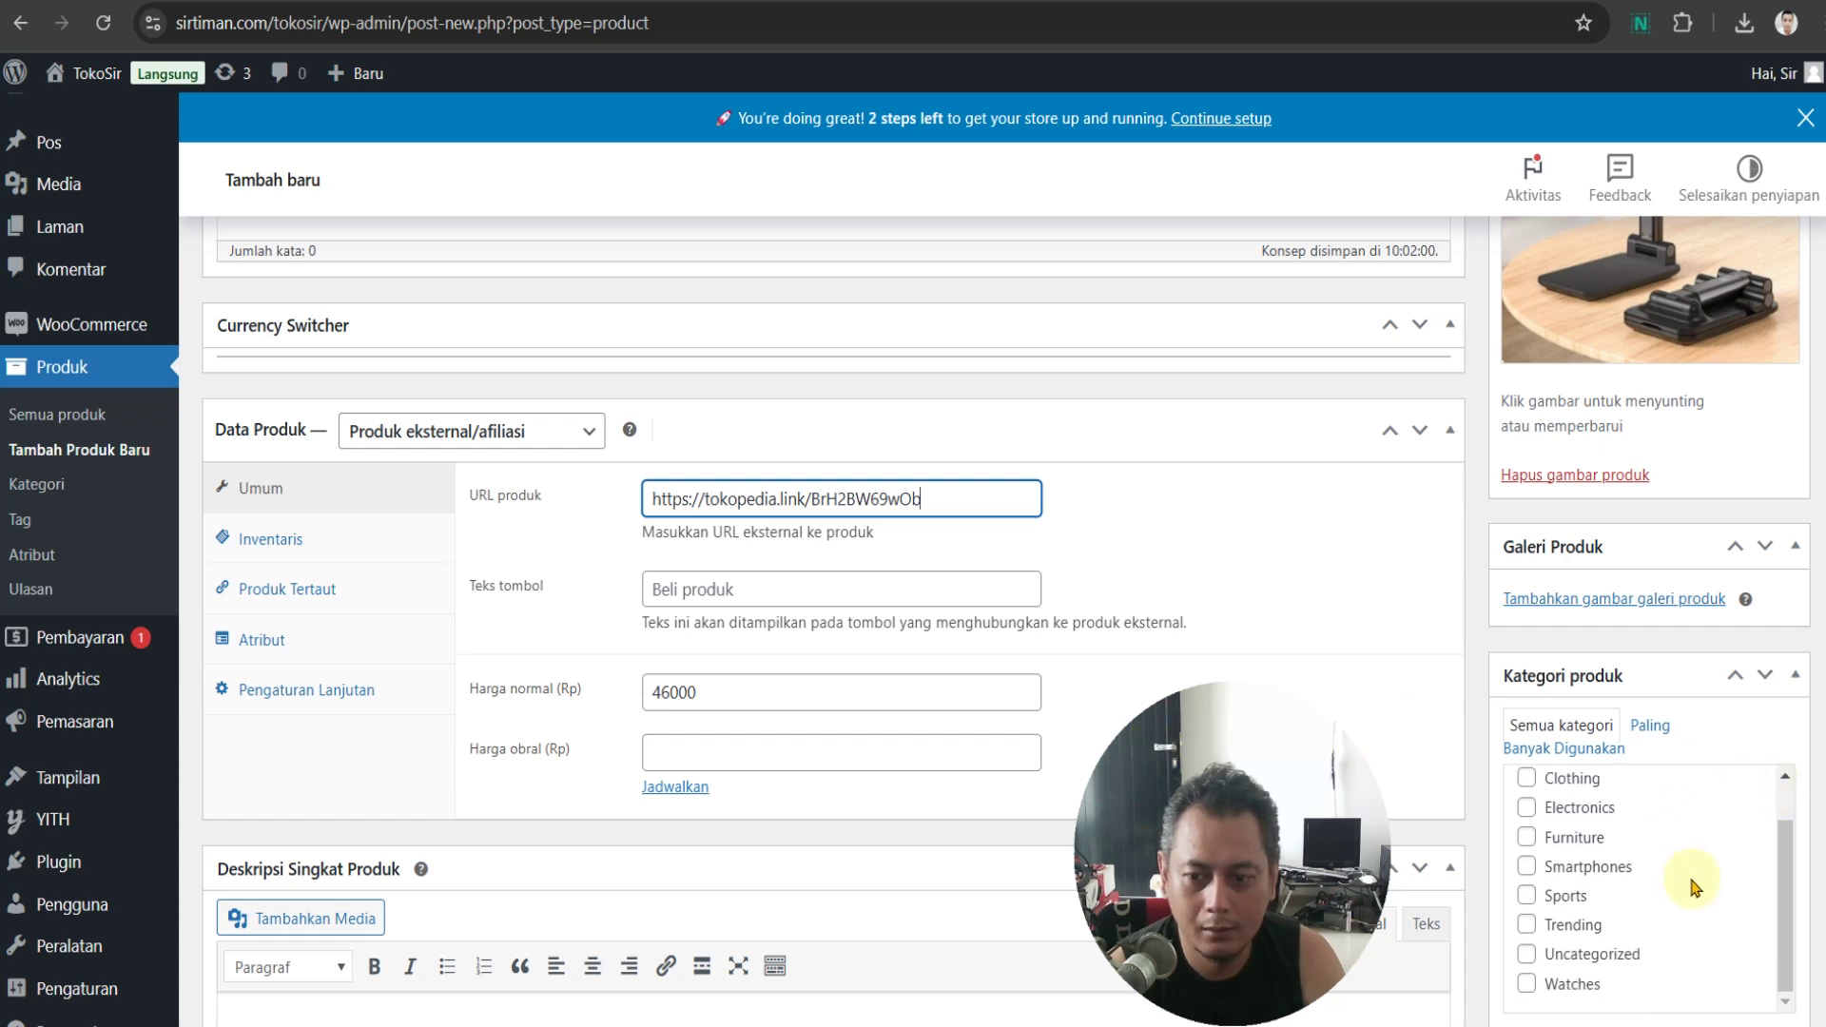
{"action": "scroll", "coordinate": [1681, 921], "scroll_direction": "down", "scroll_amount": 3}
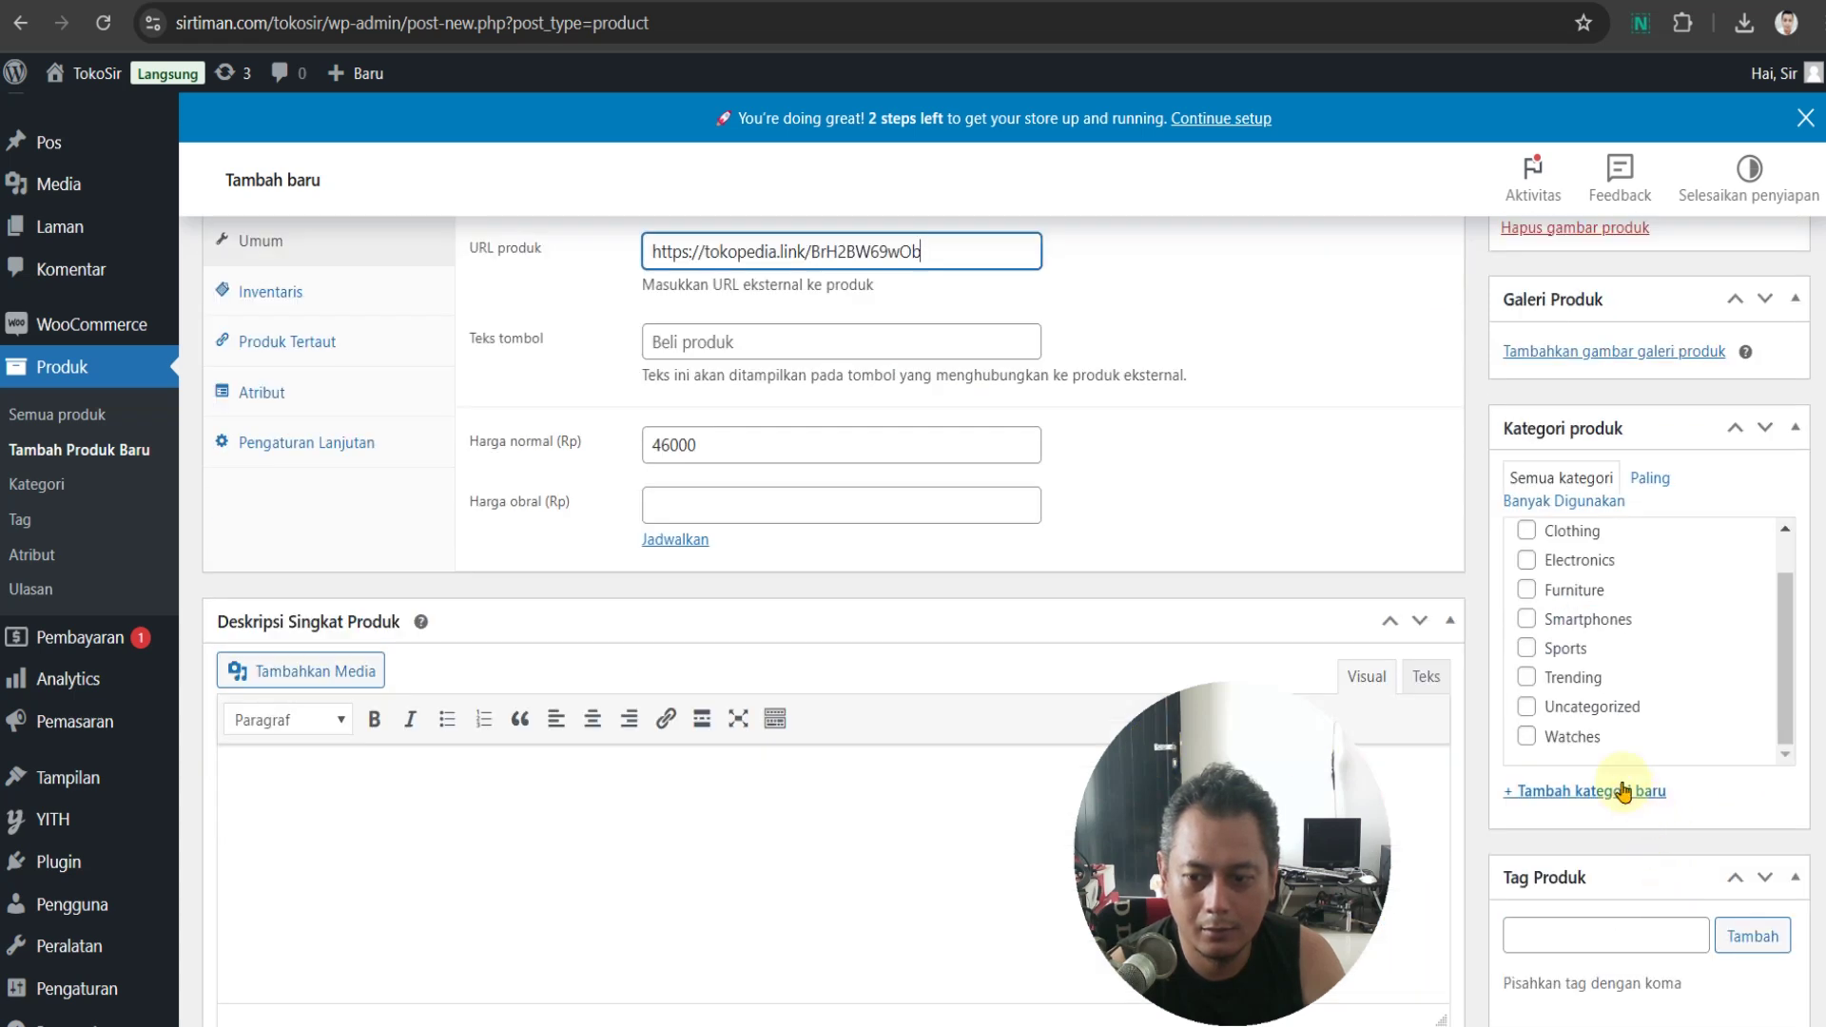
{"action": "left_click", "coordinate": [1623, 792]}
{"action": "left_click", "coordinate": [1613, 841]}
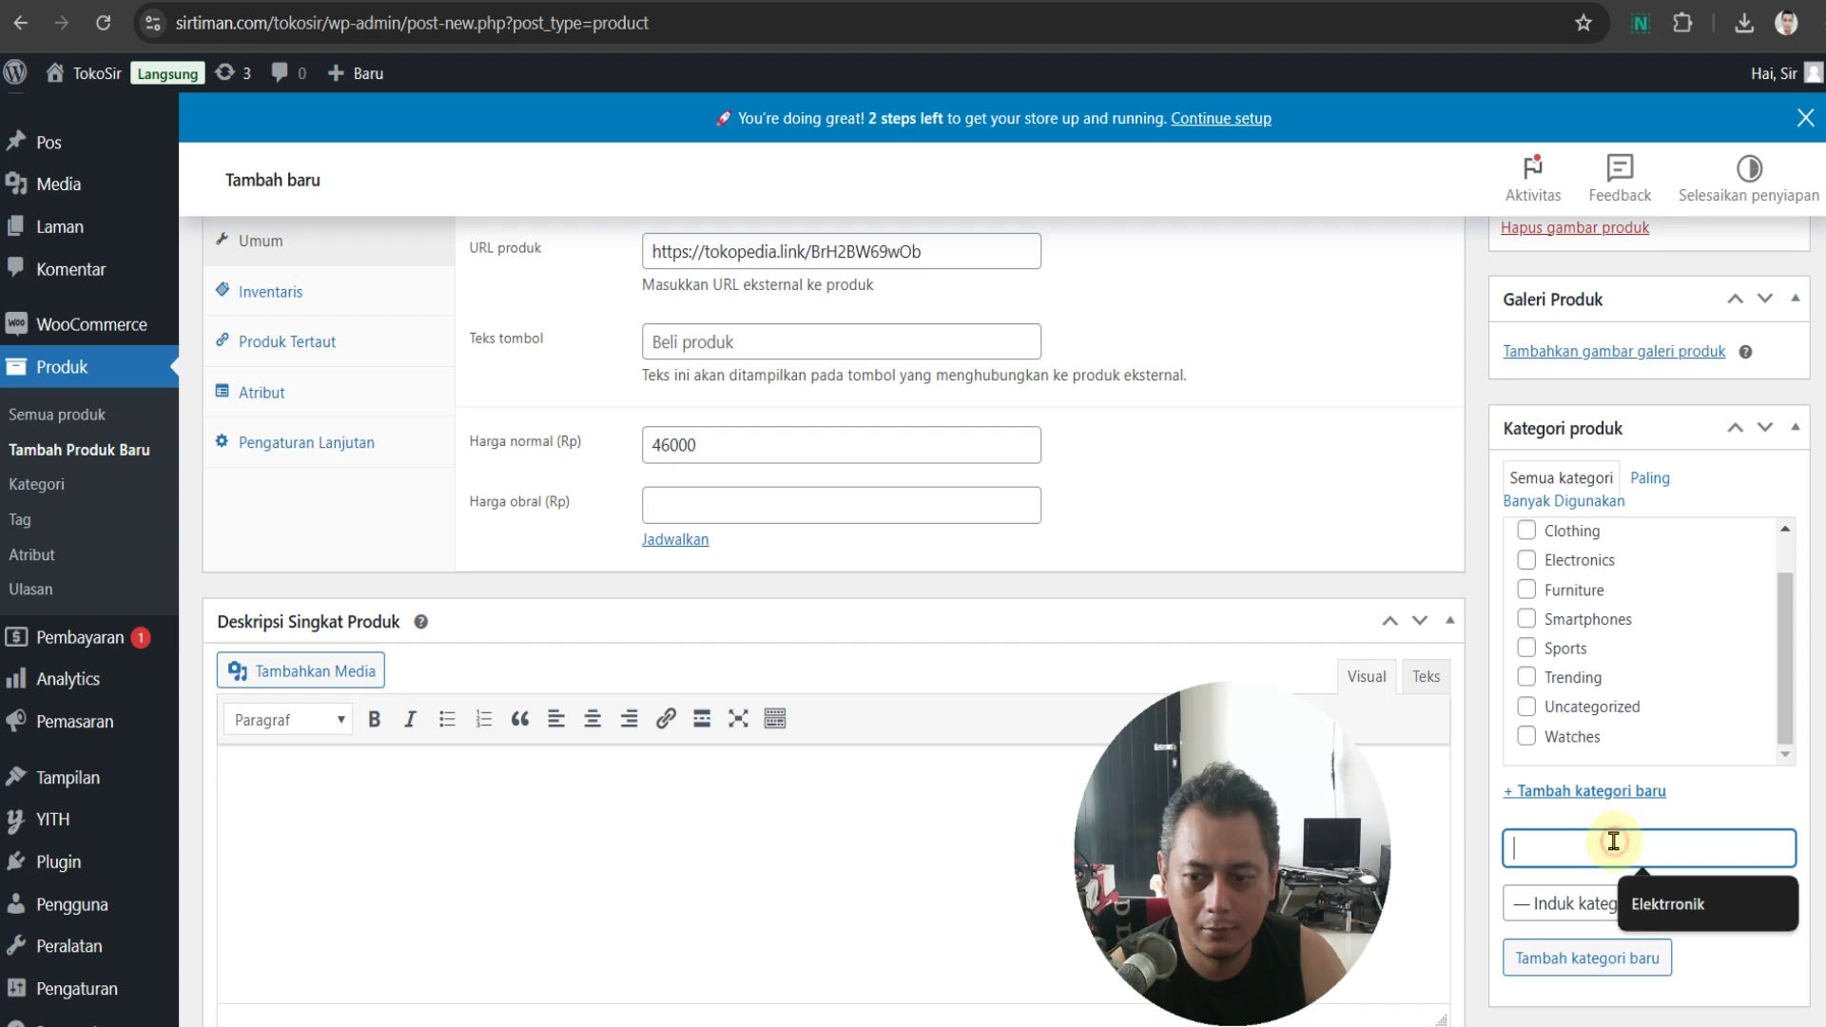
{"action": "type", "text": "Holder H"}
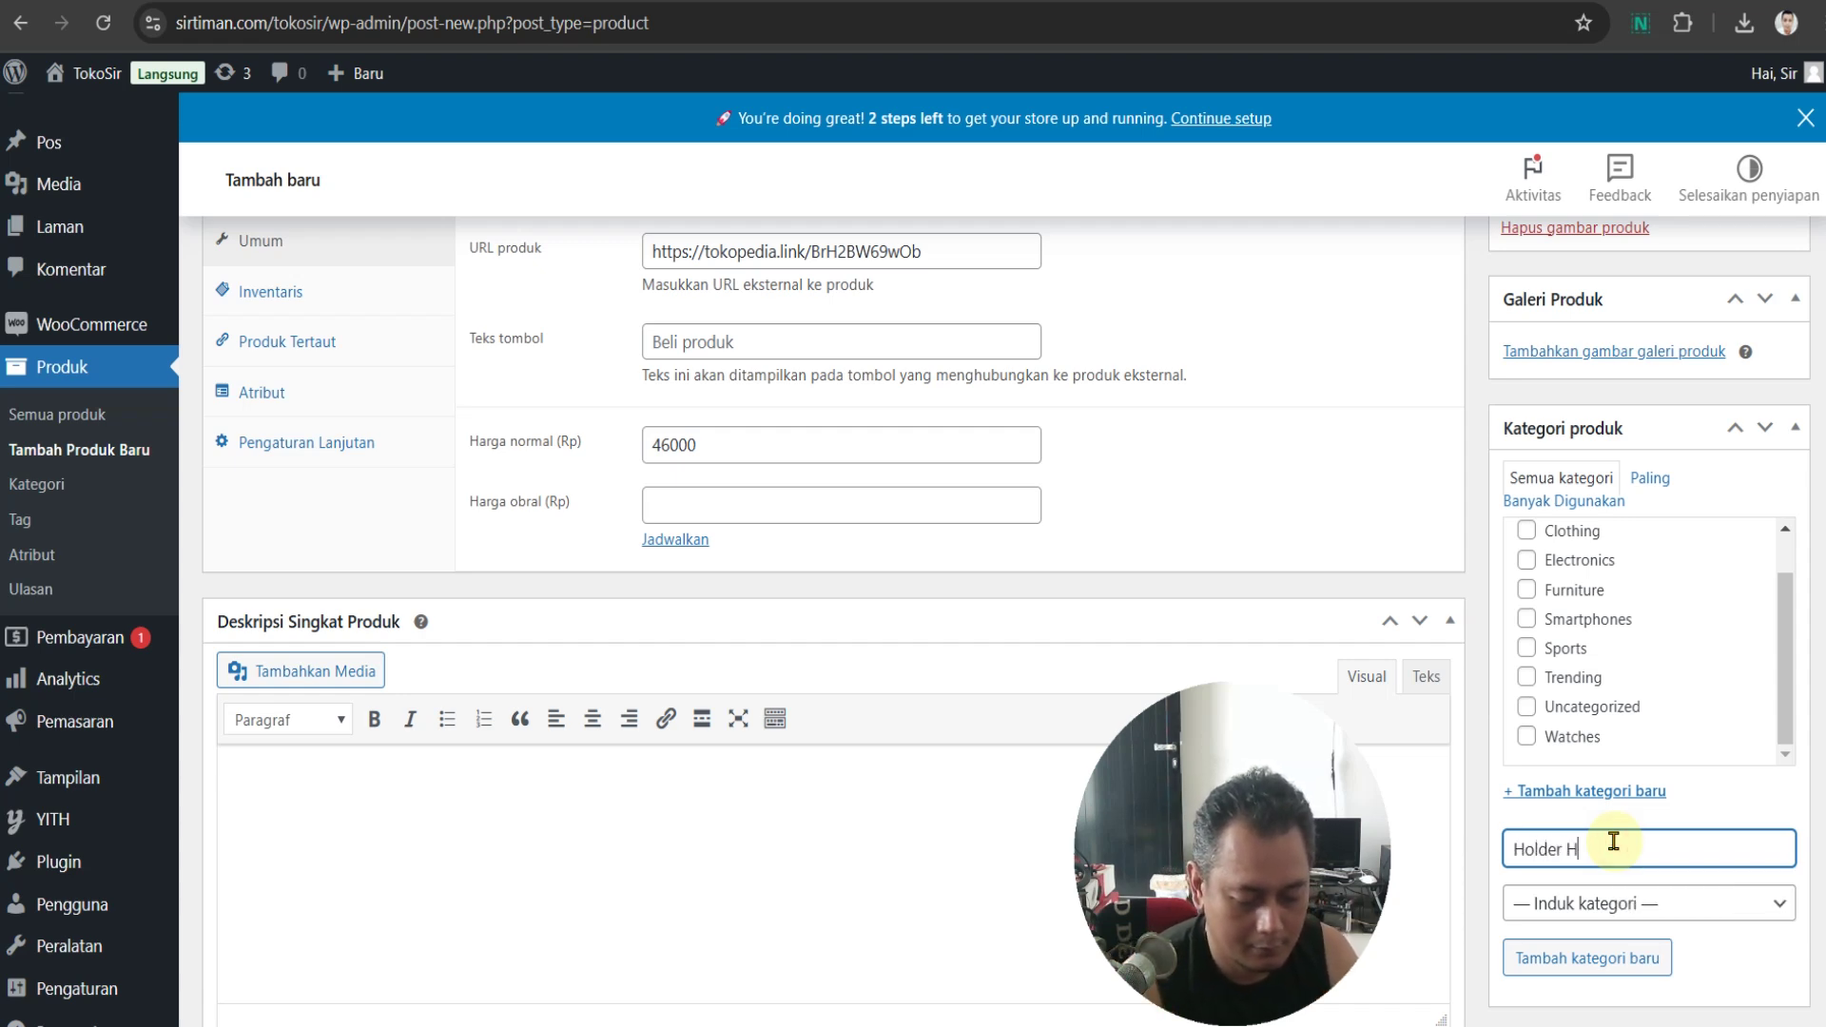
{"action": "type", "text": "P"}
{"action": "left_click", "coordinate": [1583, 960]}
{"action": "scroll", "coordinate": [1711, 844], "scroll_direction": "up", "scroll_amount": 3}
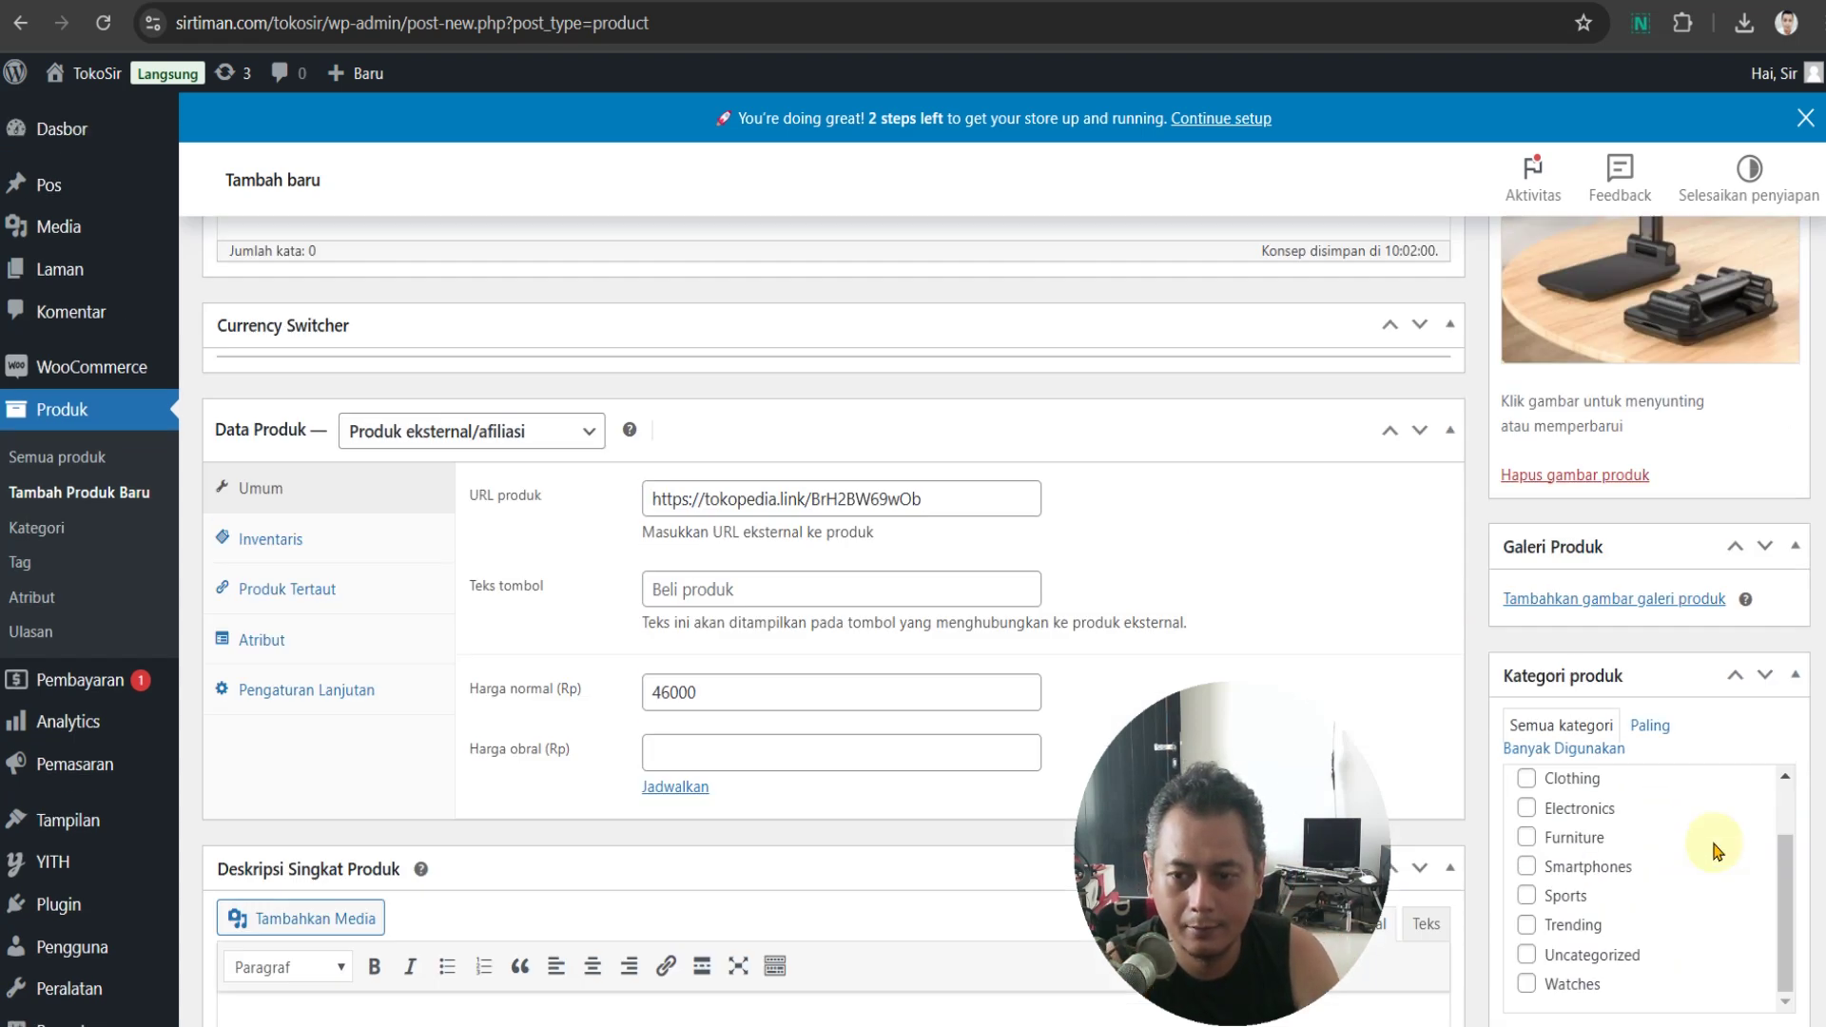
{"action": "scroll", "coordinate": [823, 587], "scroll_direction": "down", "scroll_amount": 4}
{"action": "scroll", "coordinate": [834, 585], "scroll_direction": "up", "scroll_amount": 1}
Try to set the new product's Harga obral to 46000 alongside the equal Harga normal
{"action": "scroll", "coordinate": [833, 585], "scroll_direction": "up", "scroll_amount": 2}
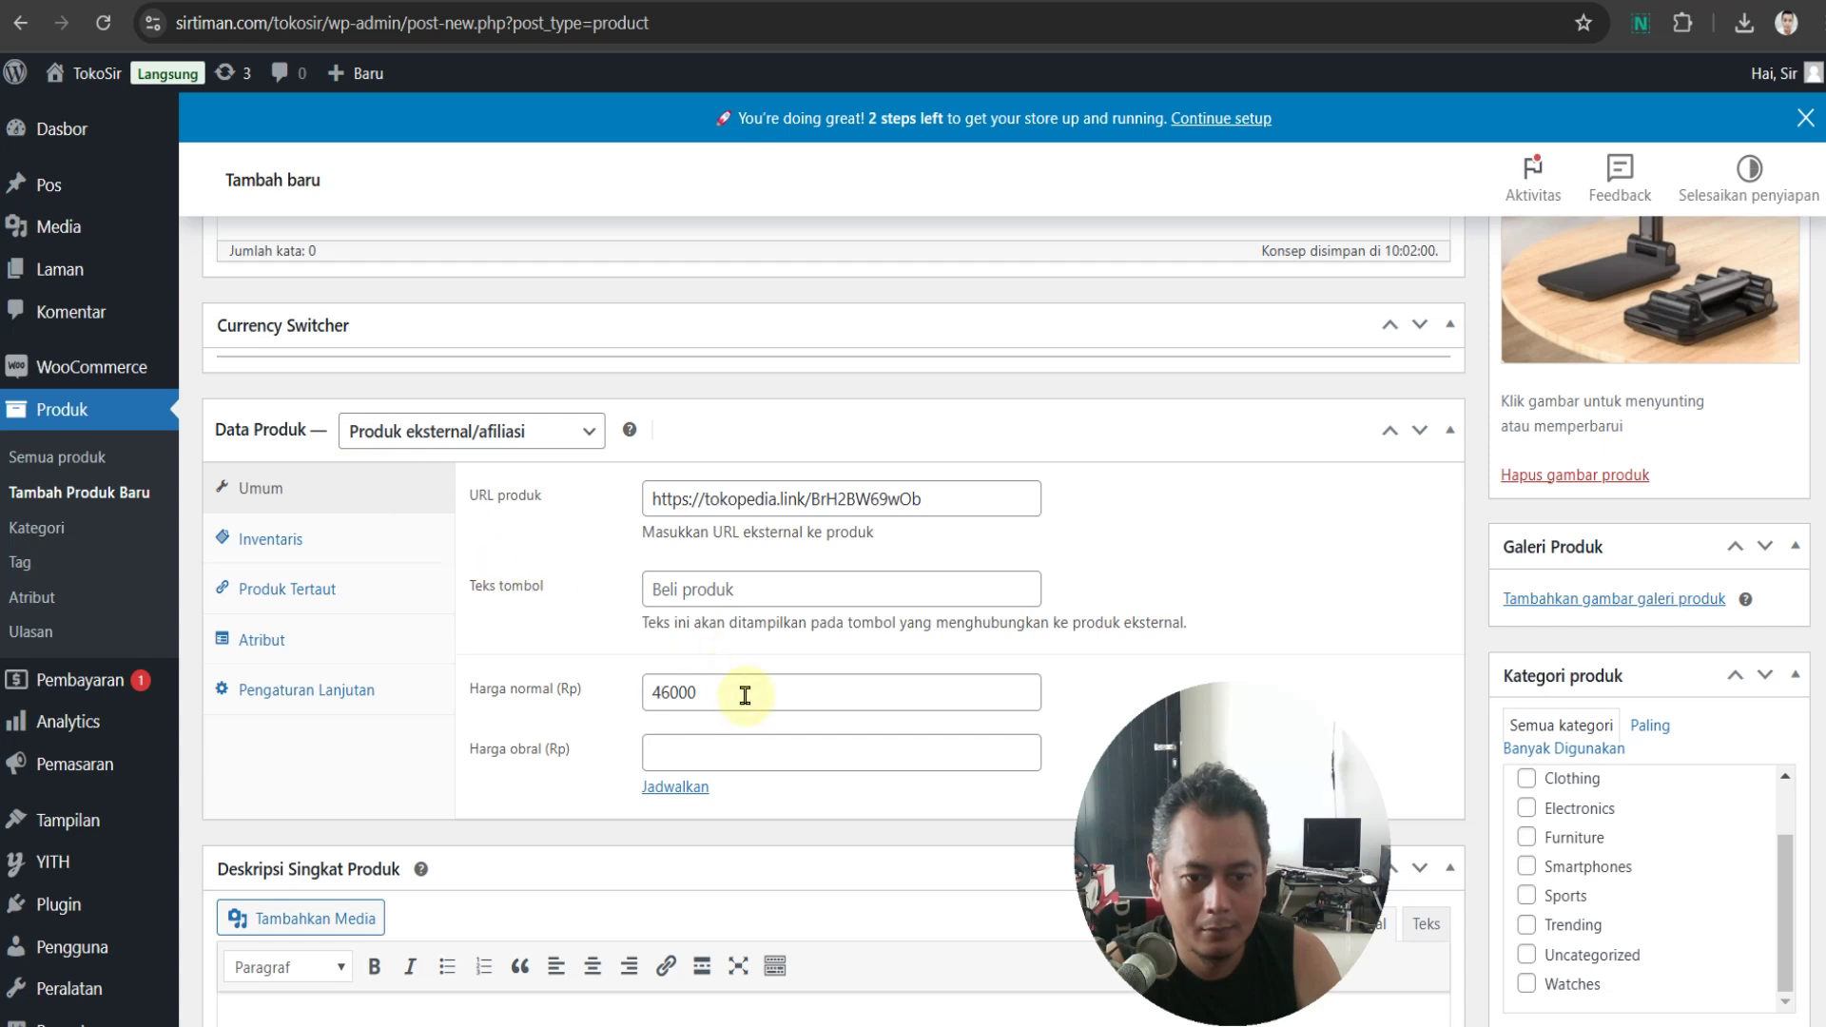
{"action": "left_click", "coordinate": [740, 760]}
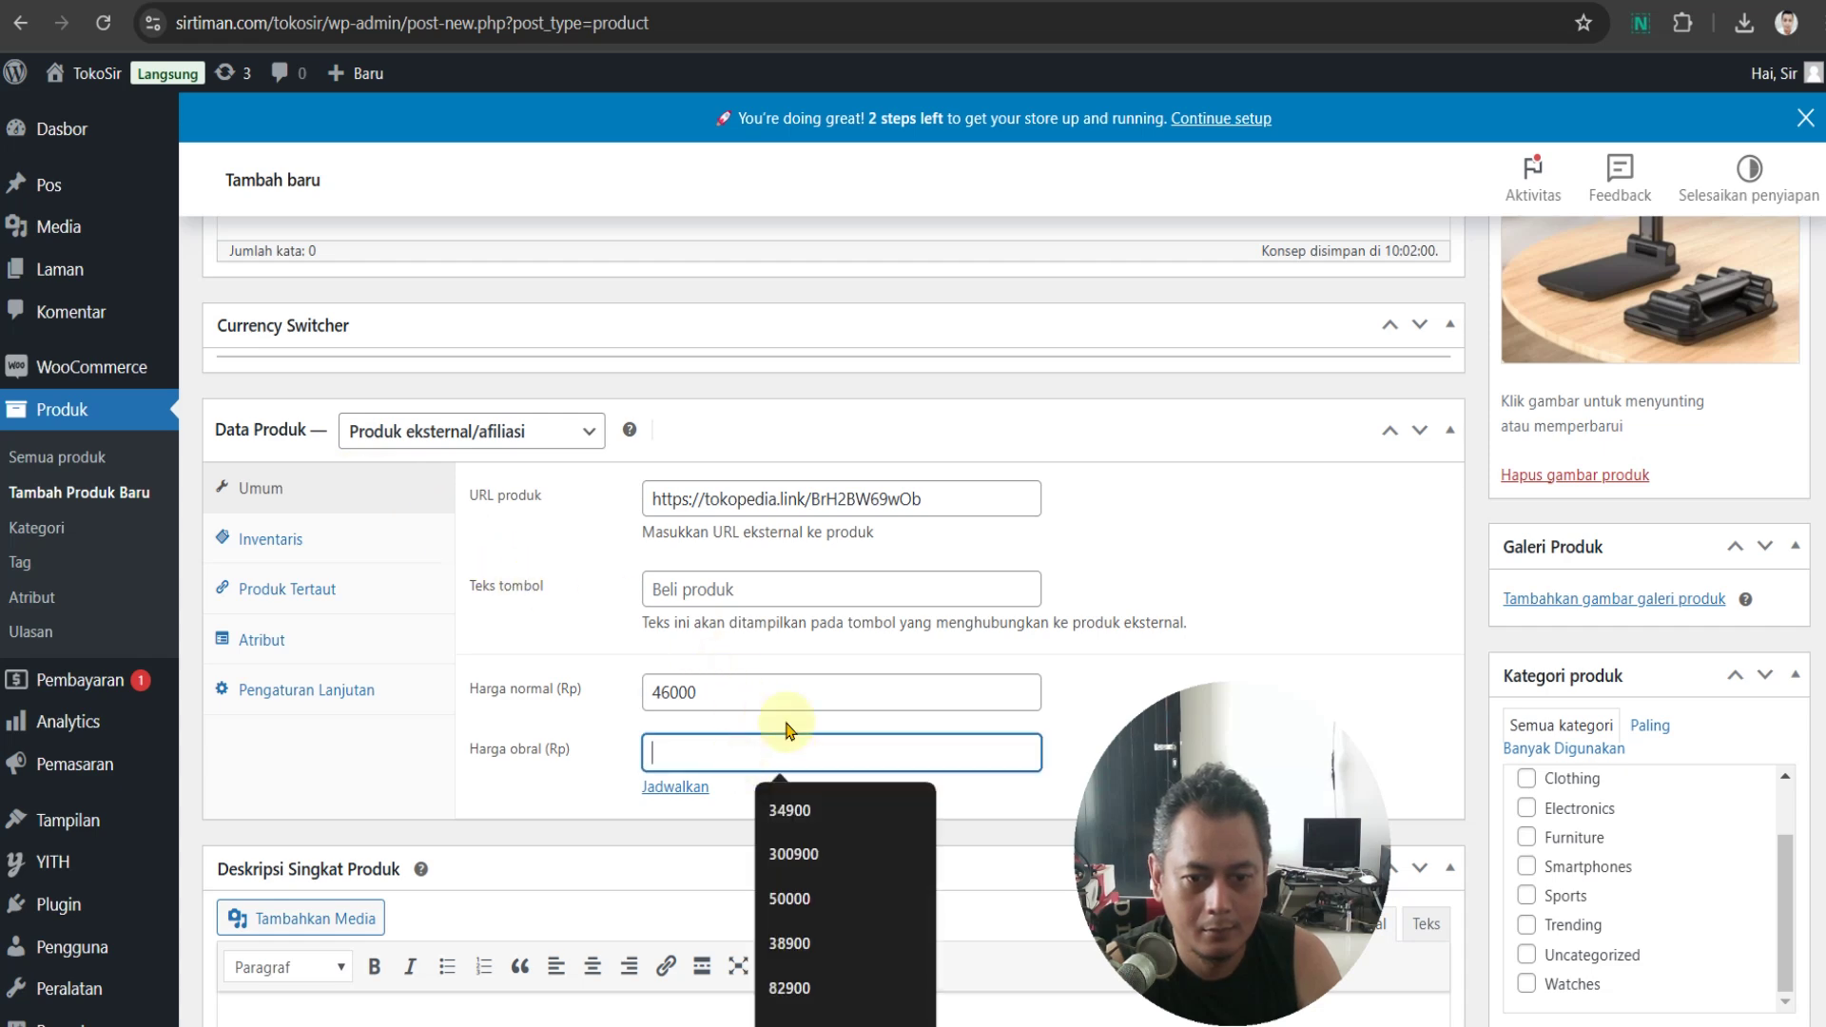
{"action": "type", "text": "1"}
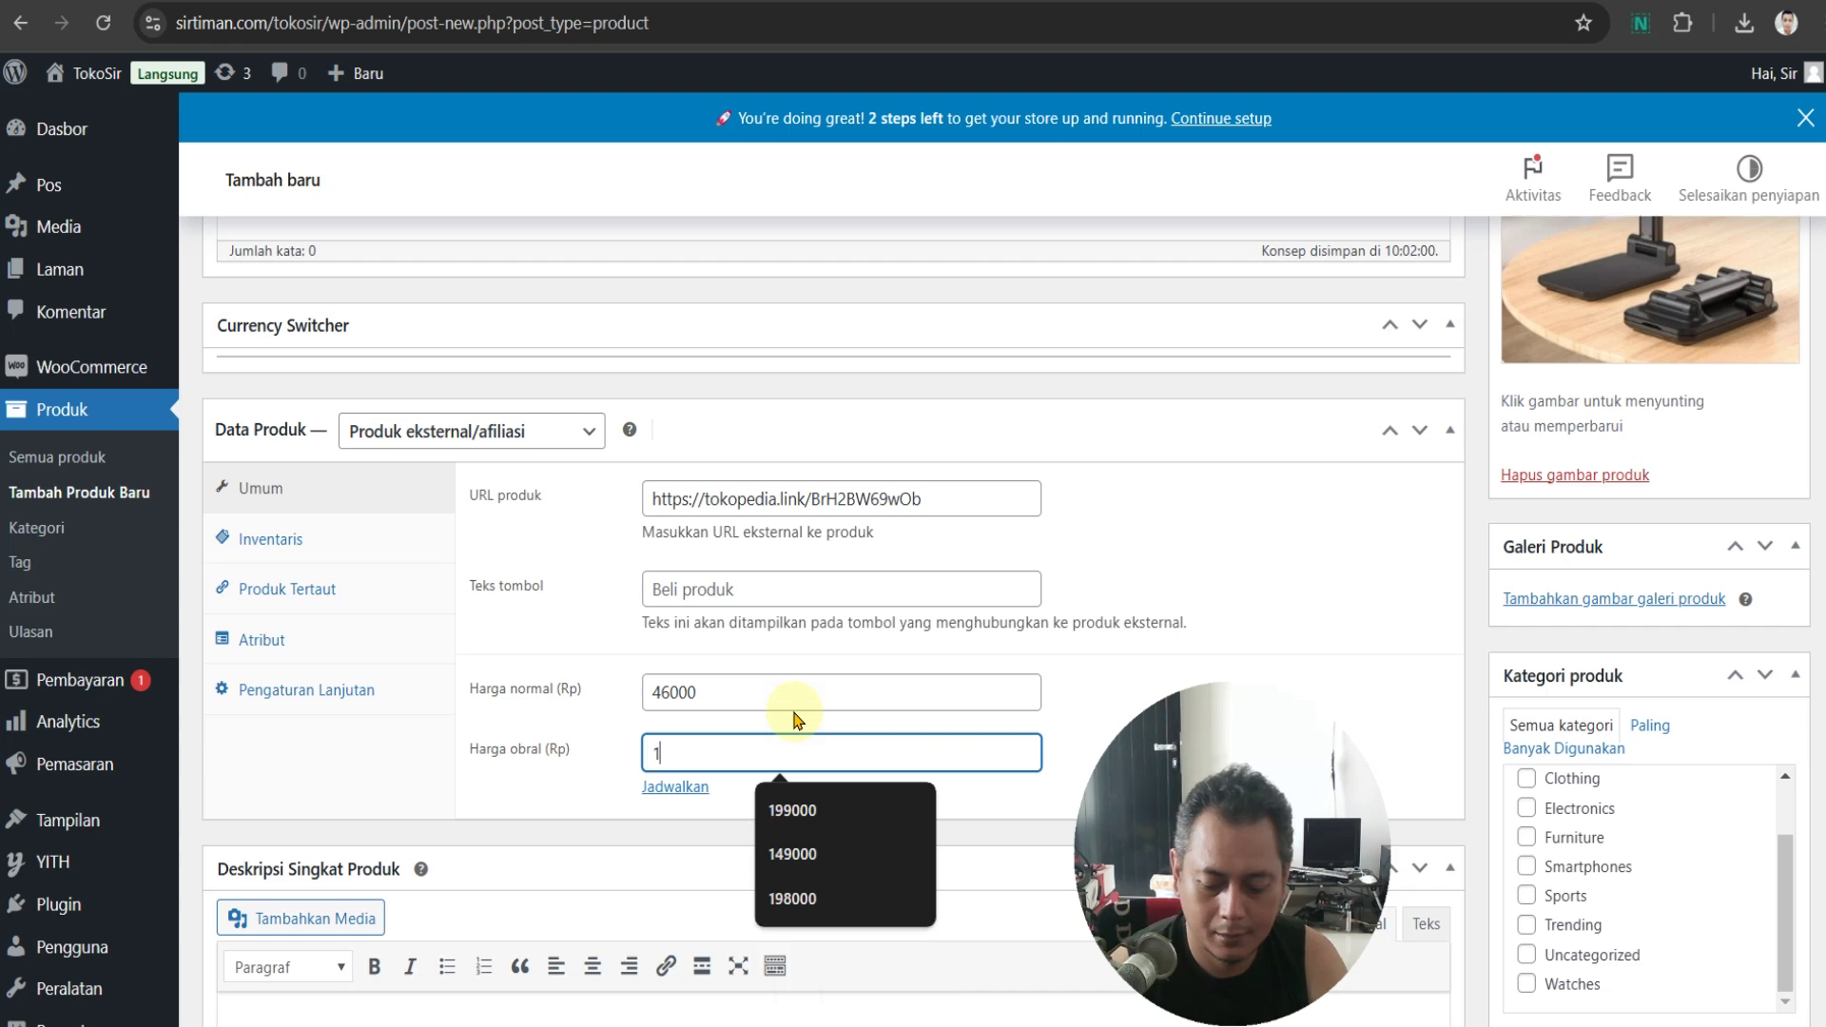
{"action": "key", "text": "BackSpace"}
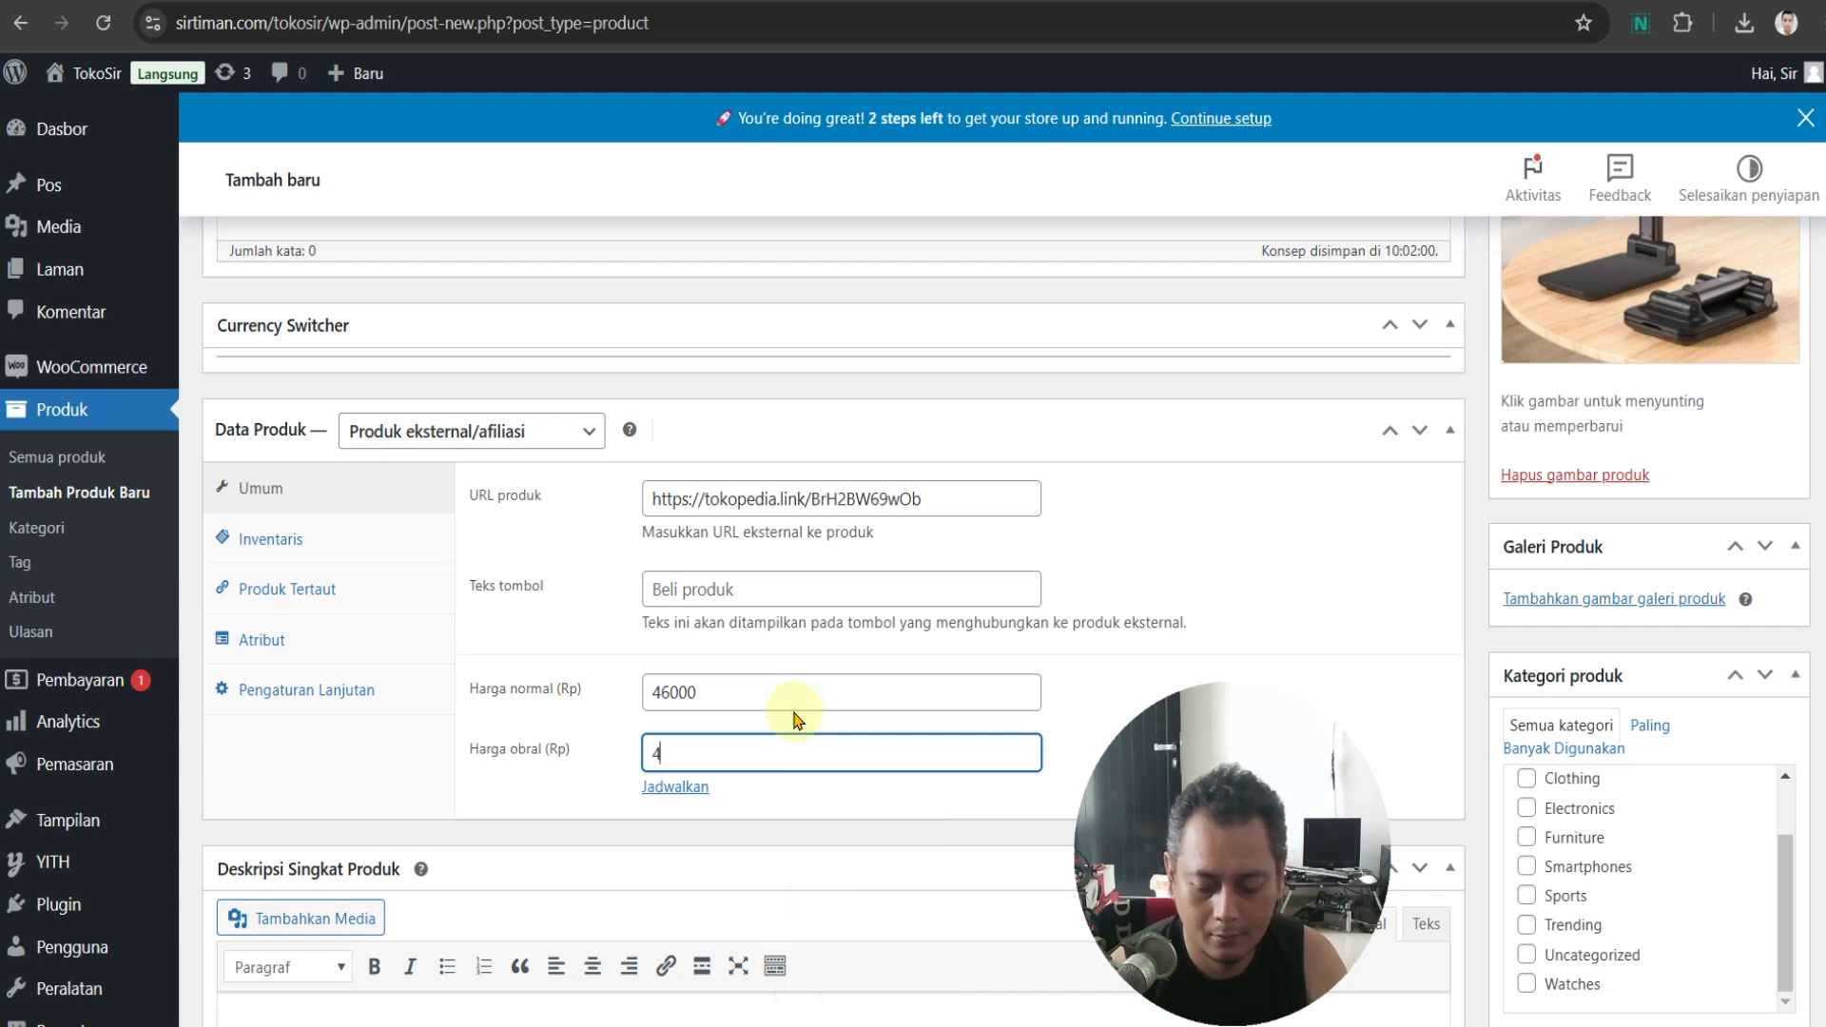
{"action": "type", "text": "46000"}
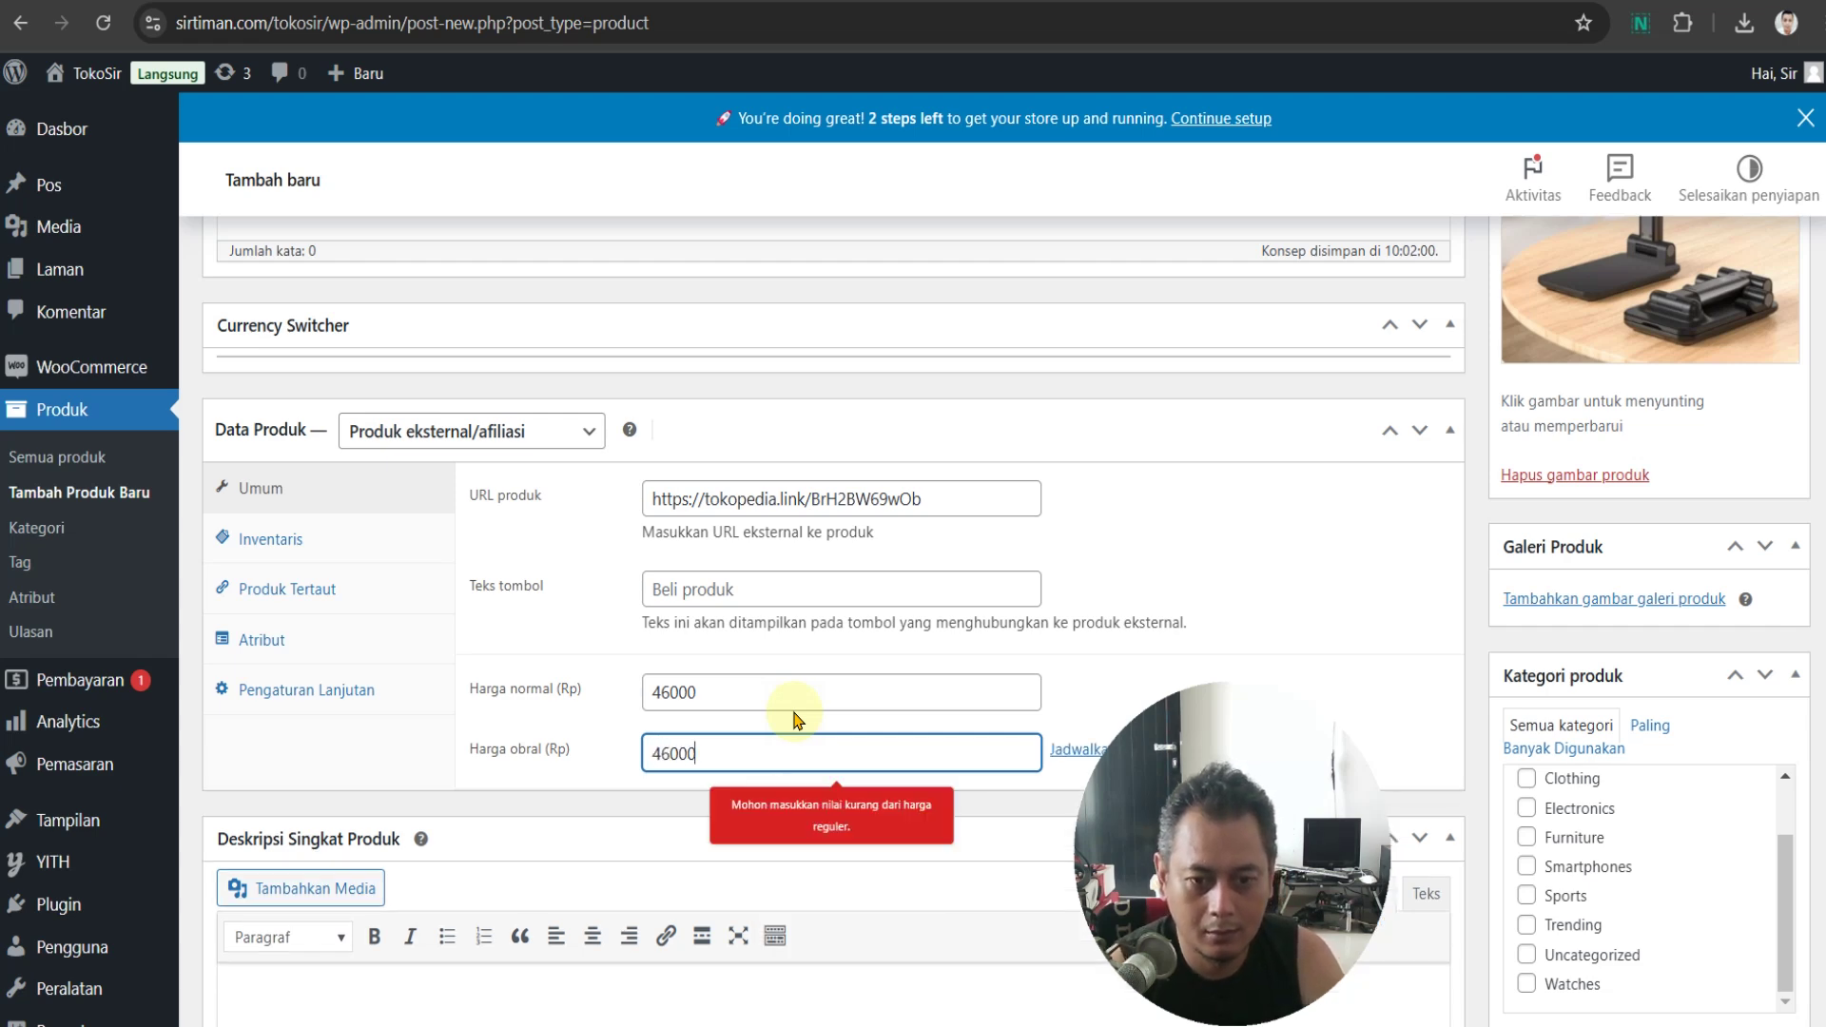
Set the new product's Harga normal to 99000 and its Harga obral to 46000
{"action": "left_click", "coordinate": [655, 692]}
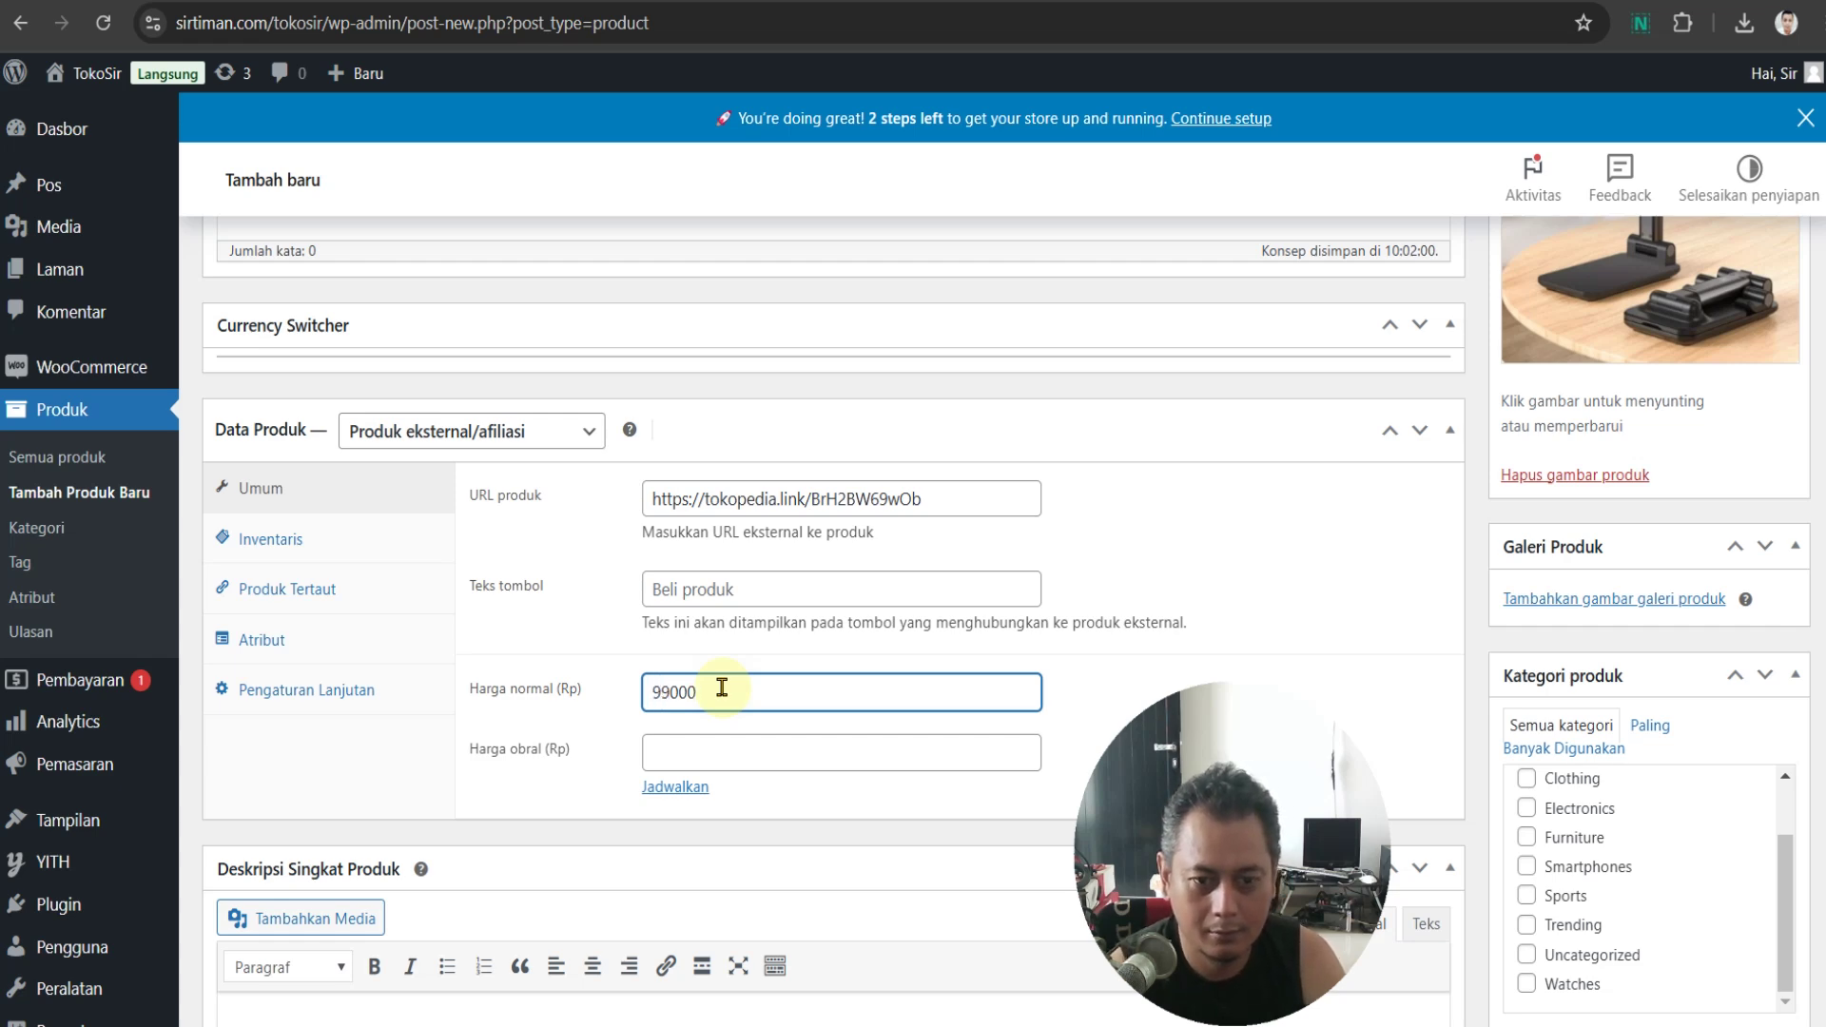
{"action": "left_click", "coordinate": [746, 752]}
{"action": "type", "text": "46000"}
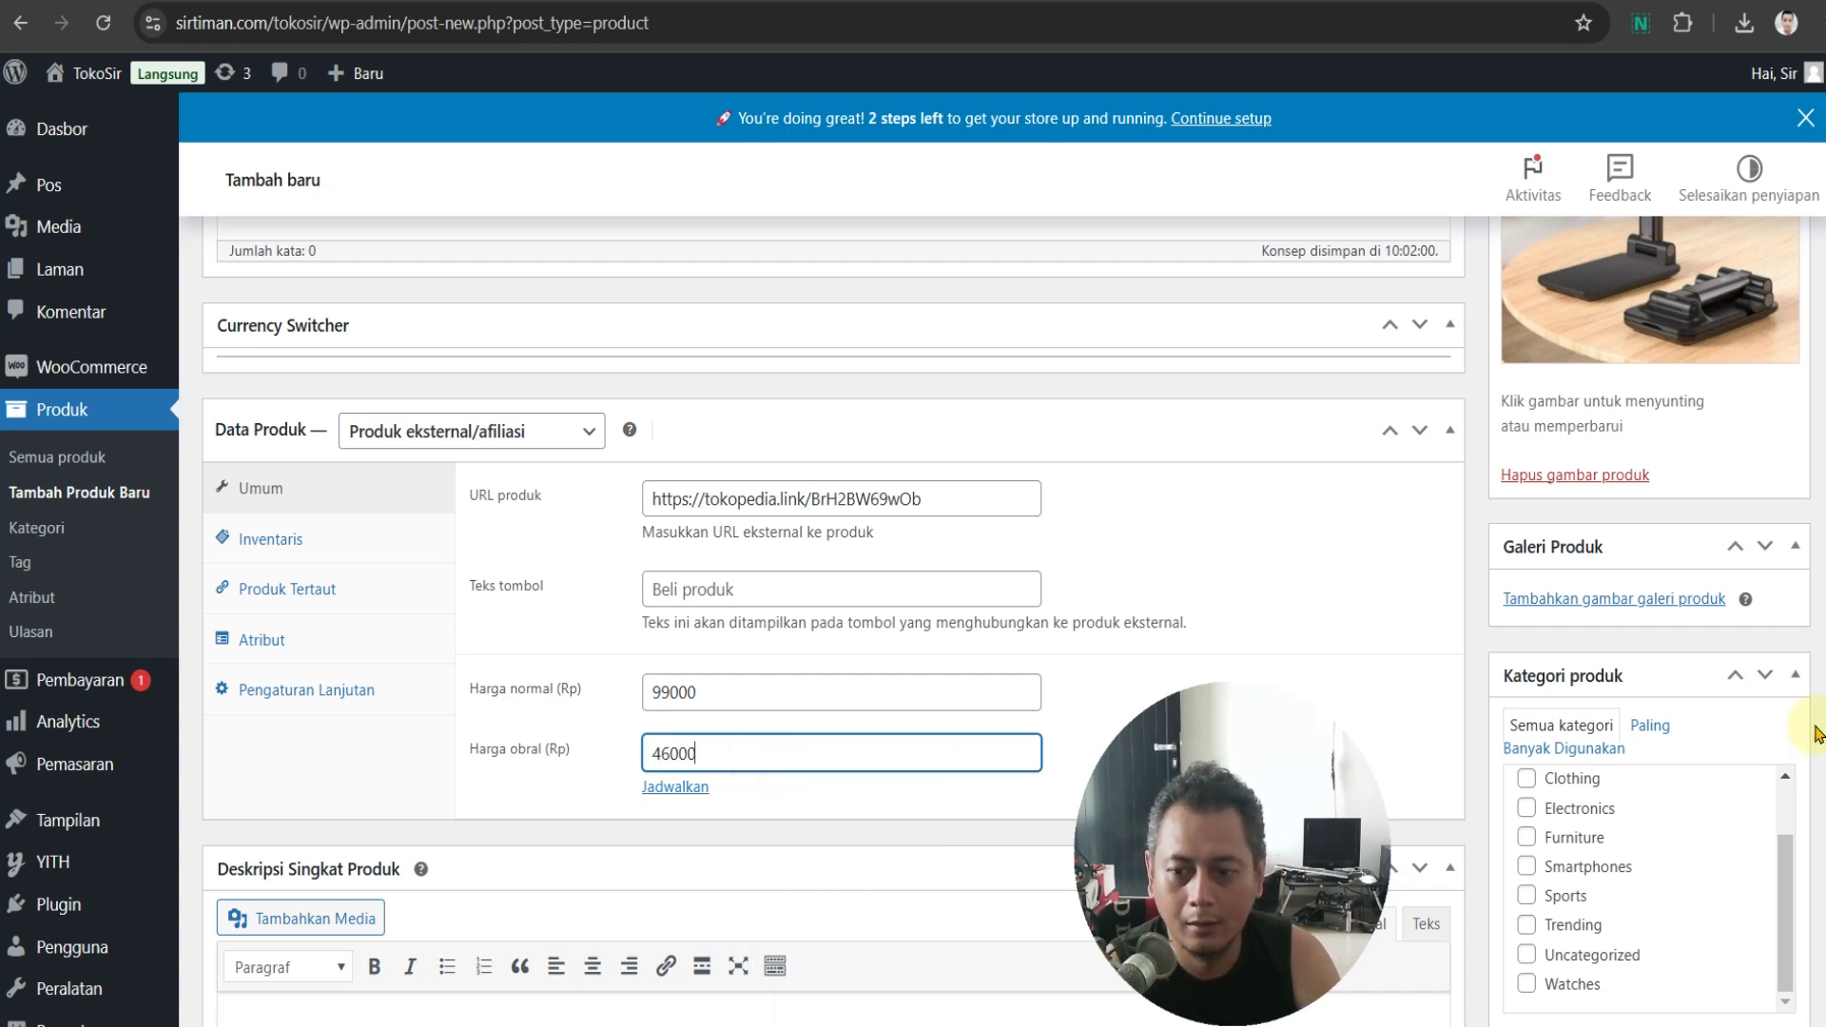
Publish the new foldable phone holder product
{"action": "scroll", "coordinate": [1811, 737], "scroll_direction": "down", "scroll_amount": 5}
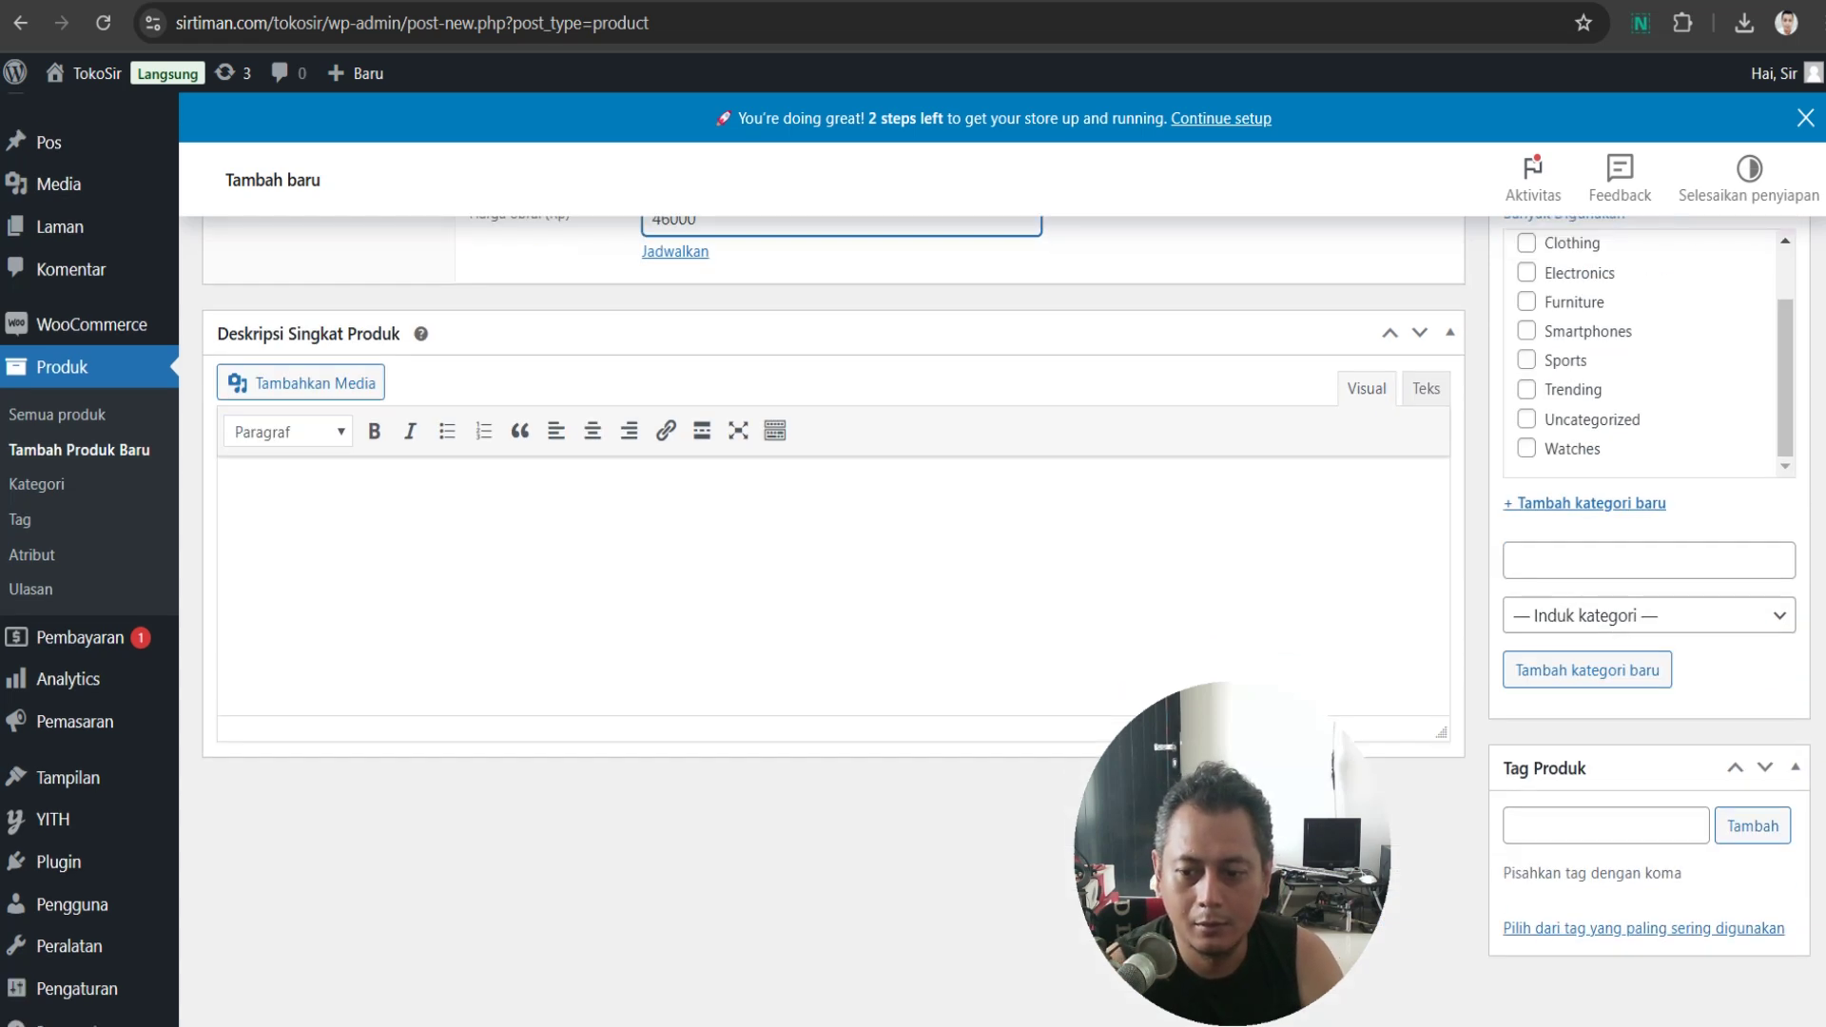
{"action": "scroll", "coordinate": [1579, 750], "scroll_direction": "up", "scroll_amount": 10}
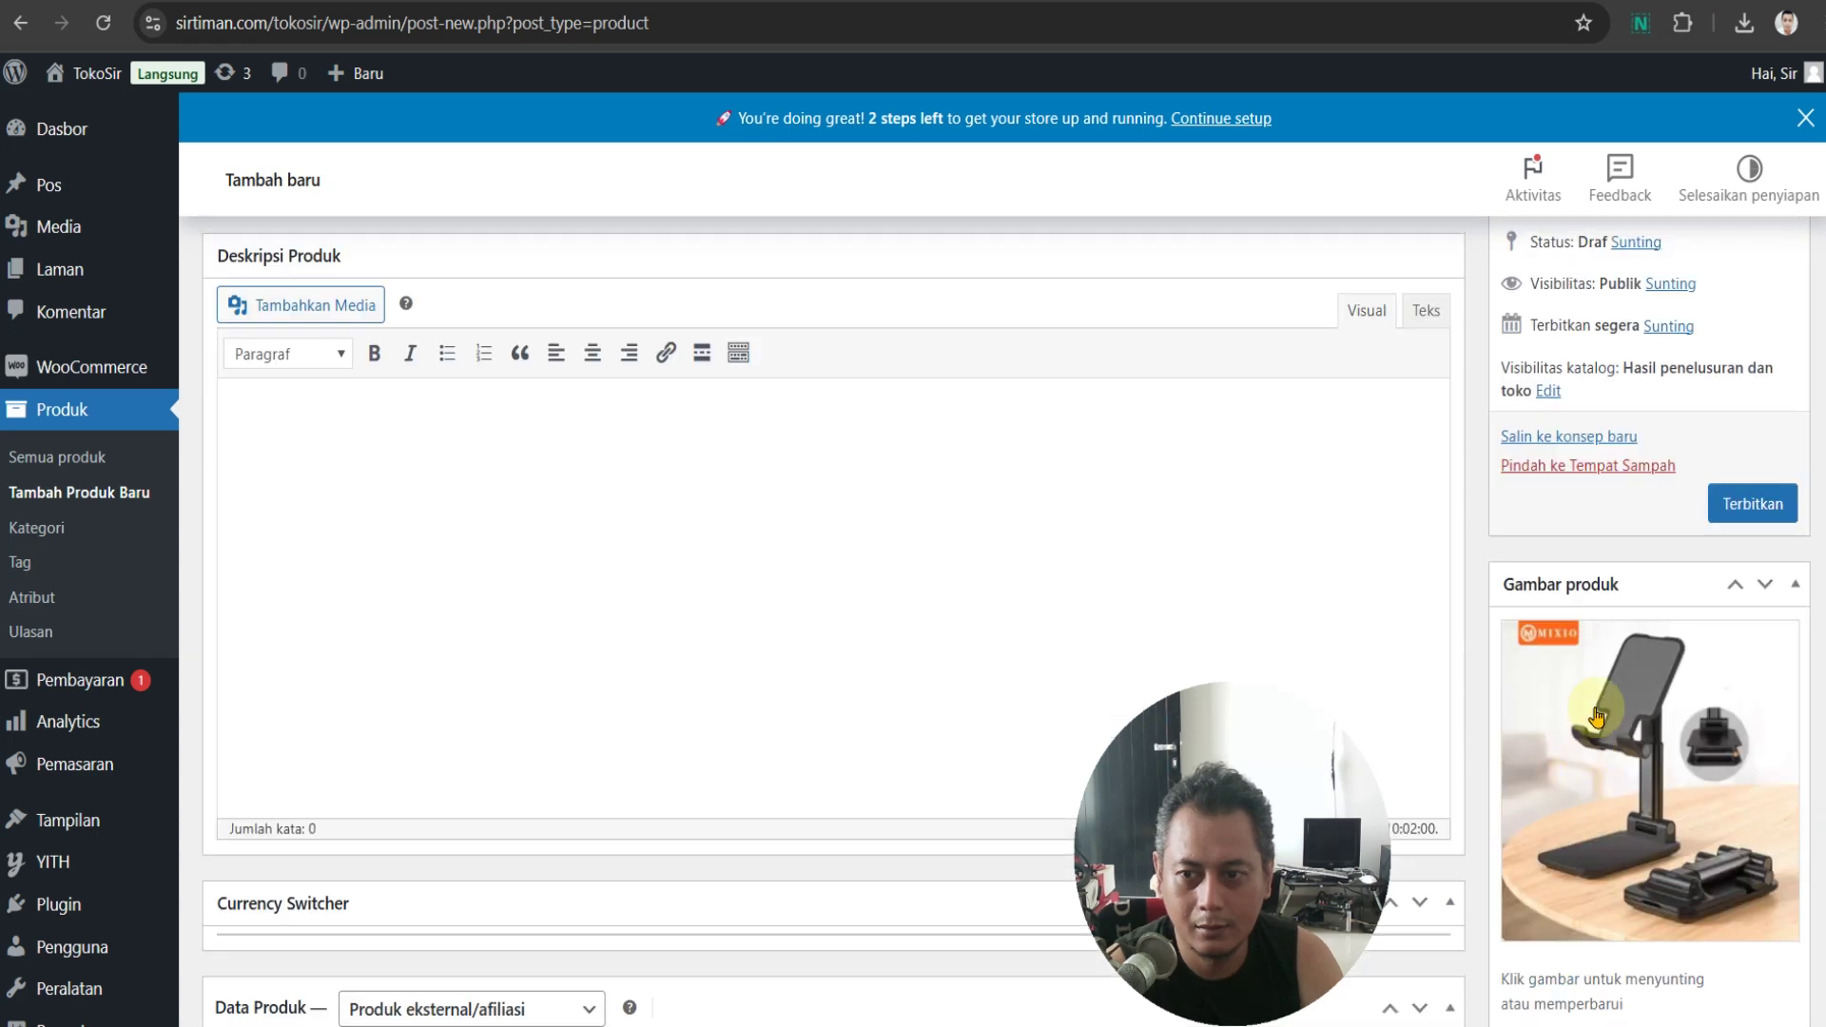
{"action": "left_click", "coordinate": [1743, 507]}
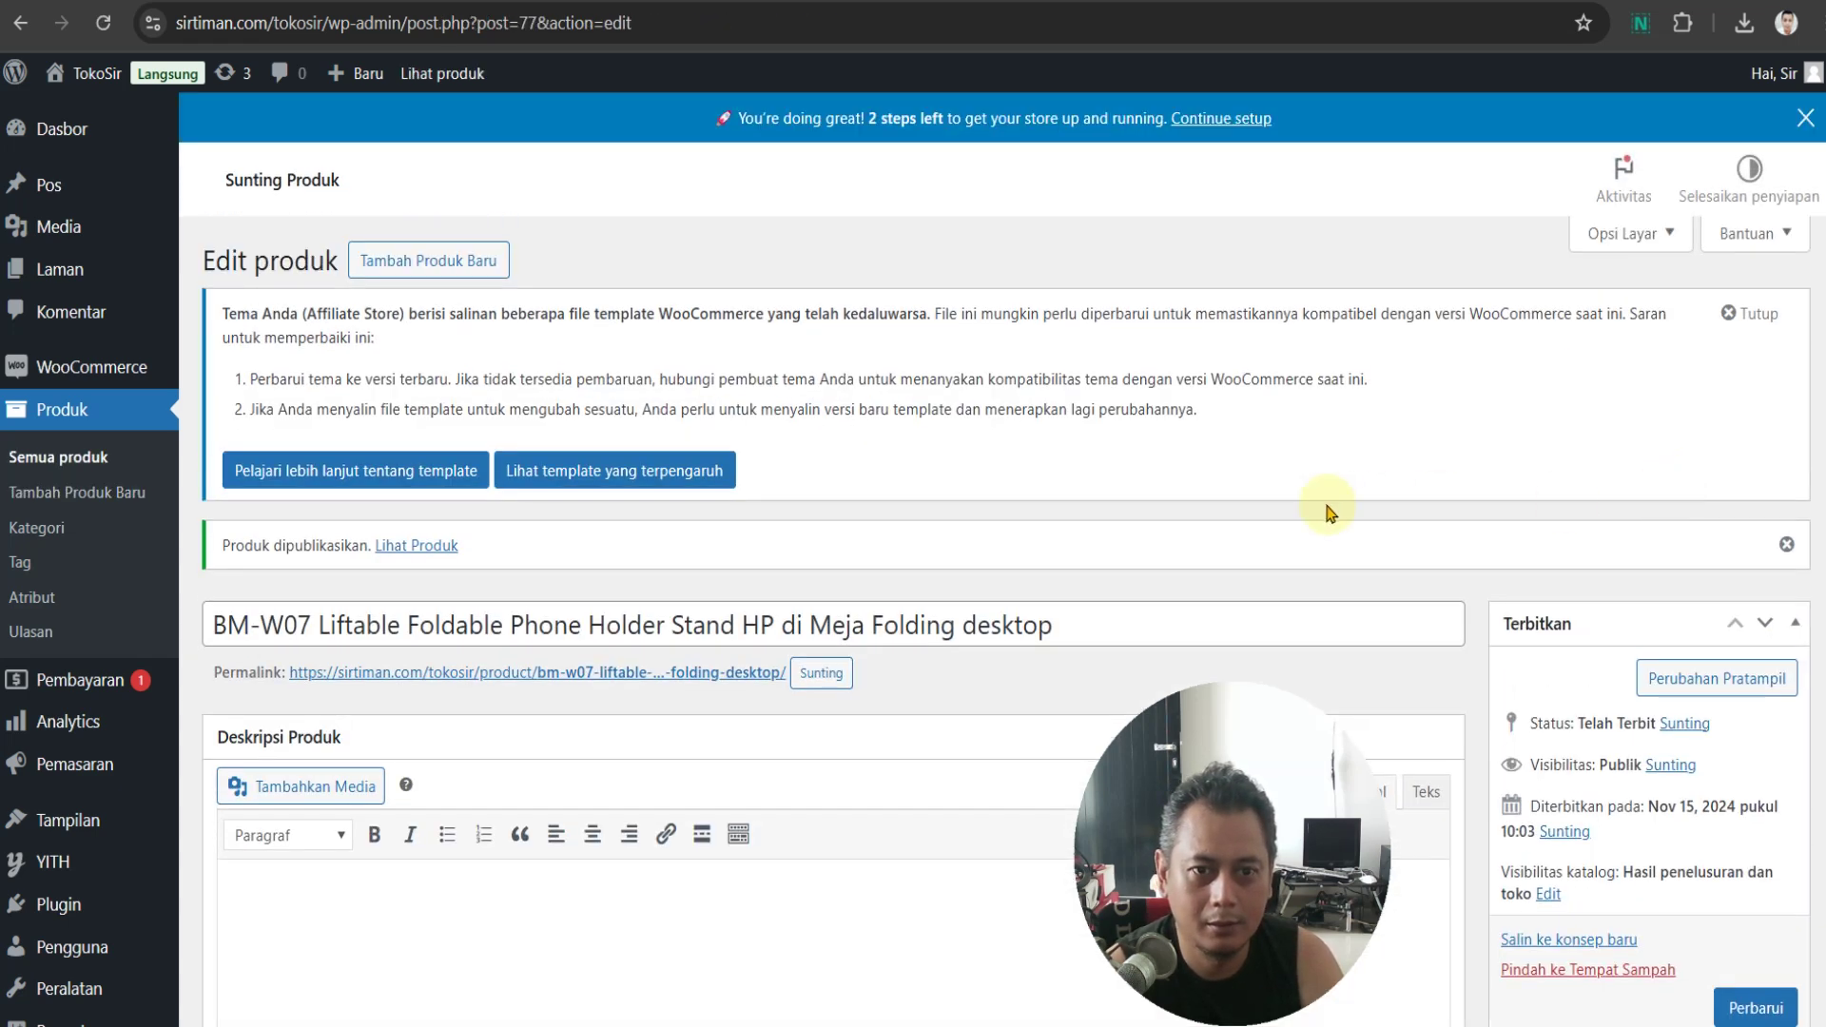
View the published phone holder page in the store and examine its price, buy button and category
{"action": "left_click", "coordinate": [411, 545]}
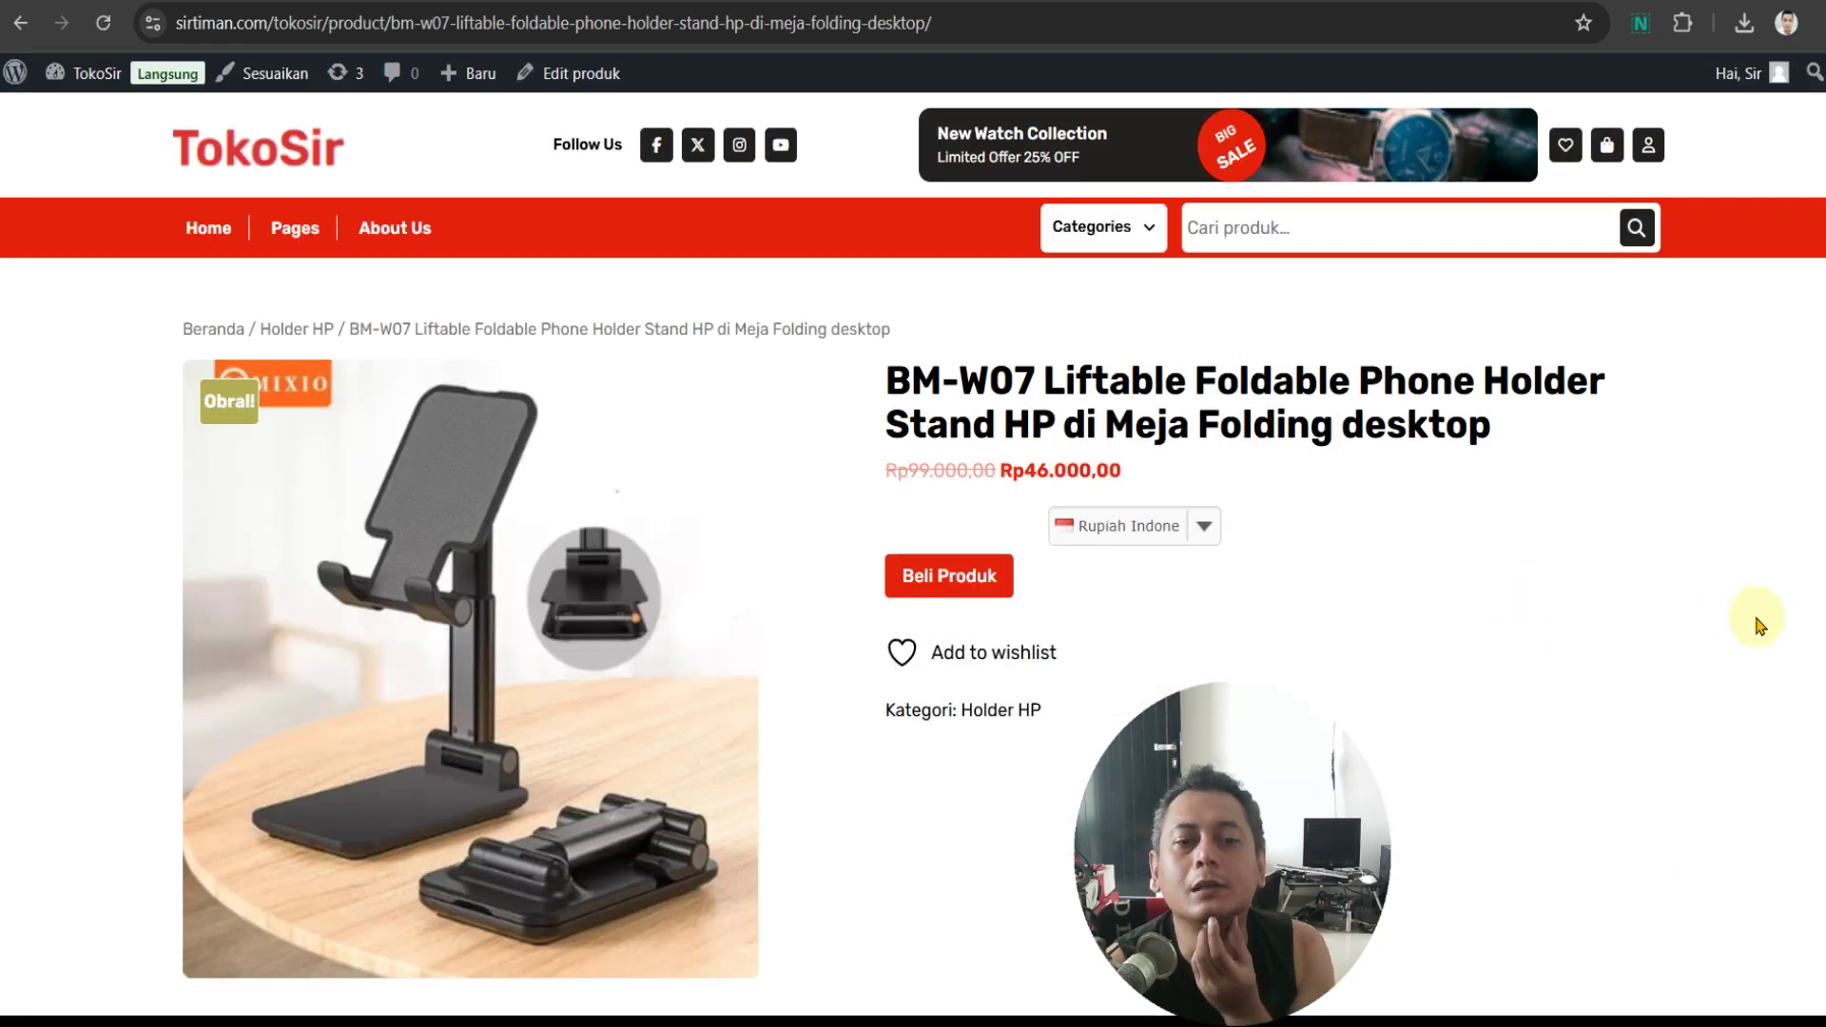
{"action": "scroll", "coordinate": [1757, 619], "scroll_direction": "down", "scroll_amount": 3}
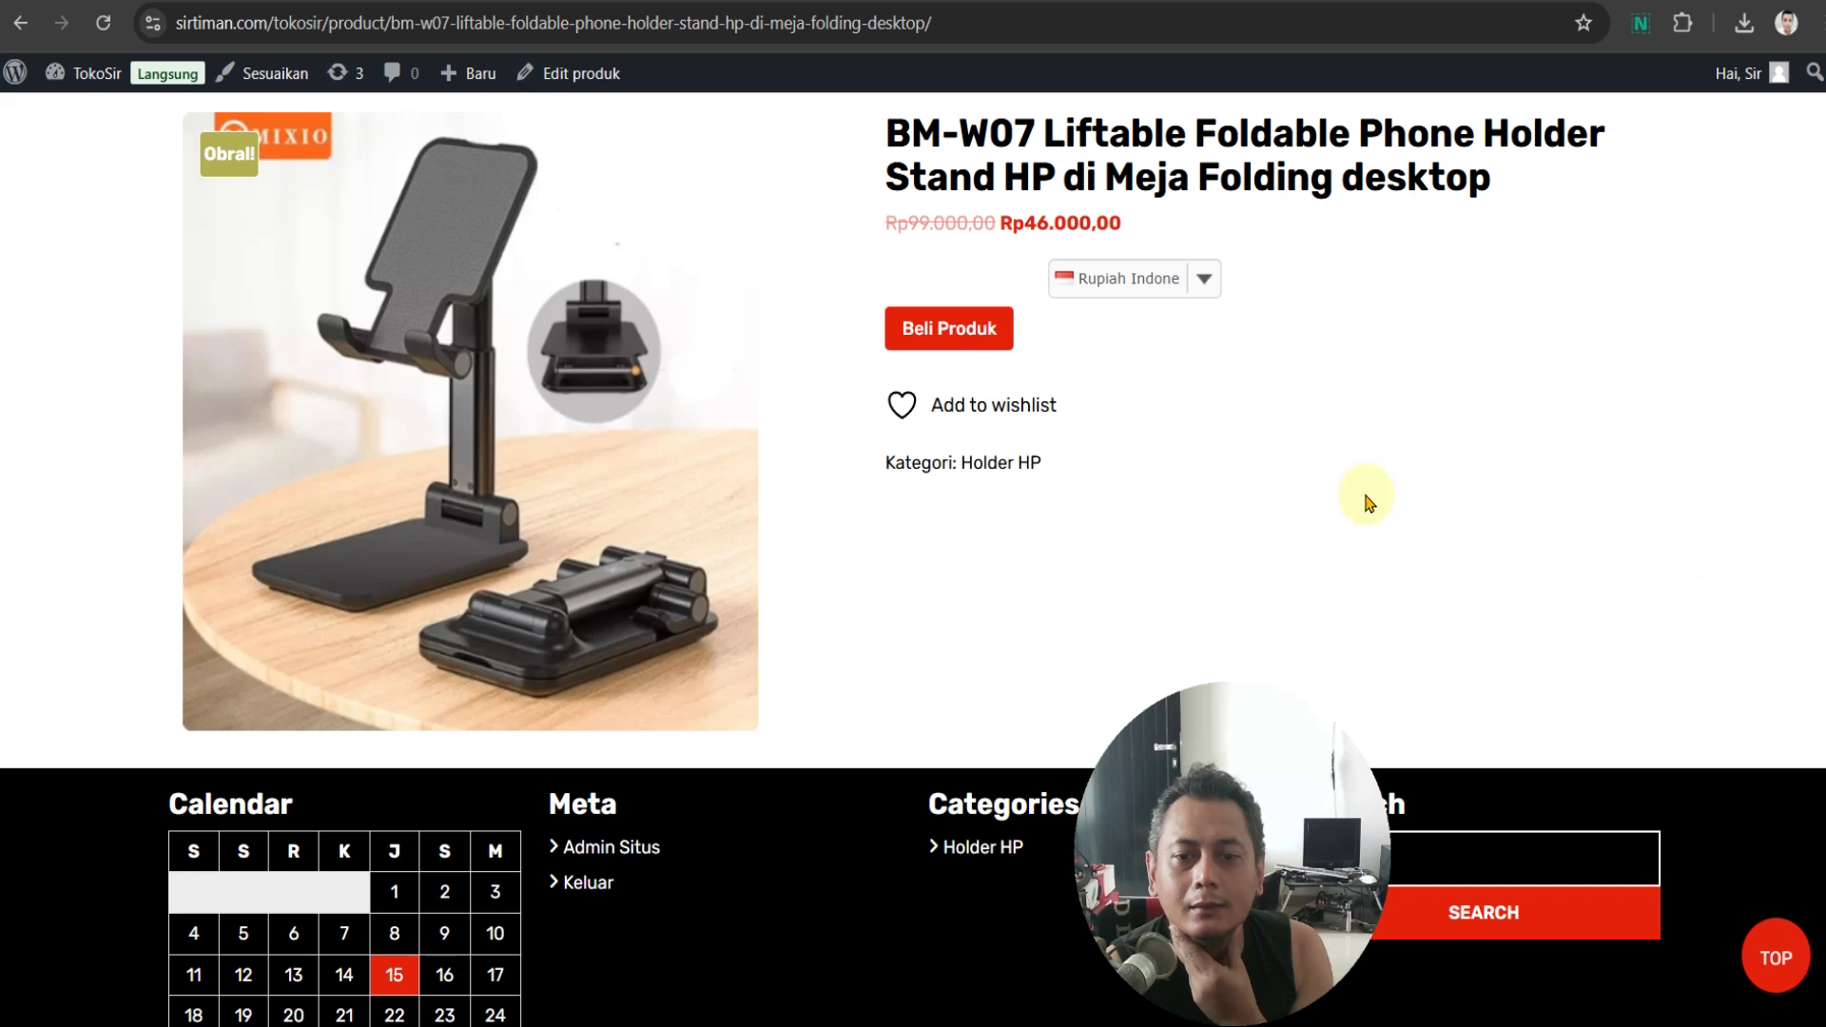
{"action": "scroll", "coordinate": [1293, 438], "scroll_direction": "down", "scroll_amount": 2}
{"action": "scroll", "coordinate": [1298, 438], "scroll_direction": "up", "scroll_amount": 4}
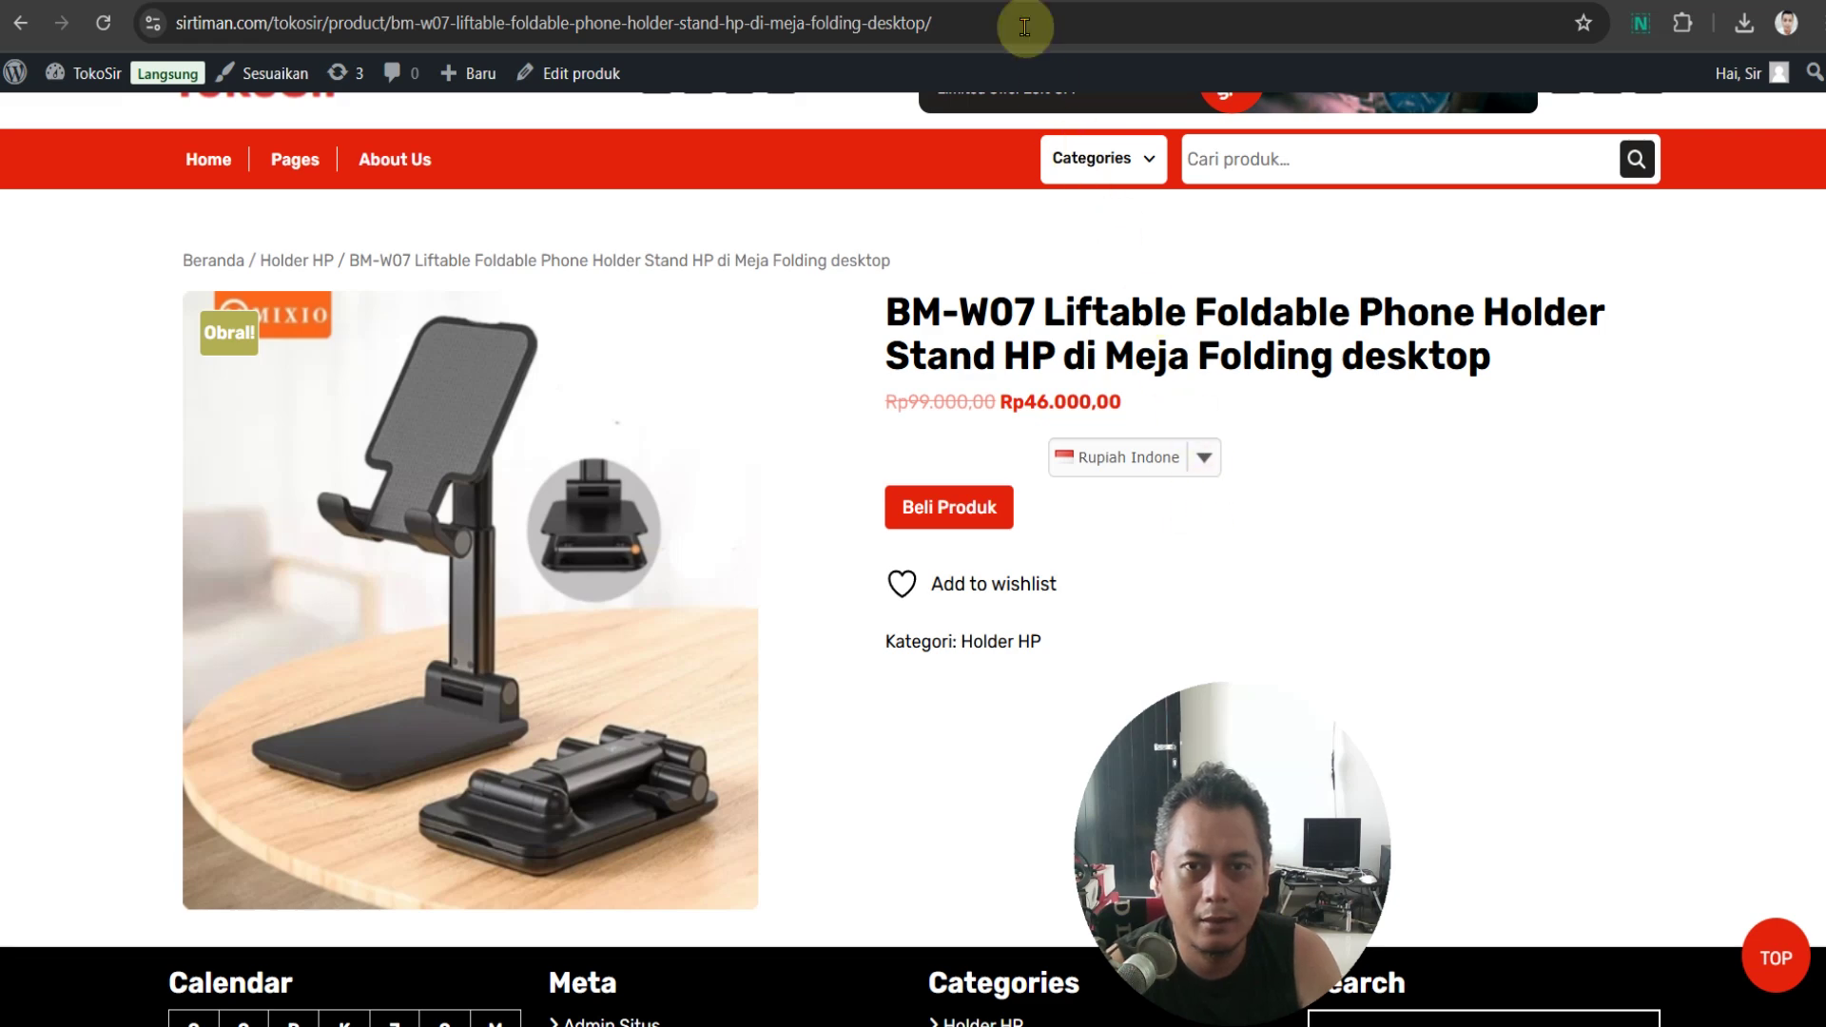
Reopen the phone holder product for editing and copy the lines "BISA DI ATUR TINGGI Naik turun" and "BISA DILIPAT!" from its Tokopedia description
{"action": "left_click", "coordinate": [550, 90]}
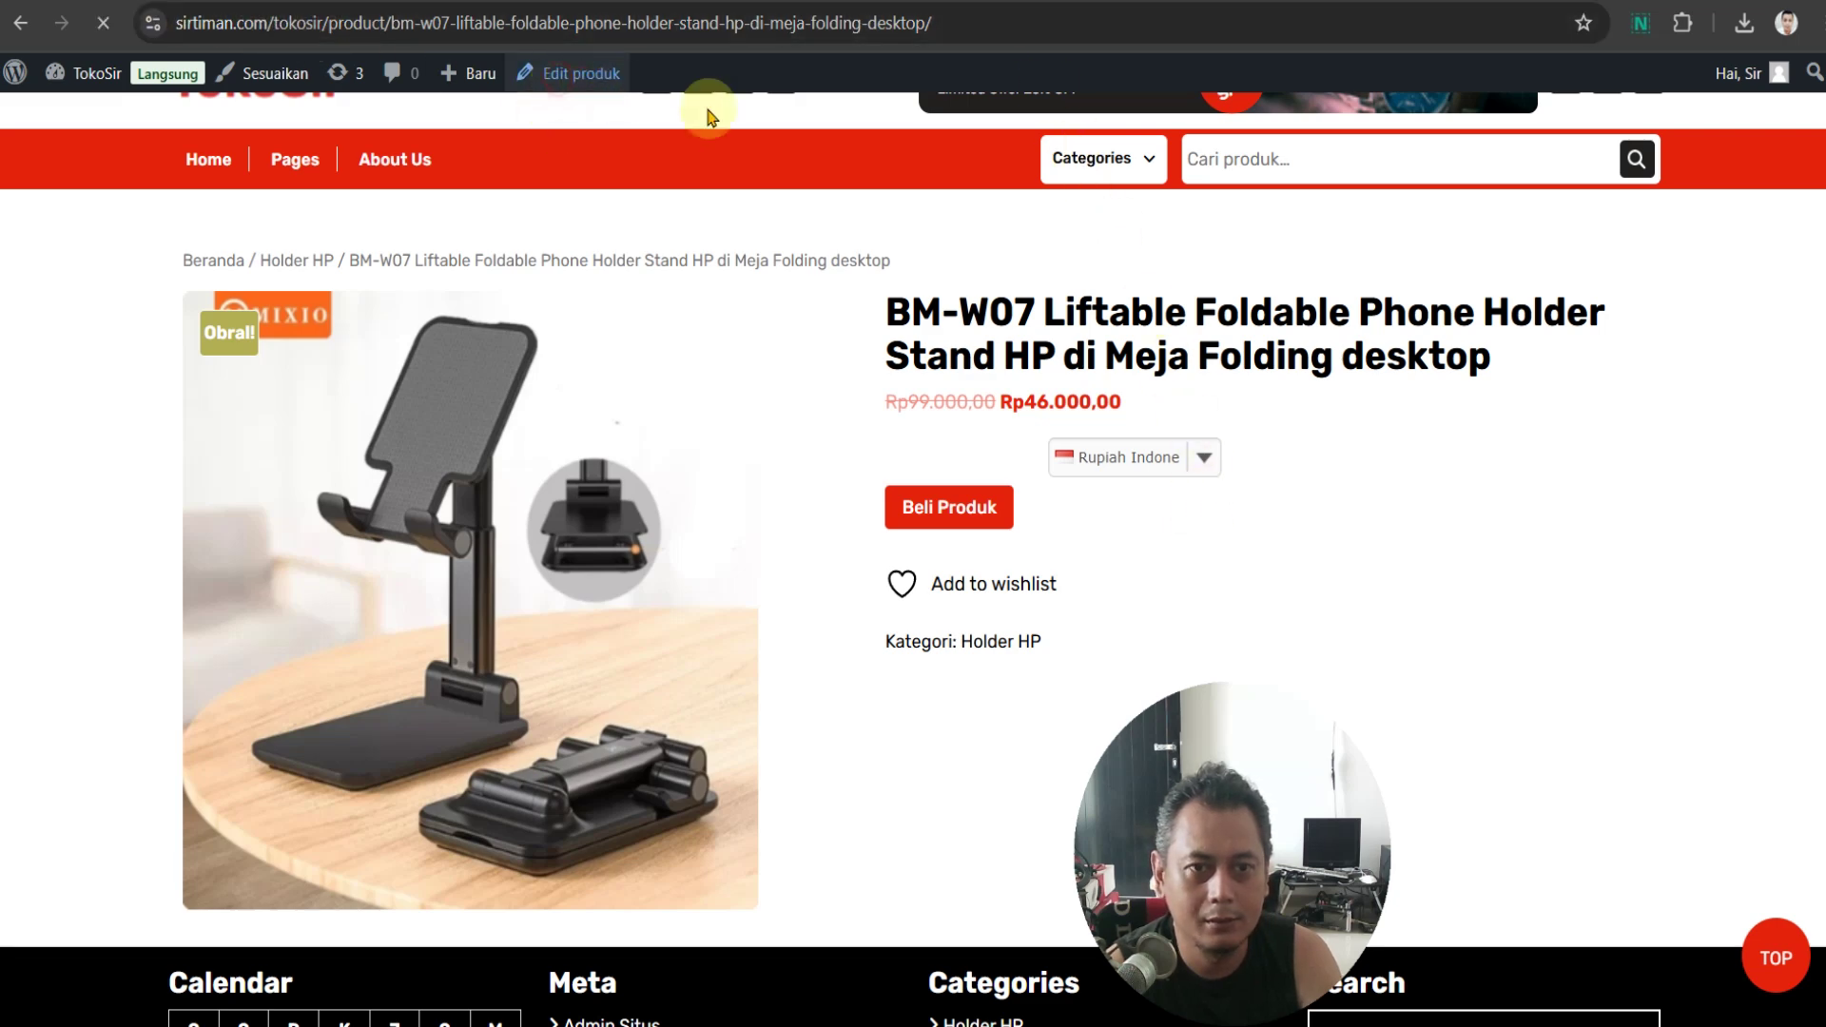
{"action": "scroll", "coordinate": [1176, 342], "scroll_direction": "down", "scroll_amount": 15}
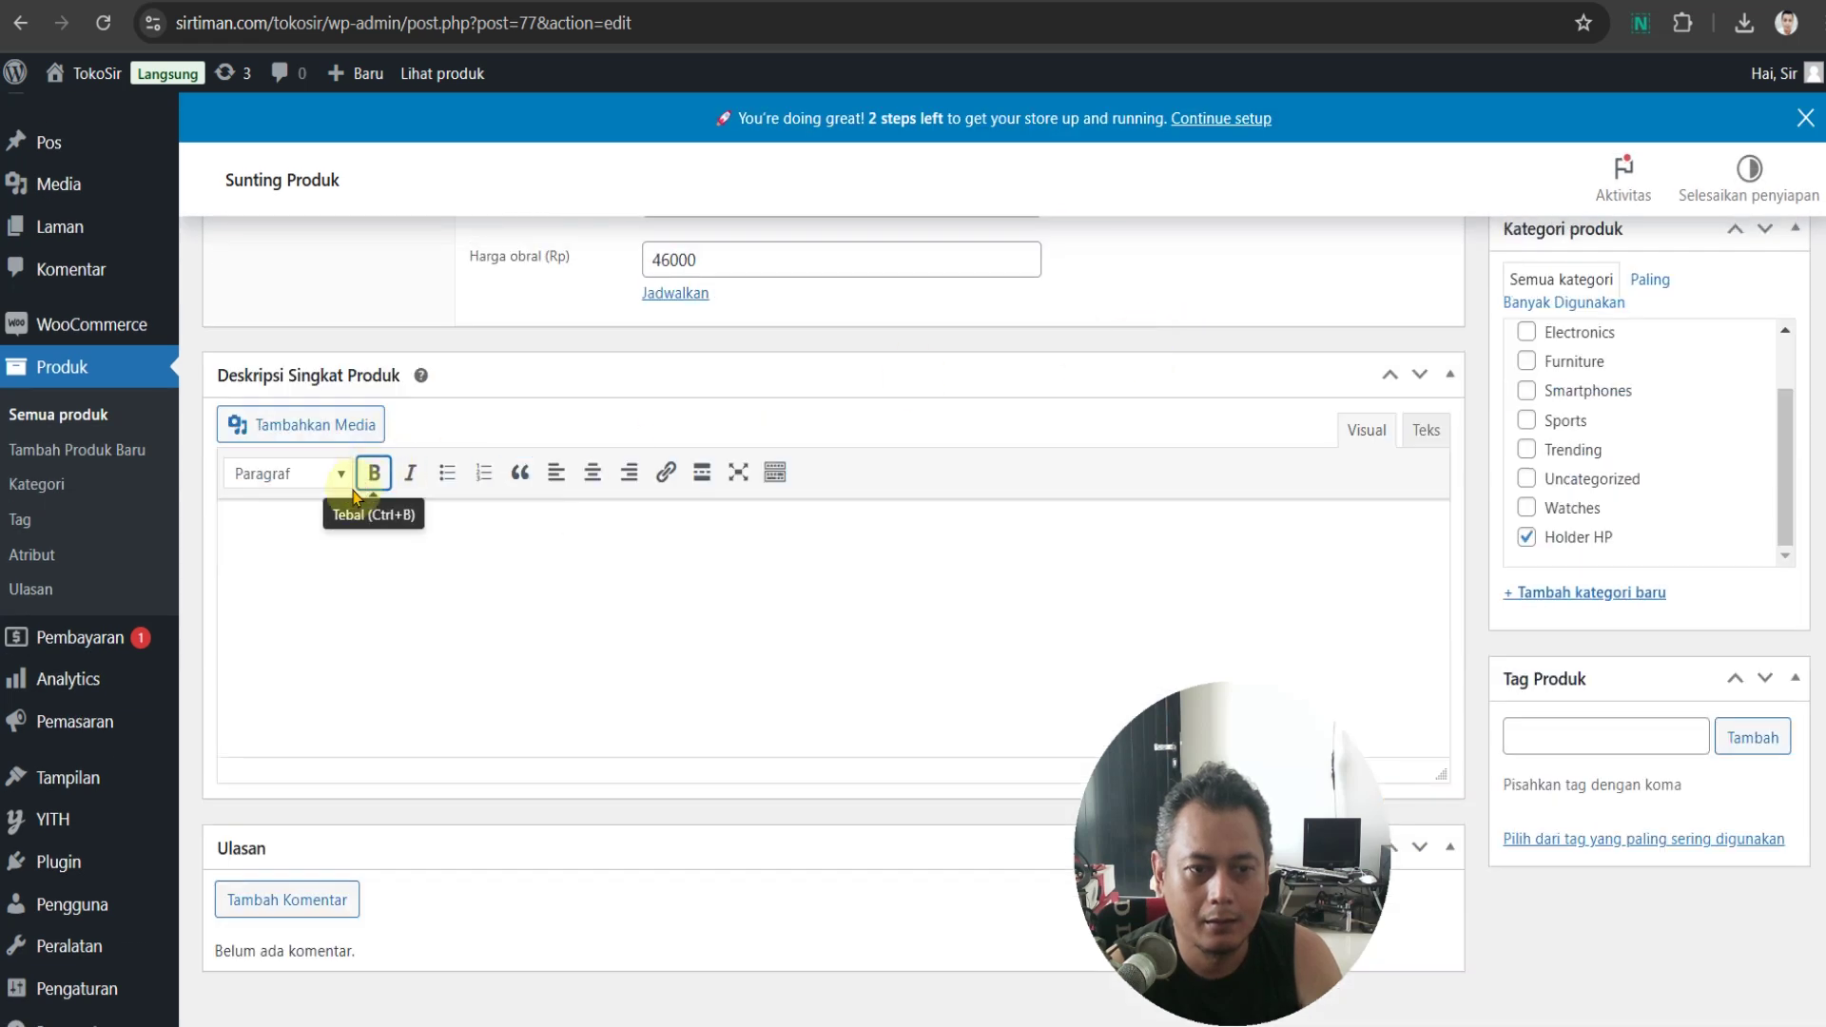
{"action": "left_click", "coordinate": [1311, 10]}
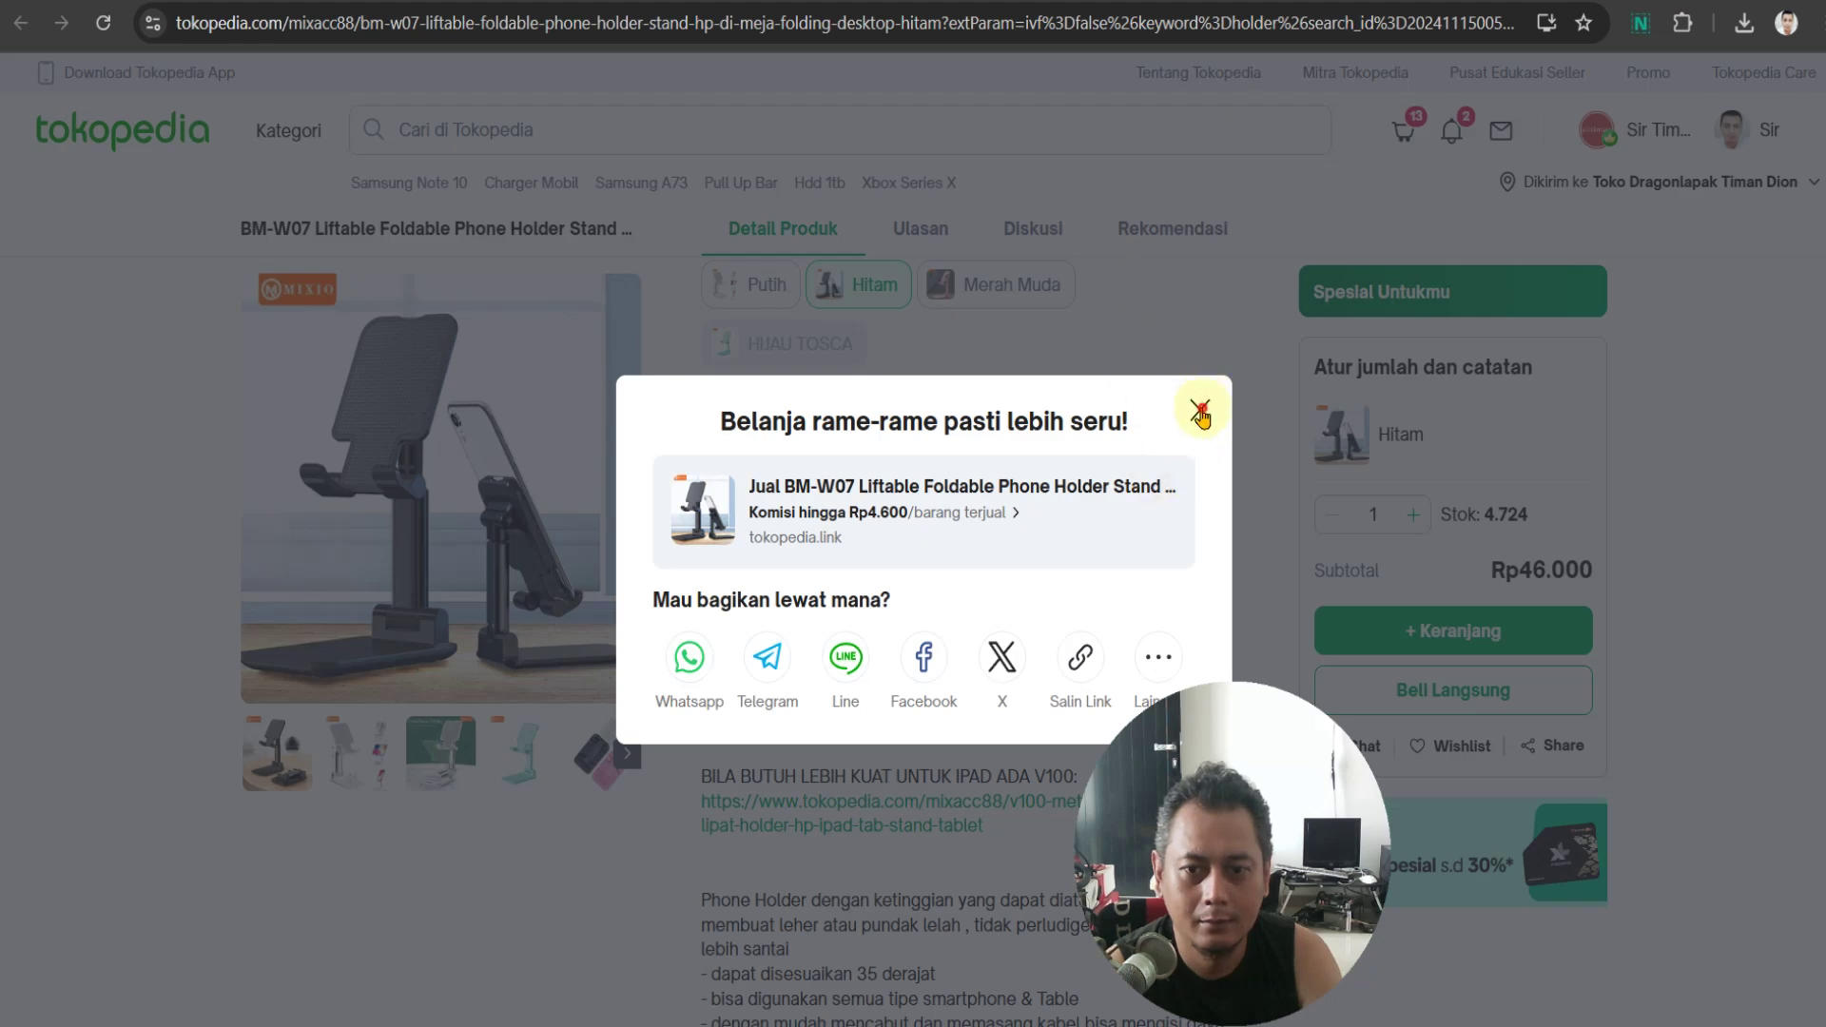
{"action": "left_click", "coordinate": [1200, 412]}
{"action": "scroll", "coordinate": [1632, 428], "scroll_direction": "down", "scroll_amount": 4}
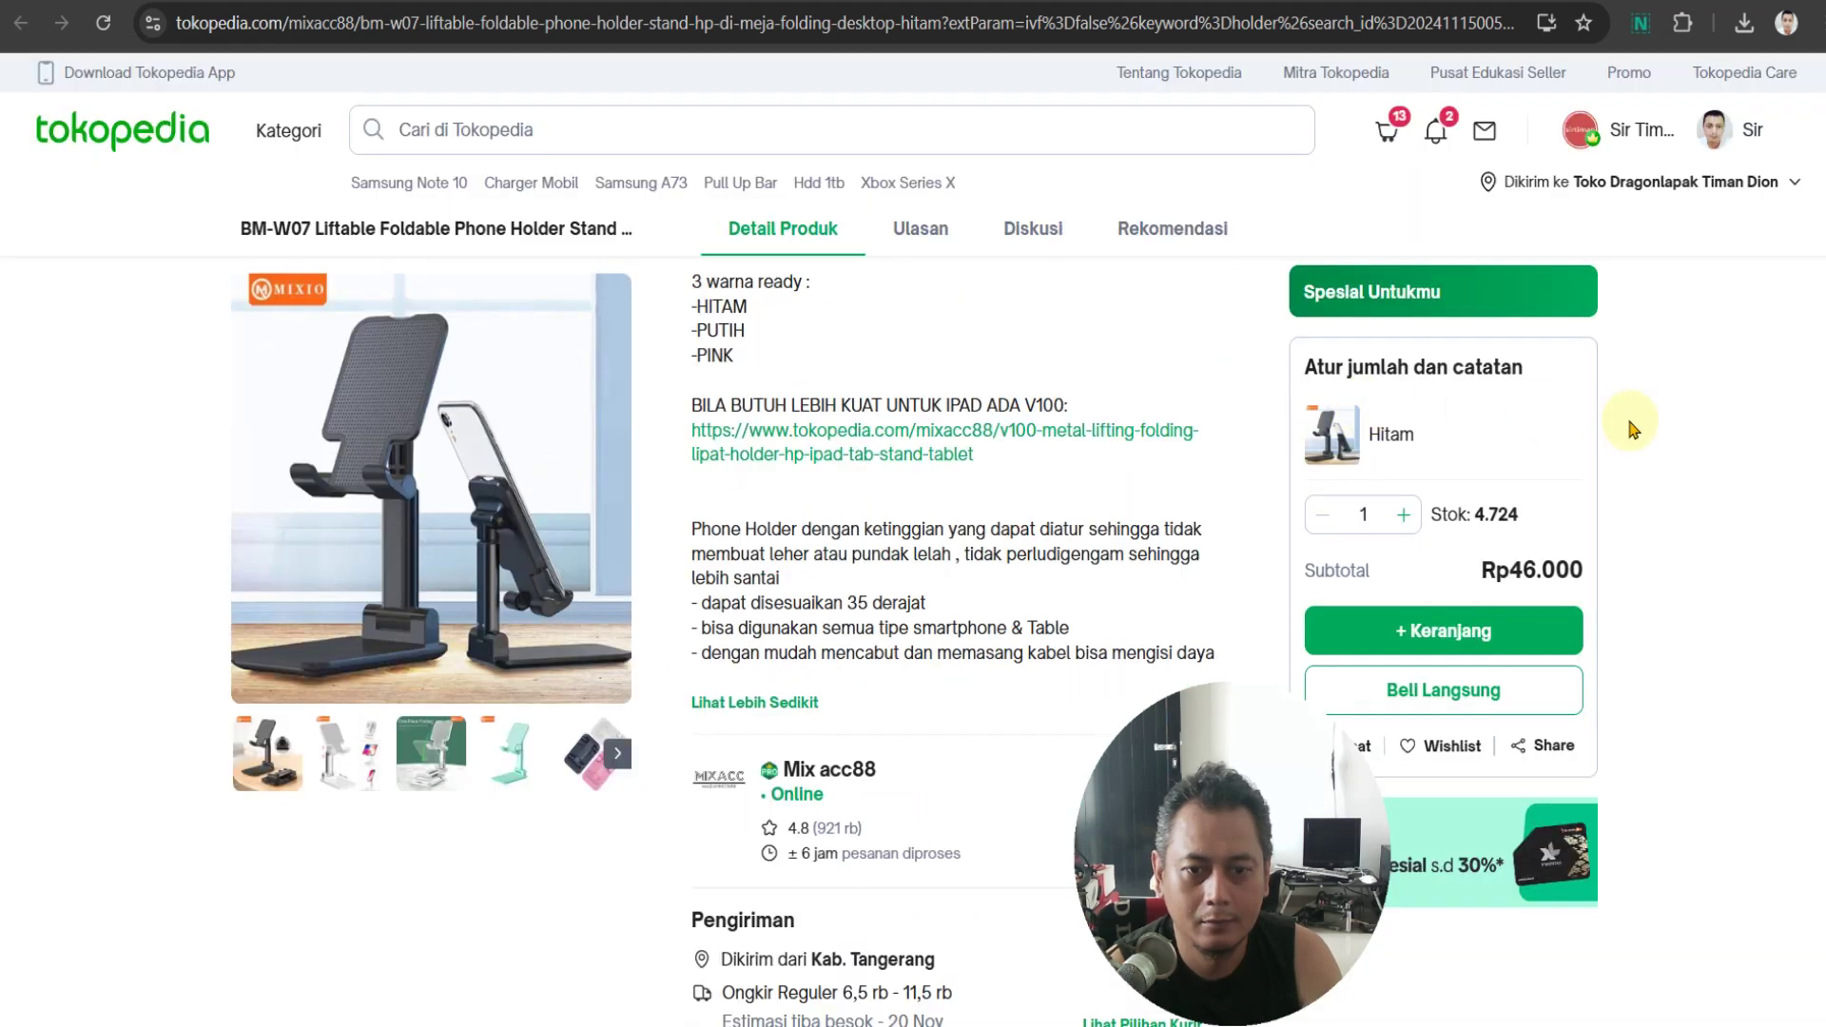
{"action": "scroll", "coordinate": [1632, 428], "scroll_direction": "up", "scroll_amount": 1}
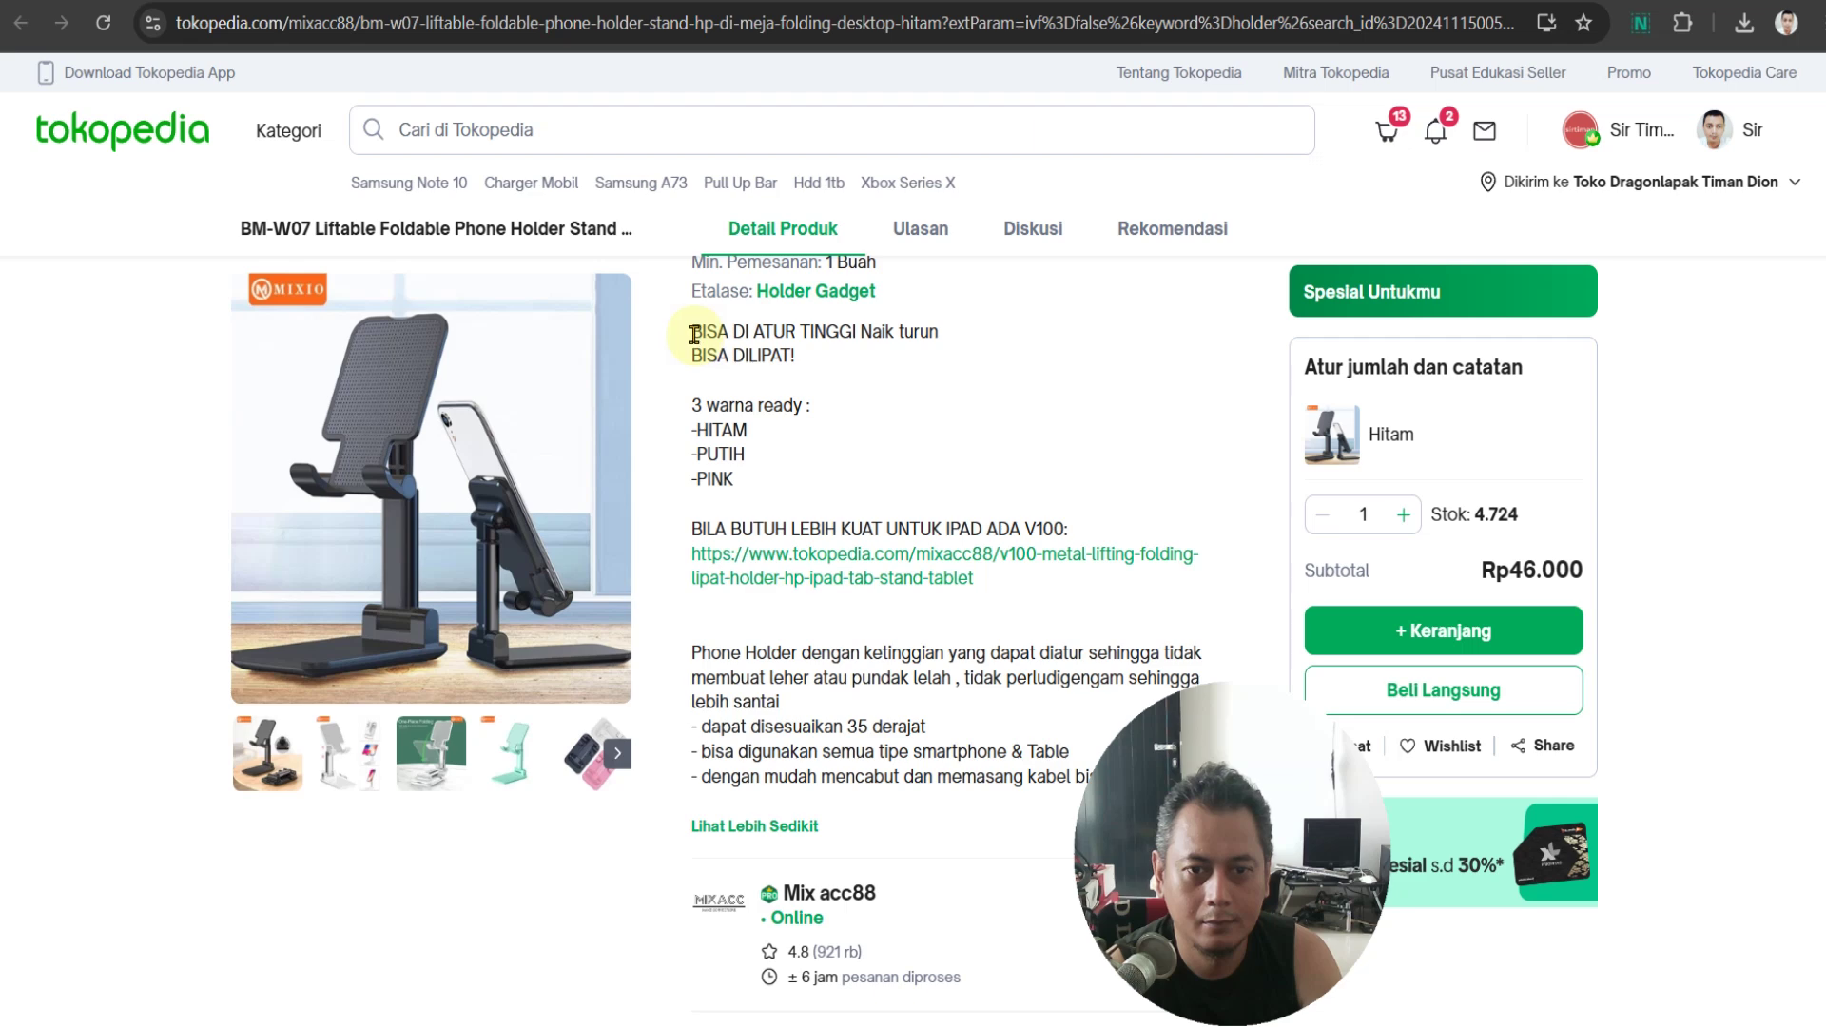
{"action": "left_click_drag", "start_coordinate": [712, 348], "coordinate": [753, 334]}
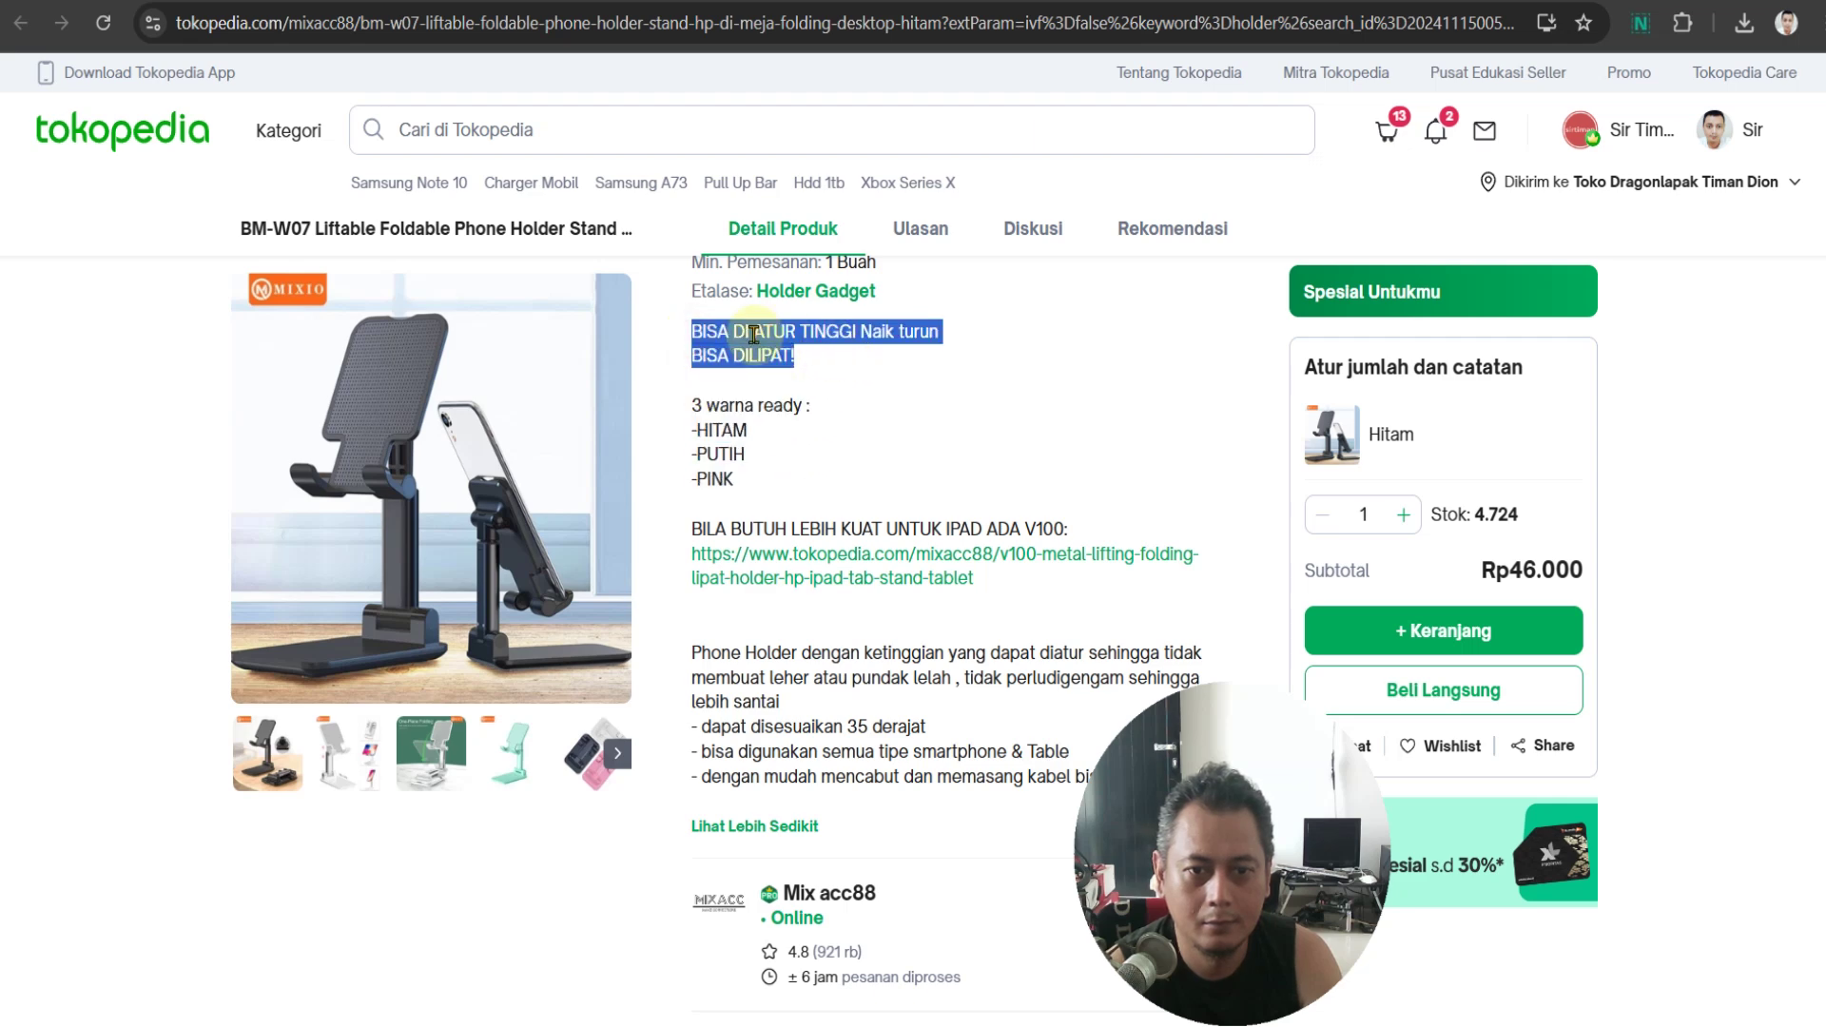
{"action": "right_click", "coordinate": [753, 335]}
{"action": "left_click", "coordinate": [774, 360]}
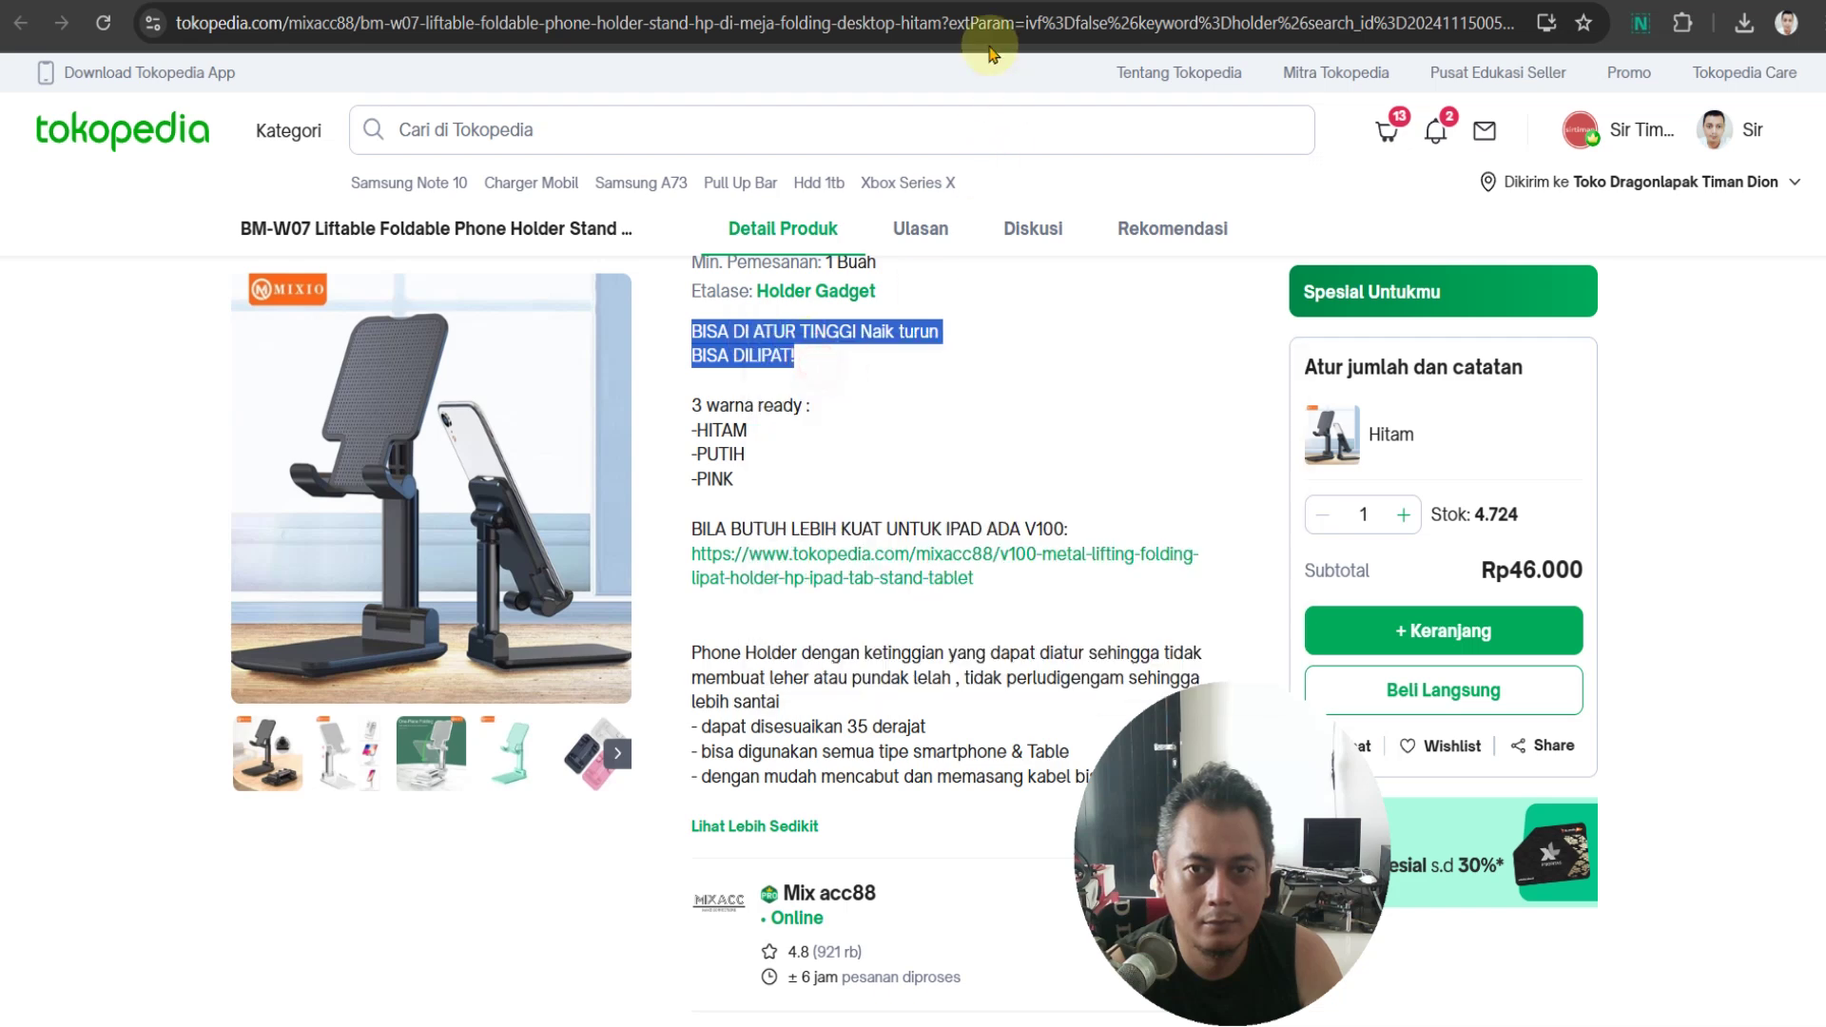
Paste the two copied Tokopedia lines into the product's Deskripsi Singkat Produk
{"action": "key", "text": "ctrl+Tab"}
{"action": "key", "text": "ctrl+Tab"}
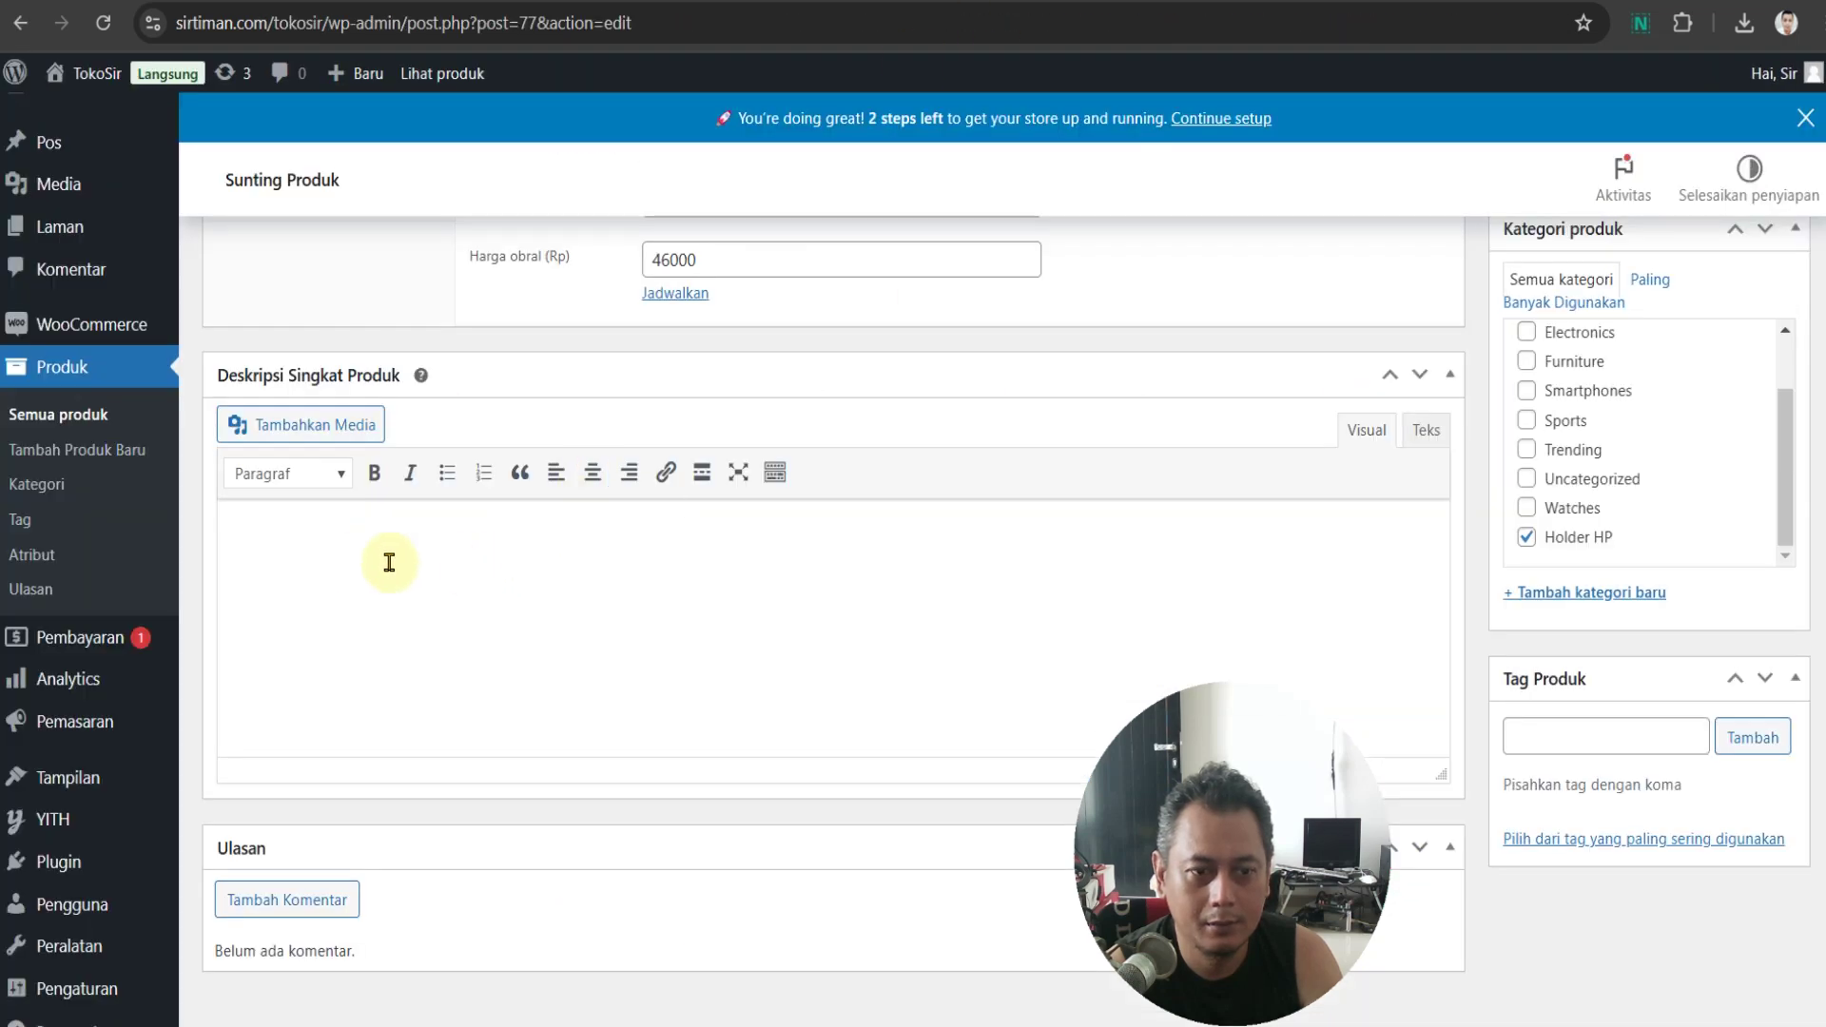
{"action": "left_click", "coordinate": [273, 522]}
{"action": "right_click", "coordinate": [277, 524]}
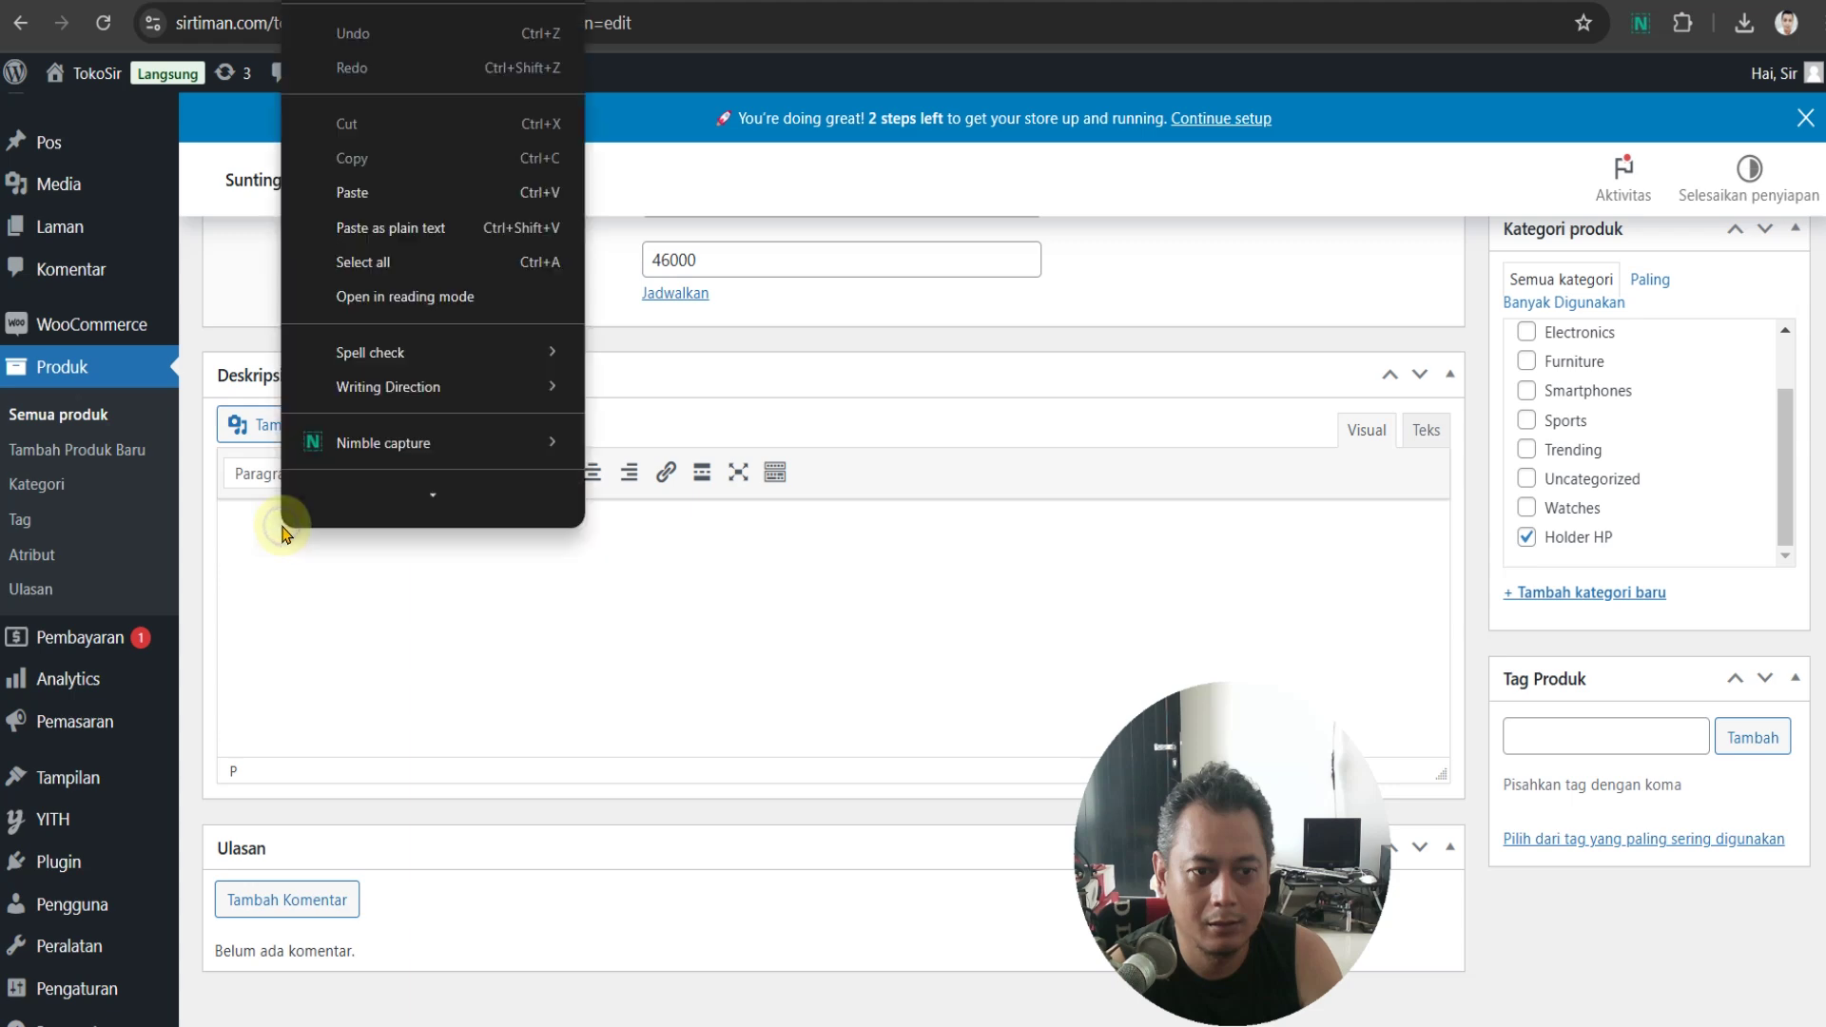
{"action": "left_click", "coordinate": [352, 192]}
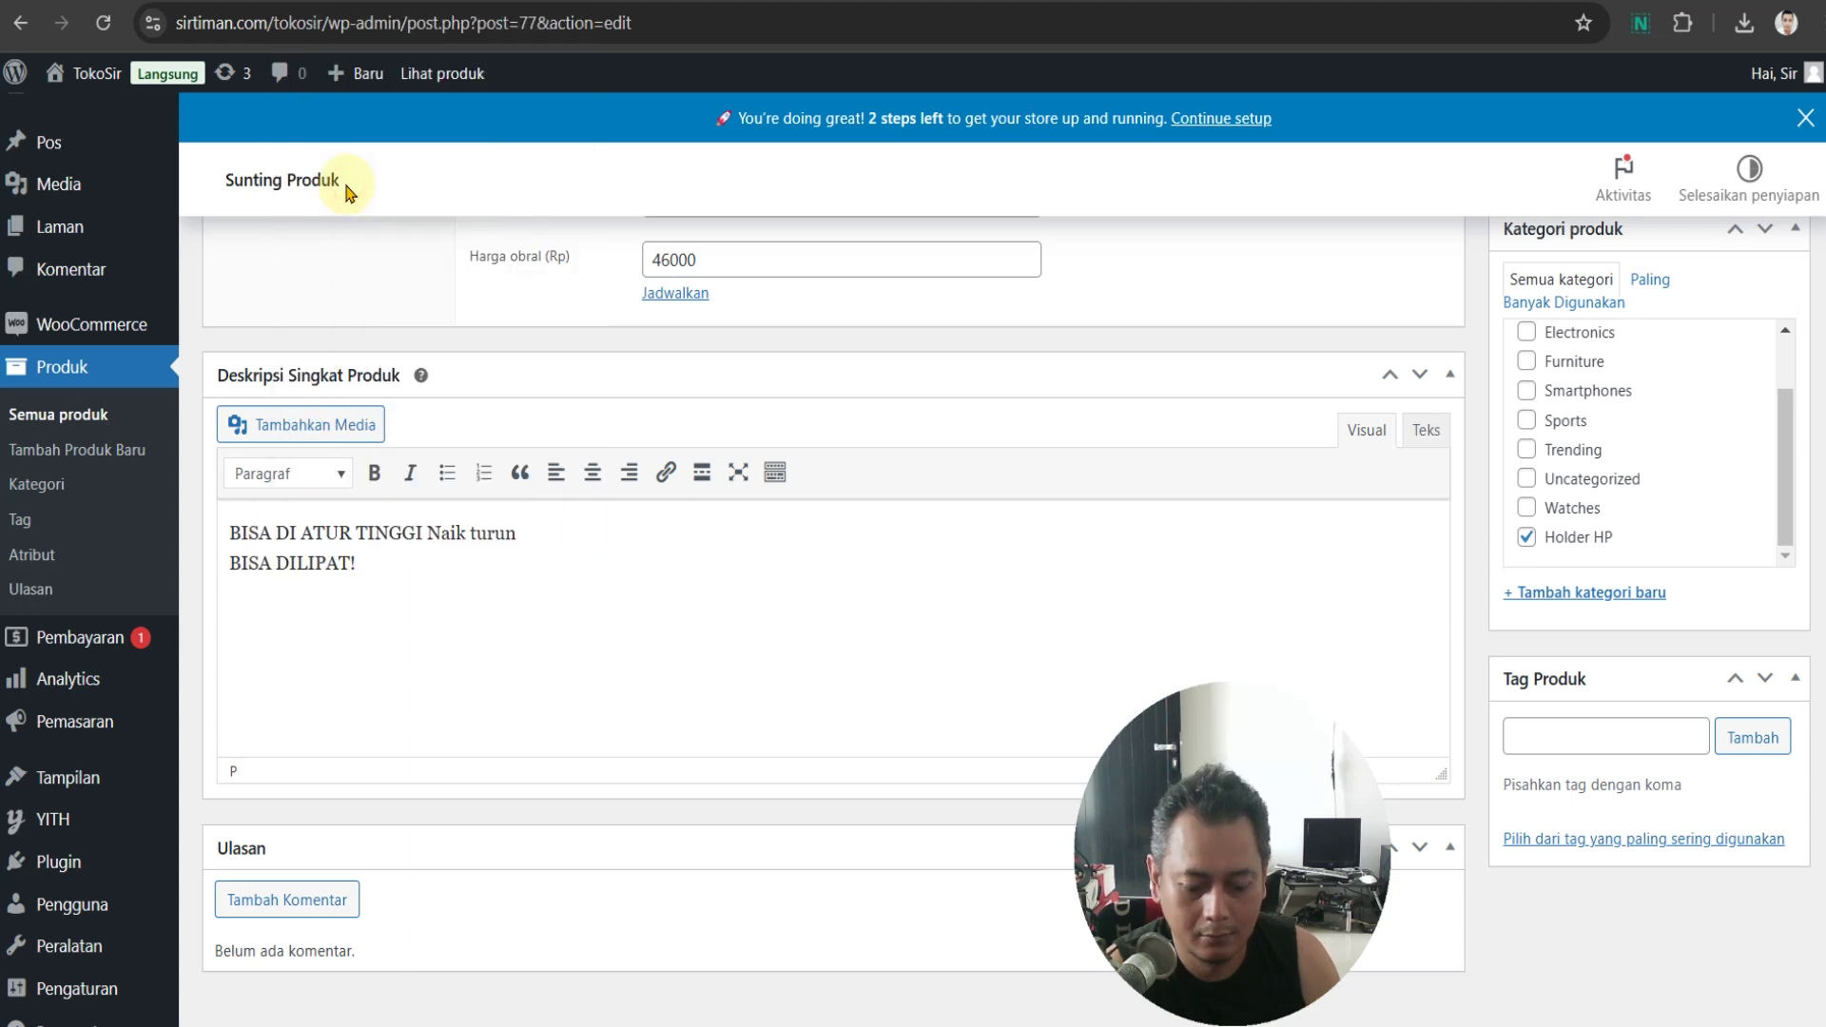
Copy the "Phone Holder dengan ketinggian" paragraph and its three feature points from Tokopedia into the short description, below the existing lines
{"action": "key", "text": "ctrl+shift+Tab"}
{"action": "key", "text": "ctrl+shift+Tab"}
{"action": "scroll", "coordinate": [804, 649], "scroll_direction": "down", "scroll_amount": 1}
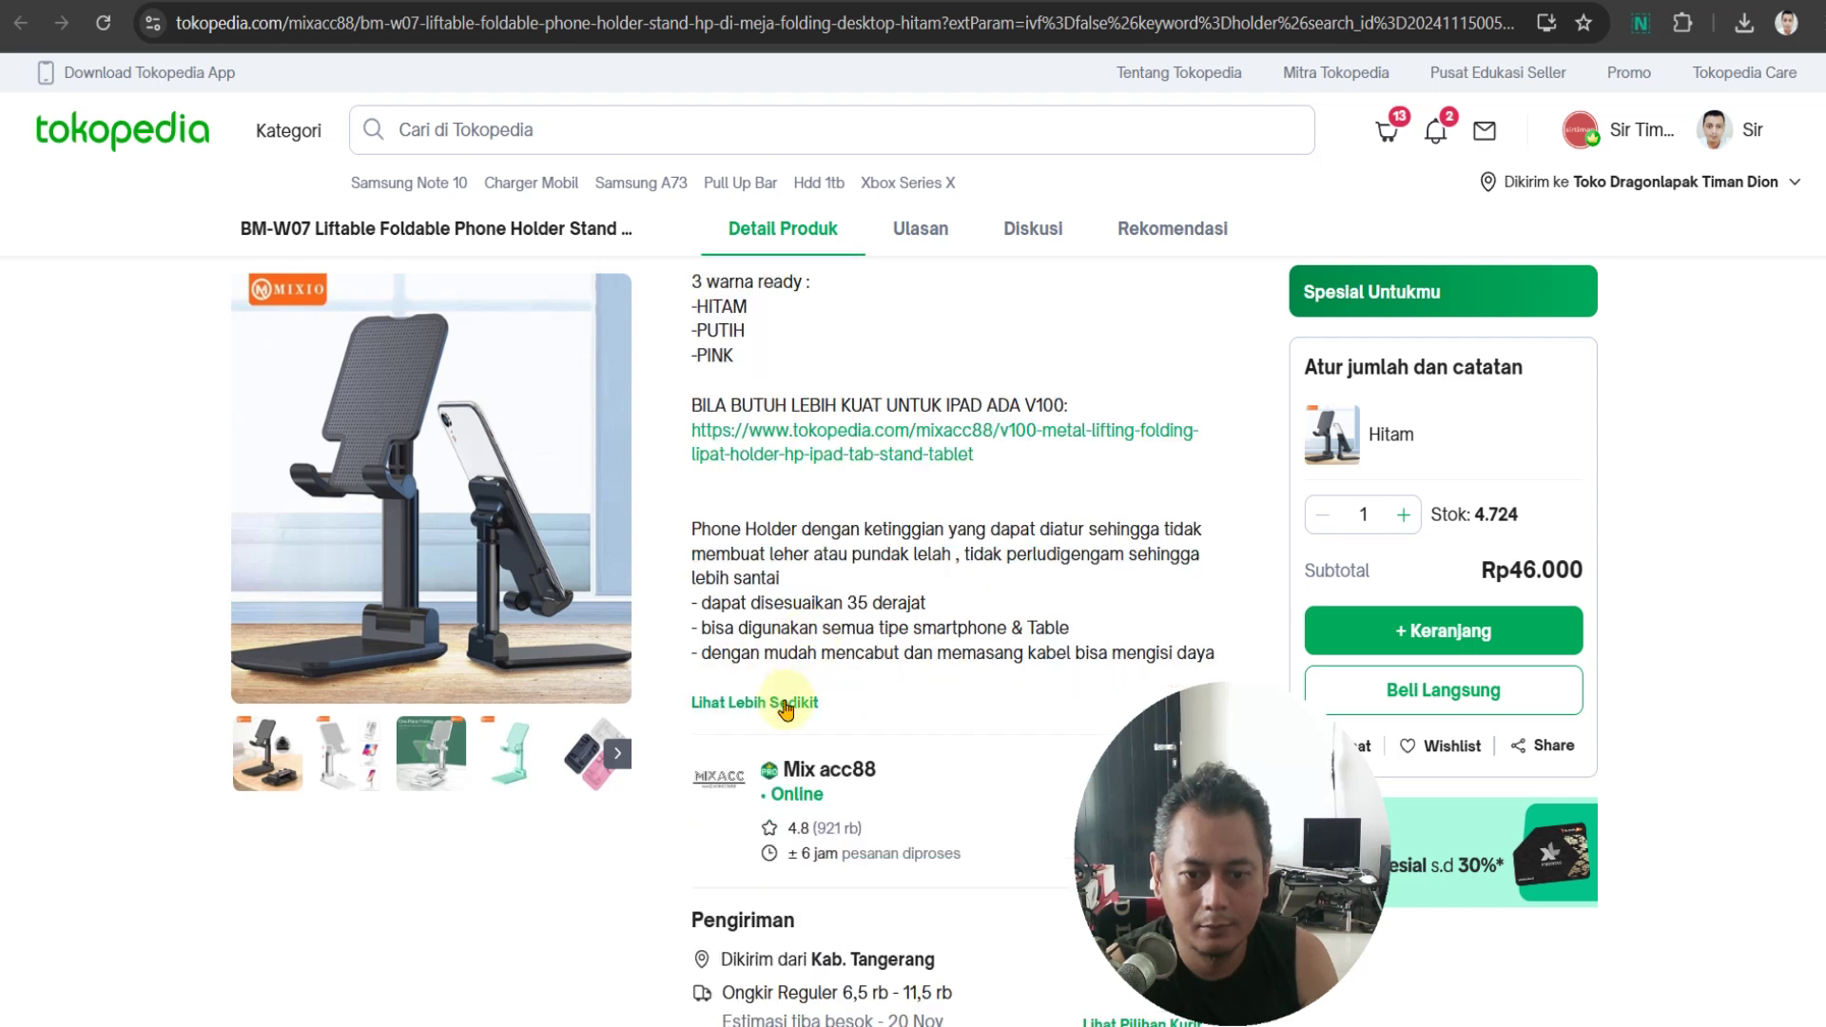
{"action": "left_click_drag", "start_coordinate": [686, 525], "coordinate": [1206, 646]}
{"action": "right_click", "coordinate": [867, 643]}
{"action": "left_click", "coordinate": [913, 666]}
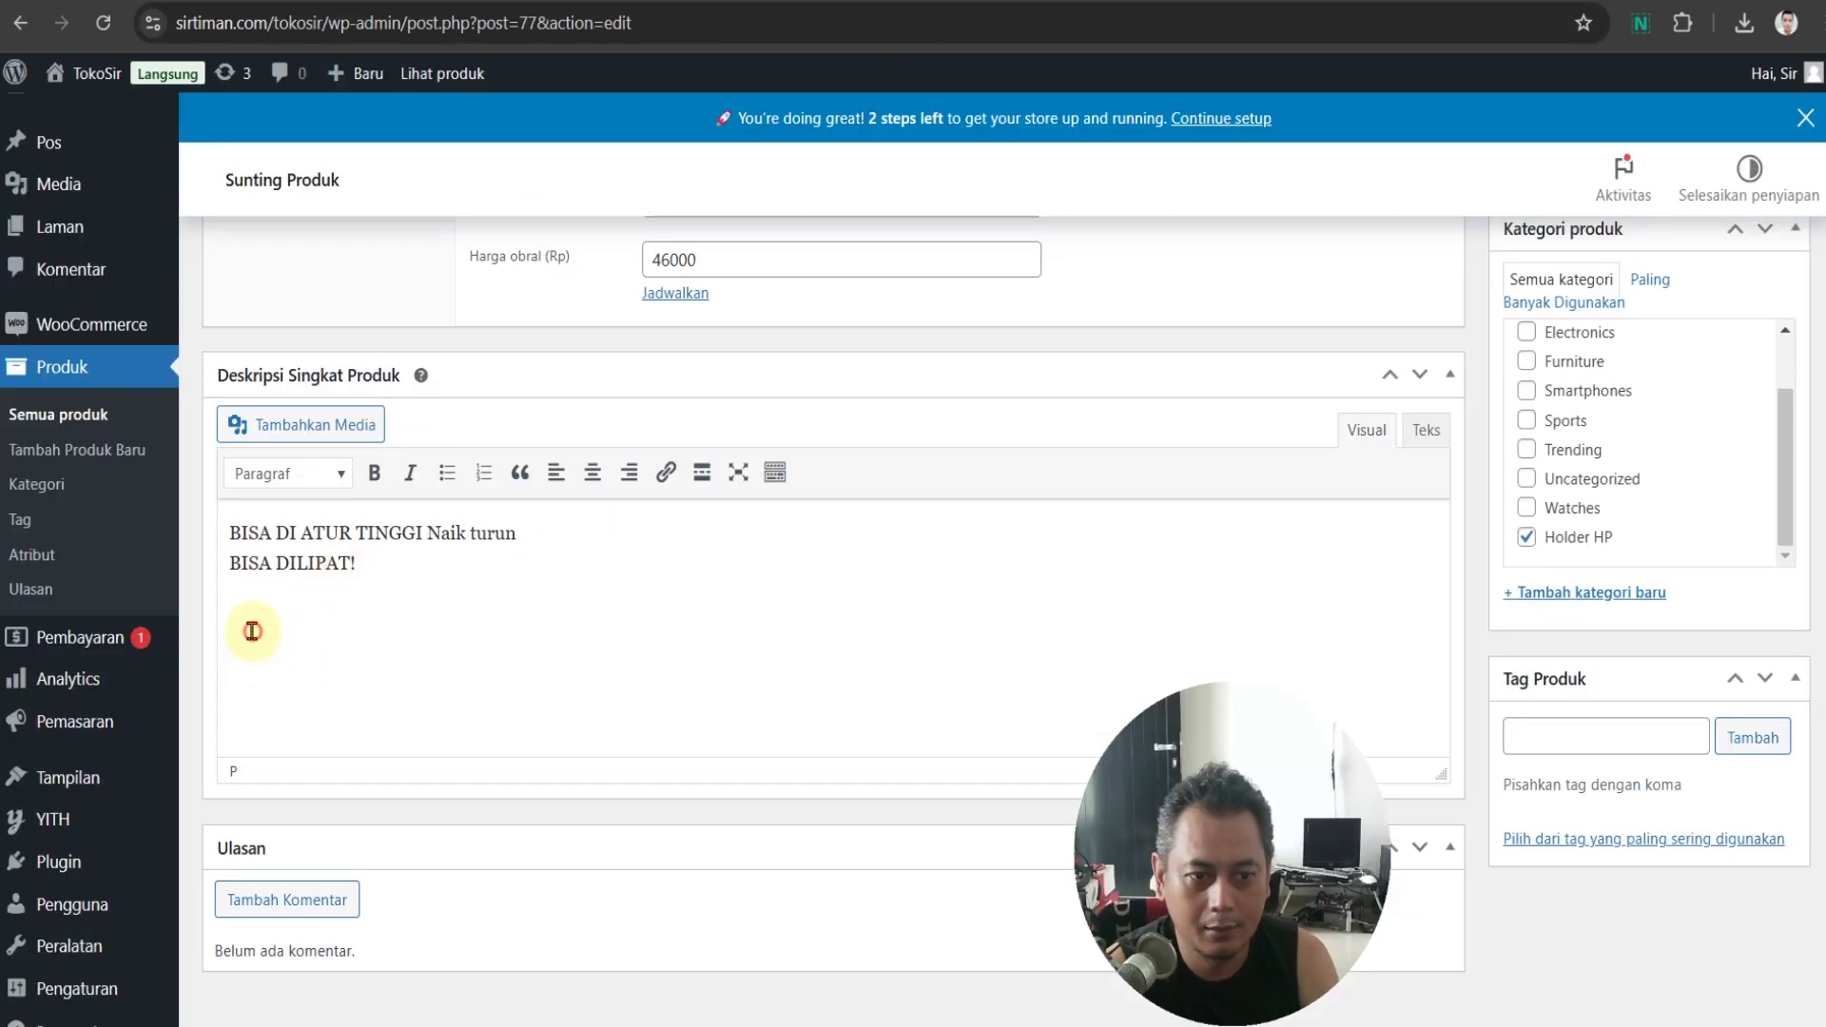
{"action": "right_click", "coordinate": [249, 621]}
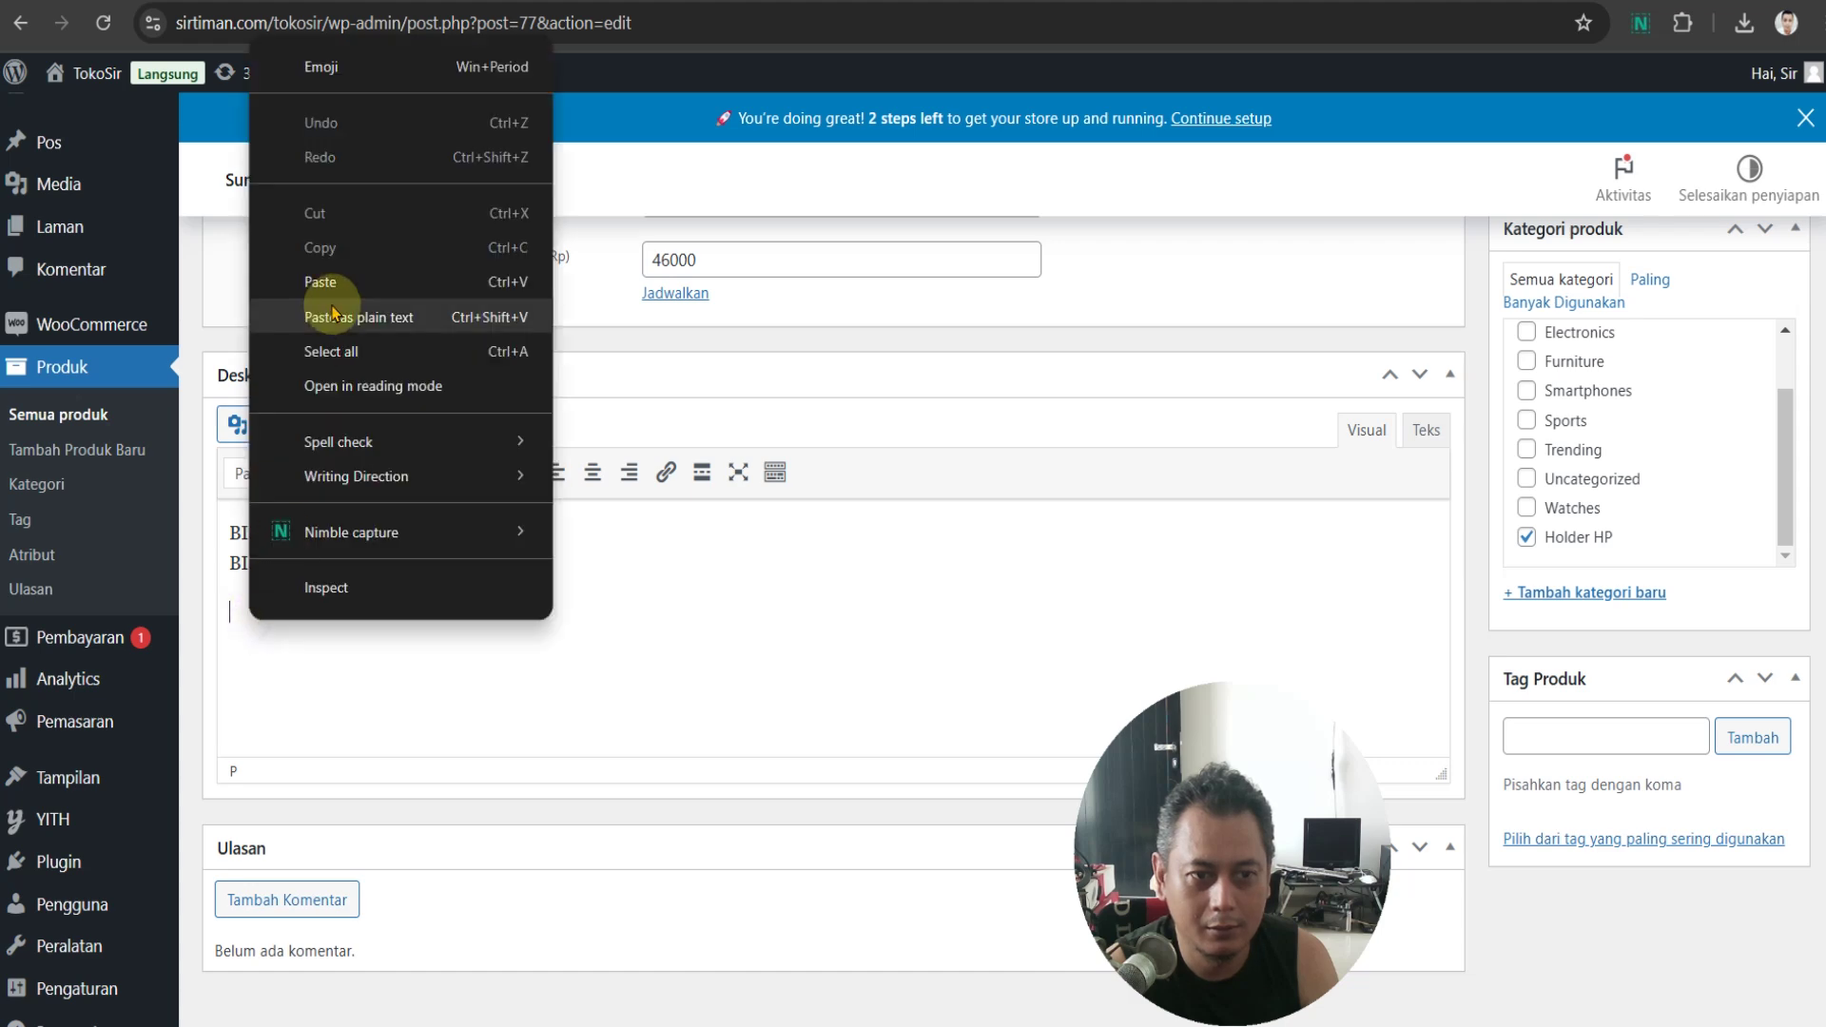
{"action": "left_click", "coordinate": [328, 271]}
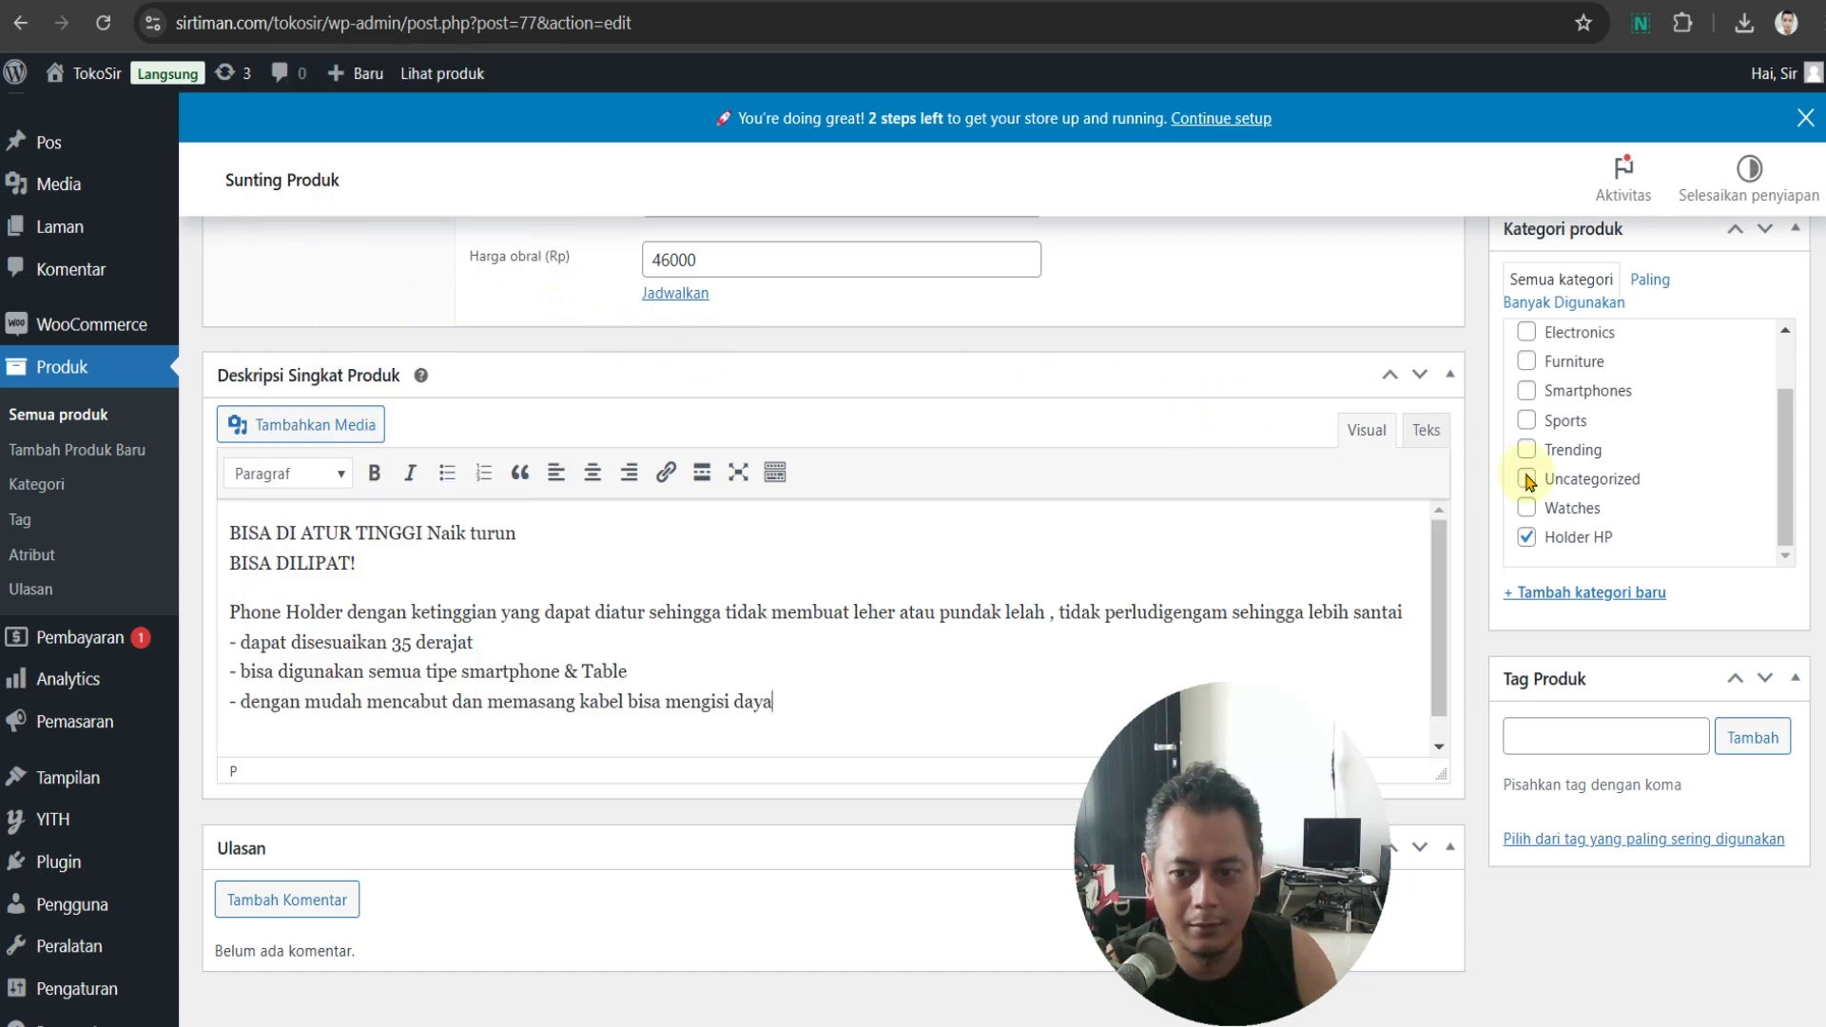
Update the published phone holder product with the new short description
{"action": "scroll", "coordinate": [1781, 612], "scroll_direction": "up", "scroll_amount": 3}
{"action": "scroll", "coordinate": [1003, 619], "scroll_direction": "up", "scroll_amount": 4}
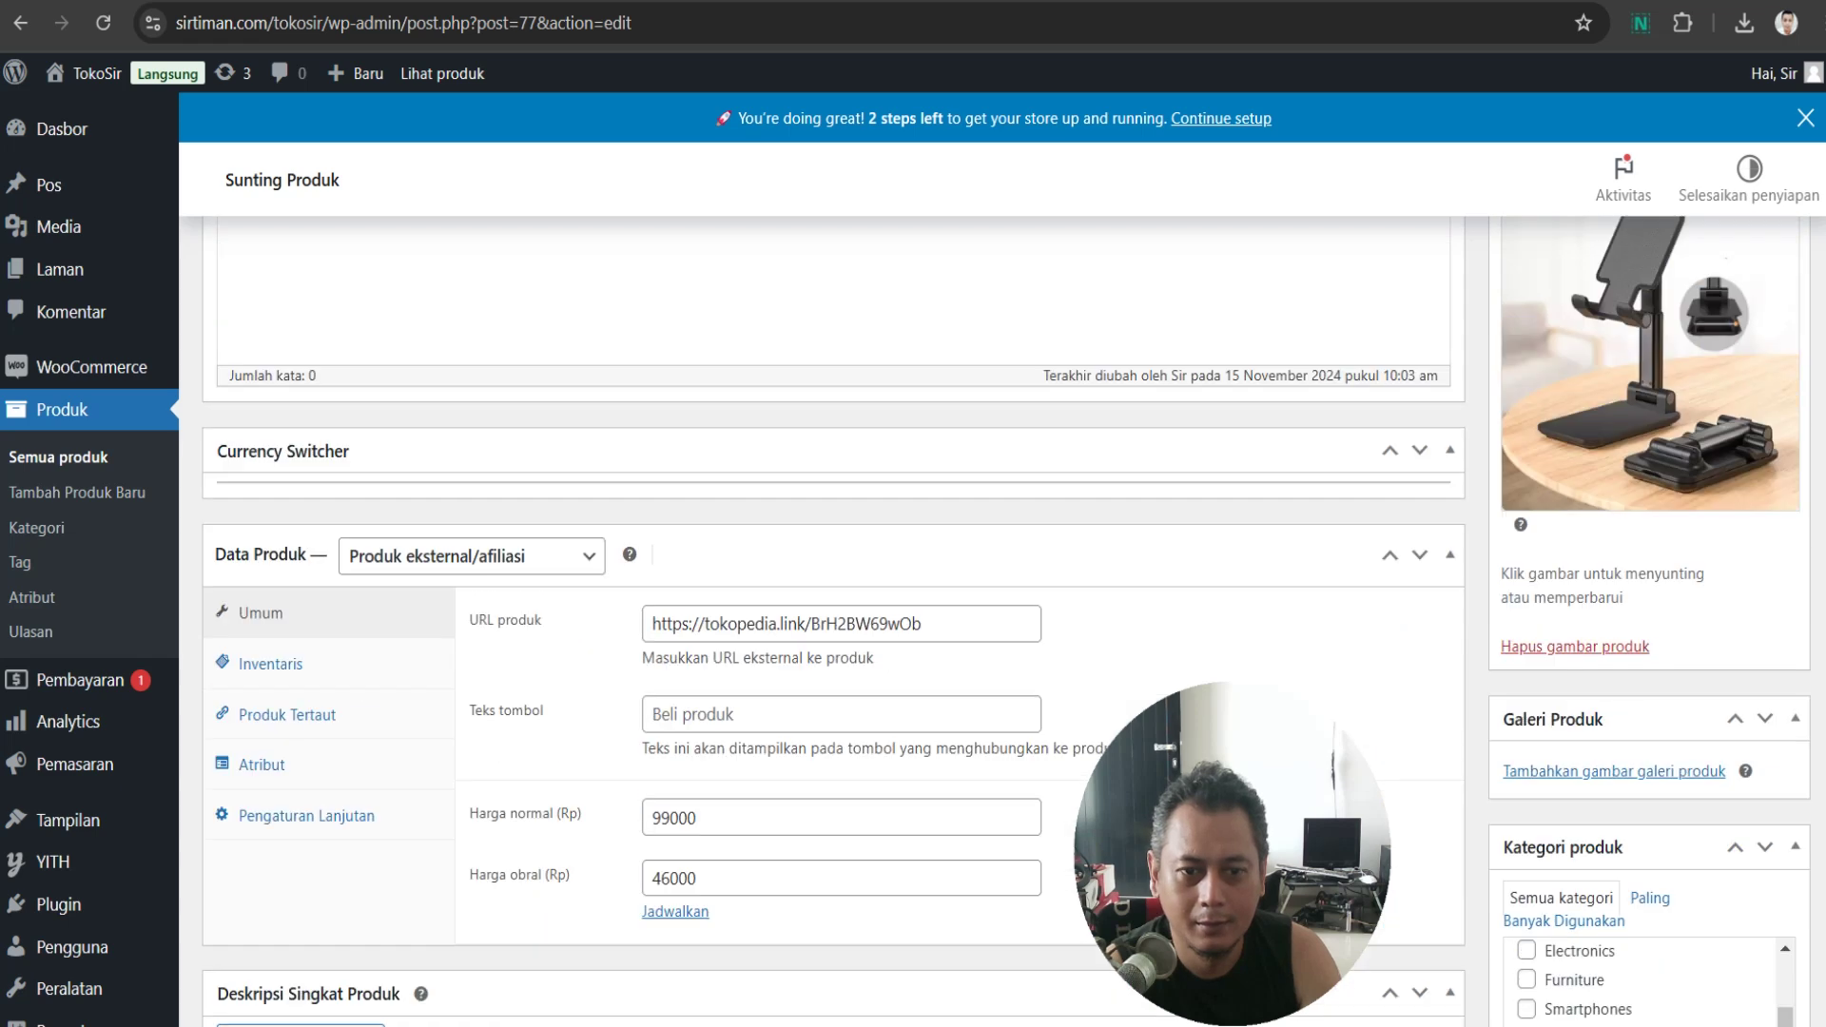
{"action": "scroll", "coordinate": [833, 608], "scroll_direction": "up", "scroll_amount": 6}
{"action": "left_click", "coordinate": [1757, 692]}
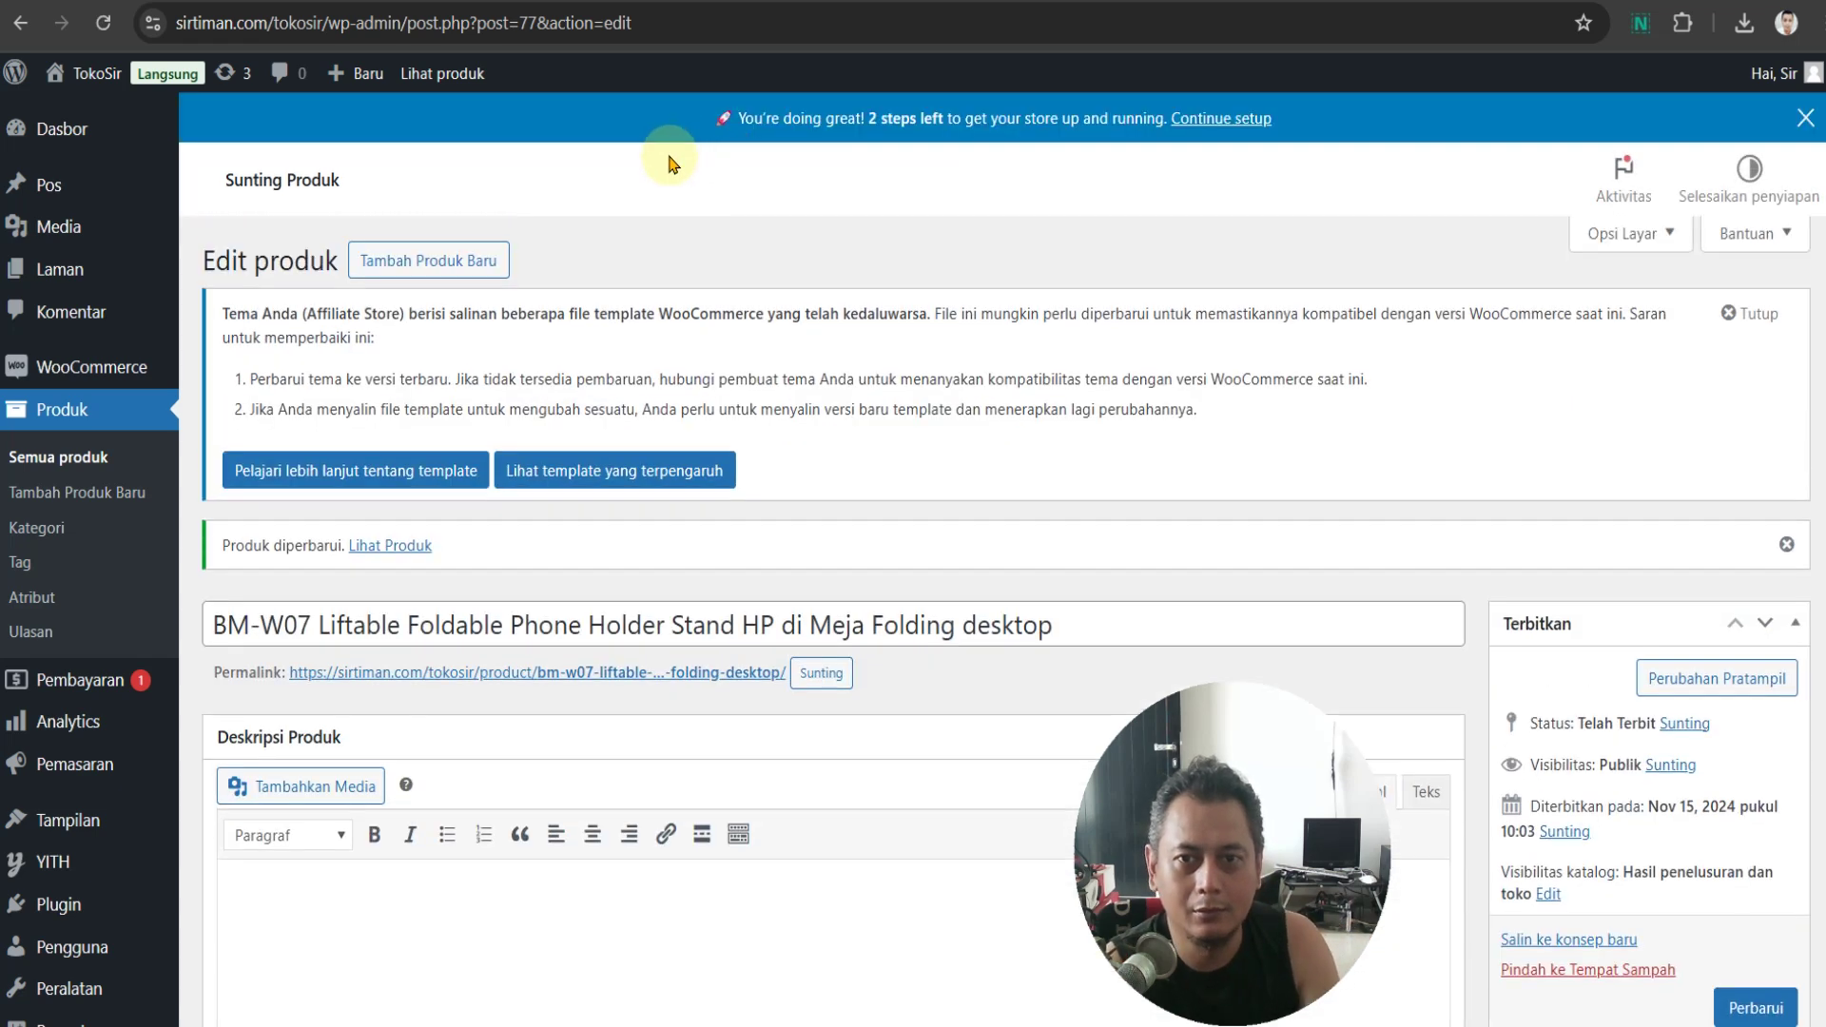
Check the updated phone holder page in the store and test whether Beli Produk leads to the Tokopedia listing
{"action": "left_click", "coordinate": [389, 547]}
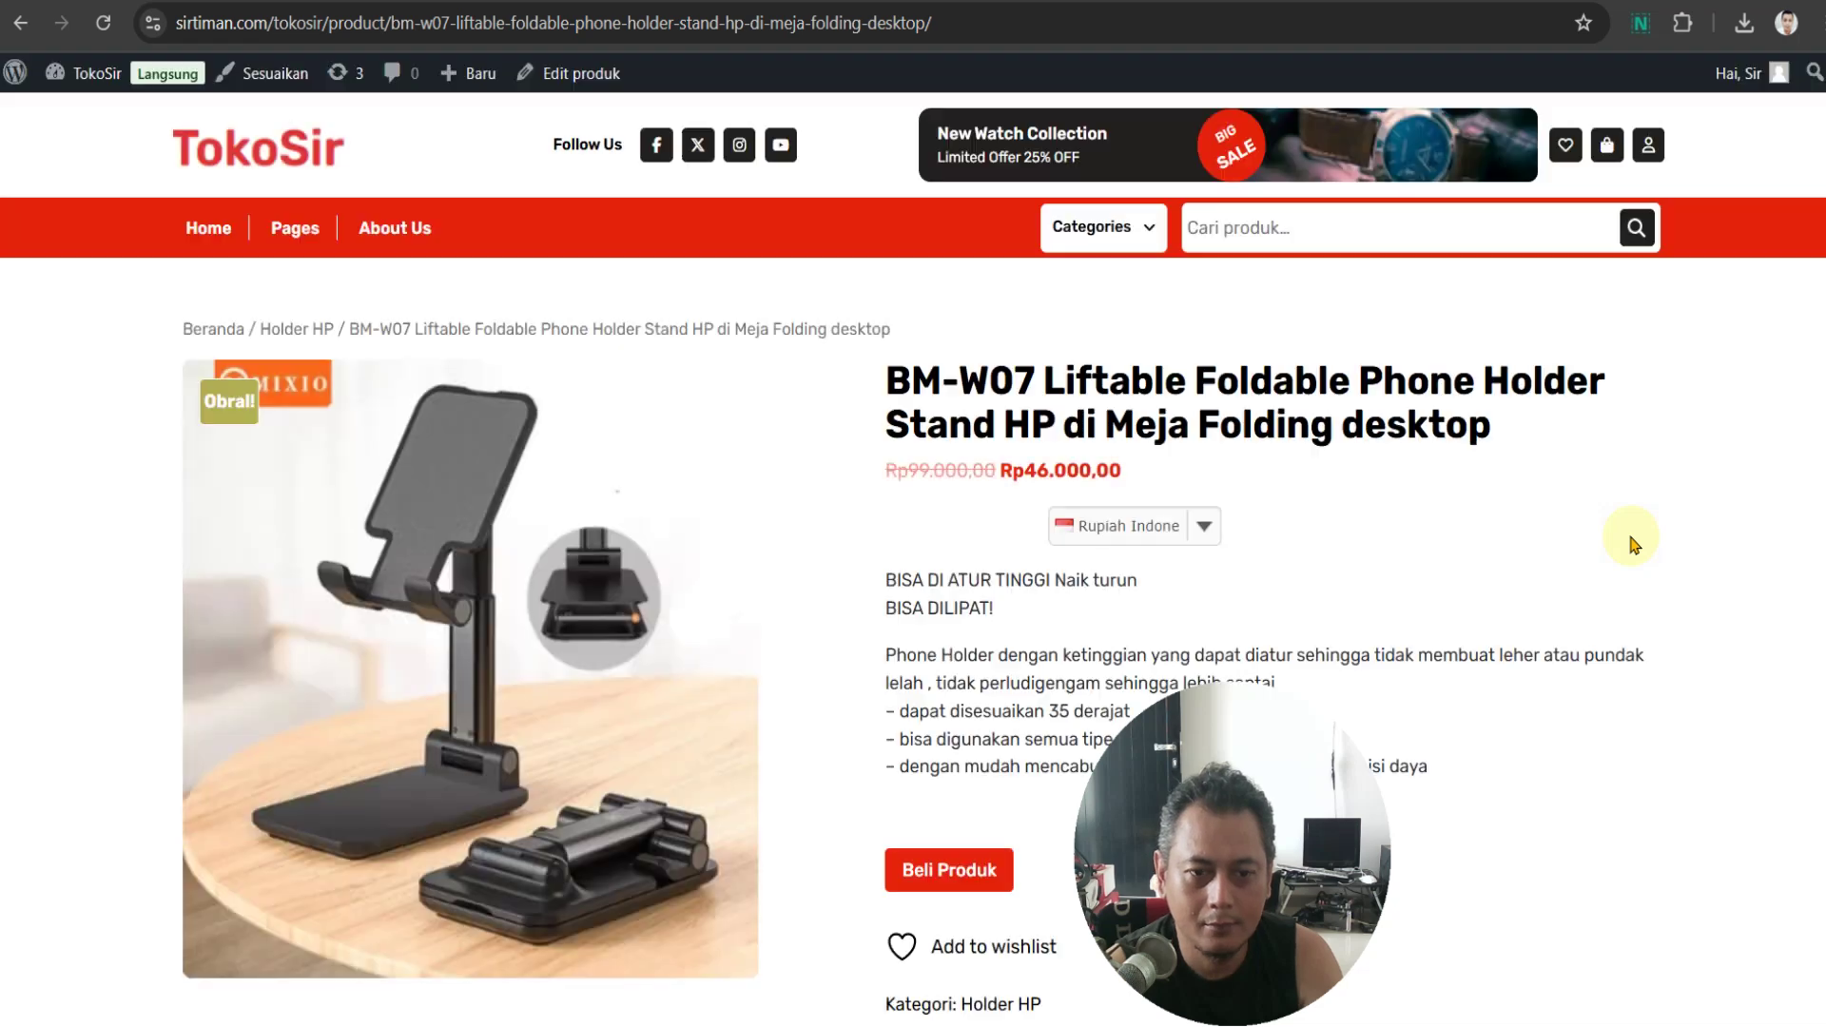
{"action": "scroll", "coordinate": [1569, 538], "scroll_direction": "down", "scroll_amount": 3}
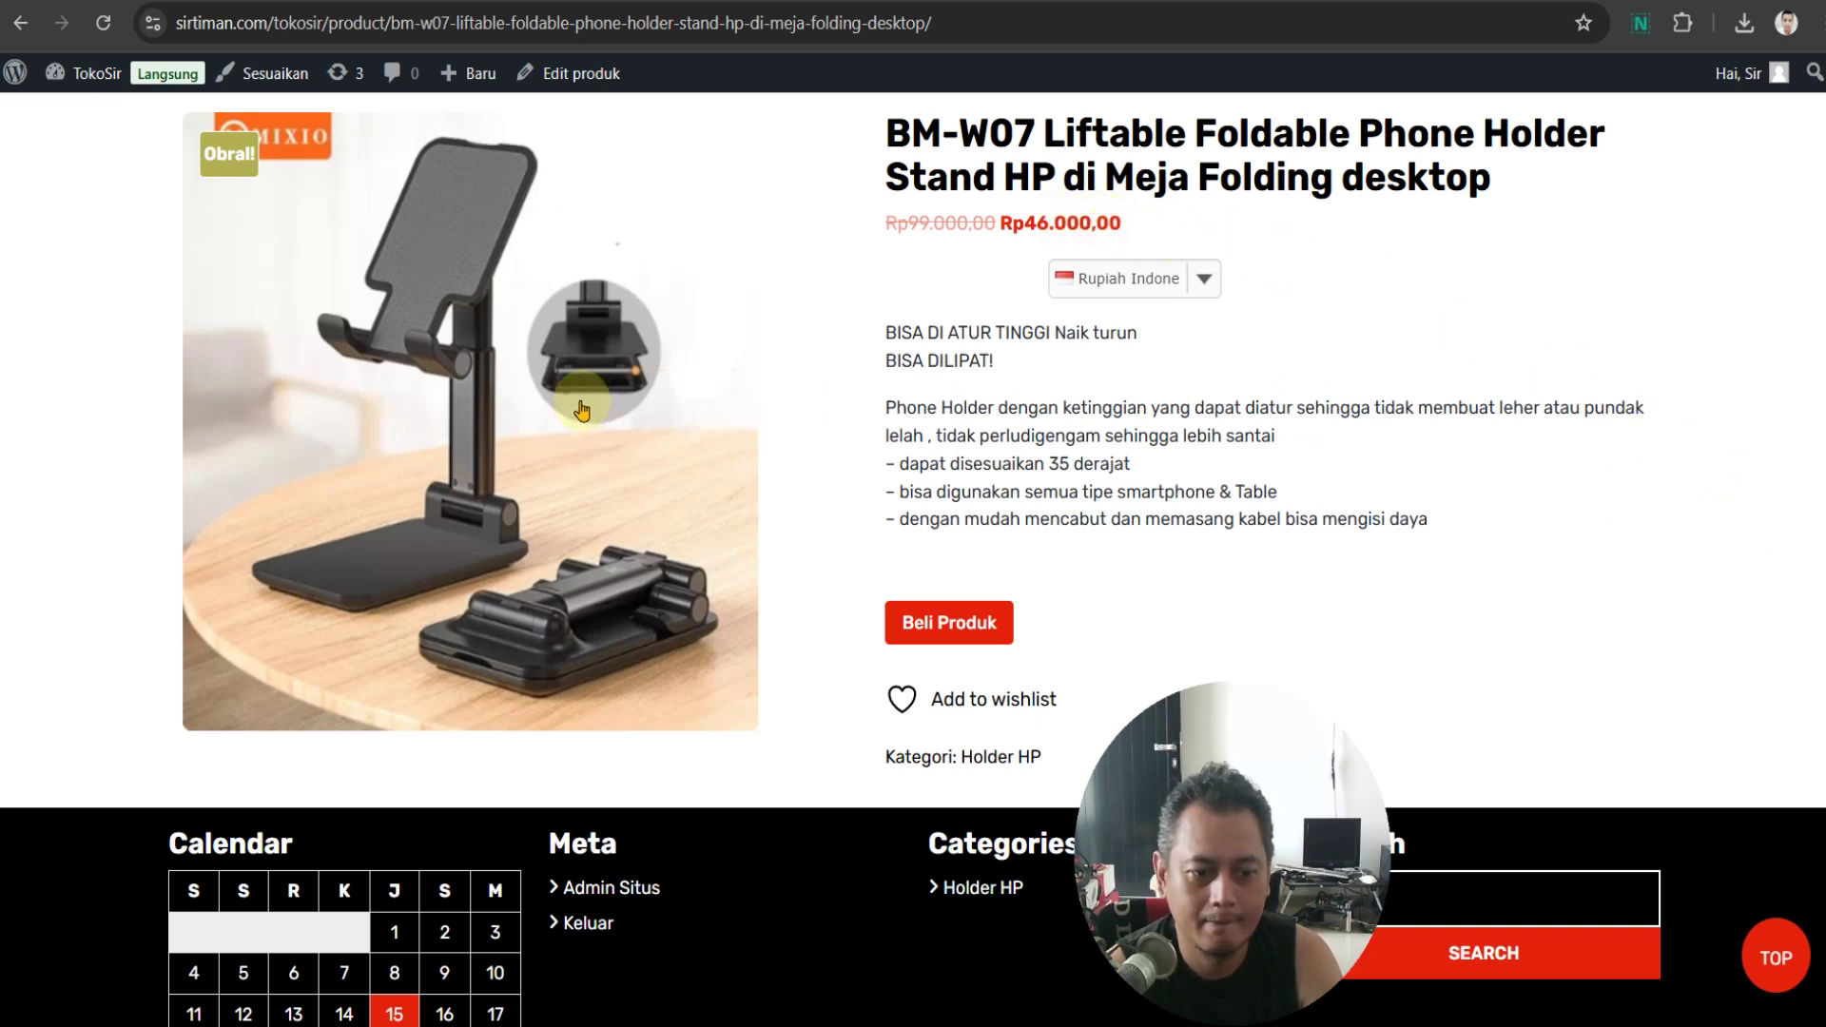
{"action": "left_click", "coordinate": [950, 632]}
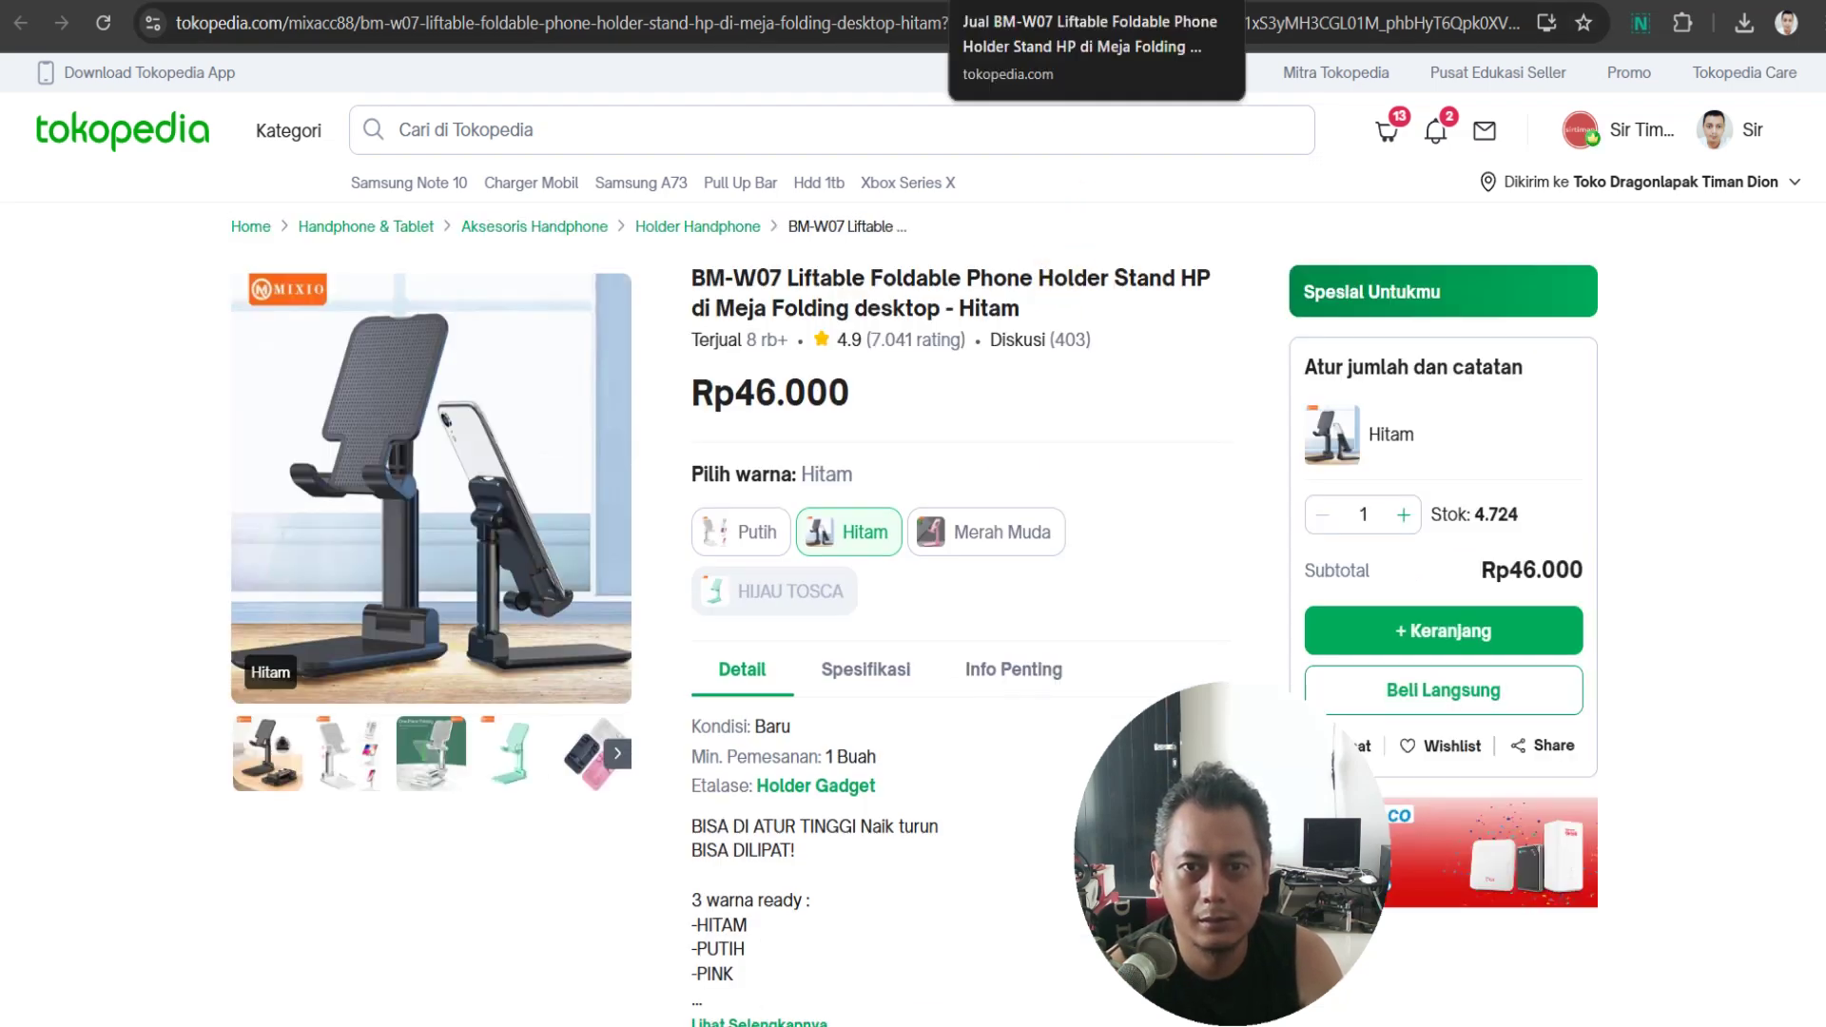
Remove the Winter Red Jacket demo product from the shop and reload the TokoSir home page to check the product list
{"action": "key", "text": "ctrl+Tab"}
{"action": "scroll", "coordinate": [1037, 494], "scroll_direction": "up", "scroll_amount": 3}
{"action": "left_click", "coordinate": [1027, 119]}
{"action": "left_click", "coordinate": [105, 24]}
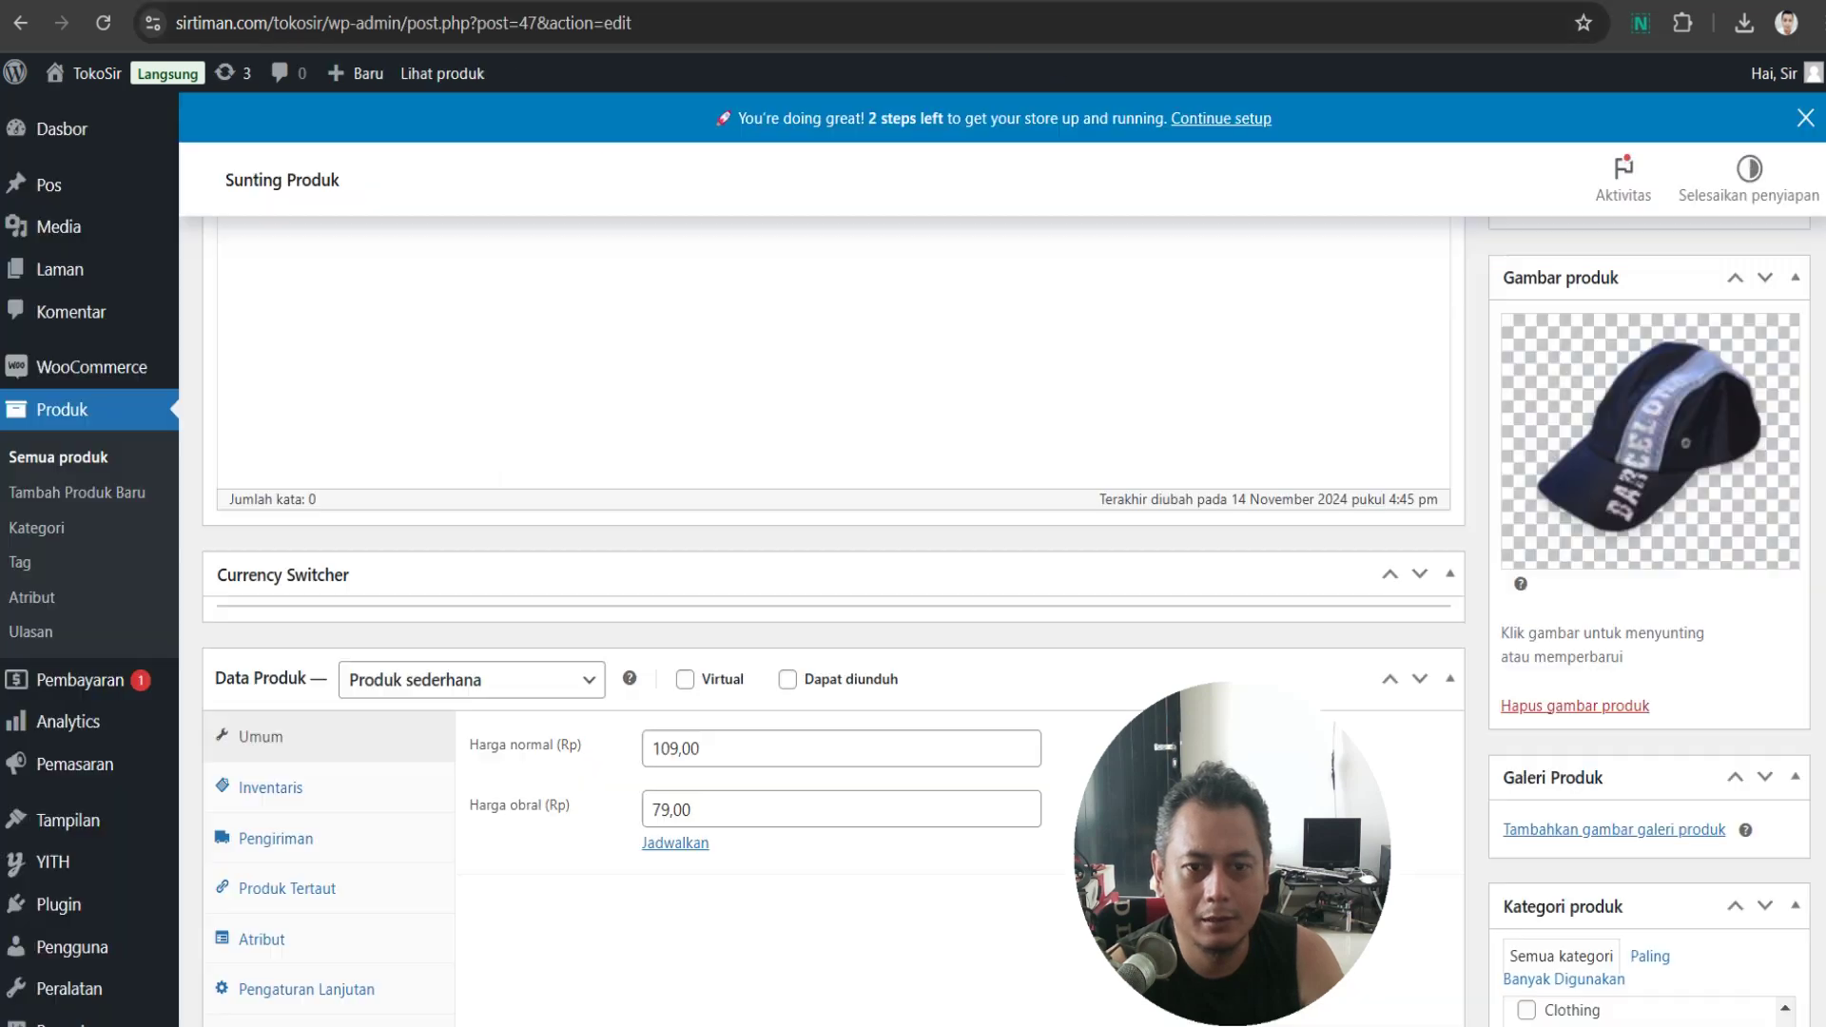
{"action": "scroll", "coordinate": [85, 656], "scroll_direction": "up", "scroll_amount": 4}
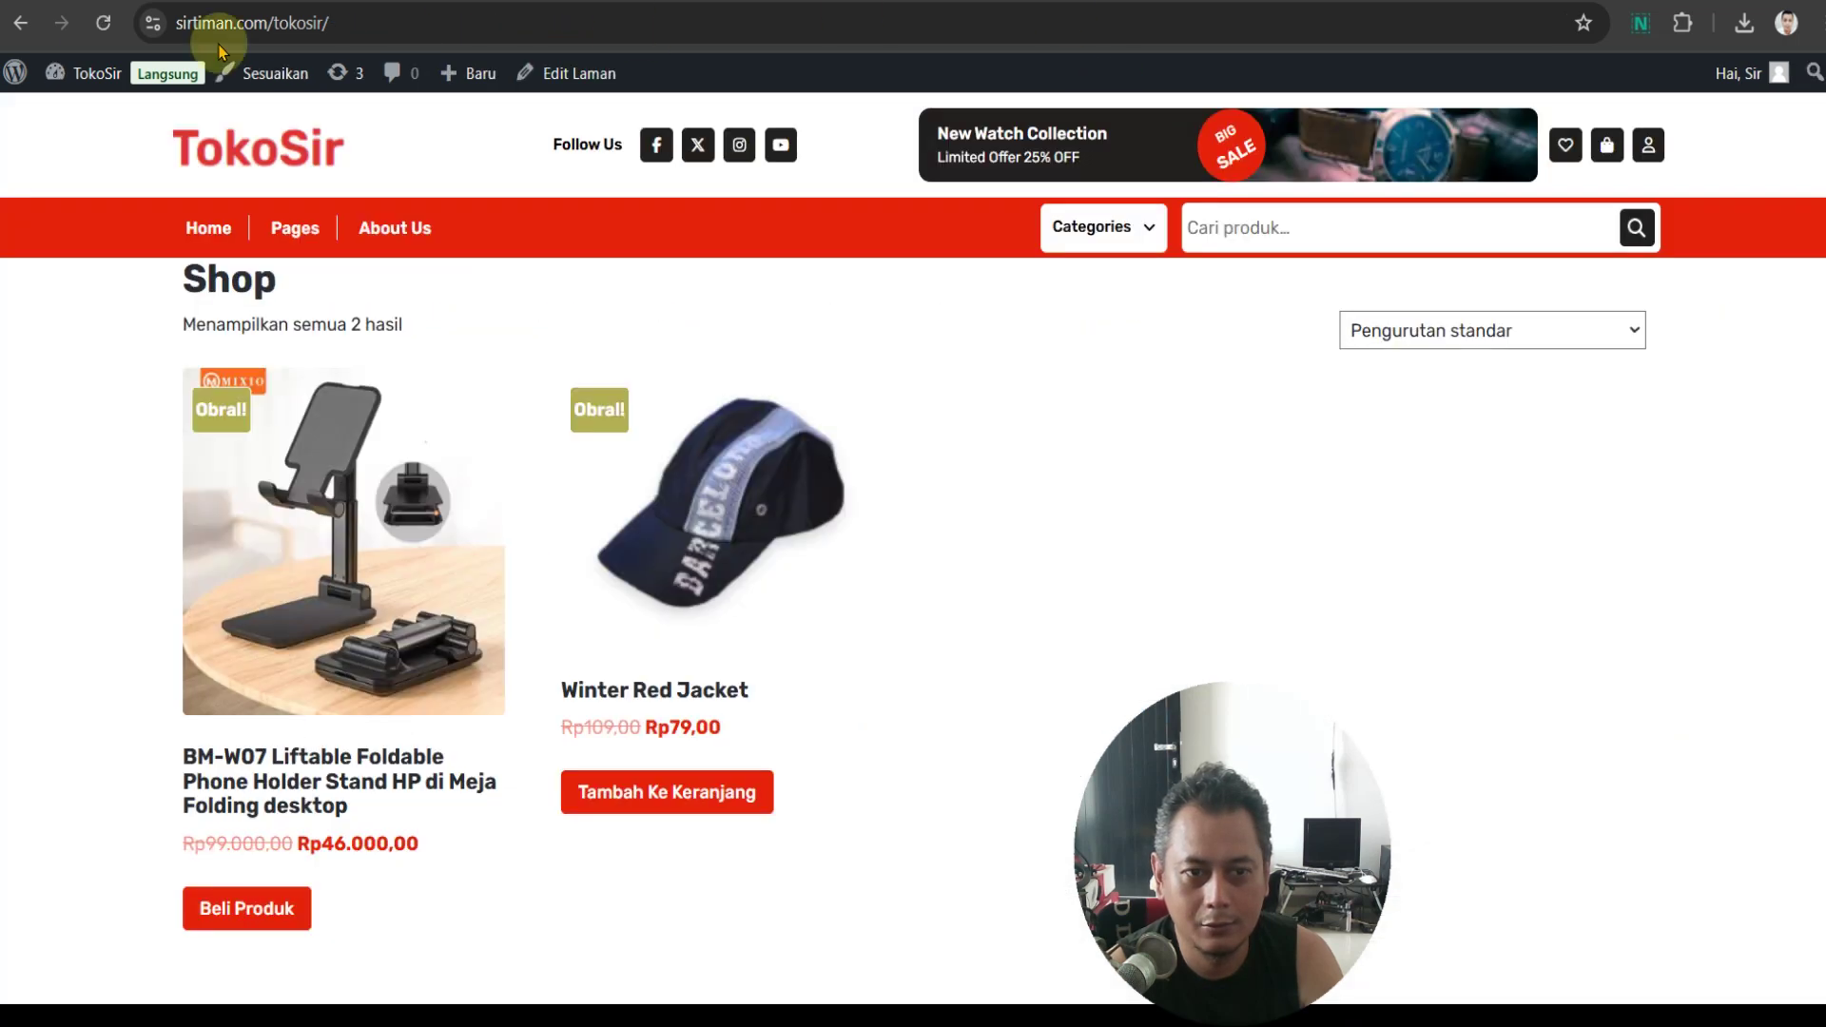
{"action": "left_click", "coordinate": [277, 180]}
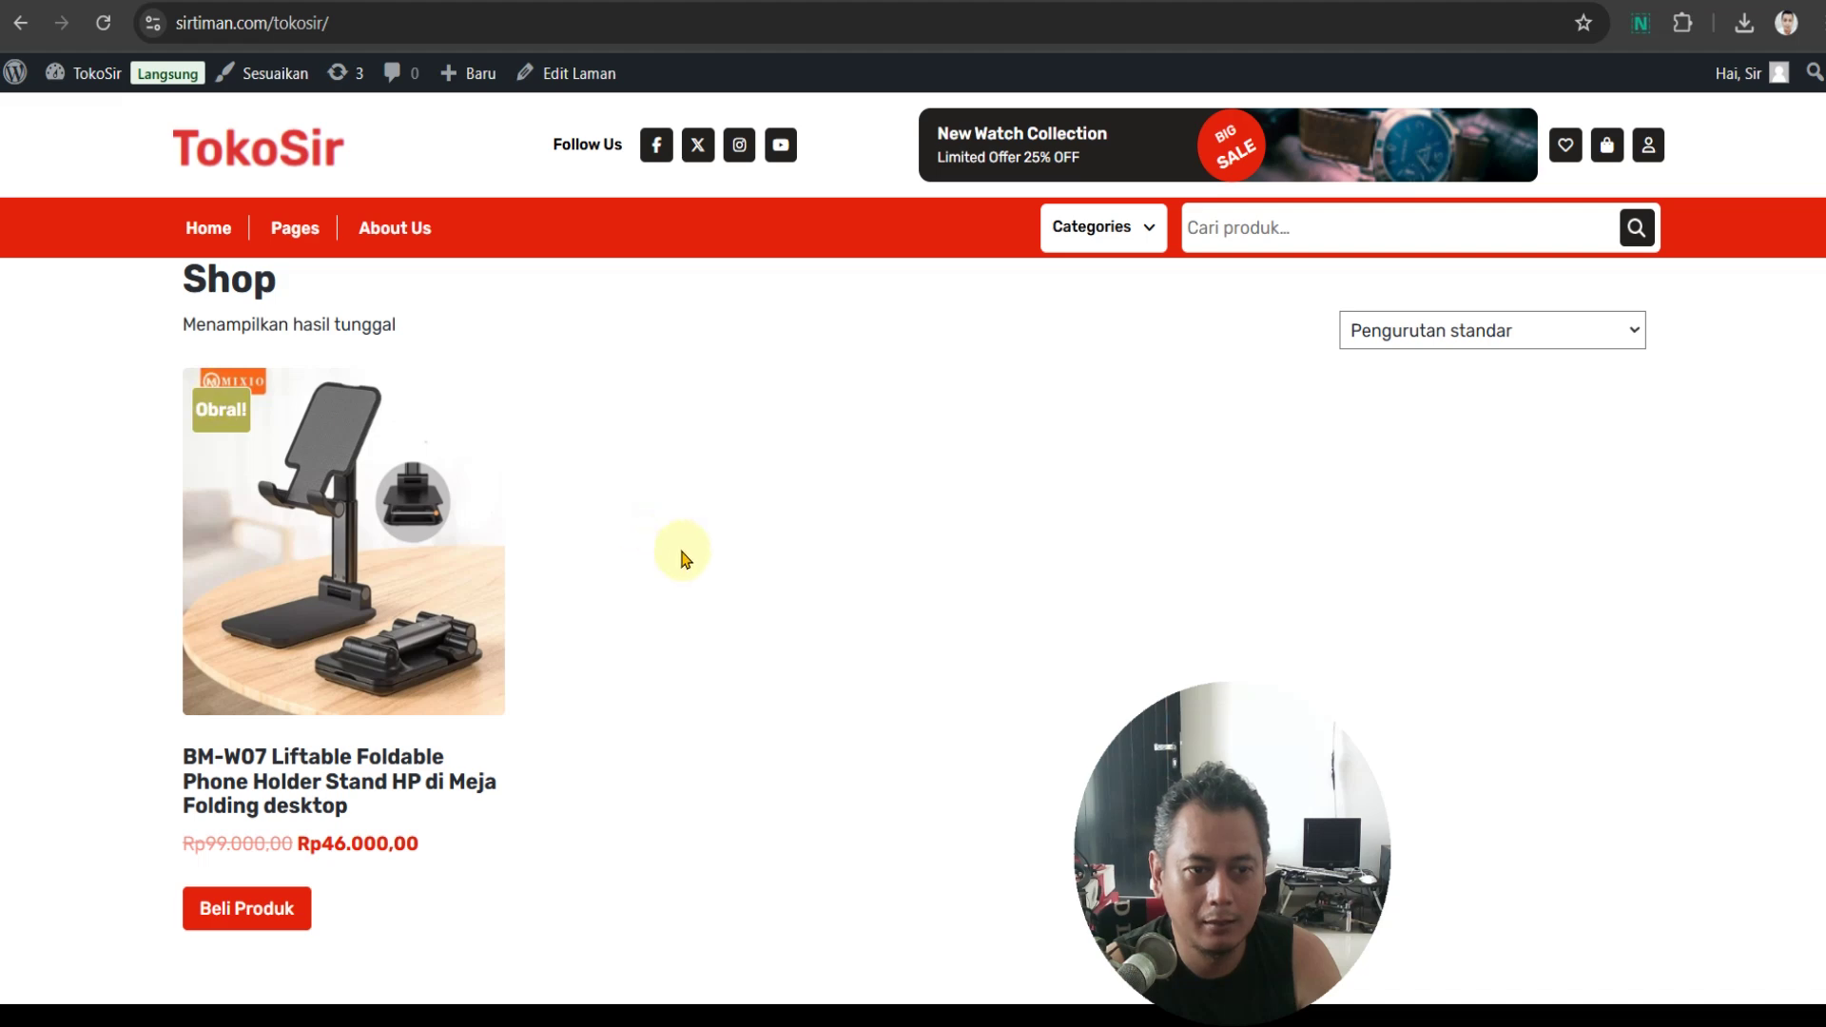
Review the TokoSir shop page and the BM-W07 phone holder product page
{"action": "scroll", "coordinate": [718, 604], "scroll_direction": "down", "scroll_amount": 3}
{"action": "scroll", "coordinate": [720, 606], "scroll_direction": "up", "scroll_amount": 2}
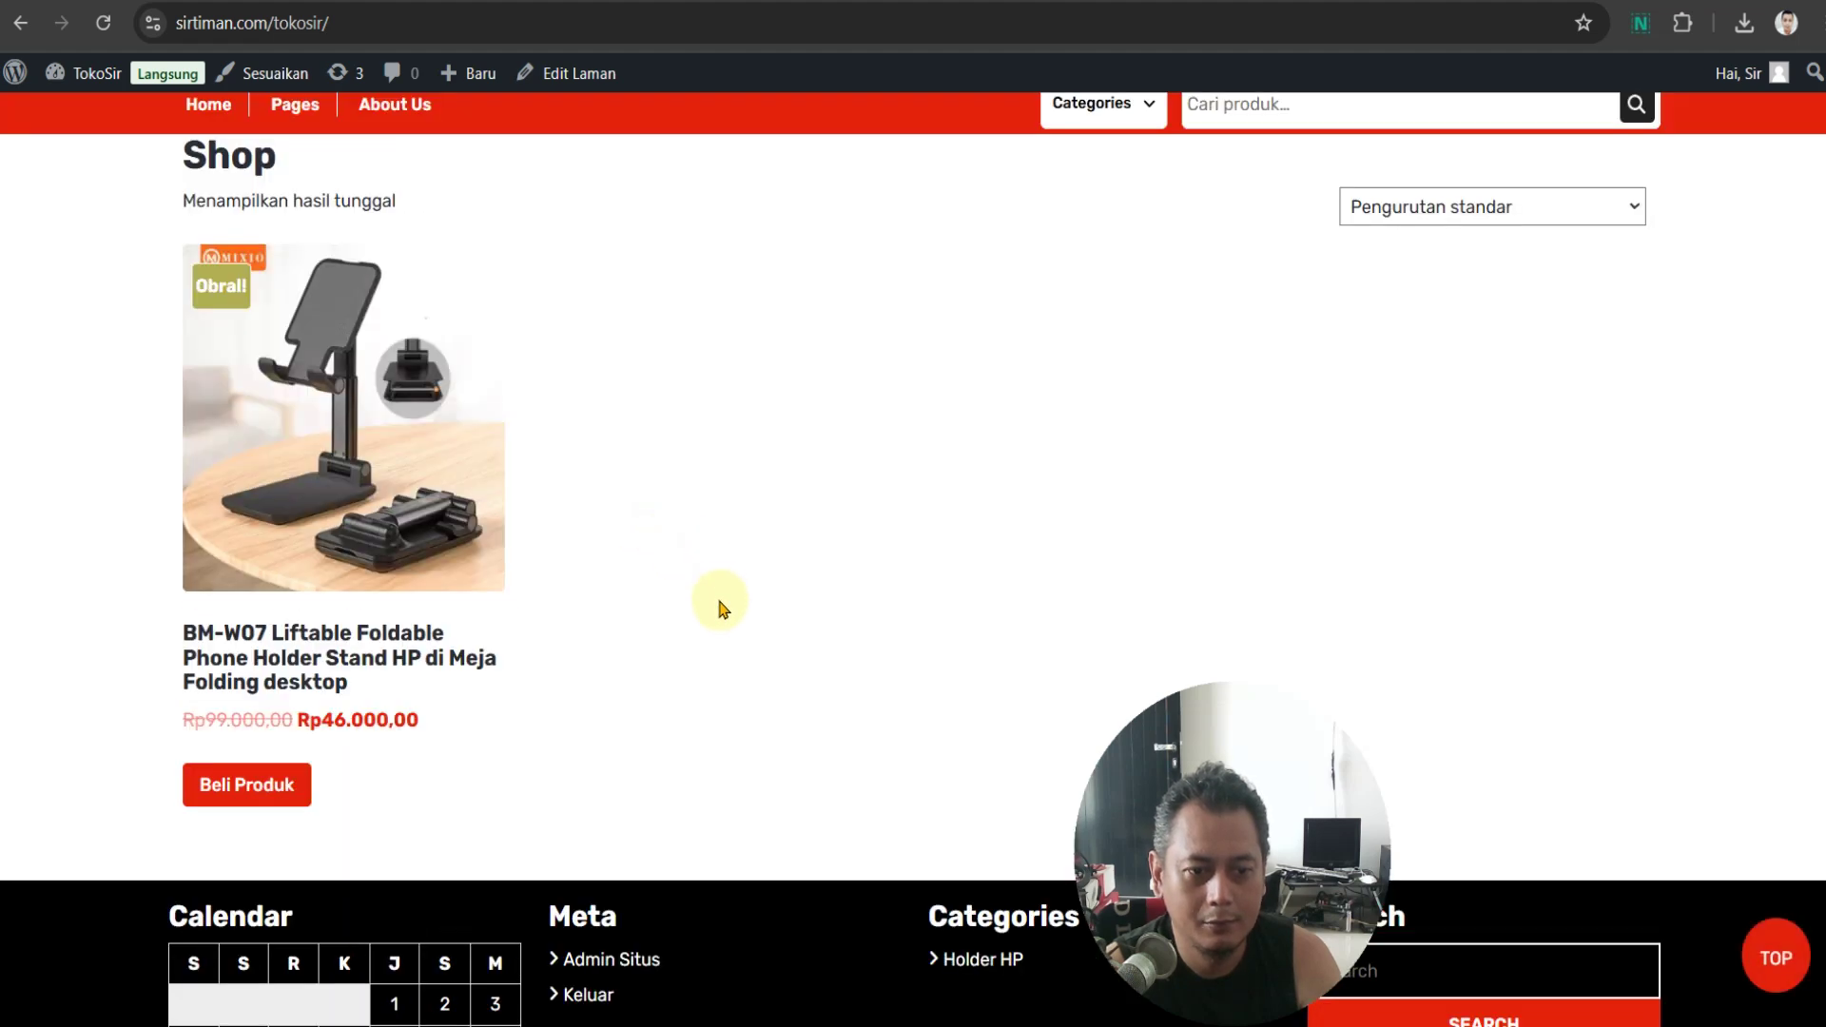
{"action": "scroll", "coordinate": [720, 606], "scroll_direction": "up", "scroll_amount": 2}
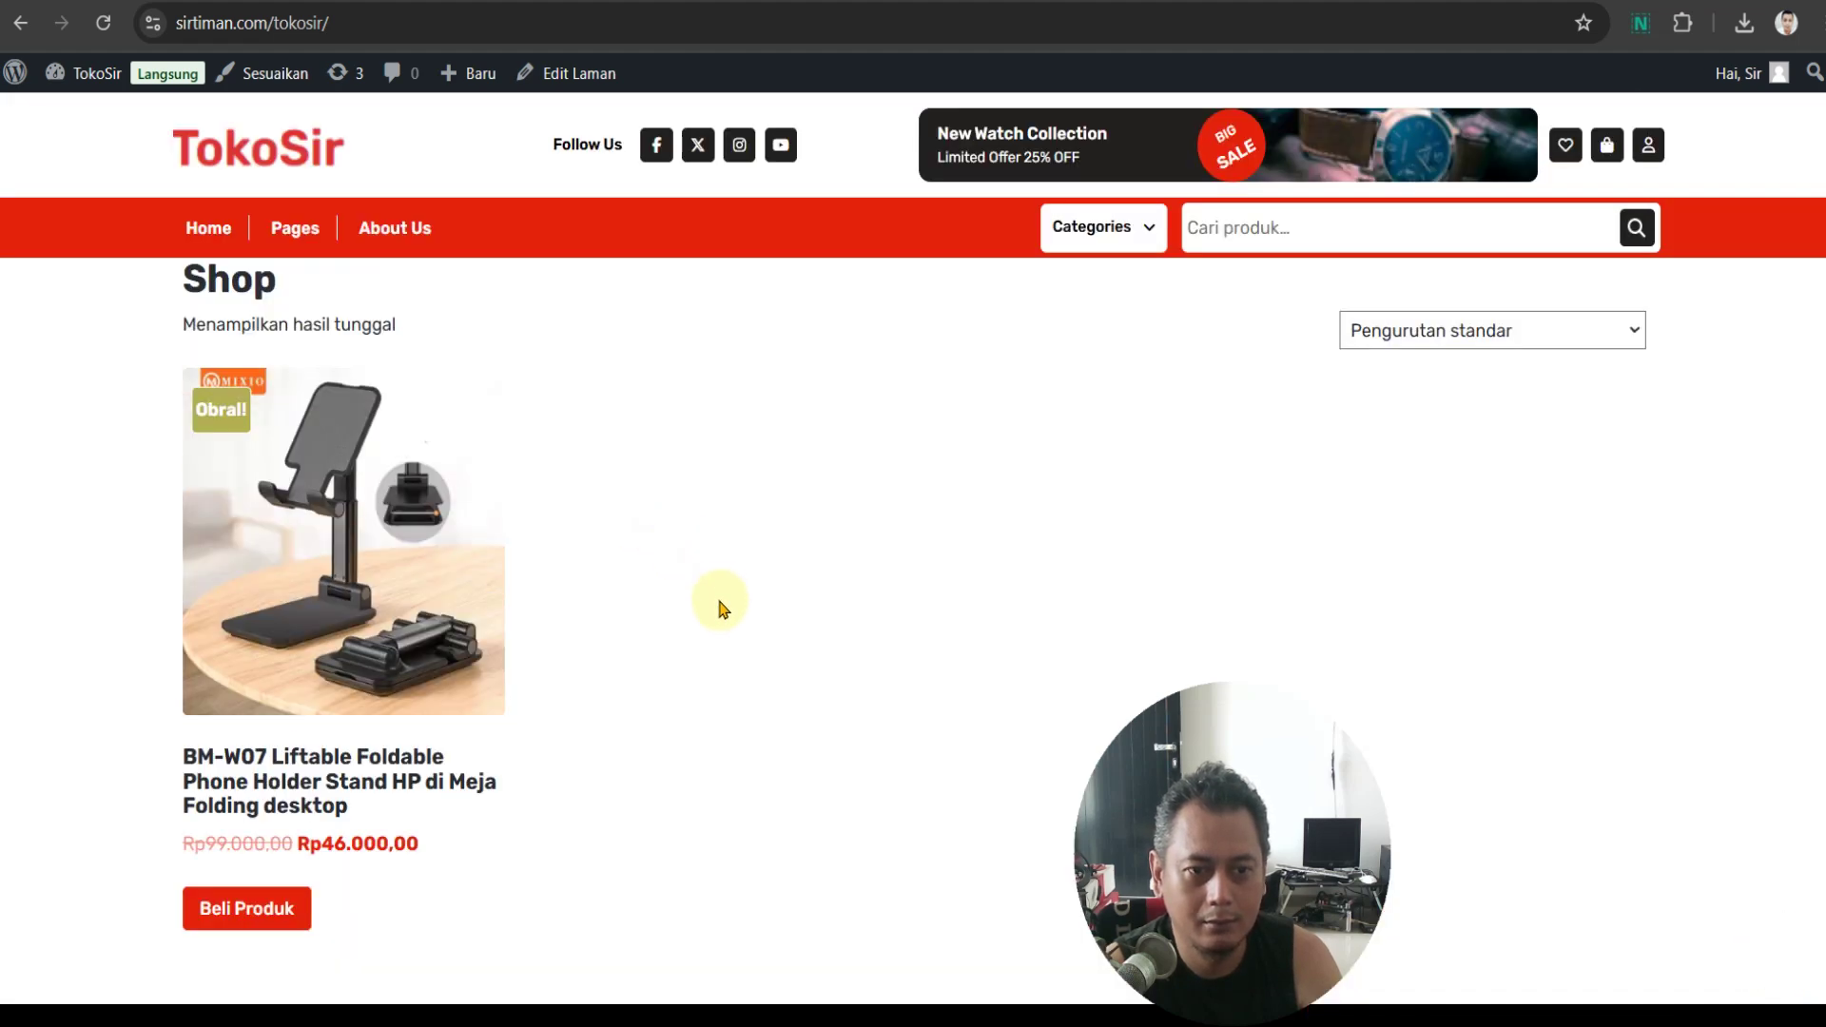
{"action": "left_click", "coordinate": [1011, 125]}
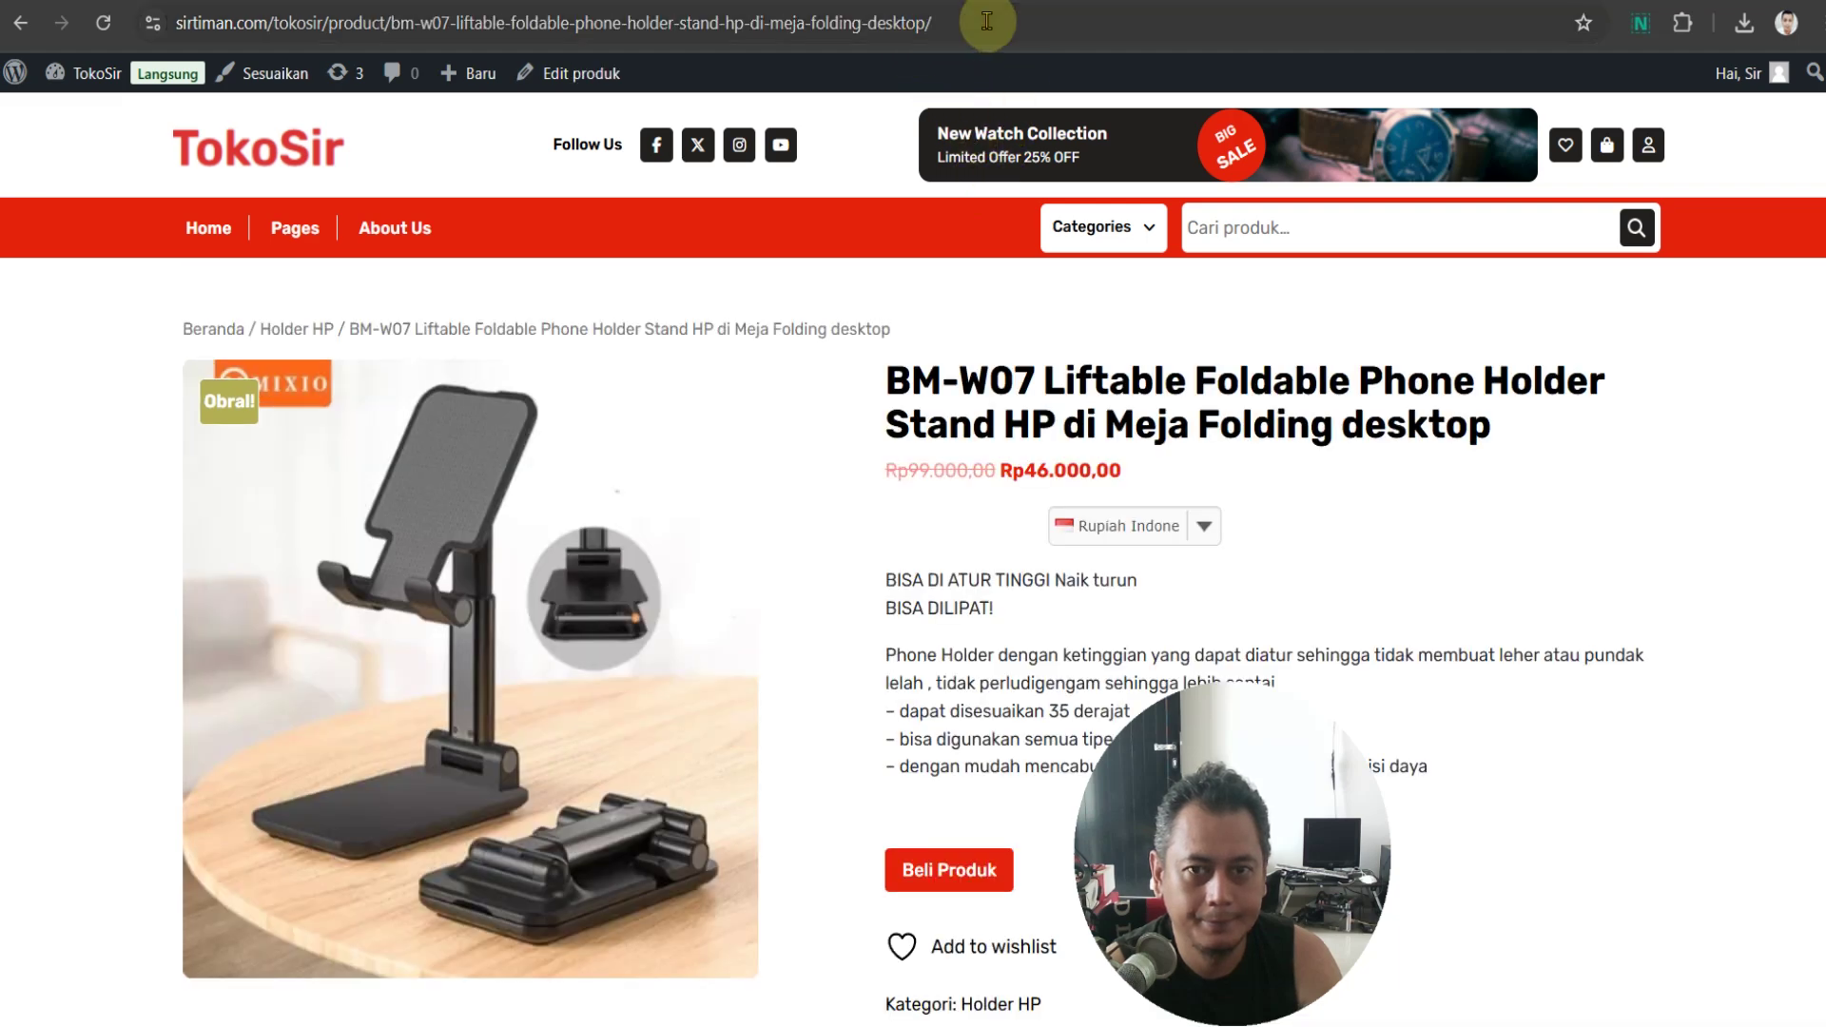
{"action": "key", "text": "alt+Left"}
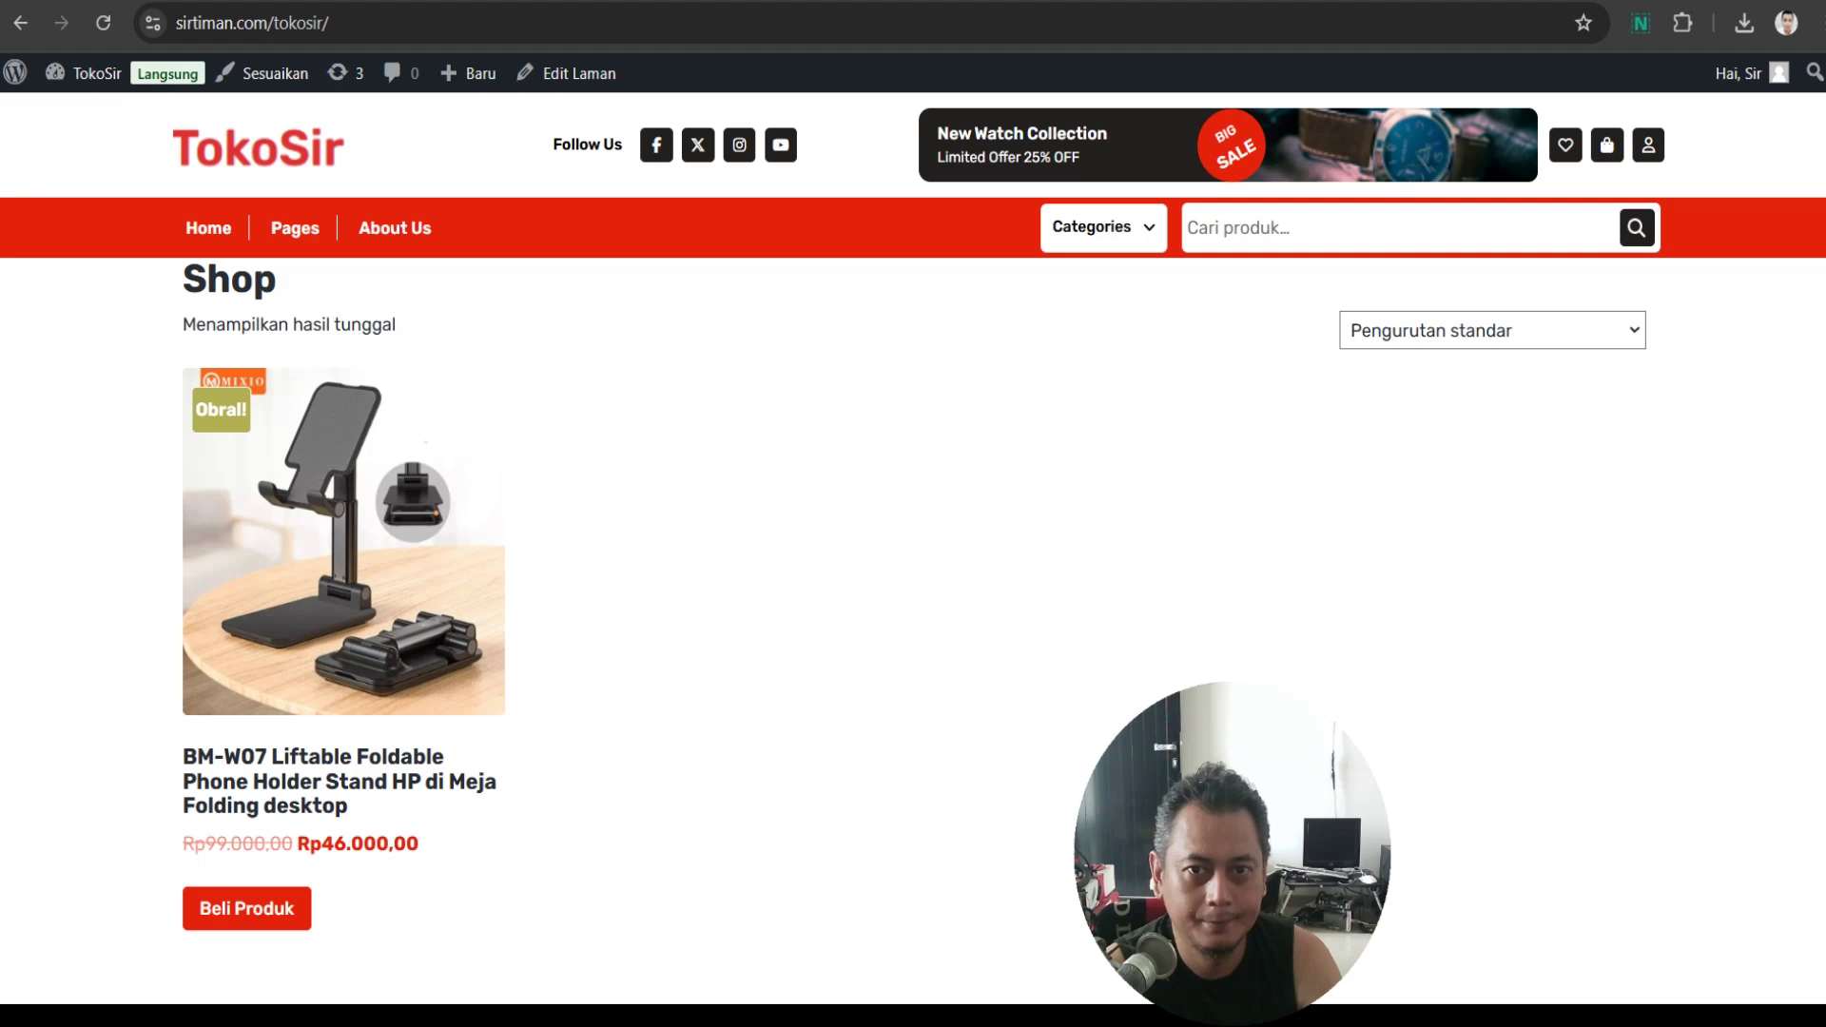
Open the site's post list in a separate browser tab and open the GUB P30 holder post for editing
{"action": "left_click", "coordinate": [903, 2]}
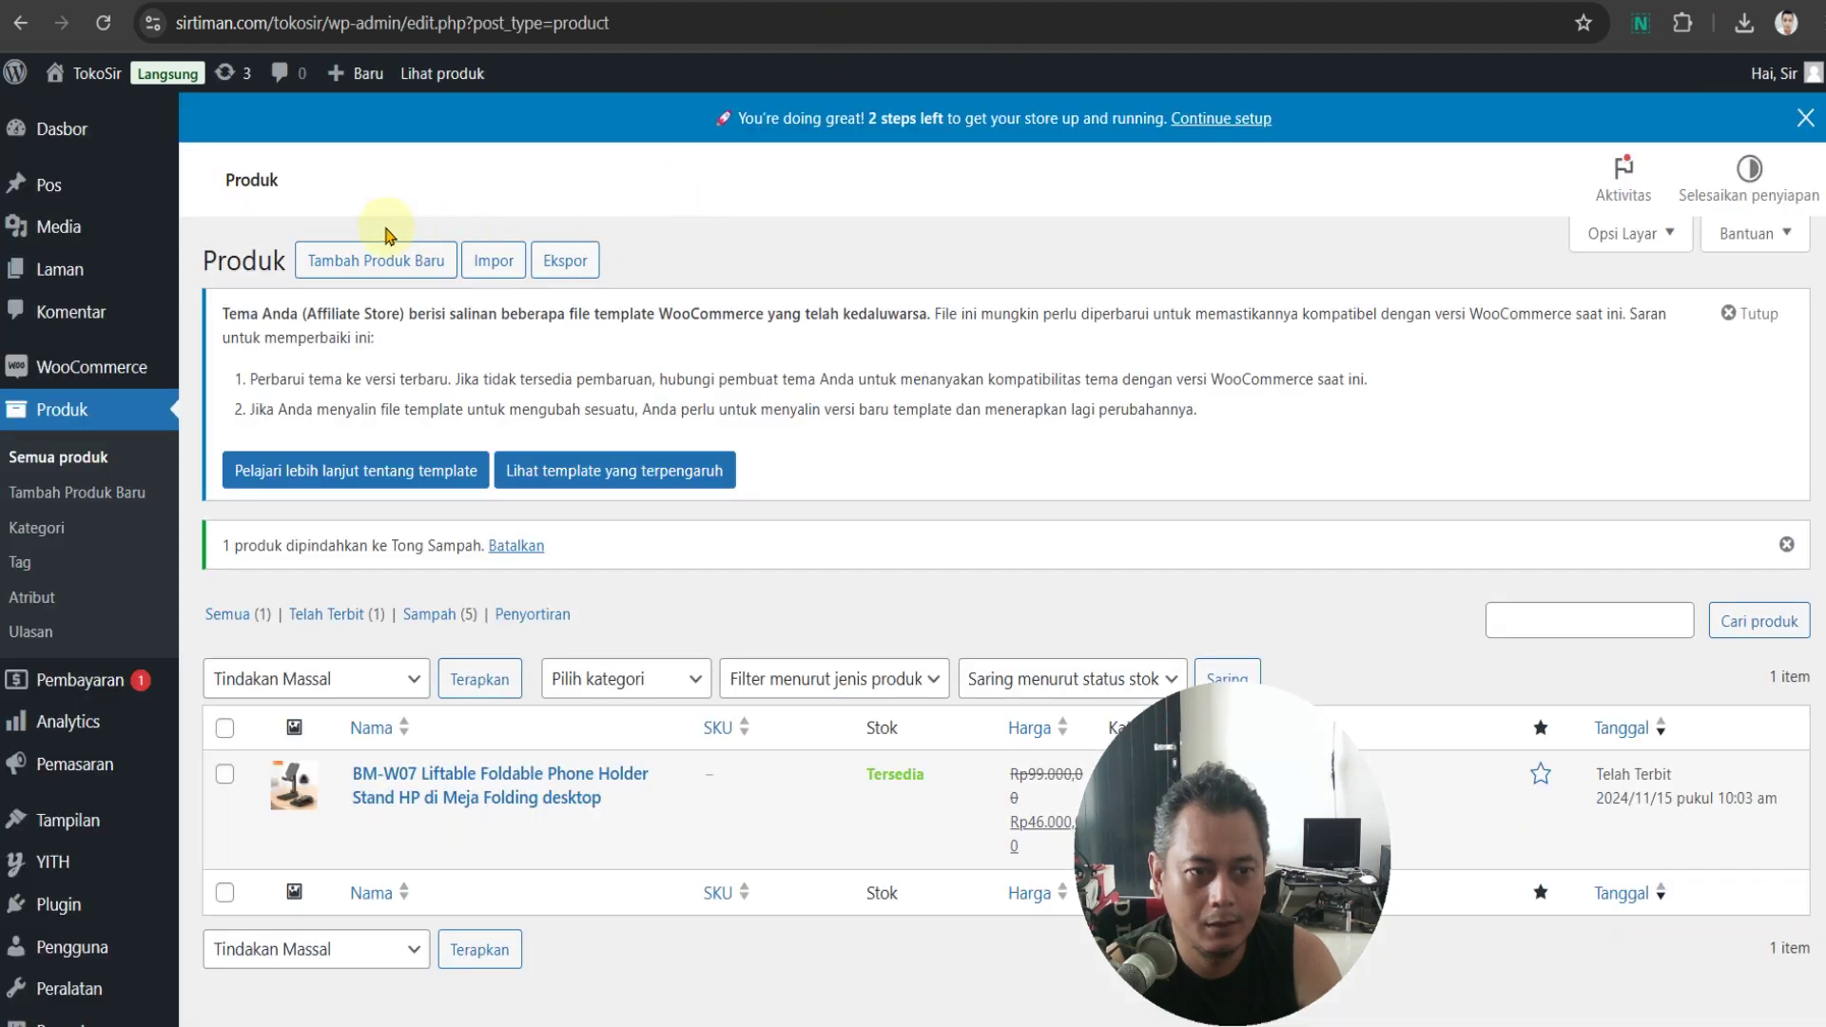
{"action": "mouse_move", "coordinate": [123, 185]}
{"action": "left_click", "coordinate": [227, 191]}
{"action": "right_click", "coordinate": [226, 190]}
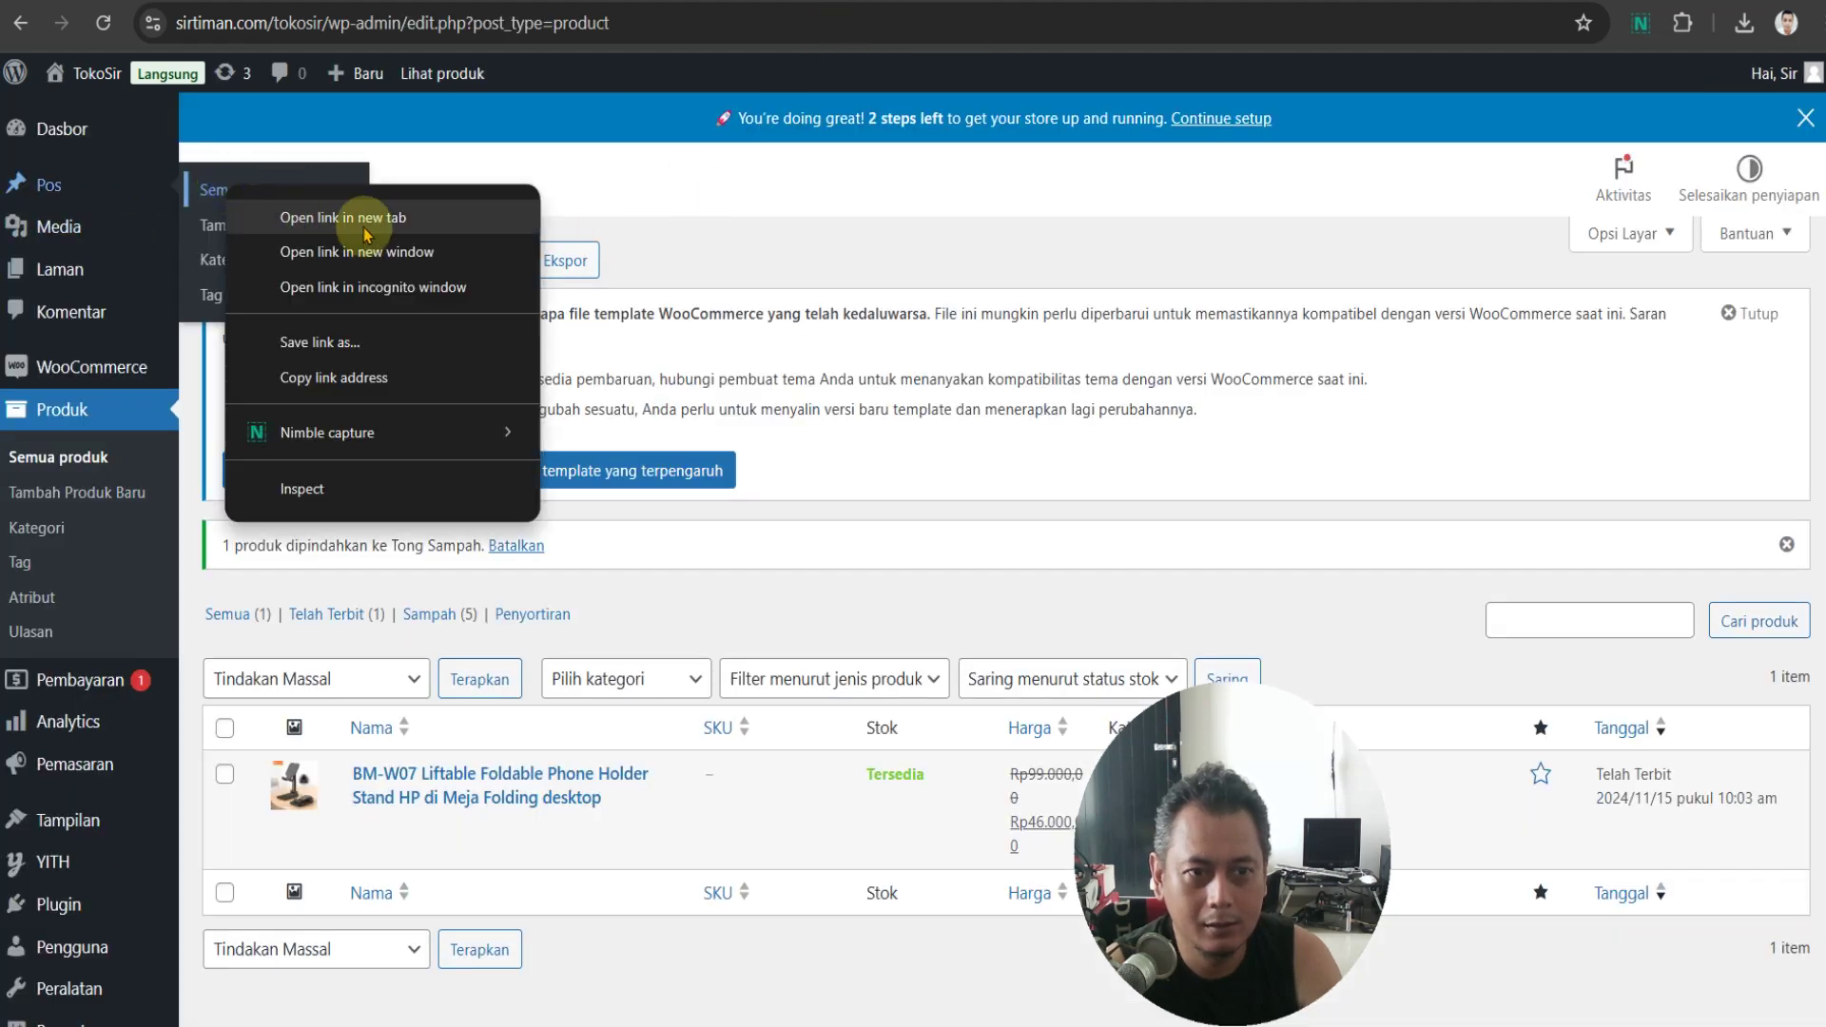
{"action": "left_click", "coordinate": [361, 218]}
{"action": "key", "text": "ctrl+Tab"}
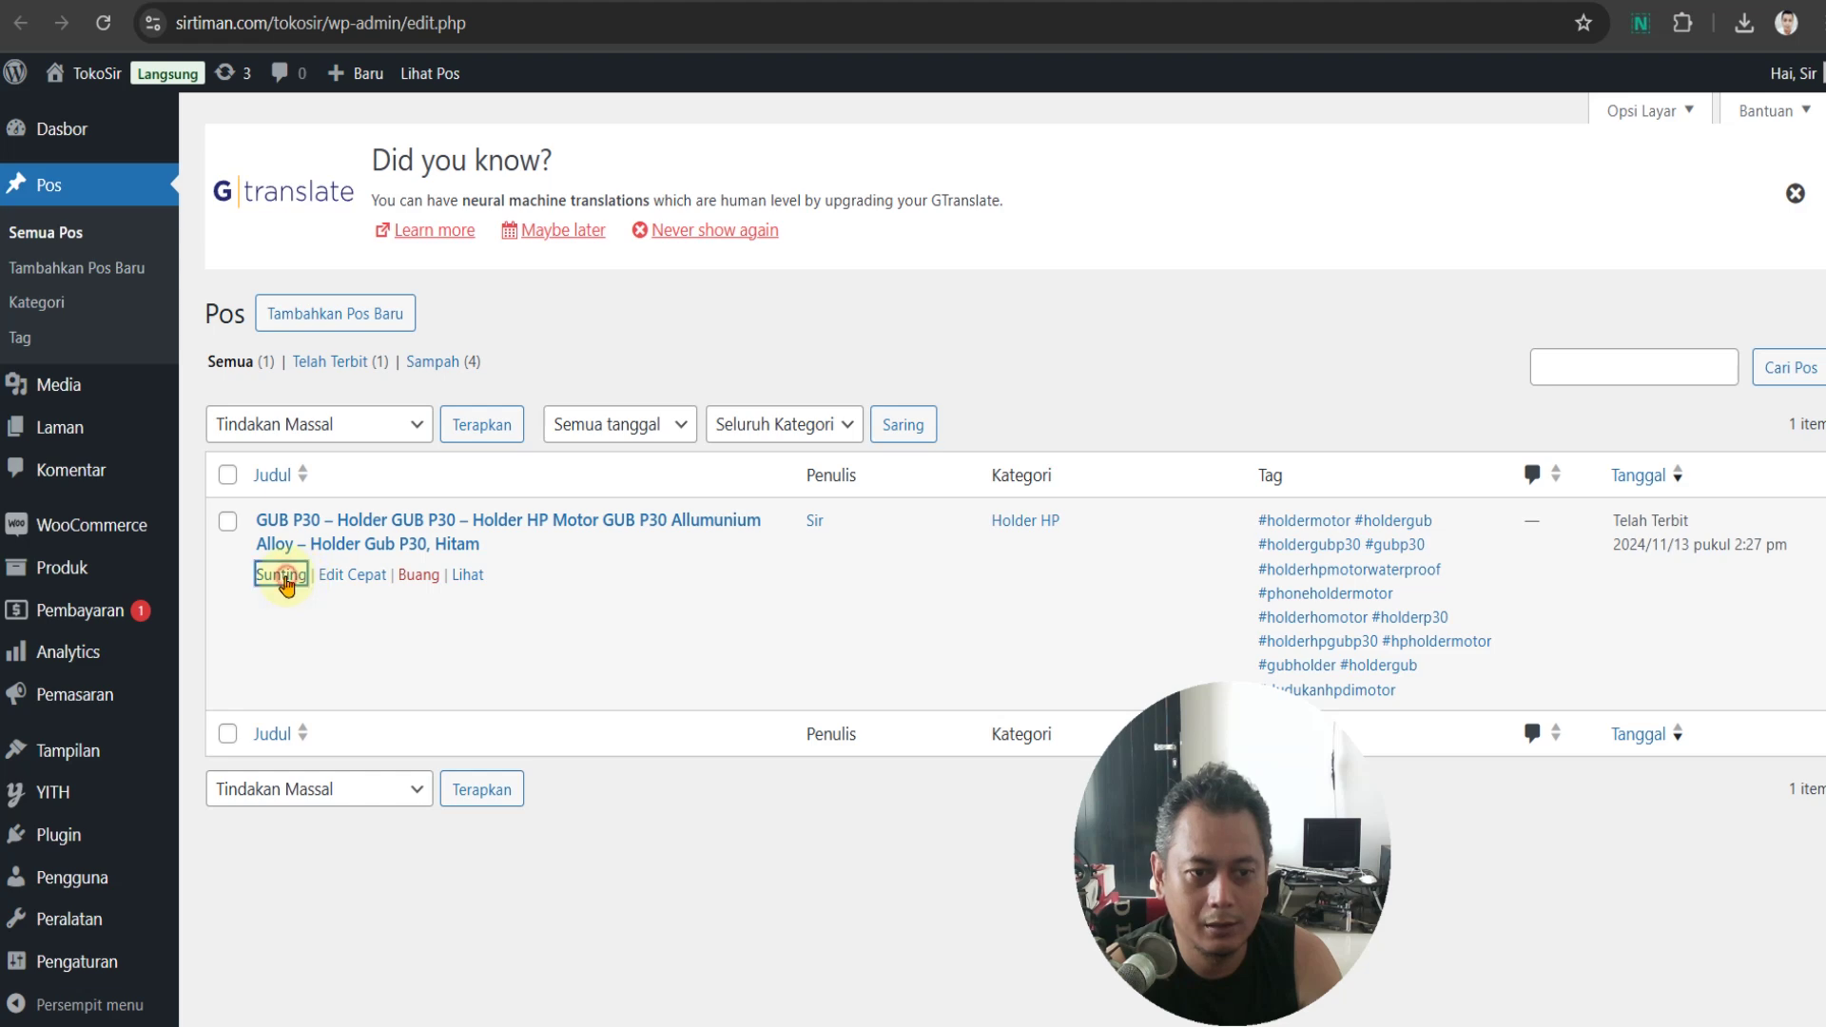
{"action": "left_click", "coordinate": [281, 575]}
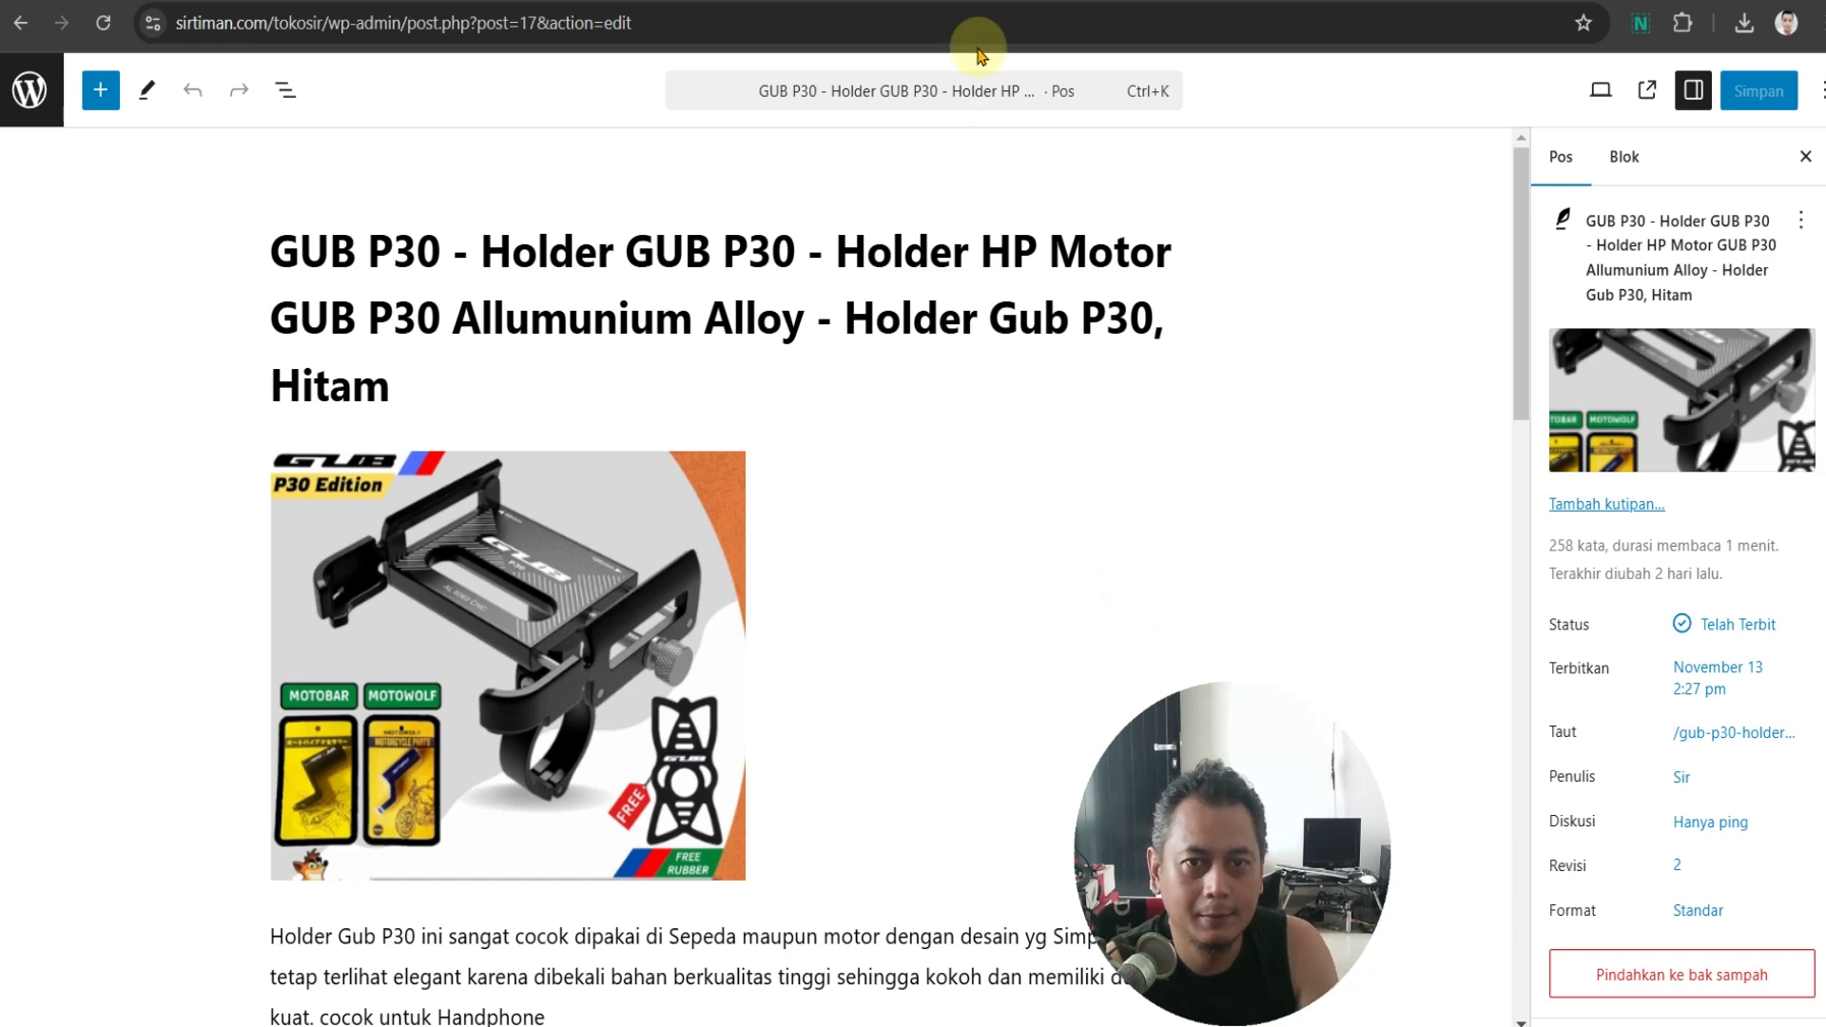
Start a new product and set p30.png from the media library as its product image
{"action": "key", "text": "alt+Left"}
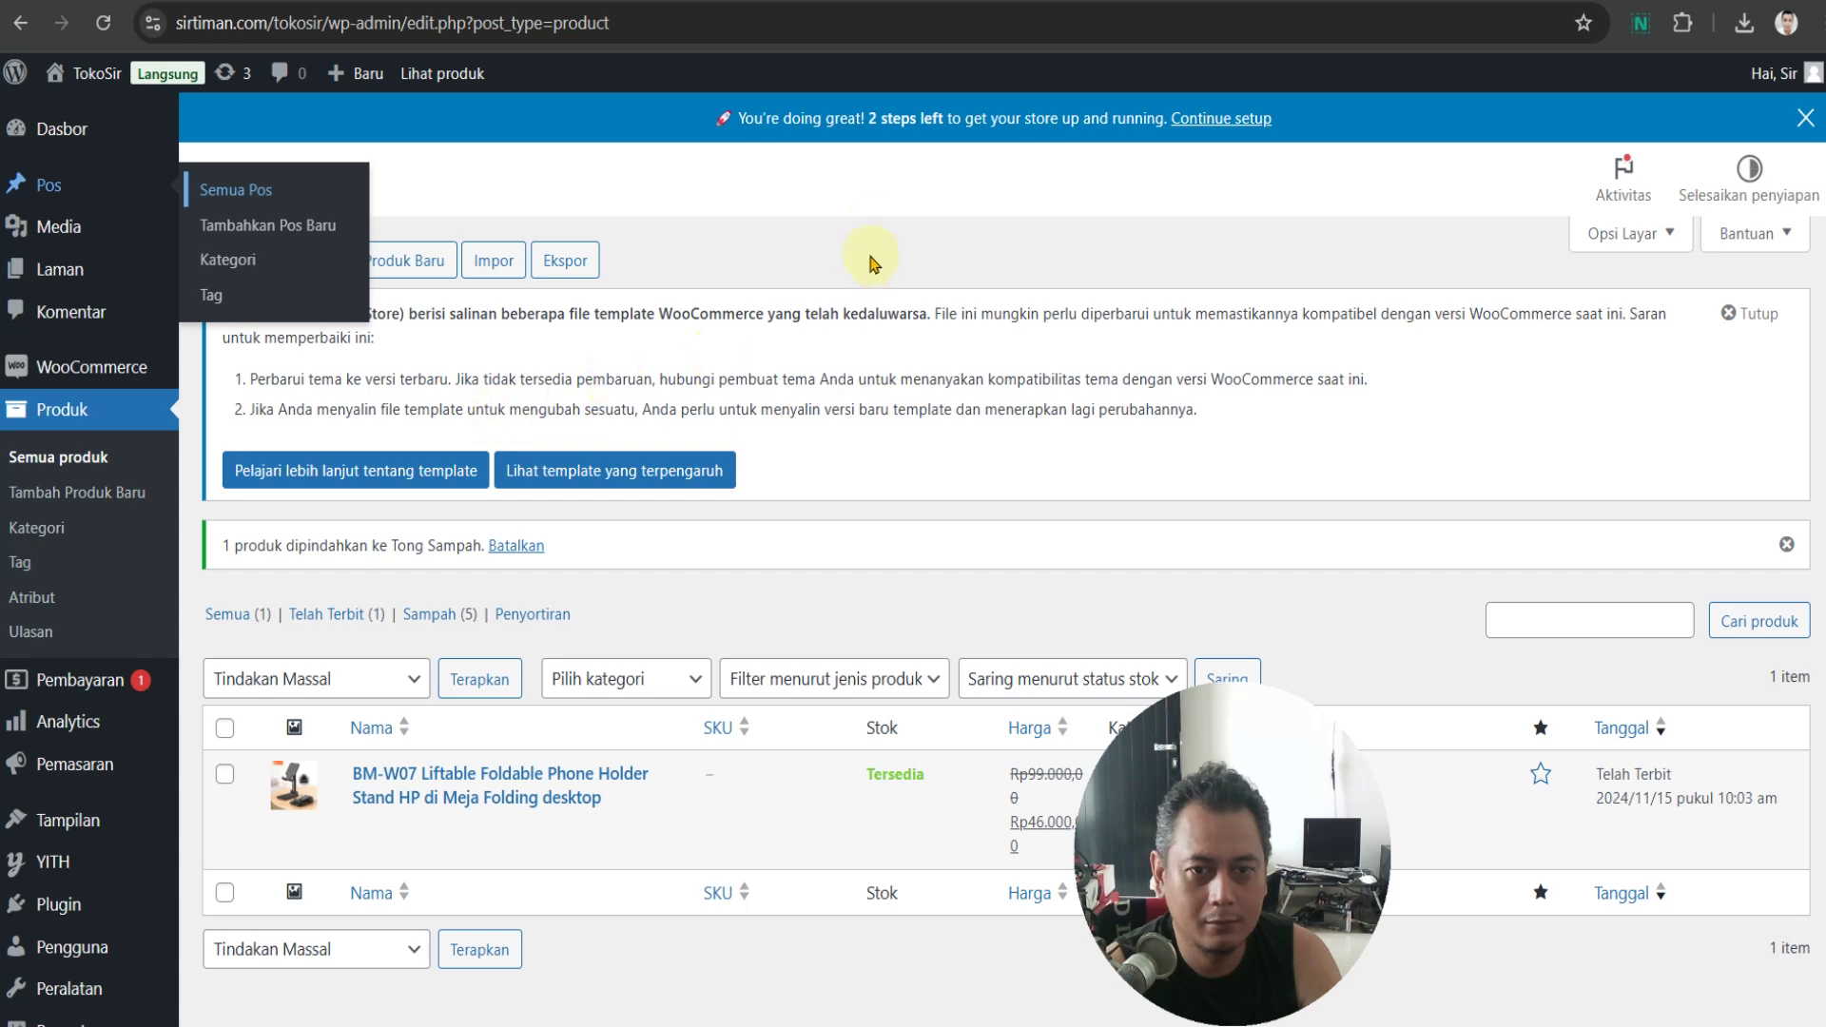
{"action": "left_click", "coordinate": [414, 266]}
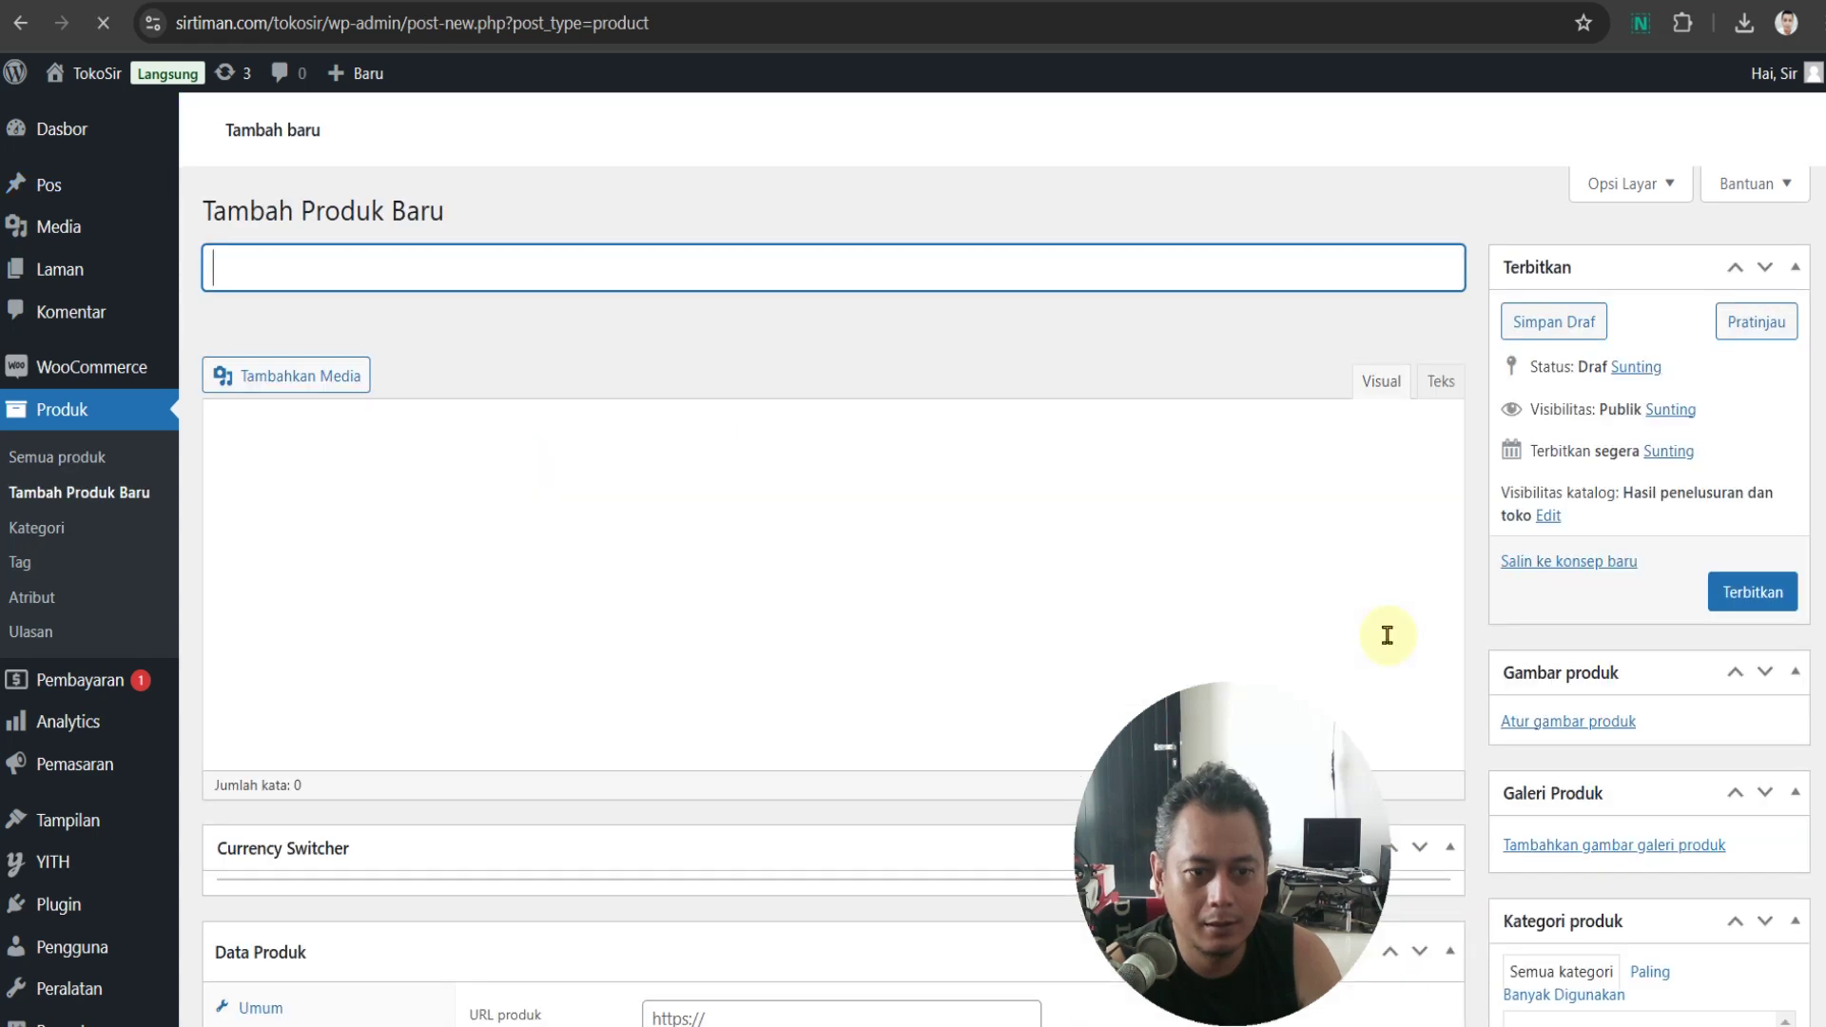
{"action": "scroll", "coordinate": [1703, 679], "scroll_direction": "down", "scroll_amount": 3}
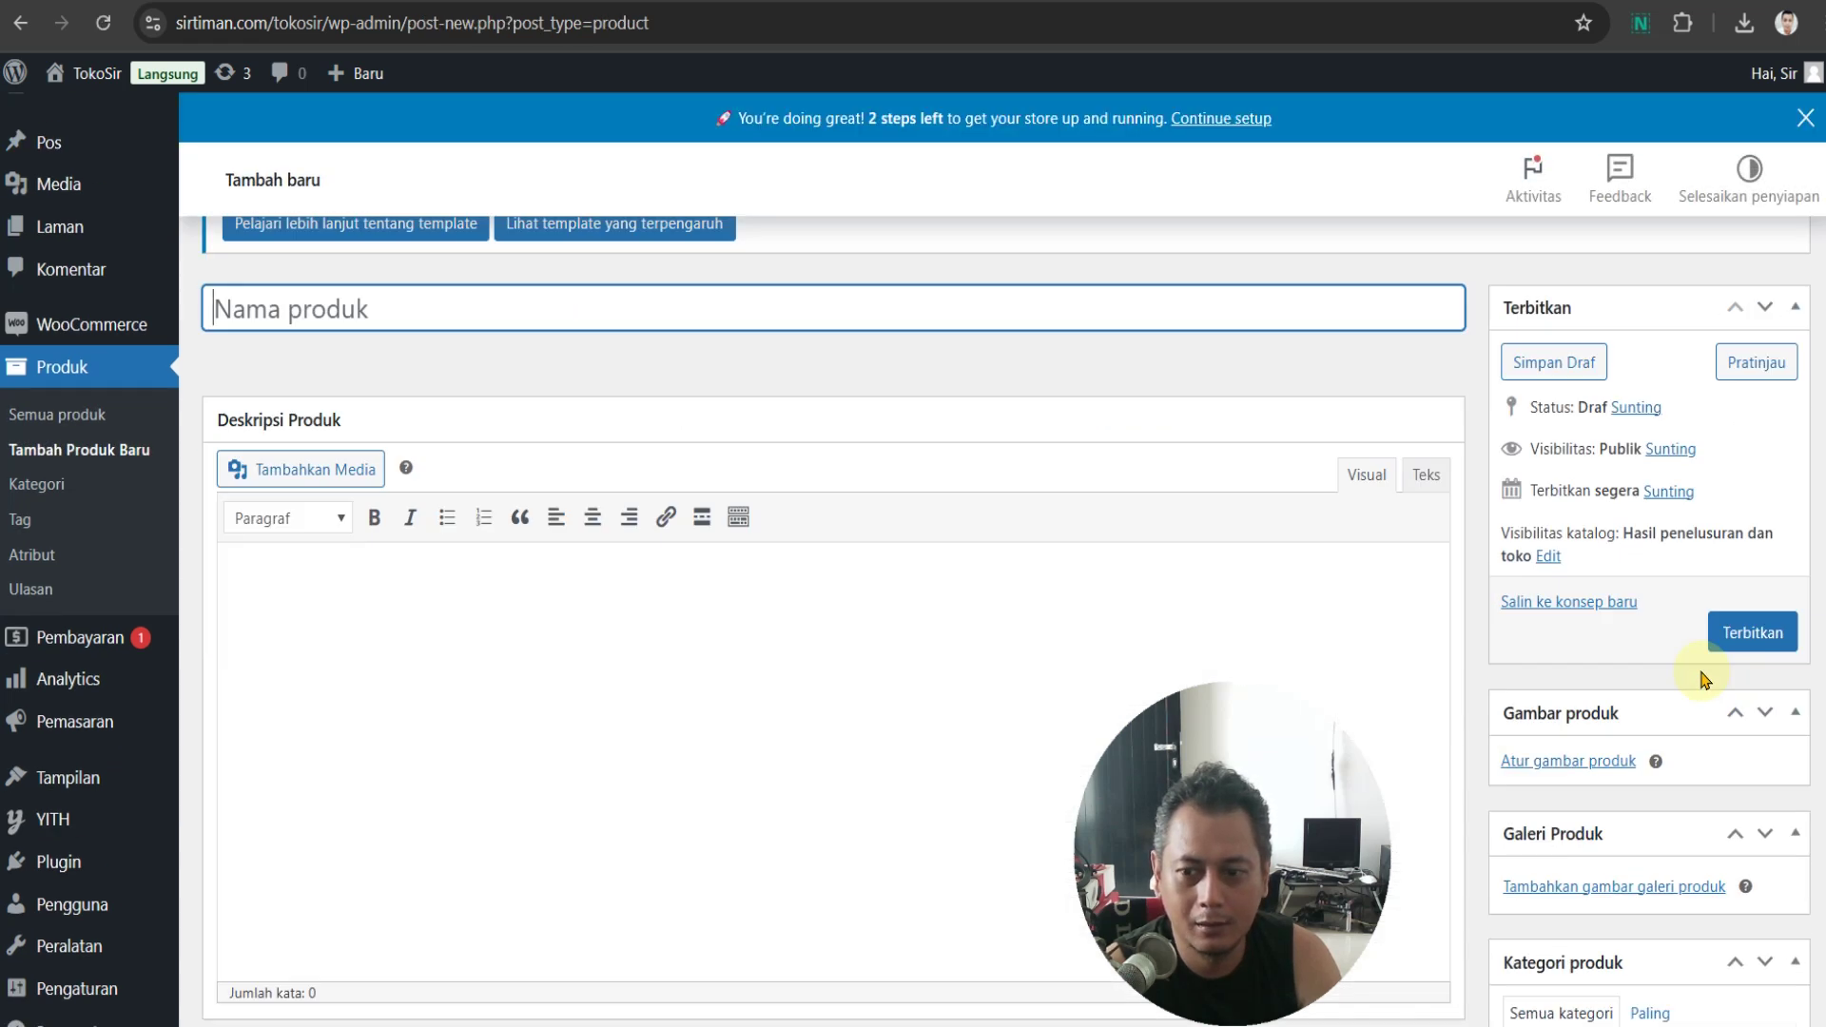
{"action": "left_click", "coordinate": [1575, 762]}
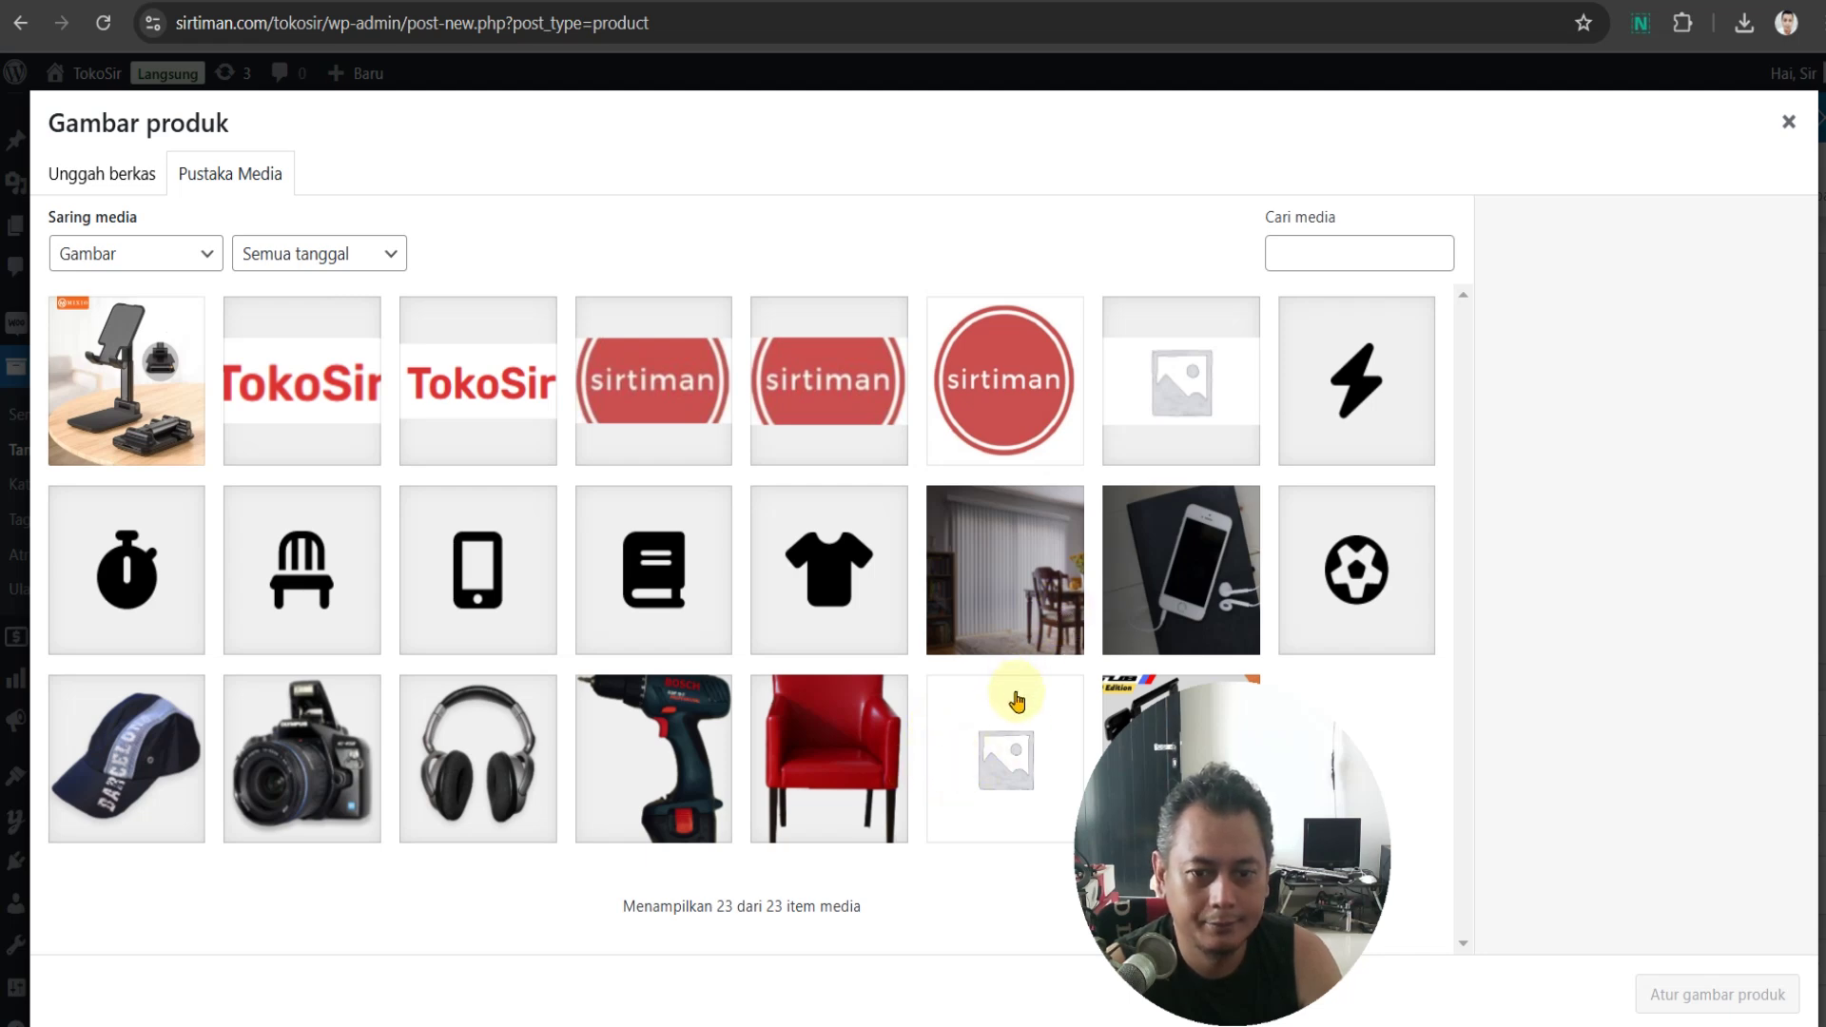
{"action": "left_click_drag", "start_coordinate": [1348, 696], "coordinate": [1655, 696]}
{"action": "left_click", "coordinate": [1203, 756]}
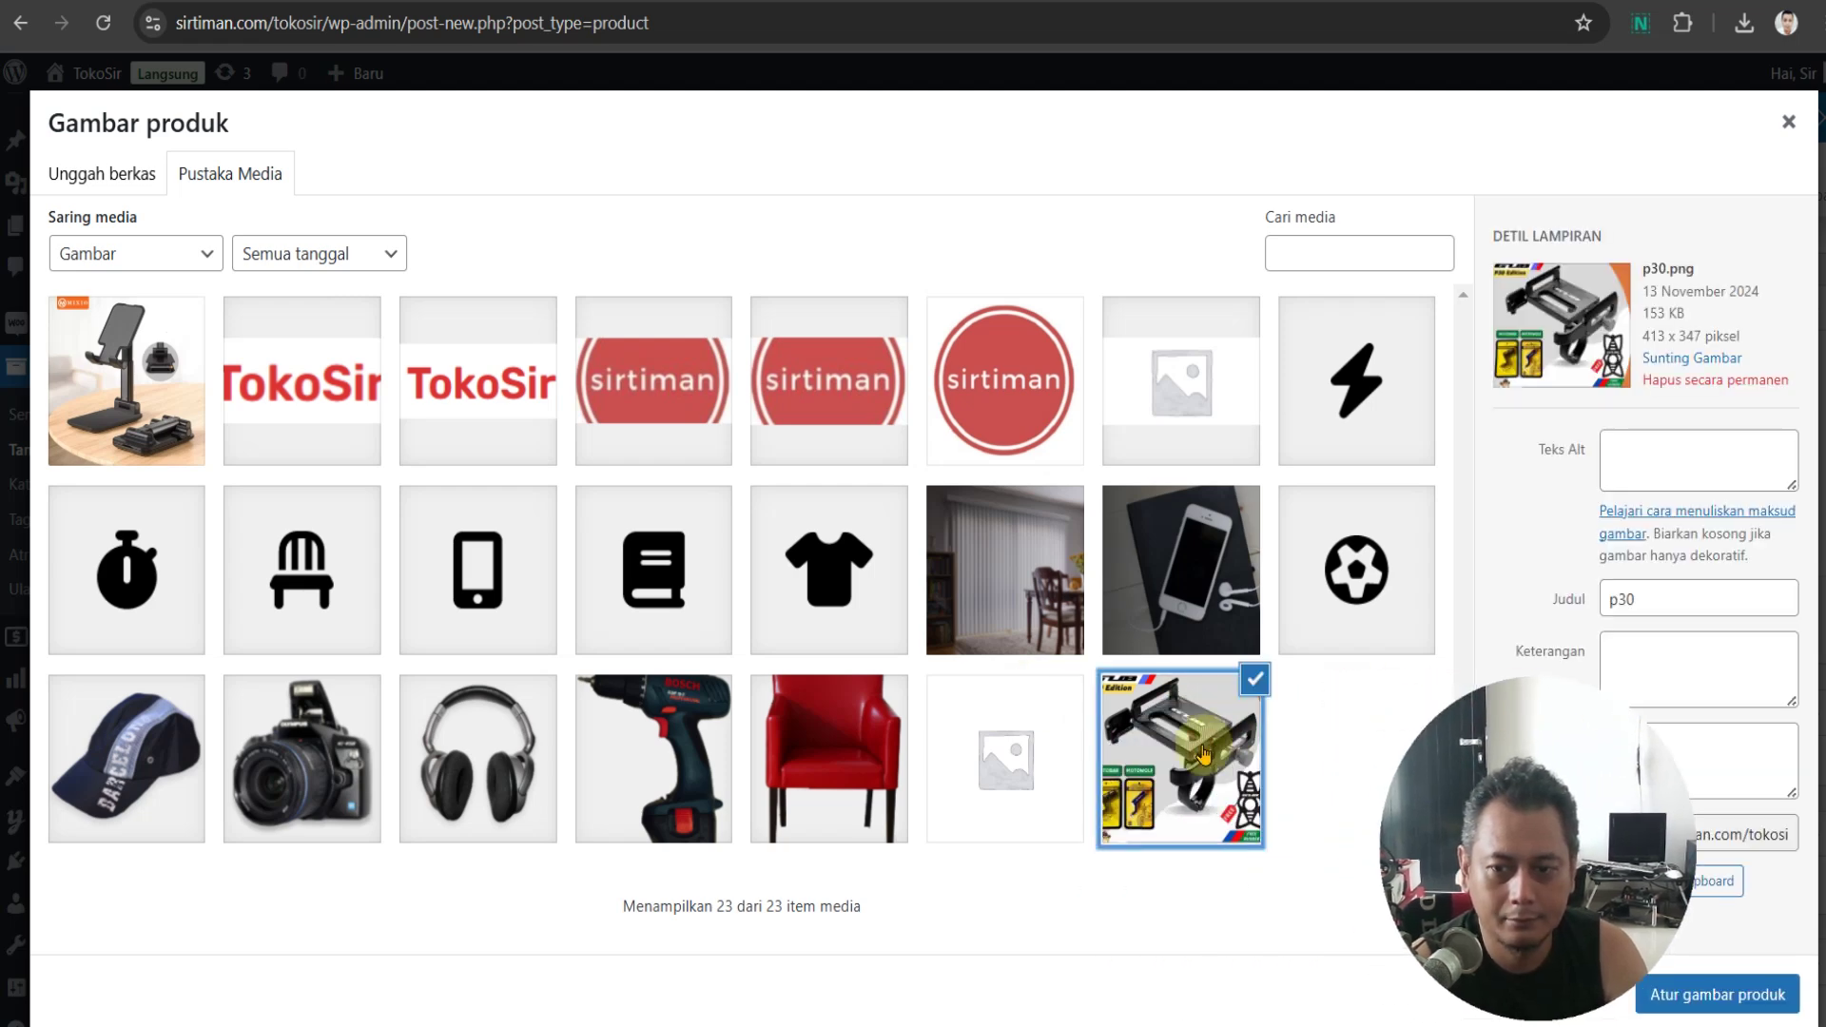
{"action": "left_click", "coordinate": [1757, 1006]}
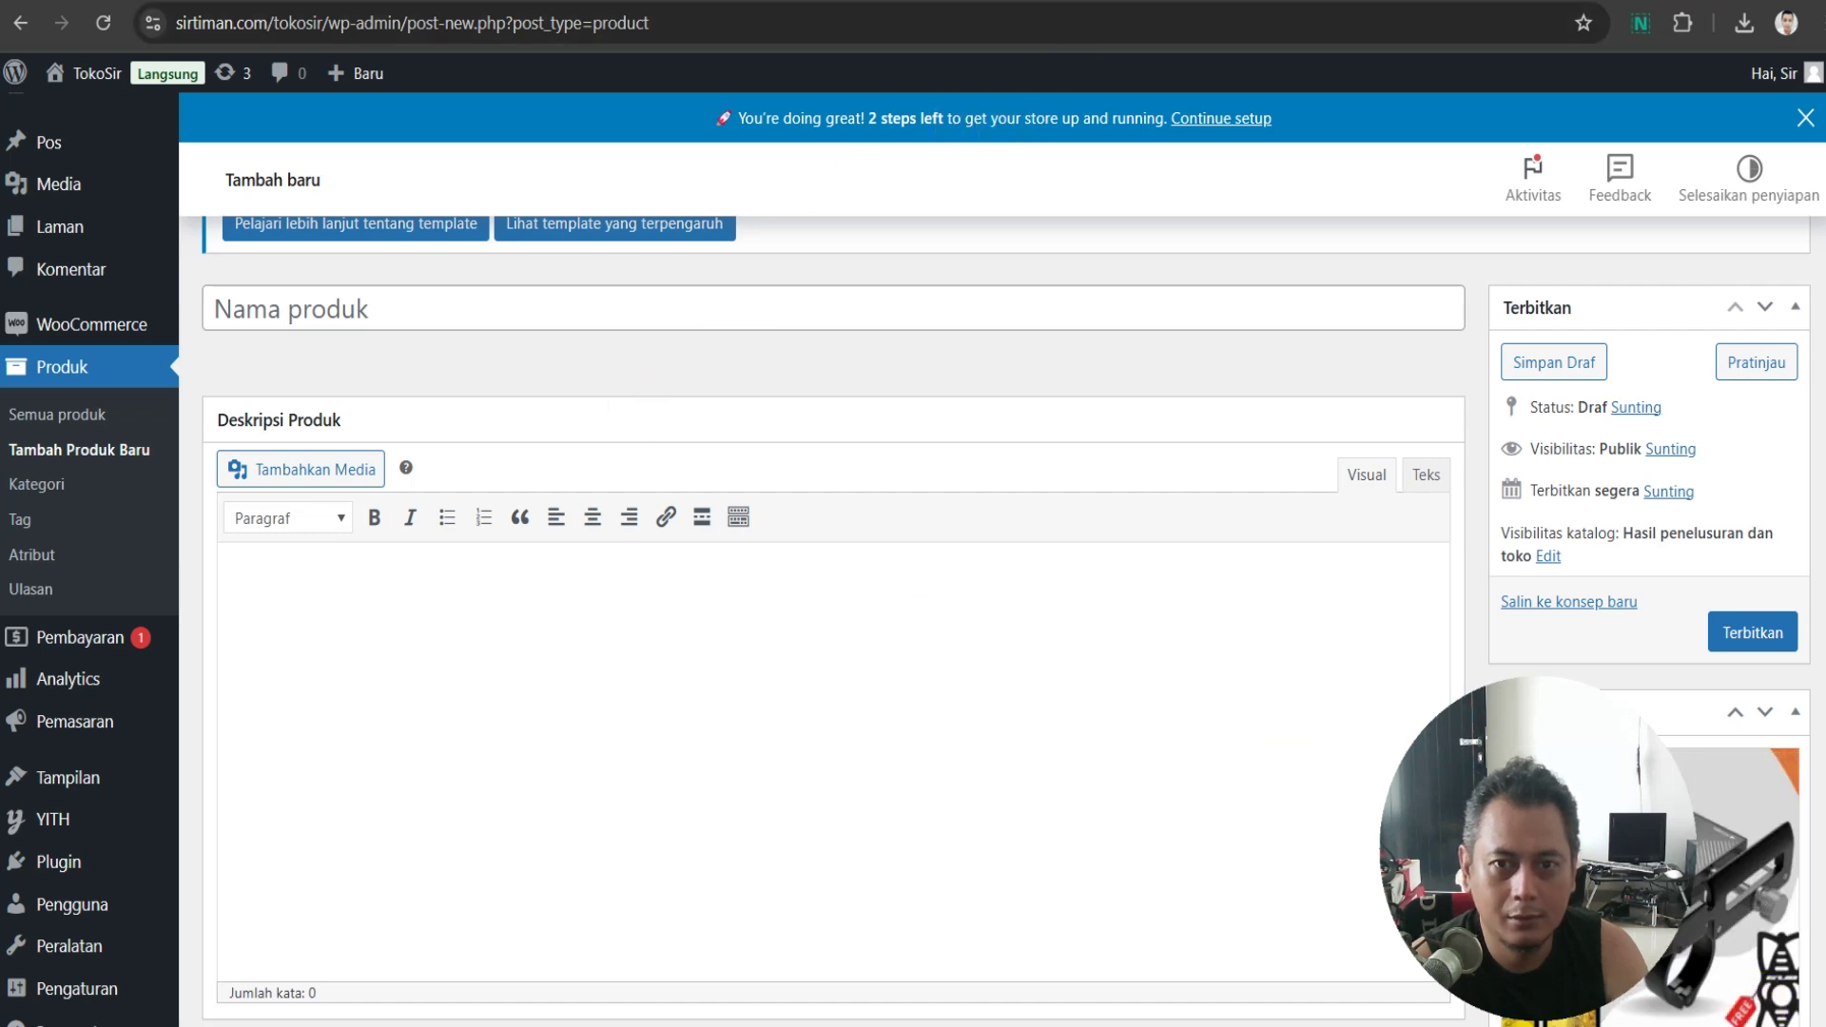
Copy the GUB P30 post's full title into the new product's name
{"action": "left_click", "coordinate": [1055, 2]}
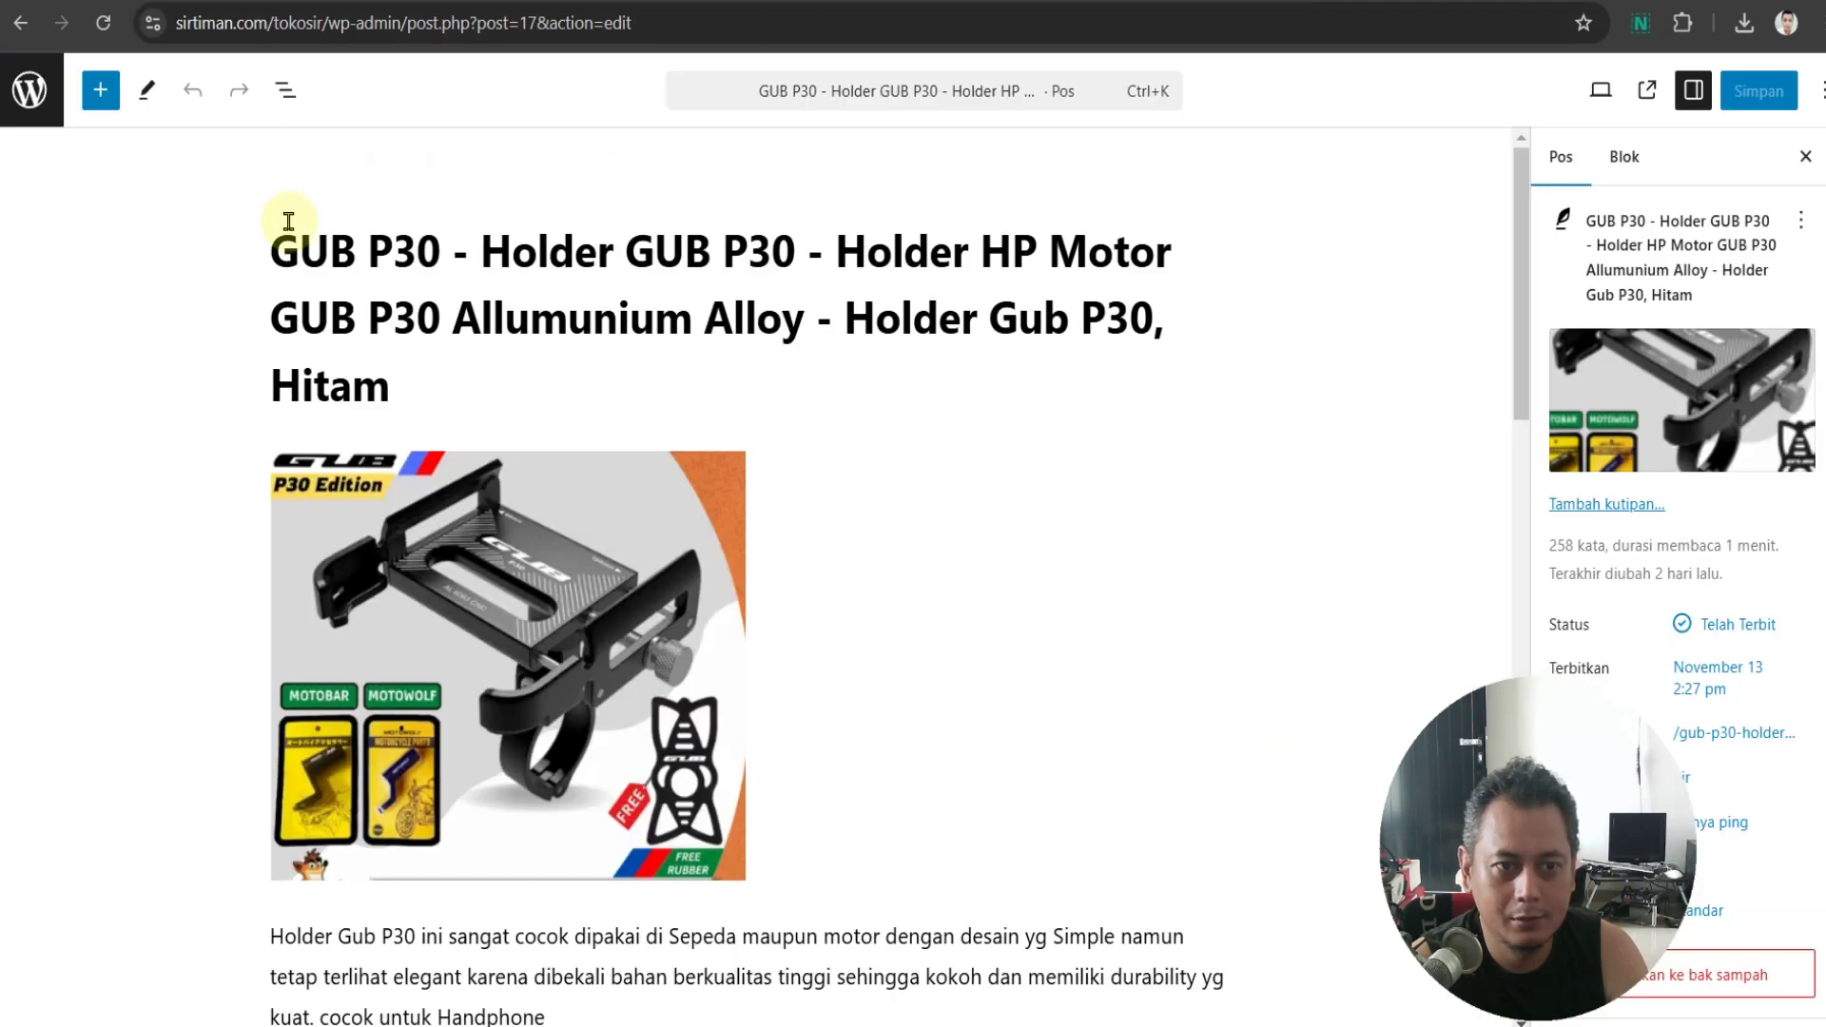
{"action": "left_click_drag", "start_coordinate": [412, 395], "coordinate": [273, 245]}
{"action": "right_click", "coordinate": [341, 273]}
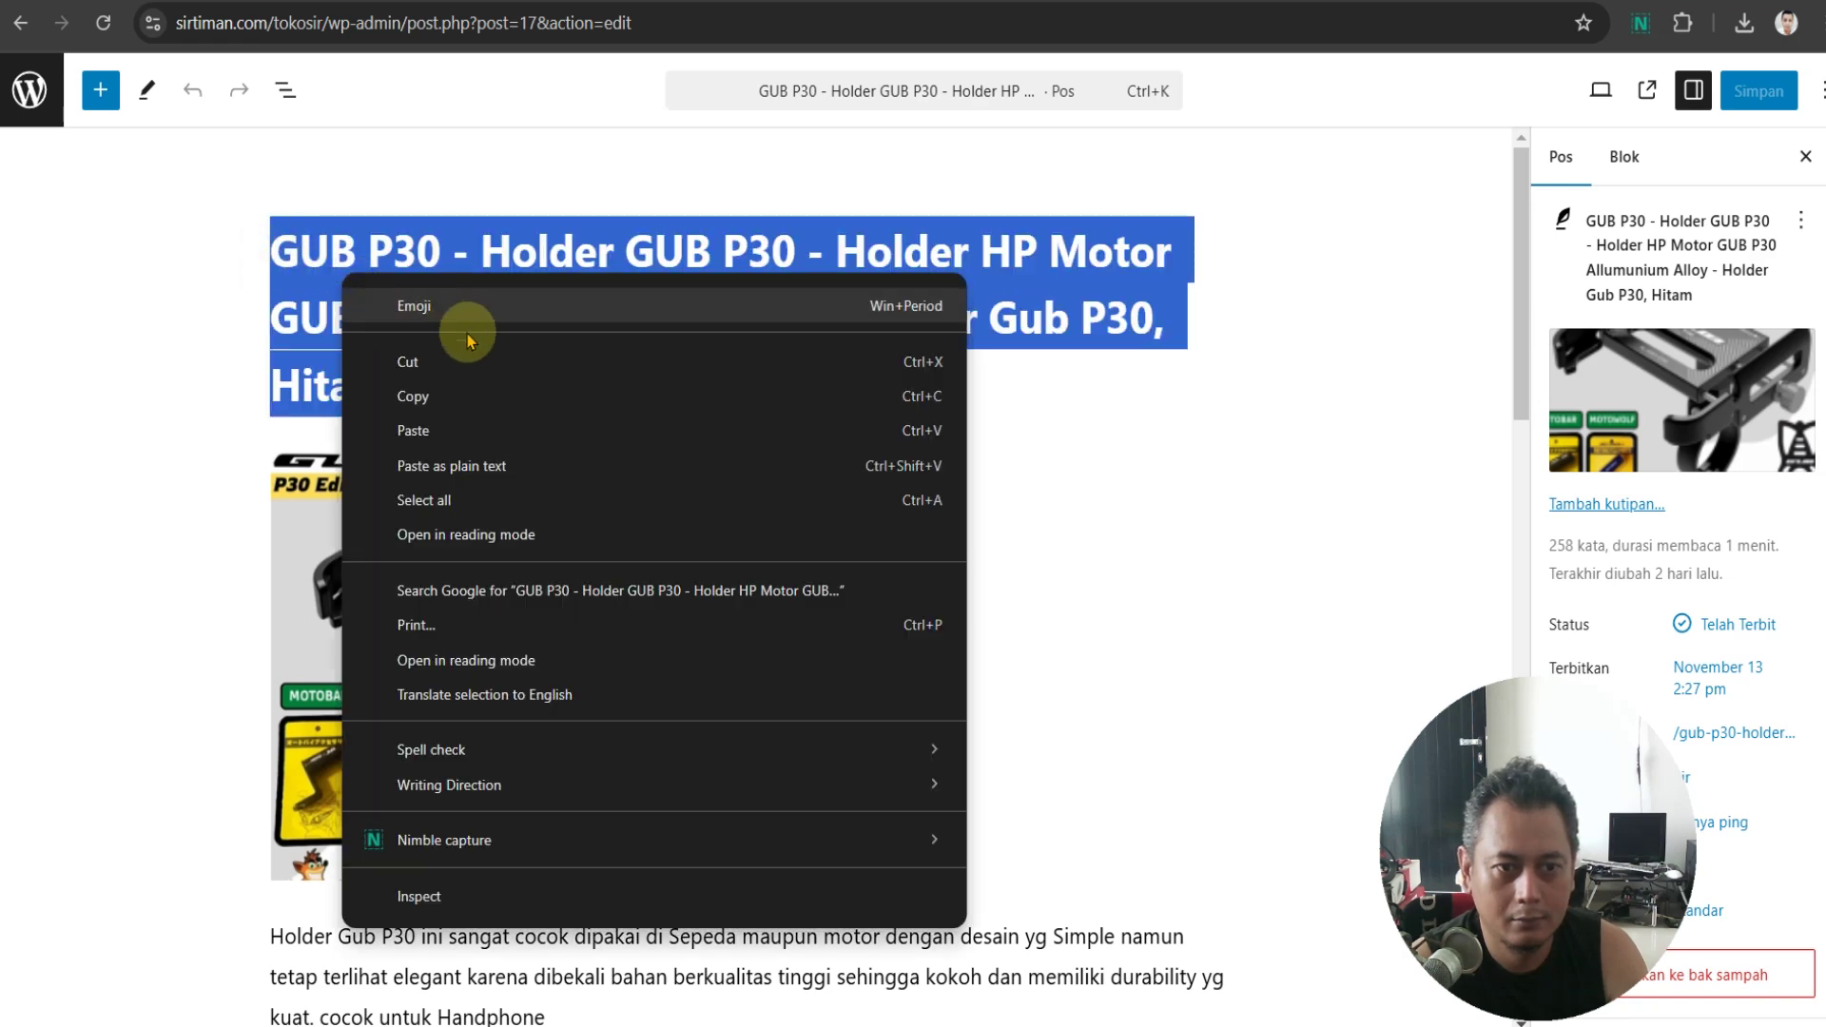
{"action": "left_click", "coordinate": [466, 393]}
{"action": "key", "text": "ctrl+Tab"}
{"action": "left_click", "coordinate": [261, 302]}
{"action": "right_click", "coordinate": [264, 301]}
{"action": "left_click", "coordinate": [424, 549]}
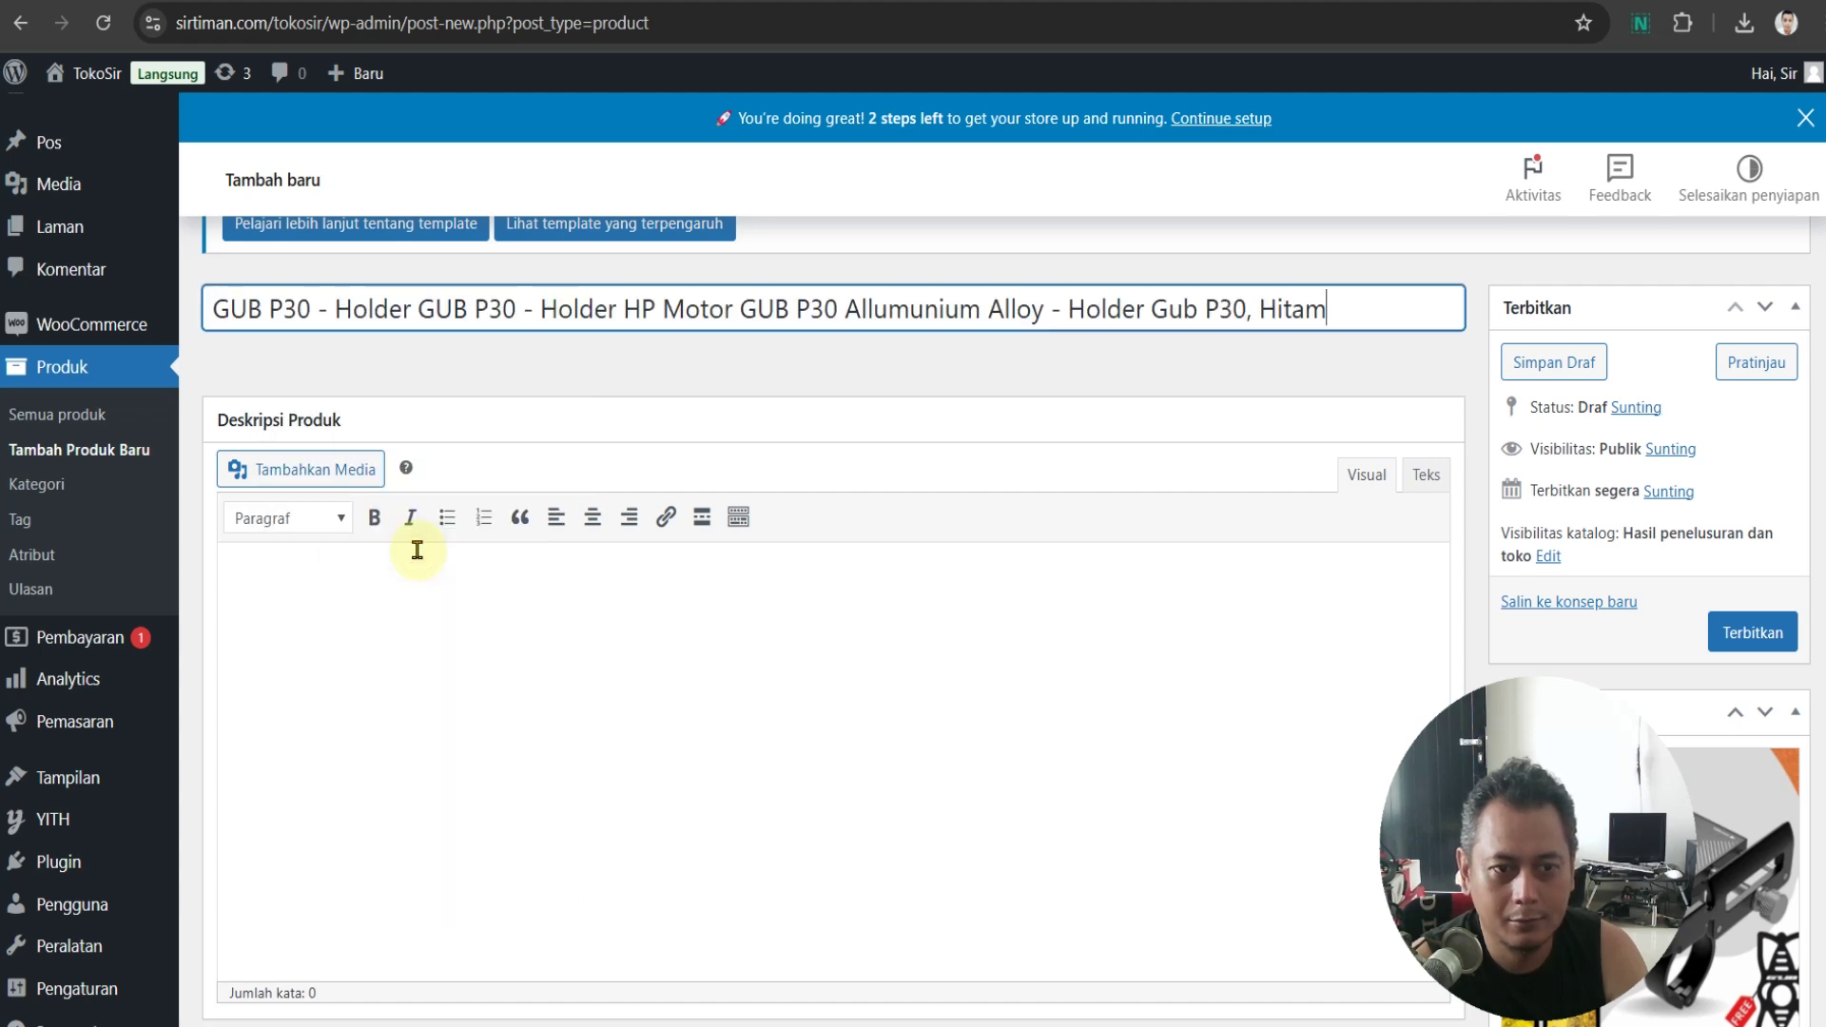
Set the new product's data type to Produk eksternal/afiliasi
{"action": "scroll", "coordinate": [685, 744], "scroll_direction": "down", "scroll_amount": 1}
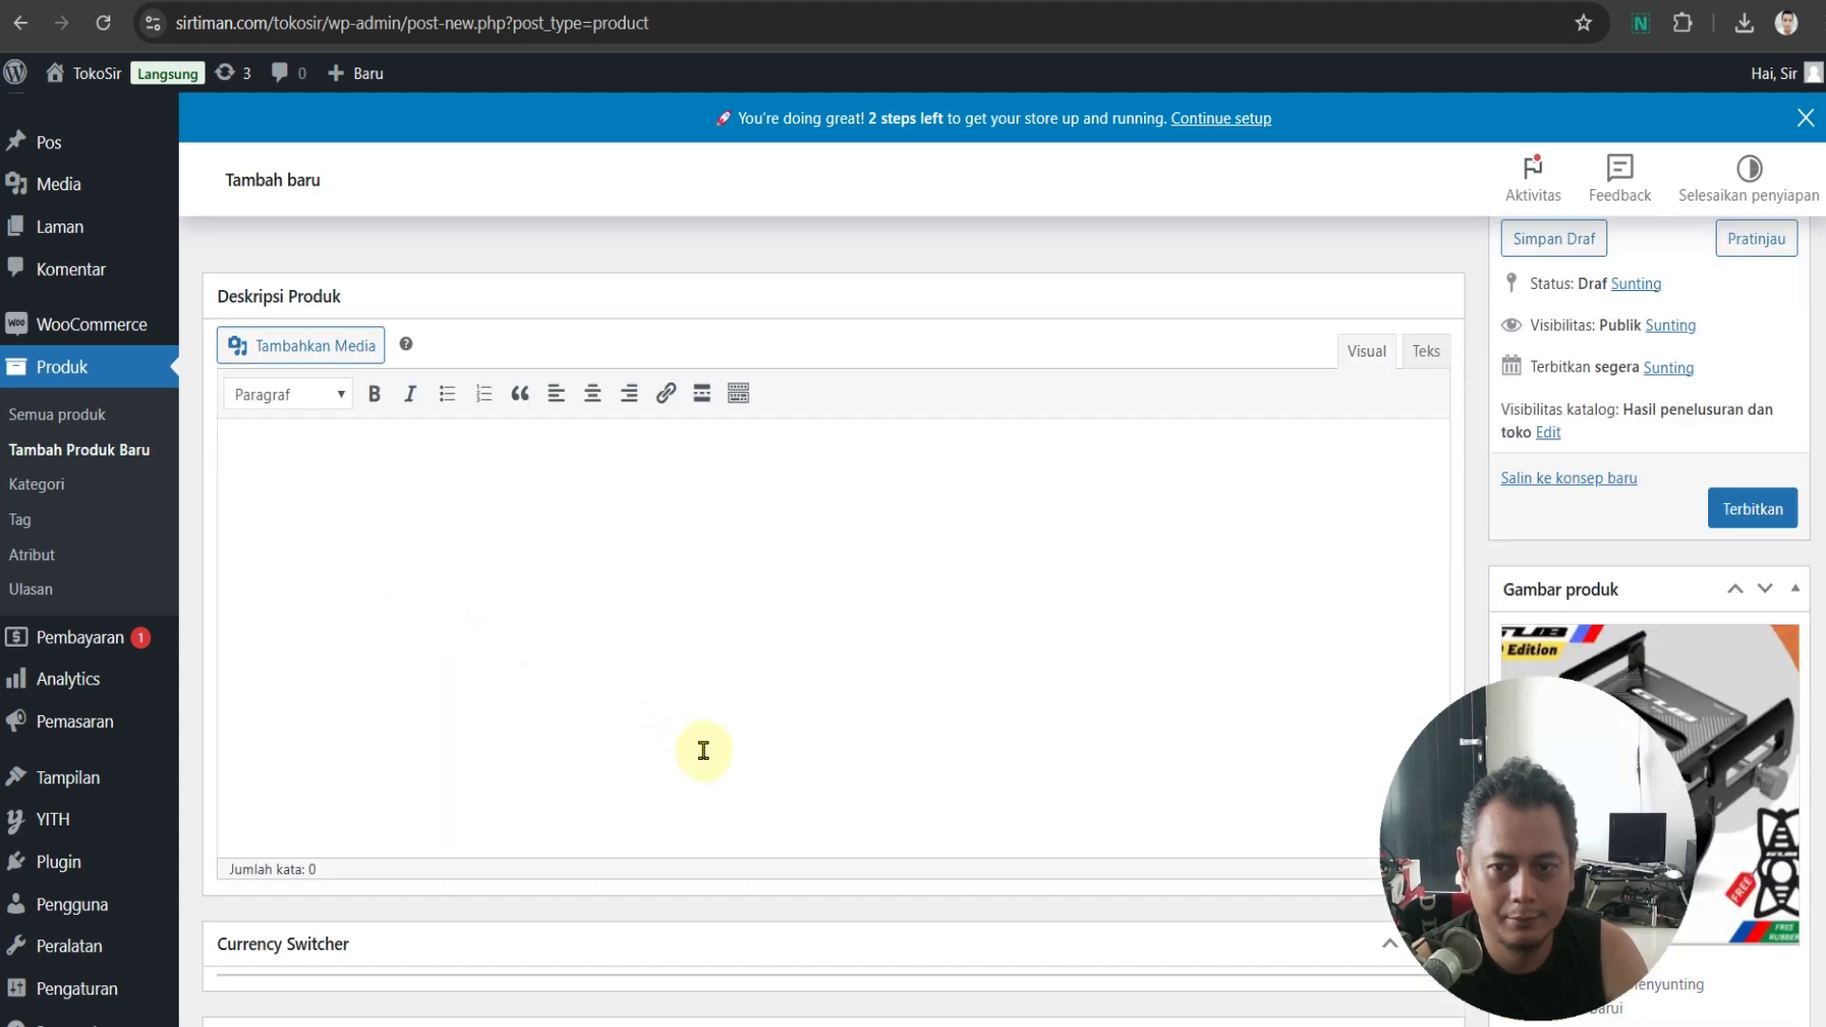
{"action": "scroll", "coordinate": [704, 750], "scroll_direction": "down", "scroll_amount": 4}
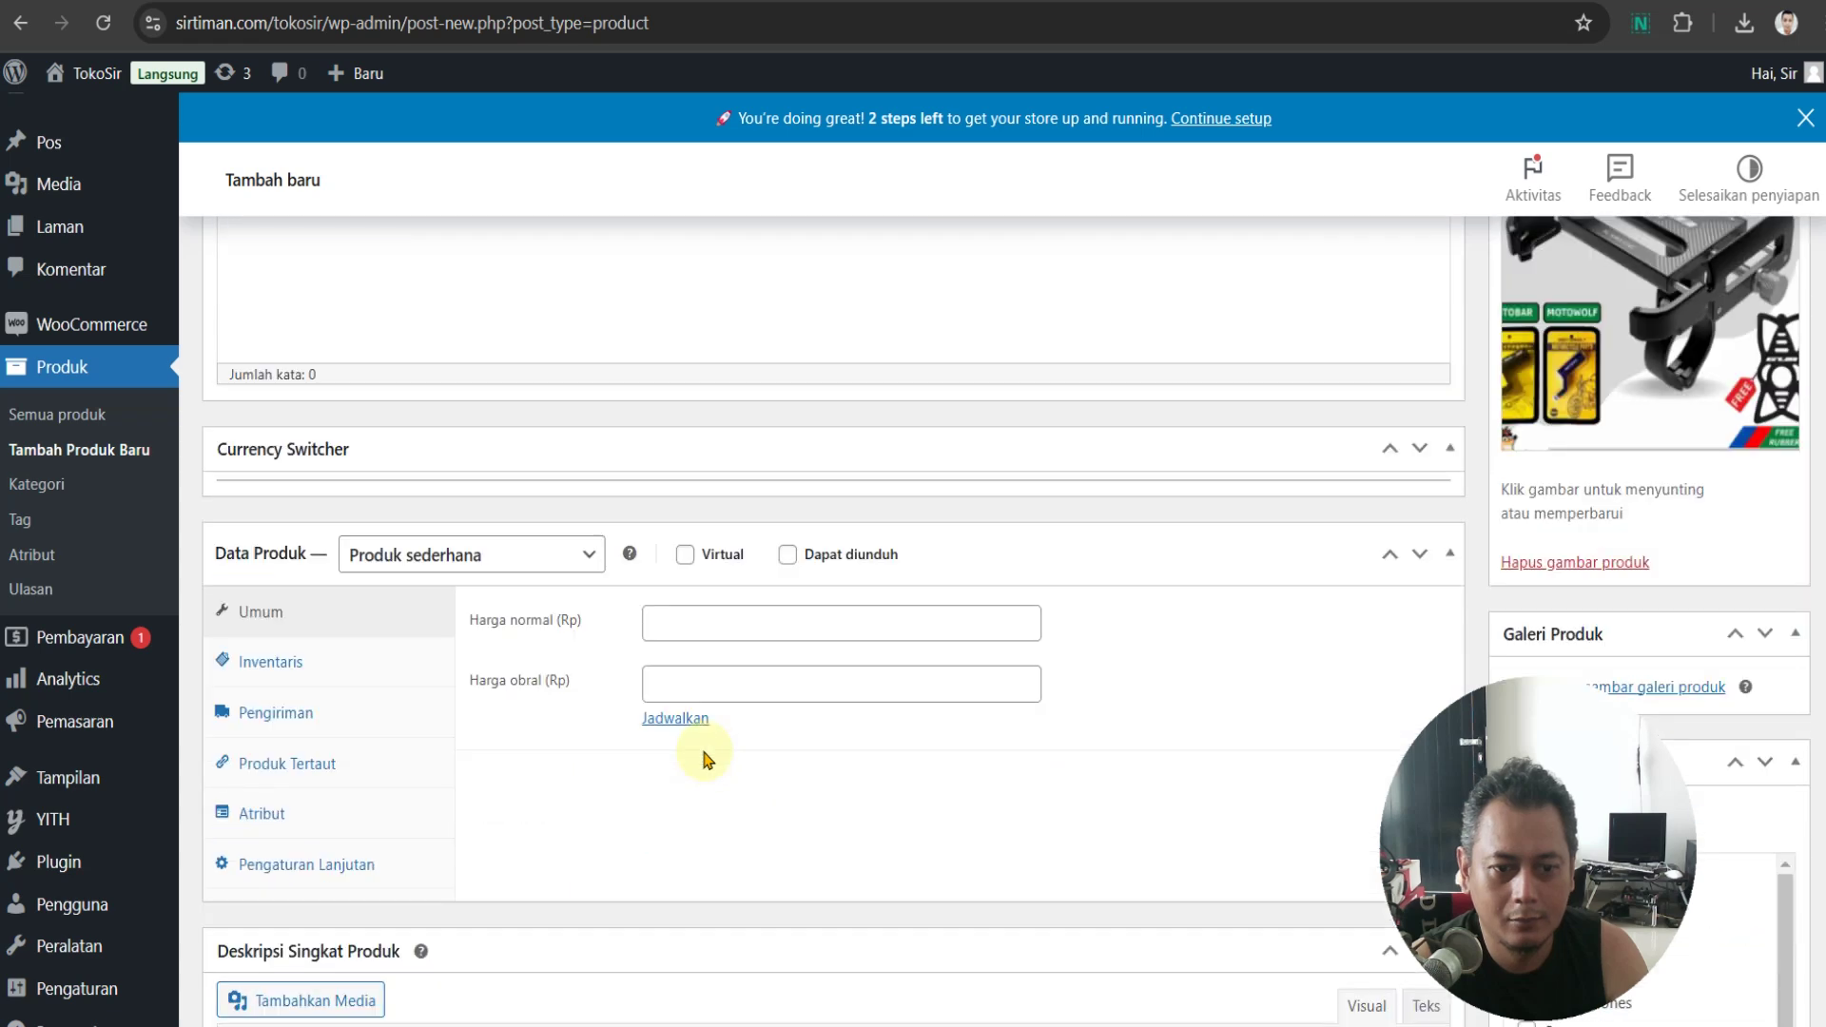
{"action": "left_click", "coordinate": [575, 555]}
{"action": "left_click", "coordinate": [552, 687]}
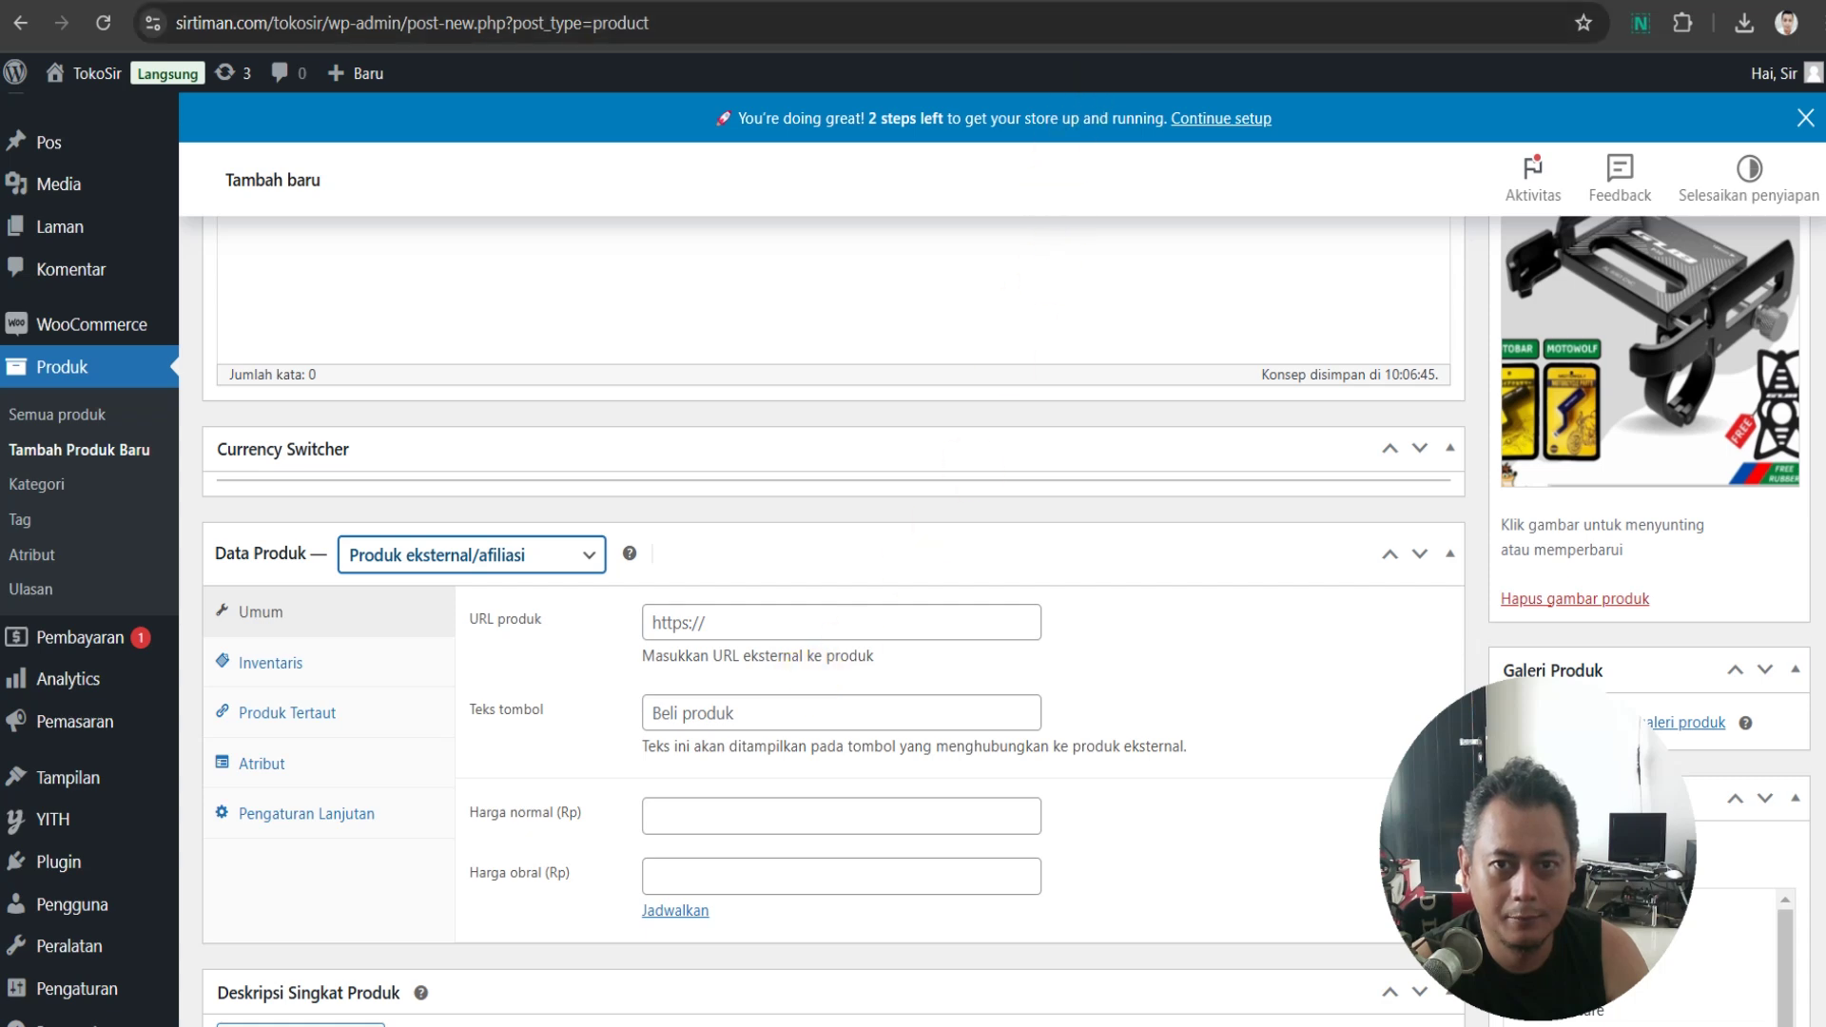
Copy the GUB P30 post's body text, from the "Holder Gub P30" paragraph through the "Beli Holder P30 Sekarang!" link
{"action": "key", "text": "ctrl+Tab"}
{"action": "scroll", "coordinate": [921, 619], "scroll_direction": "down", "scroll_amount": 5}
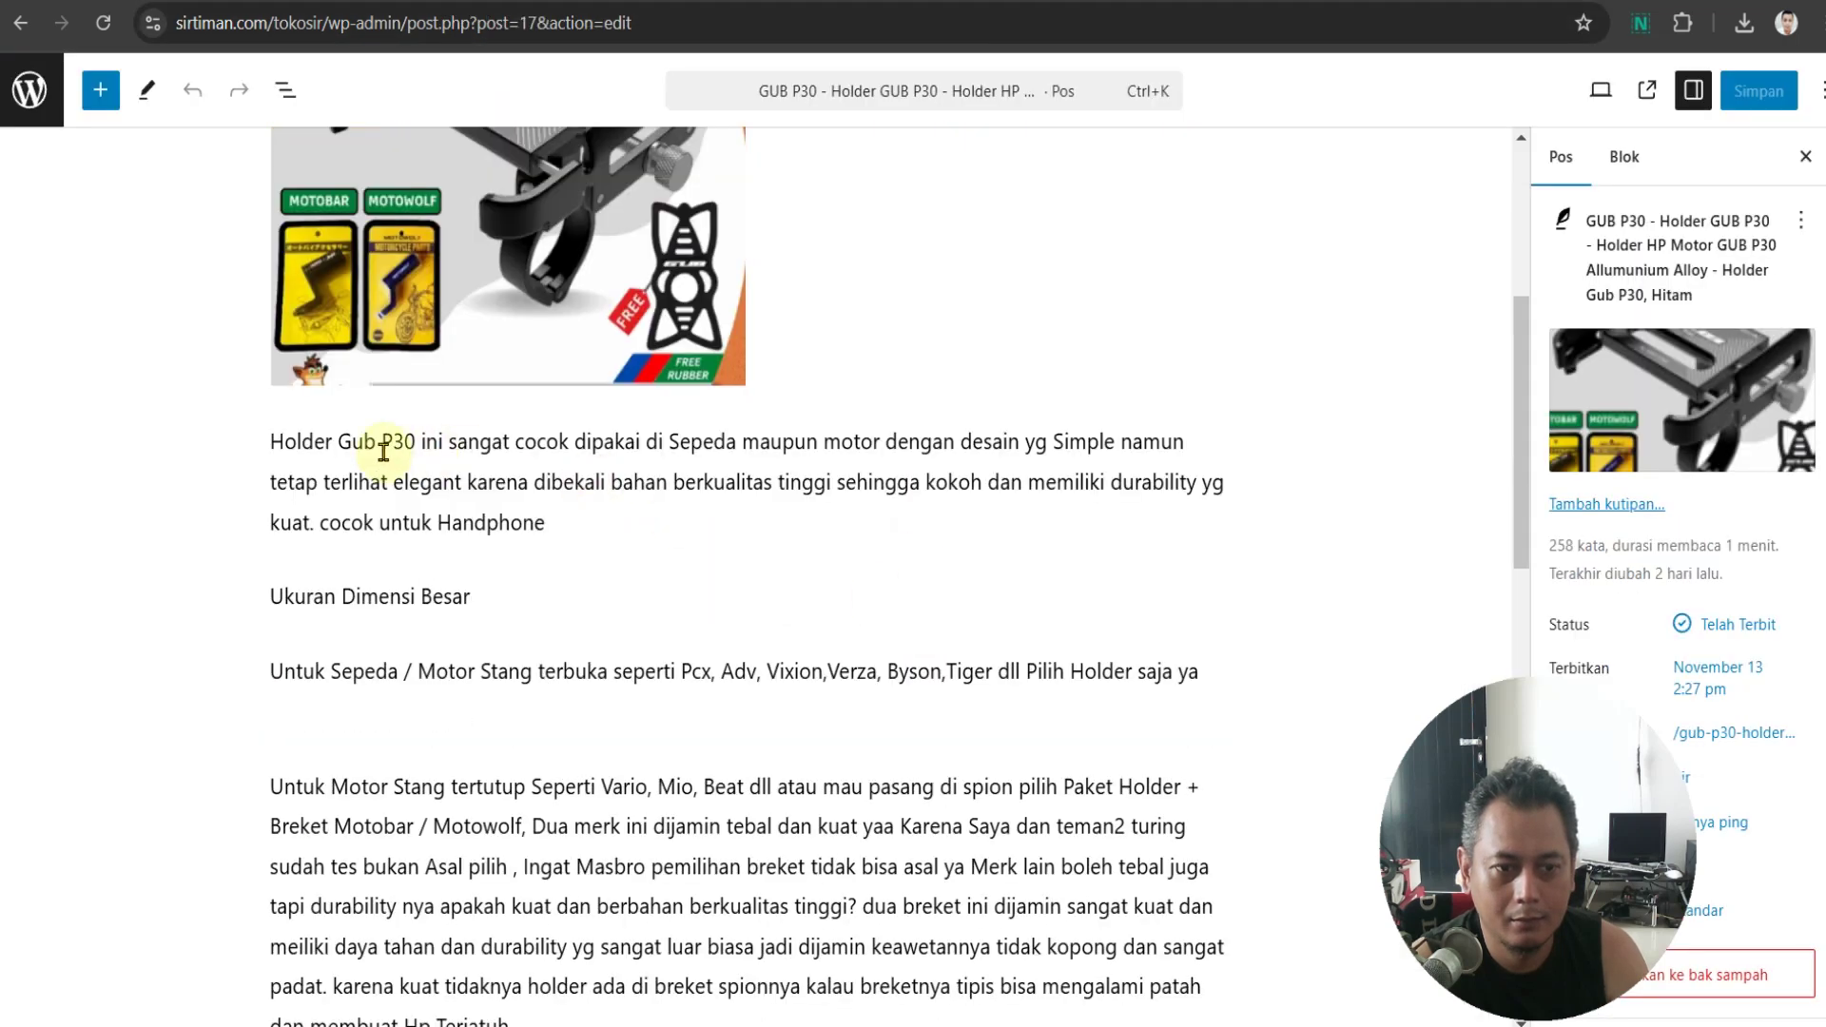
{"action": "left_click_drag", "start_coordinate": [270, 443], "coordinate": [806, 930]}
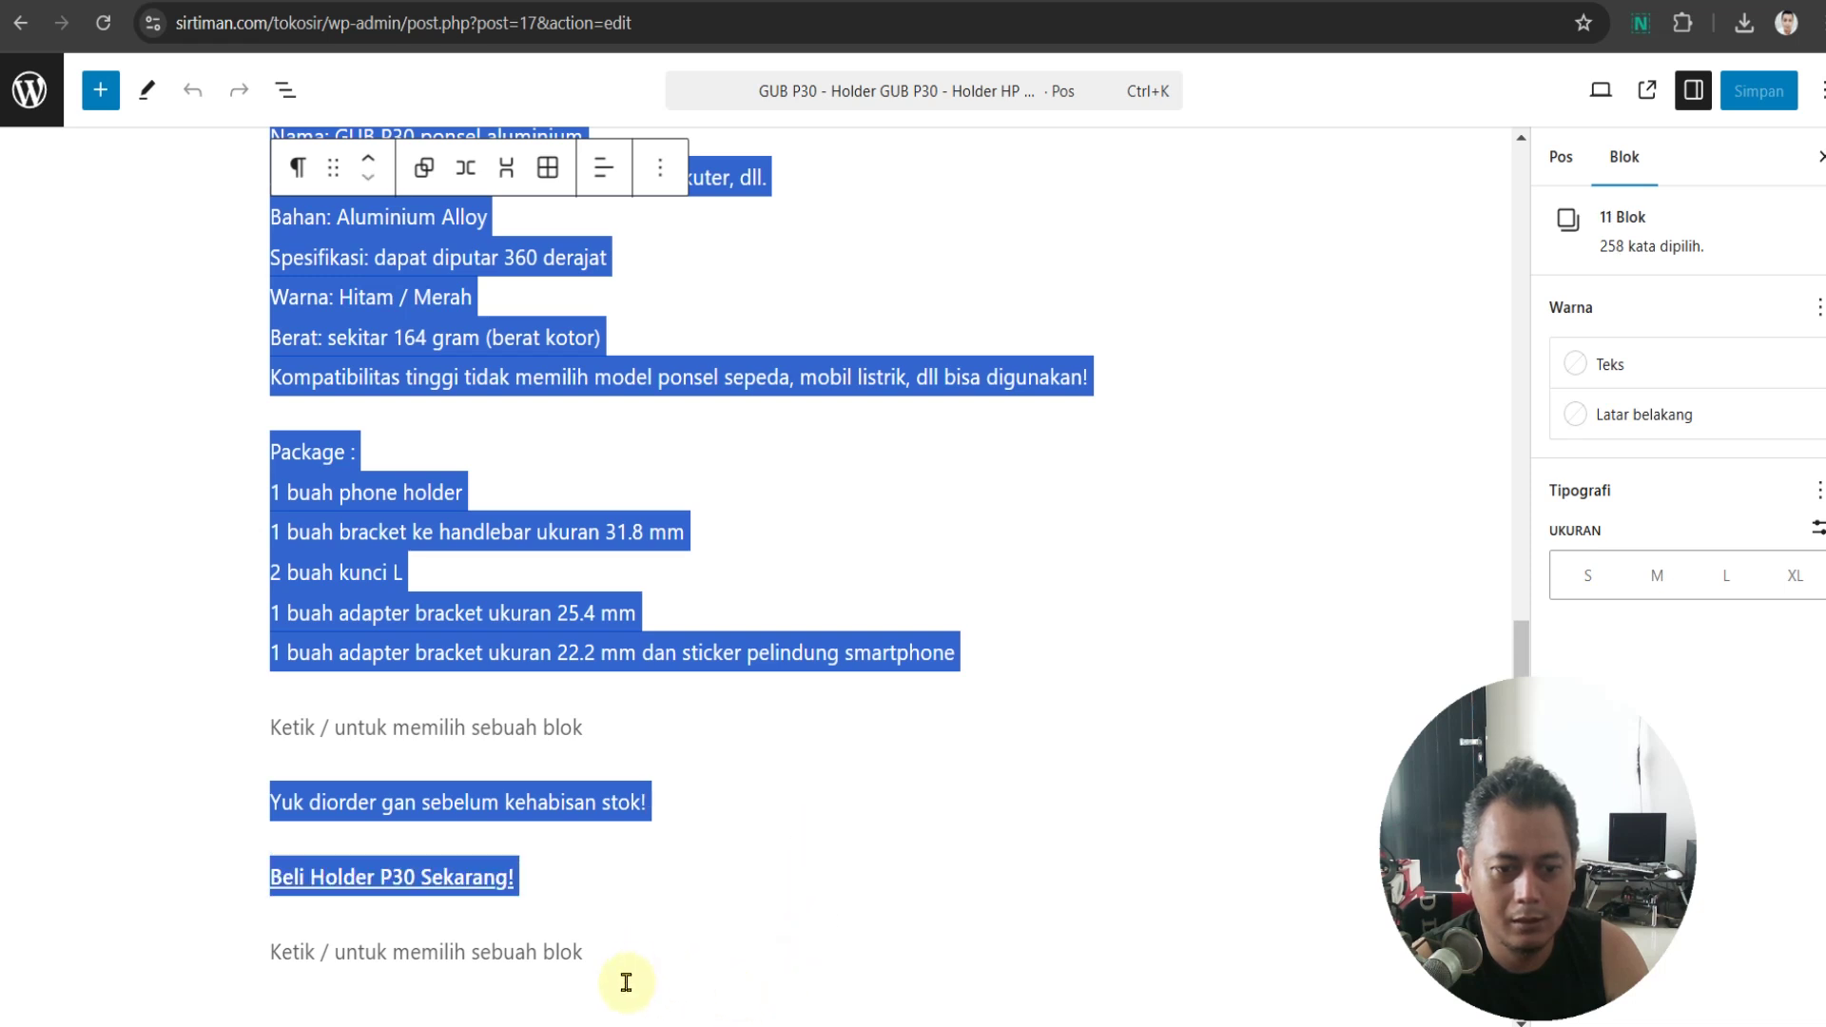
{"action": "right_click", "coordinate": [451, 623]}
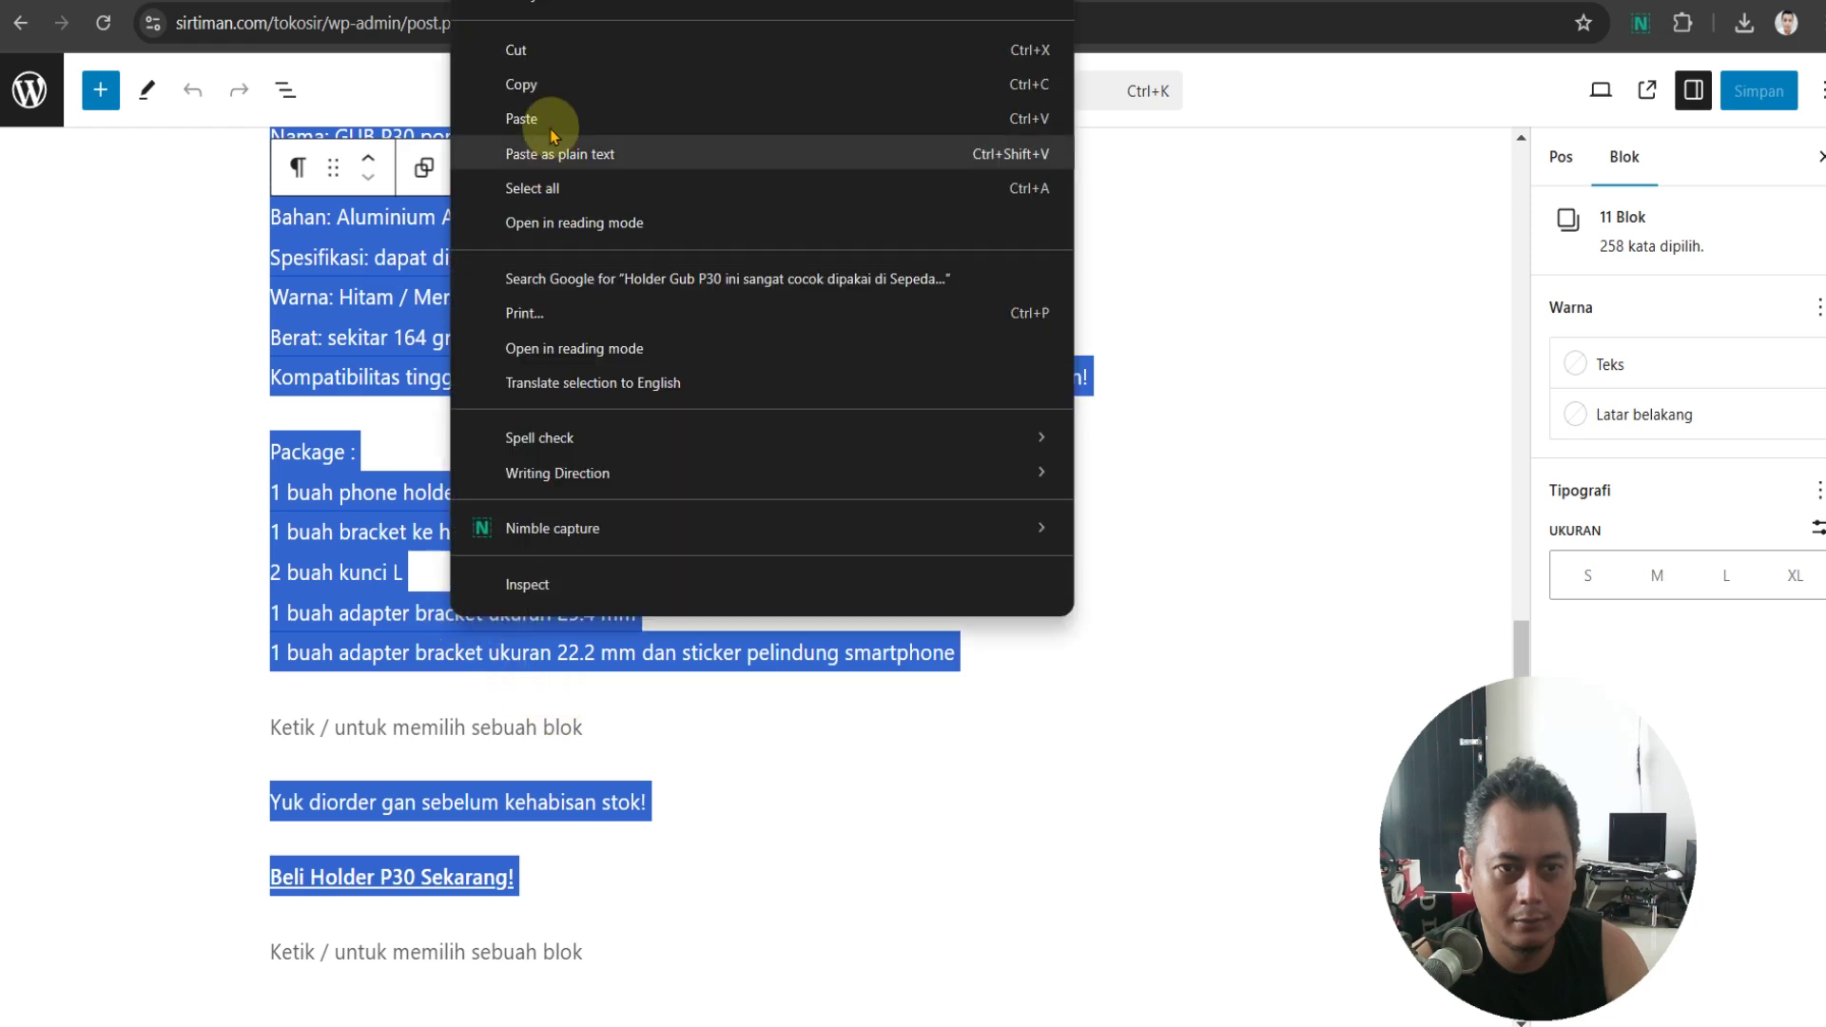
{"action": "left_click", "coordinate": [542, 73]}
Paste the copied post text into the new product's main description and look it over to the end
{"action": "key", "text": "ctrl+Tab"}
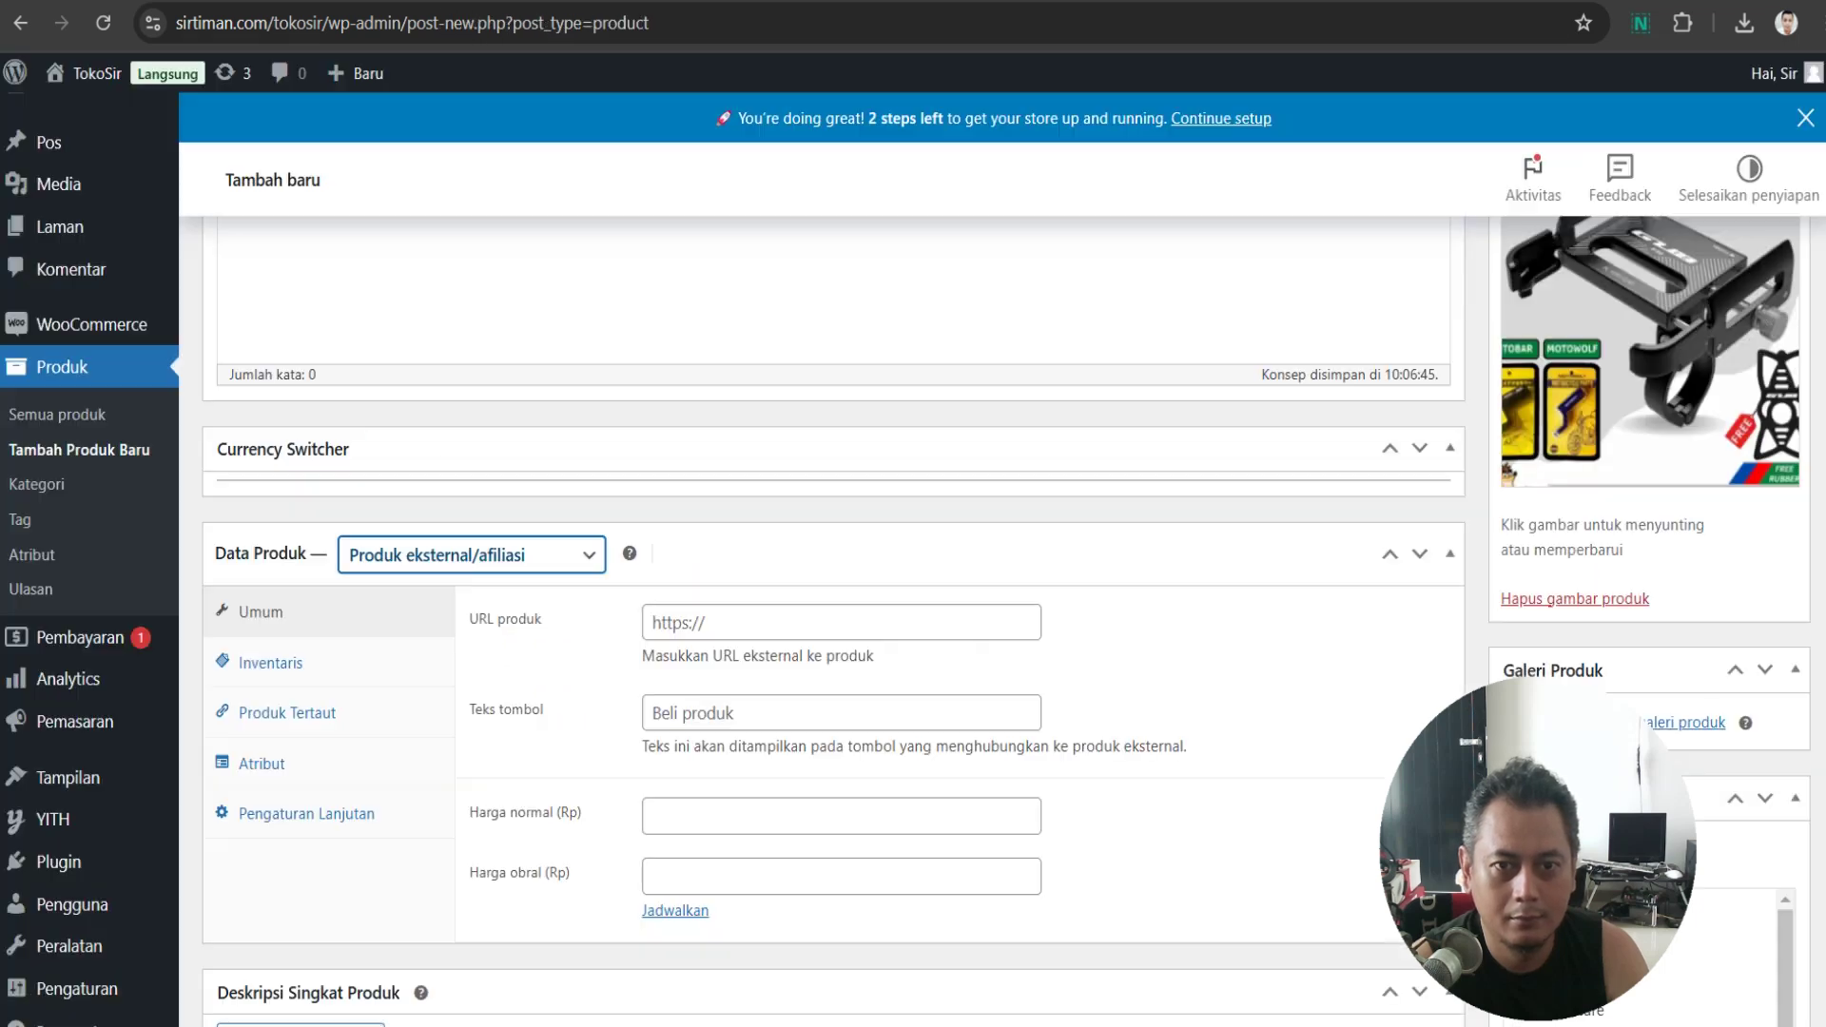
{"action": "scroll", "coordinate": [763, 616], "scroll_direction": "up", "scroll_amount": 5}
{"action": "scroll", "coordinate": [762, 619], "scroll_direction": "up", "scroll_amount": 1}
{"action": "left_click", "coordinate": [272, 458]}
{"action": "right_click", "coordinate": [271, 463]}
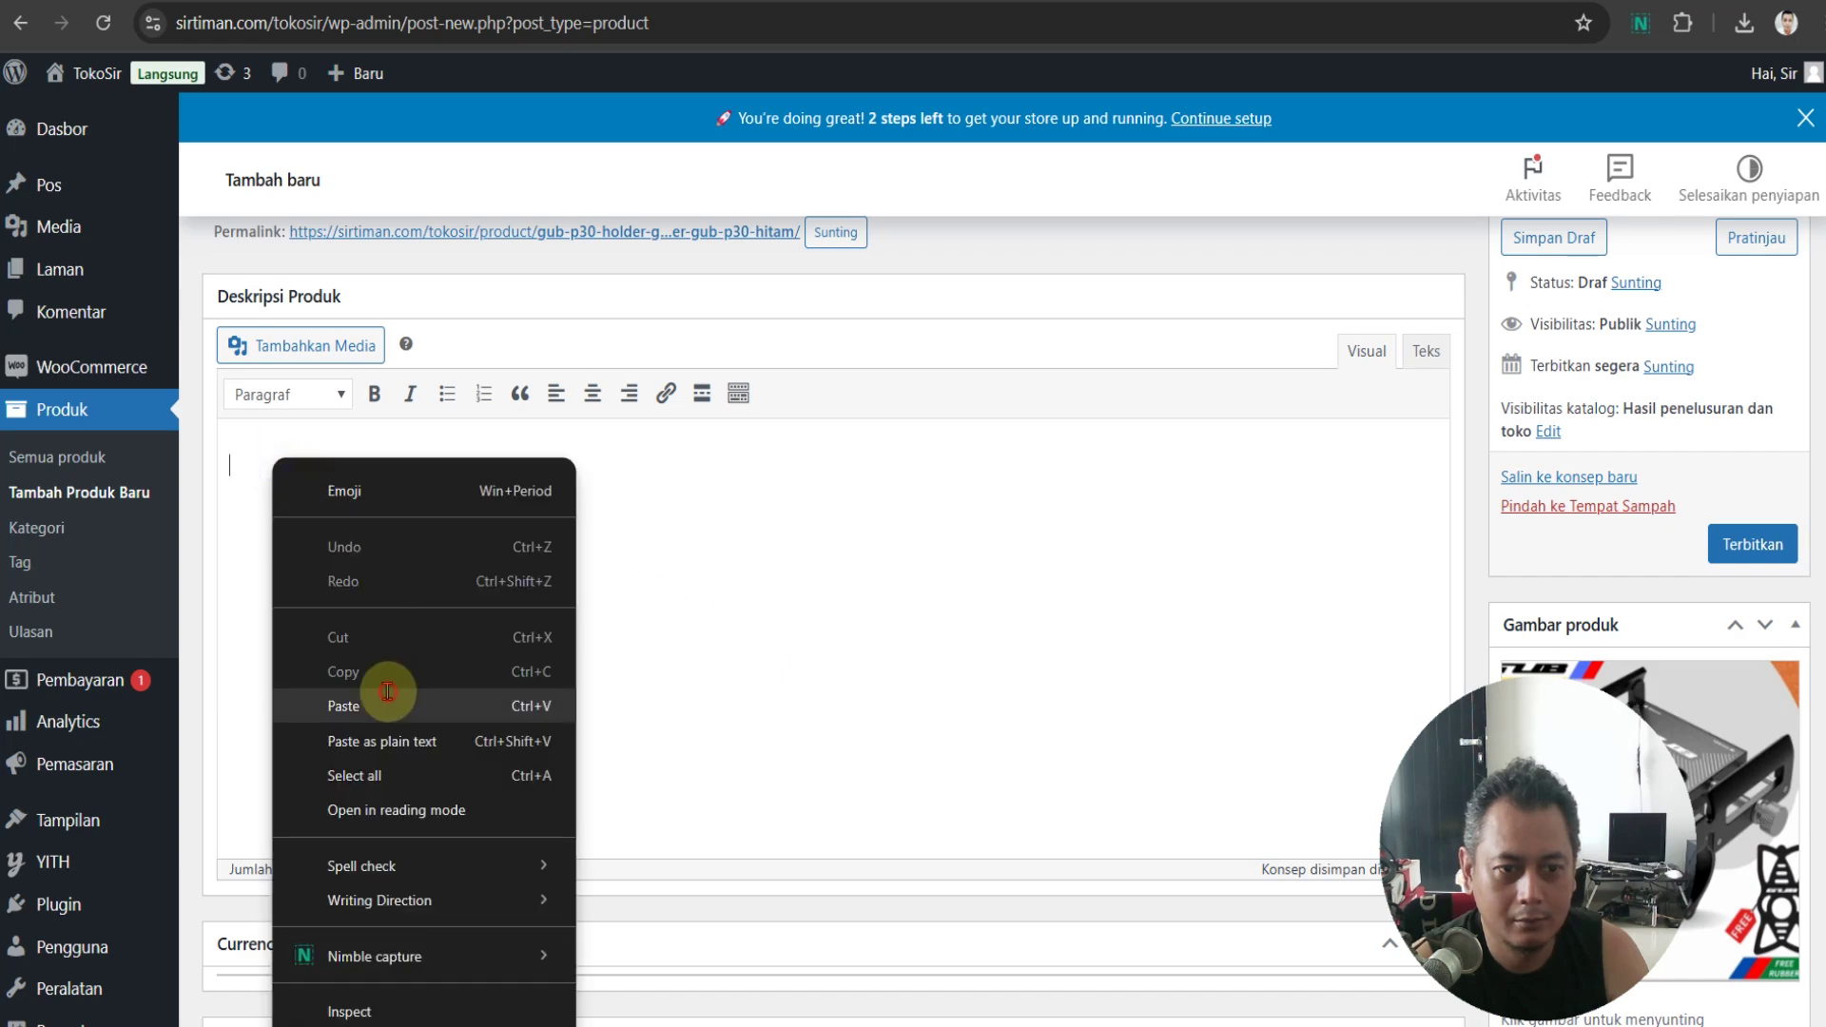
{"action": "left_click", "coordinate": [408, 701]}
{"action": "scroll", "coordinate": [826, 752], "scroll_direction": "up", "scroll_amount": 3}
{"action": "scroll", "coordinate": [825, 752], "scroll_direction": "down", "scroll_amount": 9}
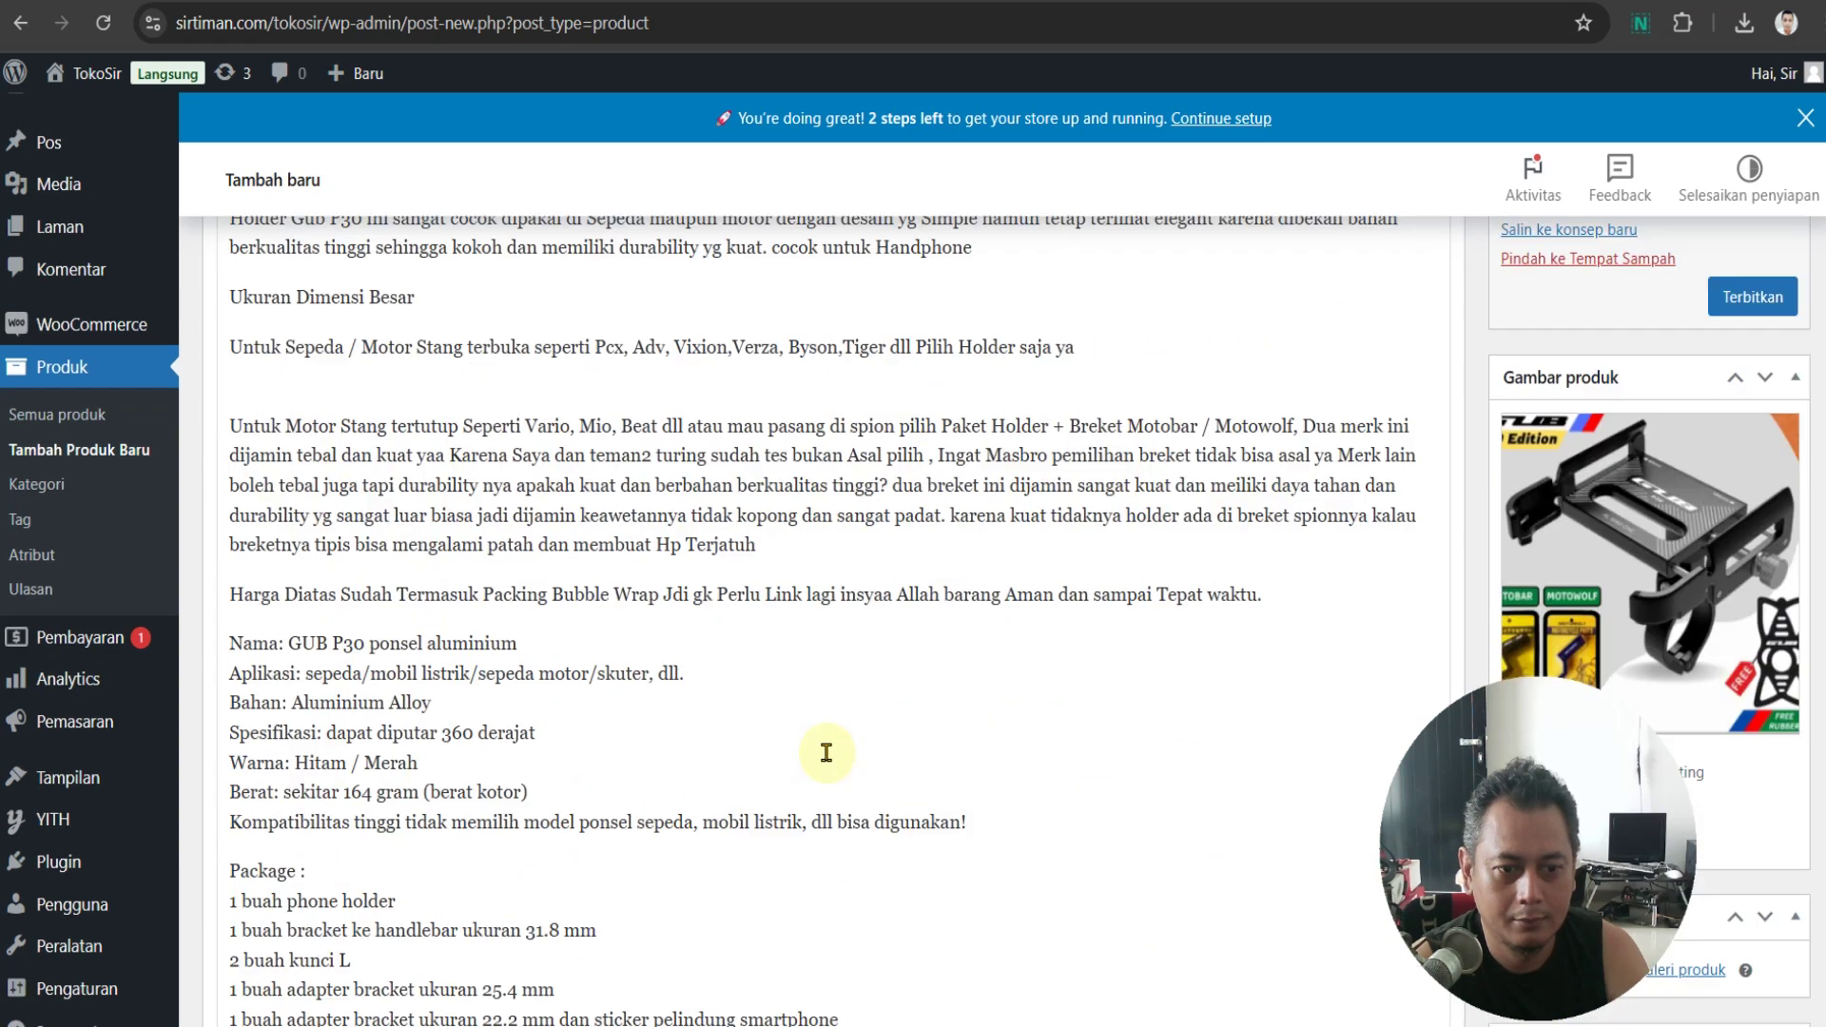
{"action": "scroll", "coordinate": [826, 752], "scroll_direction": "down", "scroll_amount": 3}
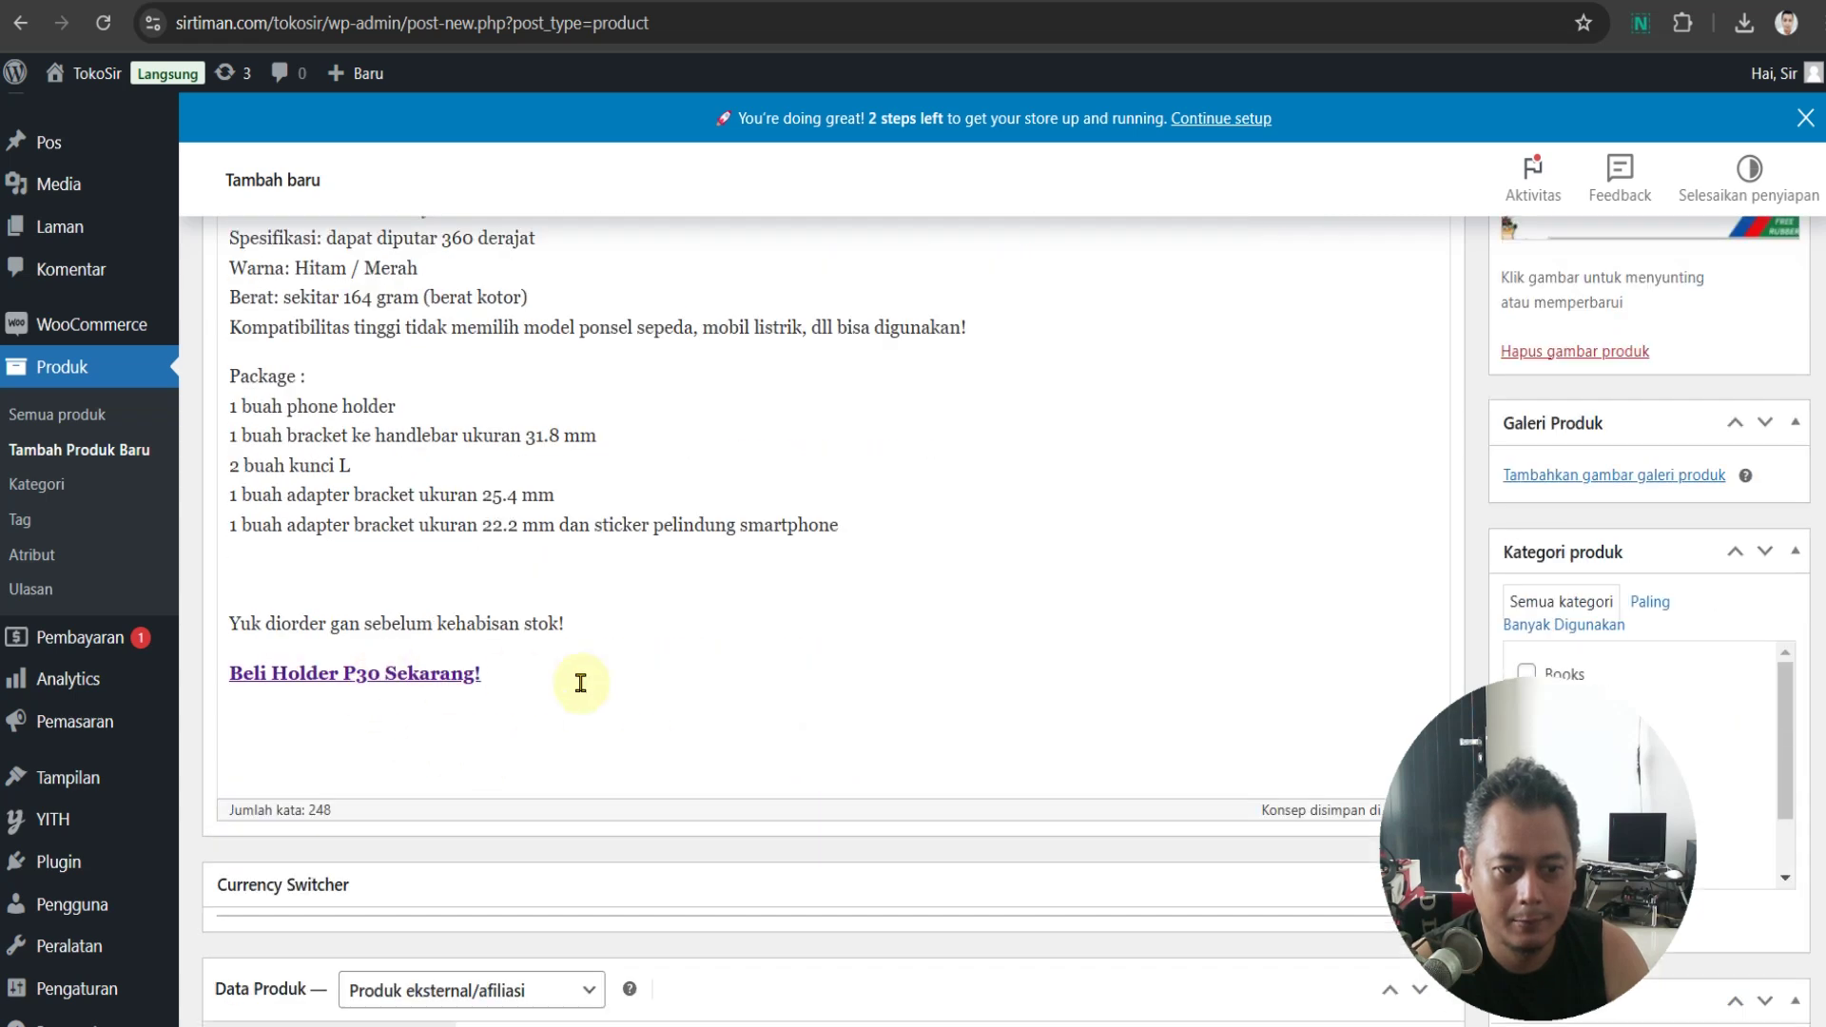
{"action": "left_click", "coordinate": [431, 671]}
{"action": "left_click", "coordinate": [463, 715]}
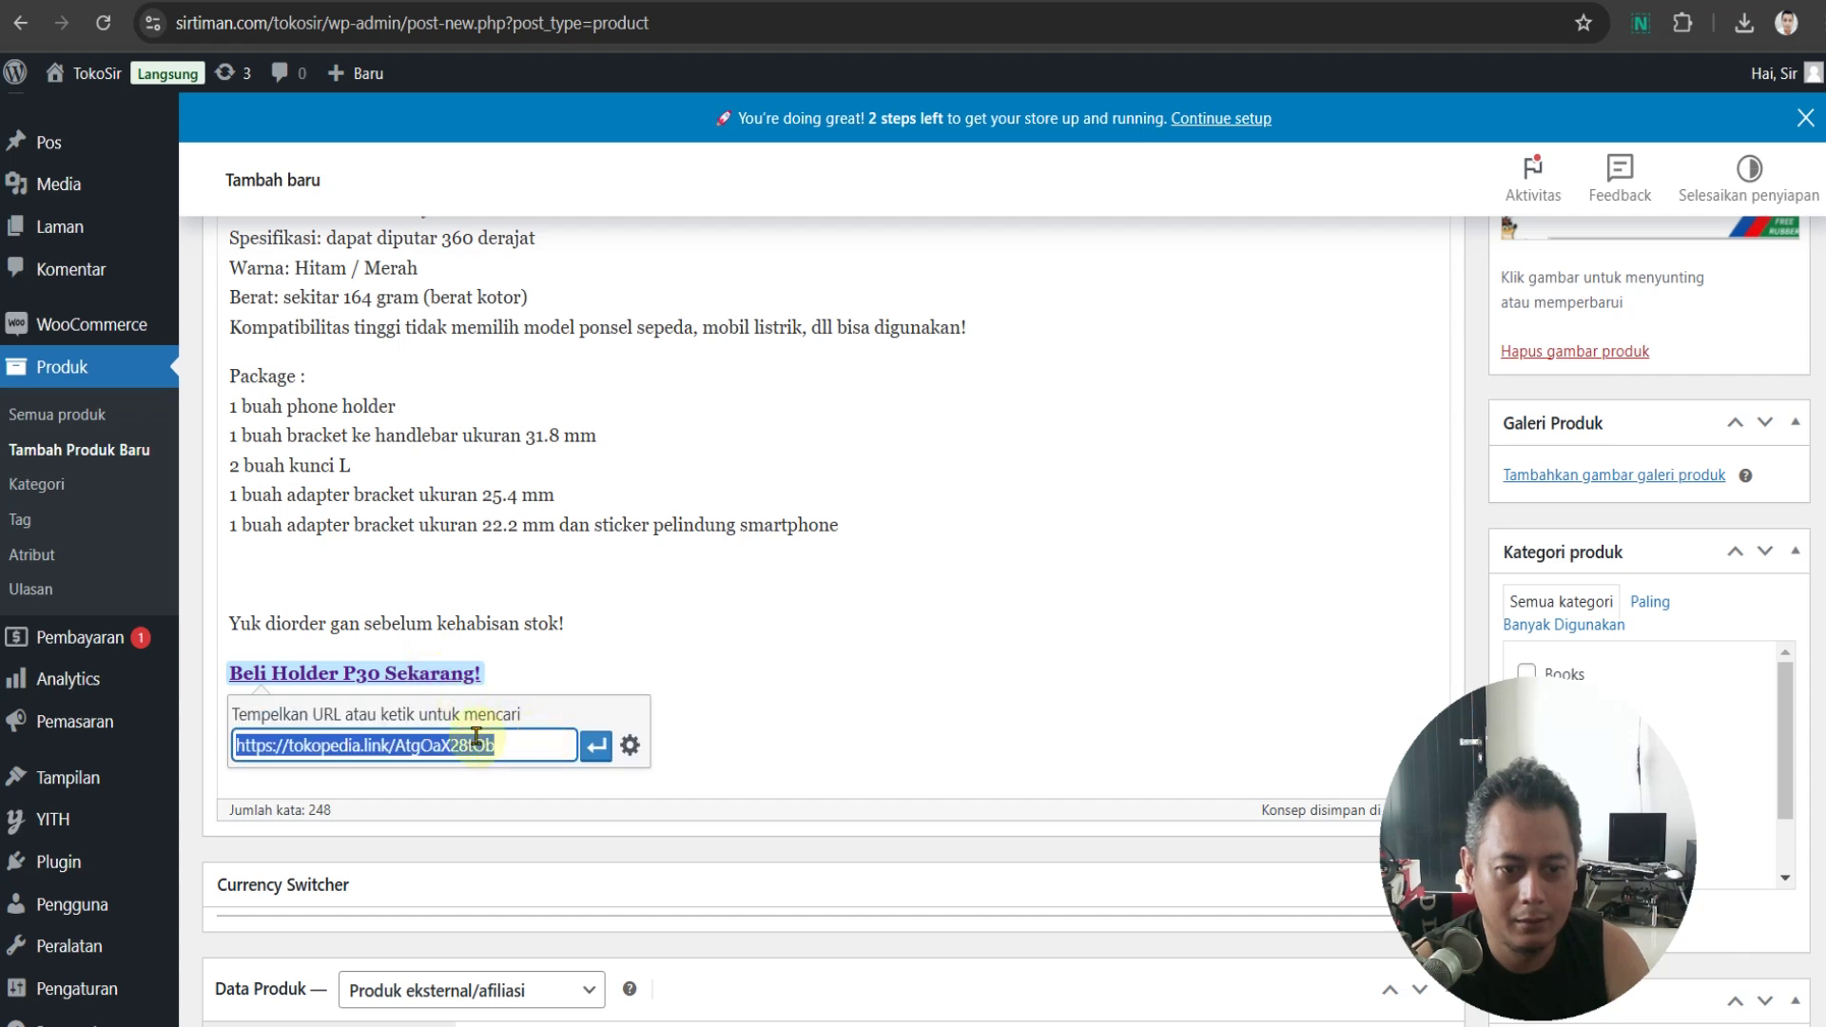
{"action": "right_click", "coordinate": [418, 747]}
{"action": "left_click", "coordinate": [500, 229]}
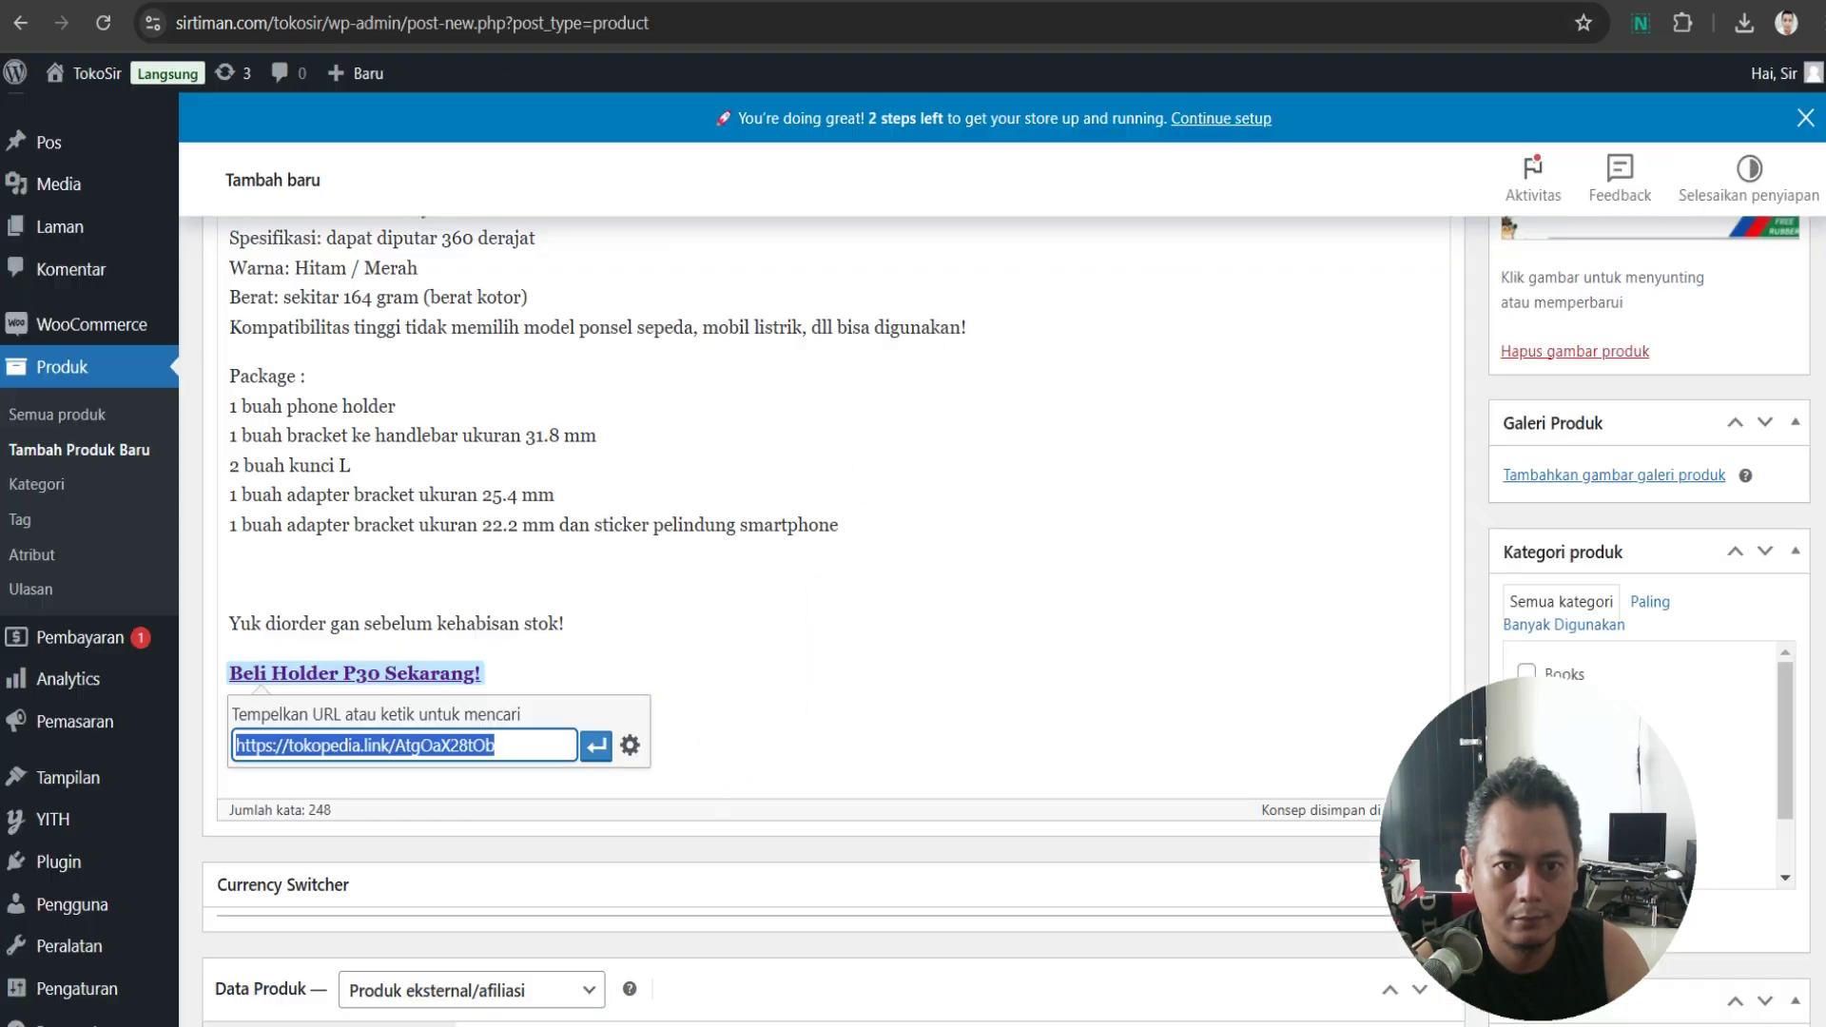
{"action": "scroll", "coordinate": [889, 604], "scroll_direction": "down", "scroll_amount": 5}
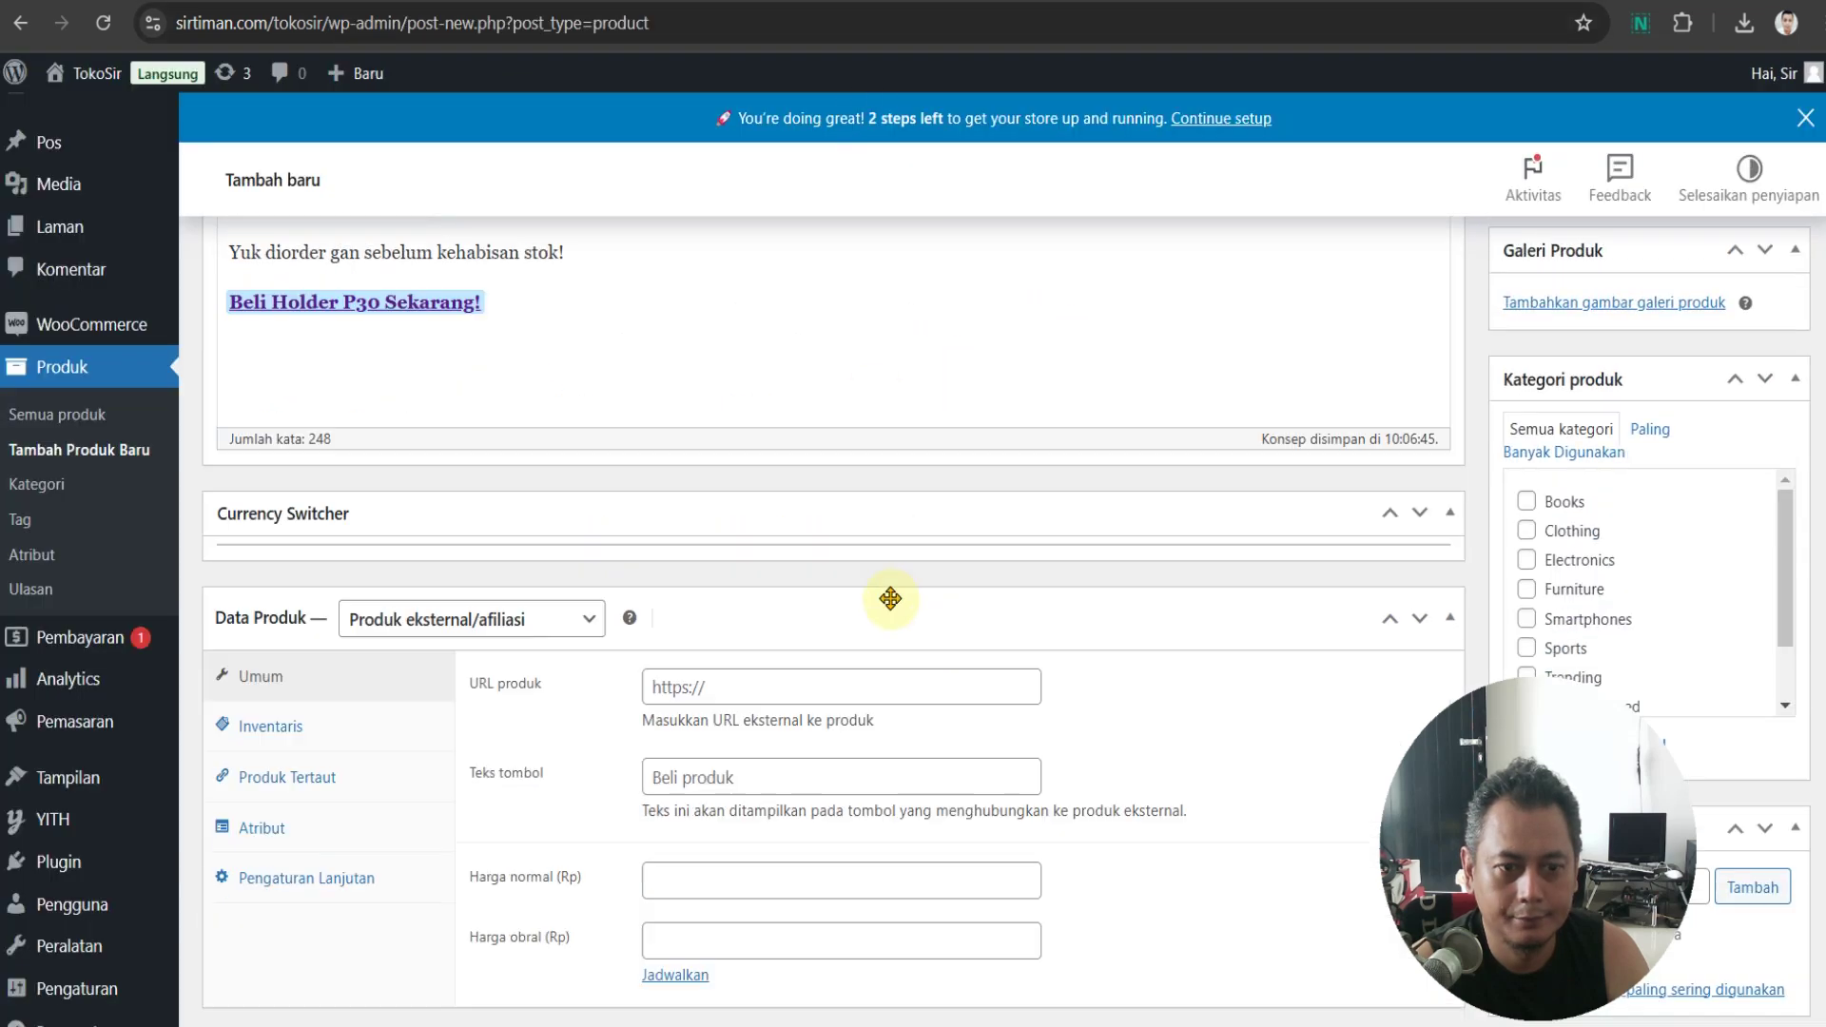
{"action": "scroll", "coordinate": [891, 607], "scroll_direction": "down", "scroll_amount": 3}
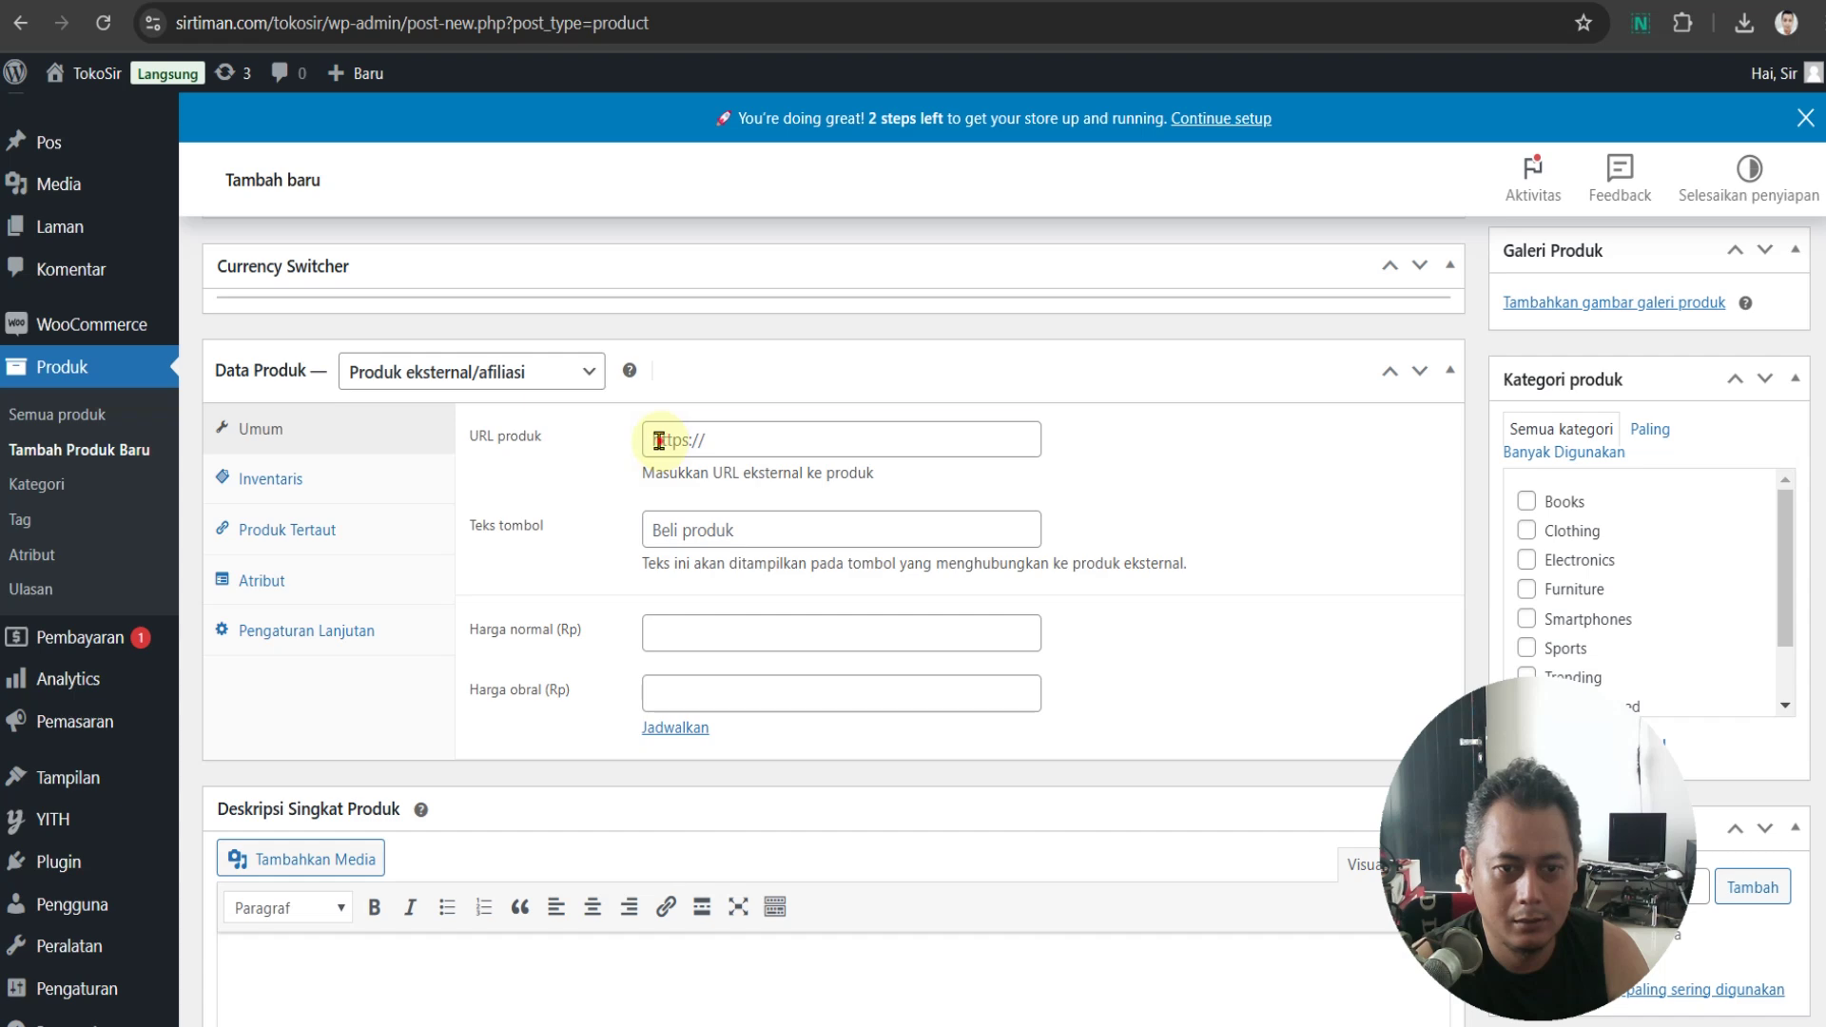
{"action": "left_click", "coordinate": [658, 440]}
{"action": "right_click", "coordinate": [676, 436]}
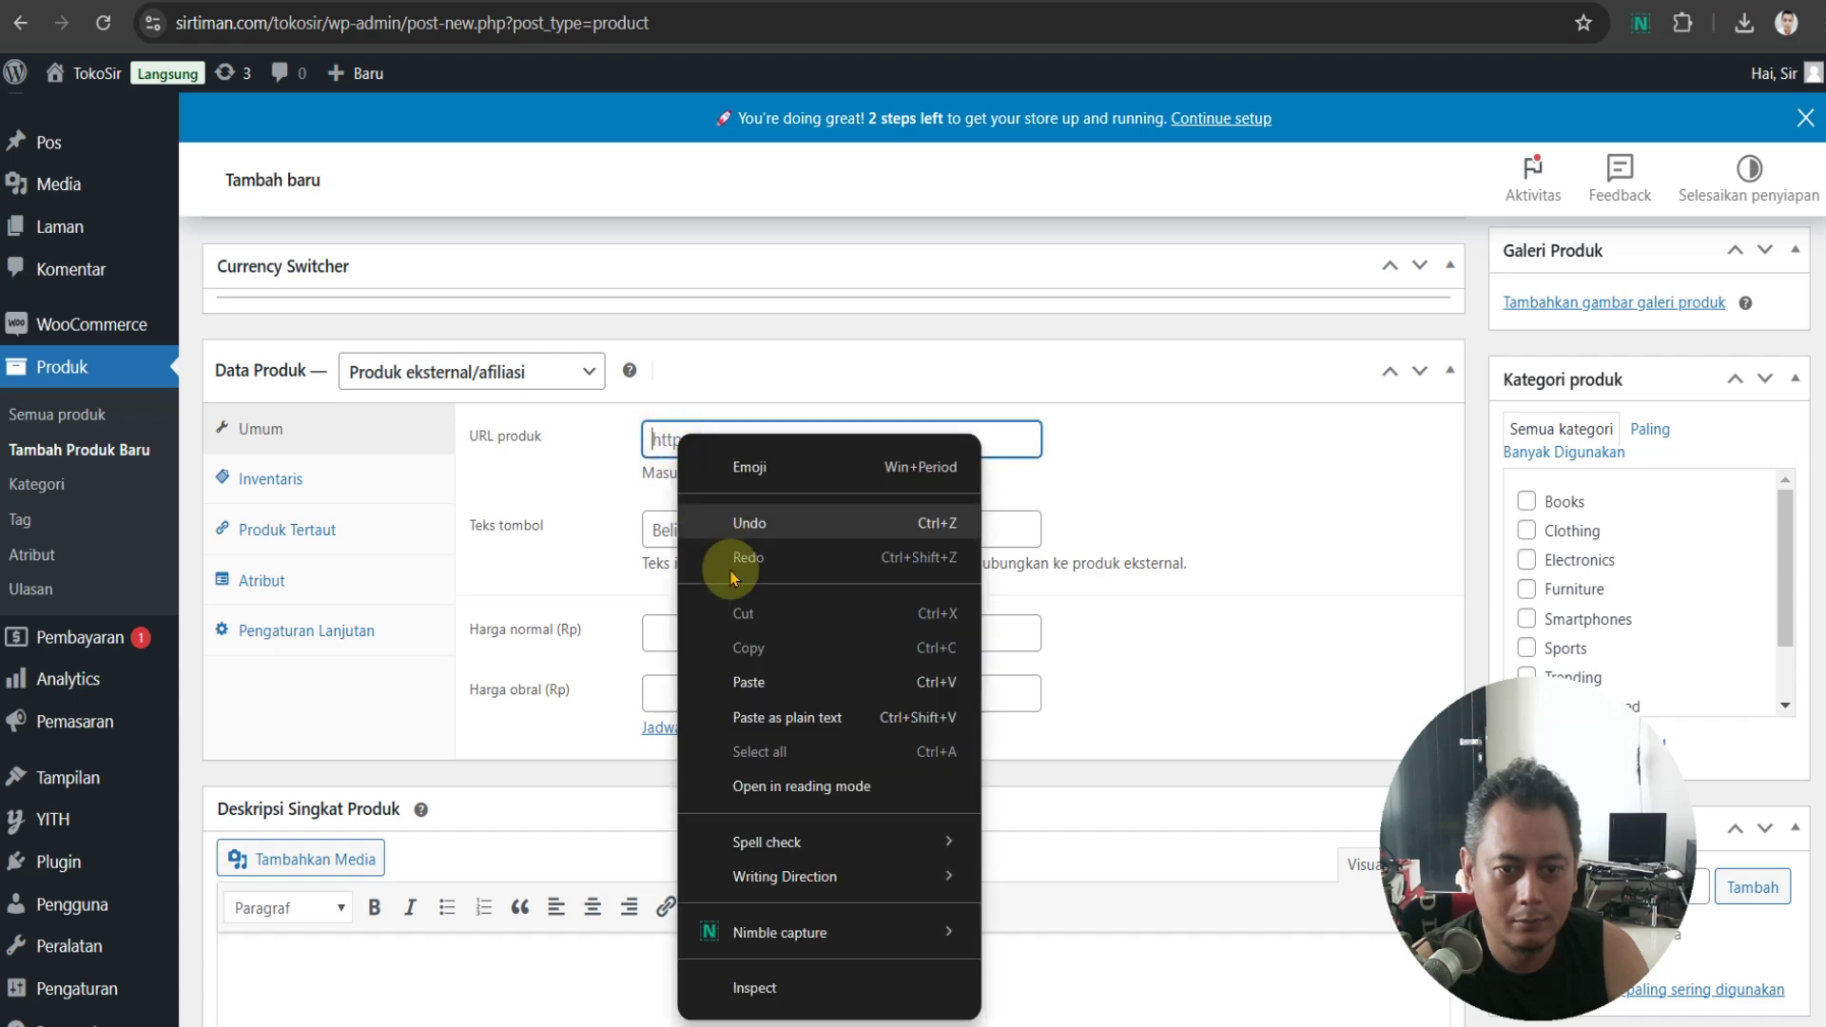
{"action": "left_click", "coordinate": [727, 673]}
Look through the GUB P30 blog post from its title to the buy link for a price and return to the new product
{"action": "left_click", "coordinate": [985, 3]}
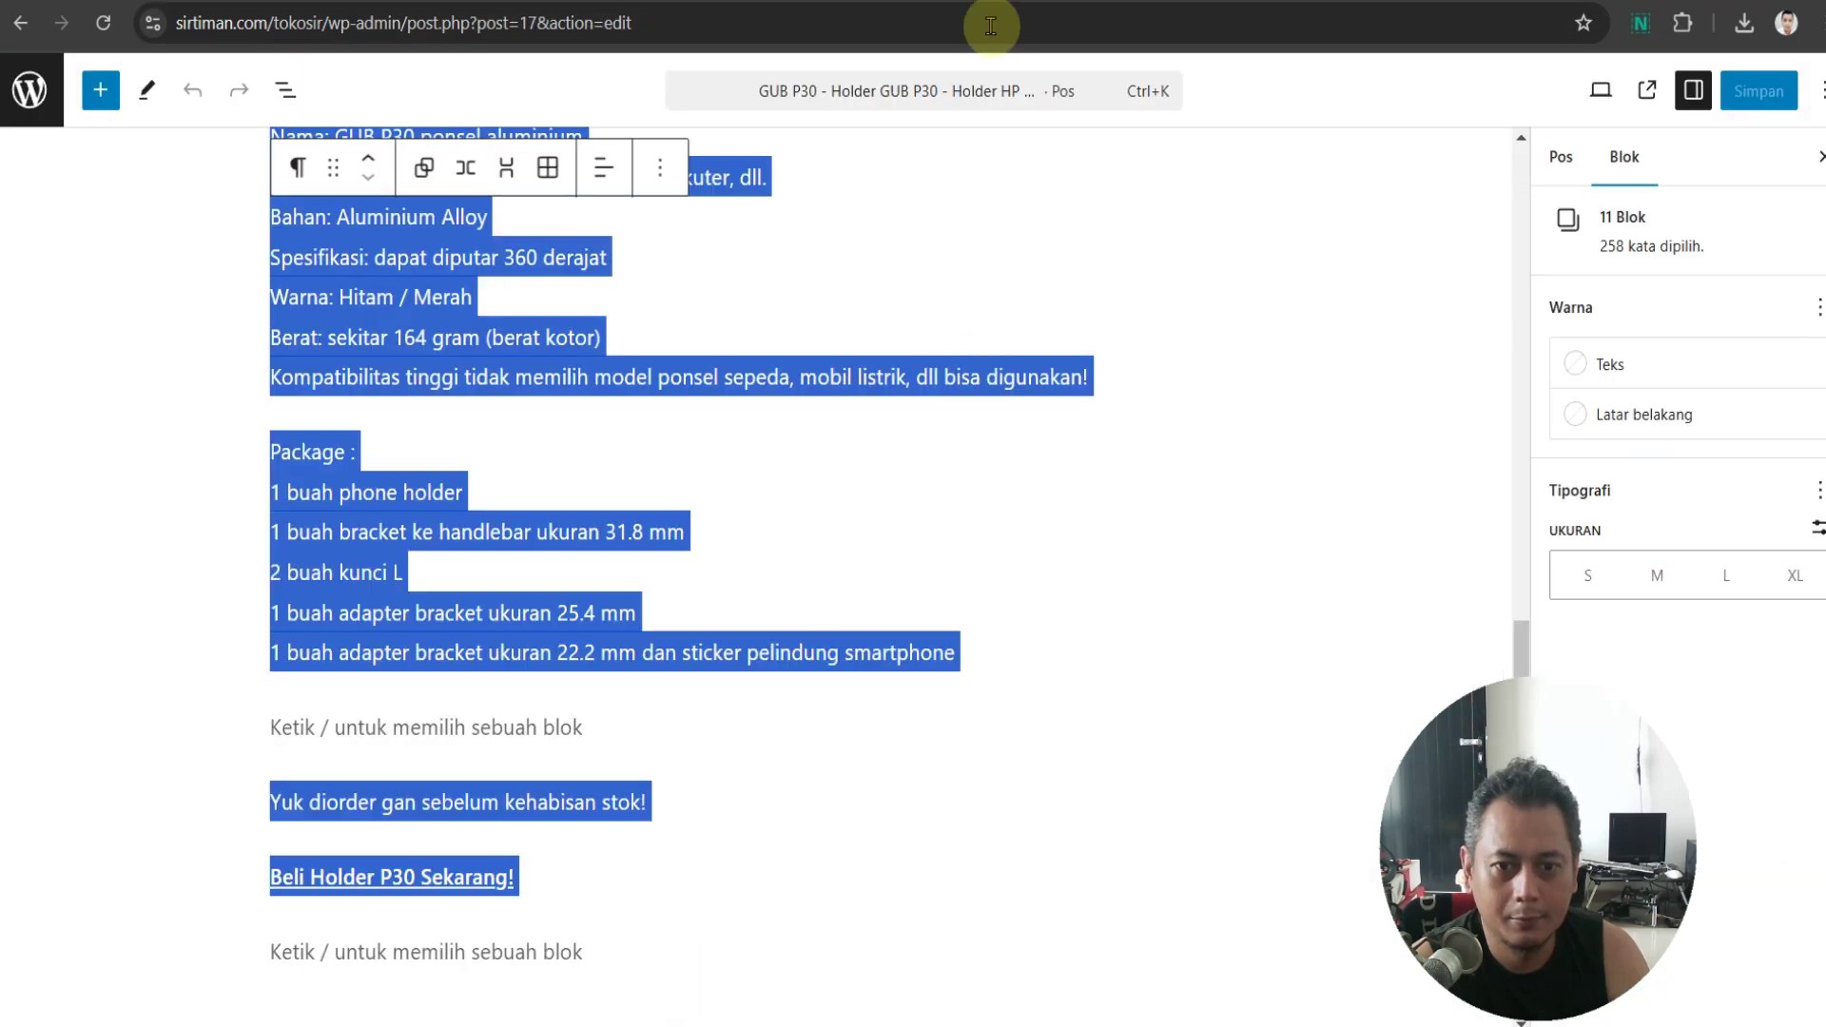
{"action": "scroll", "coordinate": [996, 637], "scroll_direction": "up", "scroll_amount": 15}
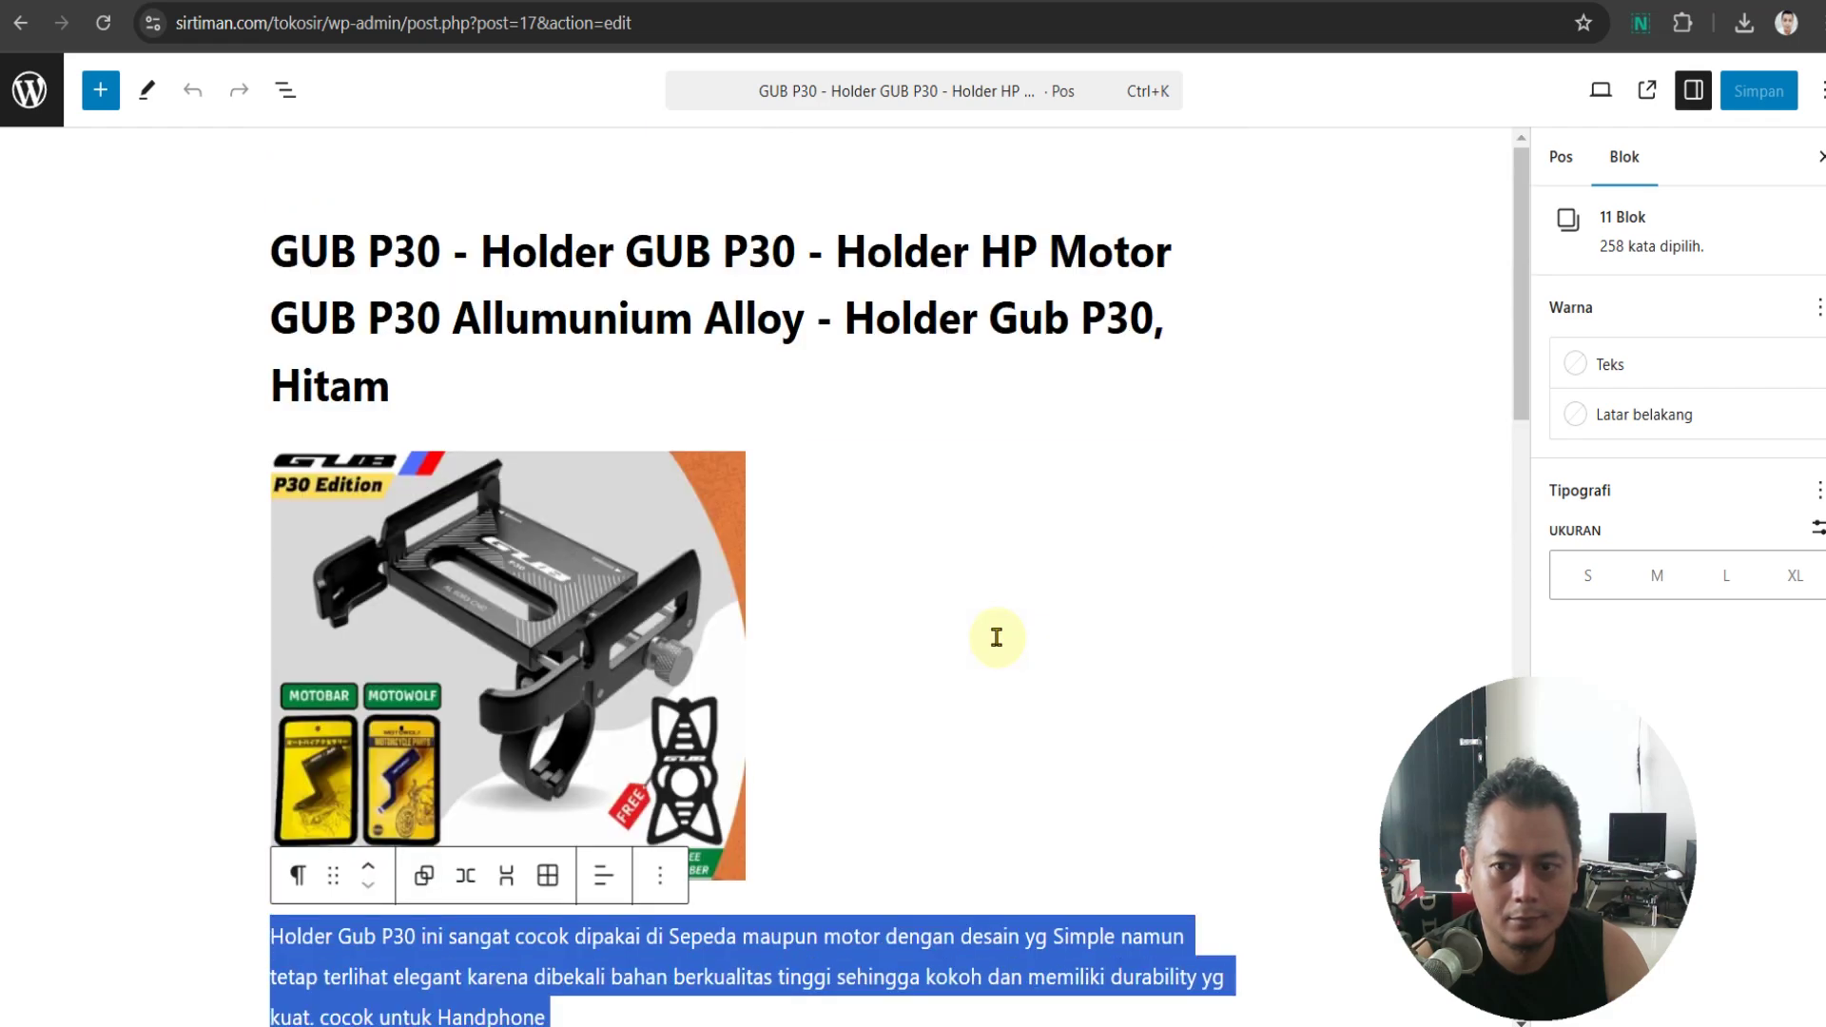
{"action": "scroll", "coordinate": [996, 637], "scroll_direction": "down", "scroll_amount": 15}
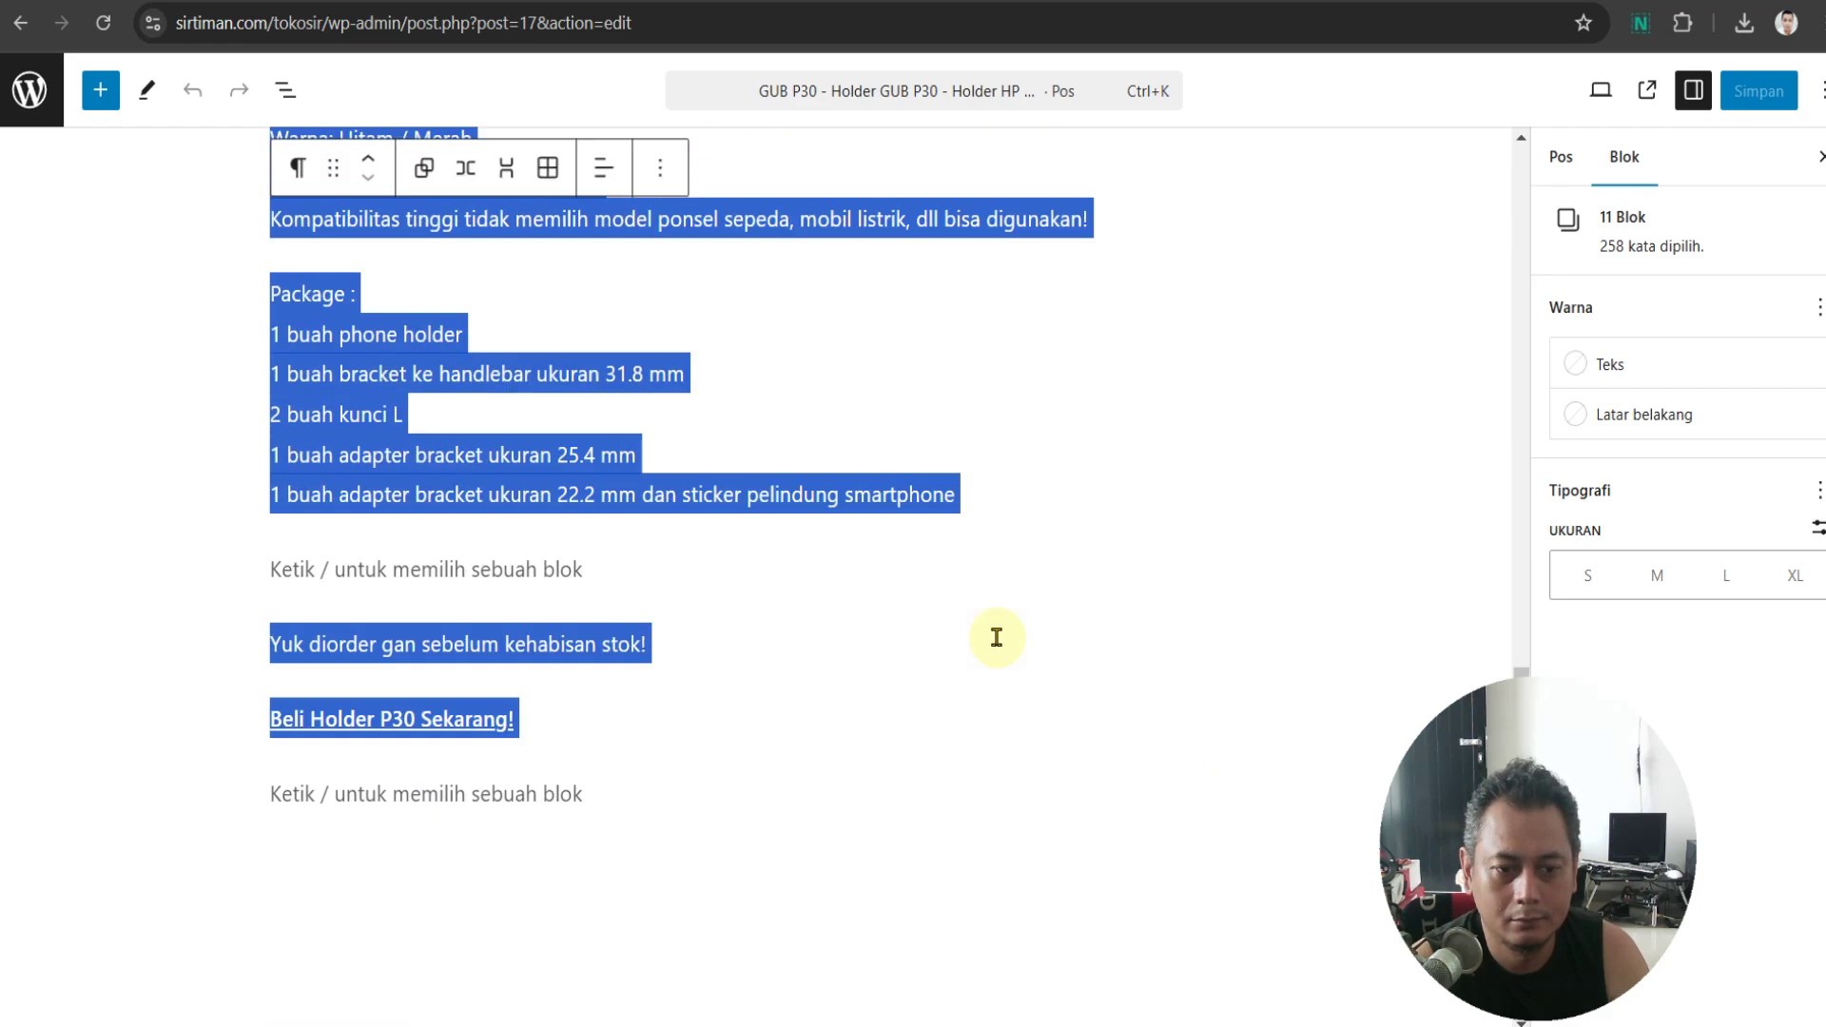
{"action": "scroll", "coordinate": [1374, 545], "scroll_direction": "up", "scroll_amount": 15}
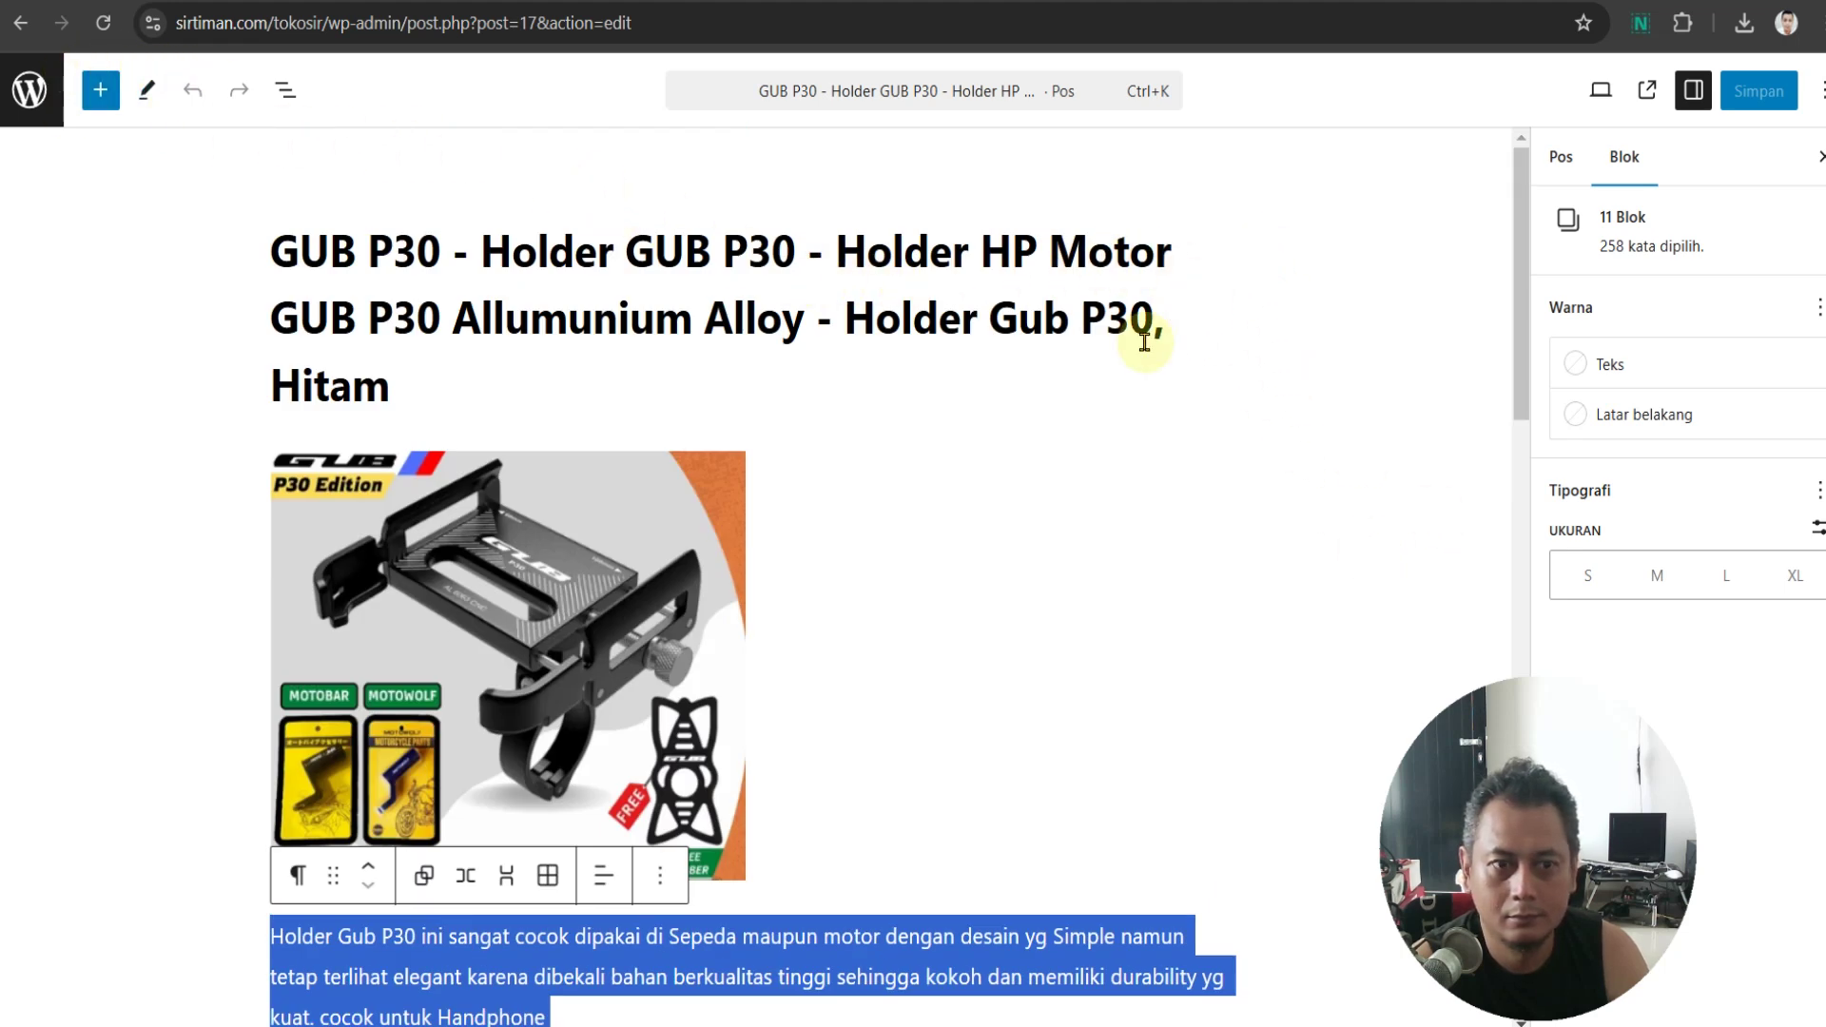
{"action": "scroll", "coordinate": [1052, 380], "scroll_direction": "down", "scroll_amount": 4}
{"action": "scroll", "coordinate": [1052, 380], "scroll_direction": "down", "scroll_amount": 15}
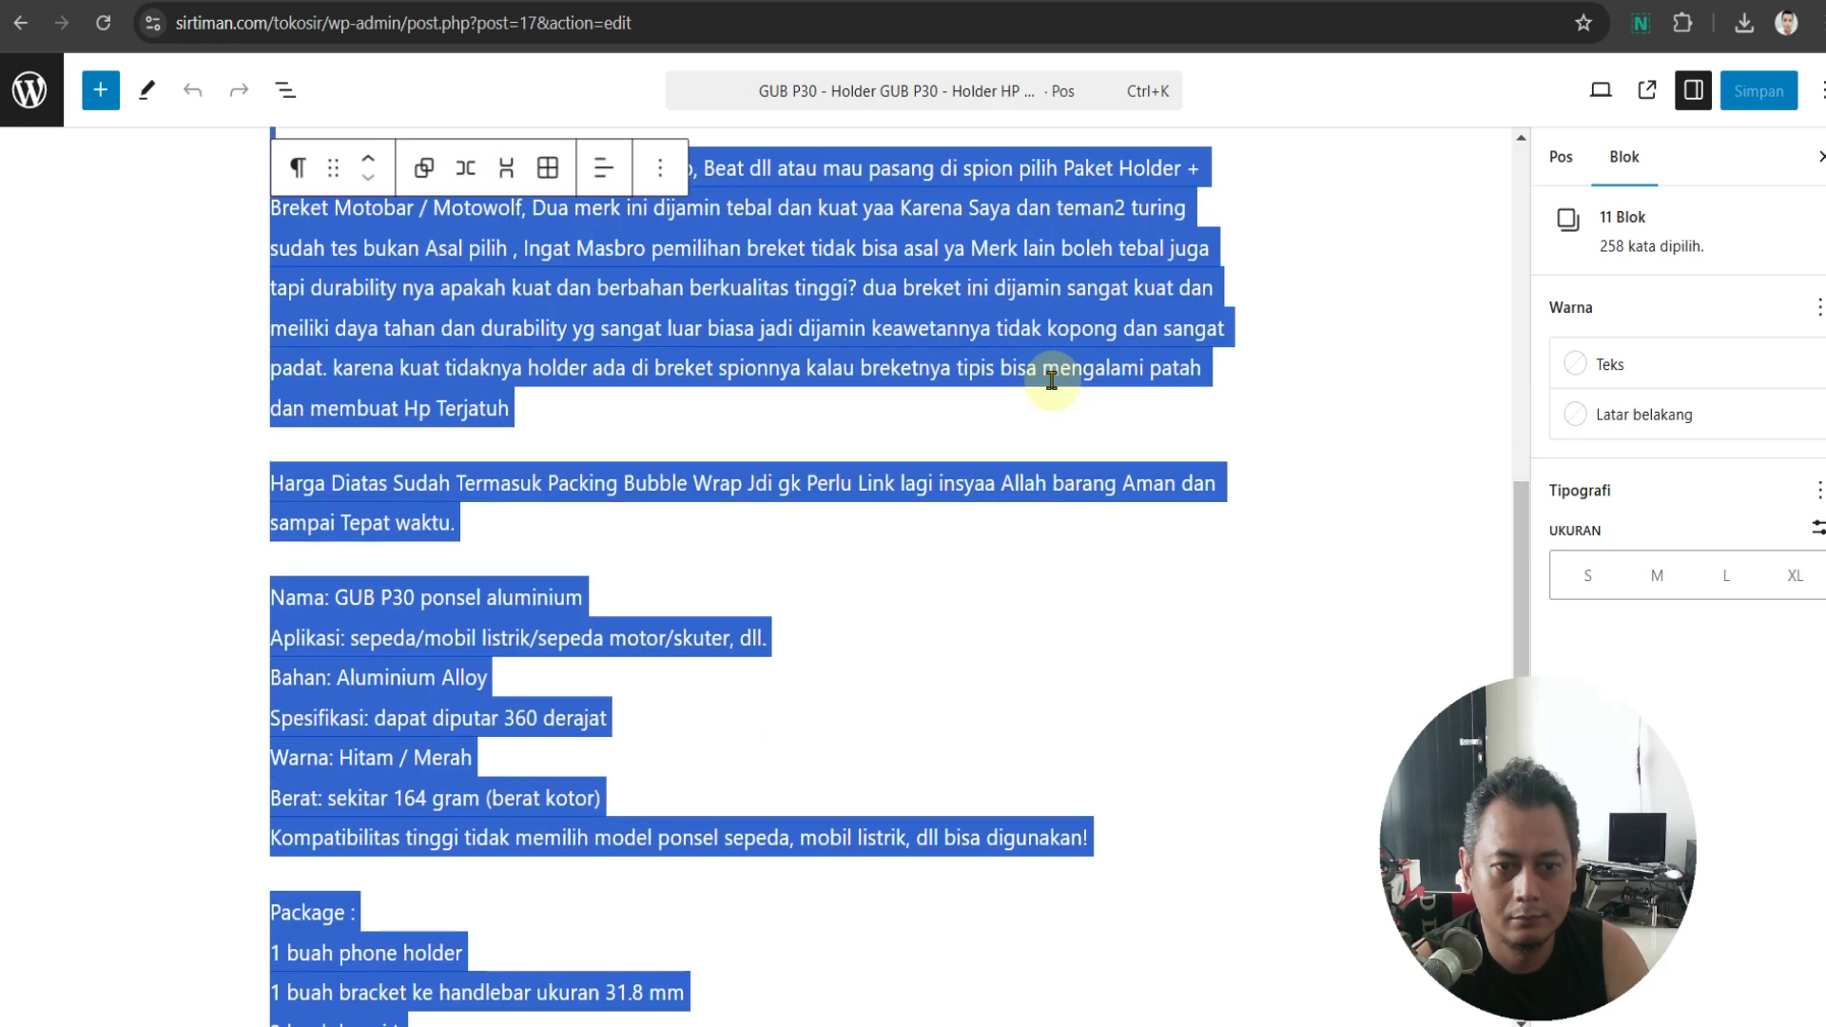
{"action": "scroll", "coordinate": [1051, 380], "scroll_direction": "up", "scroll_amount": 2}
{"action": "scroll", "coordinate": [1052, 381], "scroll_direction": "up", "scroll_amount": 15}
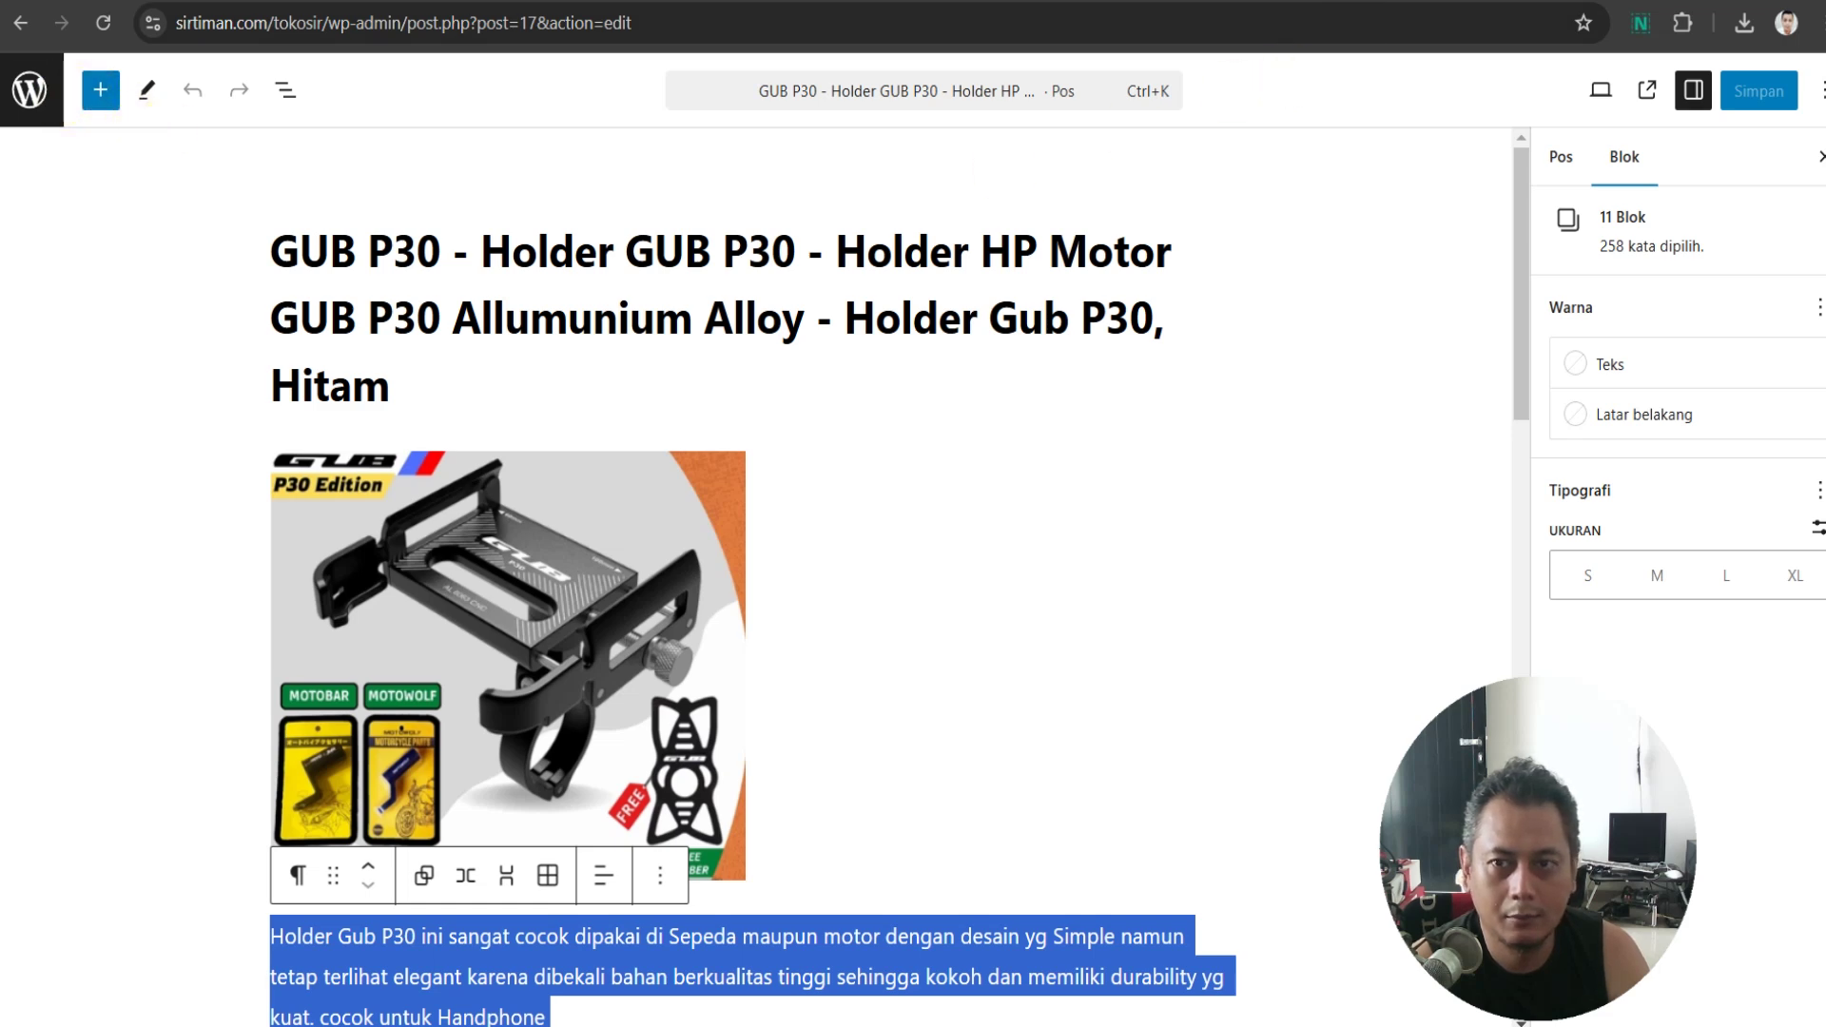
{"action": "left_click", "coordinate": [1148, 5]}
{"action": "key", "text": "alt+Left"}
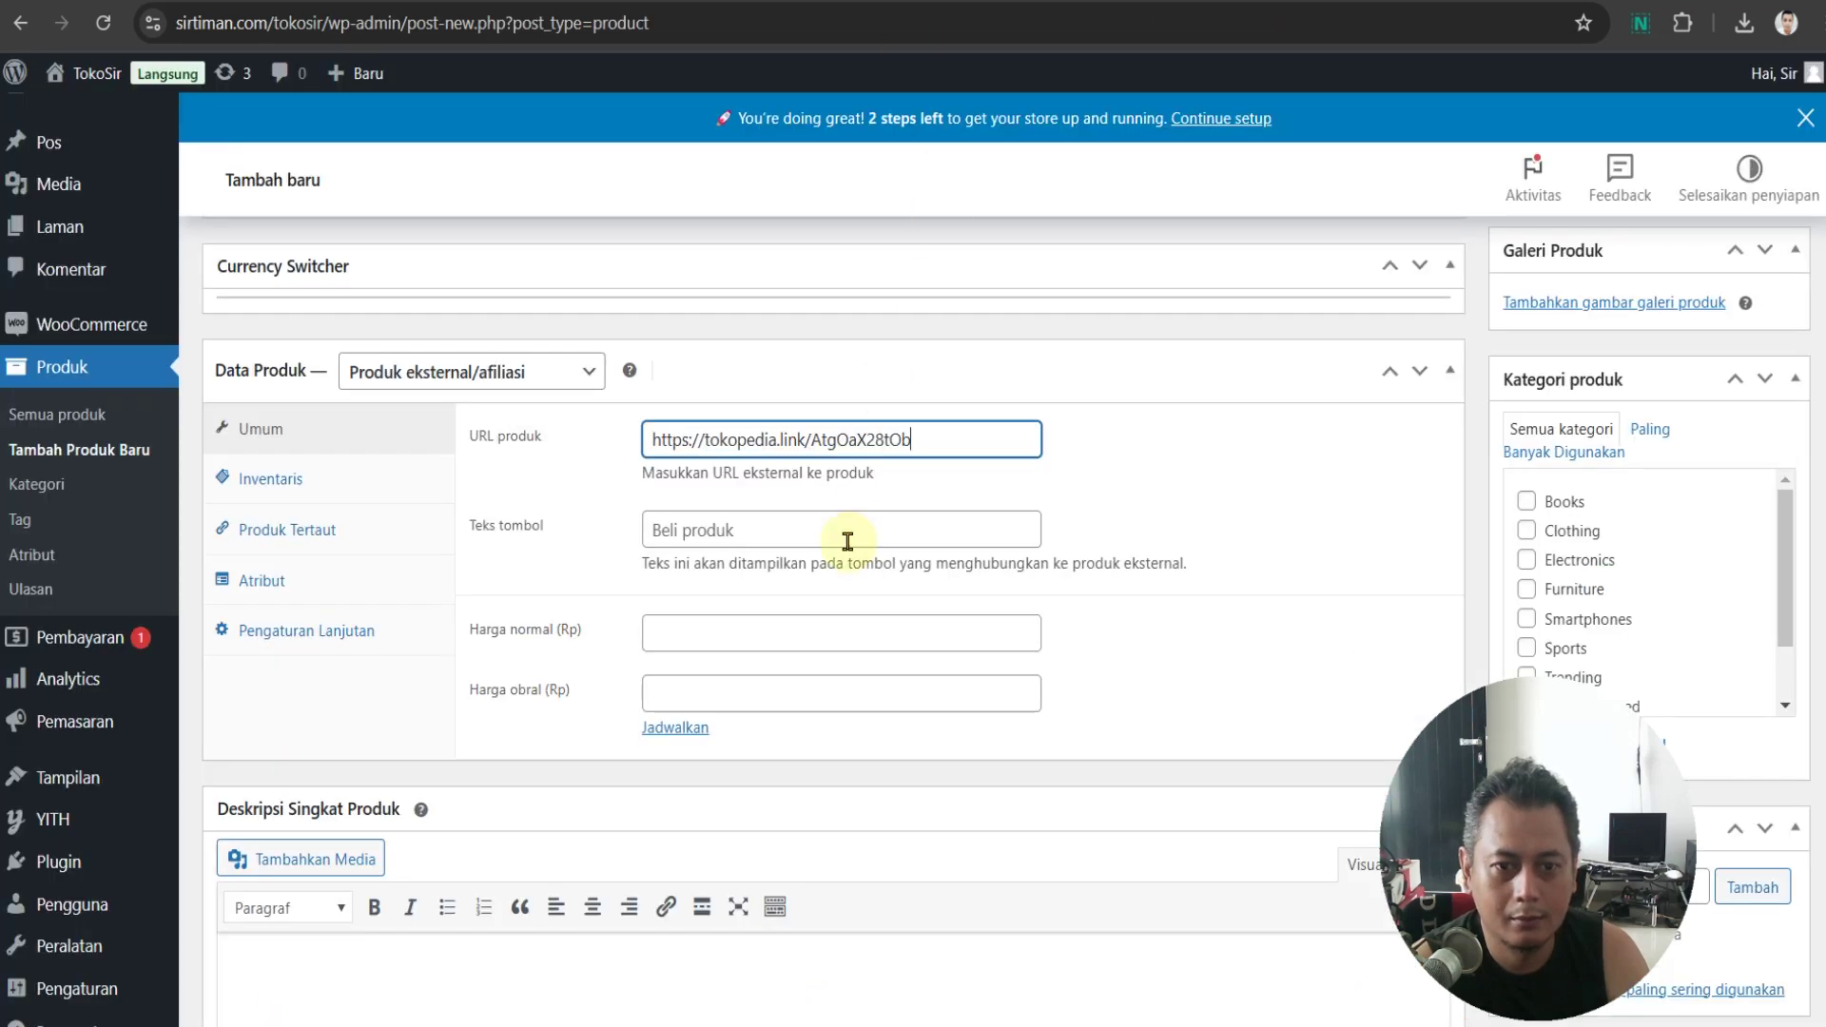
Set the product's normal price to Rp 149000 and its sale price to Rp 99000
{"action": "left_click", "coordinate": [756, 683]}
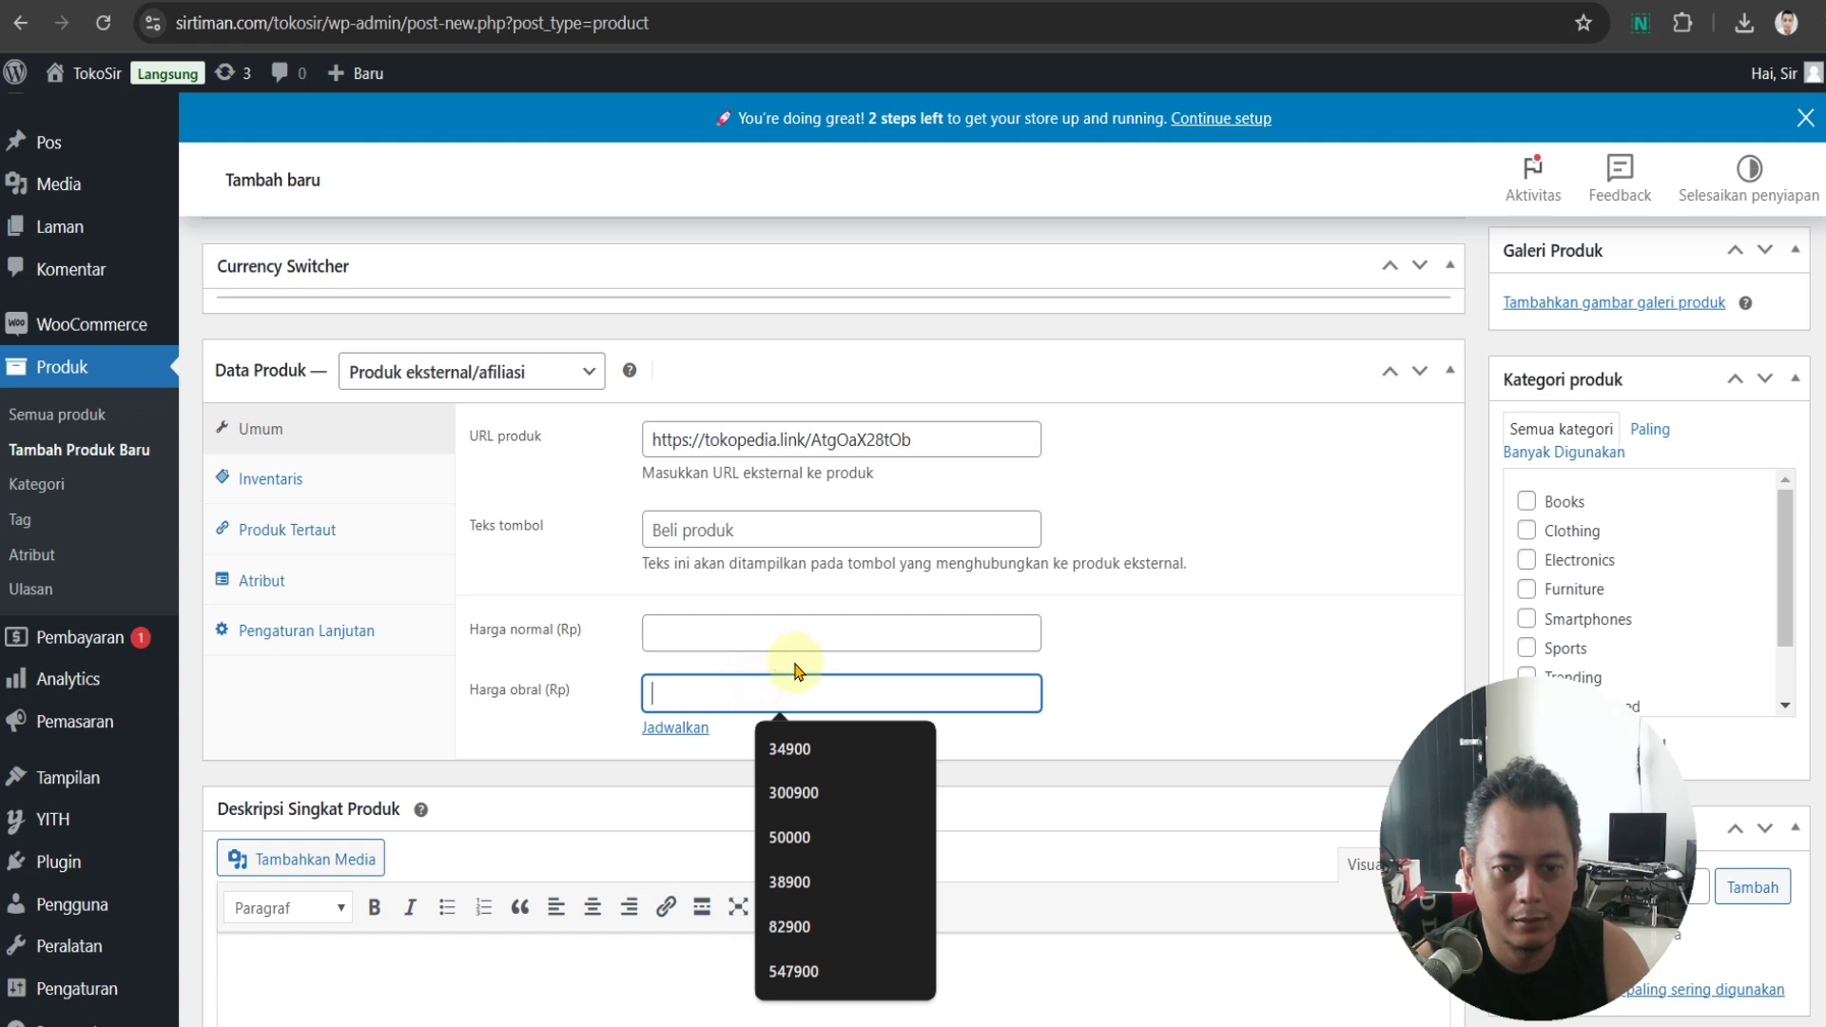
{"action": "type", "text": "99000"}
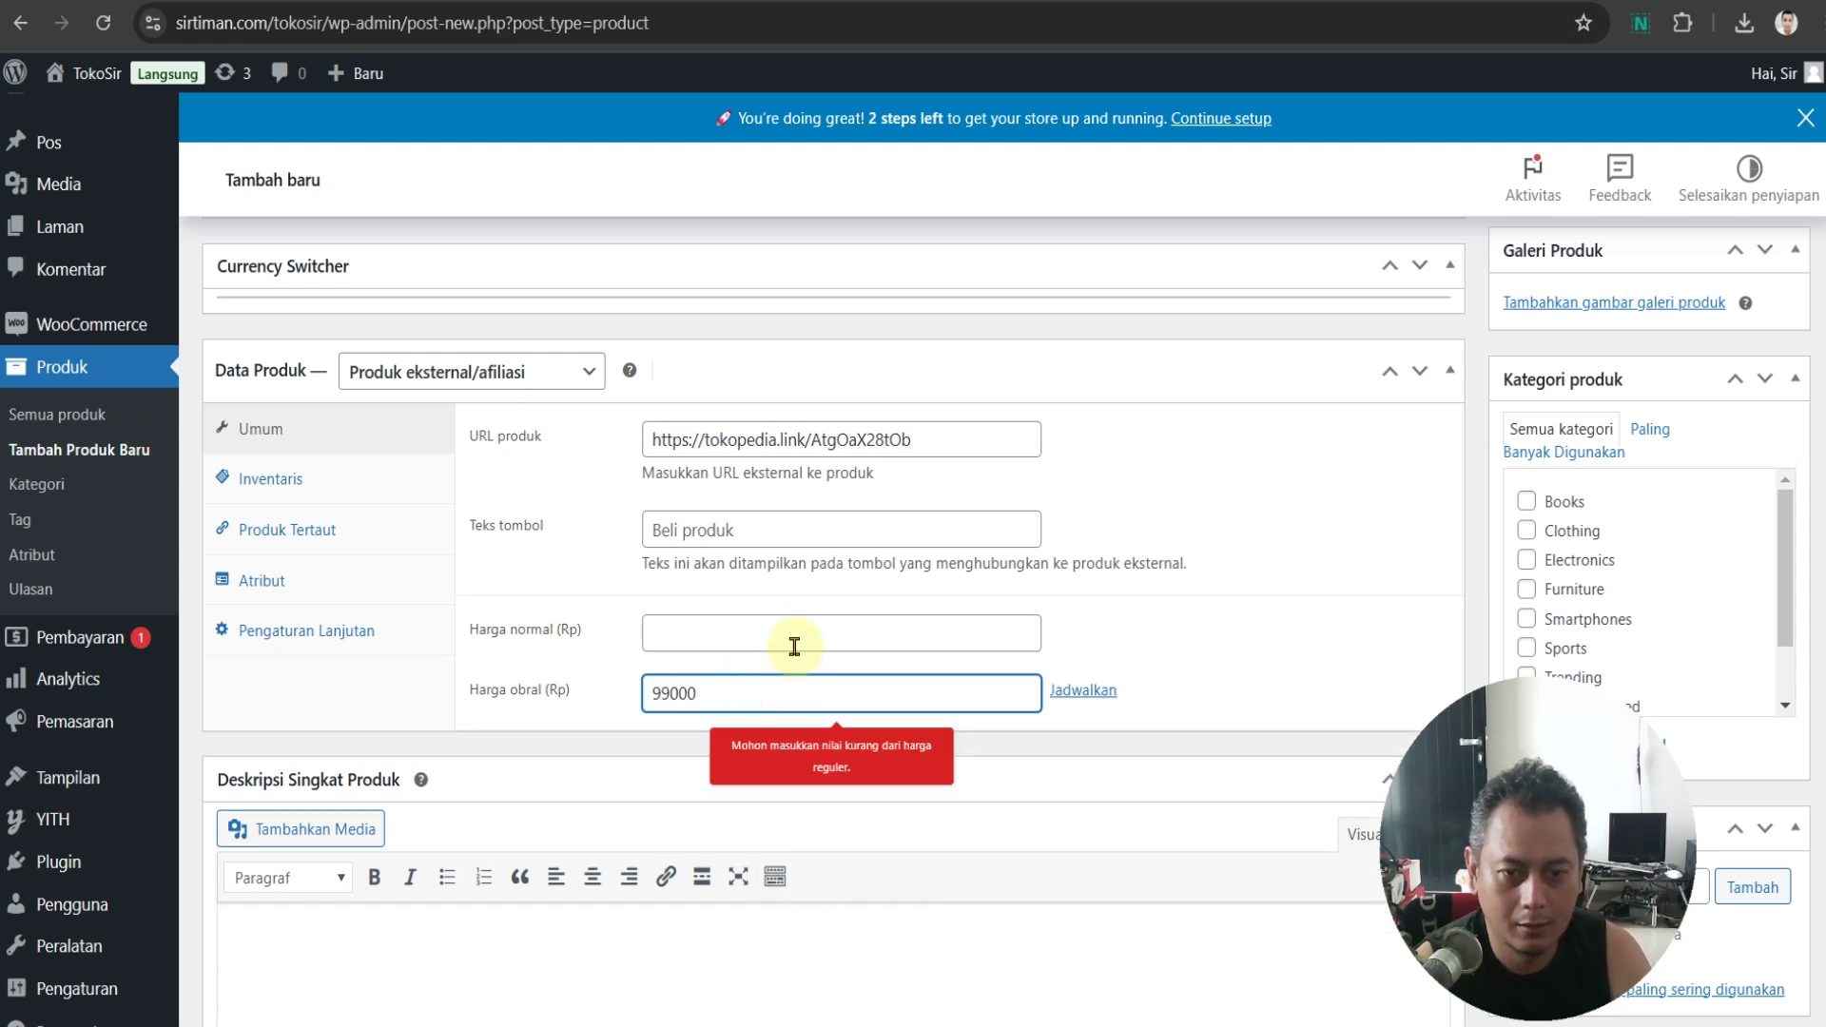
{"action": "left_click", "coordinate": [794, 645]}
{"action": "type", "text": "149000"}
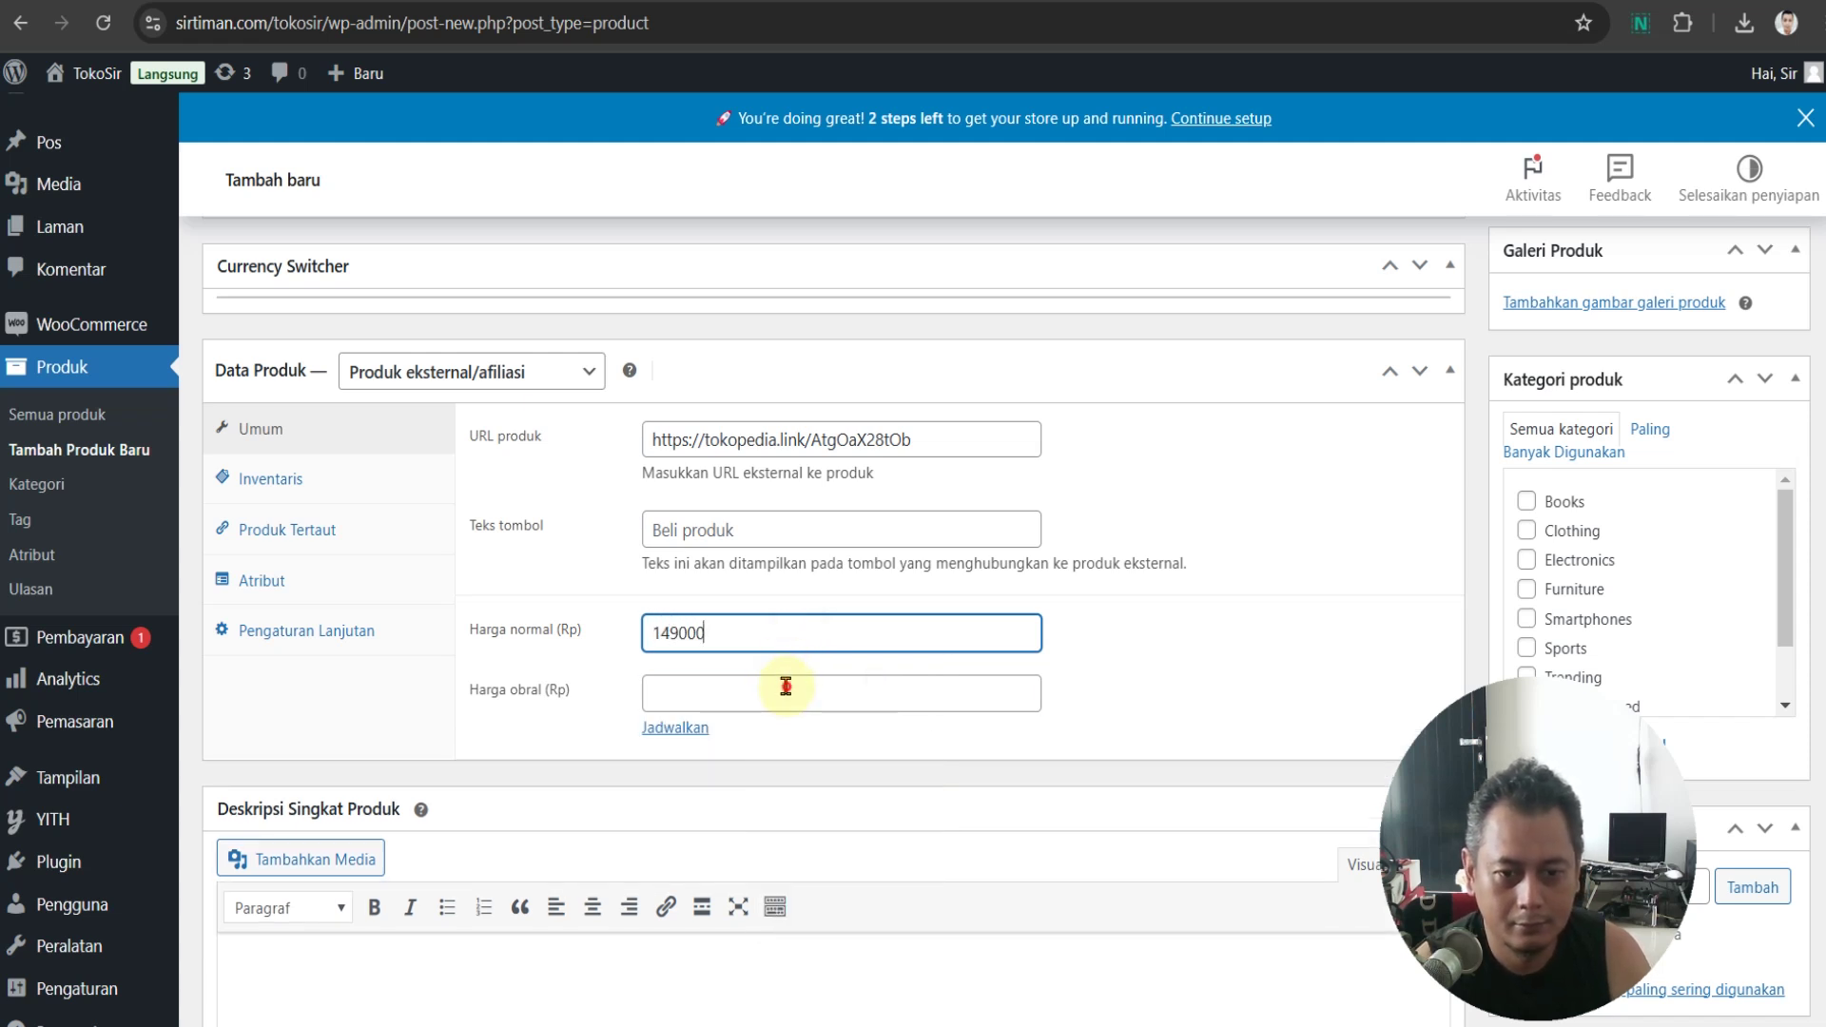
{"action": "left_click", "coordinate": [786, 685]}
{"action": "type", "text": "99000"}
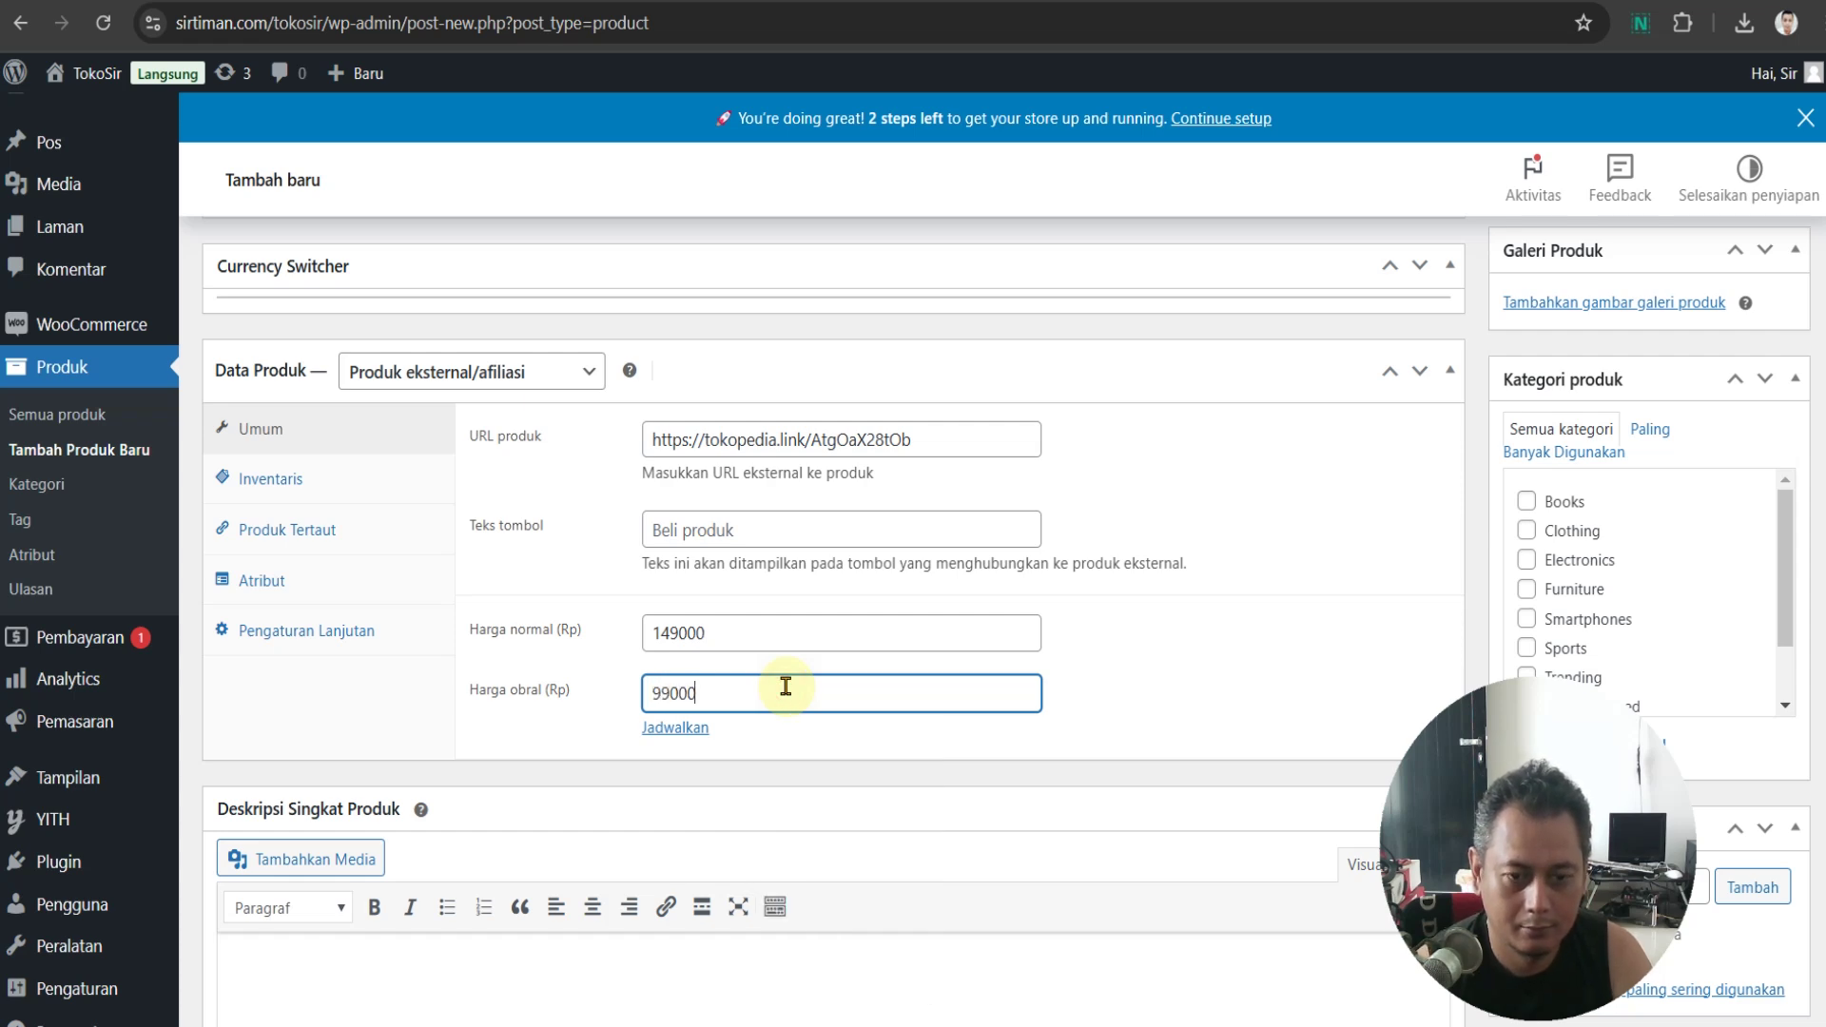
Assign the product to the Holder HP category and to a newly added category named Acc Motor
{"action": "scroll", "coordinate": [1712, 567], "scroll_direction": "down", "scroll_amount": 2}
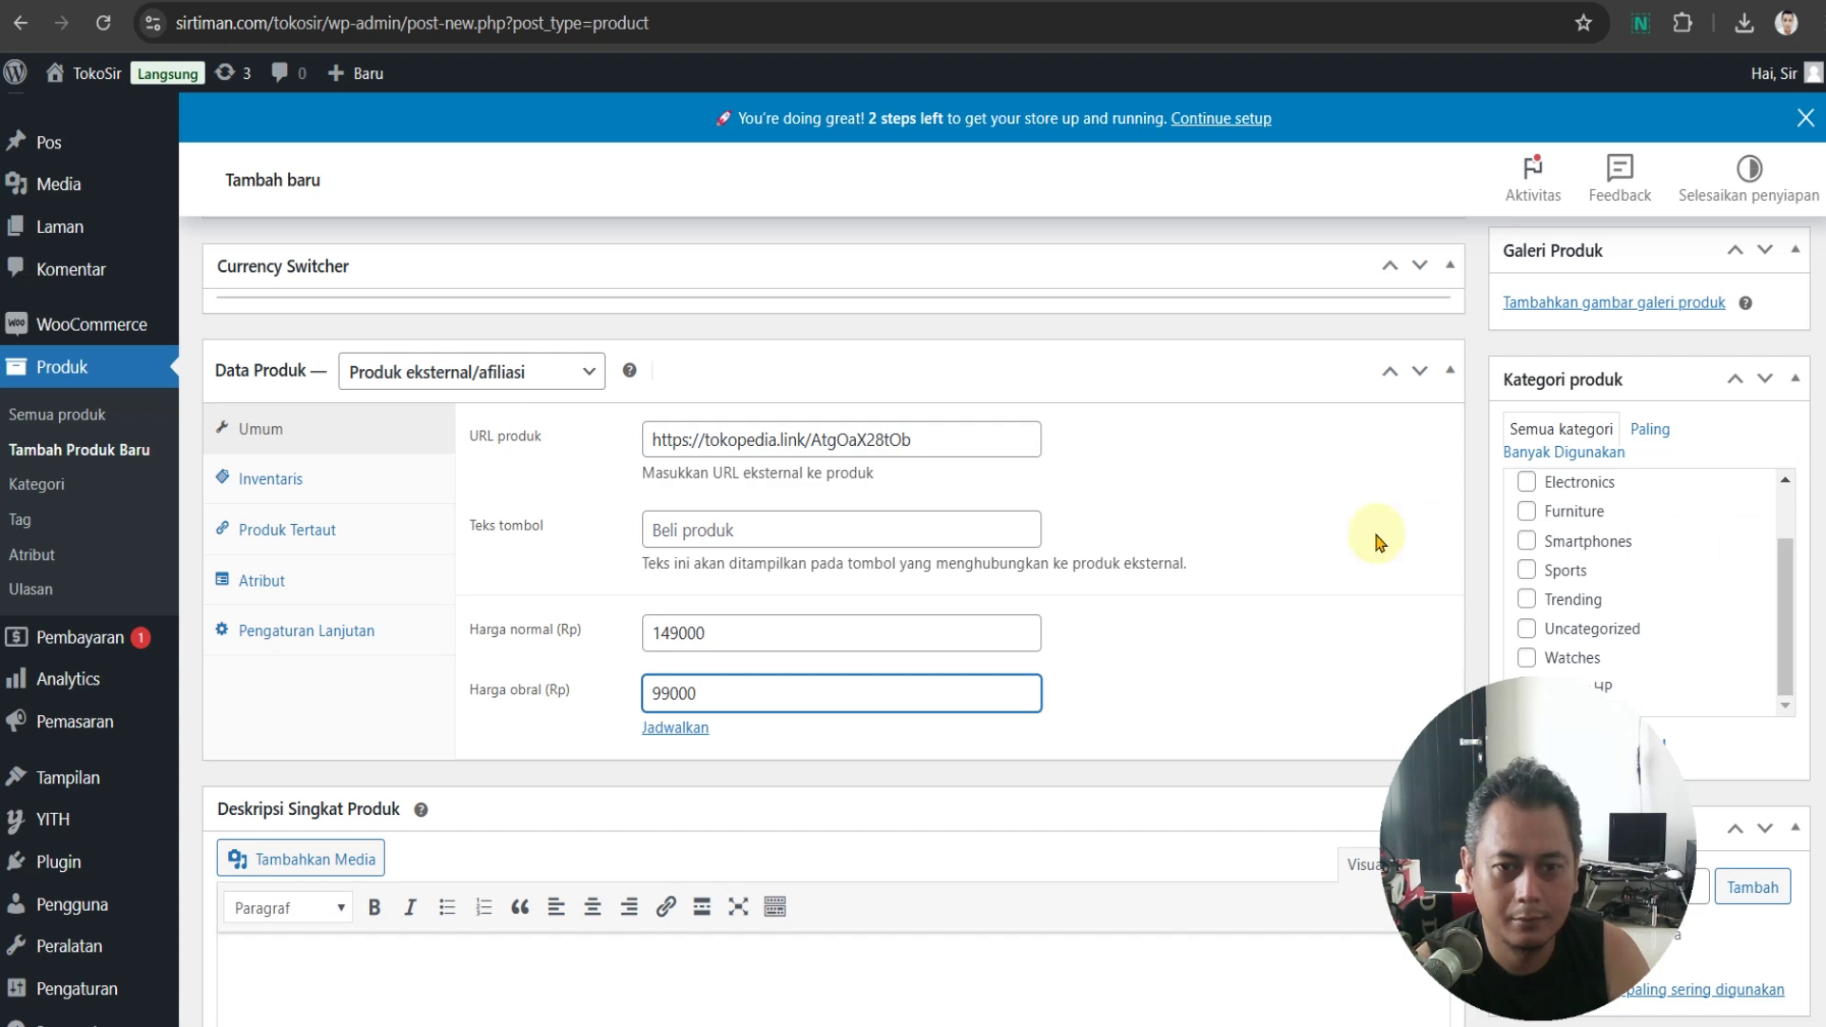
{"action": "scroll", "coordinate": [1782, 584], "scroll_direction": "down", "scroll_amount": 3}
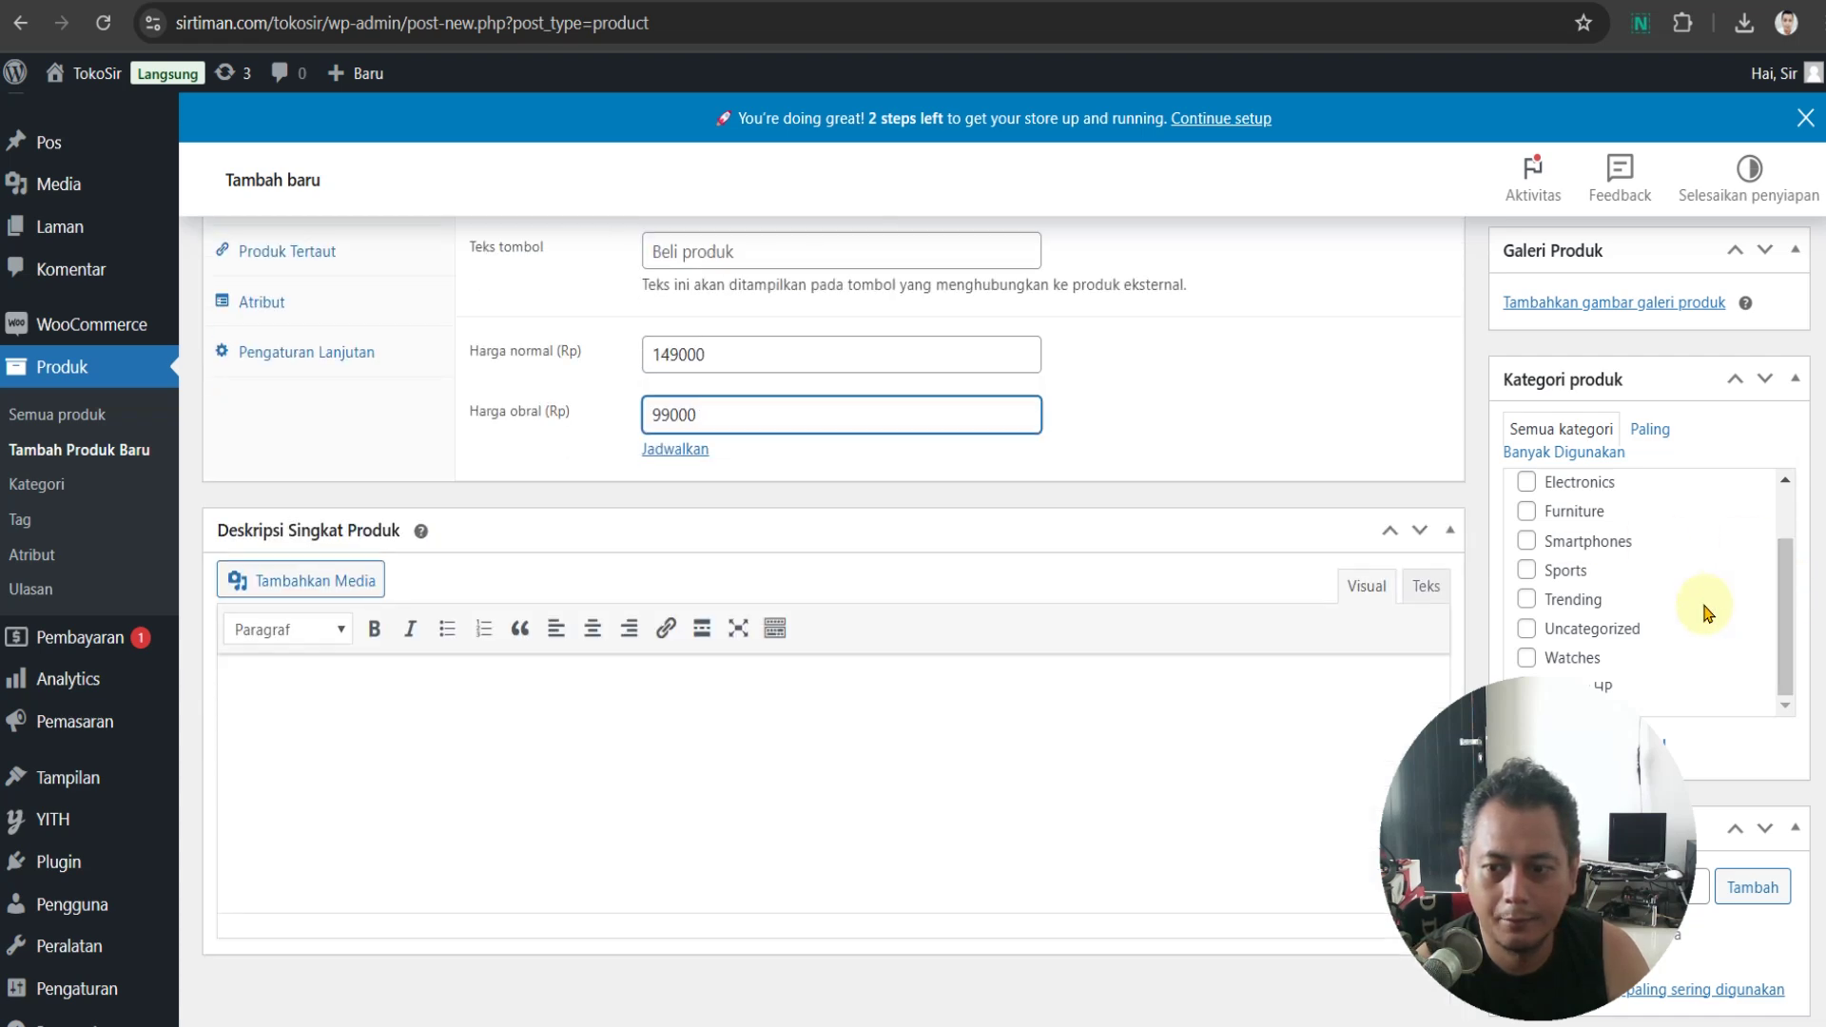
{"action": "left_click_drag", "start_coordinate": [1657, 693], "coordinate": [1498, 699]}
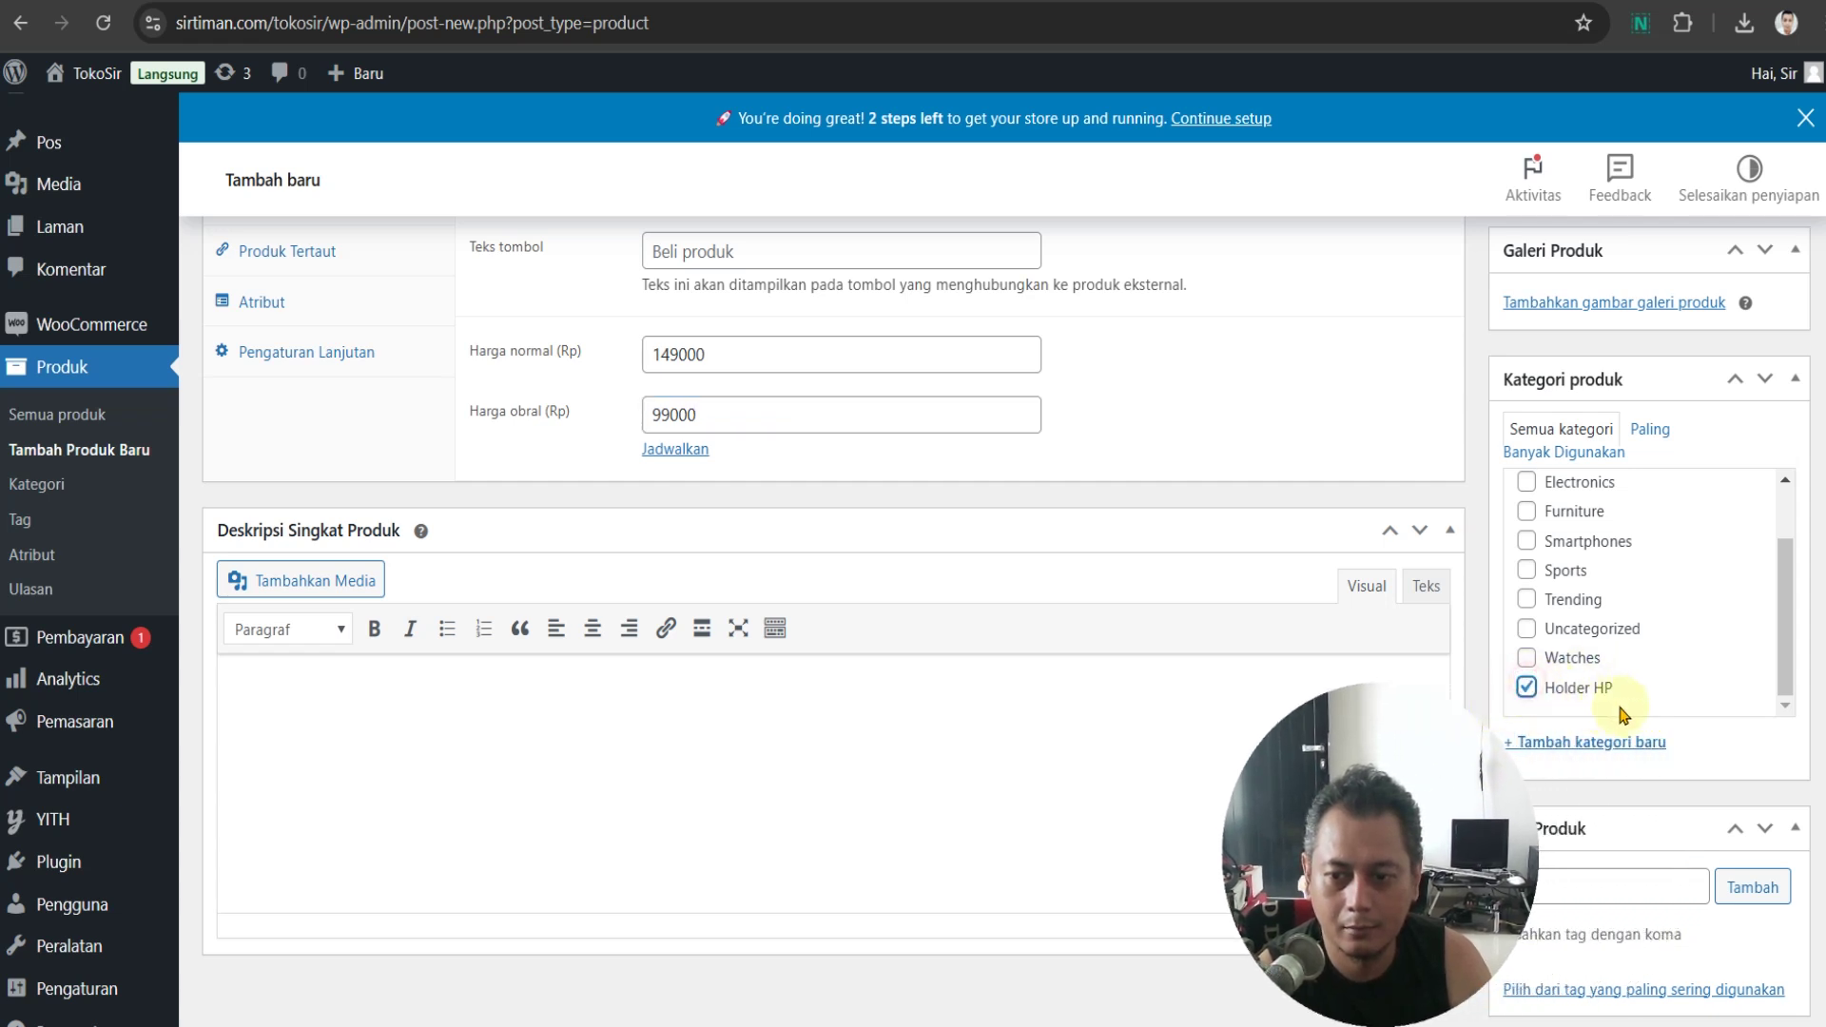
{"action": "left_click", "coordinate": [1622, 742]}
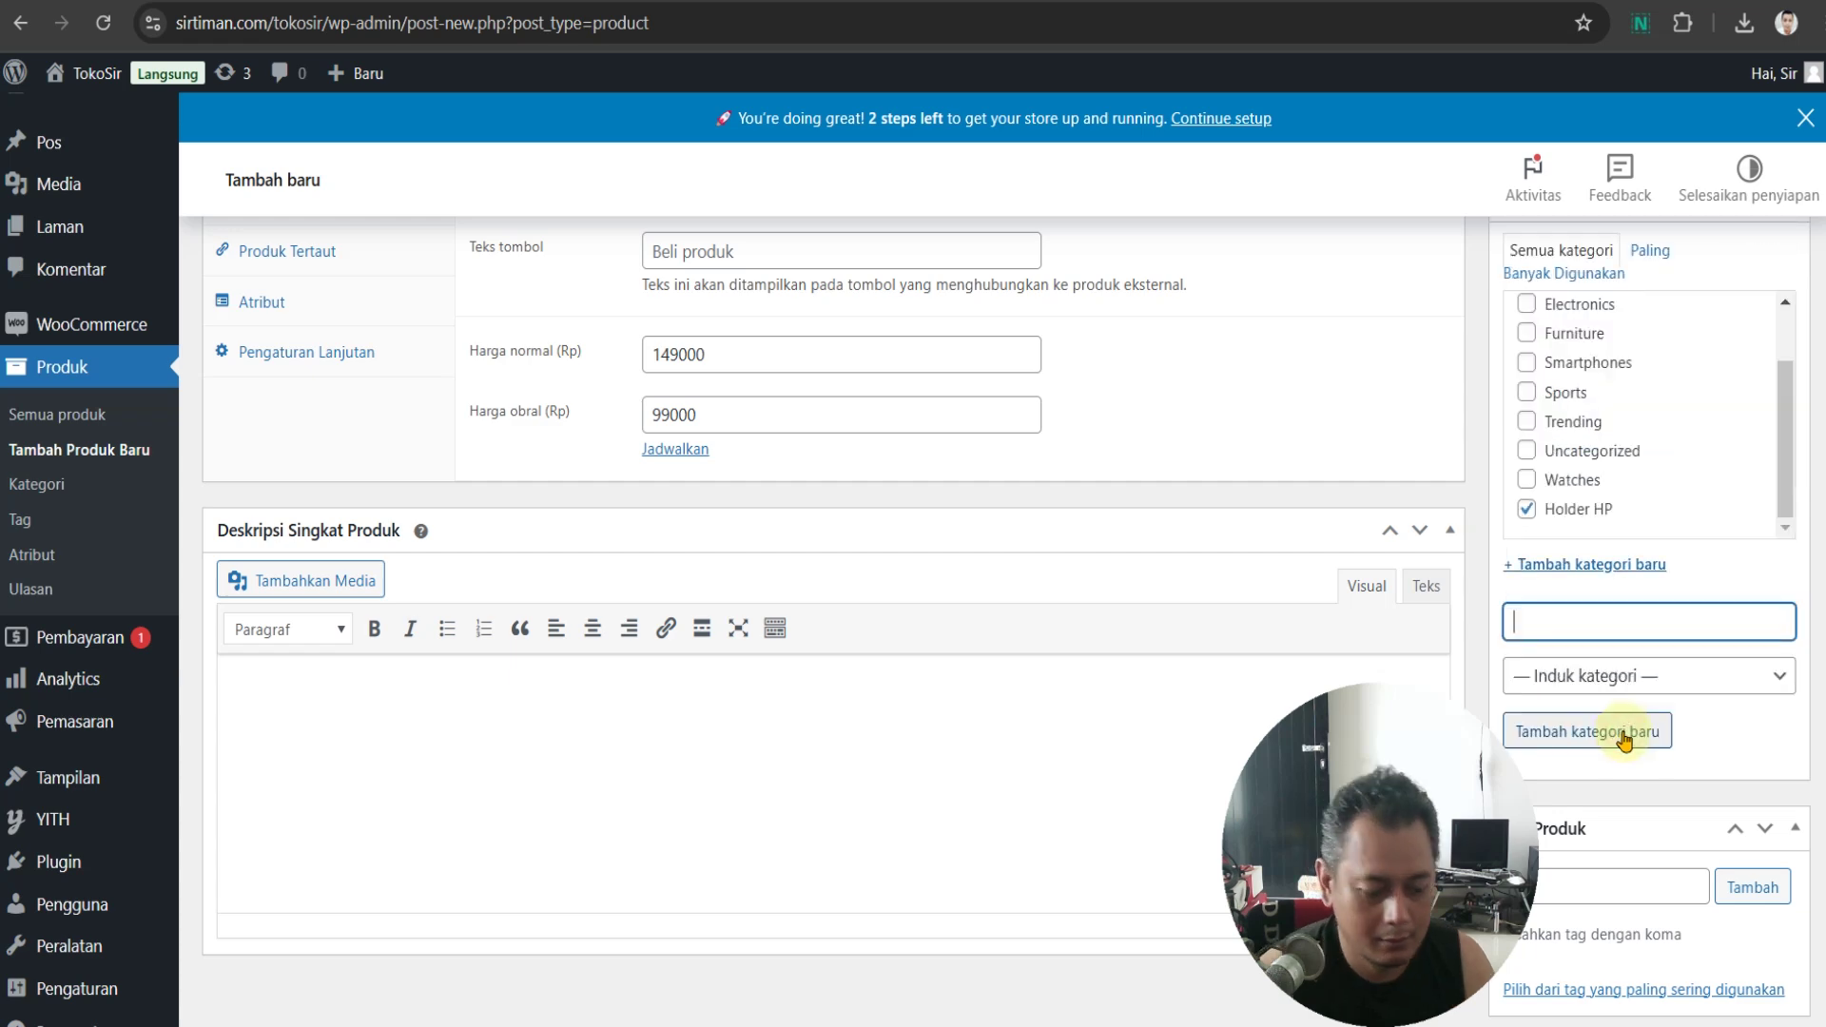
{"action": "type", "text": "Acc Motor"}
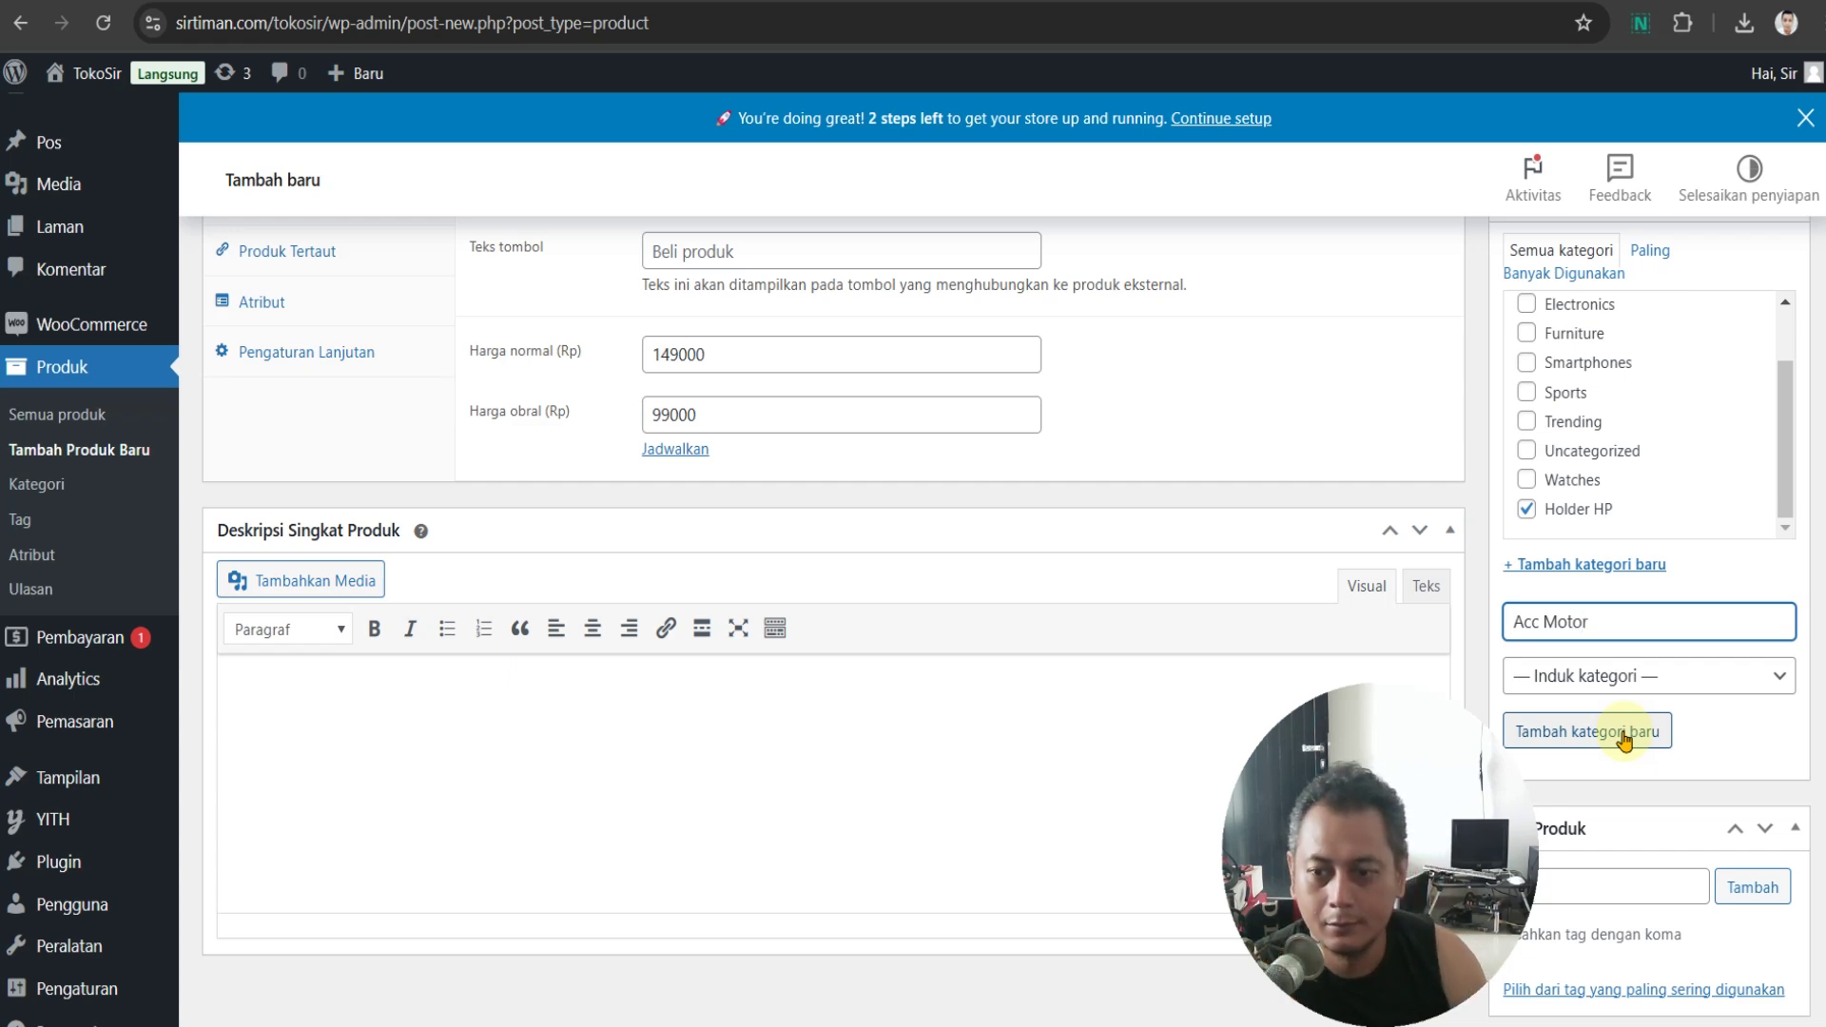
{"action": "left_click", "coordinate": [1623, 740]}
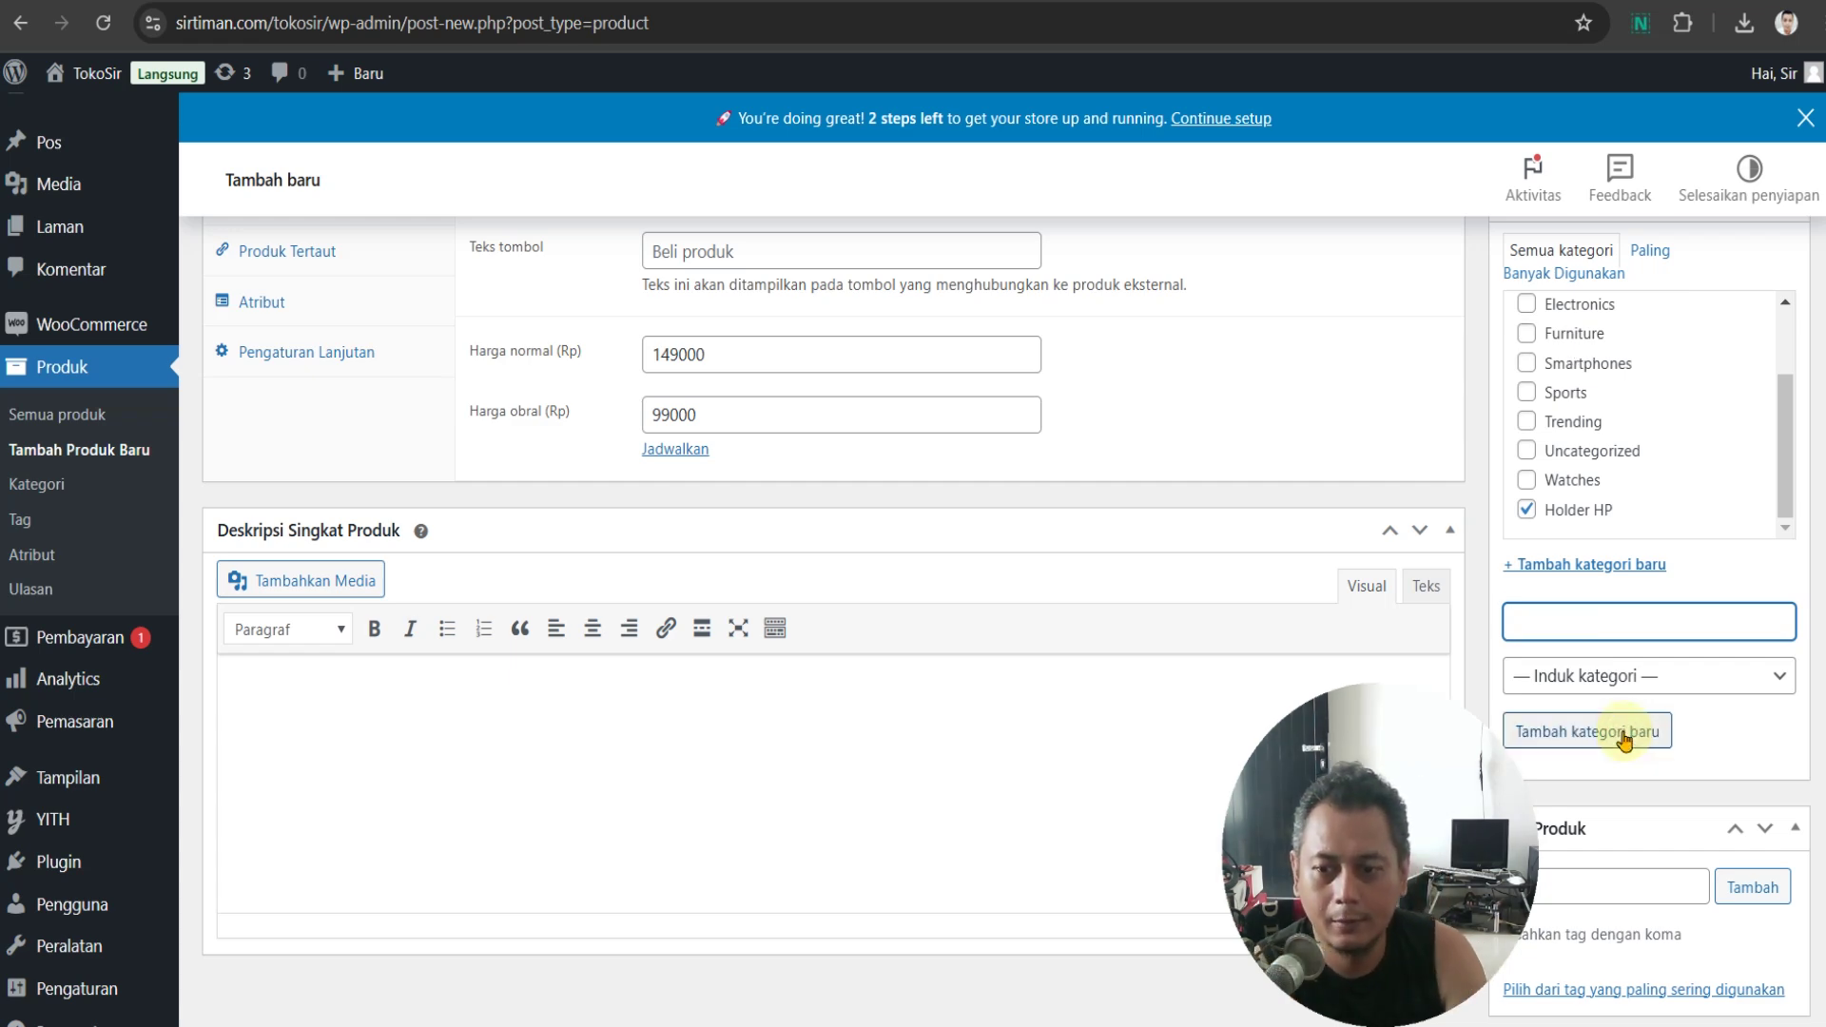
Check the product's data, description and title once more and publish the GUB P30 product
{"action": "scroll", "coordinate": [1632, 491], "scroll_direction": "up", "scroll_amount": 3}
{"action": "scroll", "coordinate": [1736, 573], "scroll_direction": "up", "scroll_amount": 4}
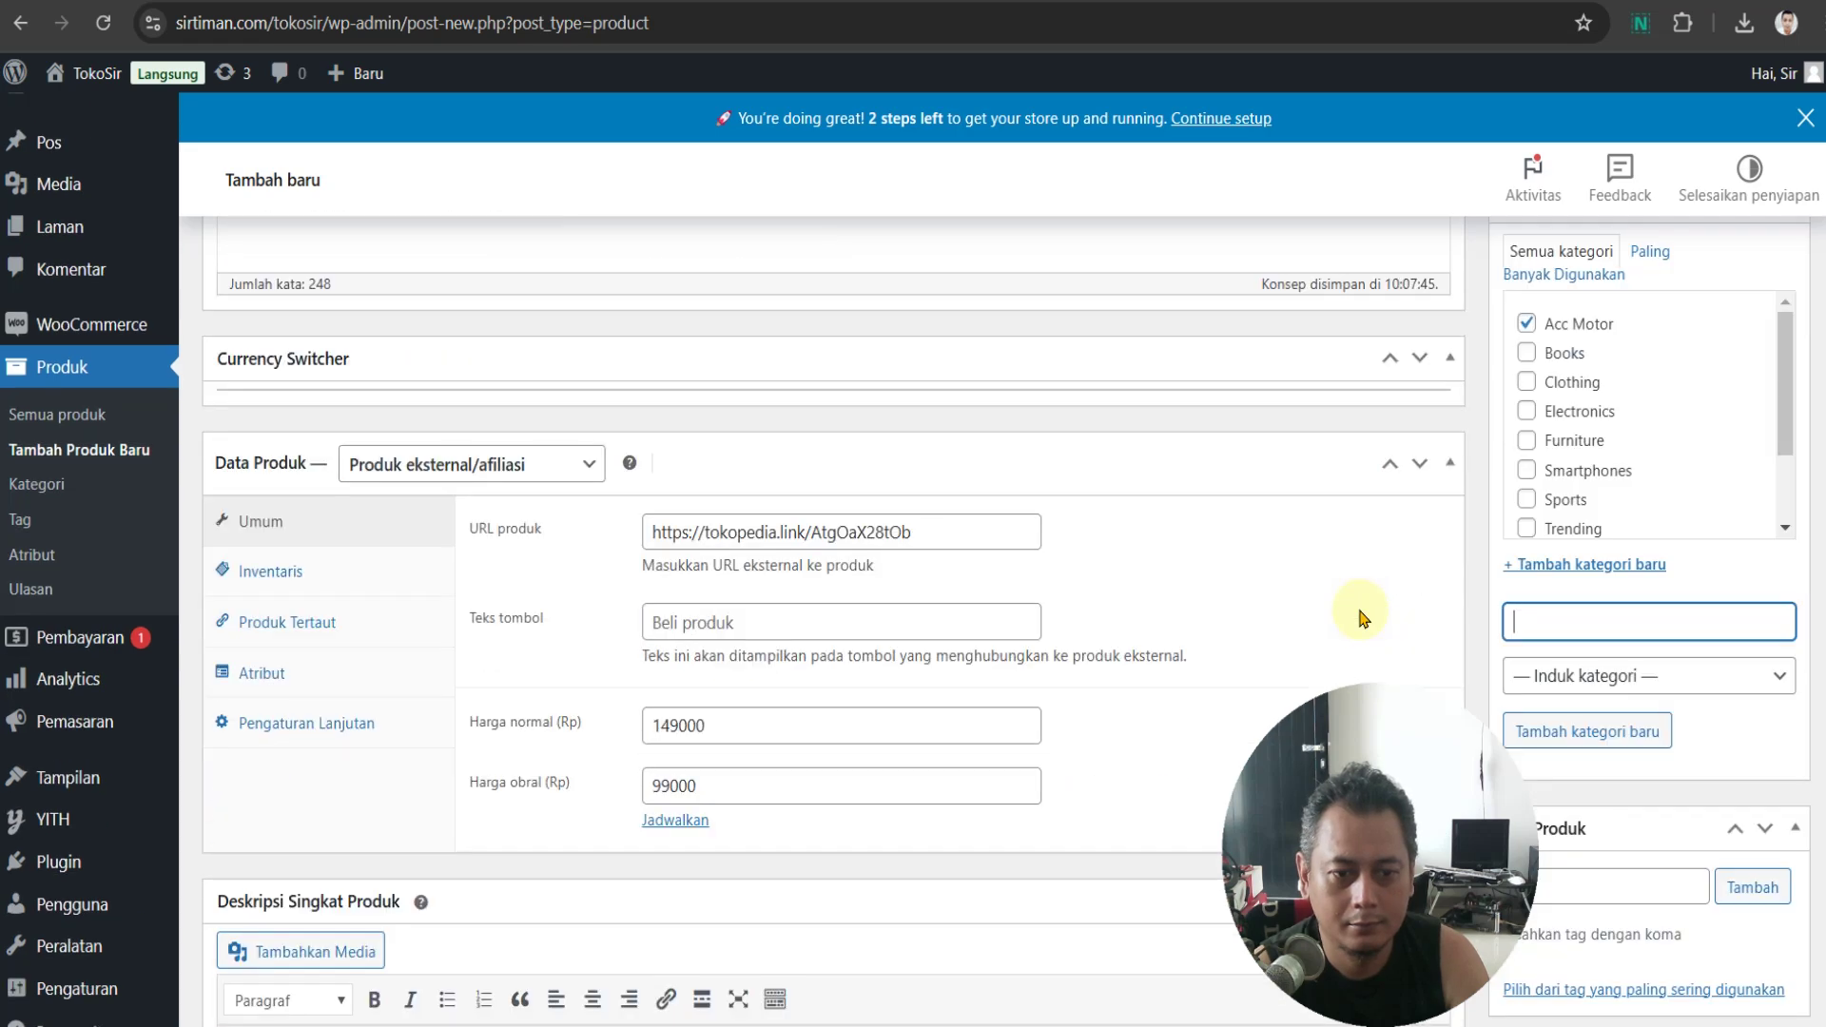
{"action": "scroll", "coordinate": [1359, 619], "scroll_direction": "up", "scroll_amount": 9}
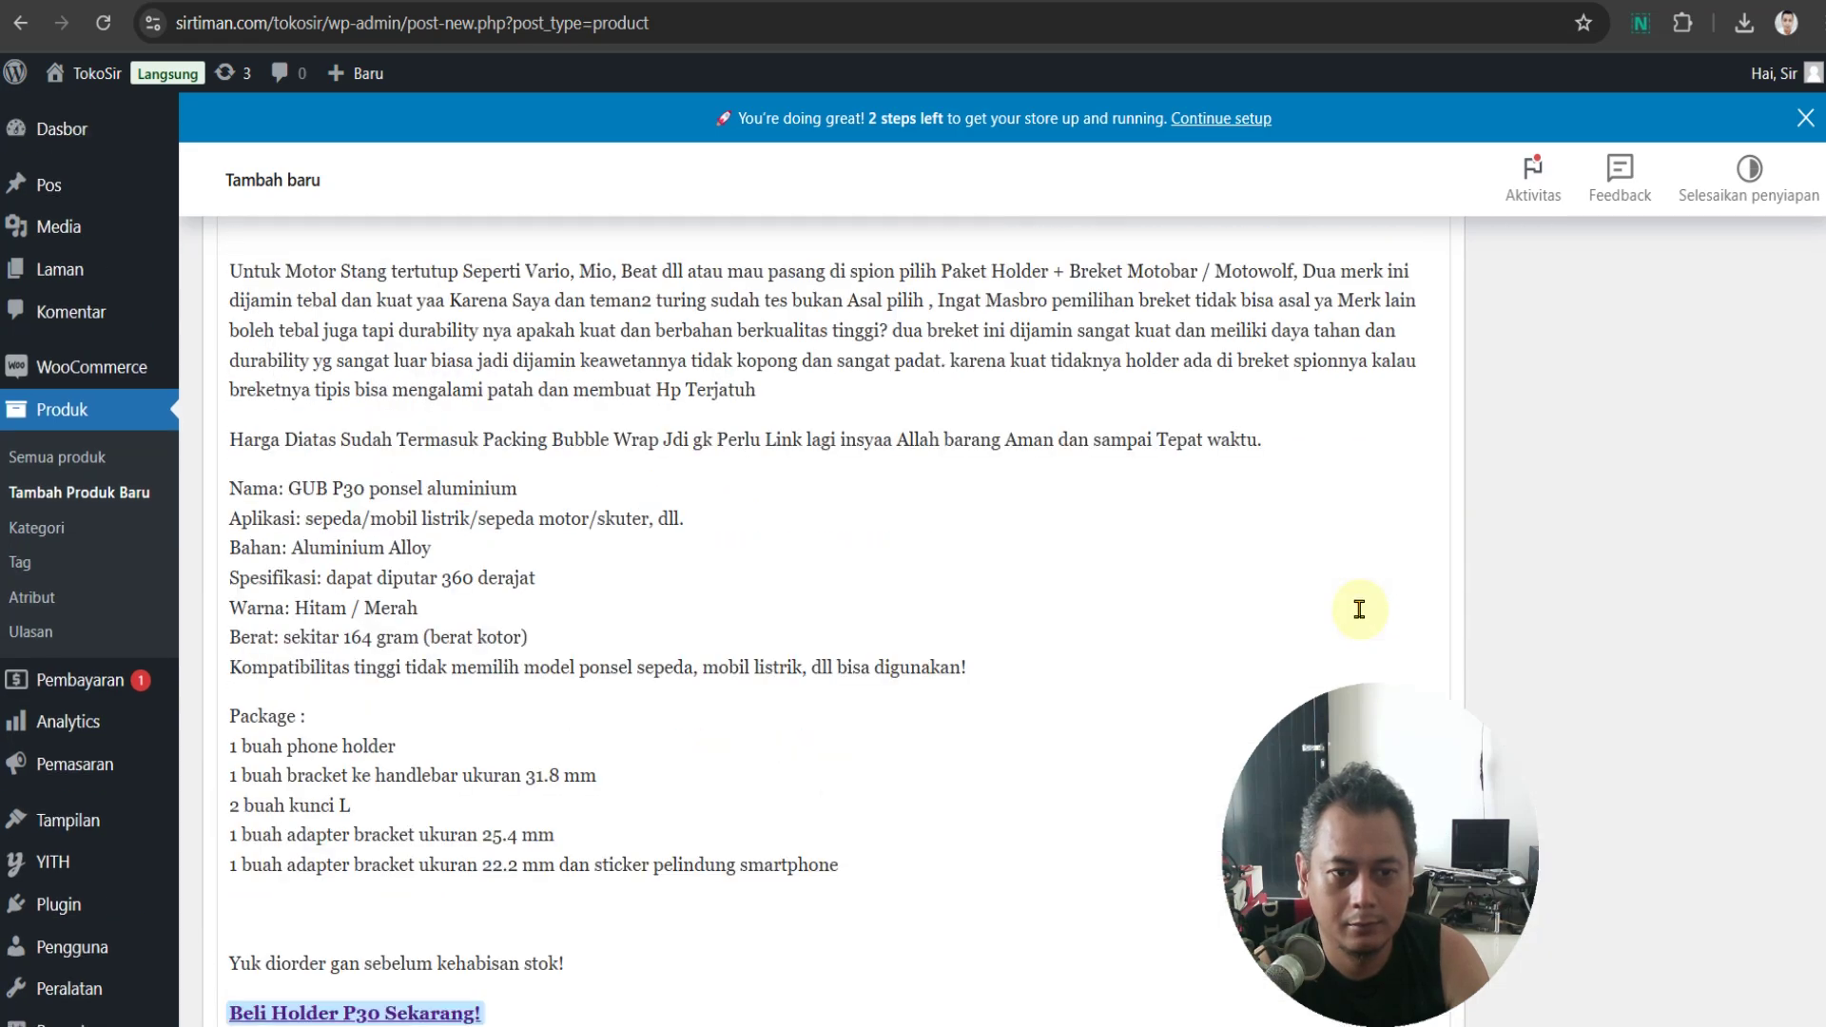
{"action": "scroll", "coordinate": [1359, 608], "scroll_direction": "up", "scroll_amount": 7}
{"action": "scroll", "coordinate": [1359, 609], "scroll_direction": "down", "scroll_amount": 6}
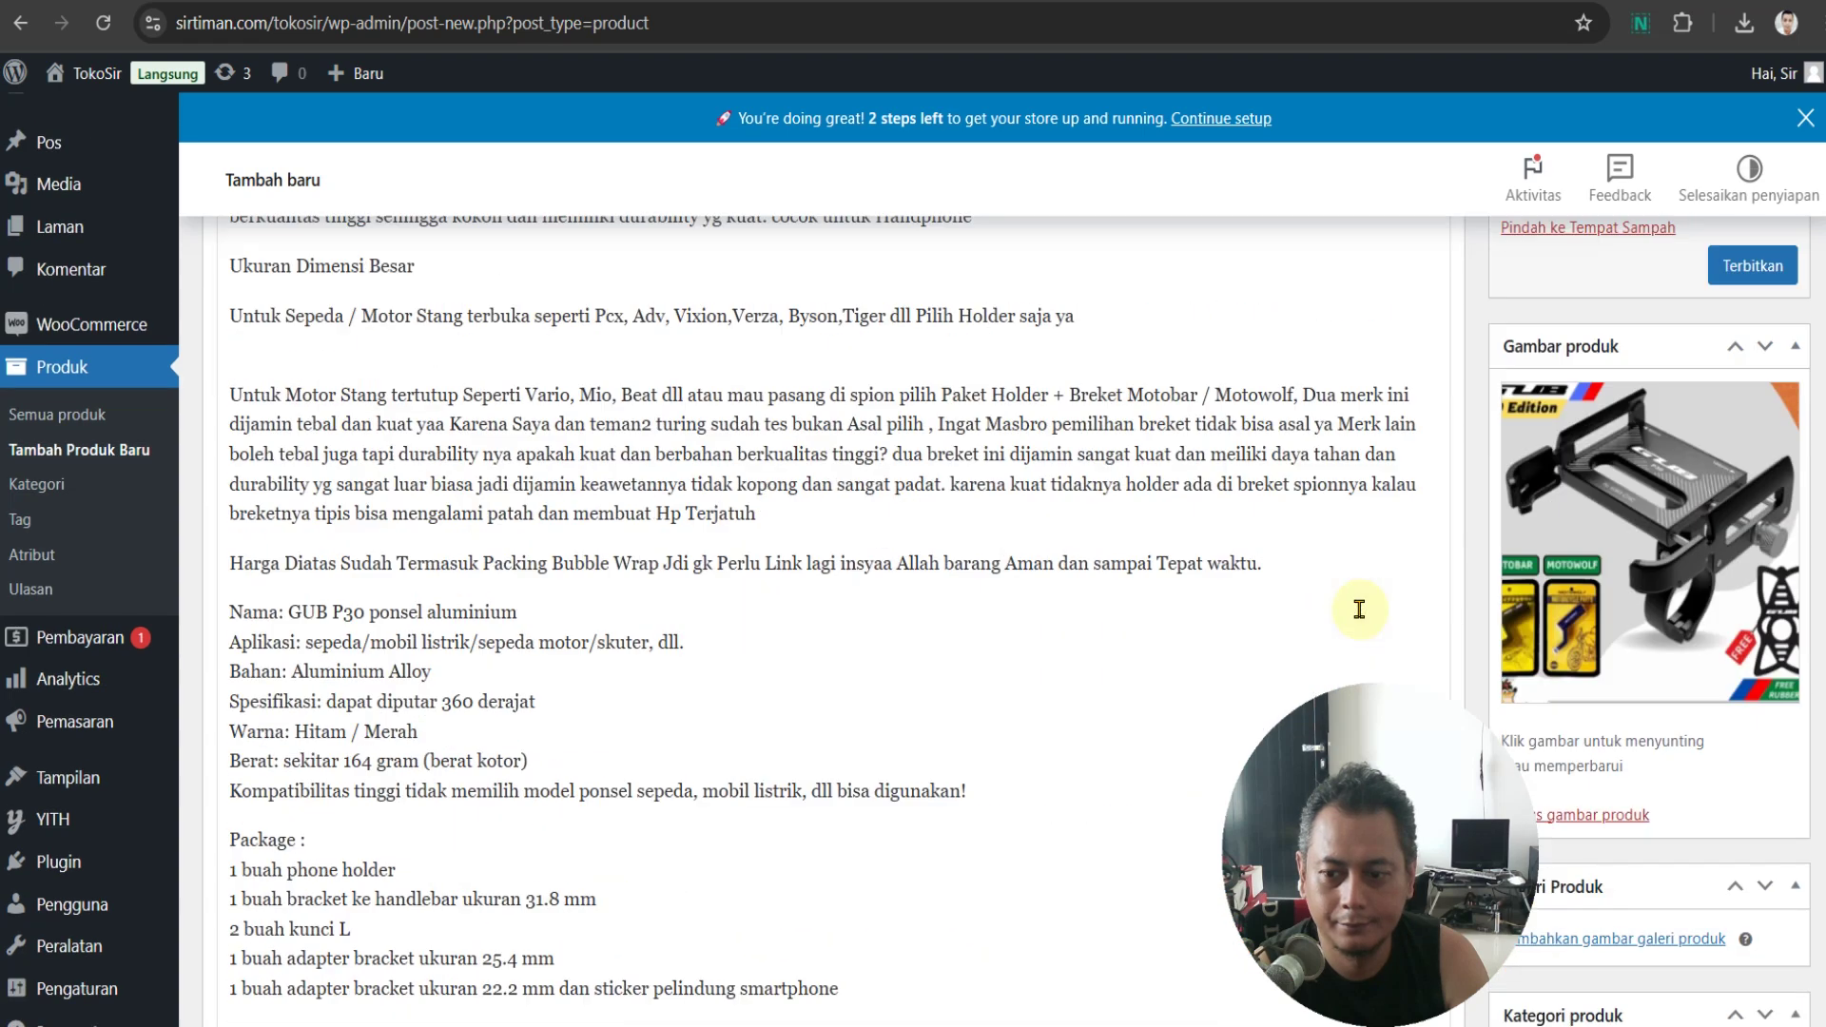
{"action": "scroll", "coordinate": [1359, 608], "scroll_direction": "up", "scroll_amount": 5}
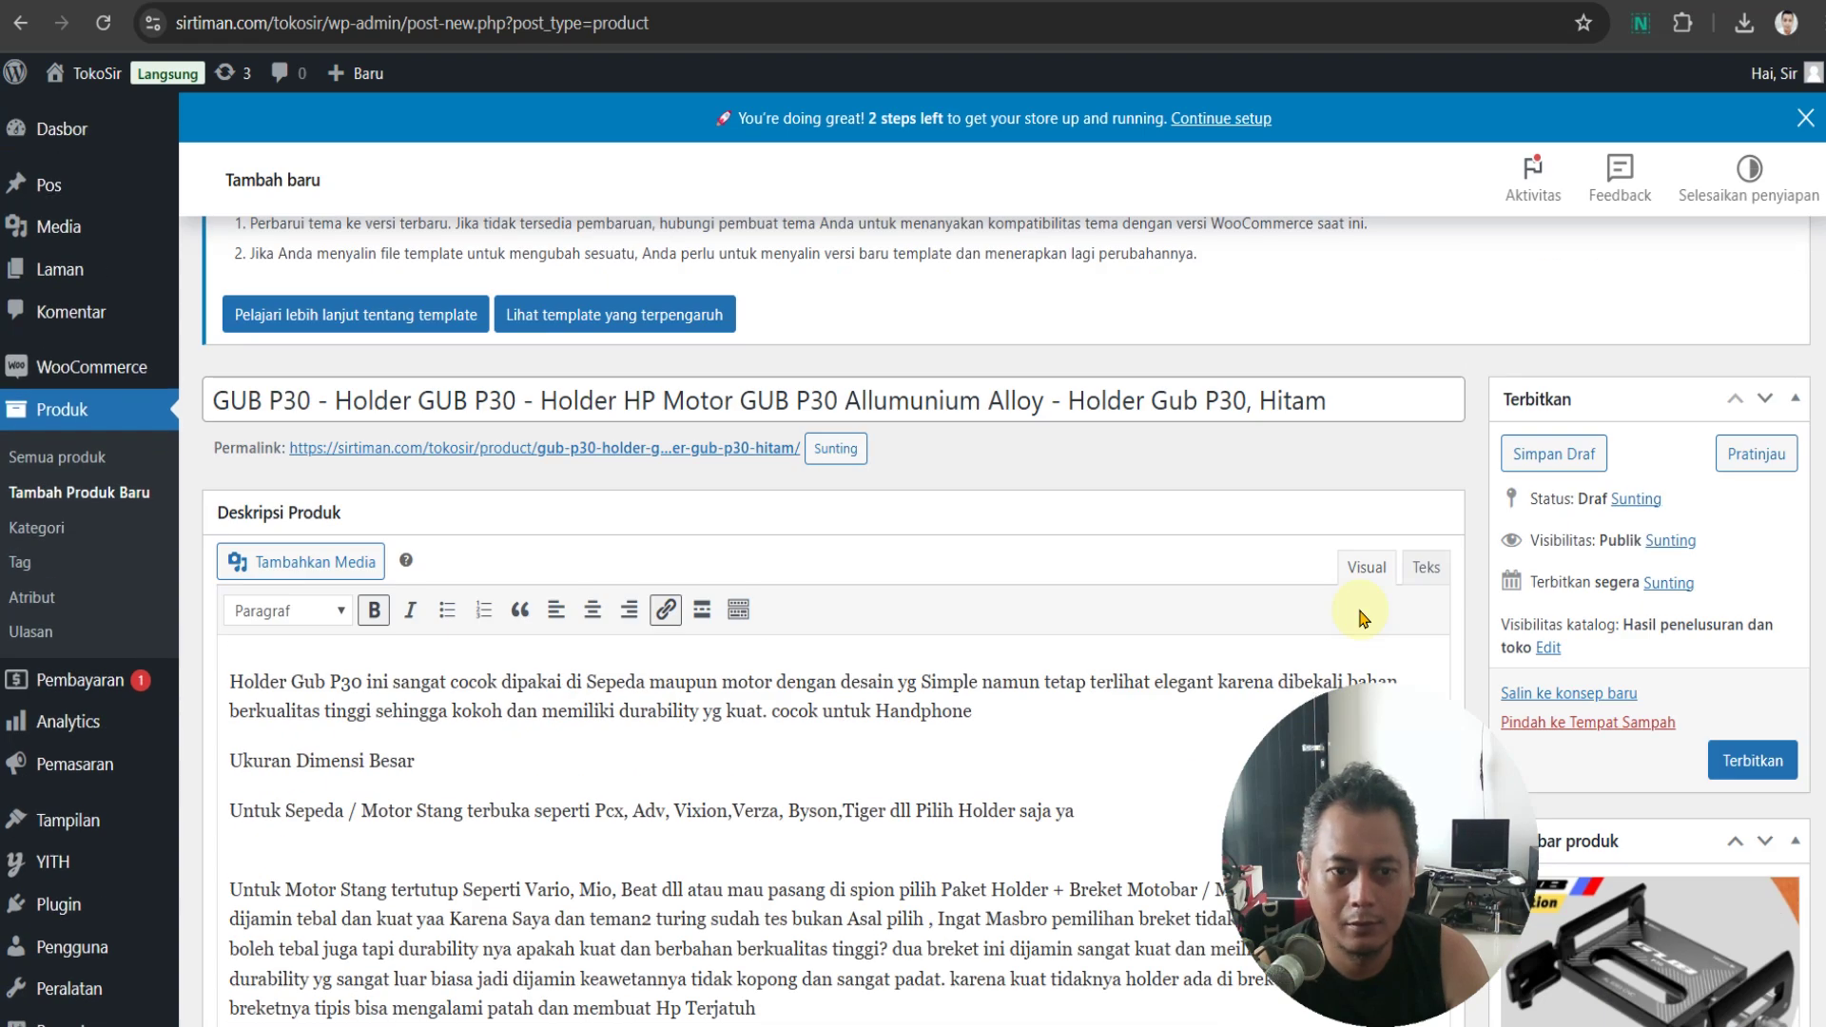
{"action": "left_click", "coordinate": [1759, 764]}
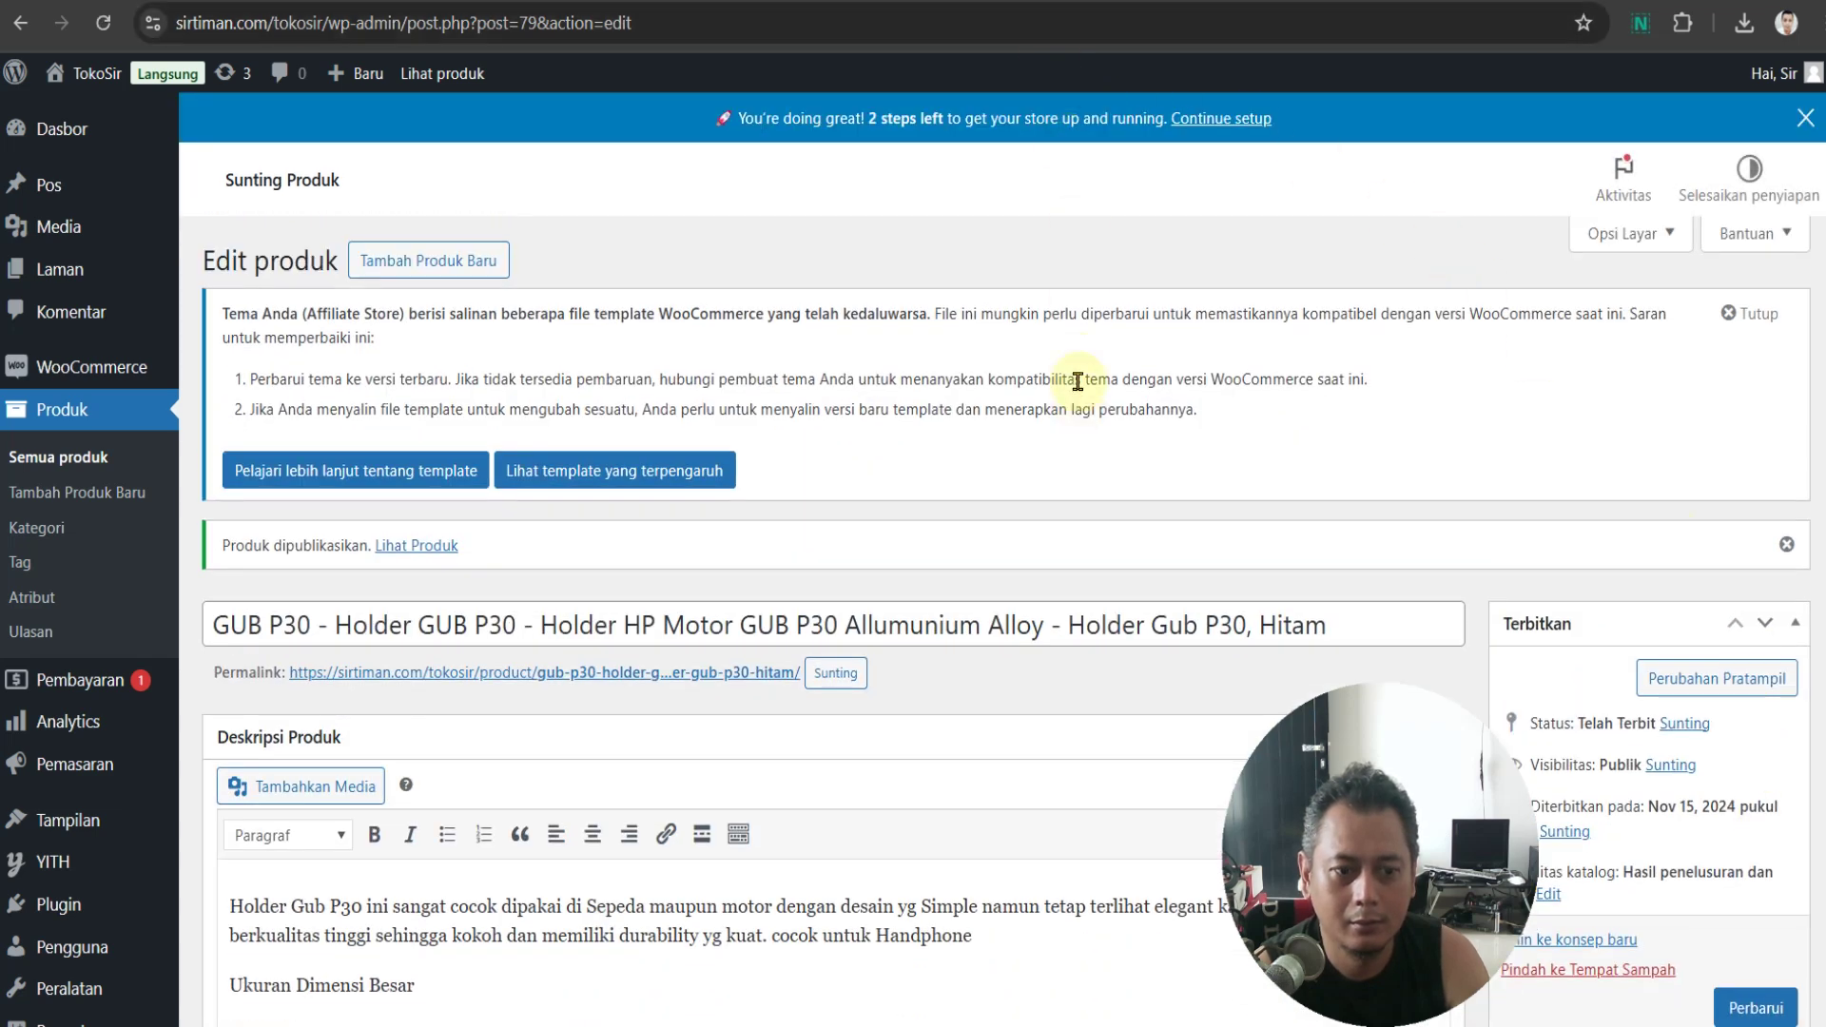
Reload the TokoSir shop page, open the GUB P30 product and check its prices, categories and description
{"action": "left_click", "coordinate": [479, 48]}
{"action": "left_click", "coordinate": [102, 22]}
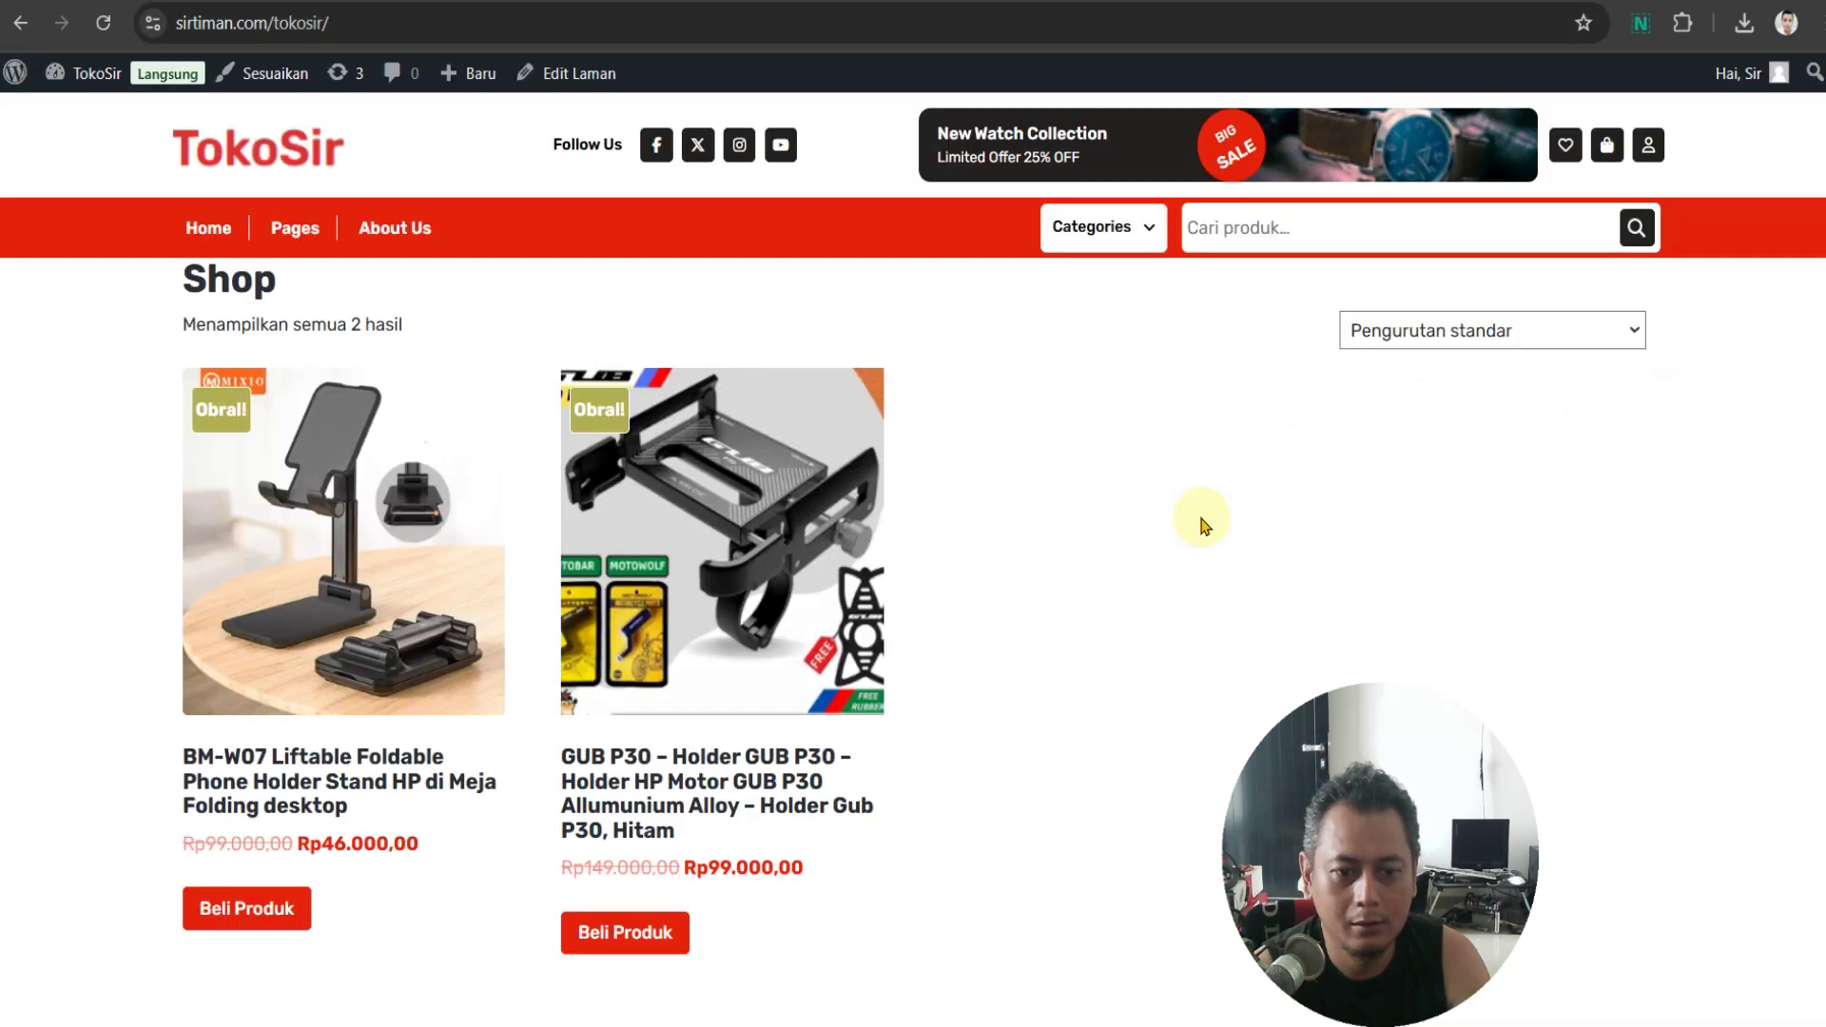
{"action": "left_click", "coordinate": [752, 765]}
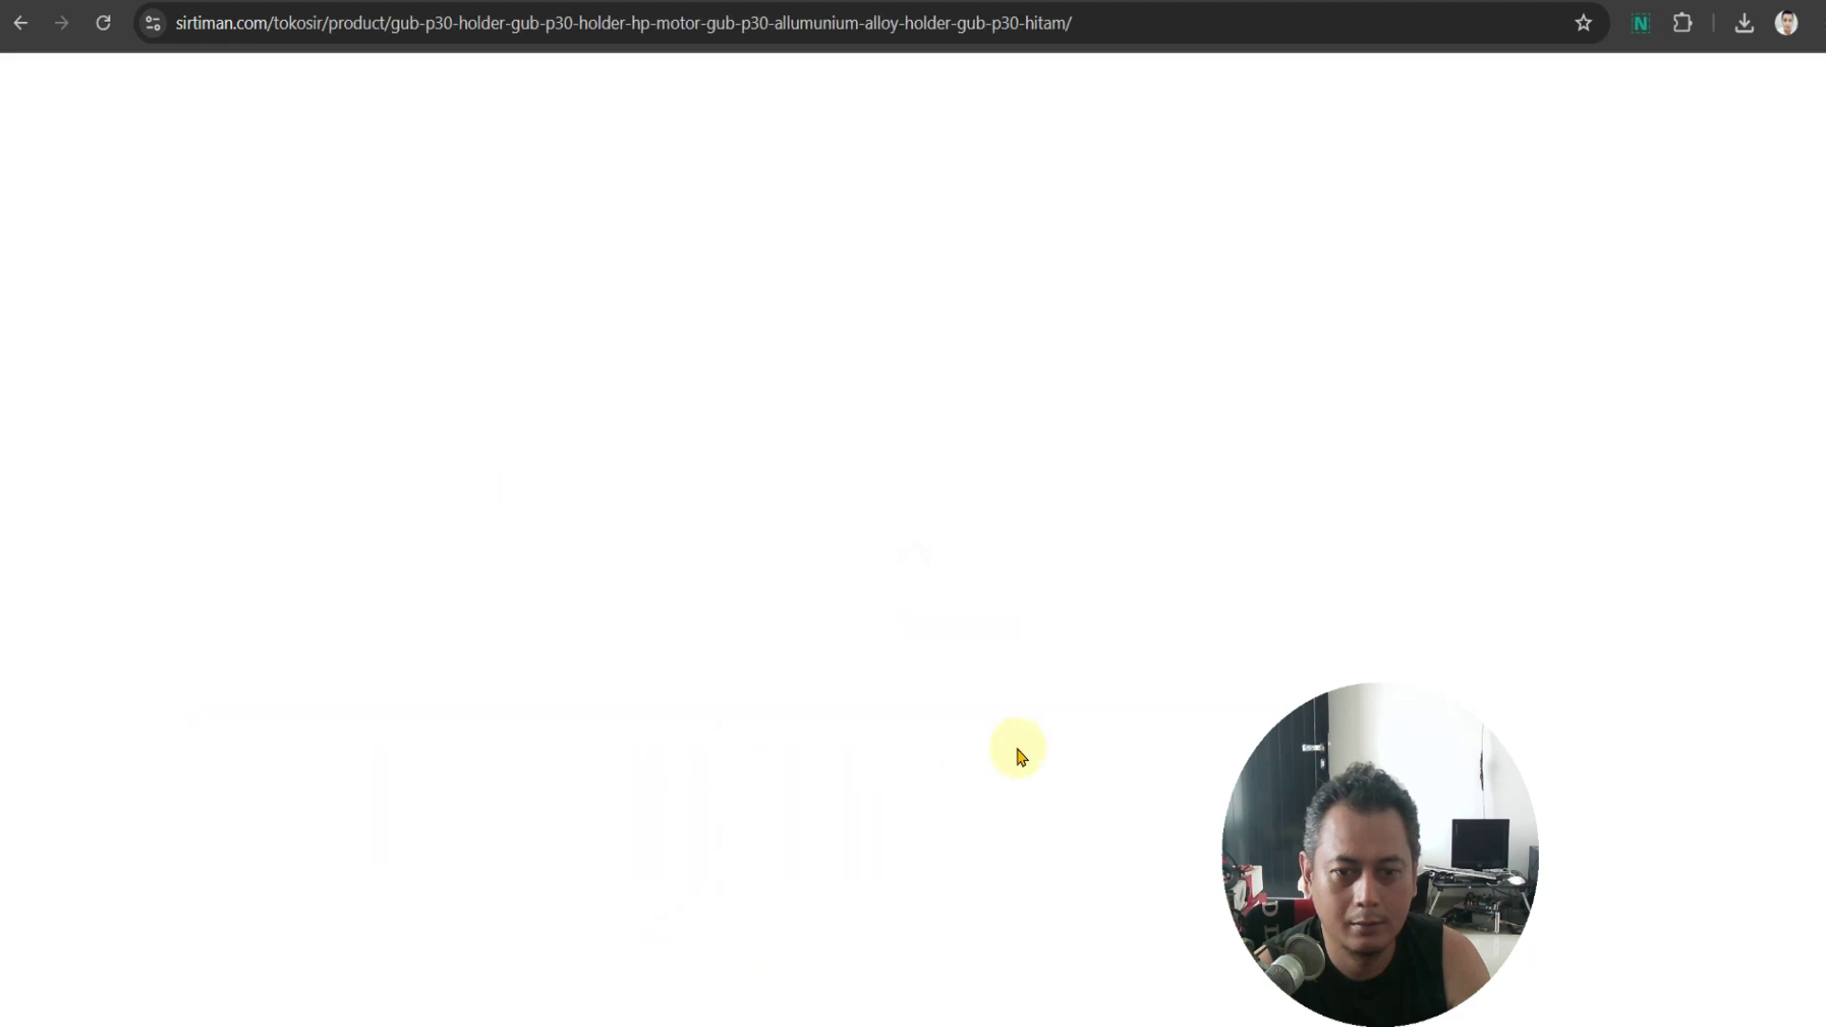
{"action": "scroll", "coordinate": [1019, 751], "scroll_direction": "down", "scroll_amount": 1}
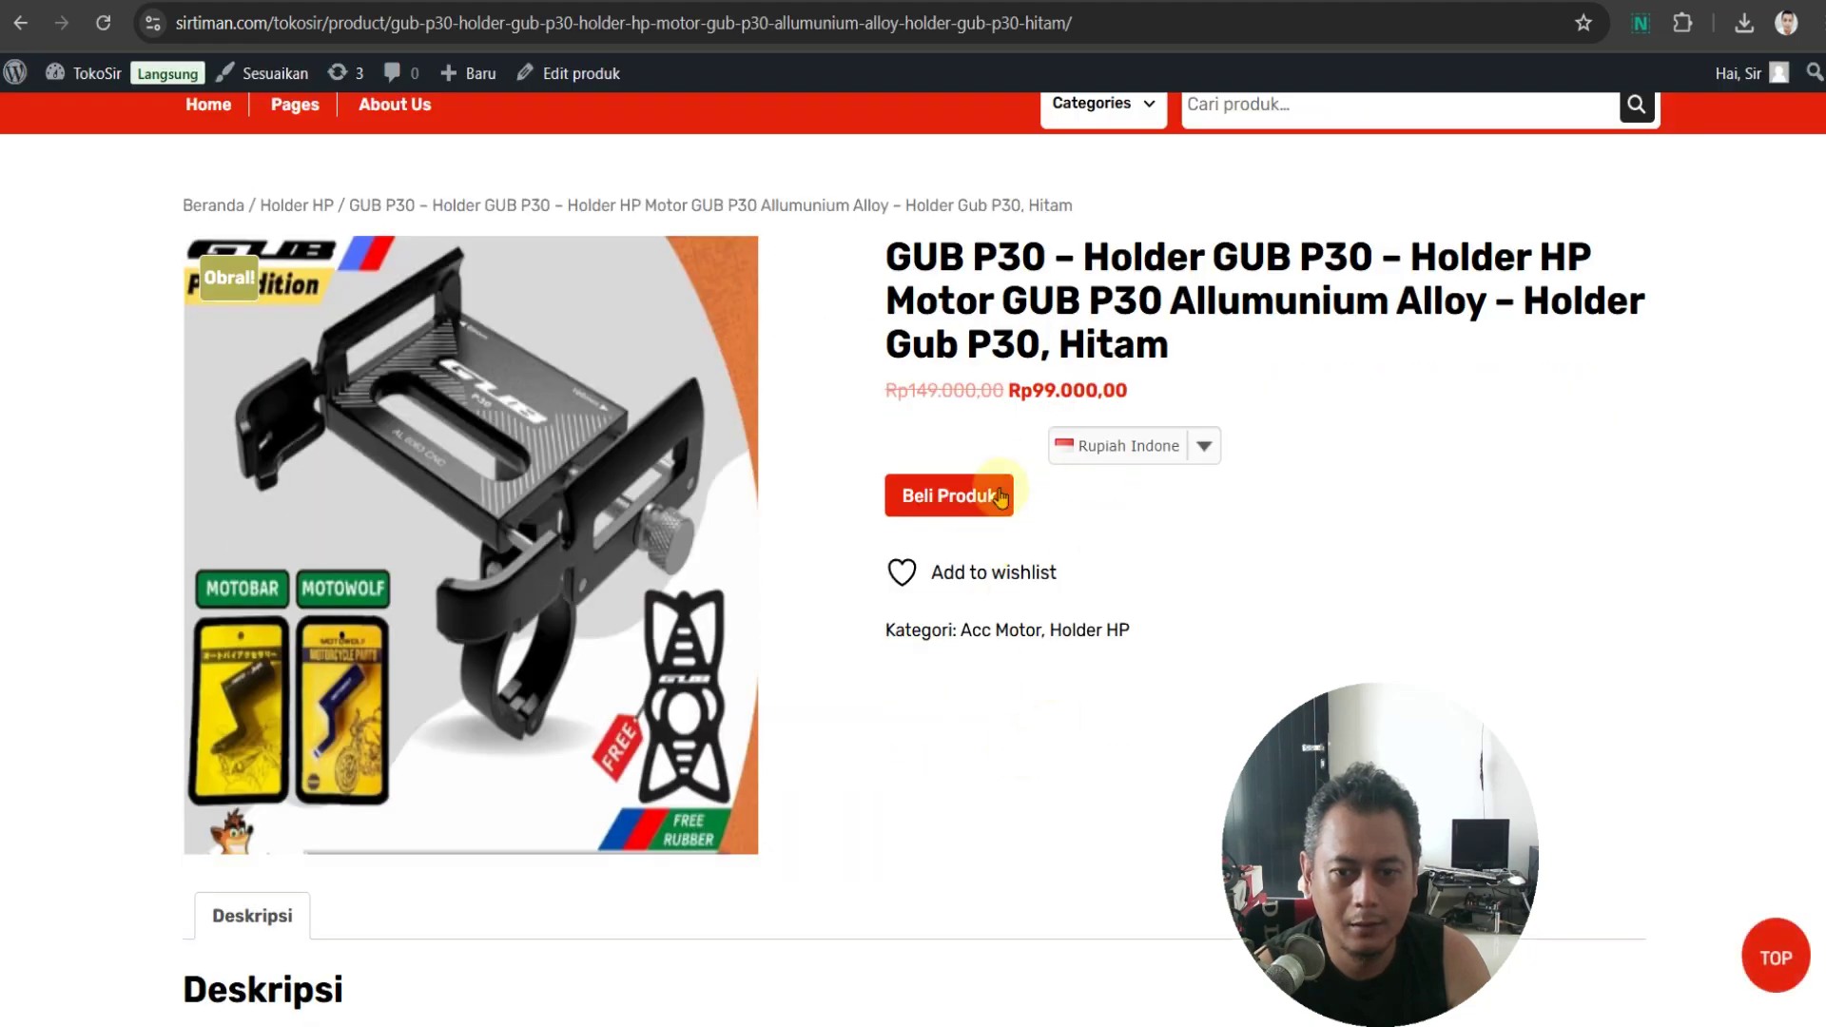
{"action": "scroll", "coordinate": [1105, 679], "scroll_direction": "down", "scroll_amount": 5}
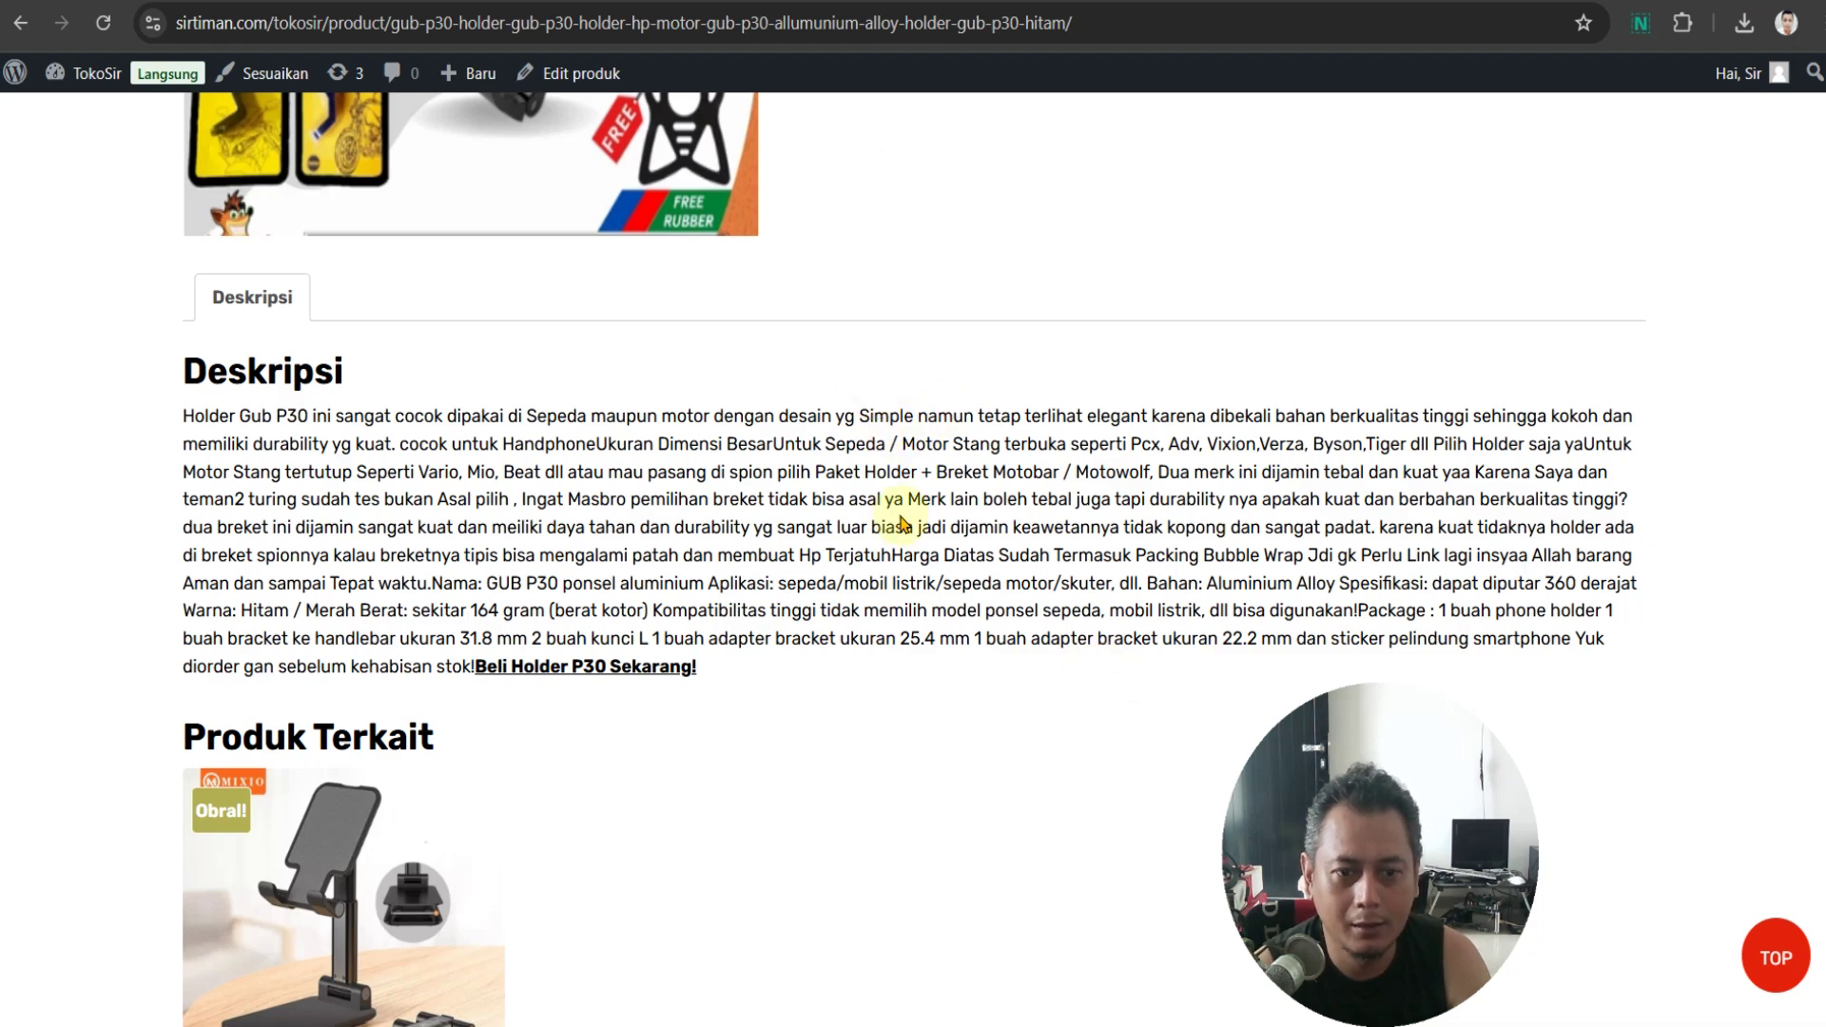
{"action": "scroll", "coordinate": [940, 699], "scroll_direction": "up", "scroll_amount": 6}
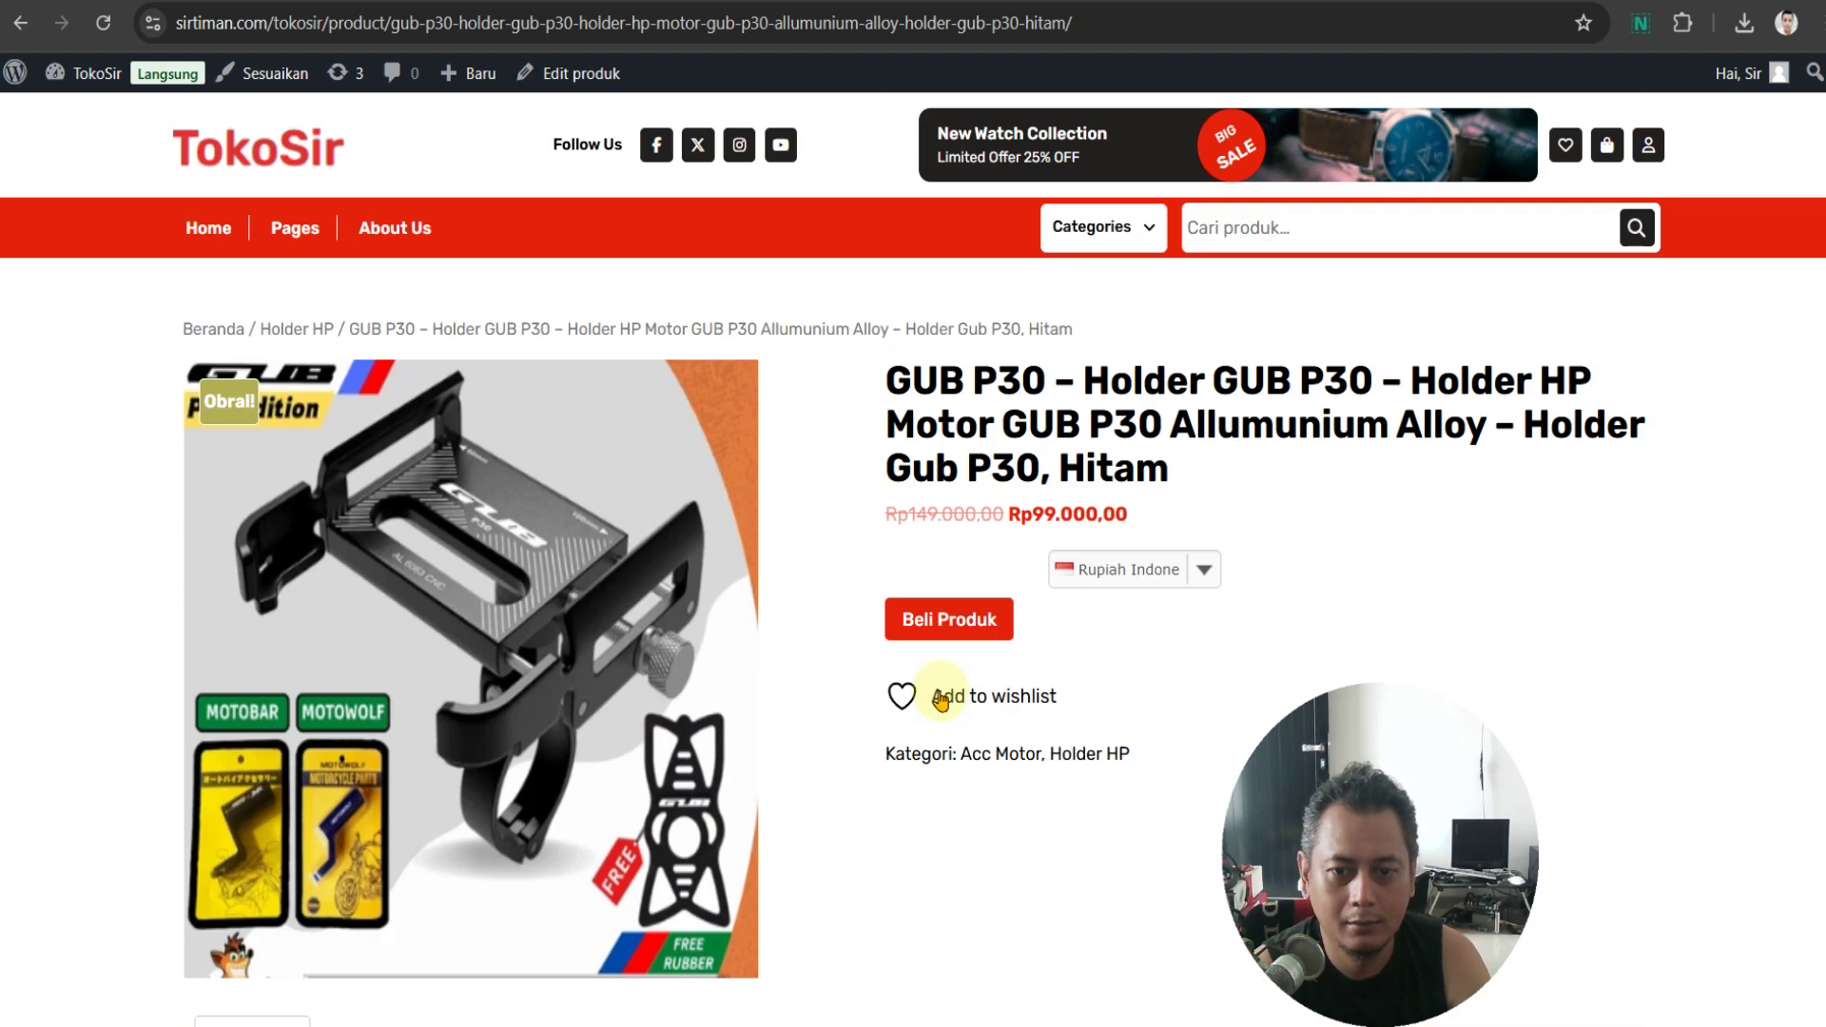
Cut the opening "Holder Gub P30" paragraph and its empty line out of the product's main description and go to the short description
{"action": "key", "text": "ctrl+Tab"}
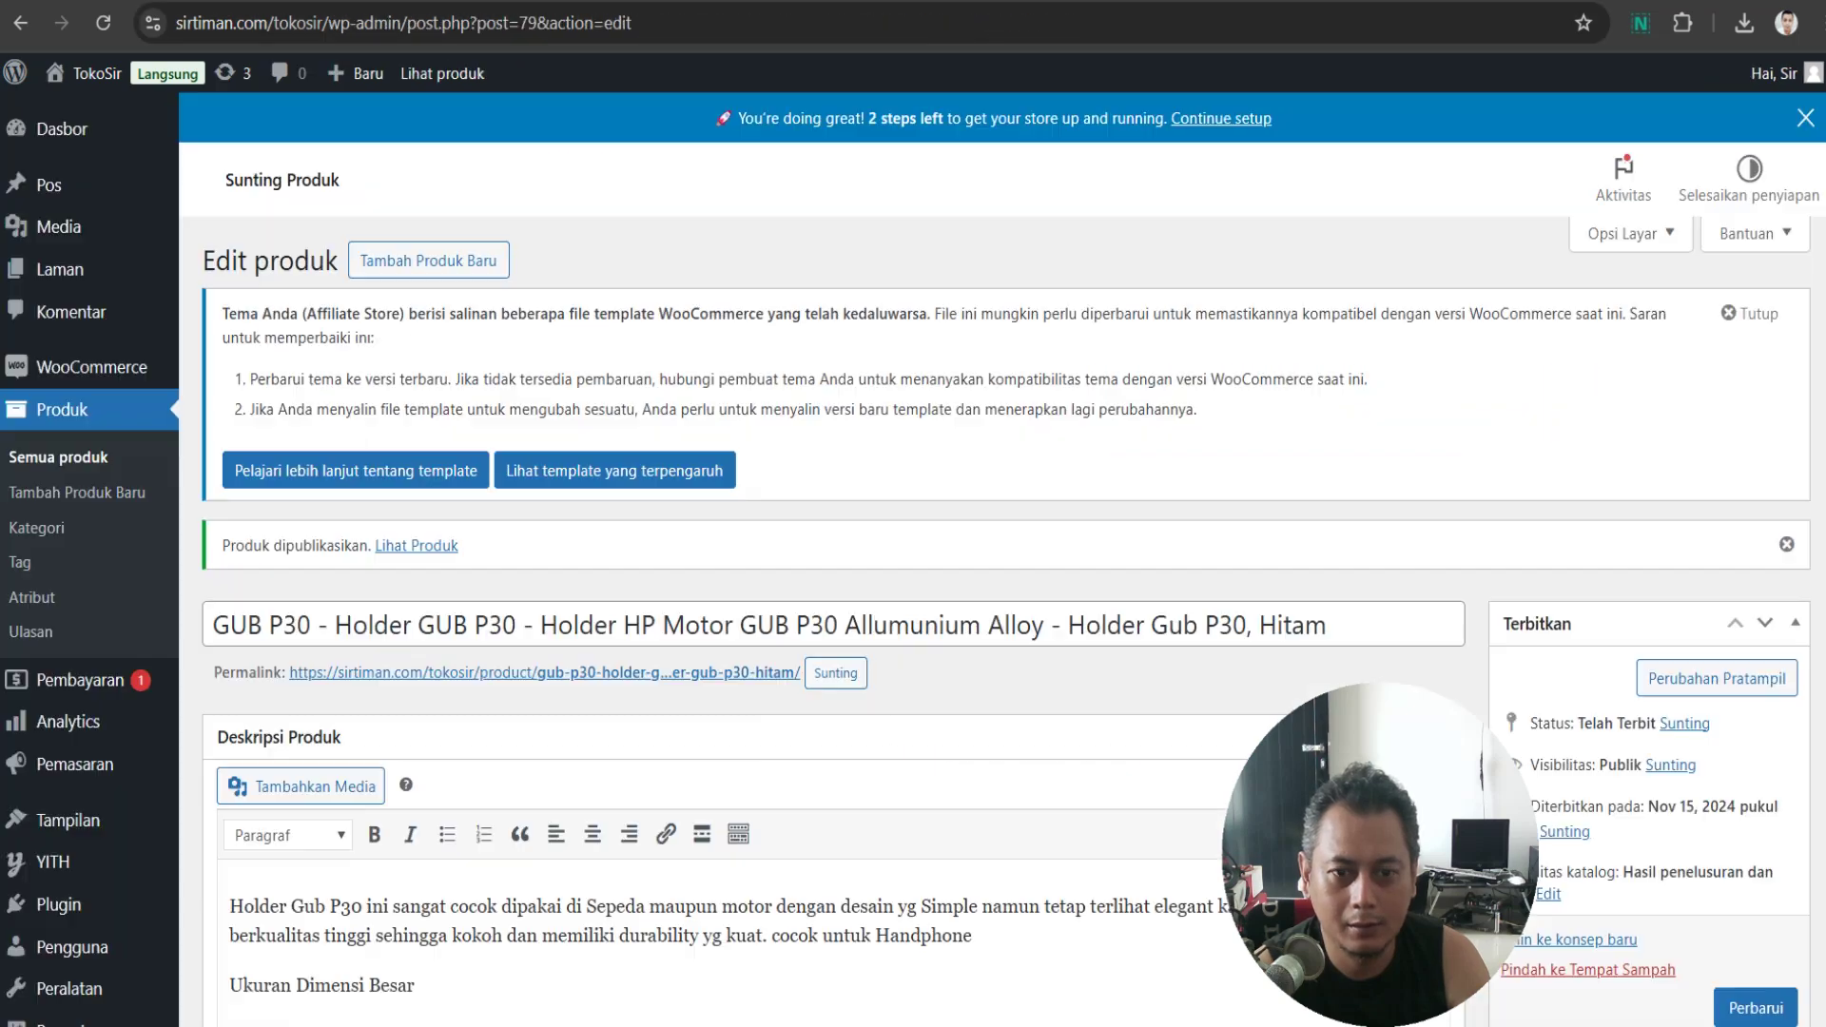
{"action": "scroll", "coordinate": [868, 704], "scroll_direction": "down", "scroll_amount": 5}
{"action": "scroll", "coordinate": [881, 718], "scroll_direction": "down", "scroll_amount": 9}
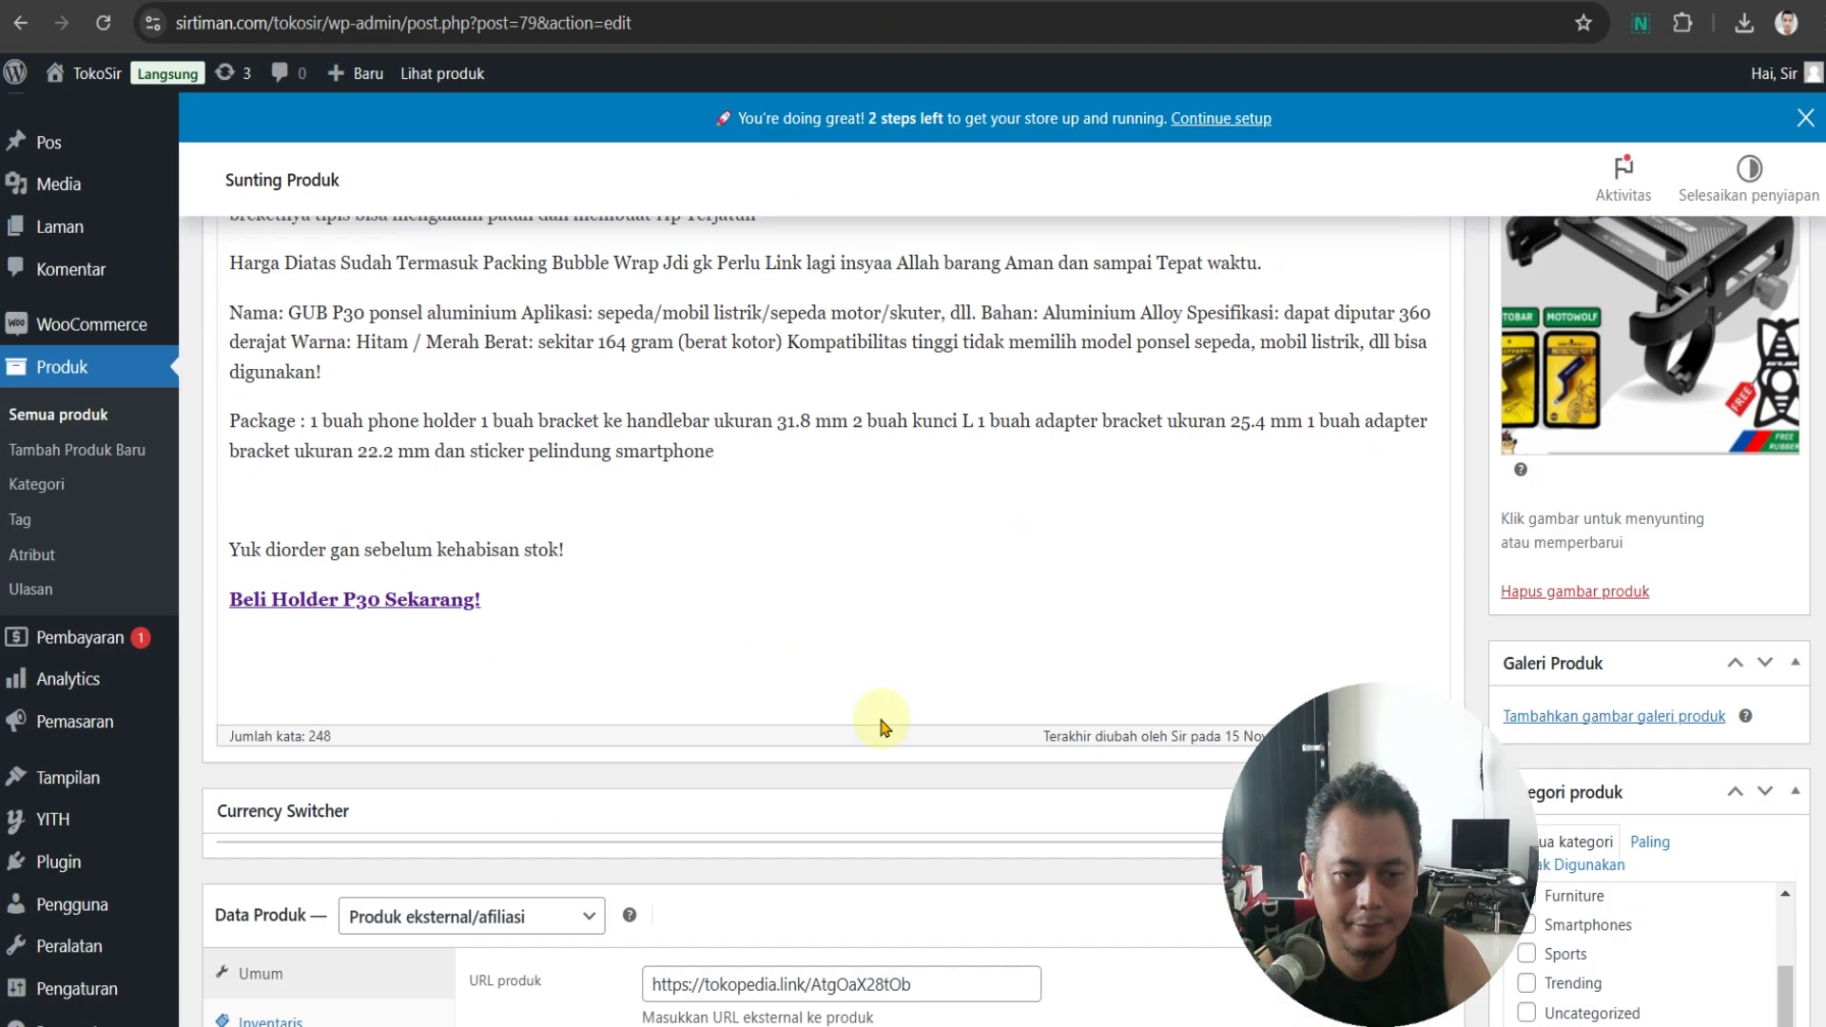
{"action": "scroll", "coordinate": [880, 718], "scroll_direction": "up", "scroll_amount": 10}
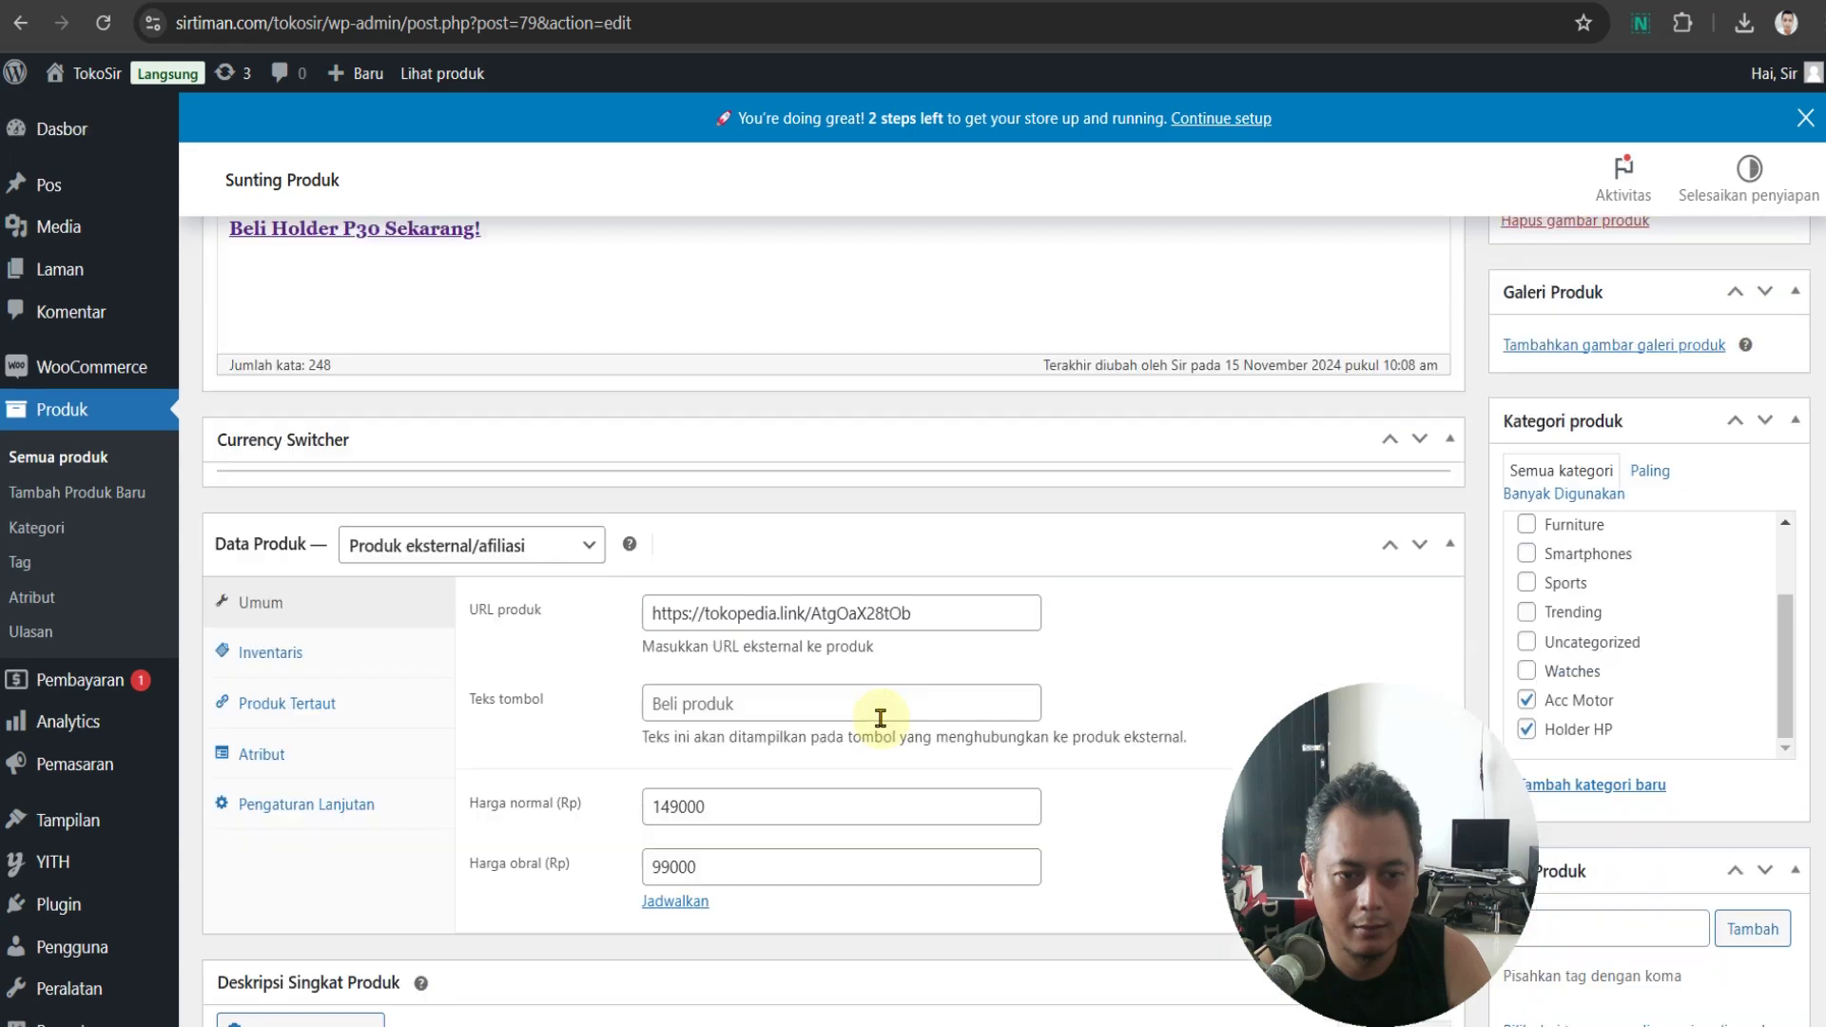
{"action": "scroll", "coordinate": [881, 718], "scroll_direction": "up", "scroll_amount": 2}
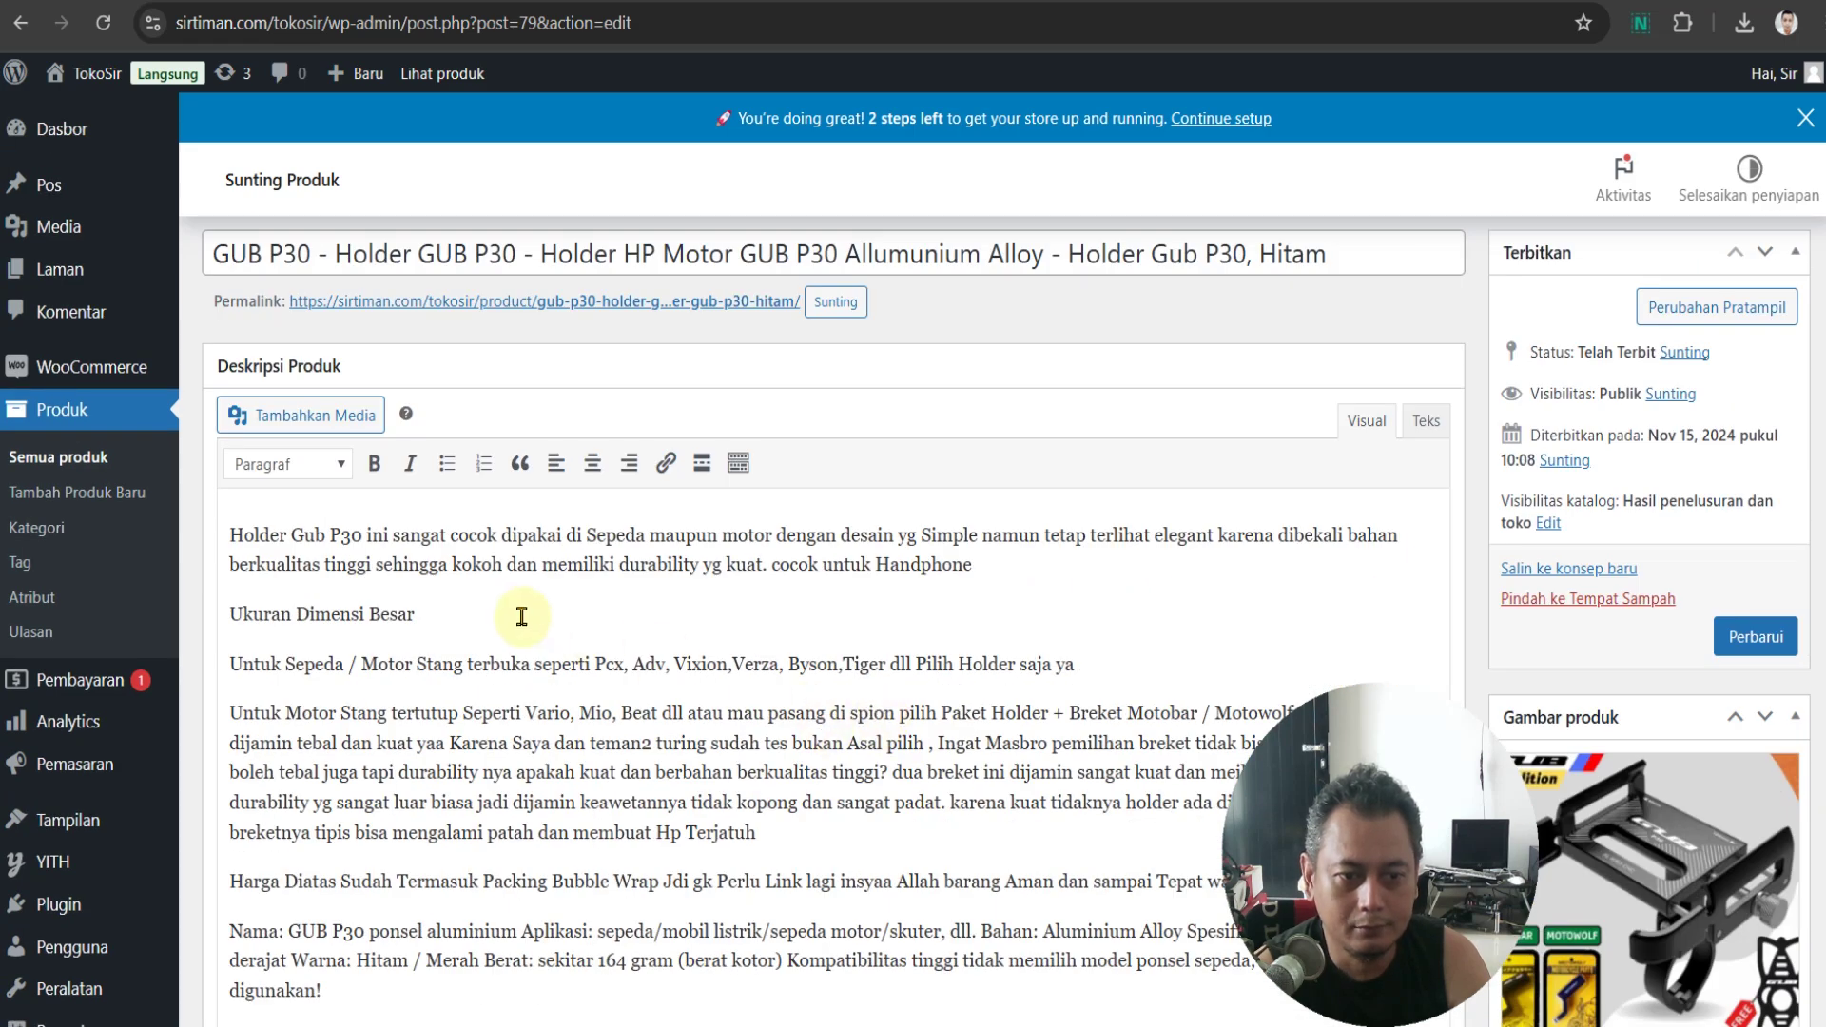
{"action": "left_click_drag", "start_coordinate": [276, 554], "coordinate": [980, 576]}
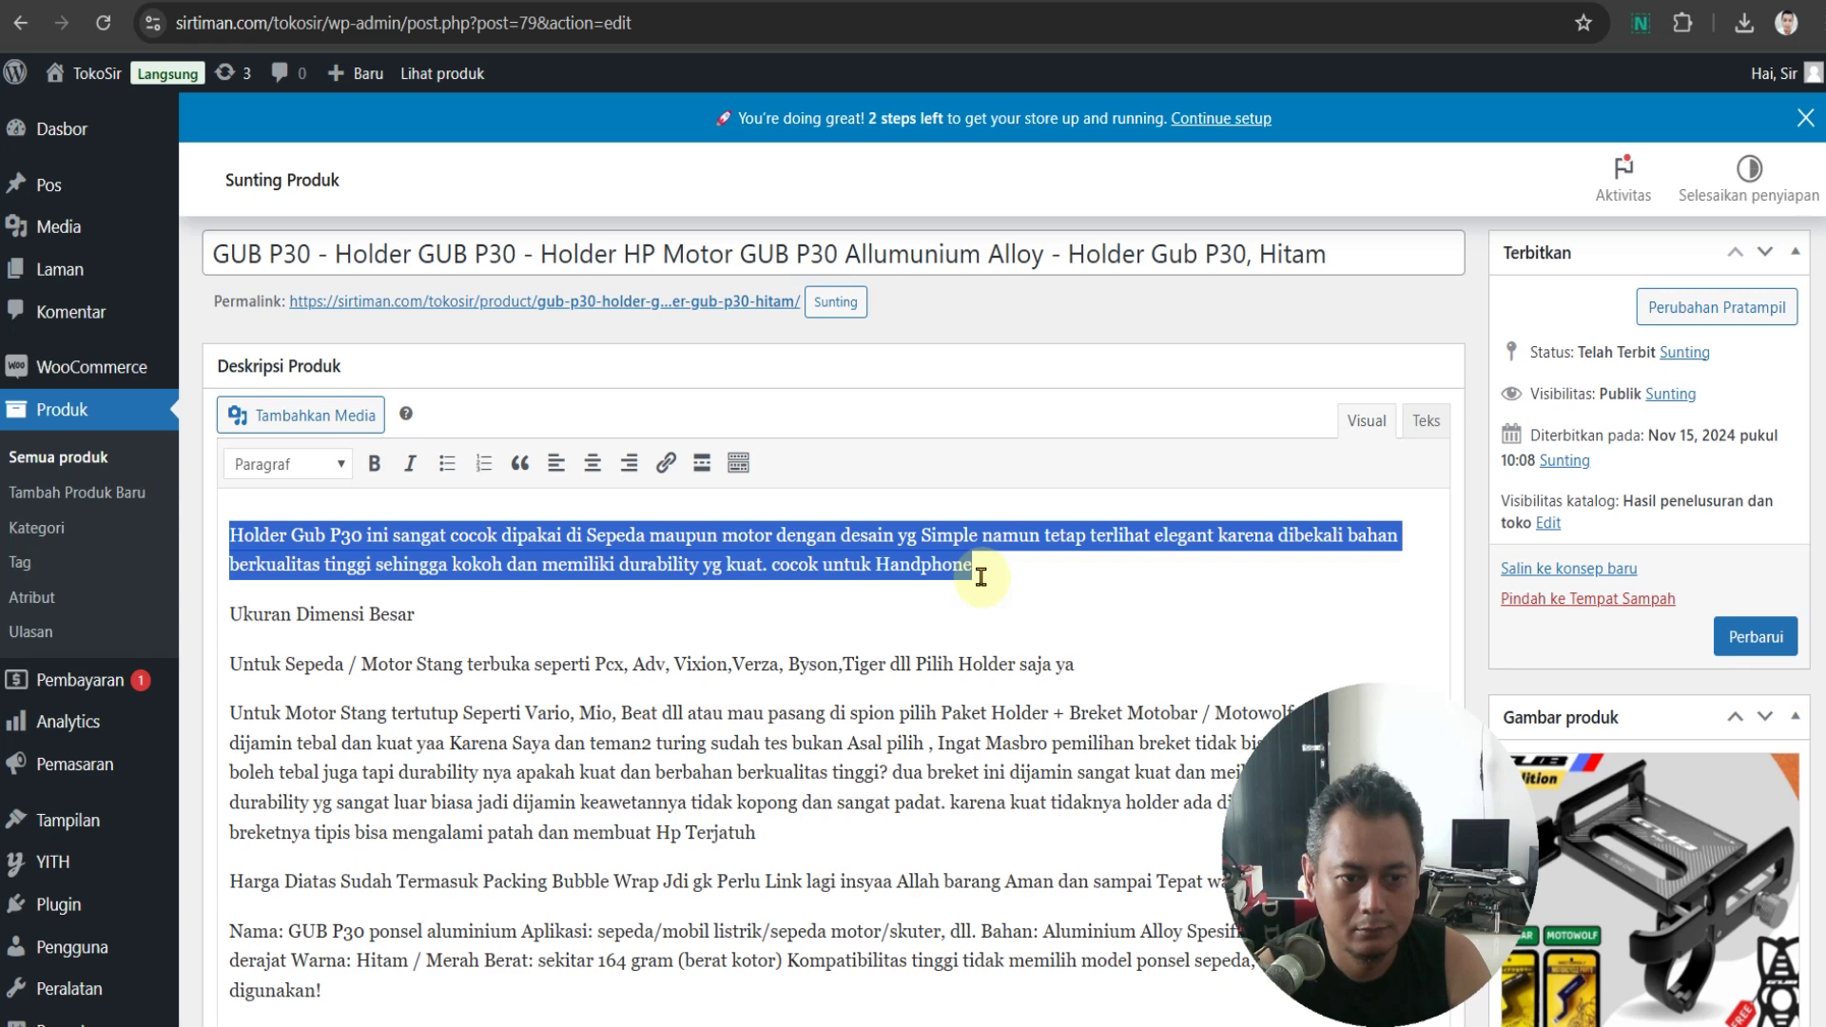
{"action": "right_click", "coordinate": [937, 560]}
{"action": "left_click", "coordinate": [1052, 36]}
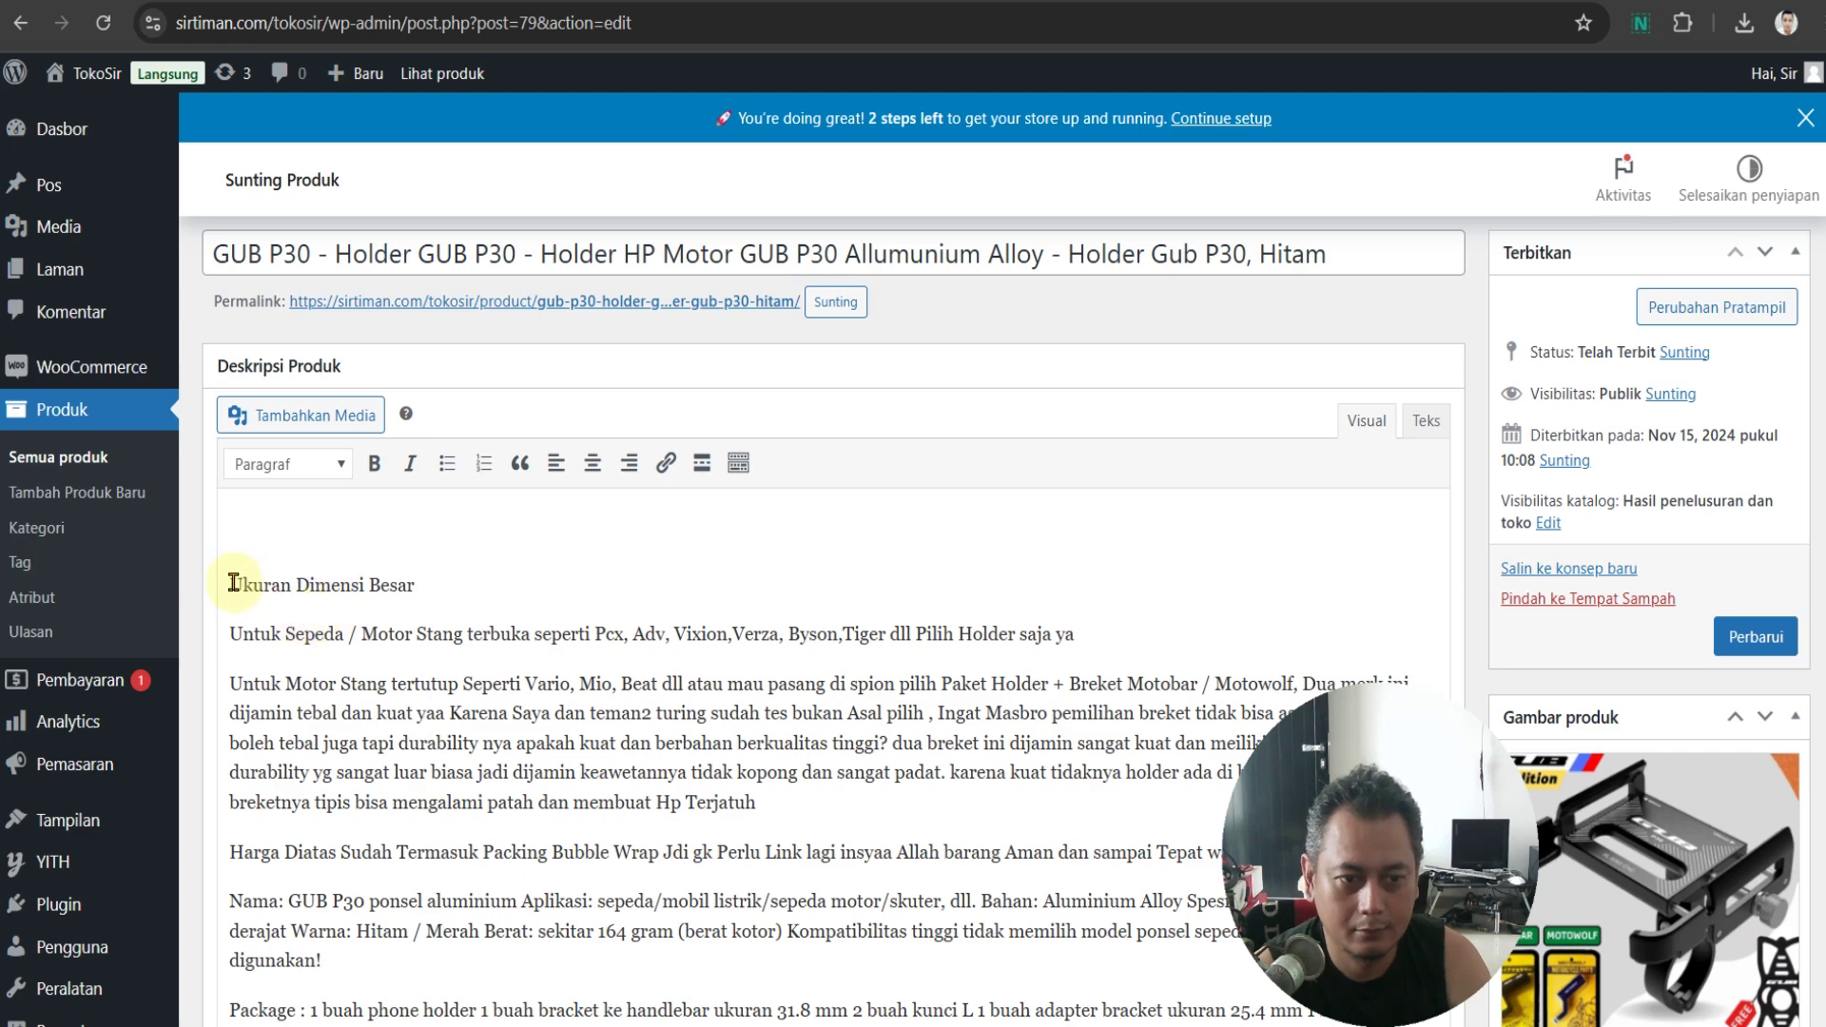
{"action": "key", "text": "BackSpace"}
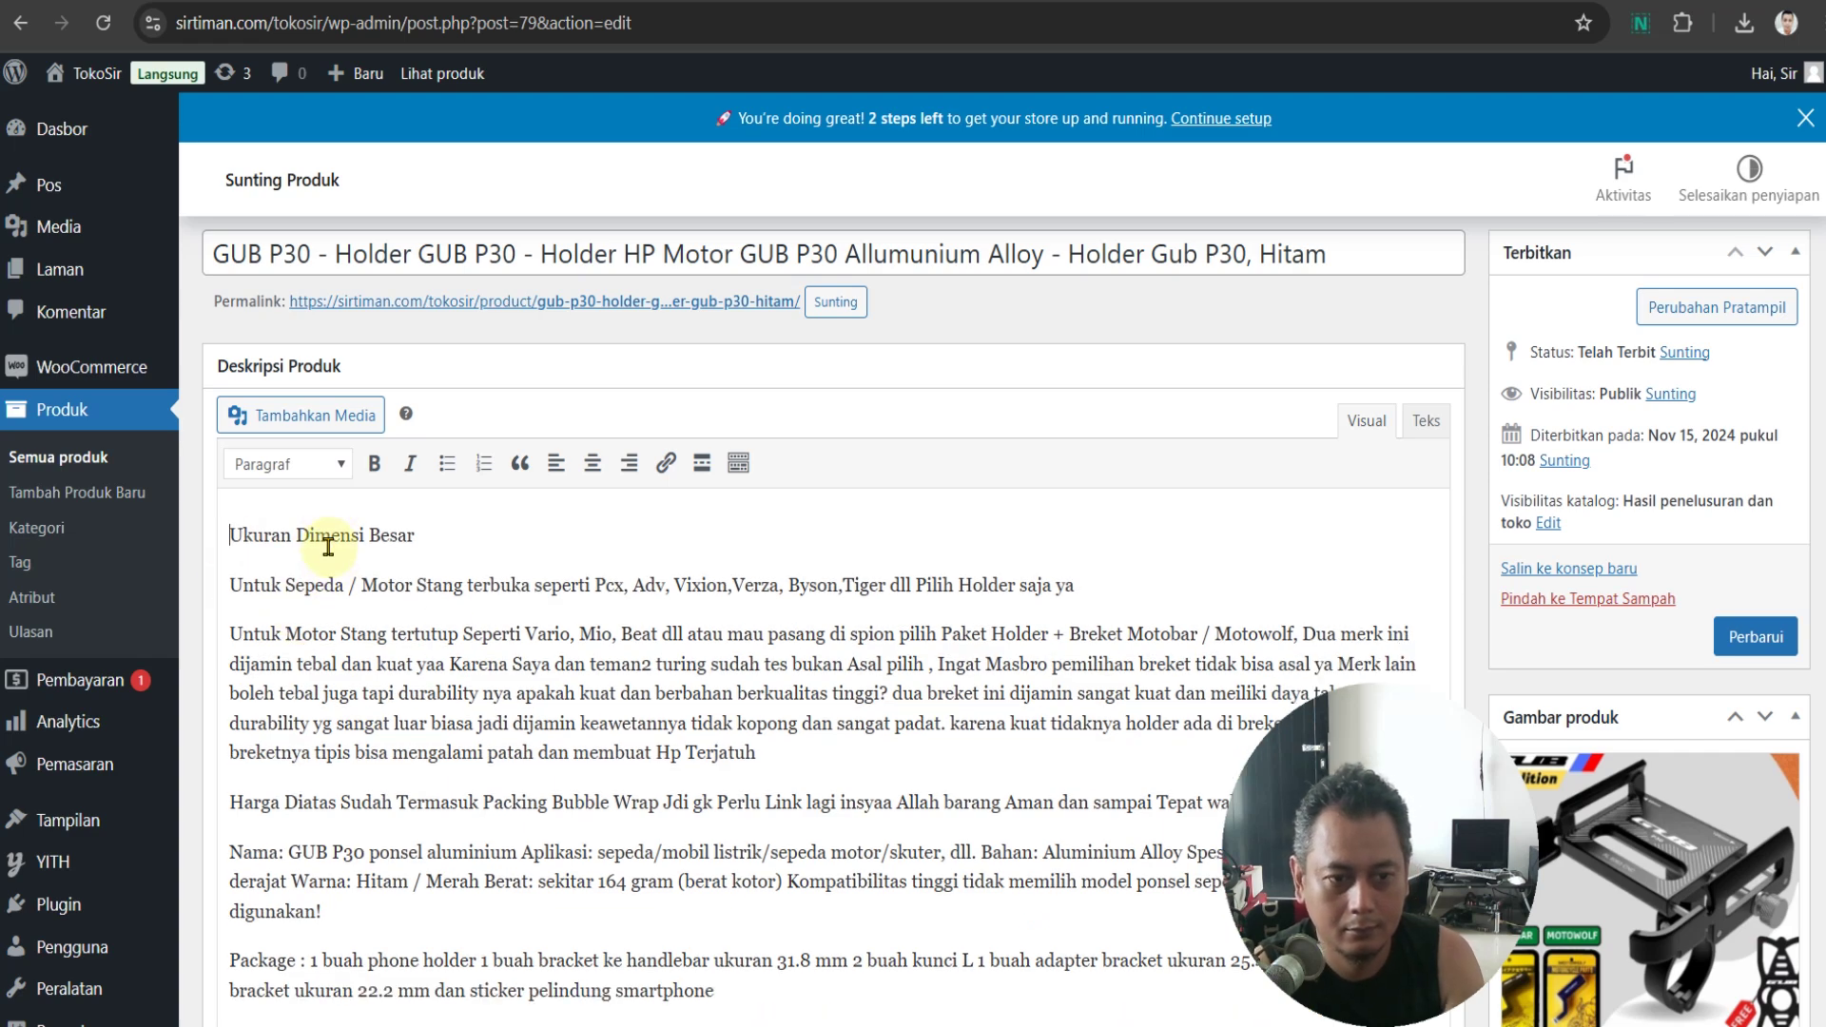
{"action": "scroll", "coordinate": [582, 766], "scroll_direction": "down", "scroll_amount": 12}
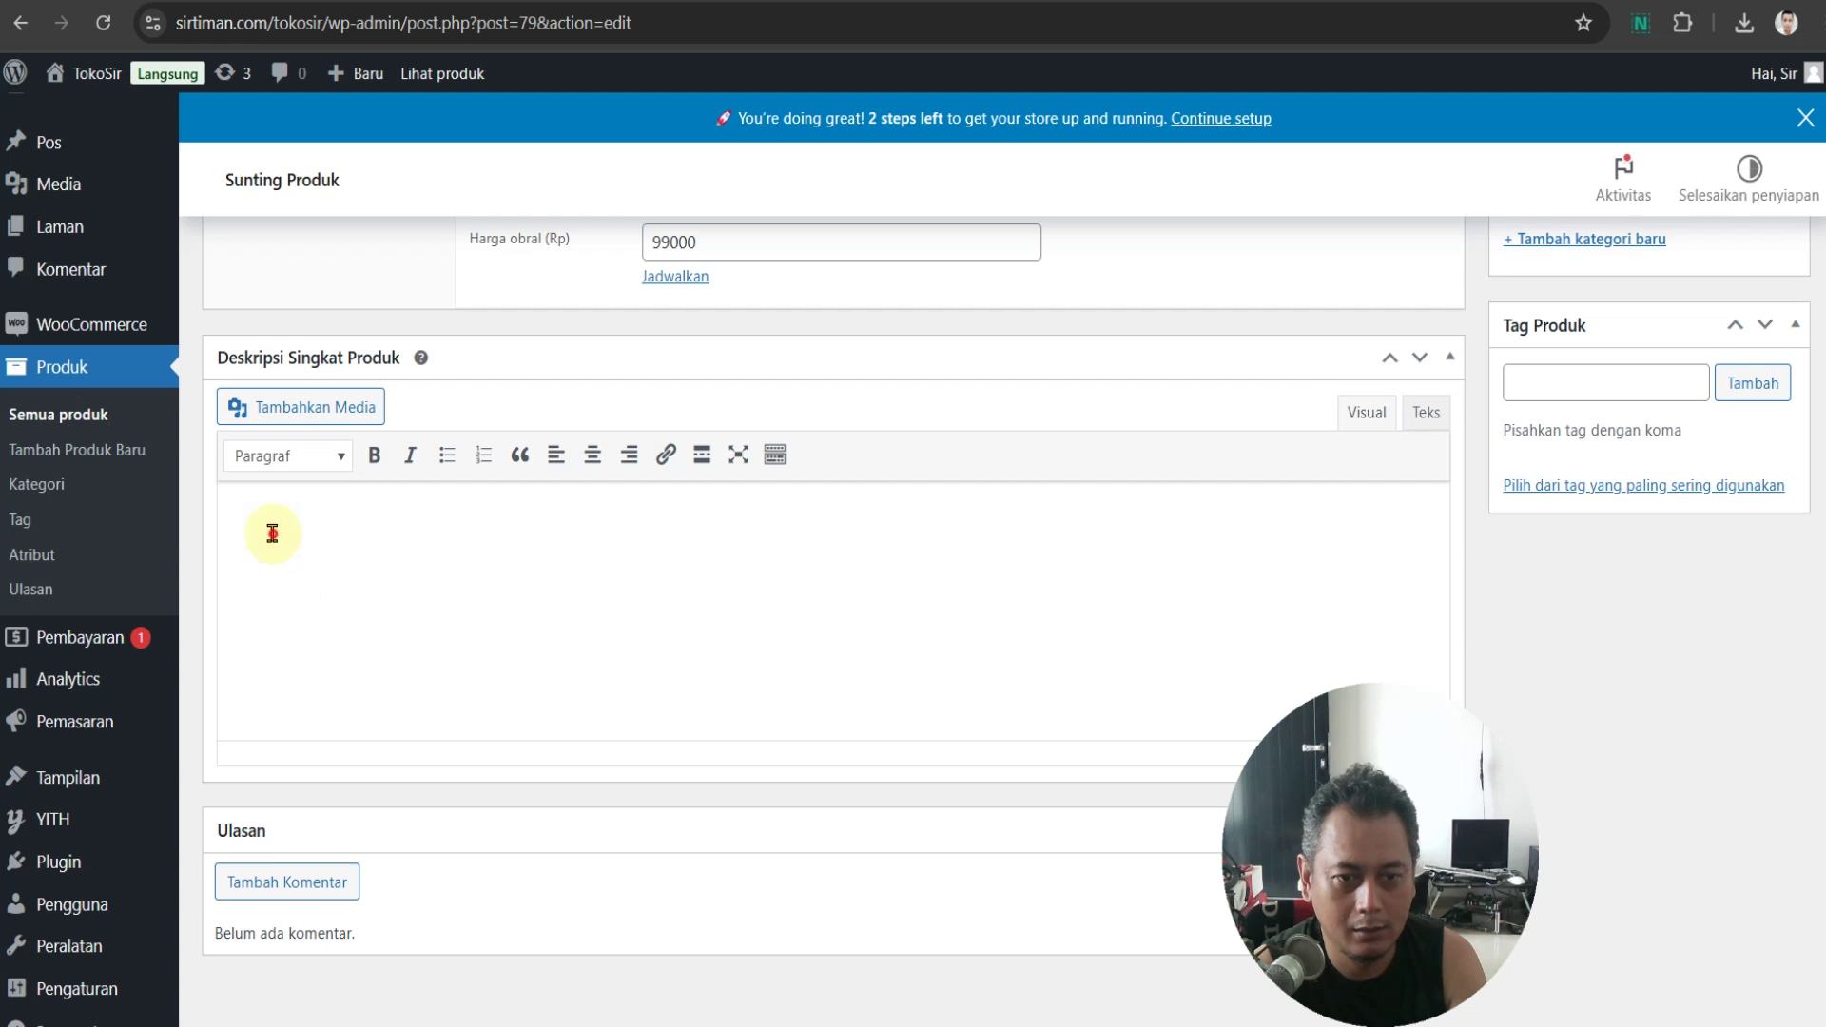
Paste the cut "Holder Gub P30" paragraph into the product's short description and update the product
{"action": "right_click", "coordinate": [272, 533]}
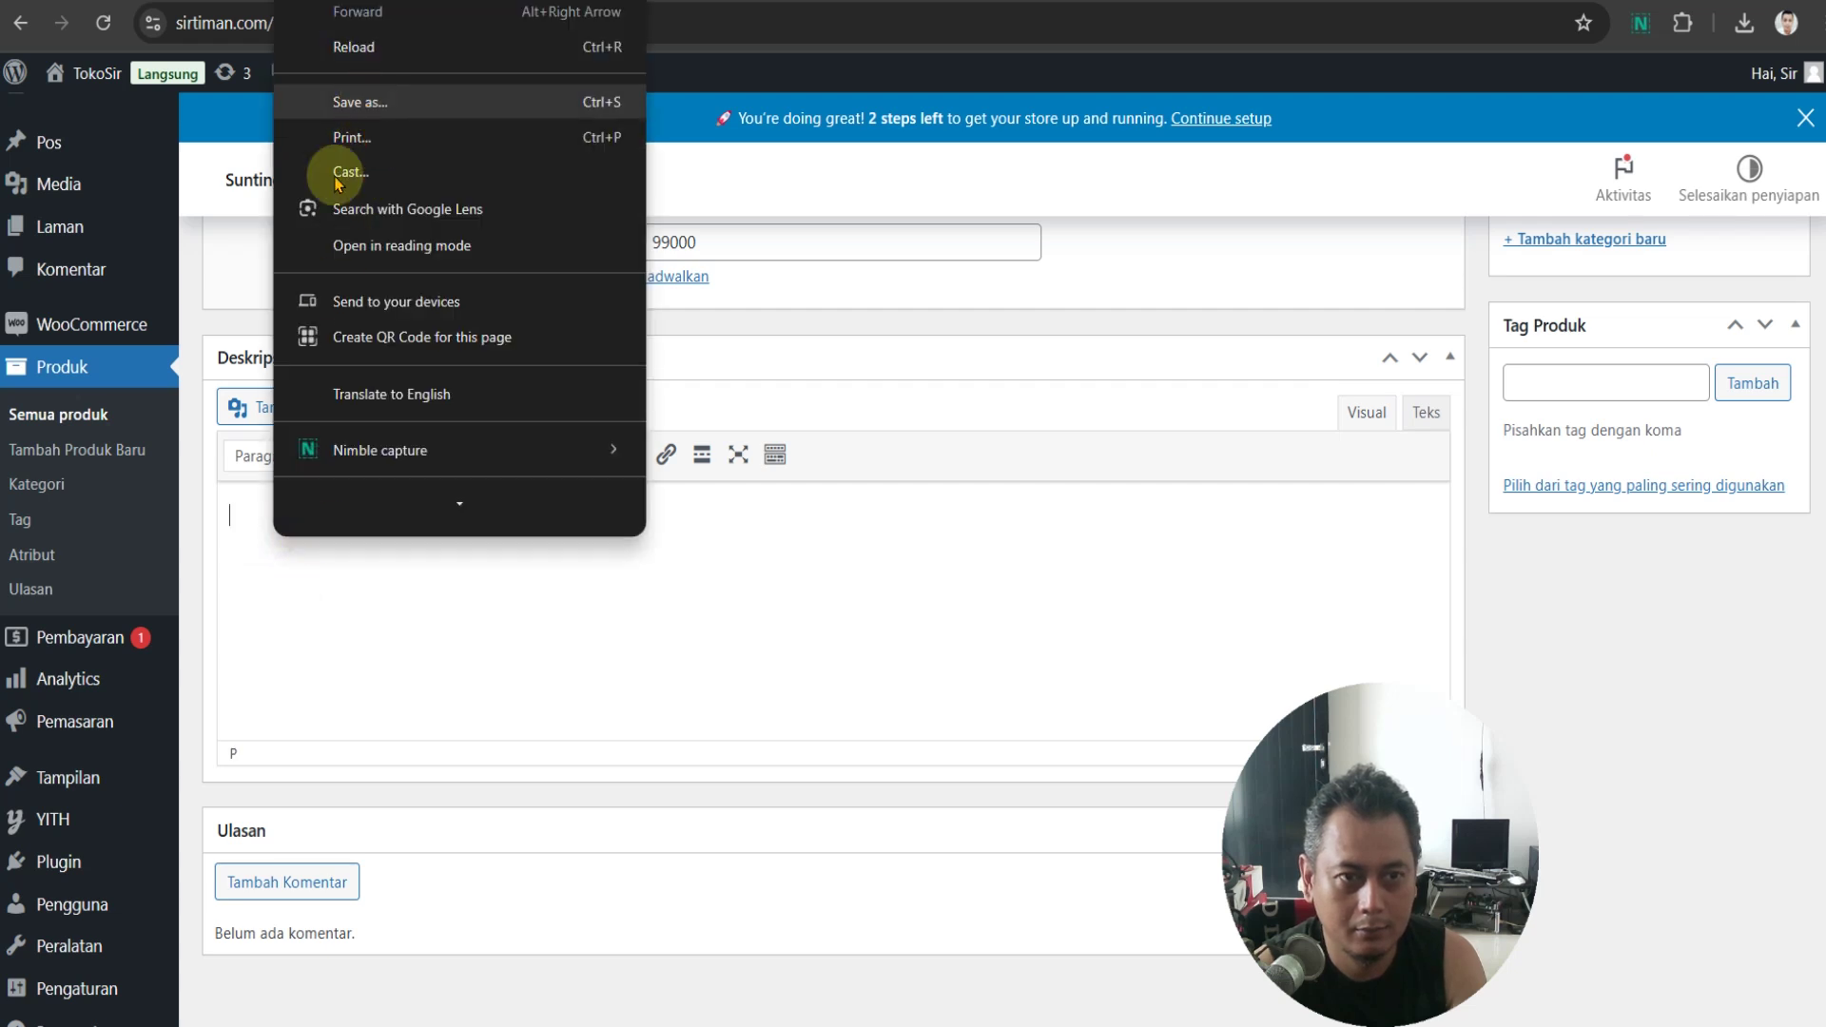
{"action": "left_click", "coordinate": [273, 549]}
{"action": "right_click", "coordinate": [277, 518]}
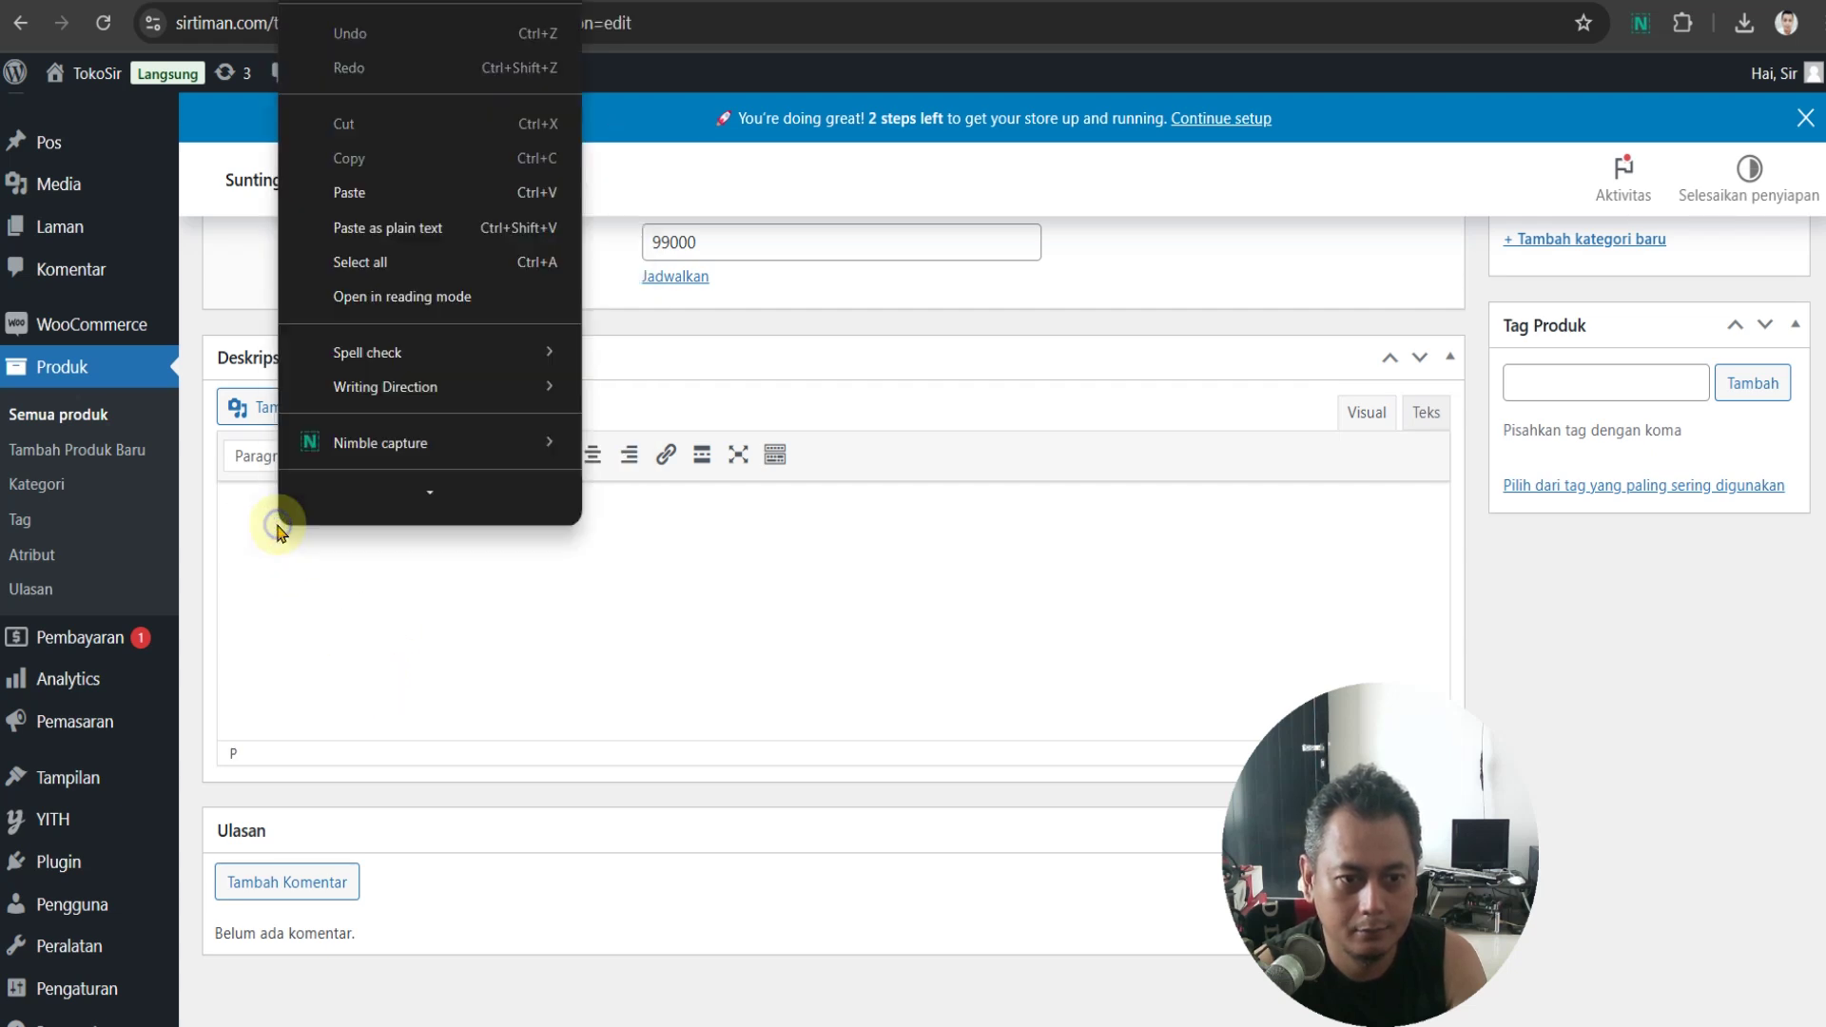
{"action": "left_click", "coordinate": [367, 191]}
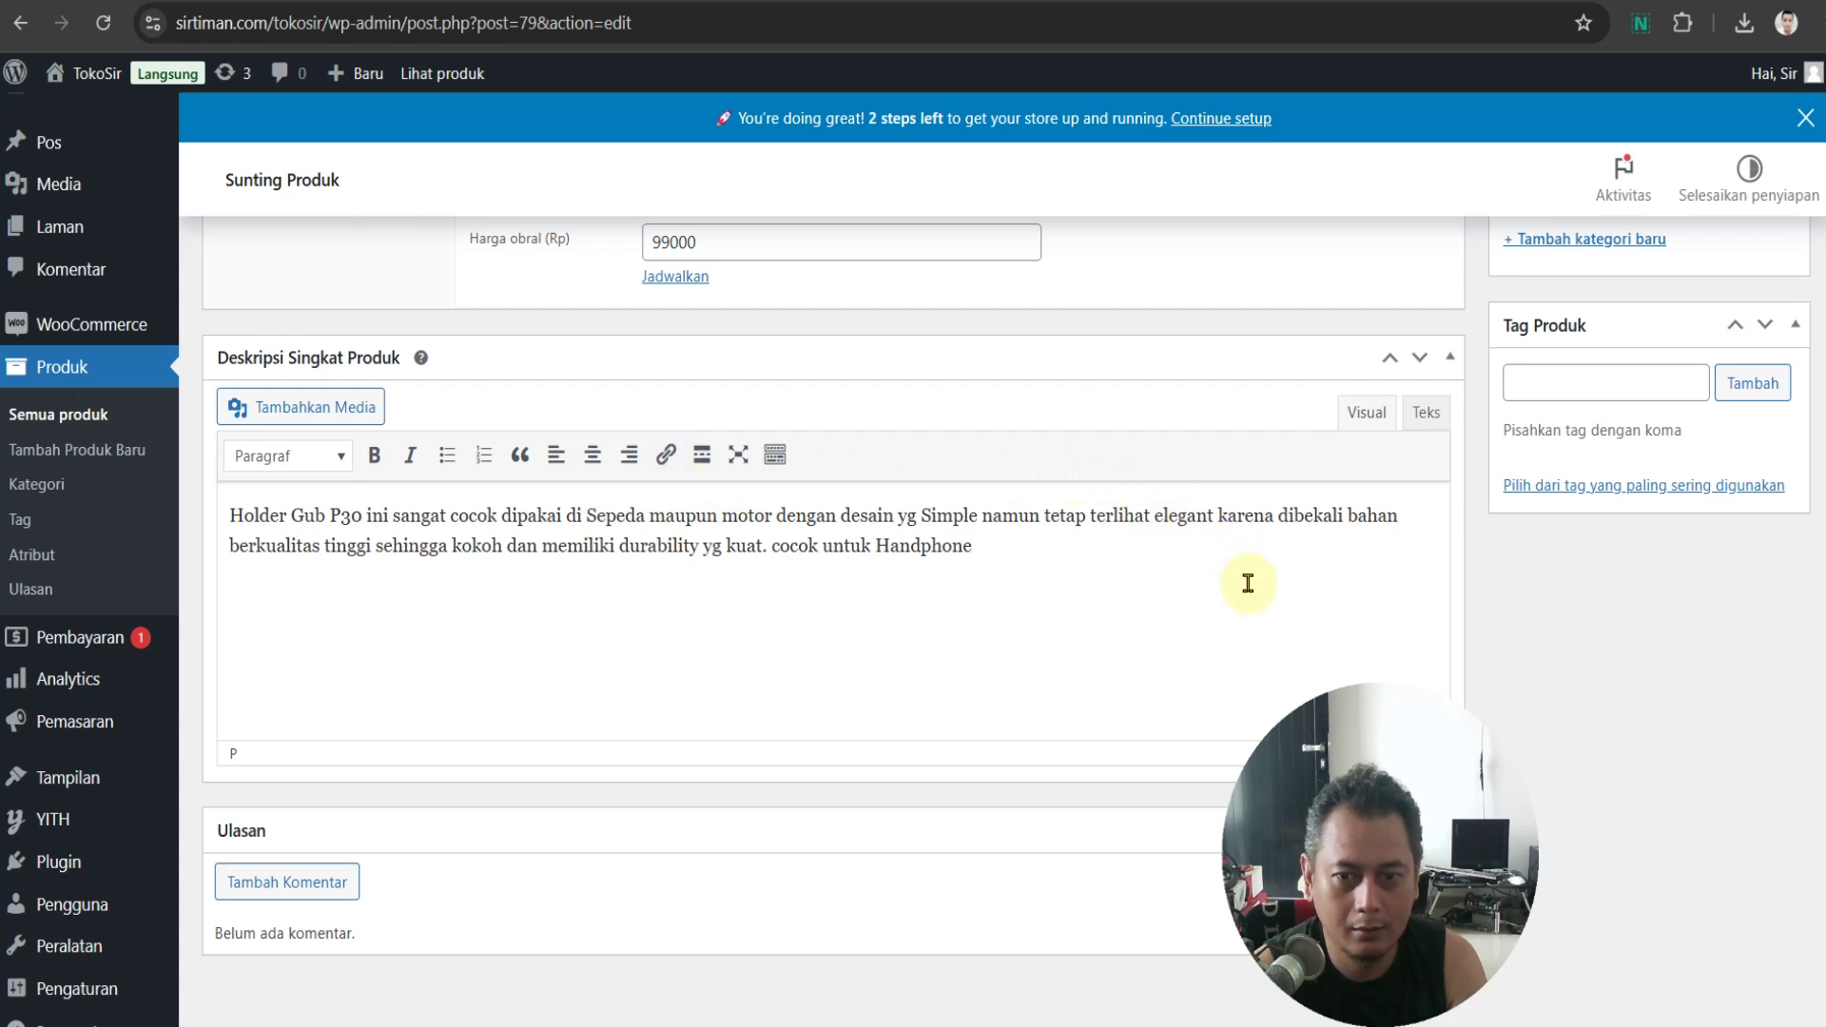
{"action": "scroll", "coordinate": [1543, 618], "scroll_direction": "up", "scroll_amount": 15}
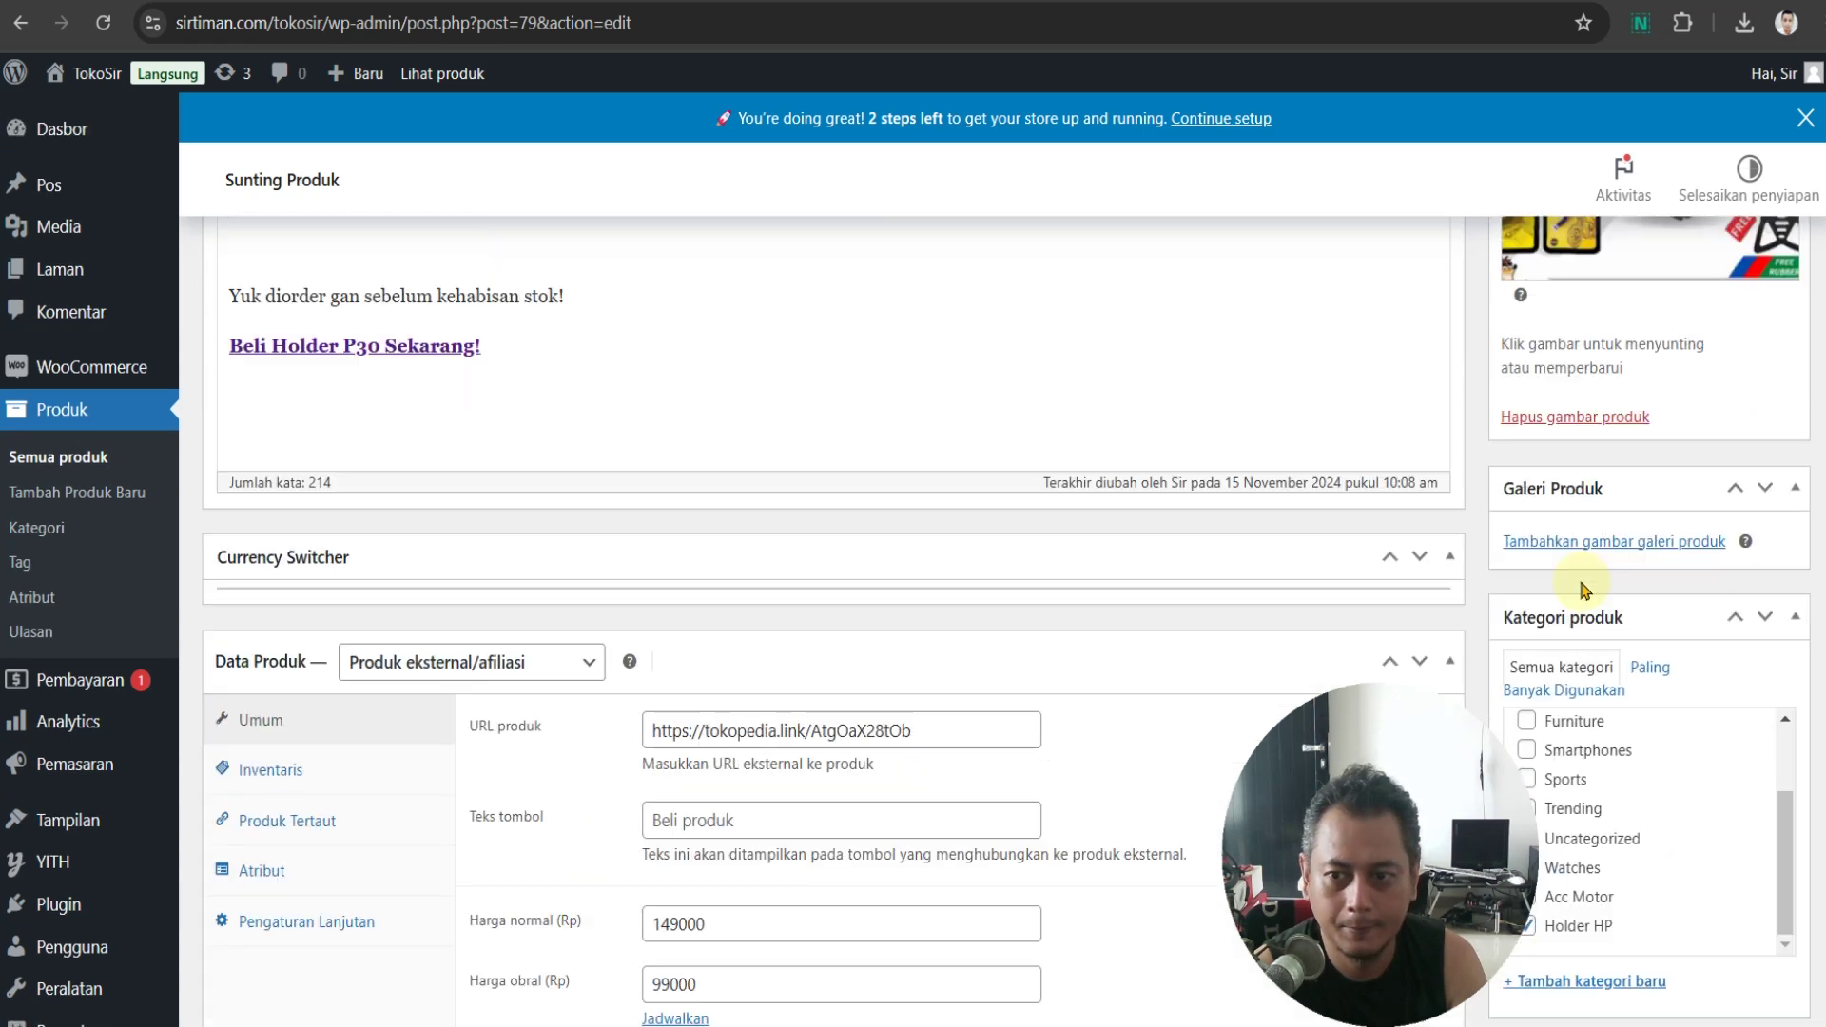
{"action": "left_click", "coordinate": [1726, 466]}
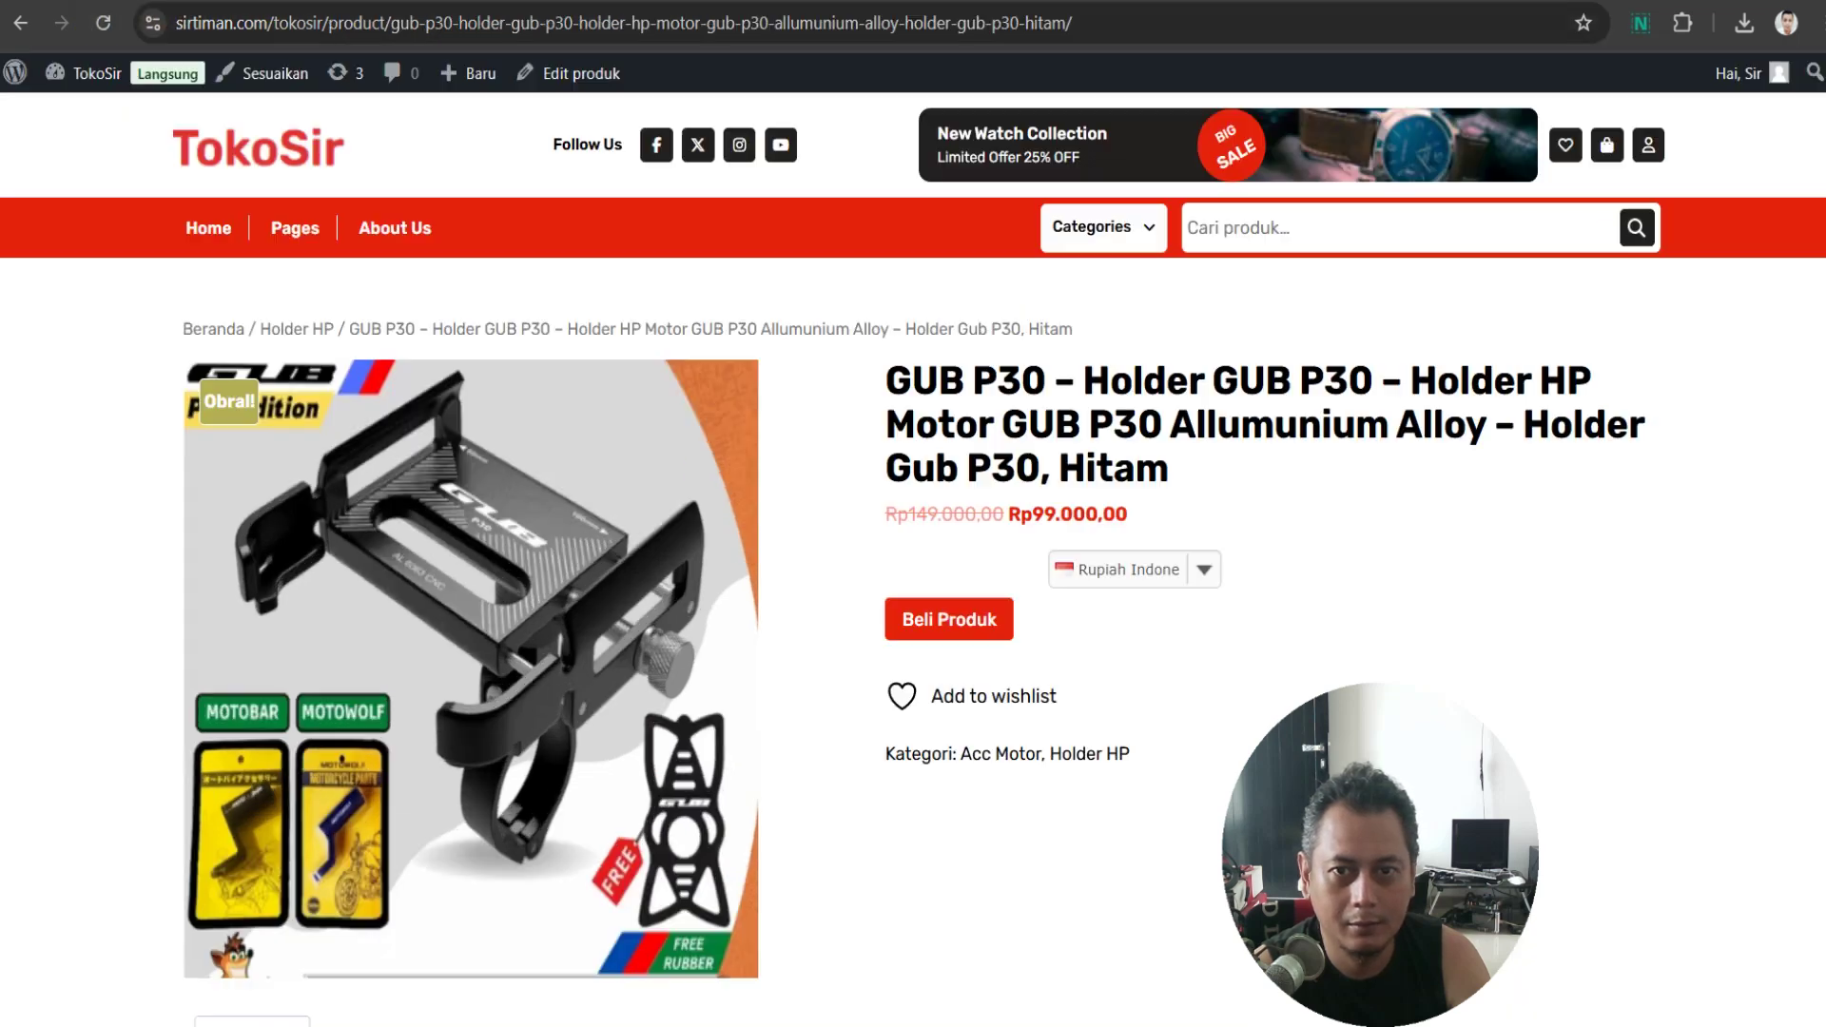
Reload the GUB P30 product page, check its short and full descriptions, and open the TokoSir shop's home page
{"action": "left_click", "coordinate": [103, 23]}
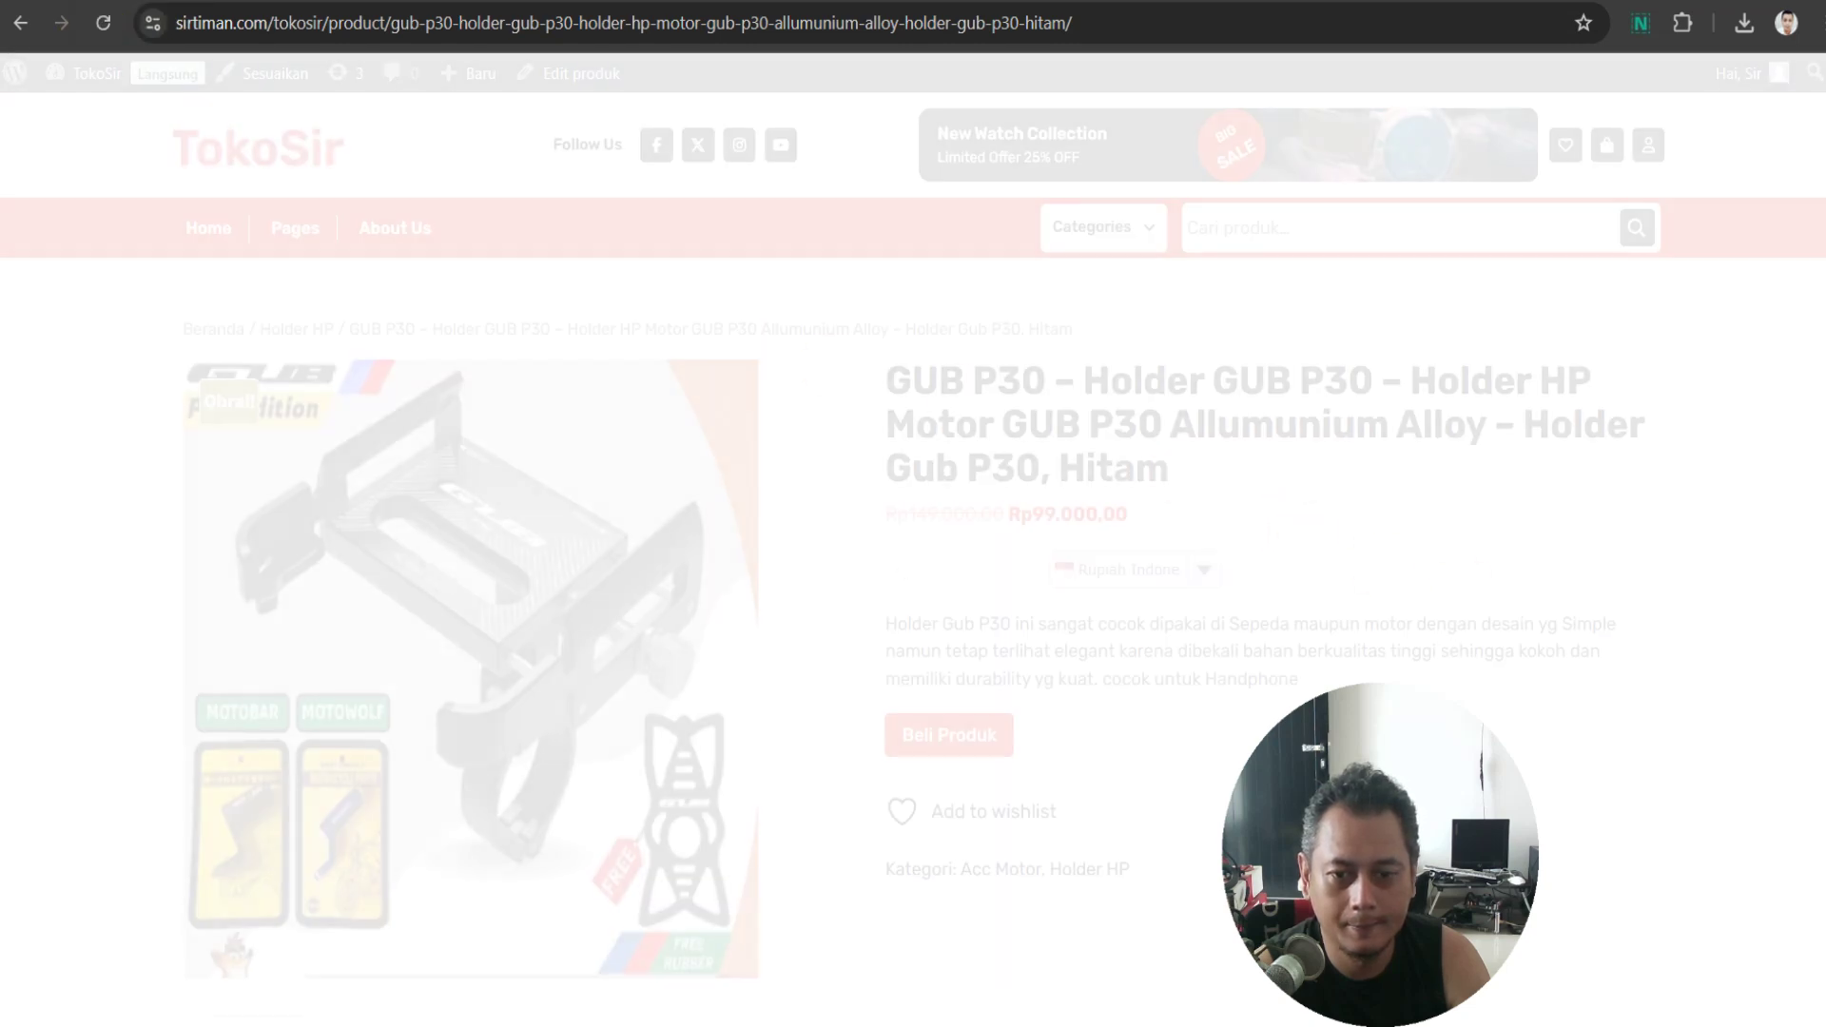
{"action": "scroll", "coordinate": [962, 399], "scroll_direction": "down", "scroll_amount": 3}
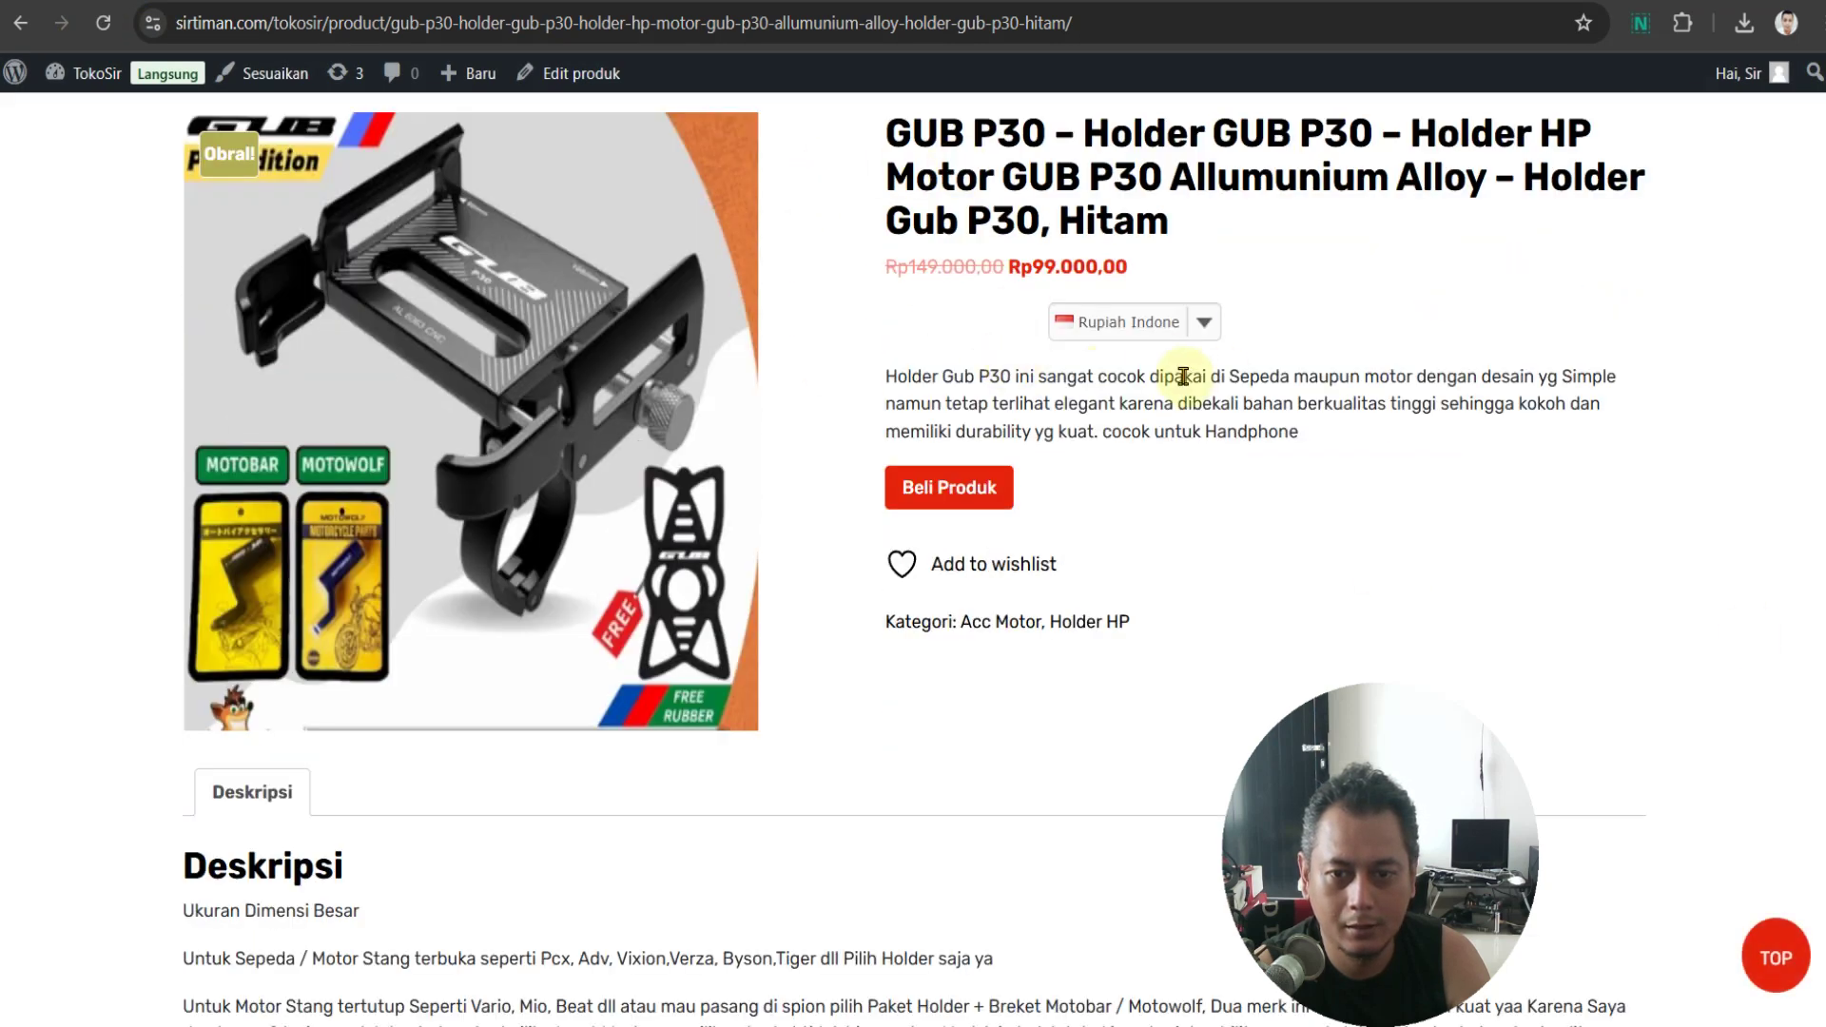
{"action": "scroll", "coordinate": [1590, 563], "scroll_direction": "down", "scroll_amount": 2}
{"action": "scroll", "coordinate": [1013, 514], "scroll_direction": "down", "scroll_amount": 5}
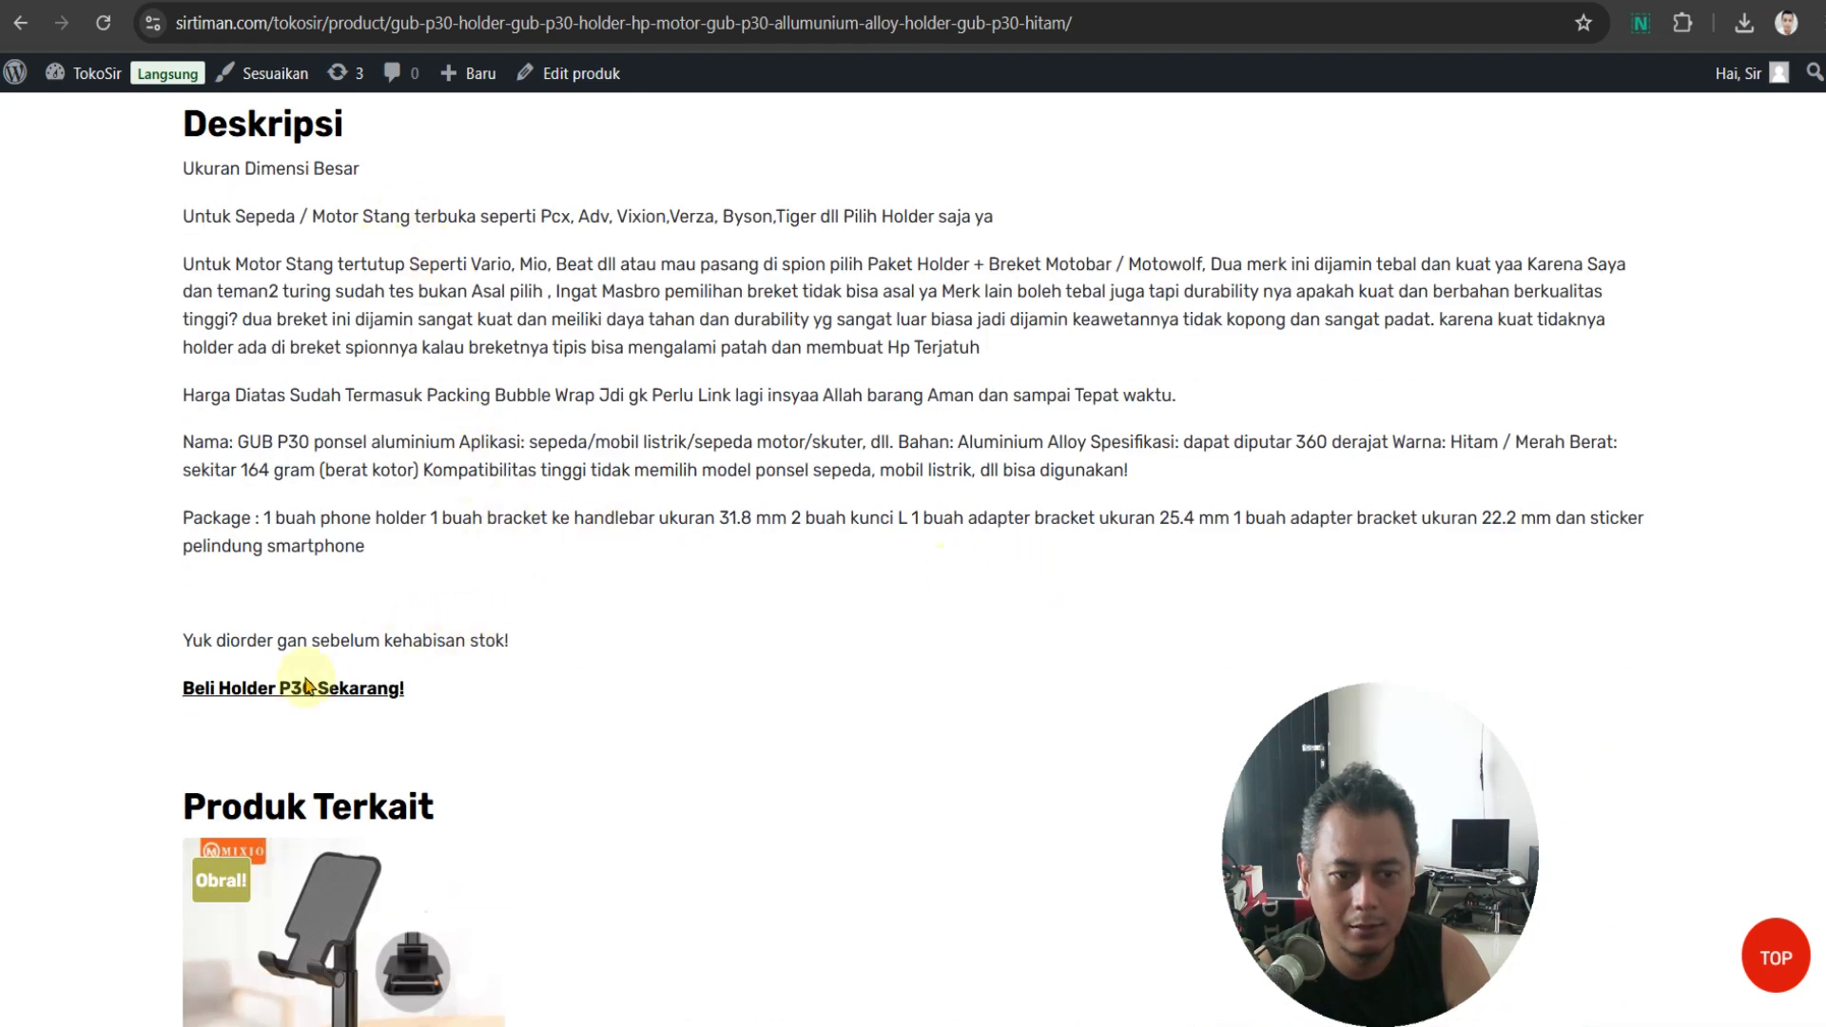
{"action": "scroll", "coordinate": [701, 803], "scroll_direction": "up", "scroll_amount": 7}
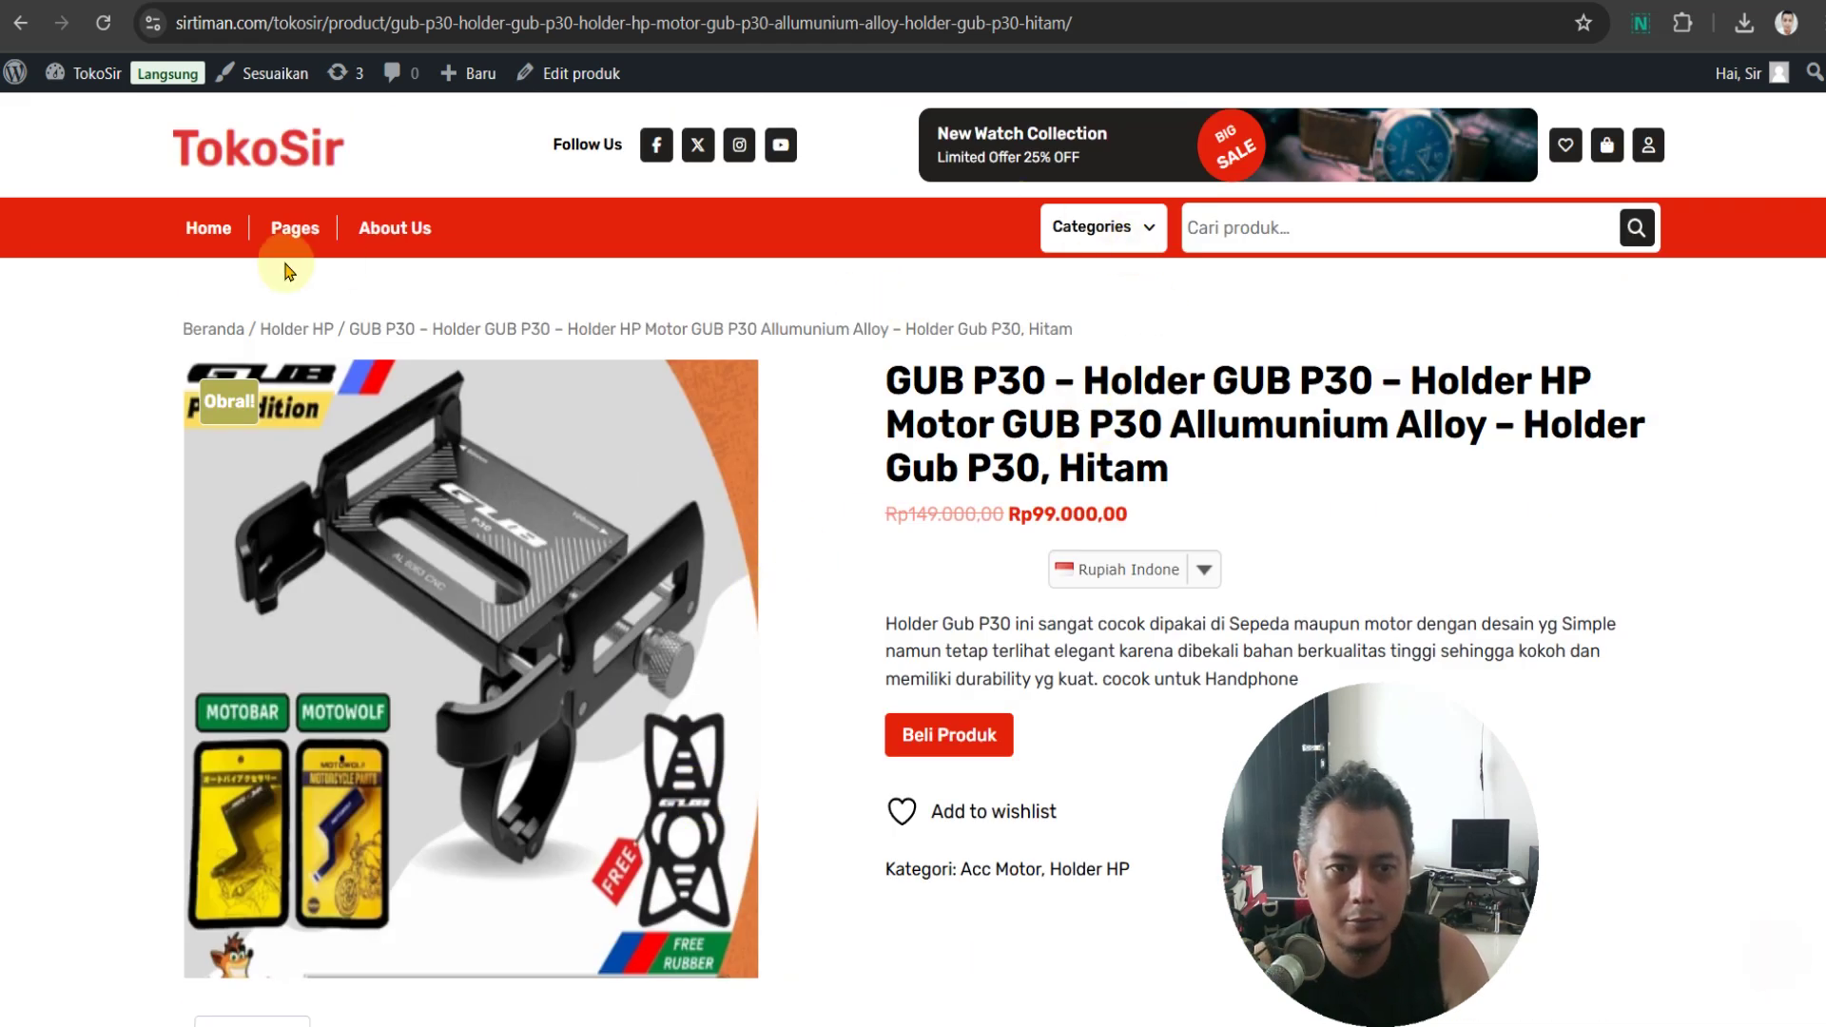
{"action": "left_click", "coordinate": [222, 152]}
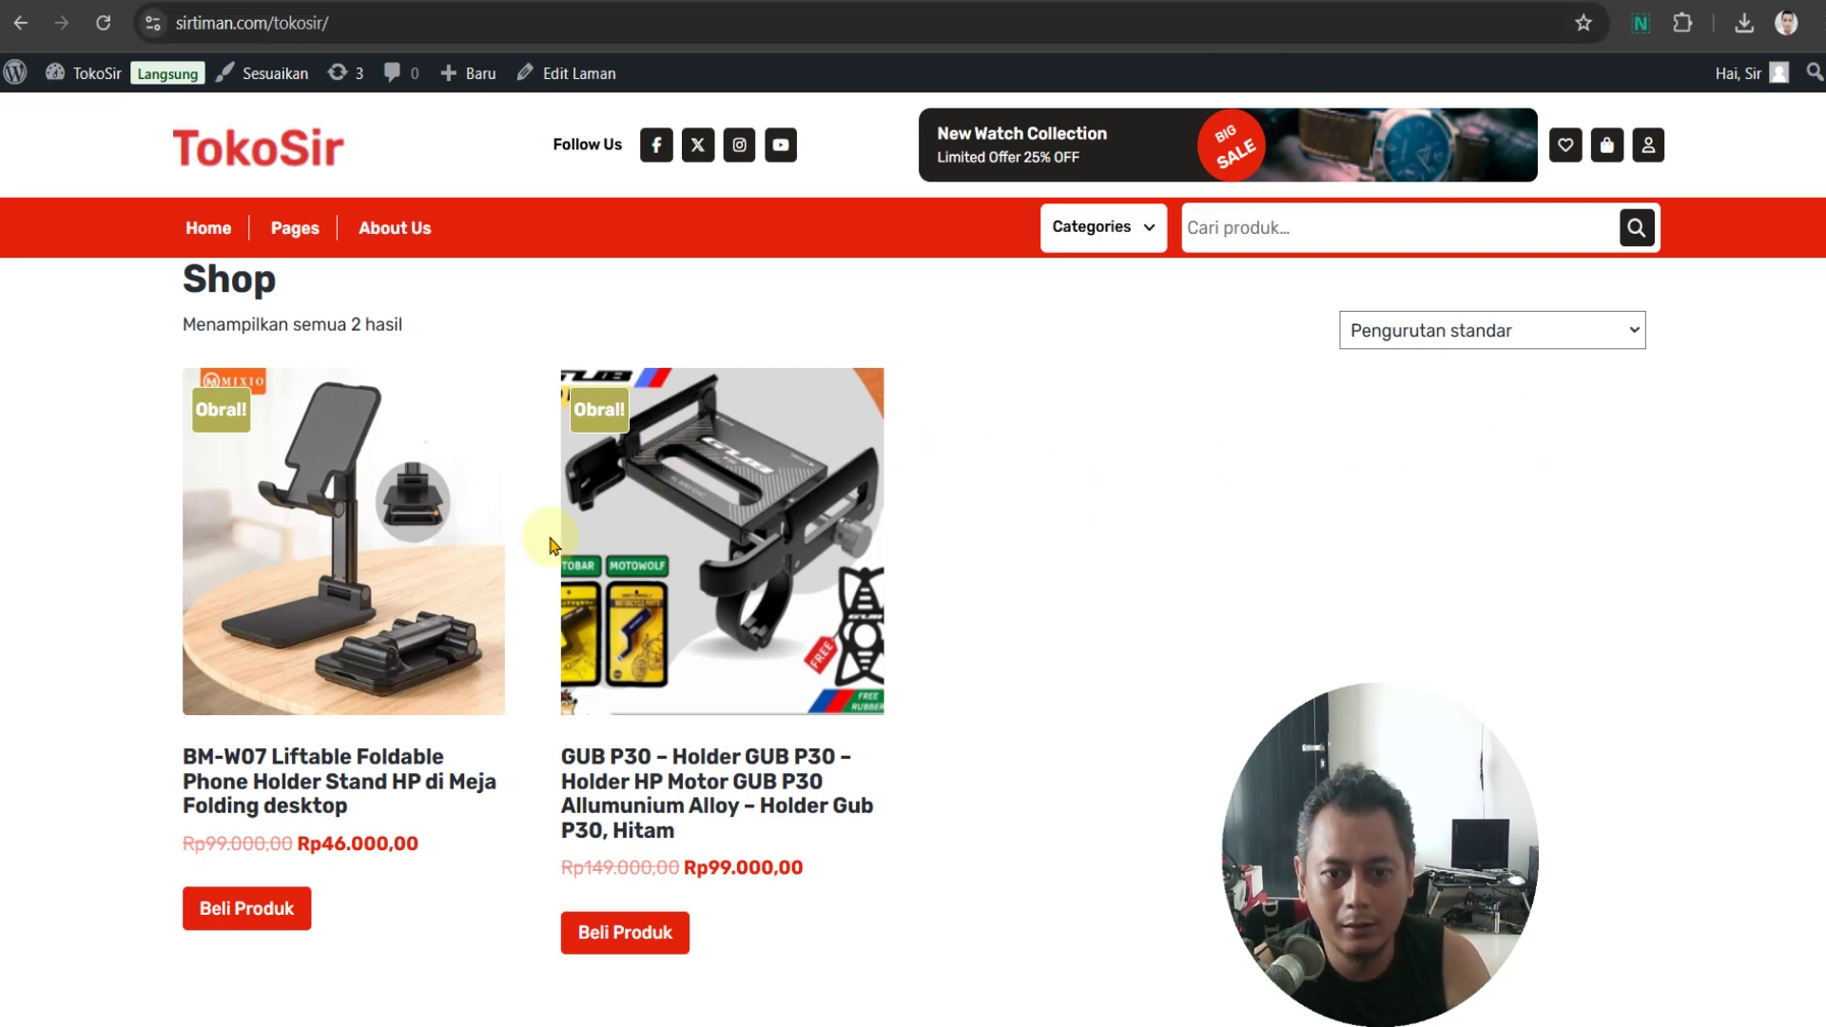
Return to the WordPress admin, review the list of all products, and switch to the Tokopedia page of the BM-W07 phone holder
{"action": "key", "text": "alt+Left"}
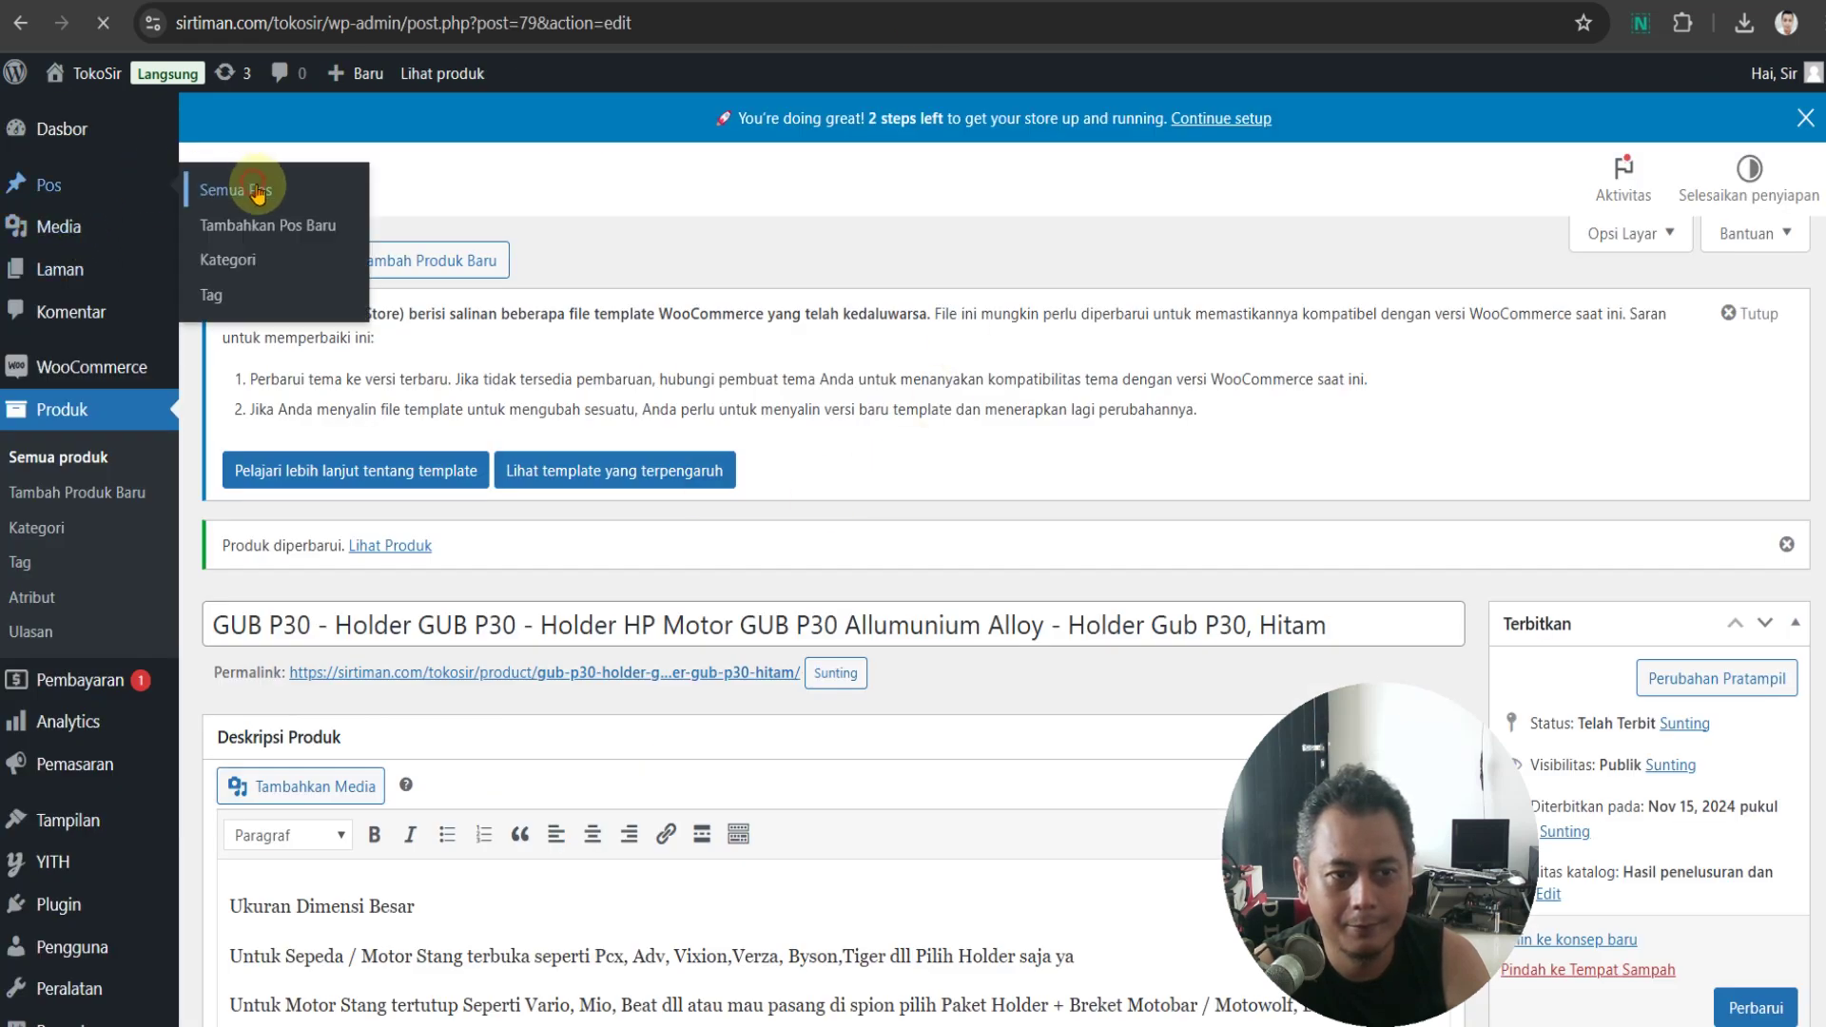
{"action": "left_click", "coordinate": [233, 184]}
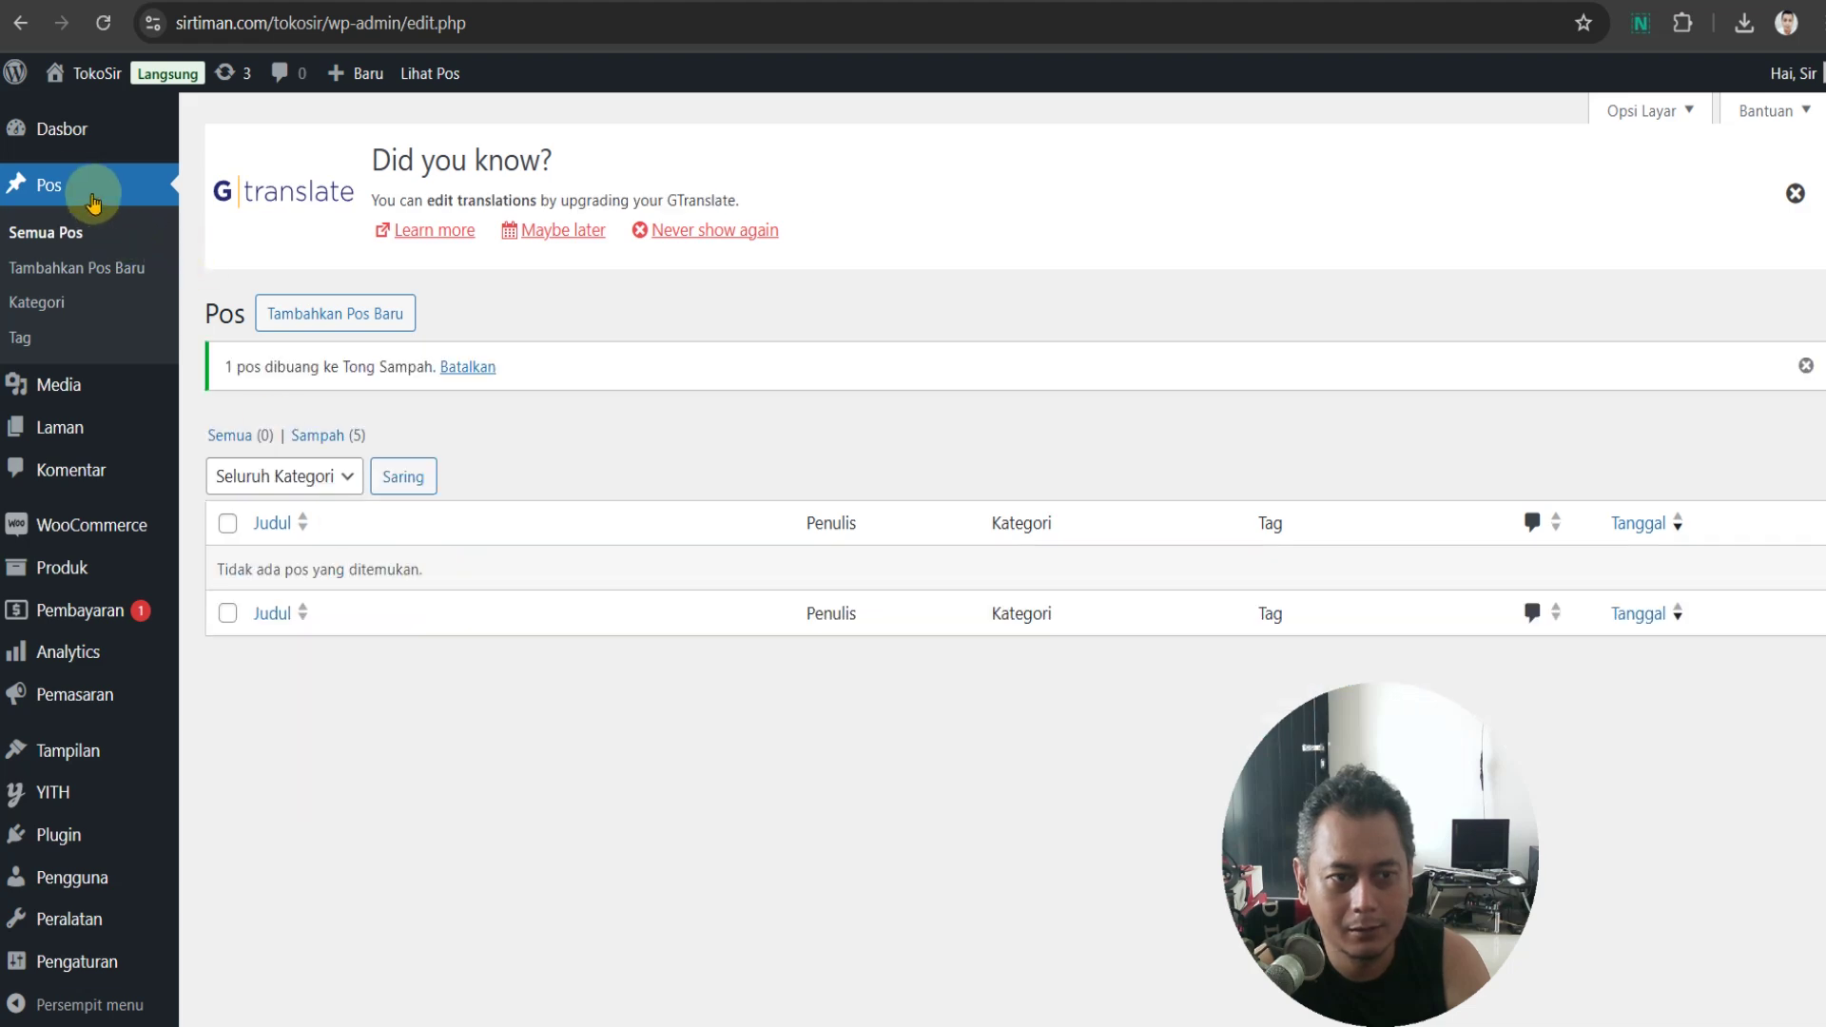
{"action": "mouse_move", "coordinate": [95, 650]}
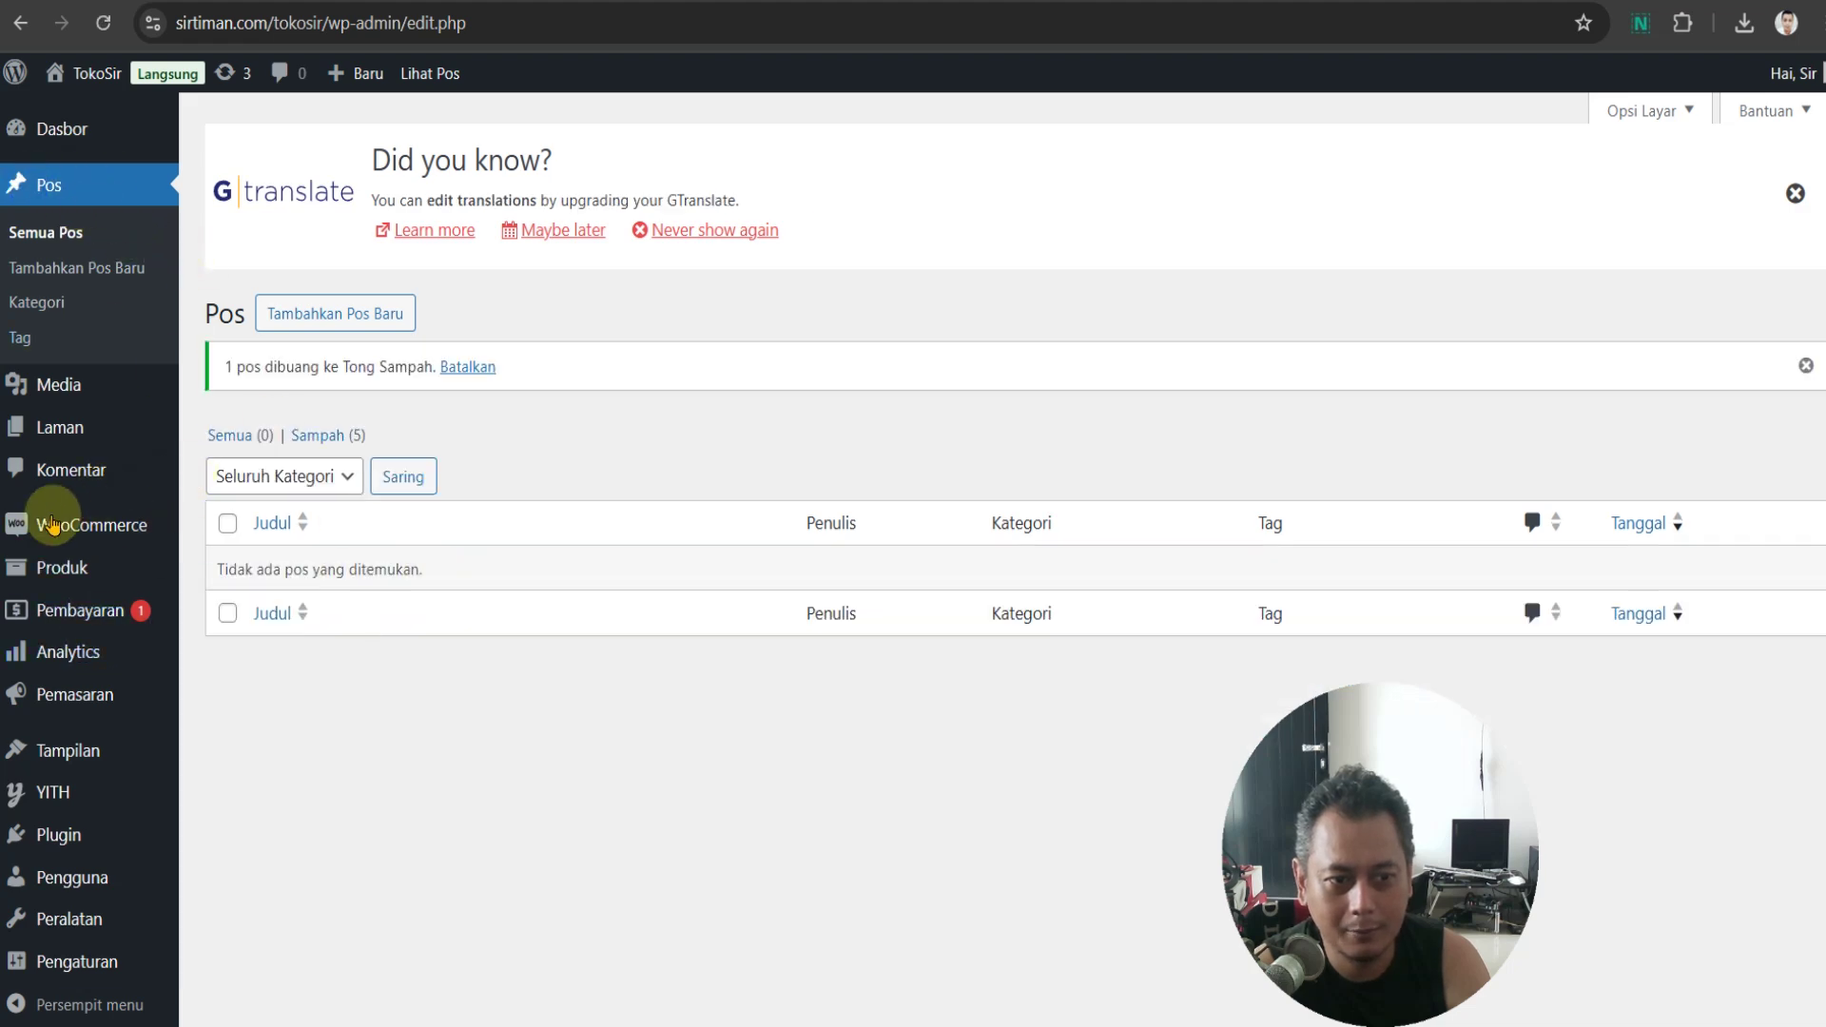
{"action": "mouse_move", "coordinate": [133, 574]}
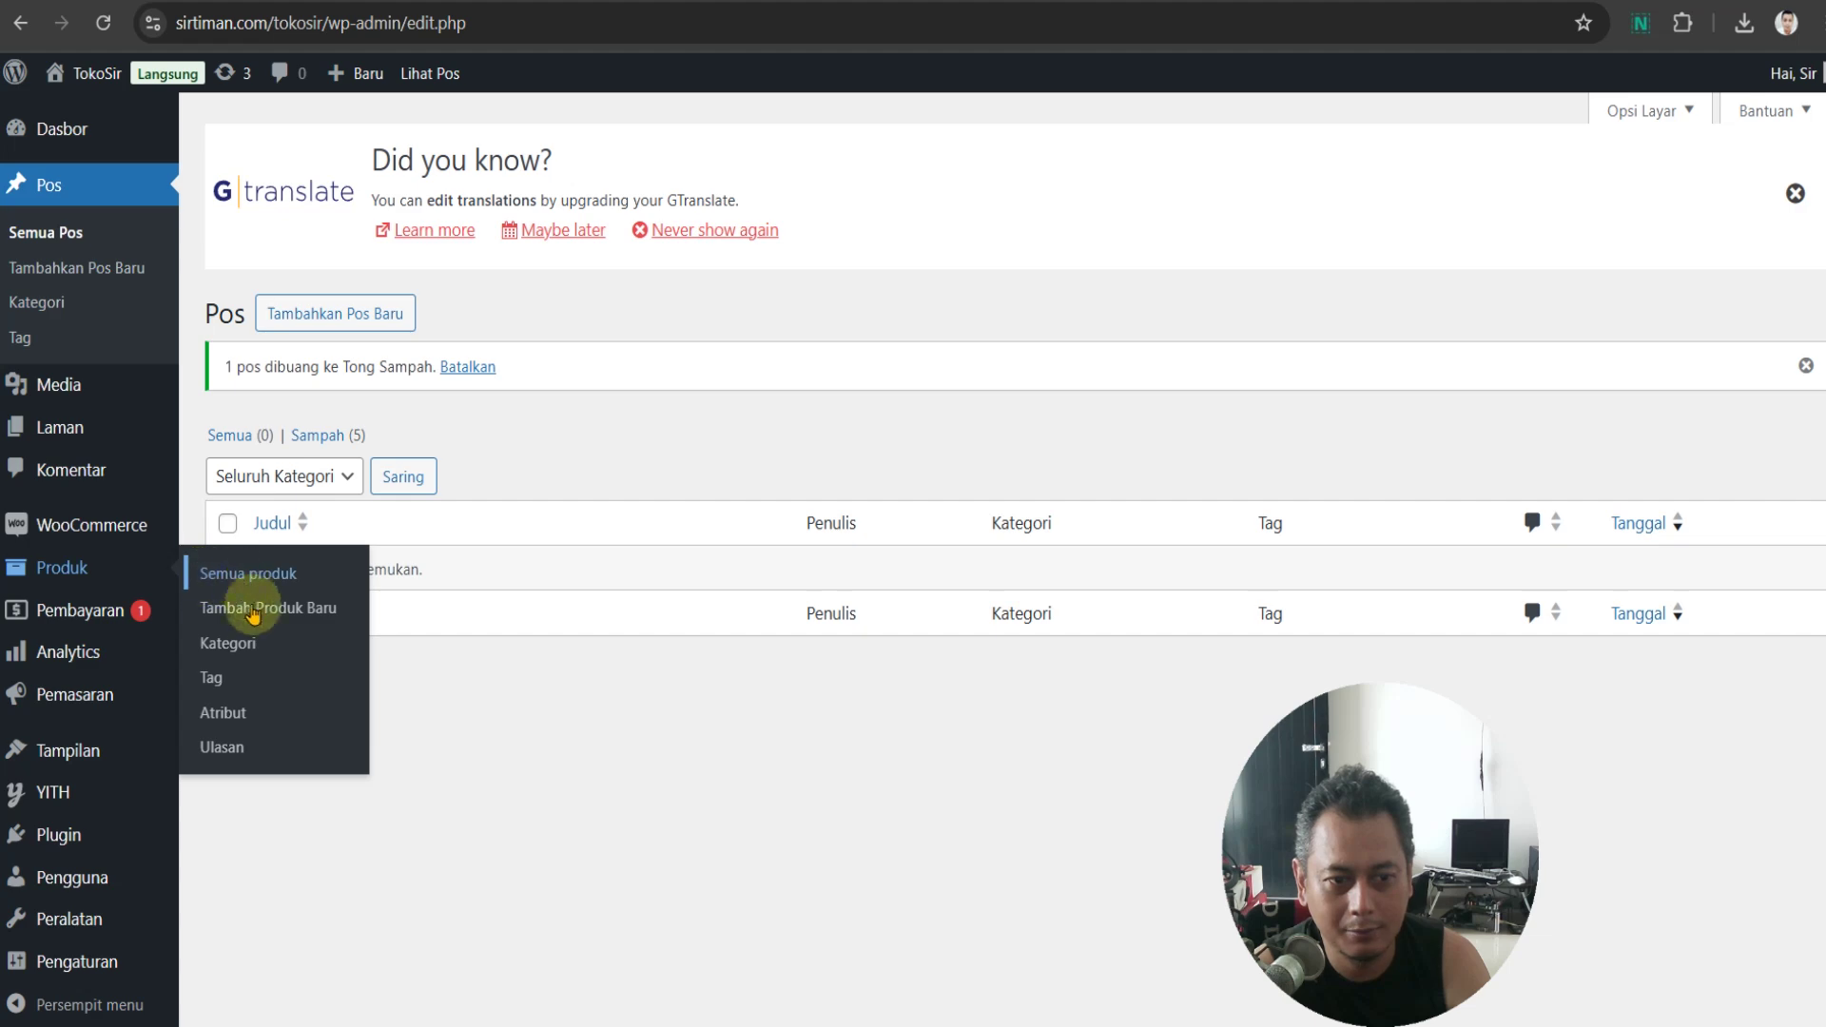
{"action": "left_click", "coordinate": [256, 576]}
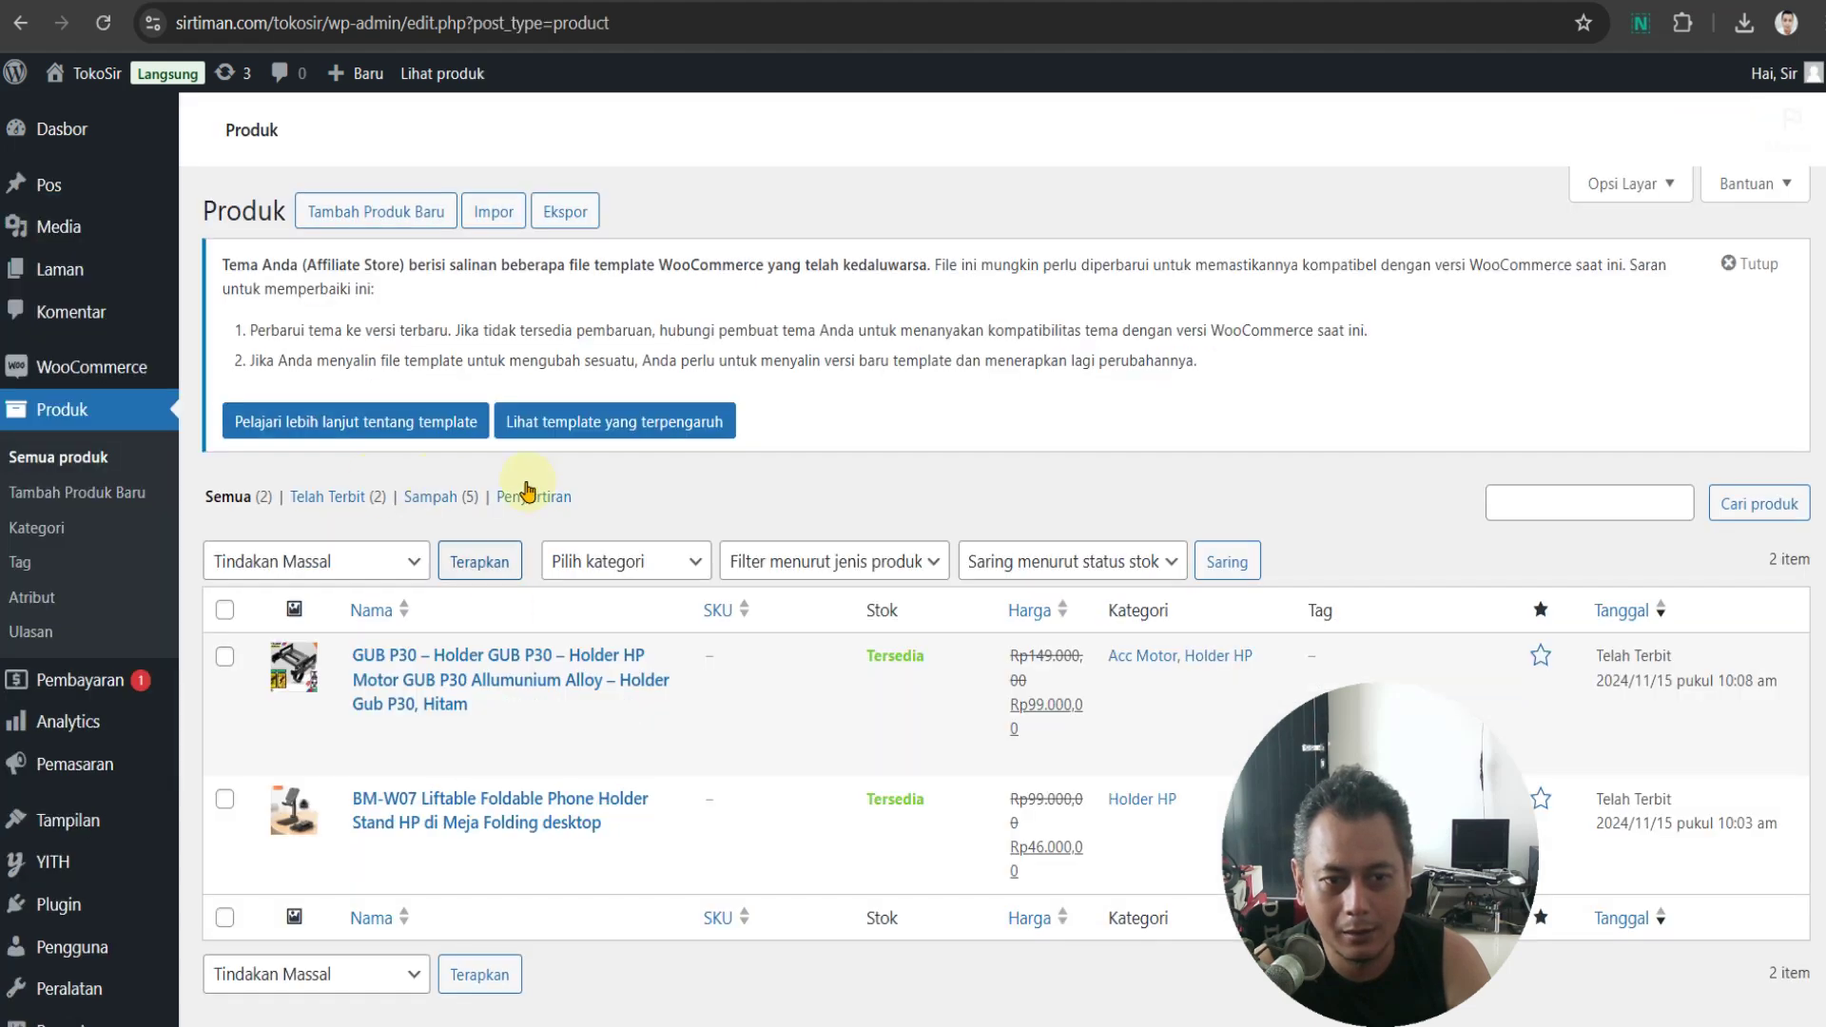
{"action": "scroll", "coordinate": [802, 734], "scroll_direction": "down", "scroll_amount": 1}
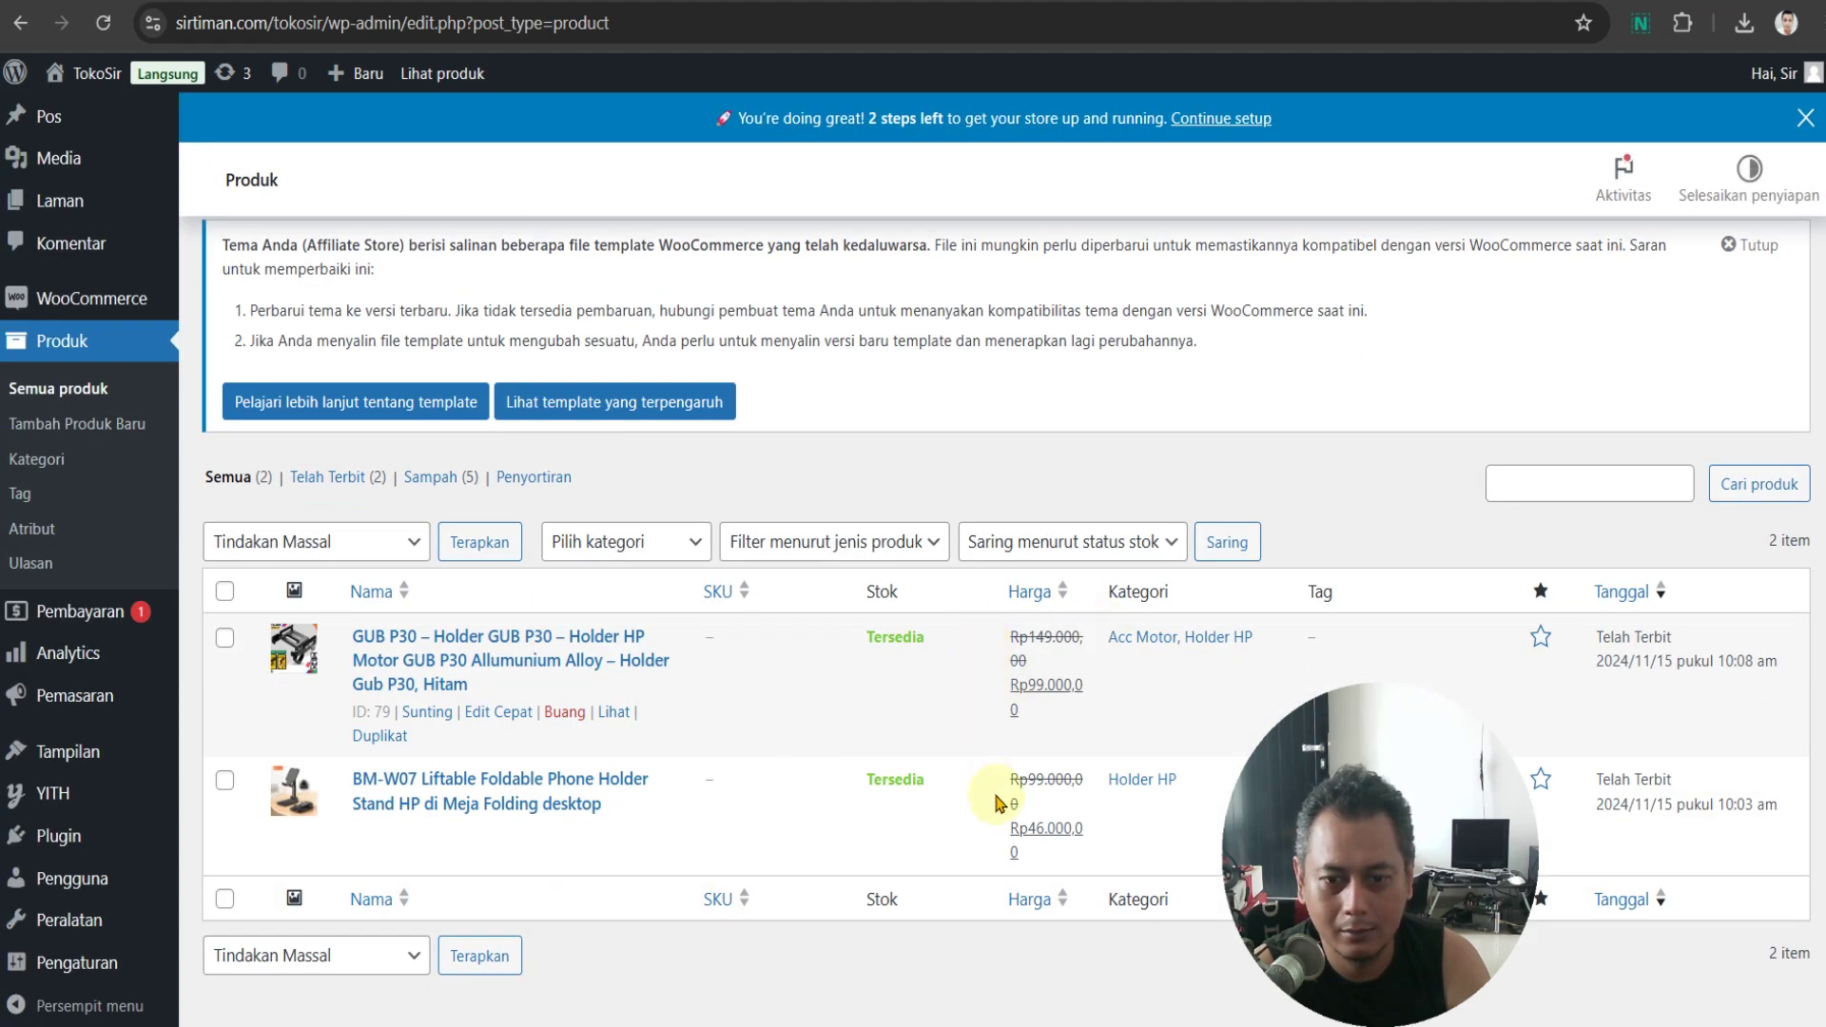
{"action": "key", "text": "ctrl+Tab"}
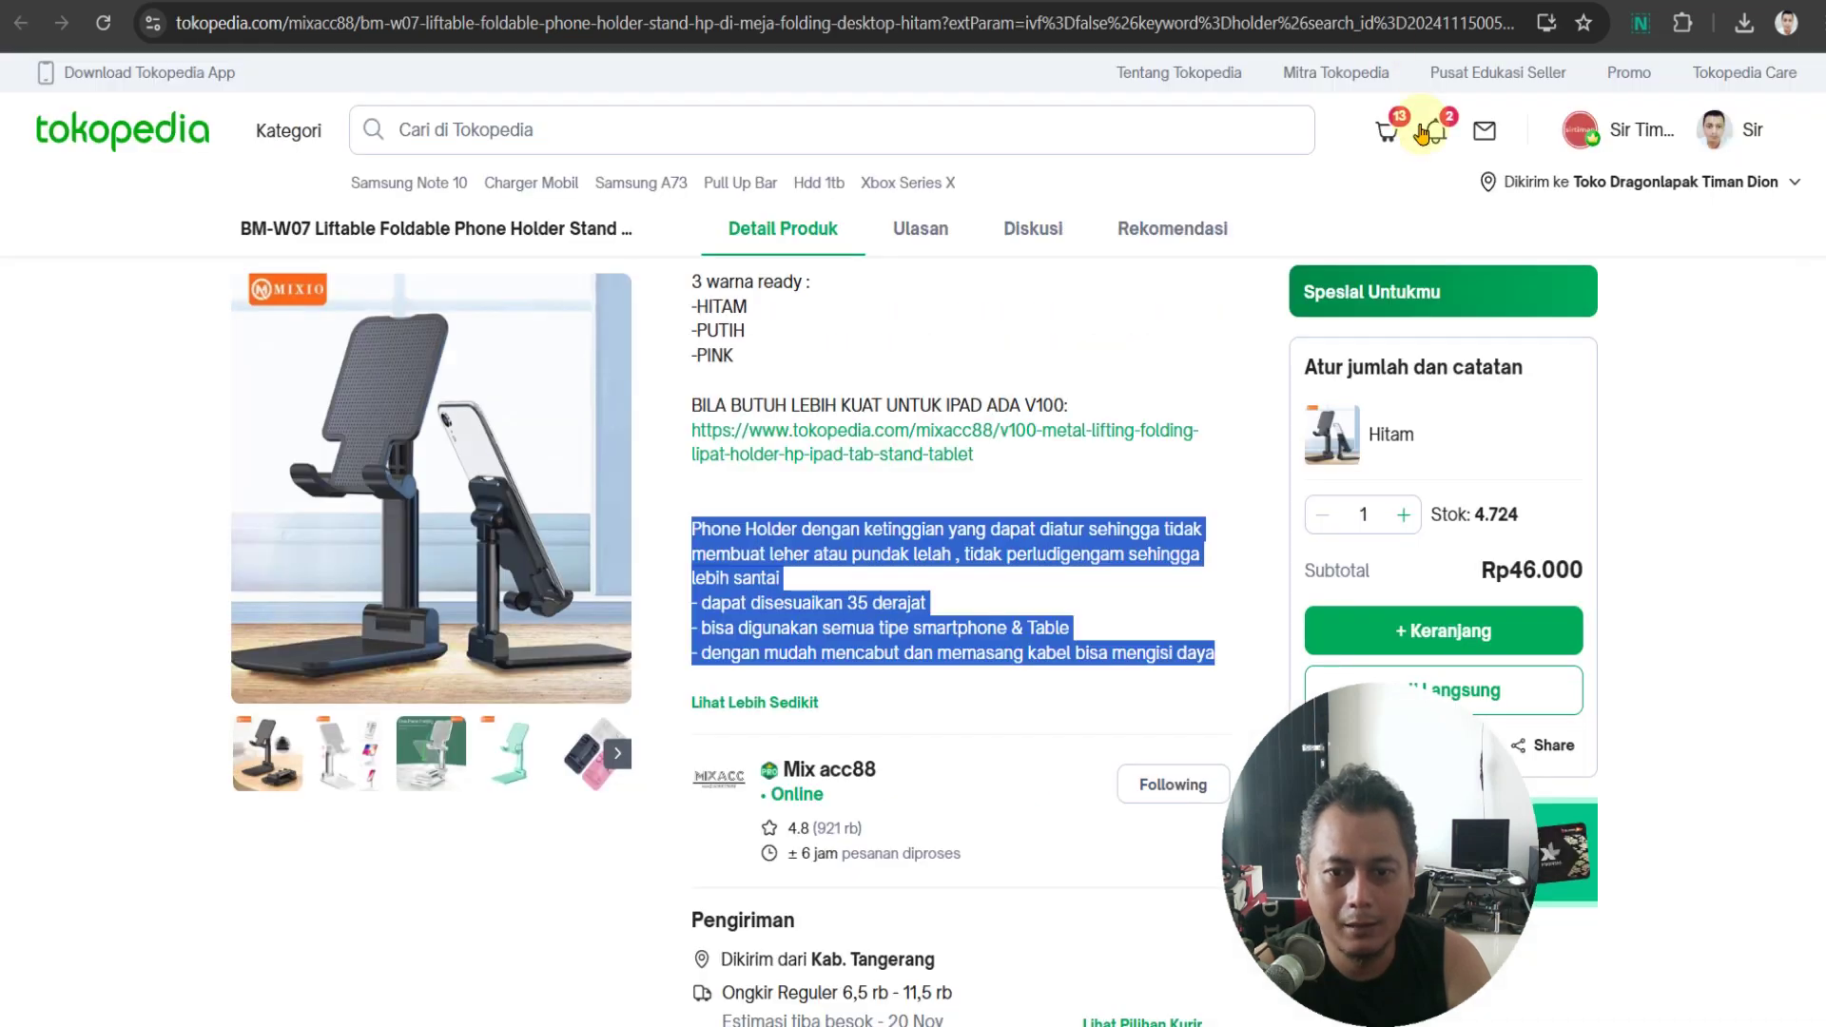